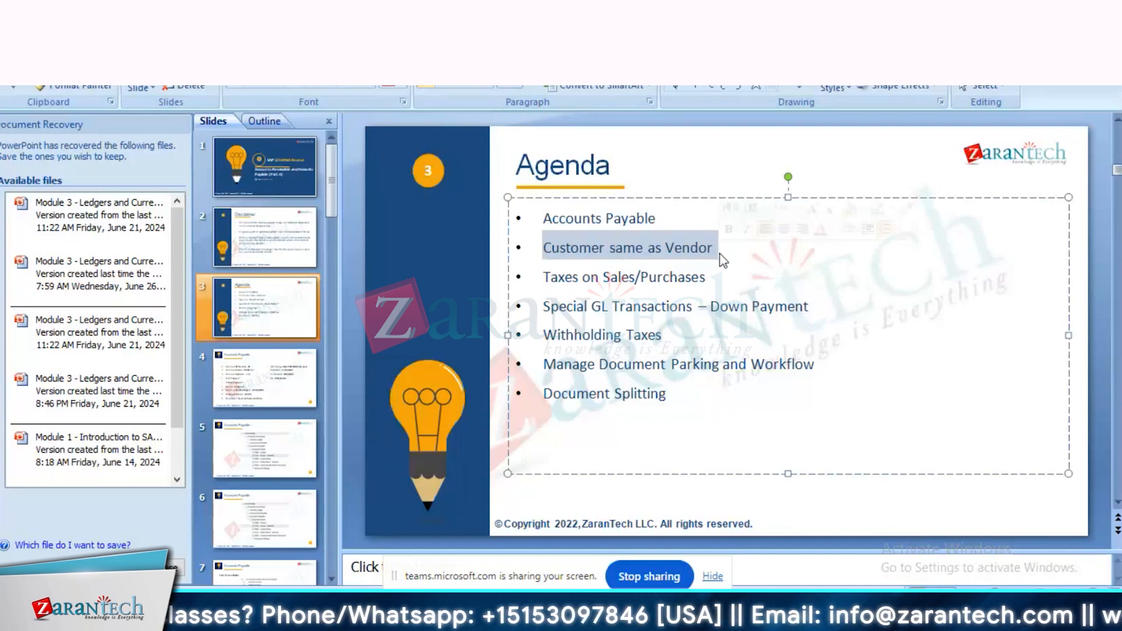
Step: Examine the topics on the Agenda slide, from Customer same as Vendor through Document Splitting
drag(716, 282, 527, 281)
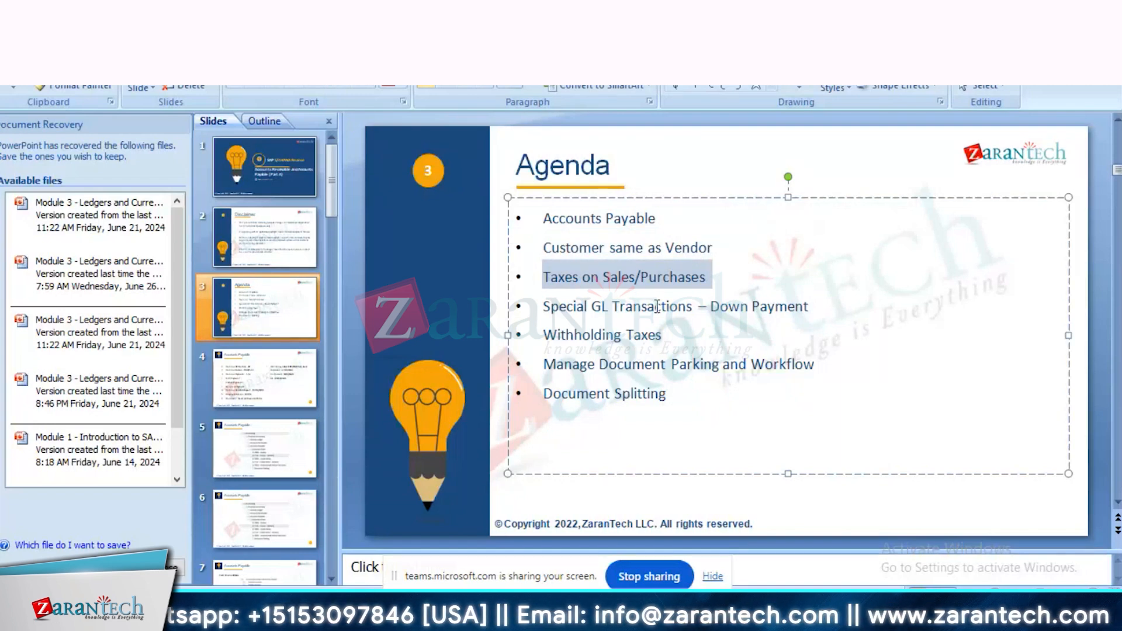
click(766, 270)
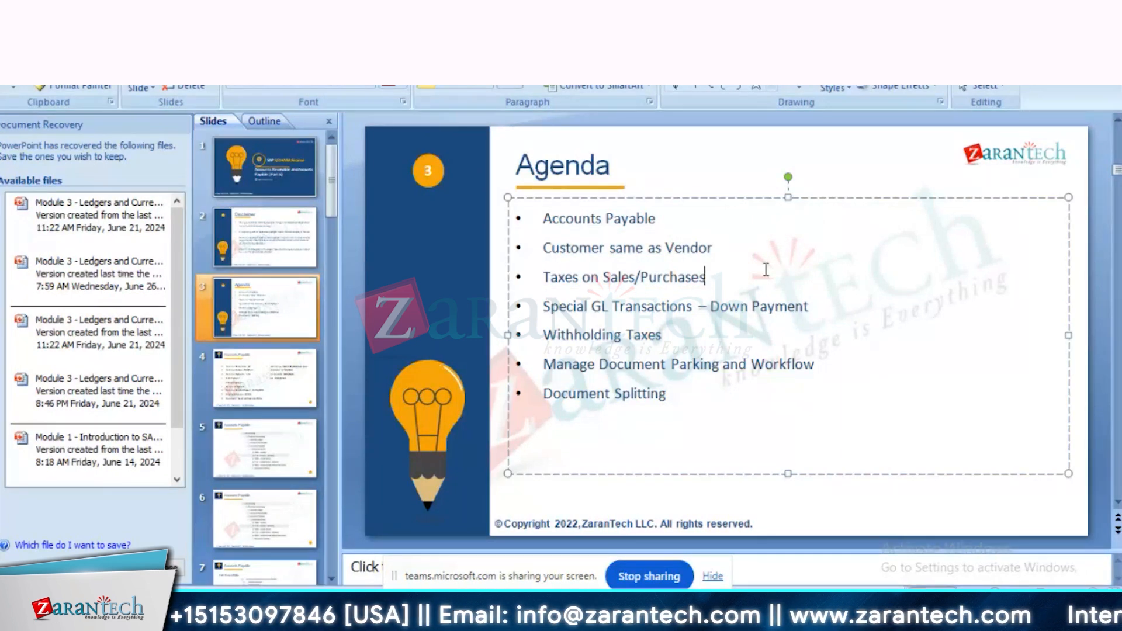
drag(718, 250, 542, 260)
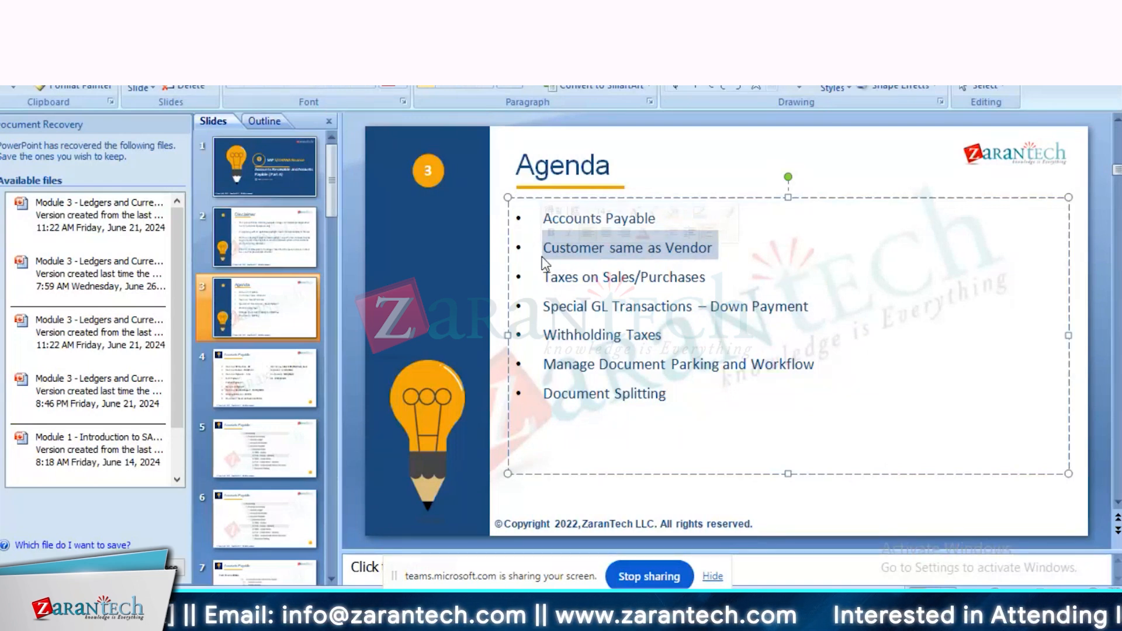
click(703, 277)
drag(703, 278, 805, 320)
click(557, 309)
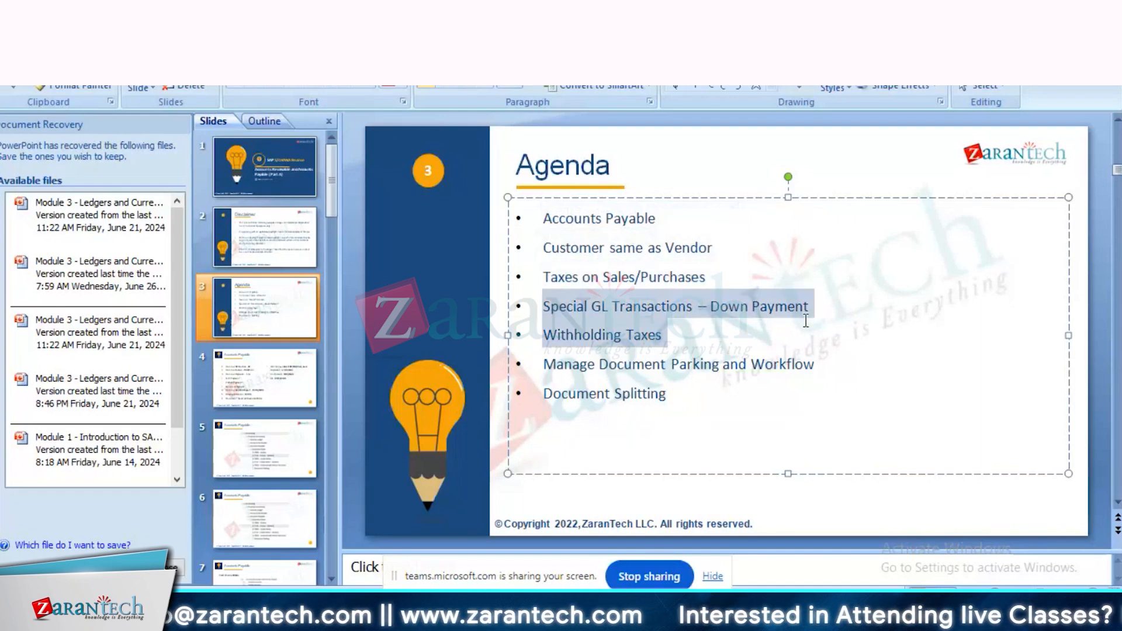
click(701, 346)
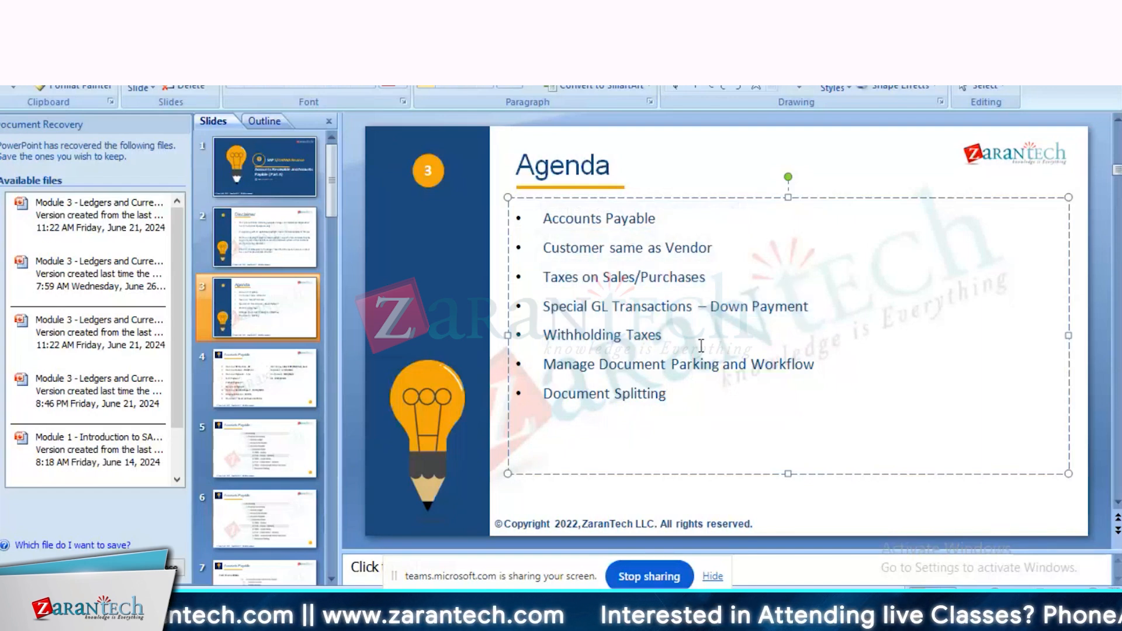
drag(666, 337, 554, 244)
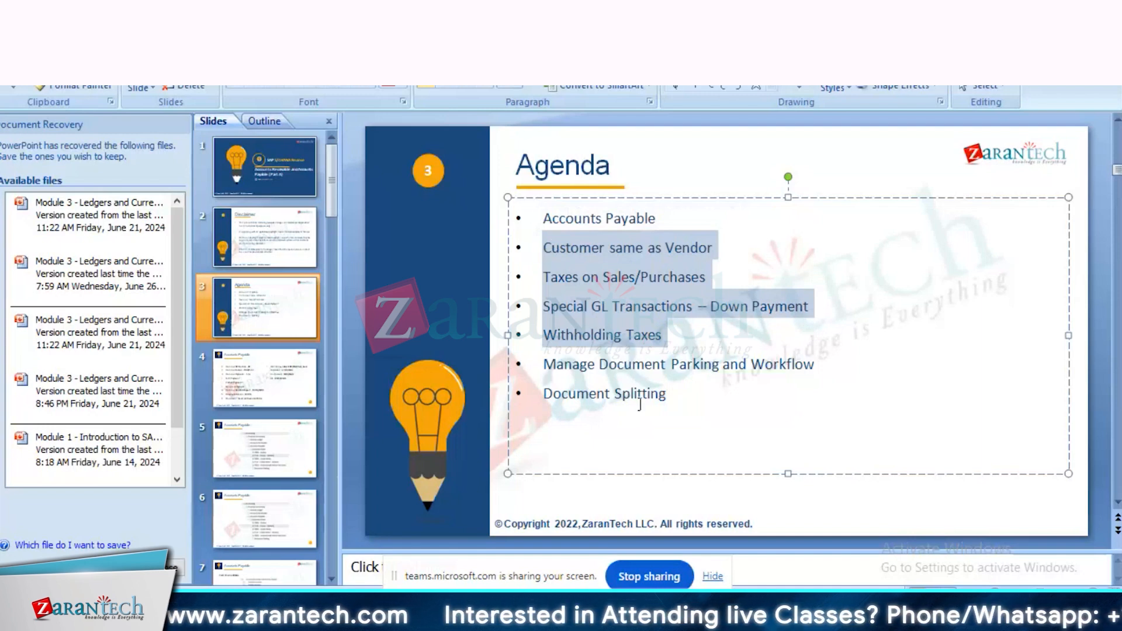
drag(661, 395, 548, 236)
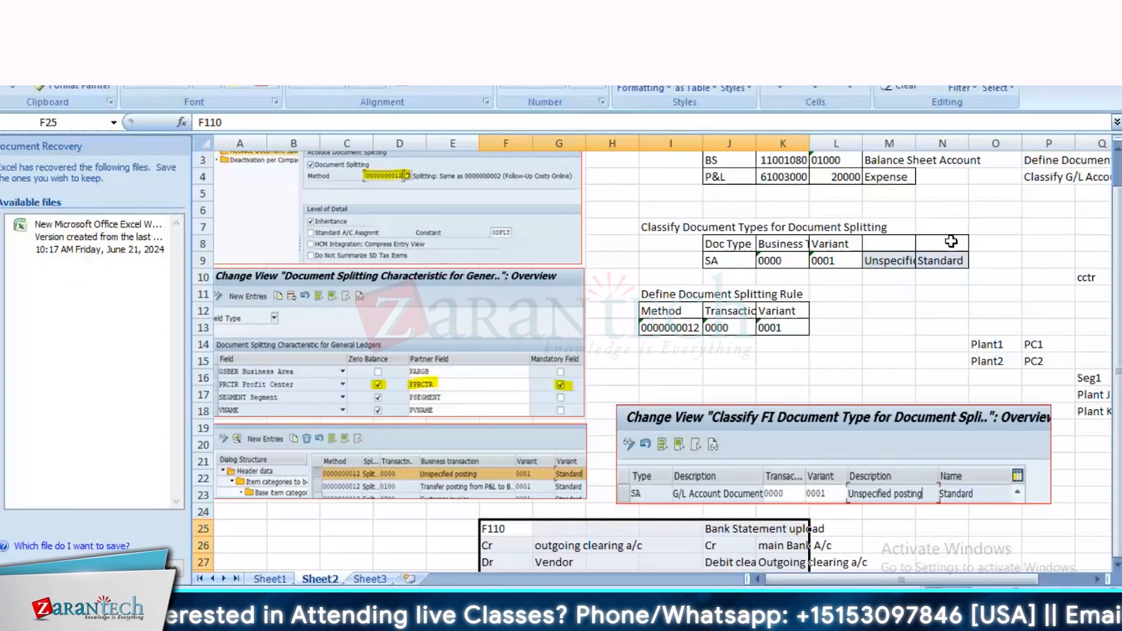
Step: Examine the business partner grouping and vendor number assignment screenshots on Sheet1 of the Excel workbook
click(269, 579)
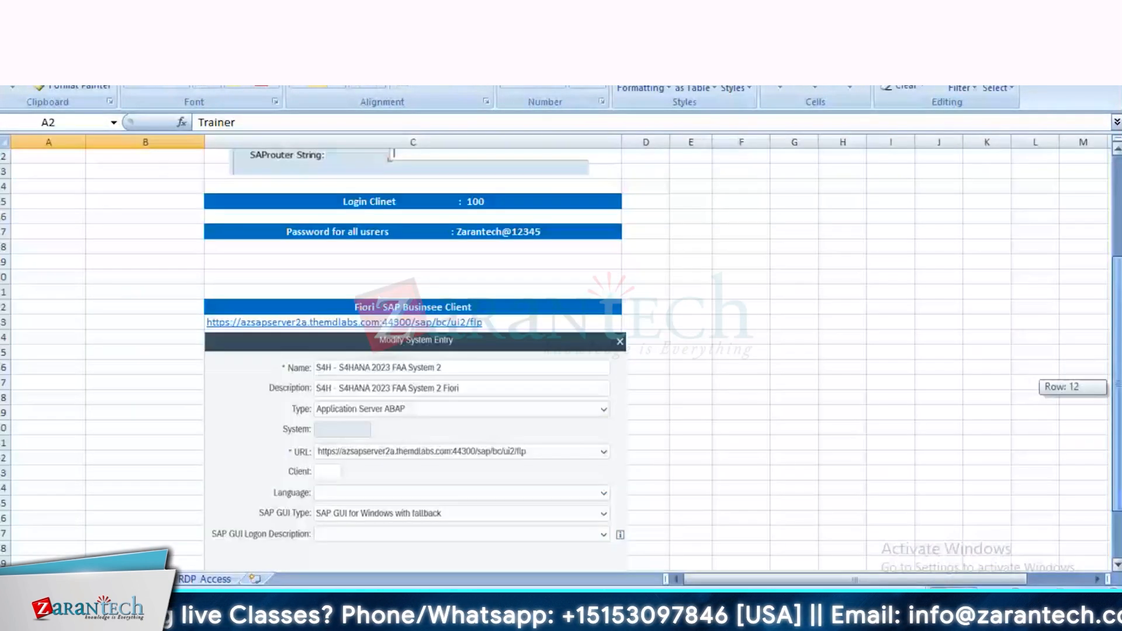
scroll(561, 350, down, 3)
scroll(561, 351, up, 5)
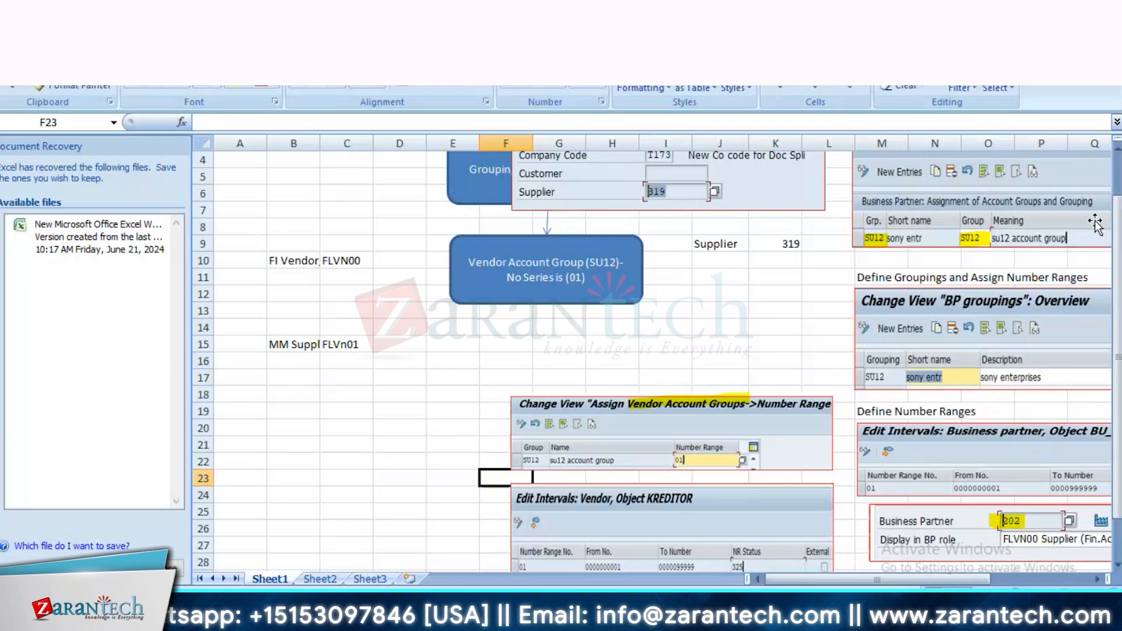
scroll(657, 231, up, 1)
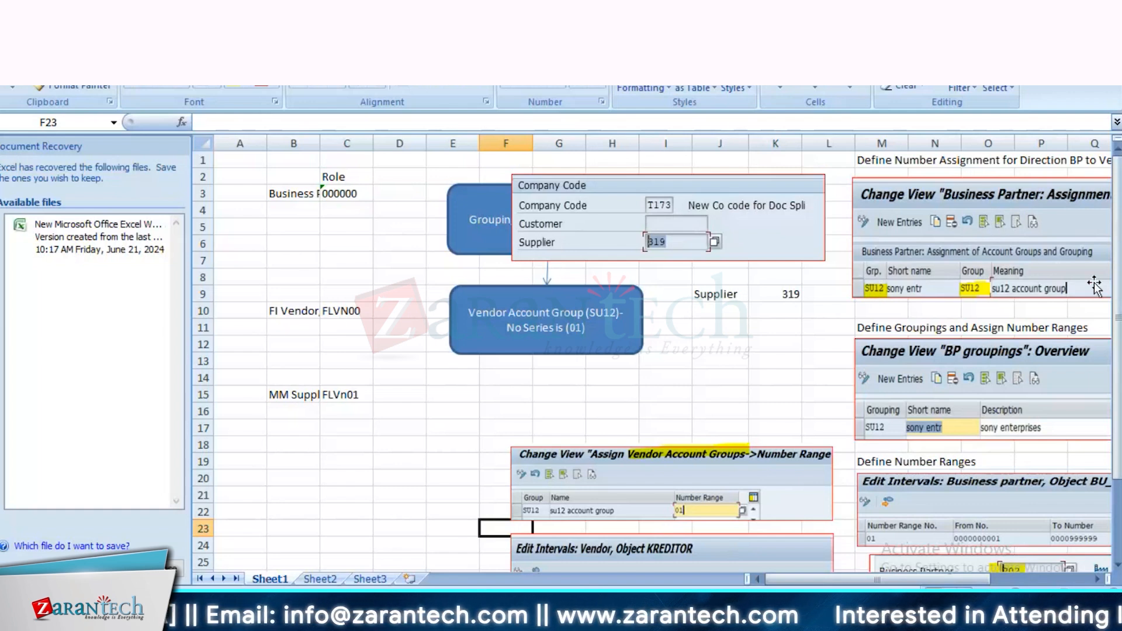
drag(946, 580, 991, 584)
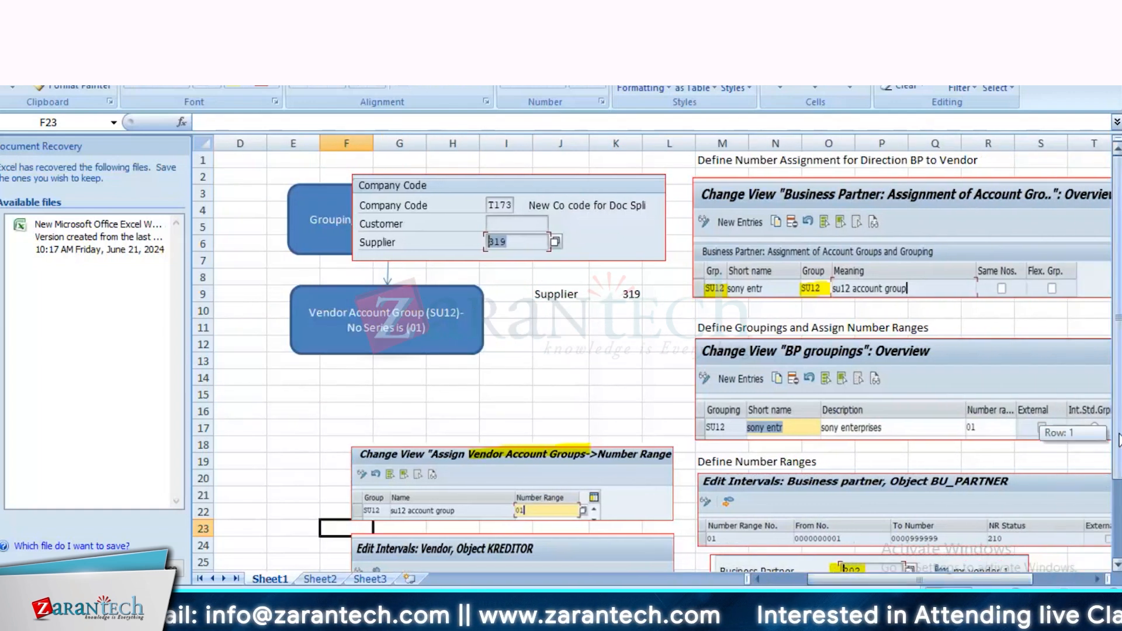
scroll(721, 366, down, 2)
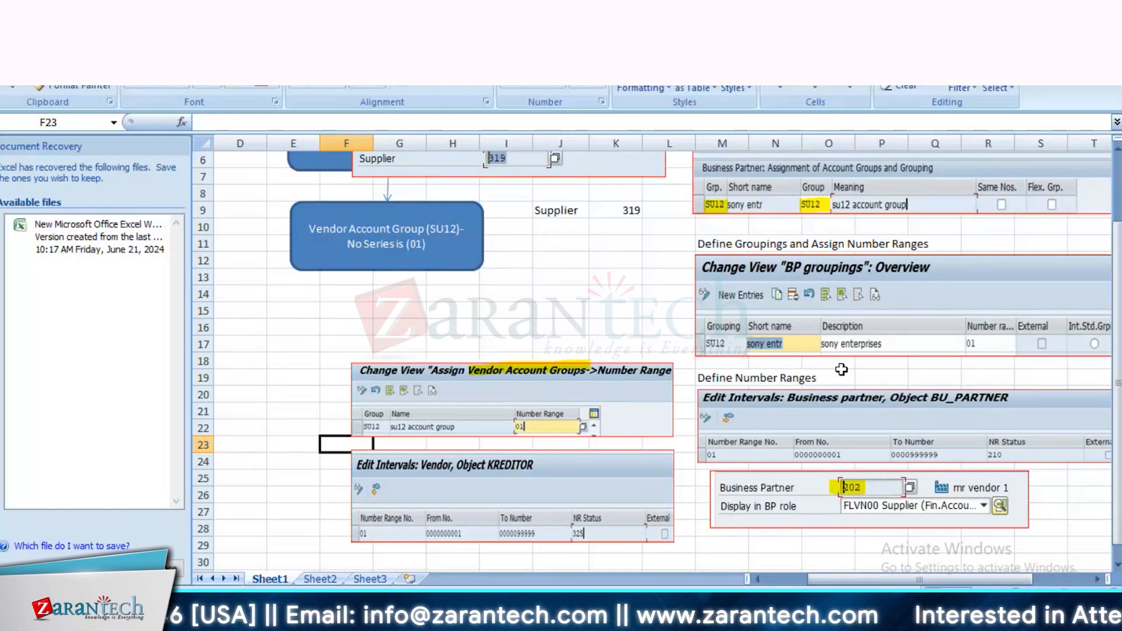
Step: Examine the FI Vendor and MM Supplier roles on Sheet1, marking the MM Supplier row
scroll(349, 270, left, 3)
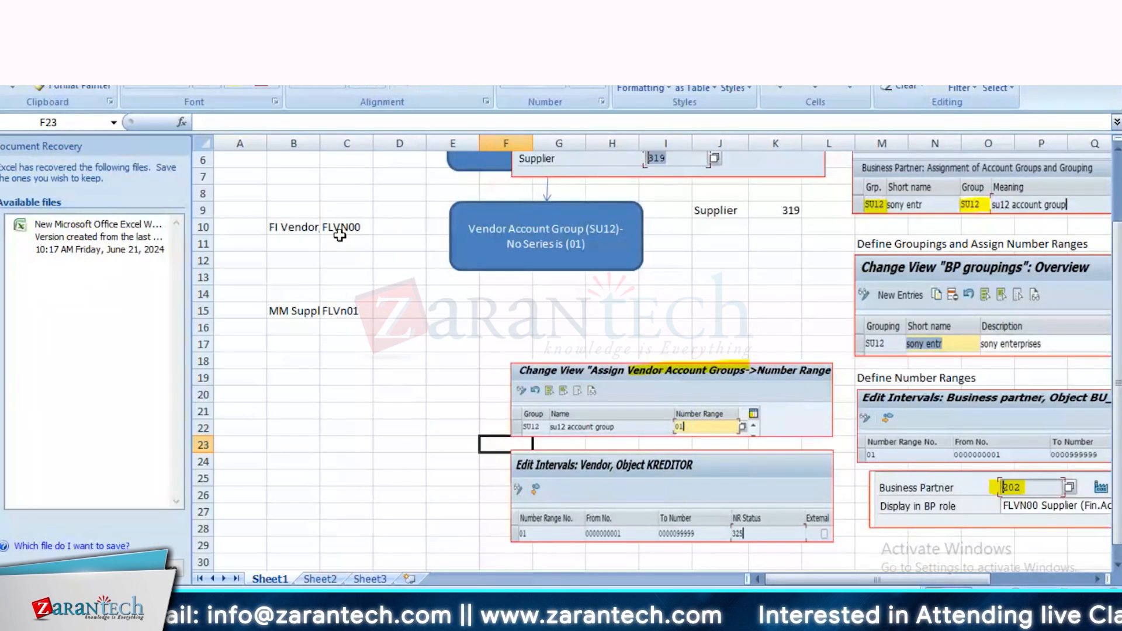
click(277, 314)
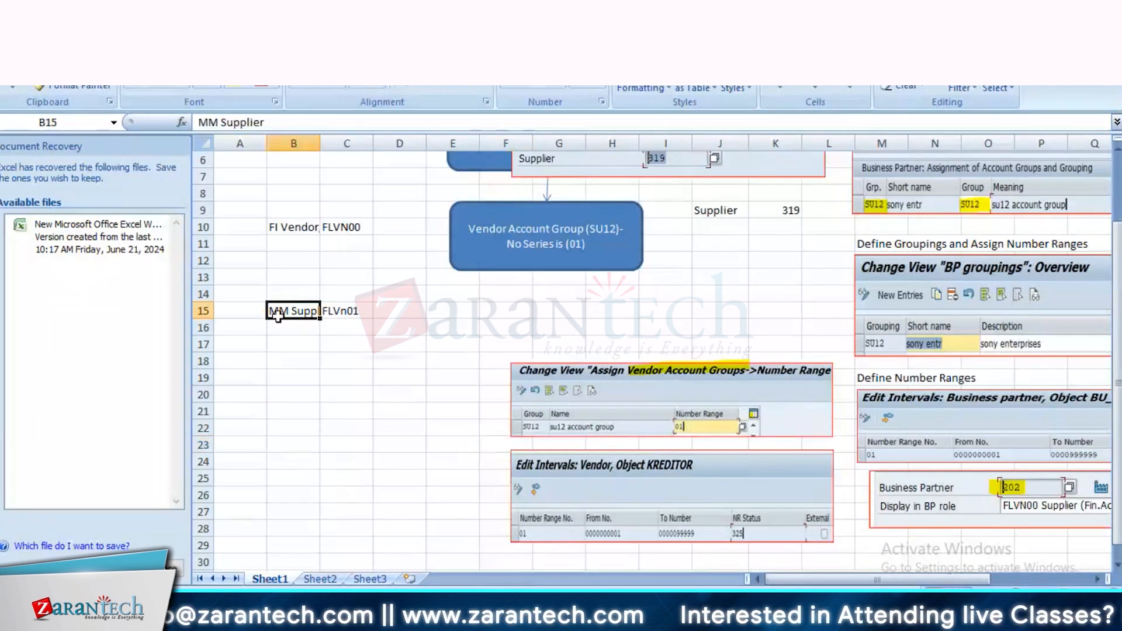
drag(277, 313, 367, 321)
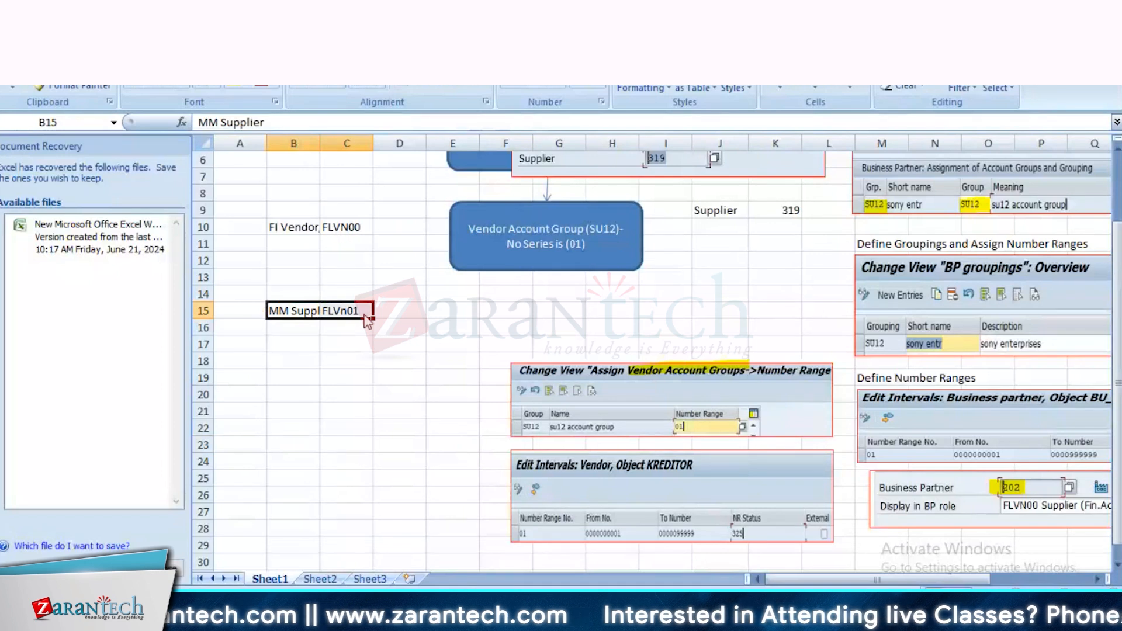
click(293, 309)
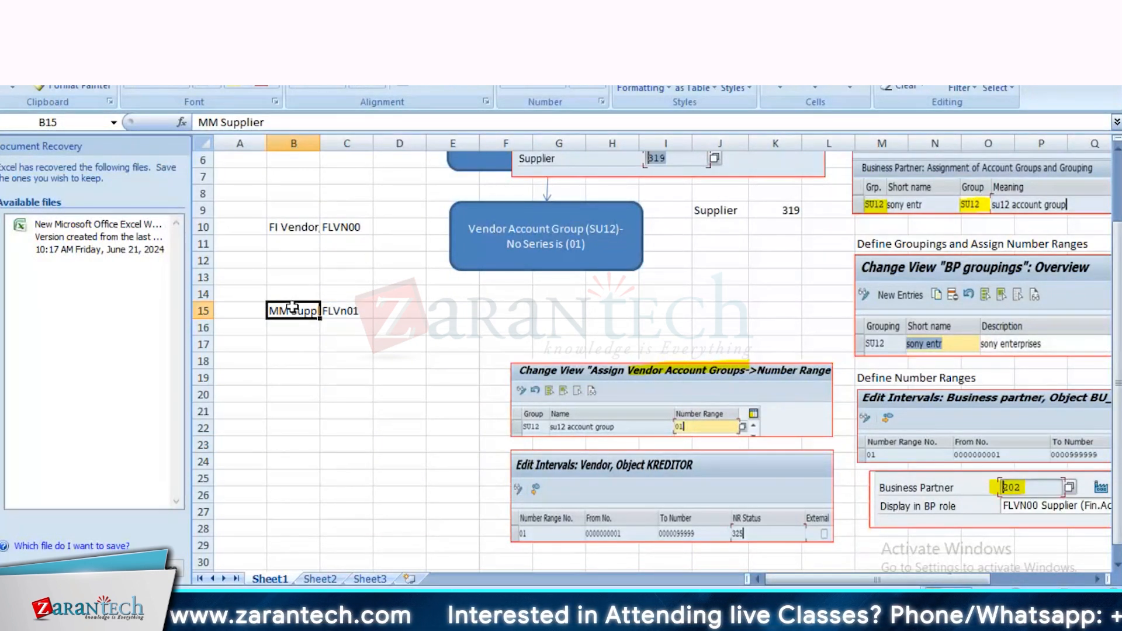
scroll(293, 308, right, 2)
scroll(293, 309, up, 2)
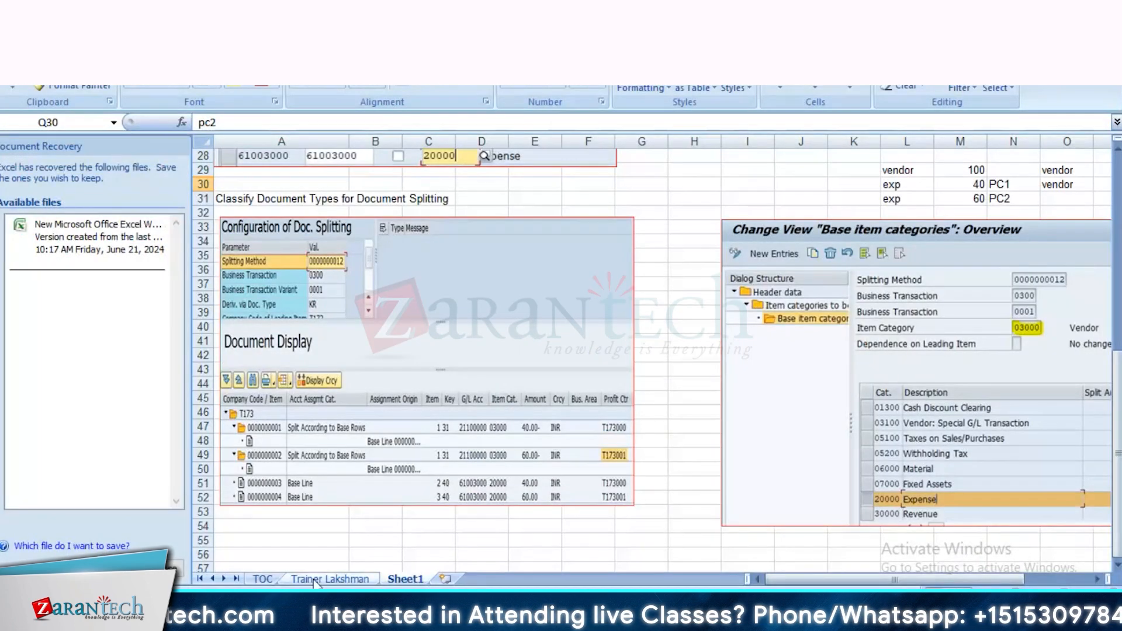
Step: Review the course units on the TOC sheet of the course outline workbook and close that workbook
click(328, 579)
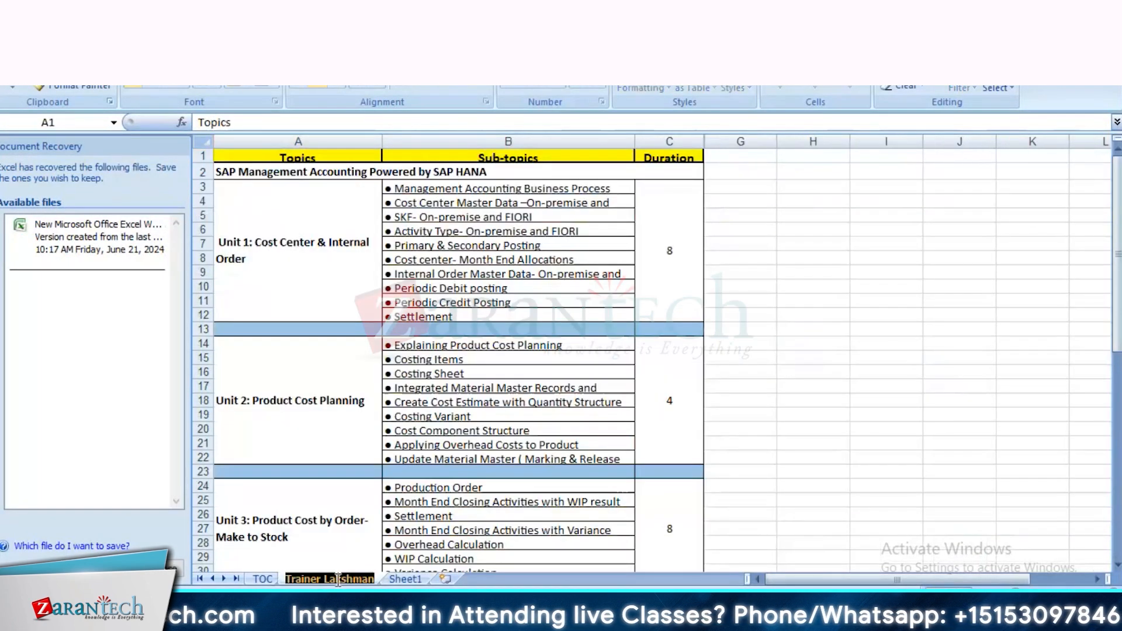
click(289, 537)
key(ctrl+Page_Up)
key(Down)
key(Down)
key(Down)
key(Down)
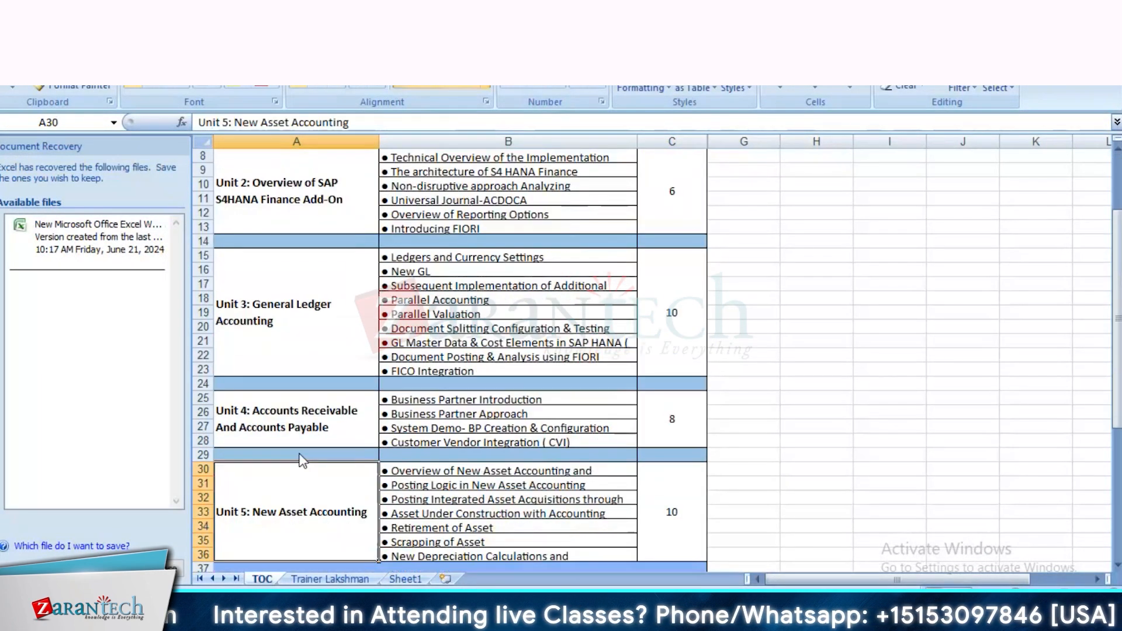
key(Down)
key(Down)
key(Down)
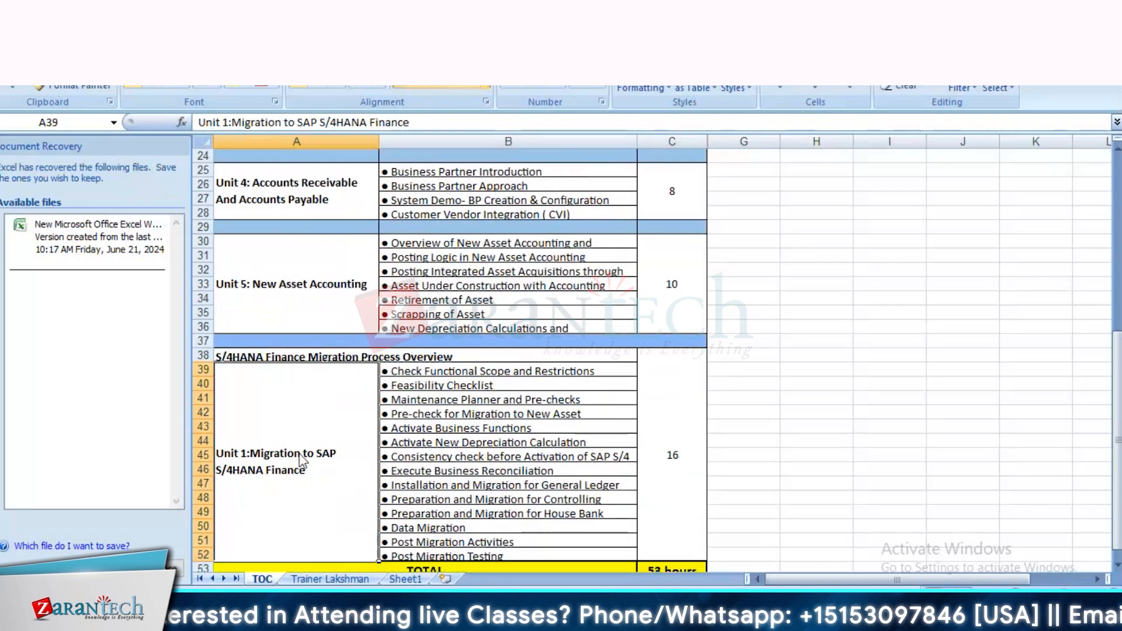
key(Up)
key(Up)
key(Up)
key(Down)
key(Down)
key(Down)
key(Up)
key(Up)
key(Up)
key(Up)
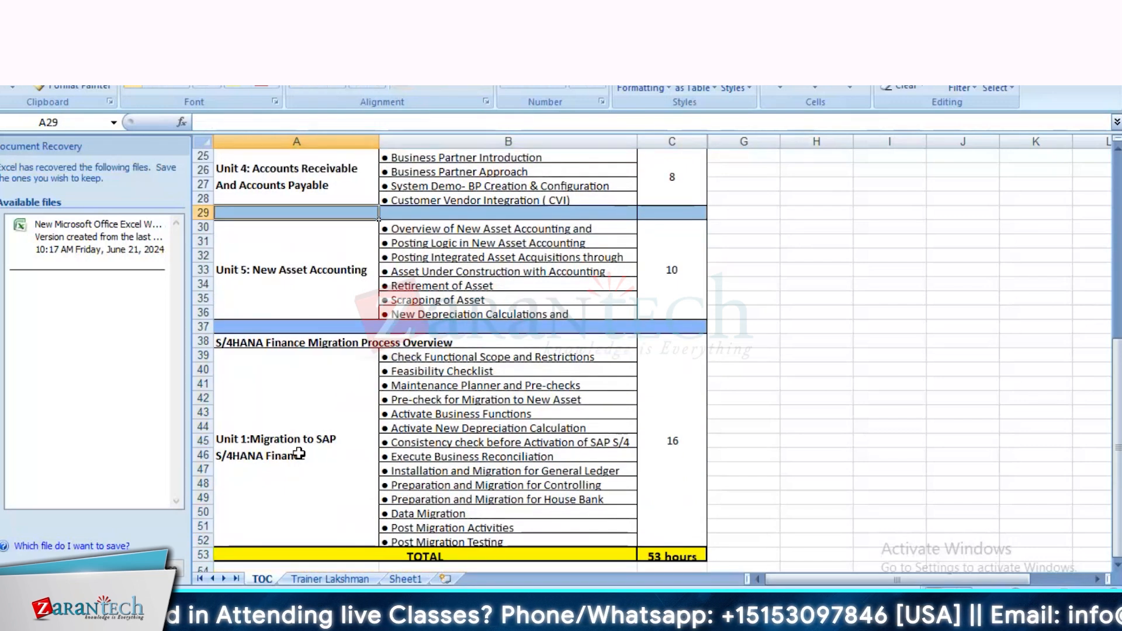
key(Down)
key(Up)
key(Up)
key(Up)
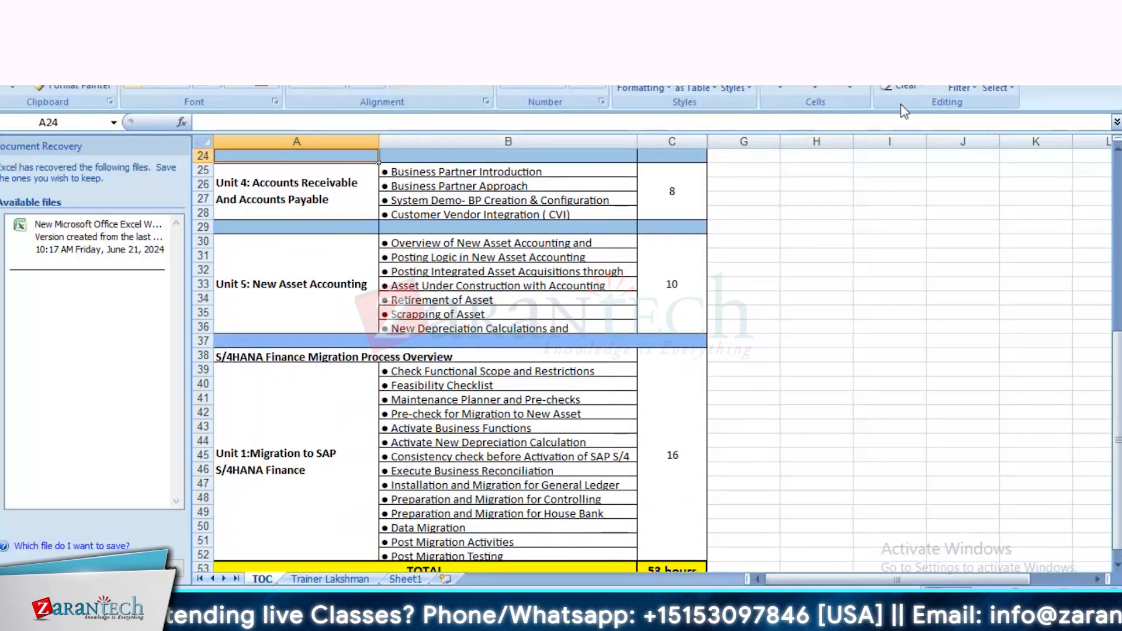
click(1104, 21)
click(559, 350)
Step: Examine the role, grouping, vendor number range and supplier number entries on Sheet1 of the business partner workbook
scroll(690, 550, down, 1)
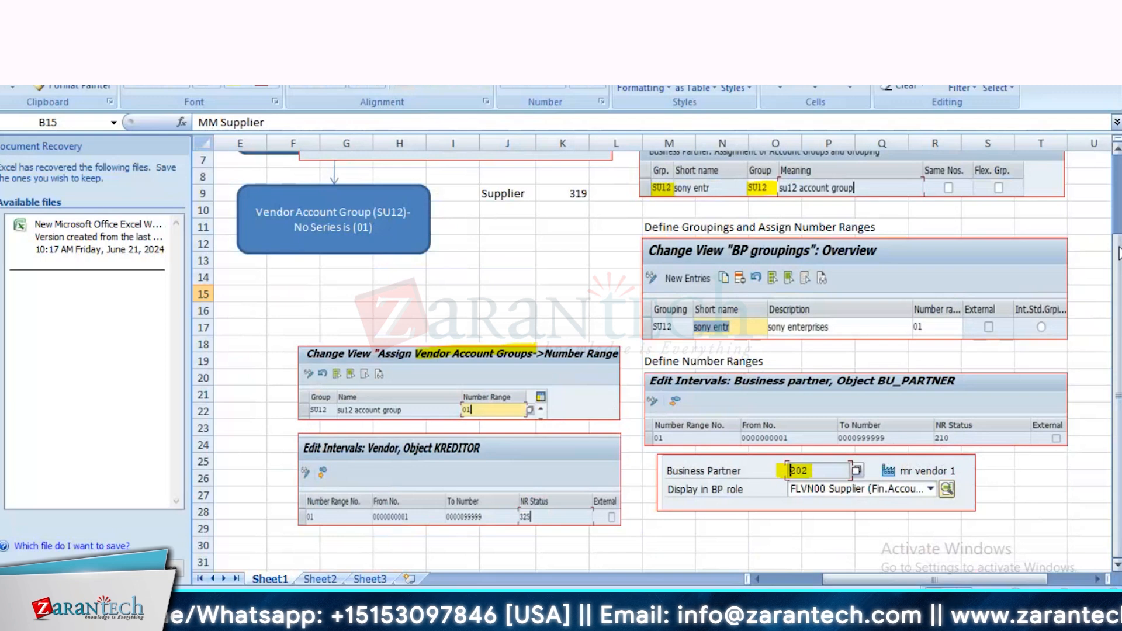
drag(1118, 265, 1115, 205)
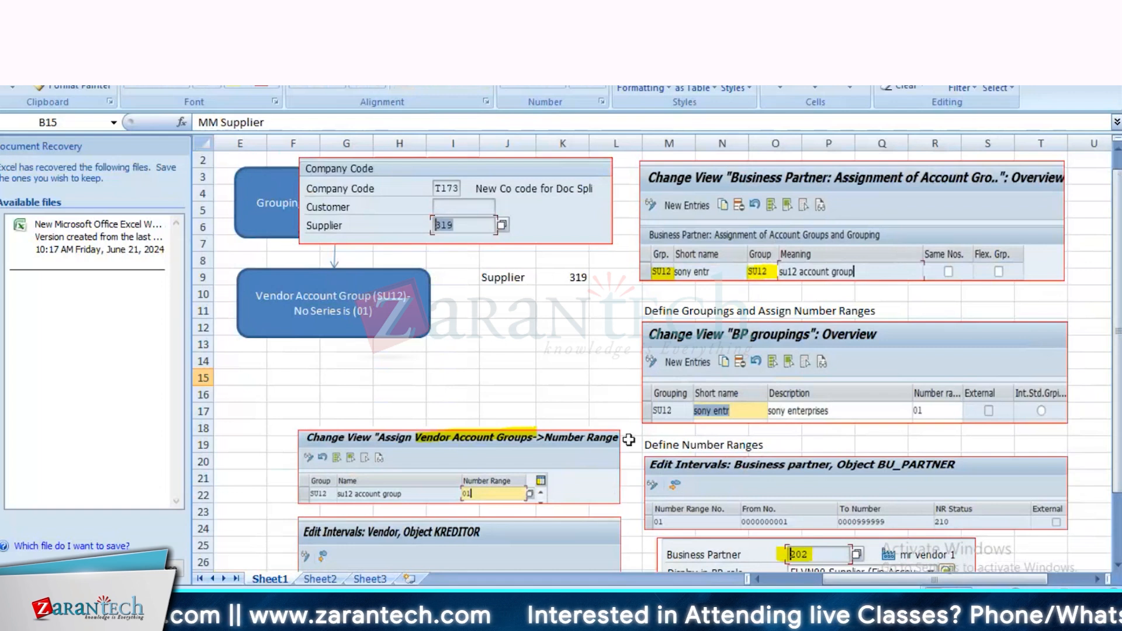
click(777, 579)
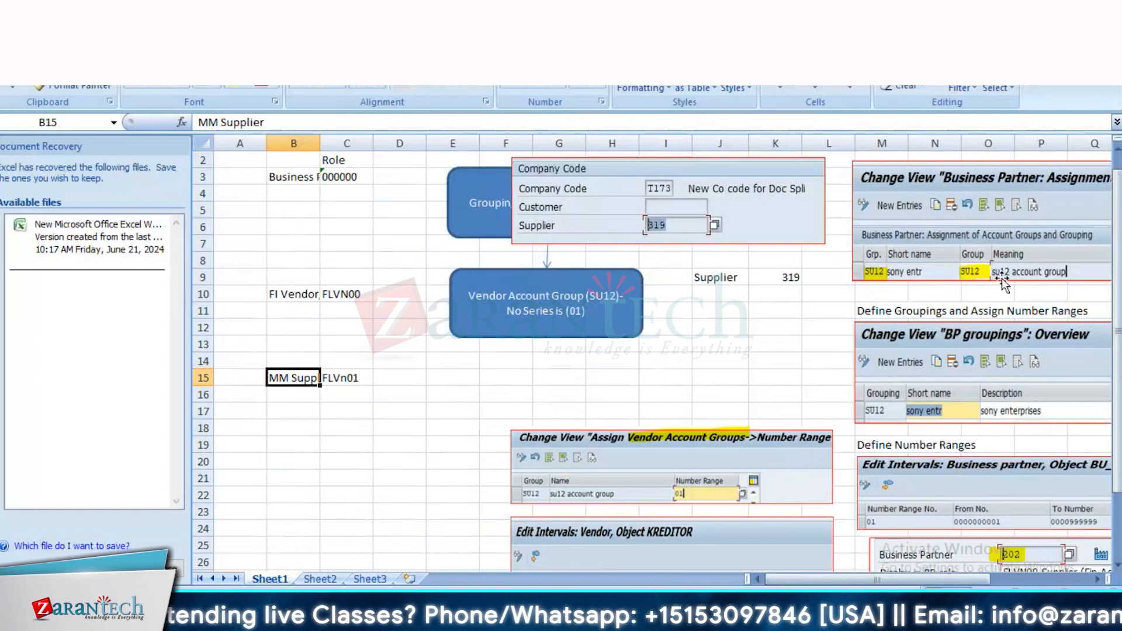
drag(1117, 270, 1118, 278)
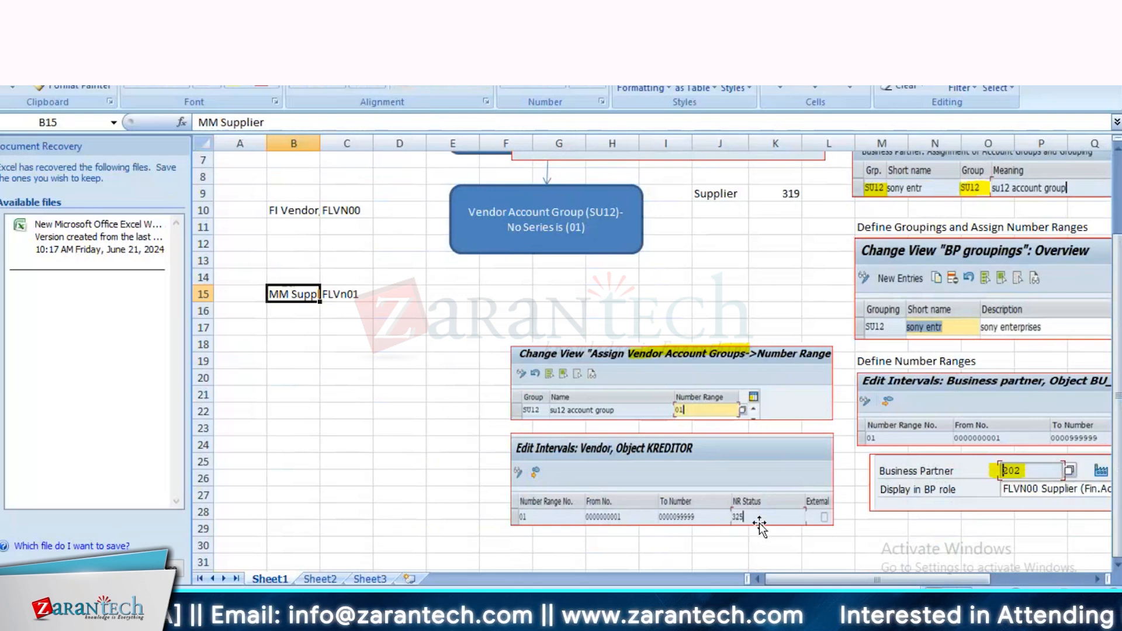
click(706, 244)
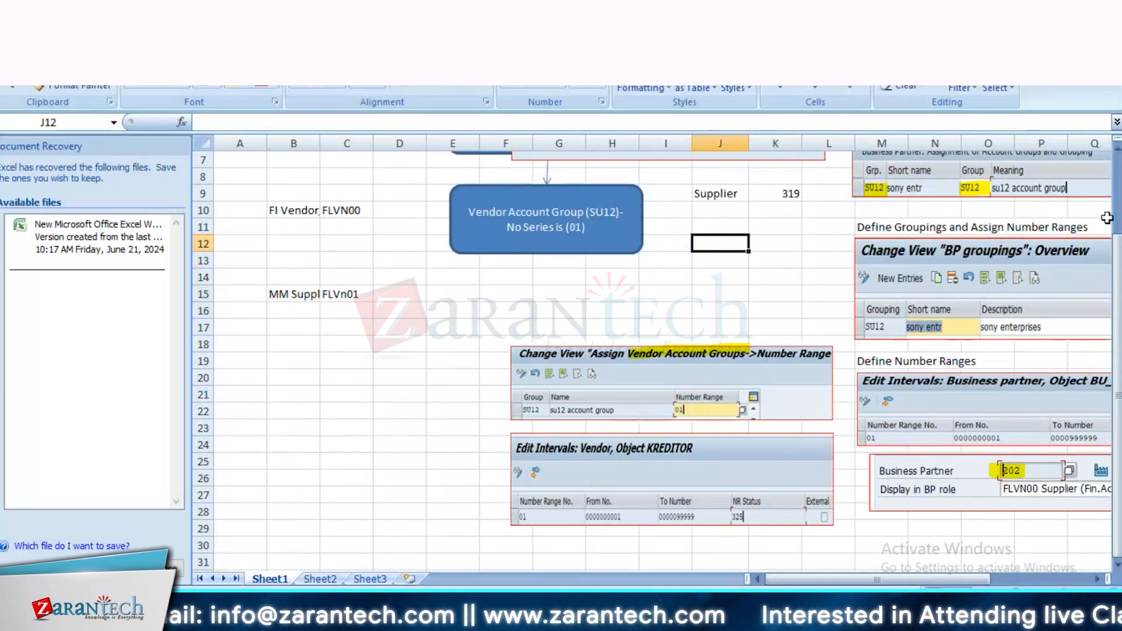
click(786, 194)
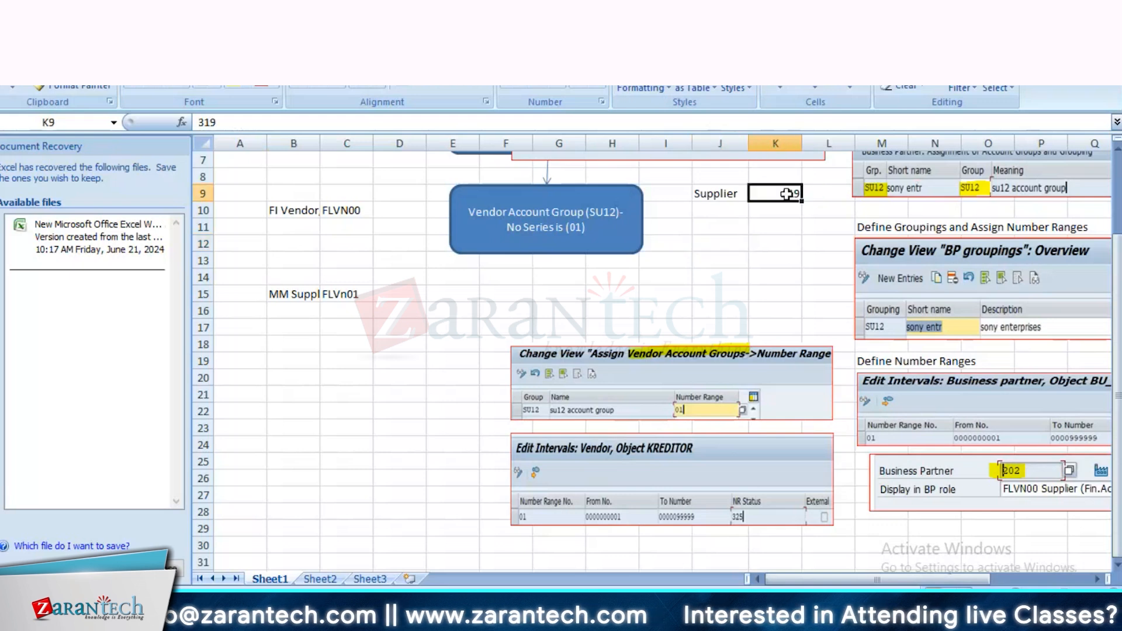
scroll(644, 320, up, 2)
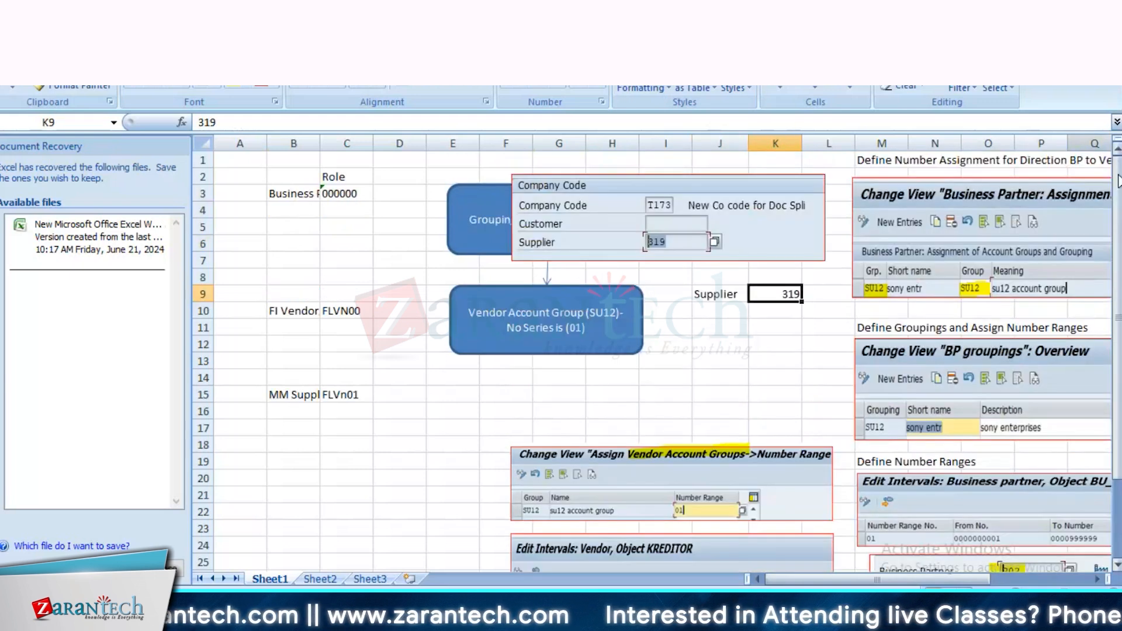
Step: Close the Document Recovery pane, keeping the recovered files for later viewing, and minimize the workbook
click(175, 565)
click(212, 205)
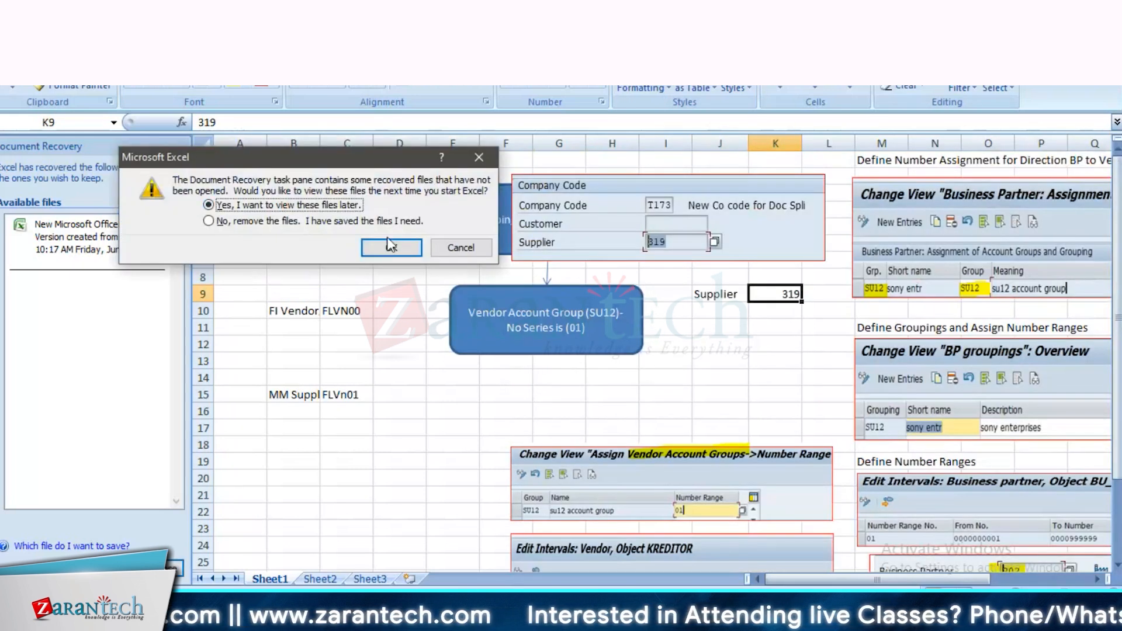
click(390, 246)
click(1028, 7)
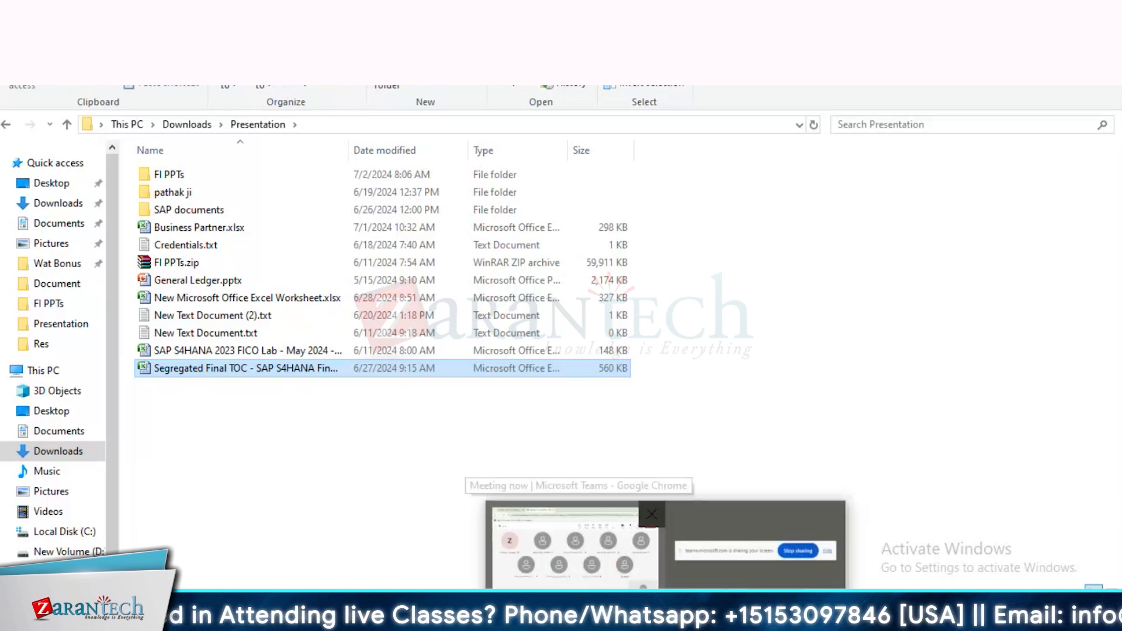
Step: Switch to the PowerPoint presentation and highlight the Vendor Invoice – FB60/F-43 line on the Accounts Payable slide
click(622, 611)
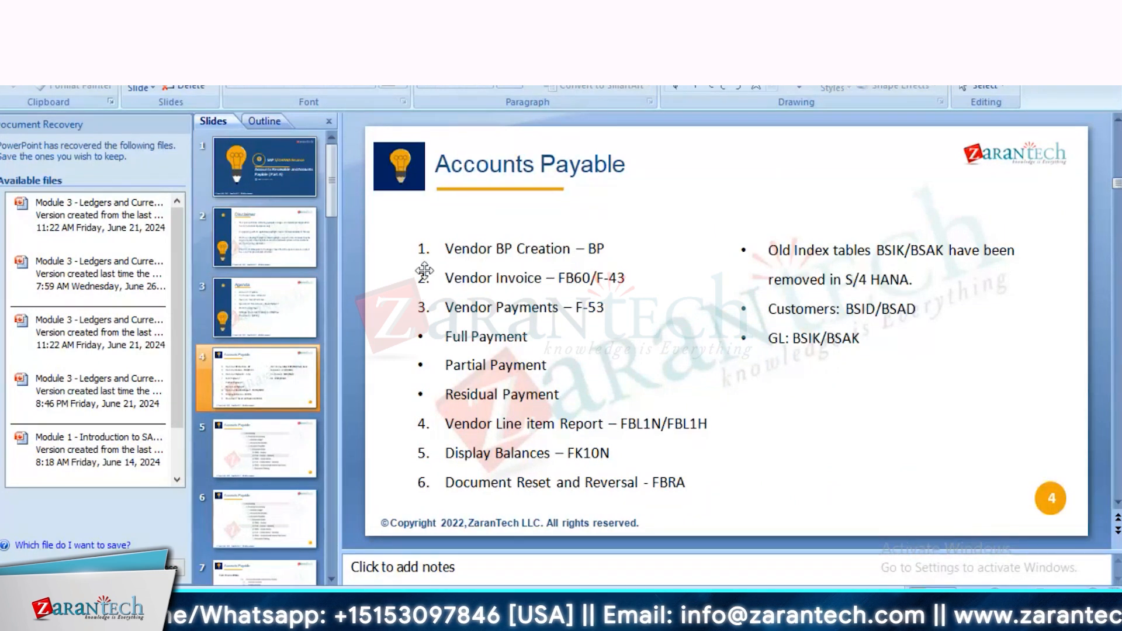
drag(443, 249, 454, 269)
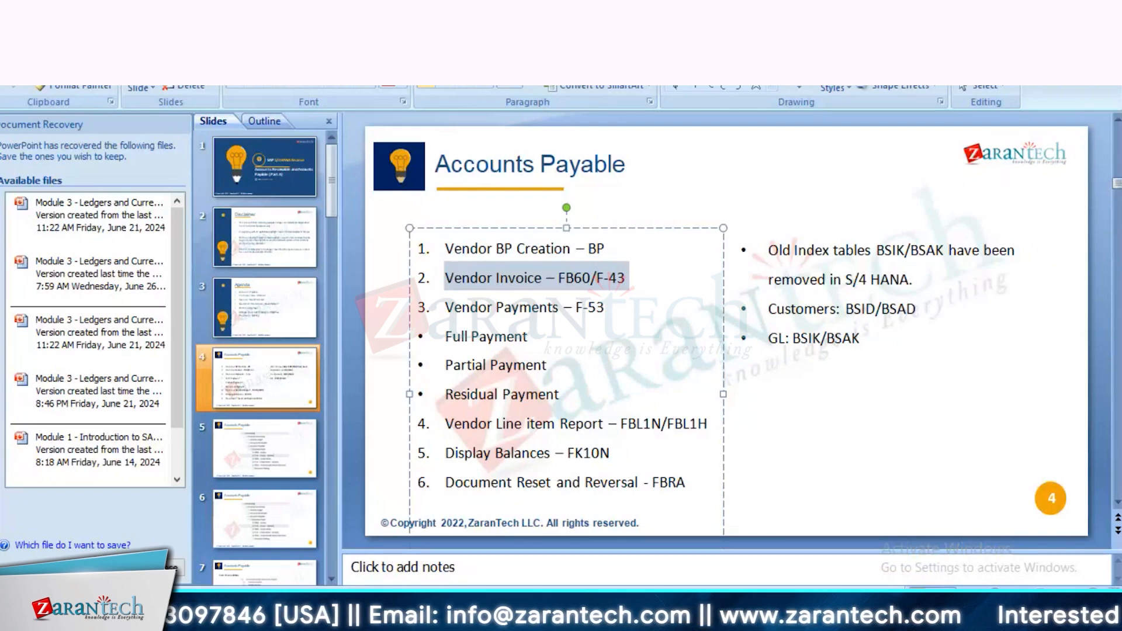
Step: Switch to SAP and start transaction FB60 to enter a vendor invoice
key(alt+Tab)
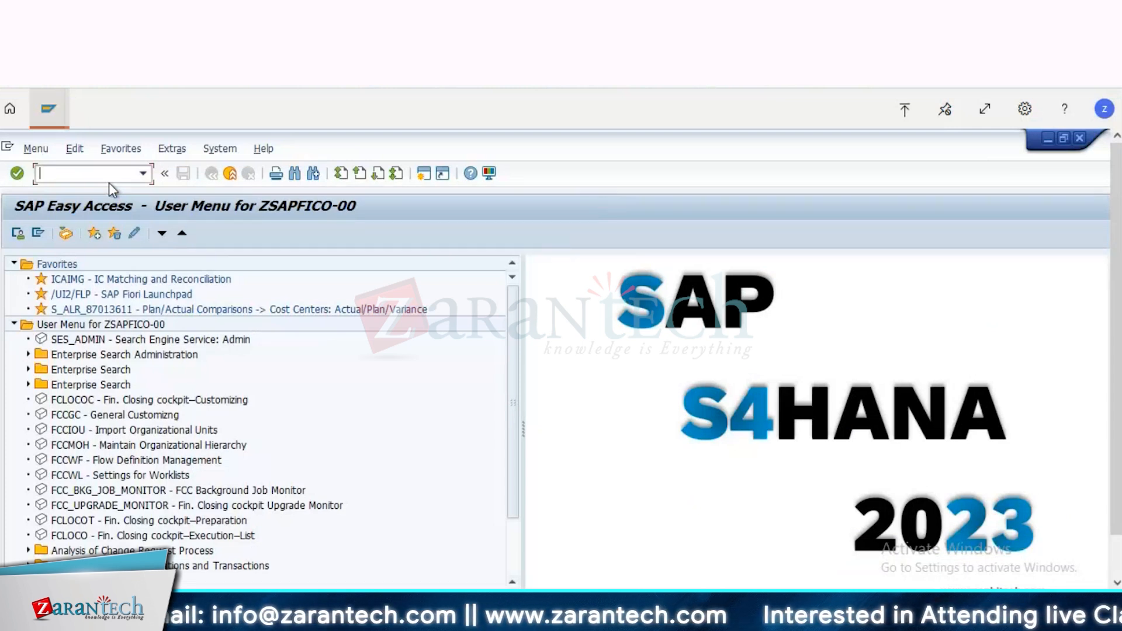
text(fb60)
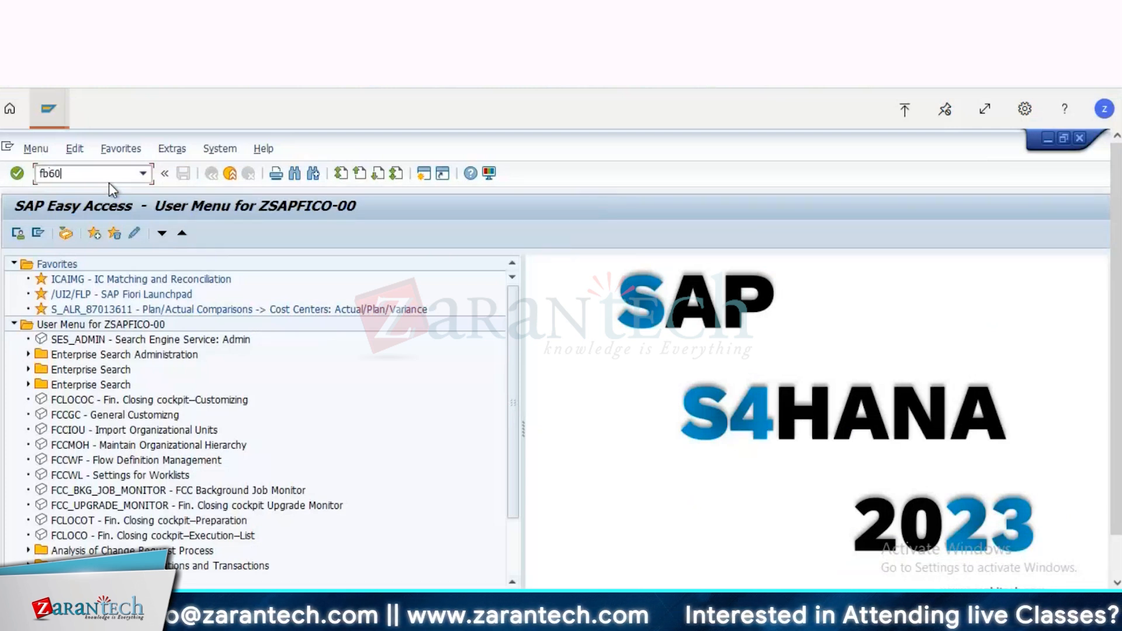
key(Return)
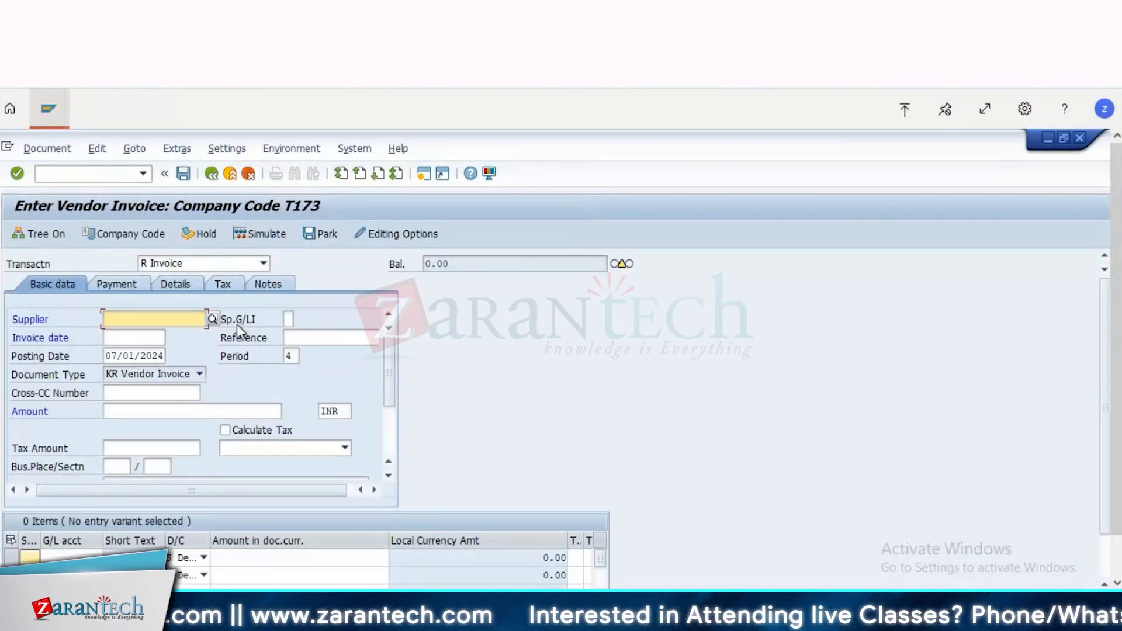
Step: Enter the supplier number, confirm company code T173, and set the invoice date to 07/01/2024 in the invoice header
text(319)
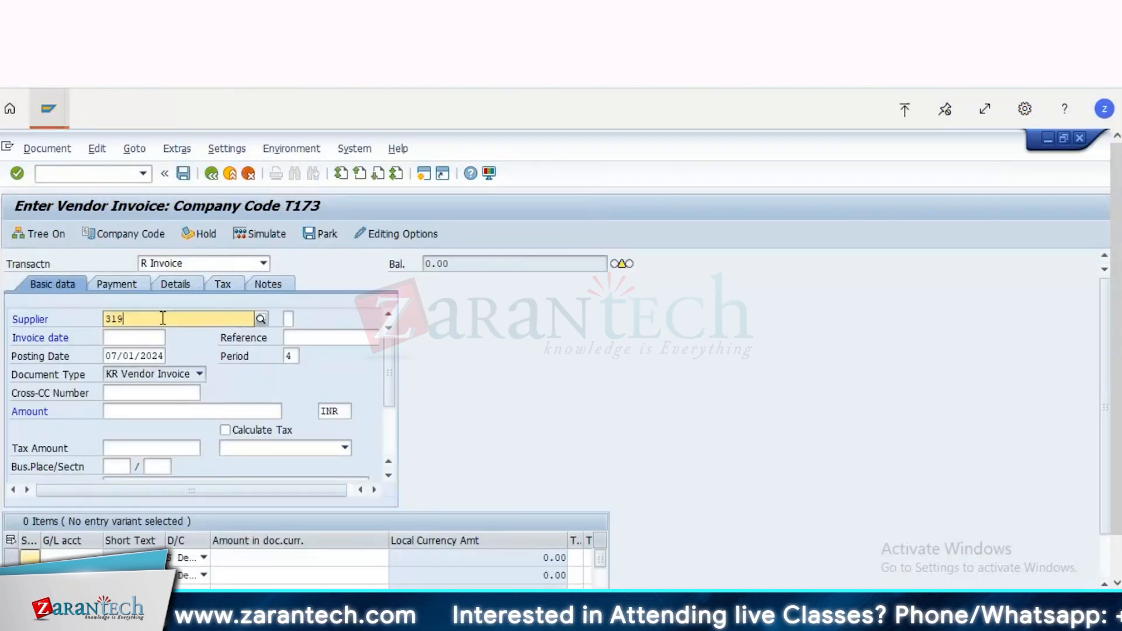
click(139, 233)
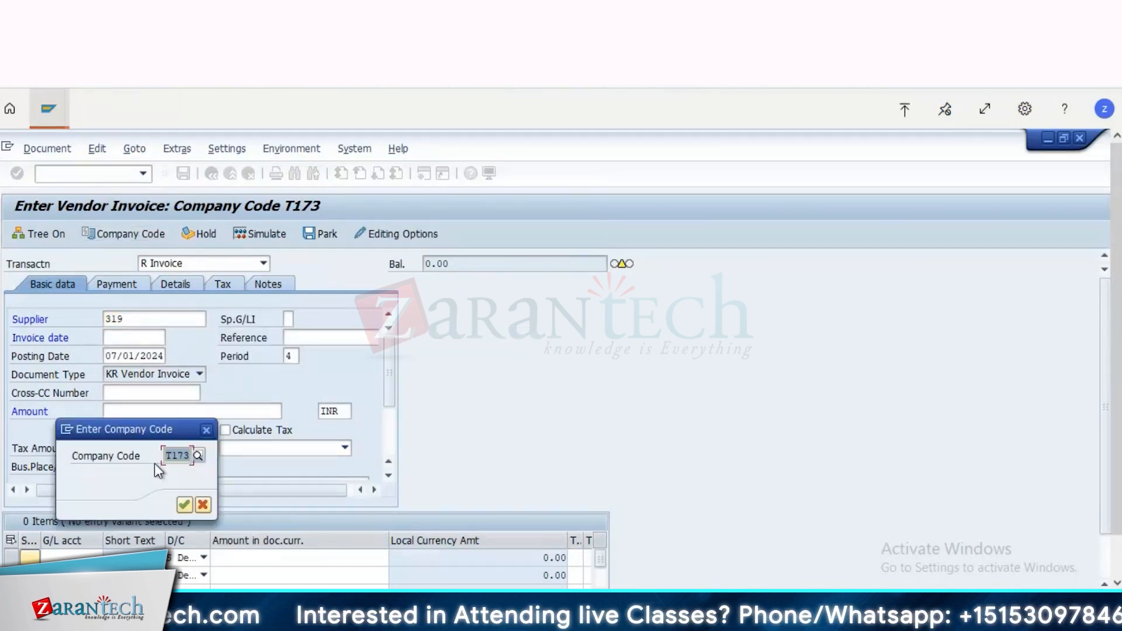
key(Return)
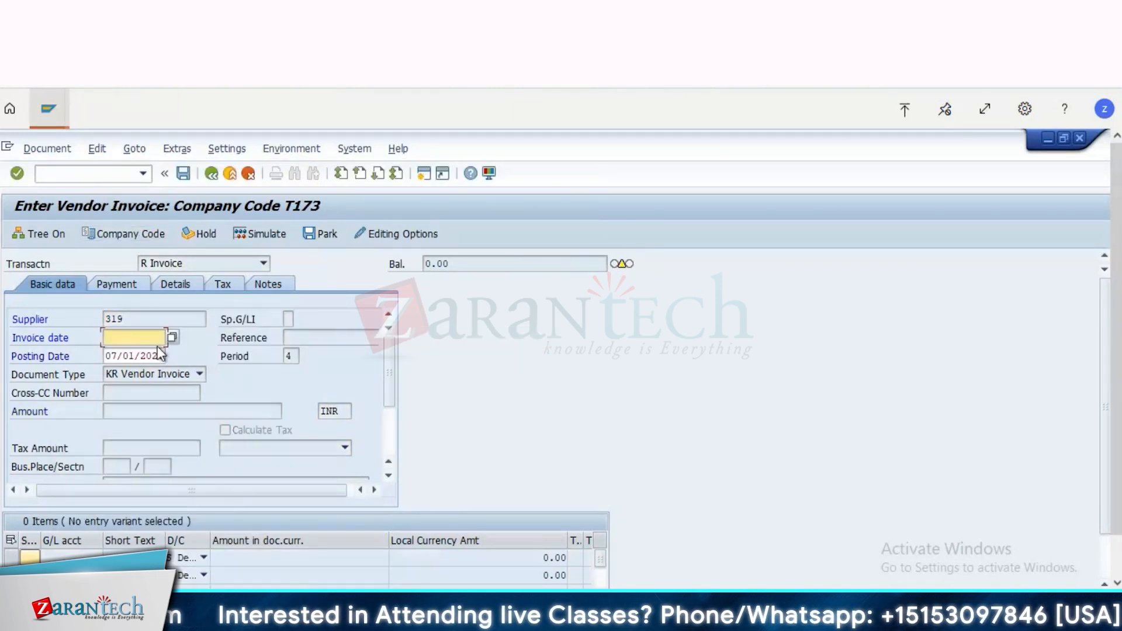
click(145, 354)
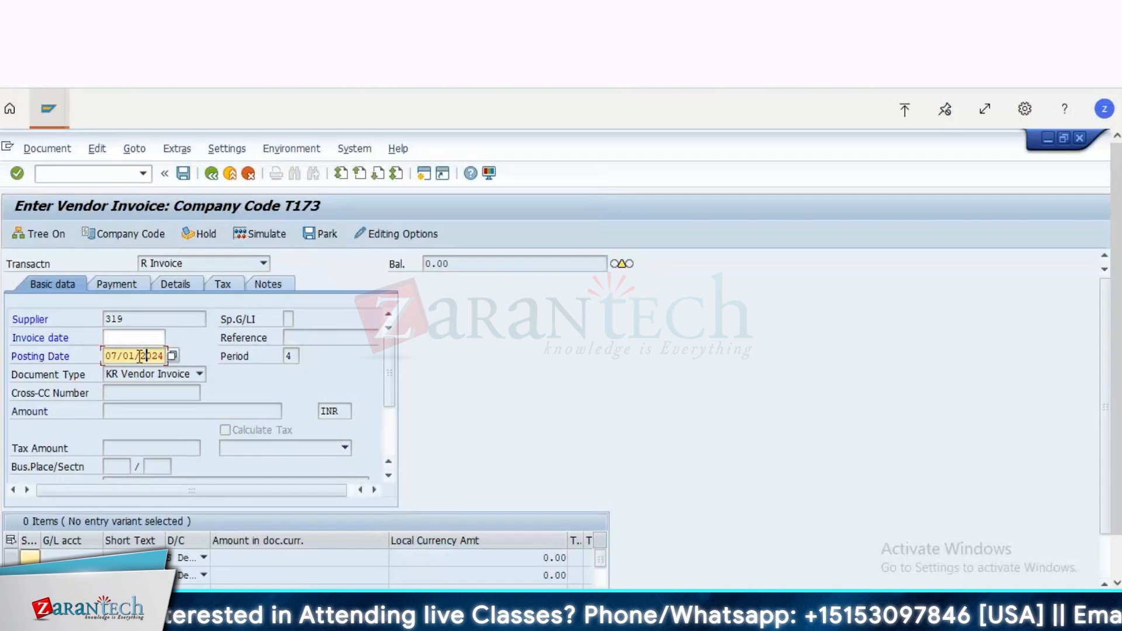
drag(104, 356, 199, 357)
key(ctrl+c)
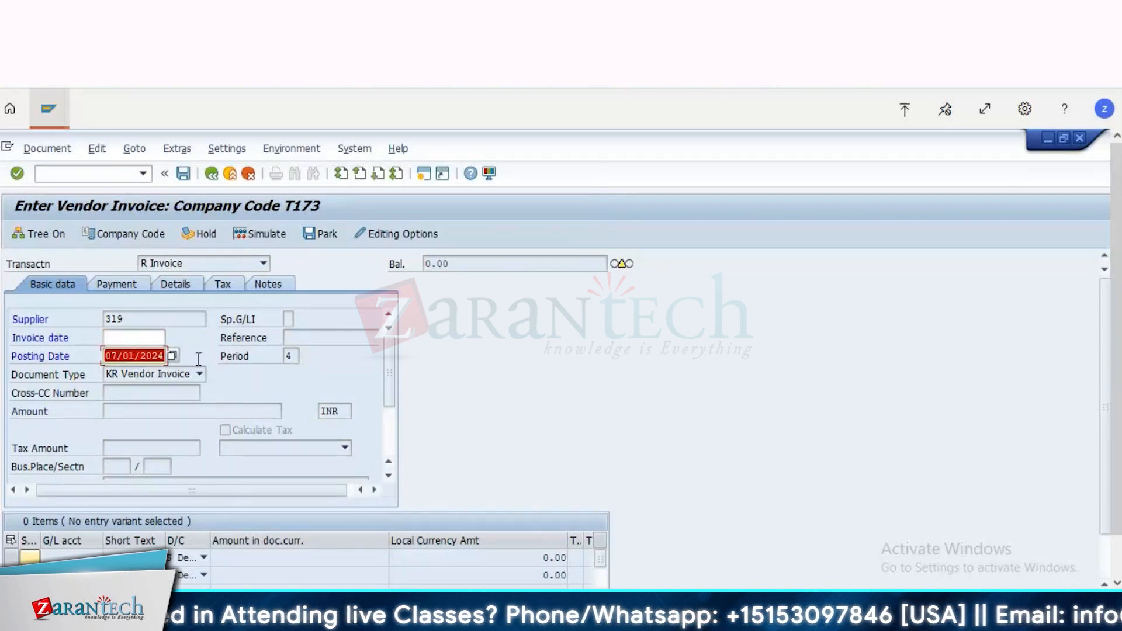
click(139, 338)
key(ctrl+v)
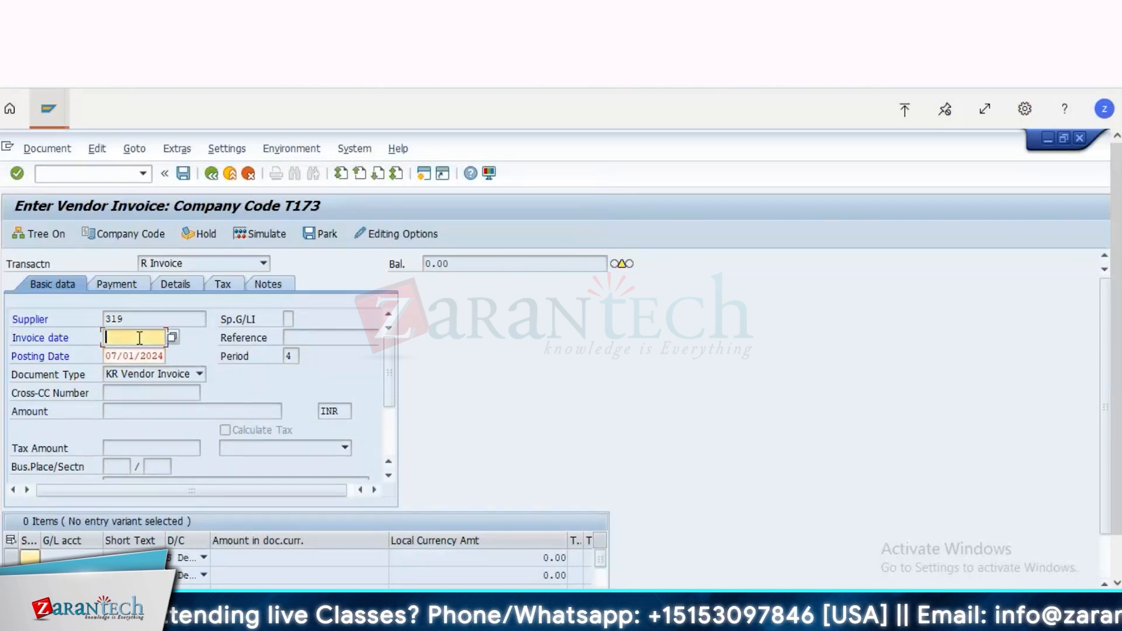
key(Return)
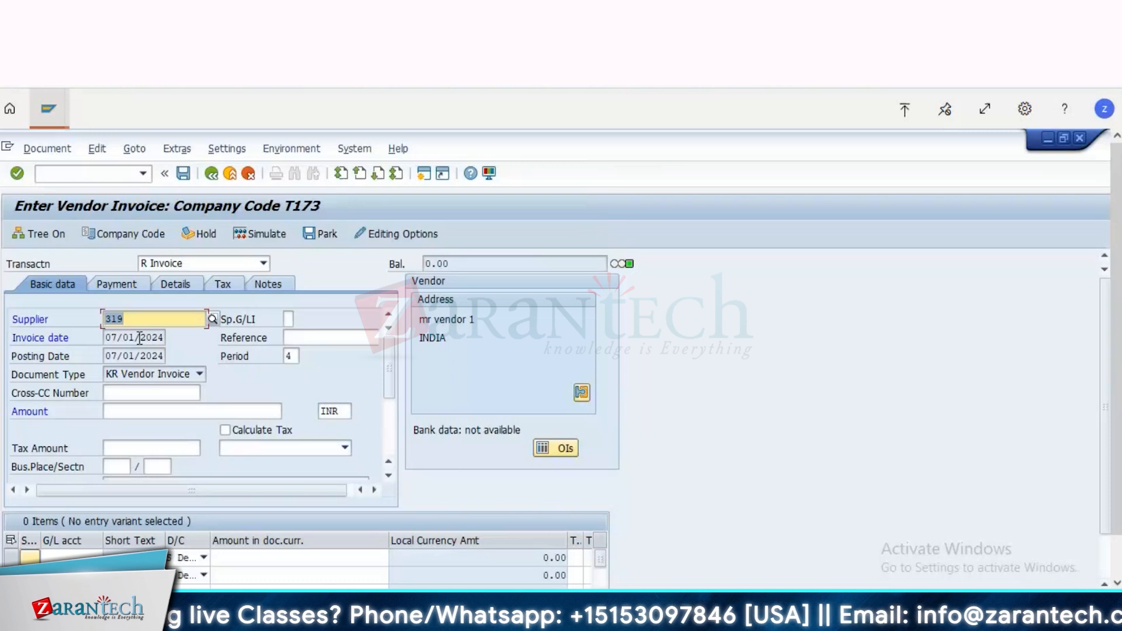
Step: Fill the first item line with the Travel Expenses - Hotel and Accommodation G/L account and an amount of 10
click(85, 556)
key(F4)
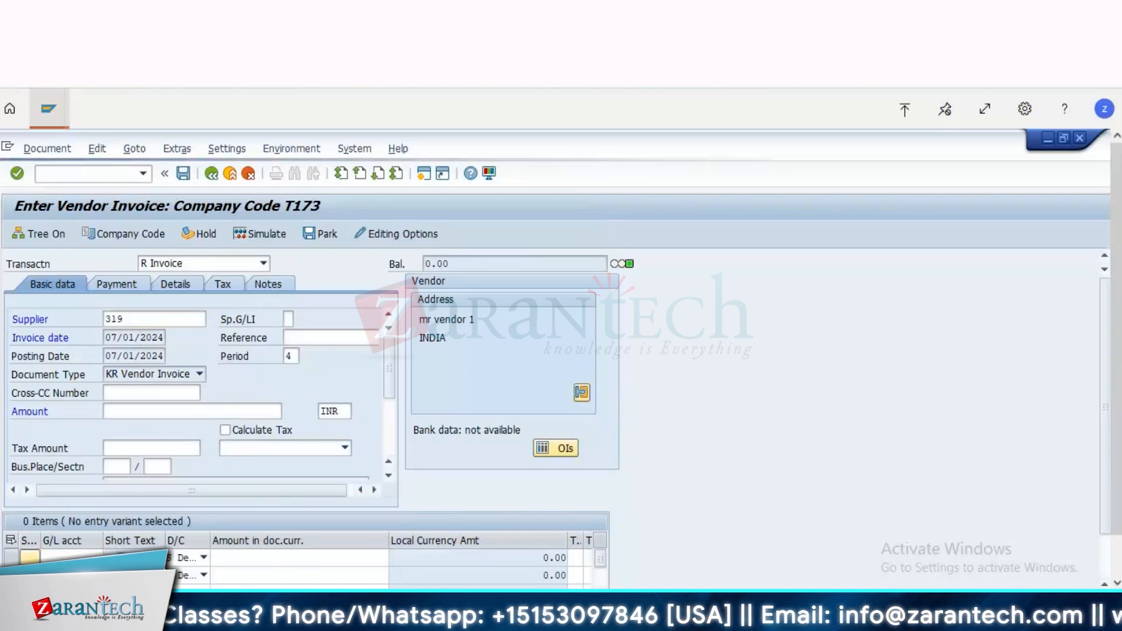
key(Return)
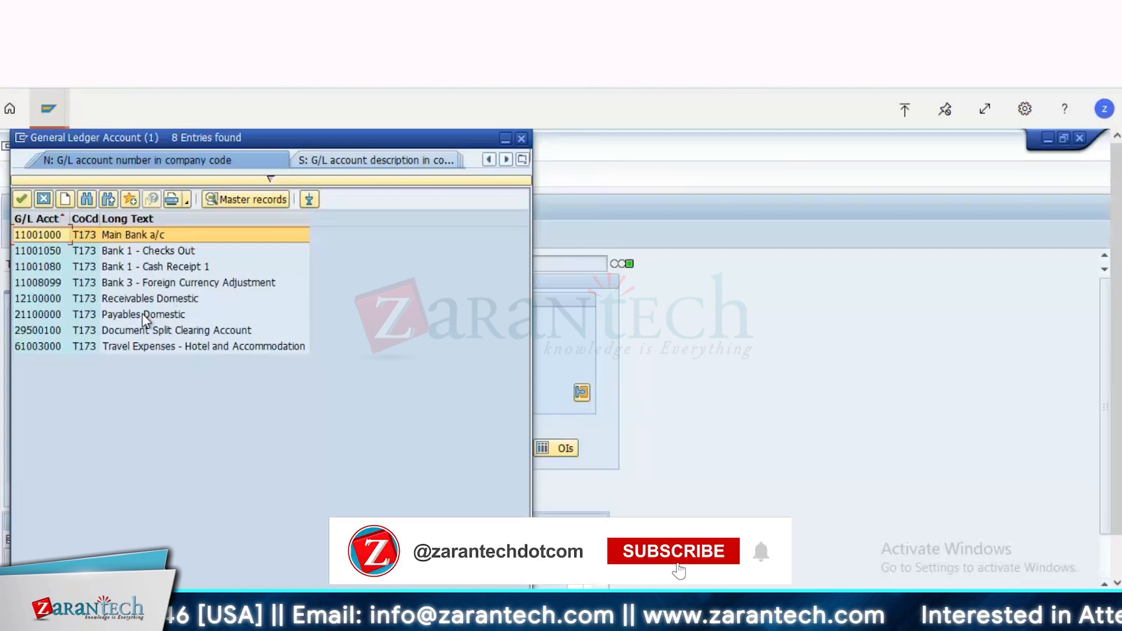
double_click(142, 346)
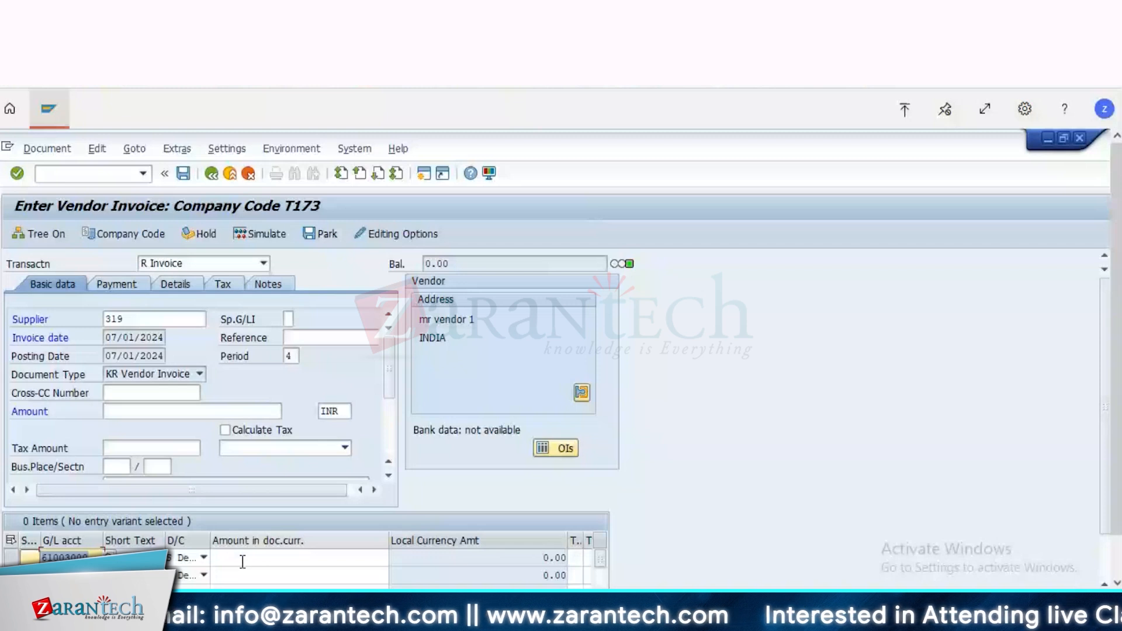
text(10)
key(Return)
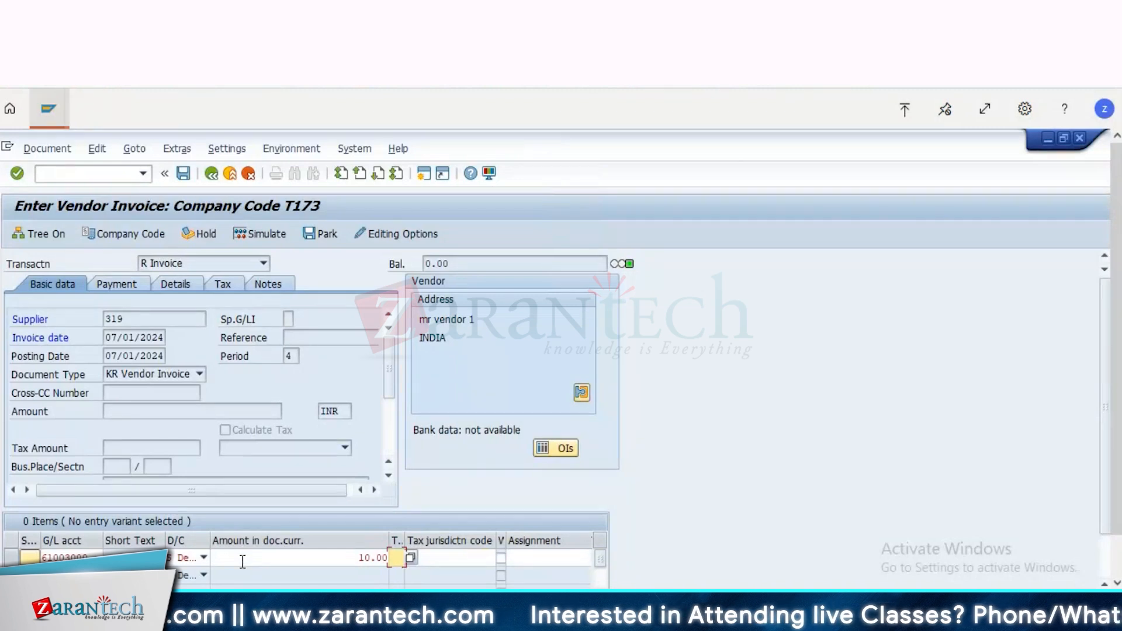
Step: Assign tax code 14, 5% input IGST tax, to the travel expenses line
click(411, 558)
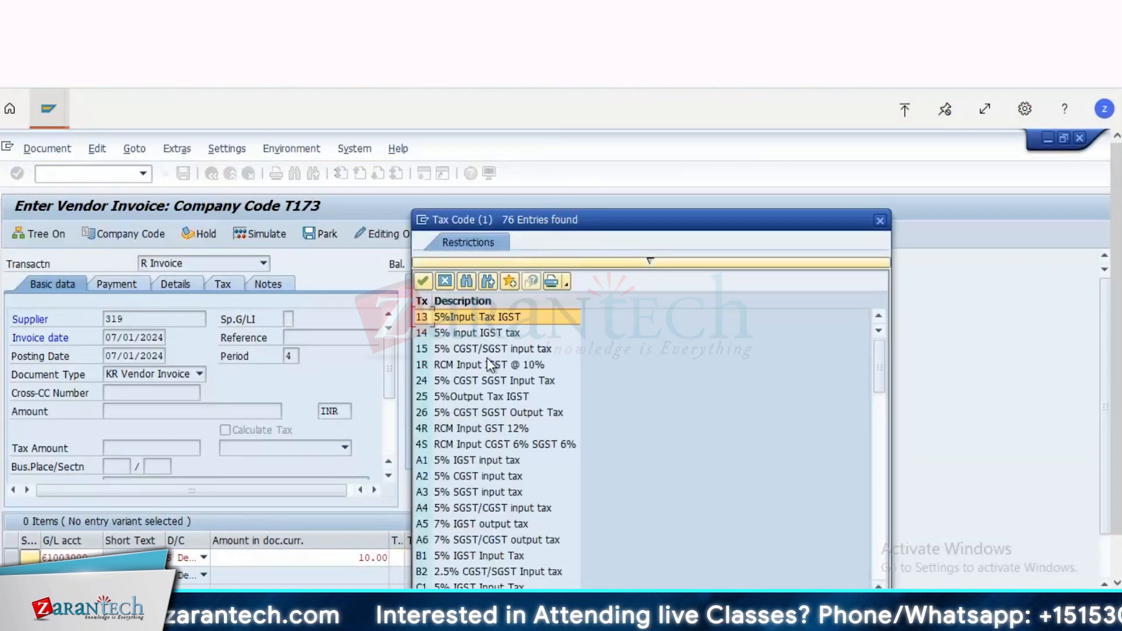
double_click(468, 337)
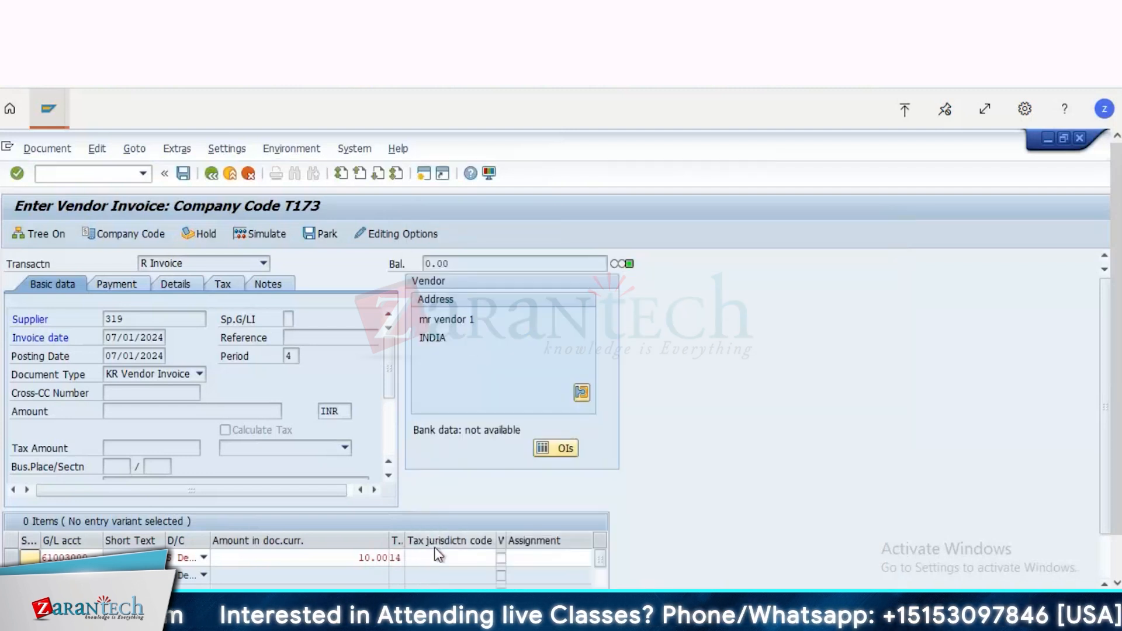
click(293, 446)
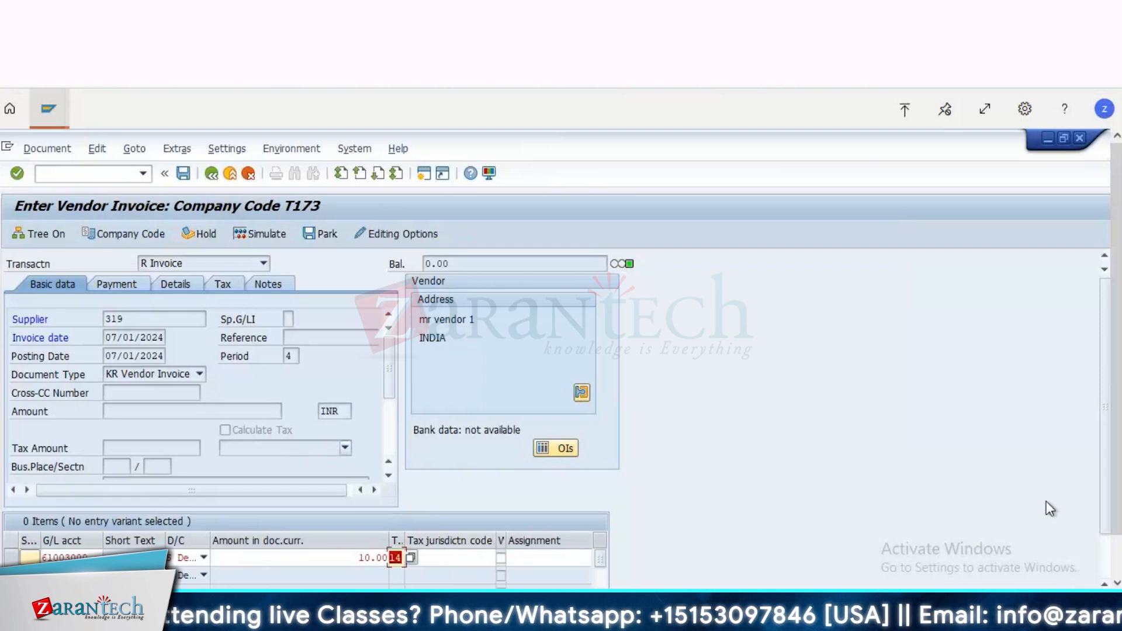
Step: Search cost centers under controlling area T173 and assign cost center T173100 to the travel expenses line
drag(1116, 508, 1121, 551)
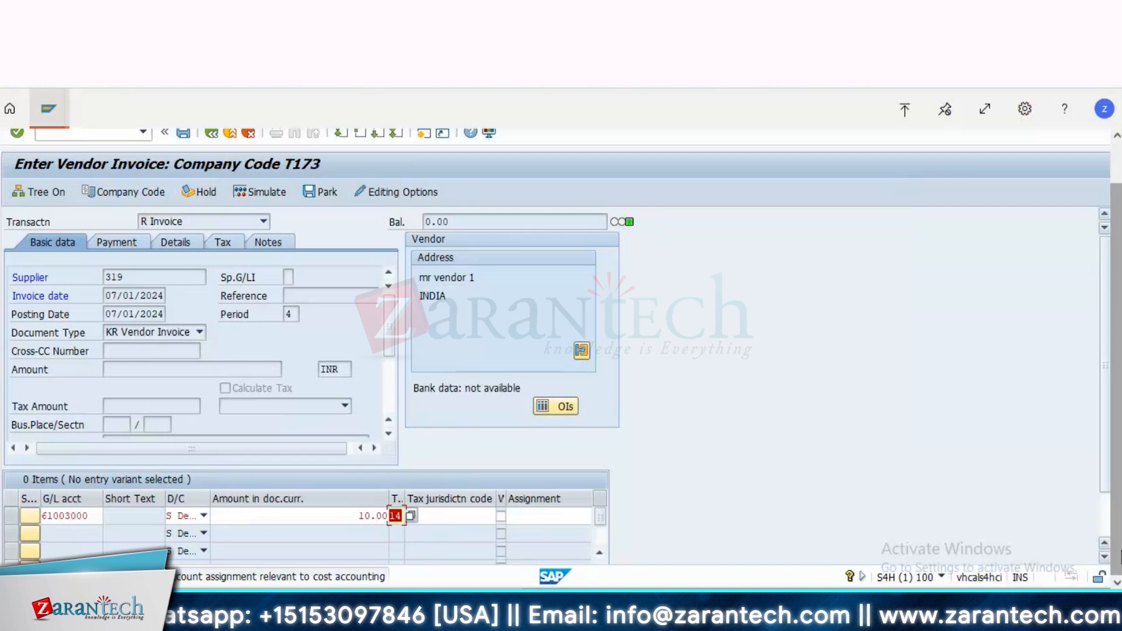
key(Tab)
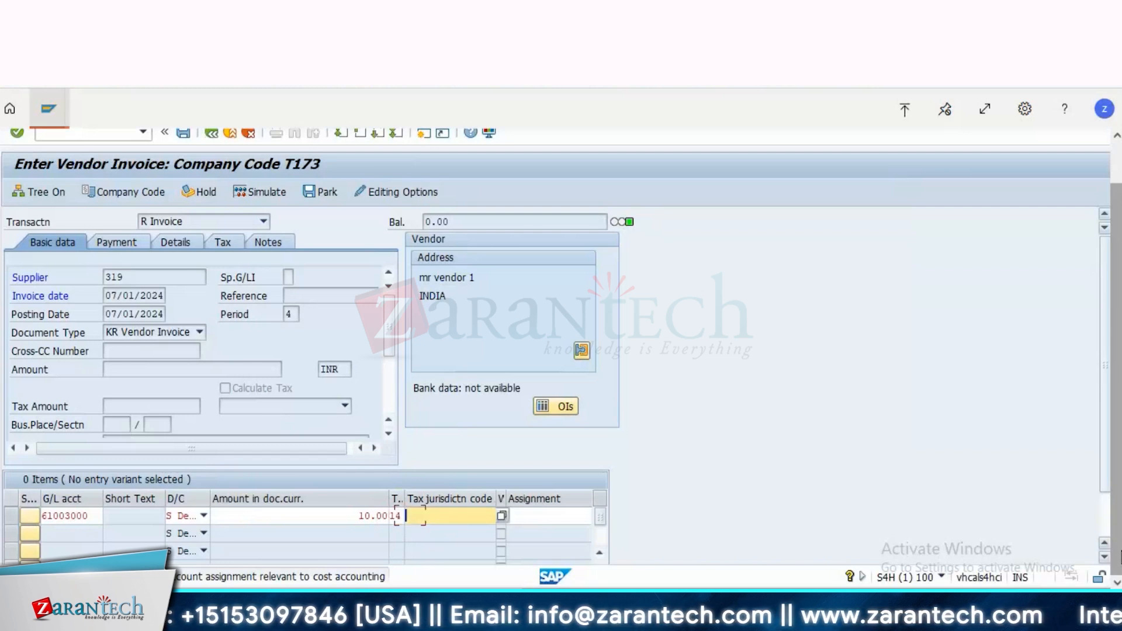
key(Tab)
key(Tab)
key(Tab)
key(Tab)
key(Tab)
key(Tab)
key(Tab)
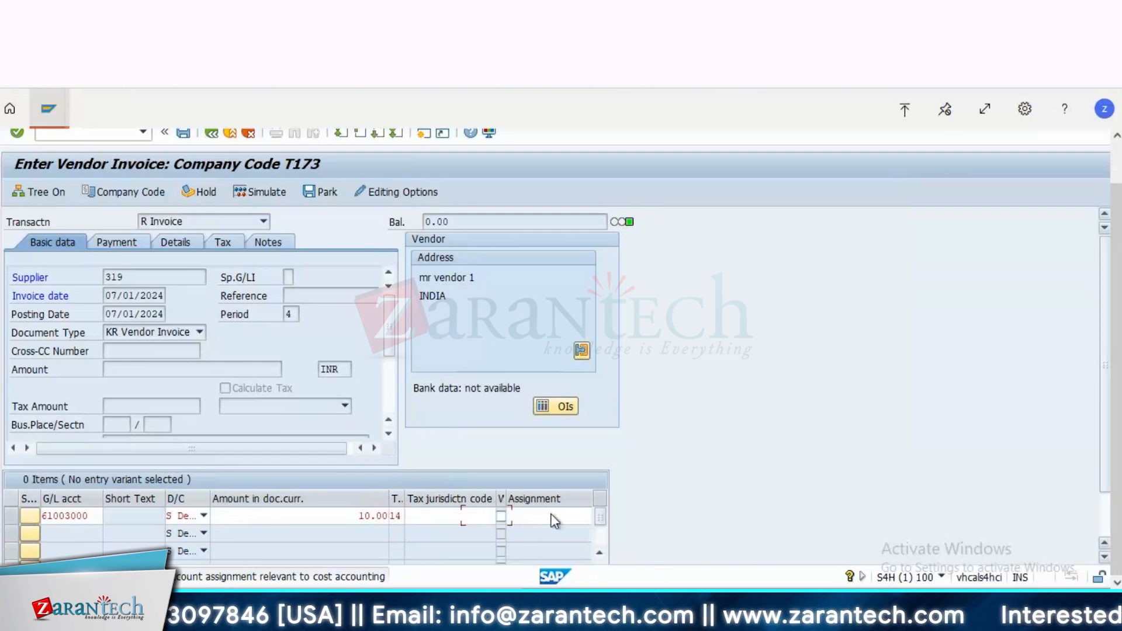
key(Tab)
key(Tab)
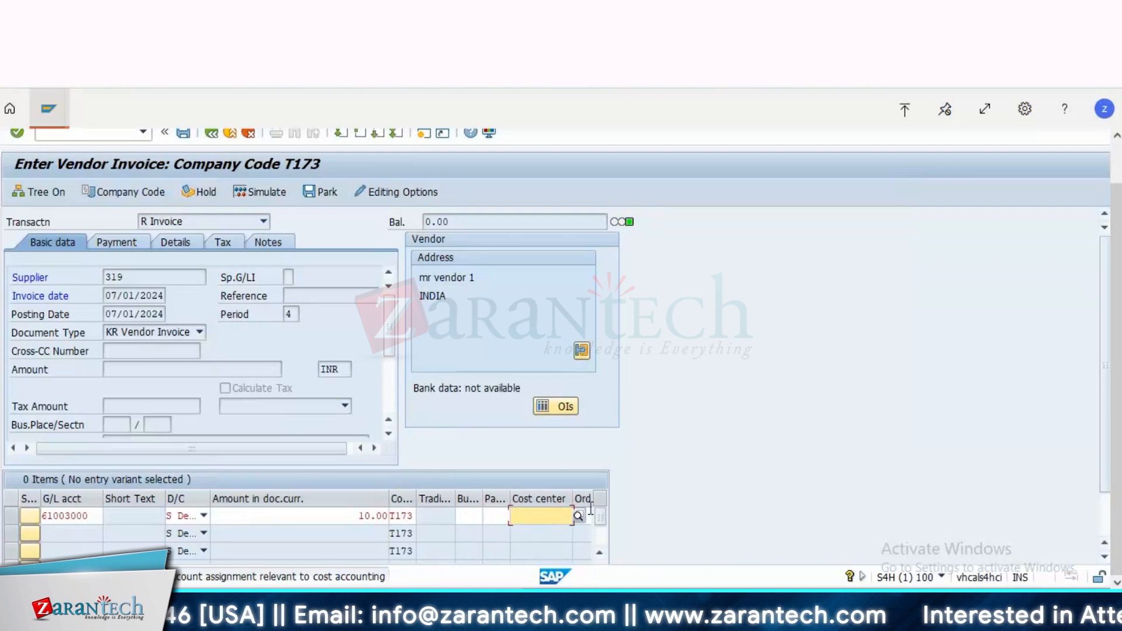
click(581, 518)
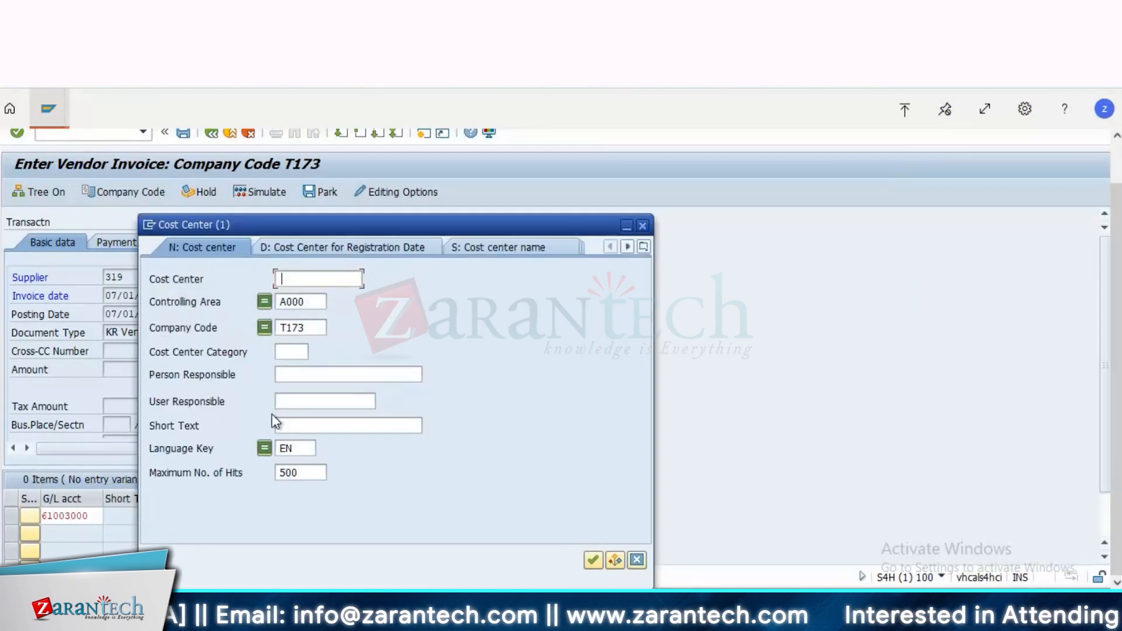
double_click(314, 301)
text(t173)
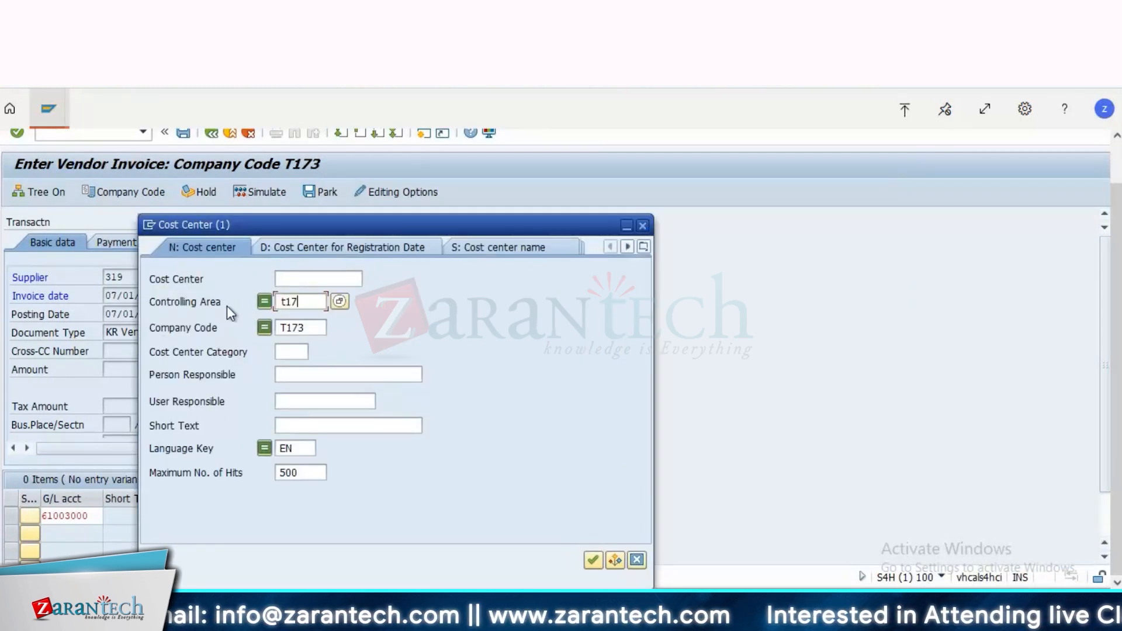
key(Return)
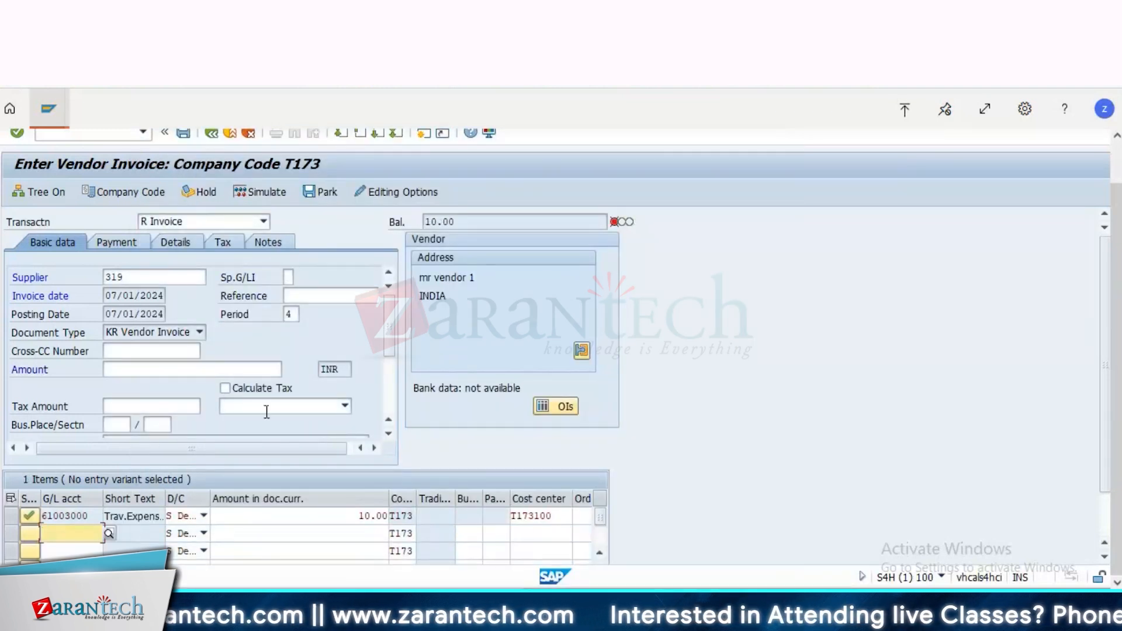
Step: Turn on Calculate Tax and set the invoice header amount to 10.50 INR to match the balance
click(226, 389)
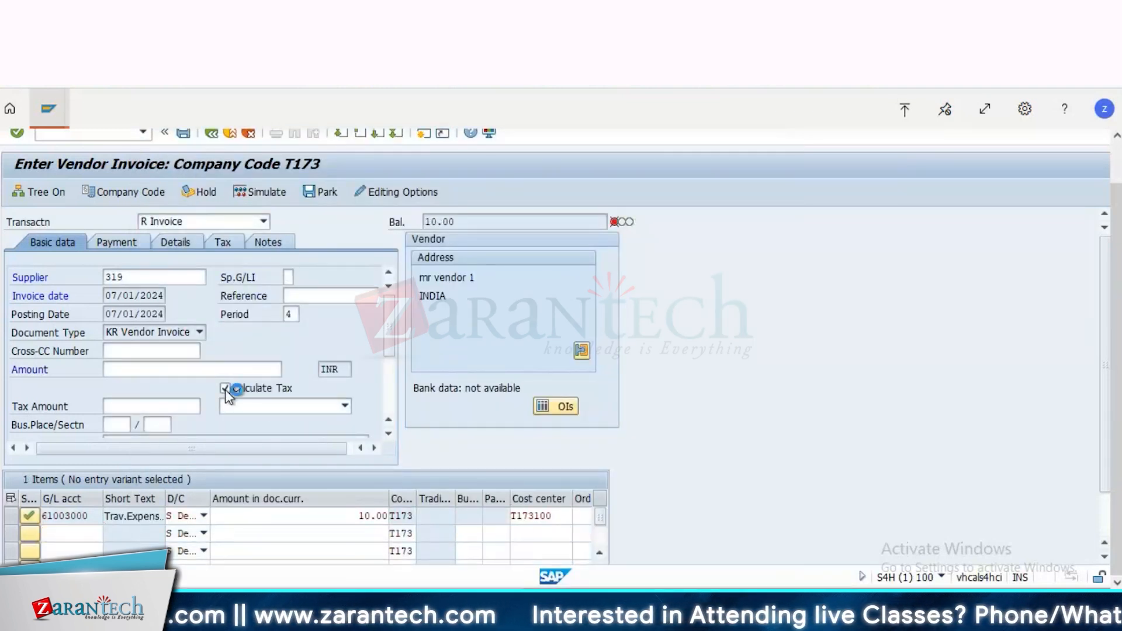
click(176, 365)
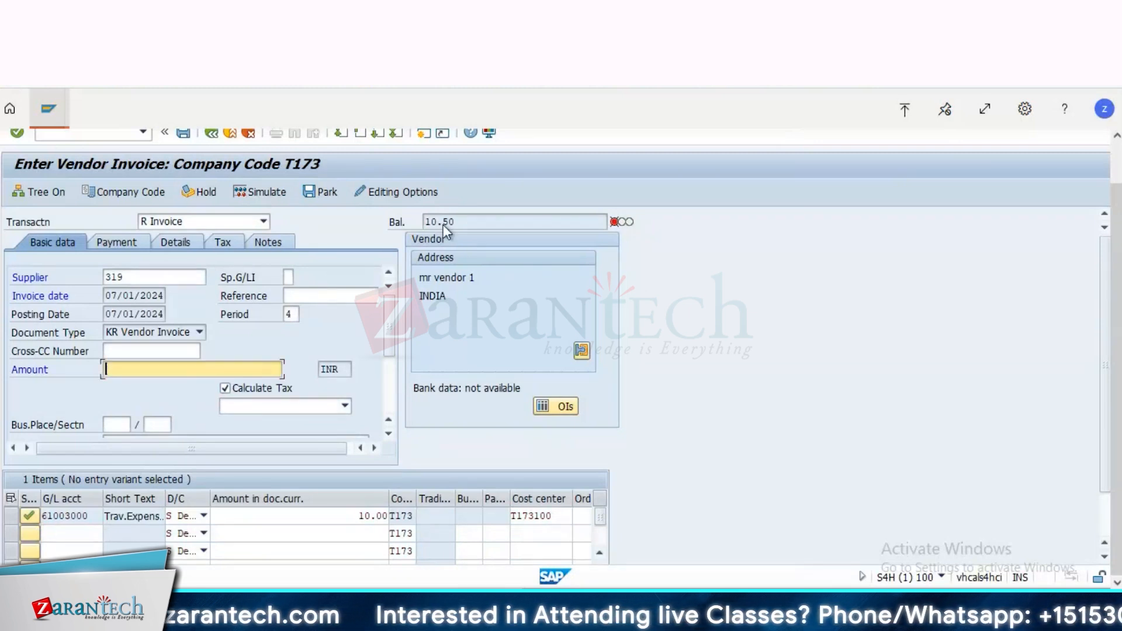
drag(455, 224, 353, 238)
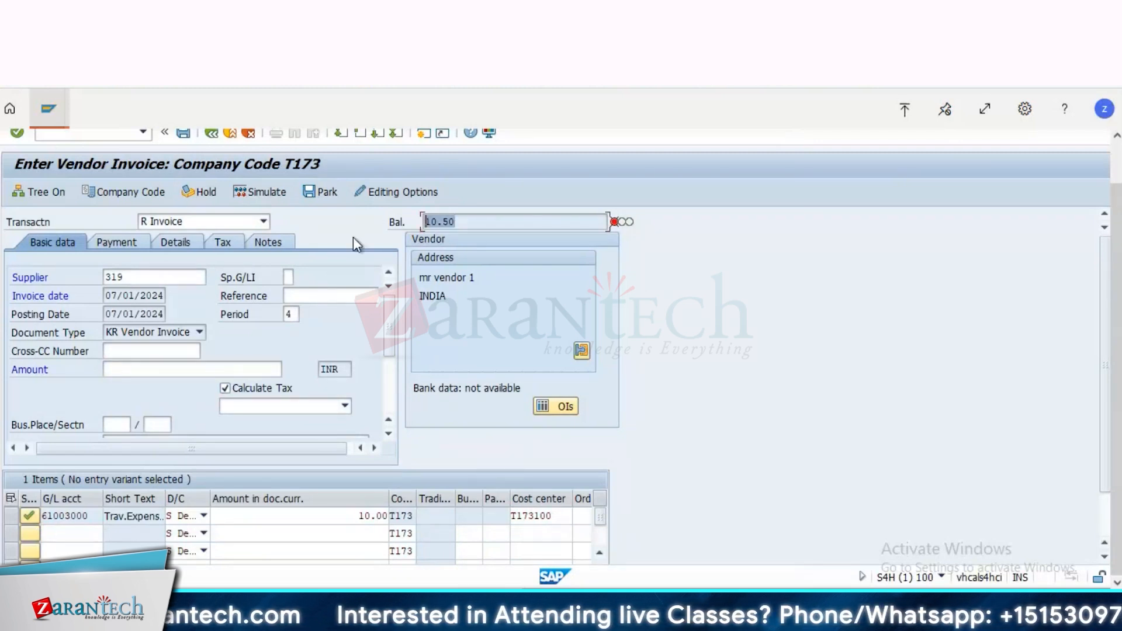
click(142, 367)
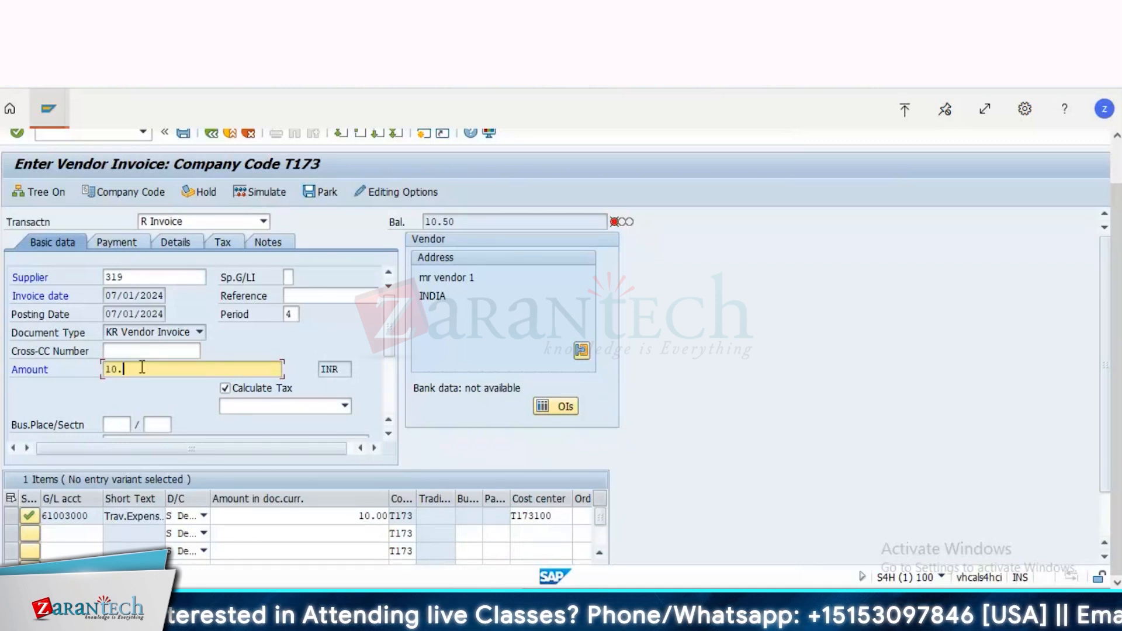
text(10.50)
key(Return)
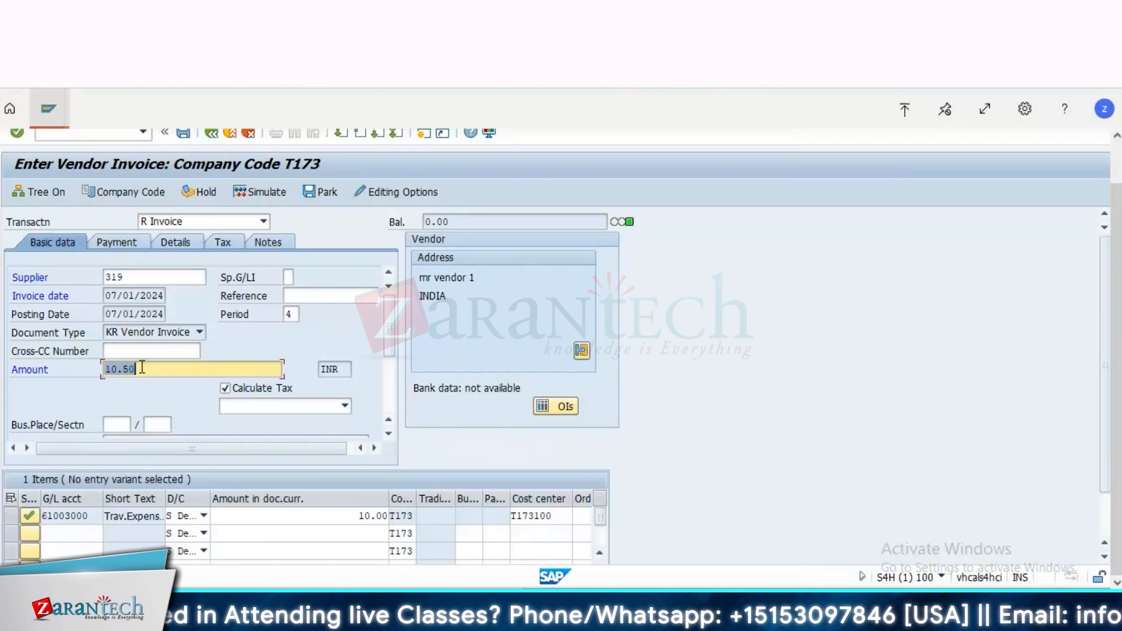
Step: Simulate the invoice and read the diagnosis and procedure in the error message's detailed help
click(256, 192)
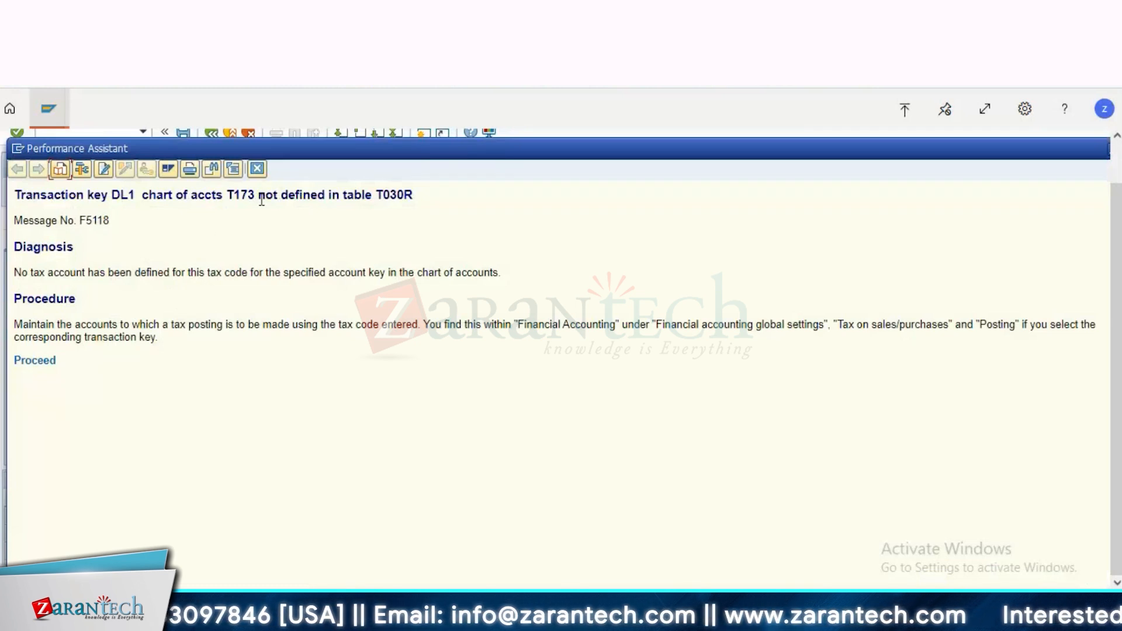
drag(258, 194, 110, 221)
drag(329, 365, 320, 366)
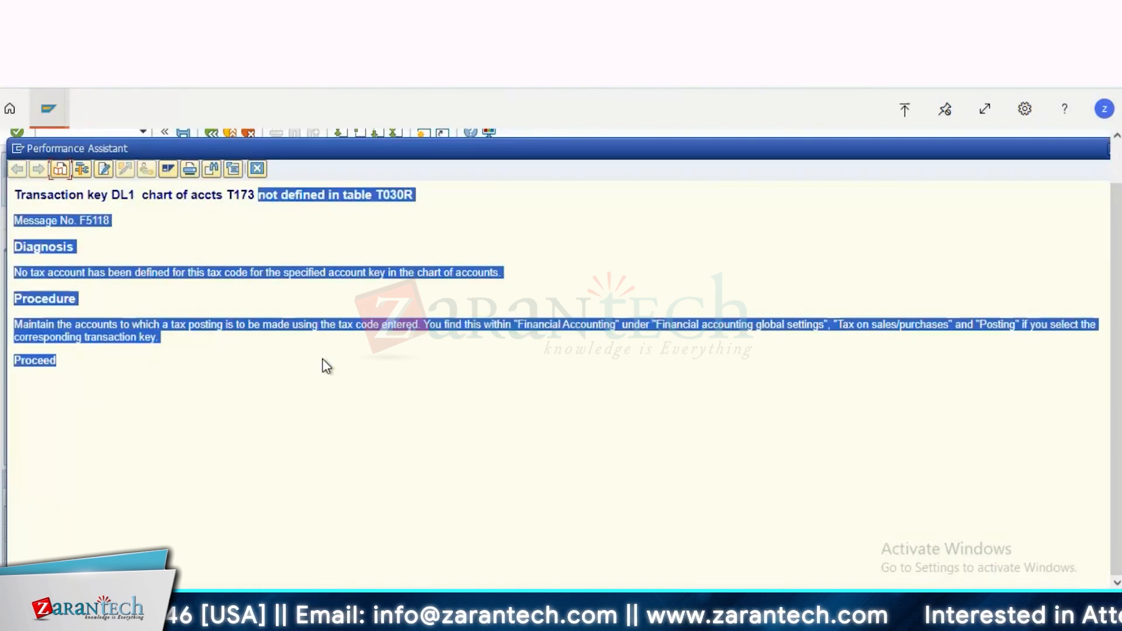
click(235, 436)
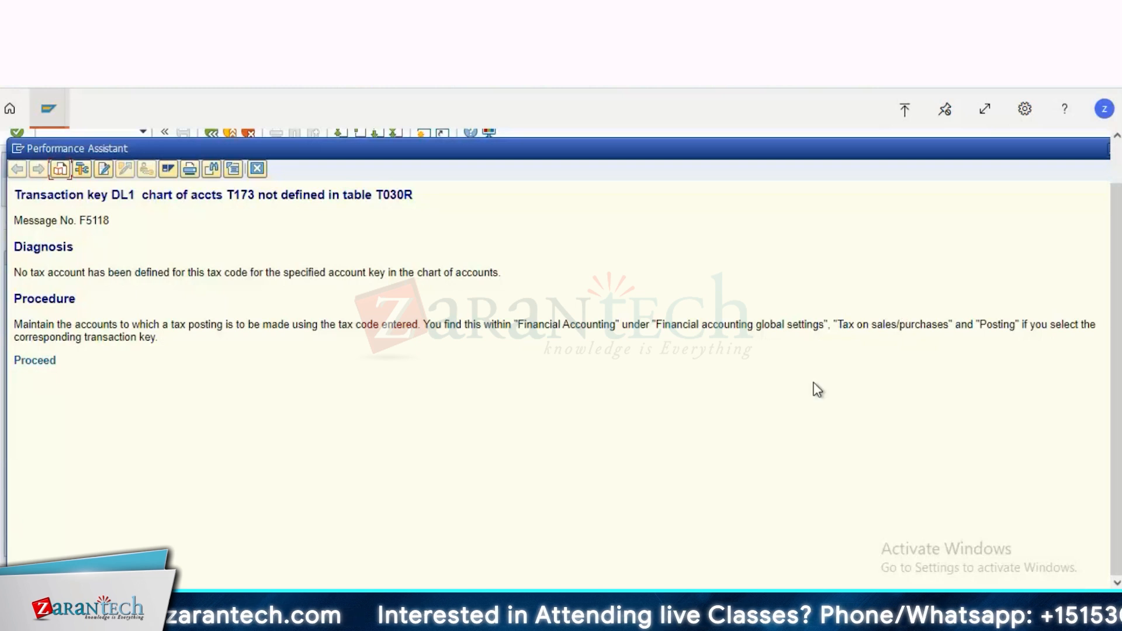
scroll(555, 362, right, 1)
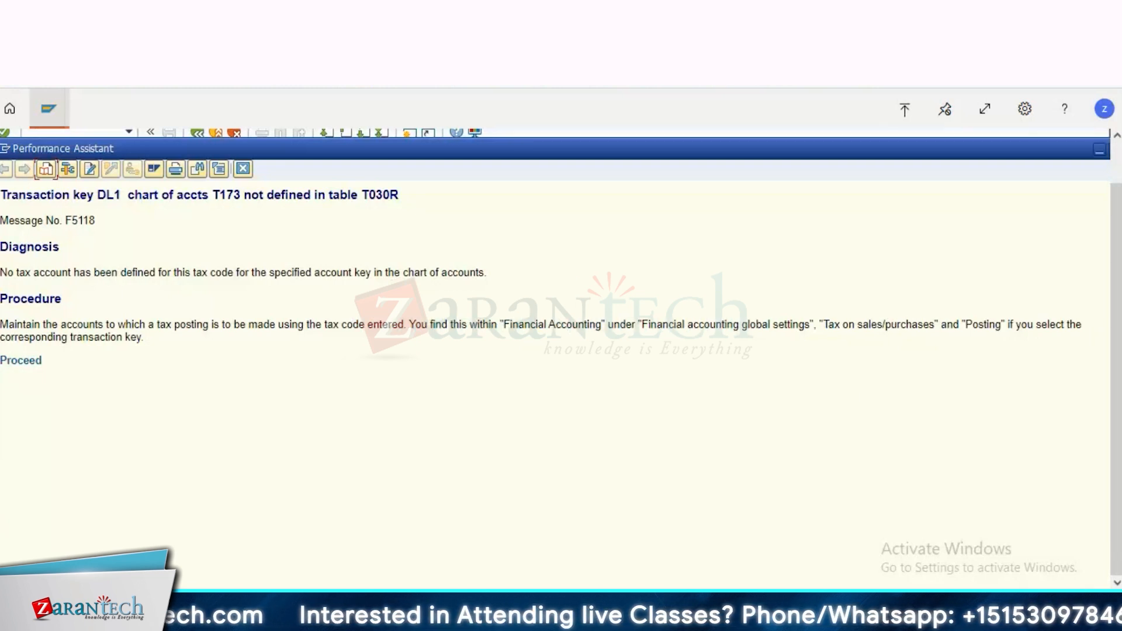
scroll(506, 473, left, 1)
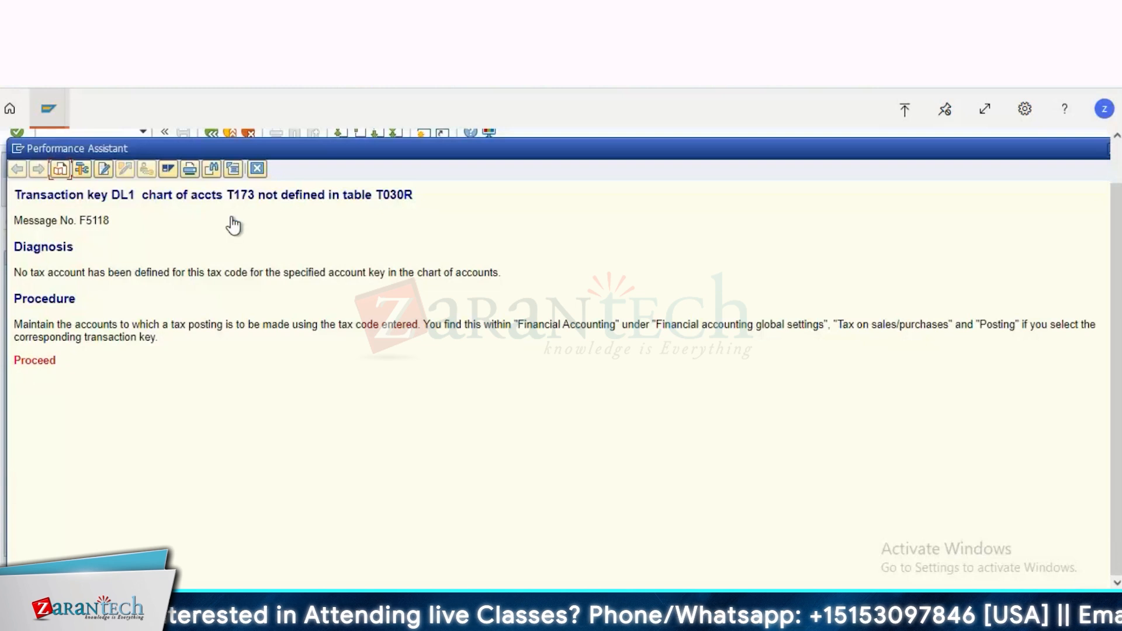
scroll(334, 195, down, 3)
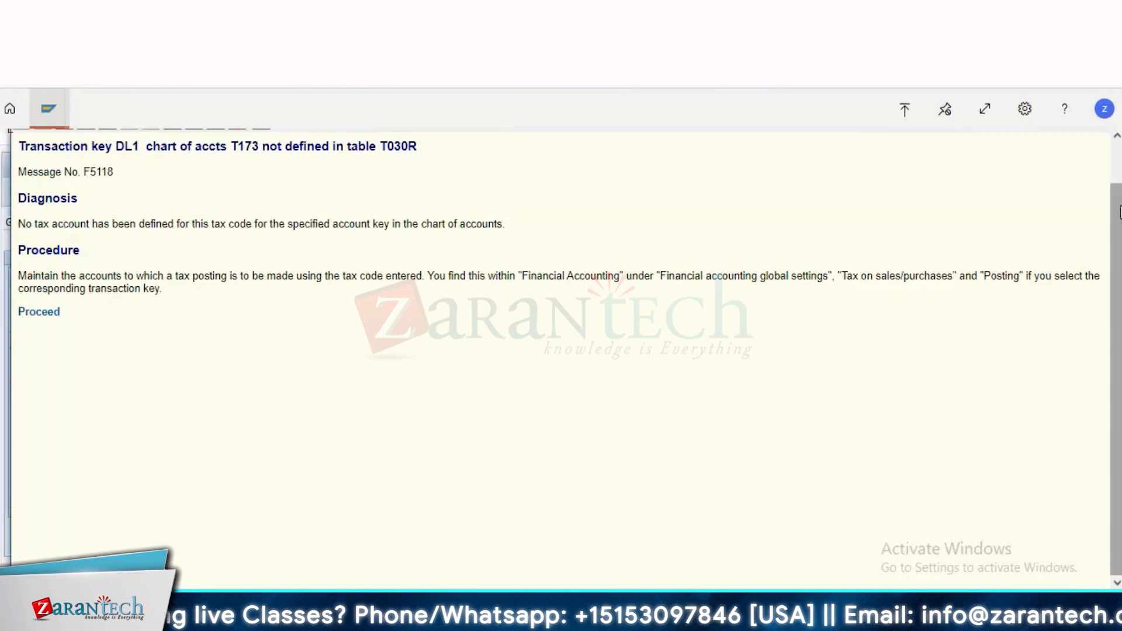
Step: Proceed from the error help to the automatic posting procedures for taxes on sales/purchases and clear the help window away
scroll(1032, 153, up, 3)
drag(1028, 148, 828, 248)
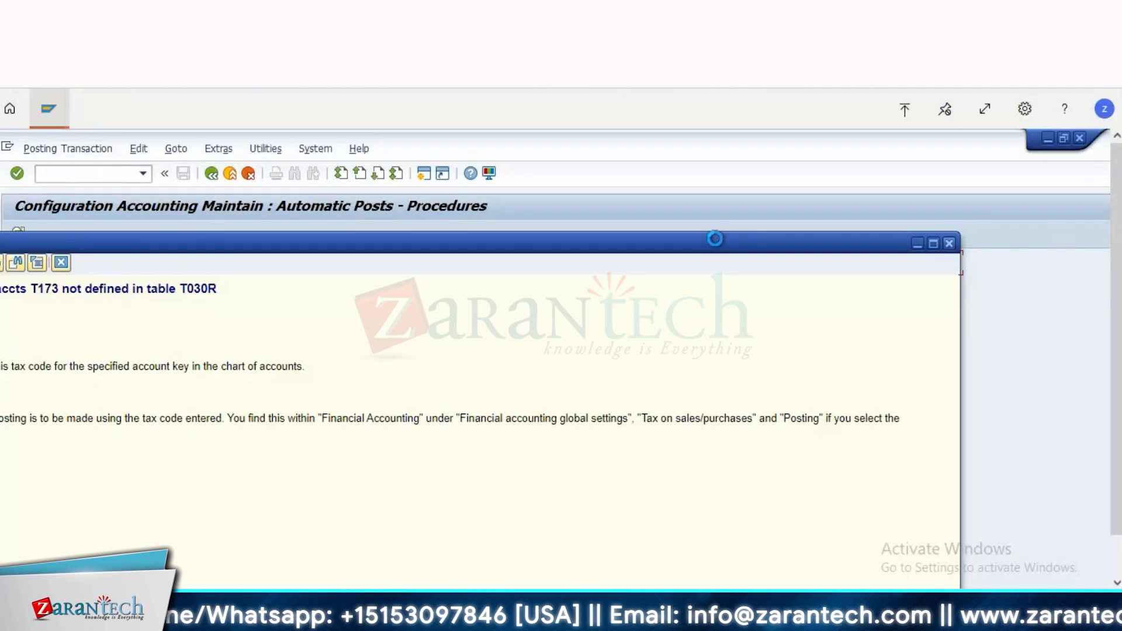
drag(486, 233, 897, 192)
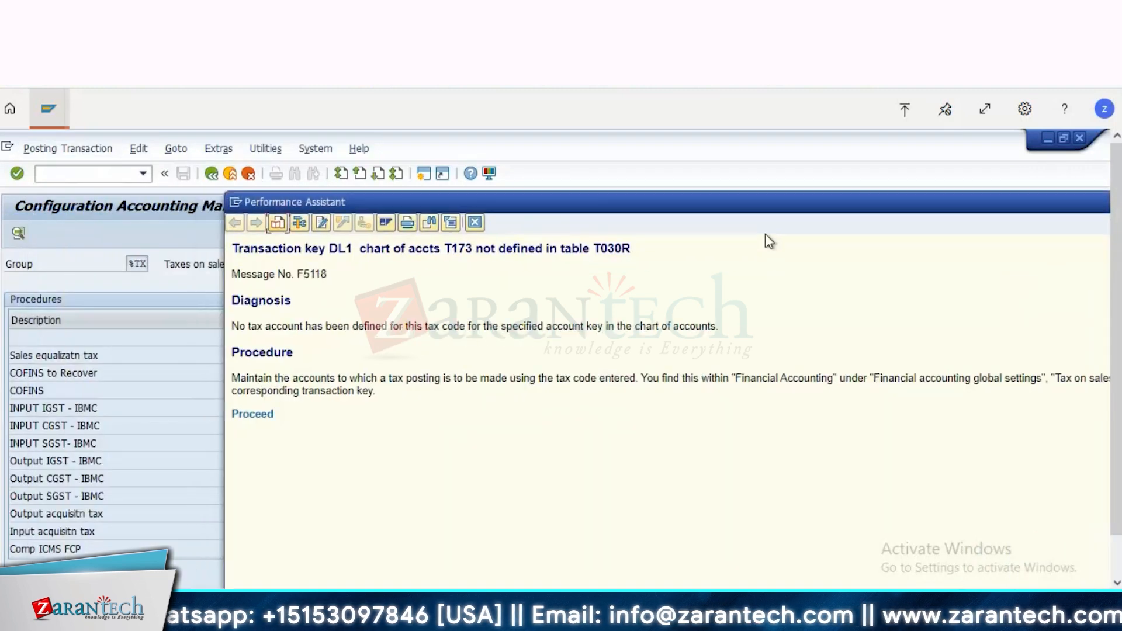
drag(508, 211, 1042, 234)
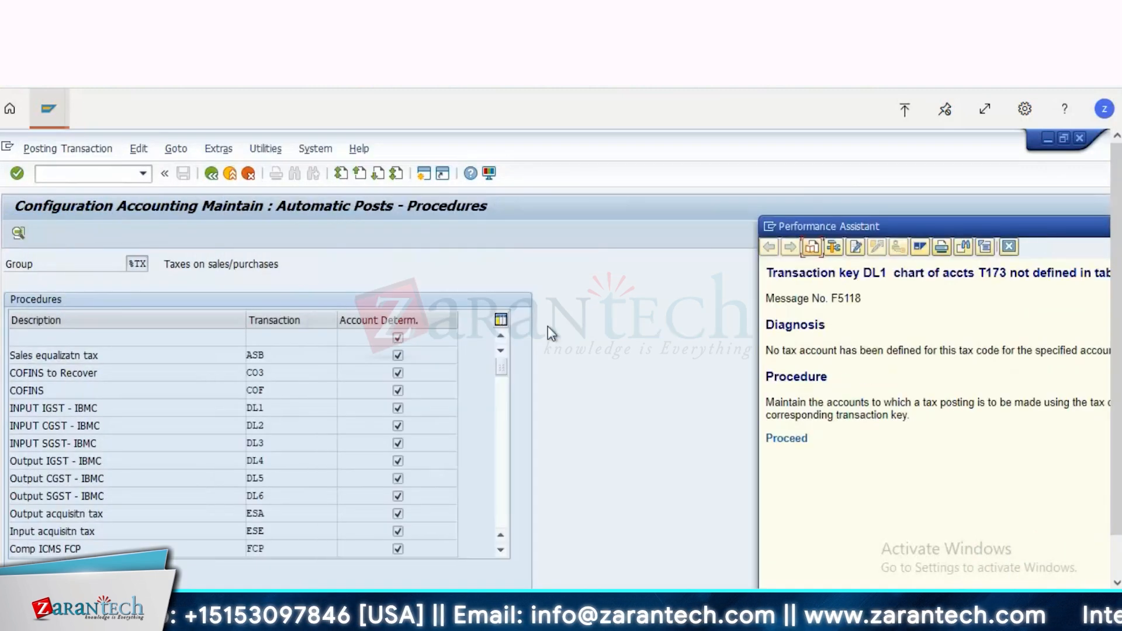
key(Escape)
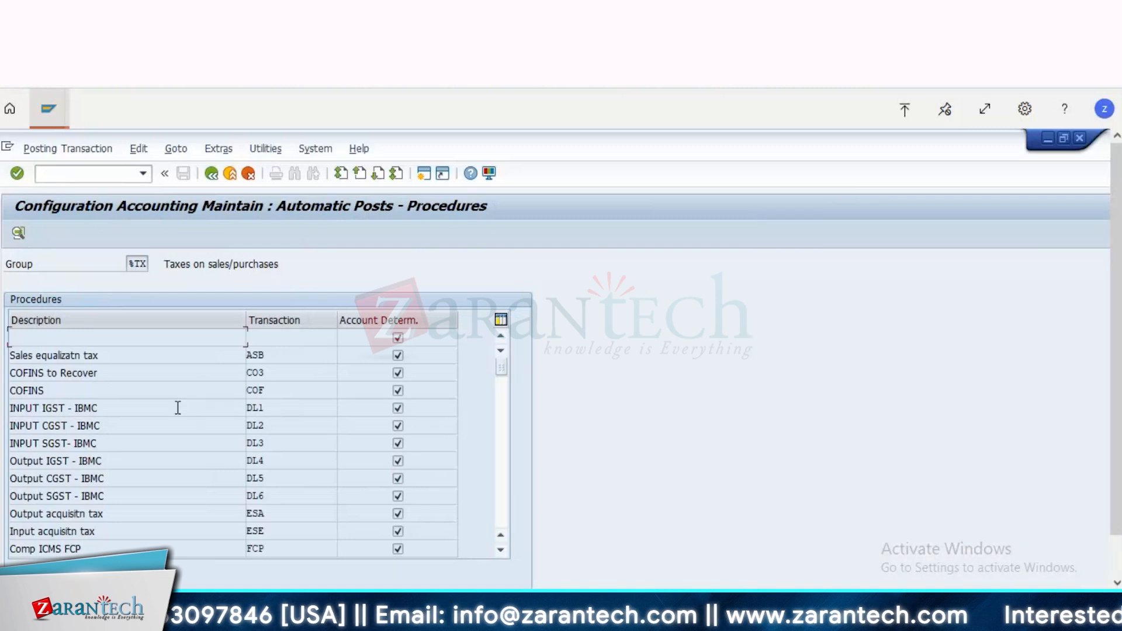
Step: View the posting rules of transaction DL1 (INPUT IGST - IBMC) for chart of accounts T173 and leave without saving
double_click(178, 407)
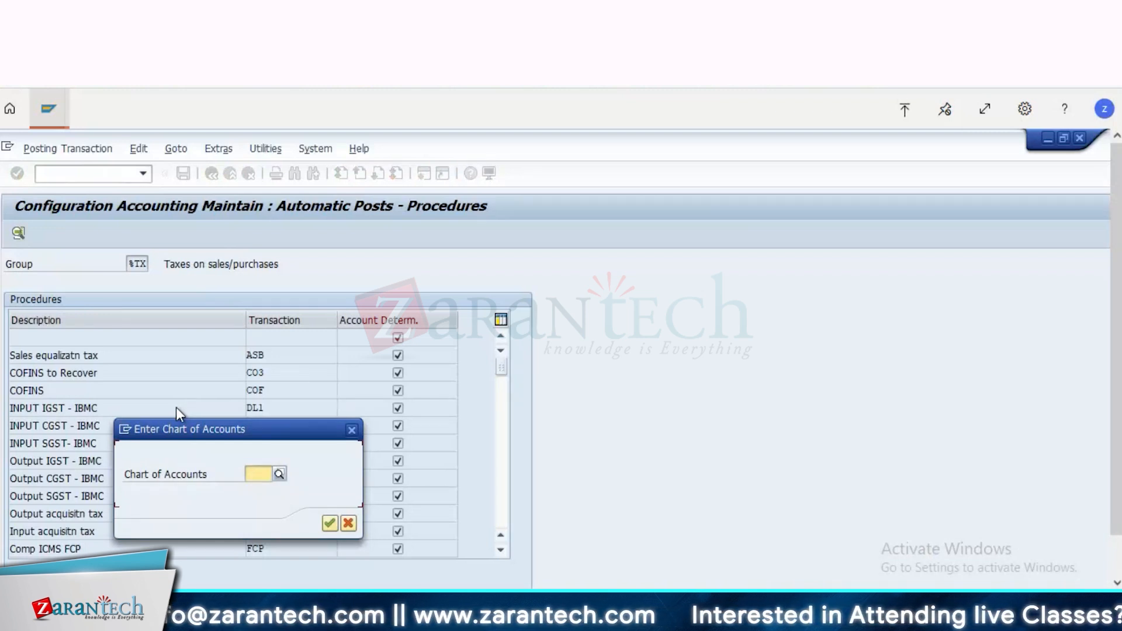
text(t173)
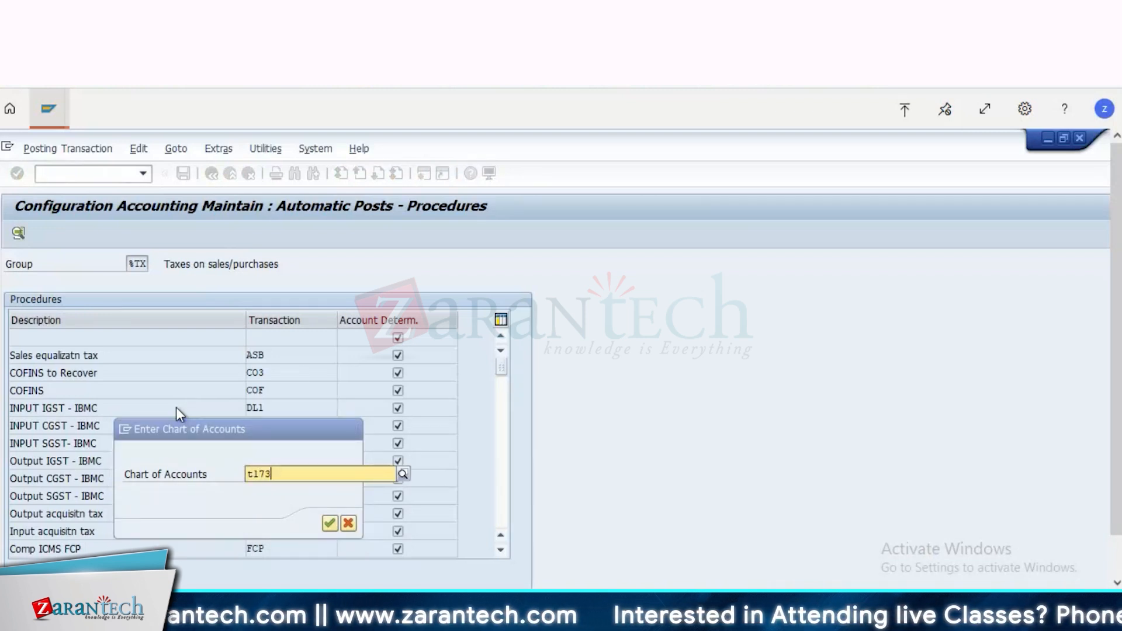
key(Return)
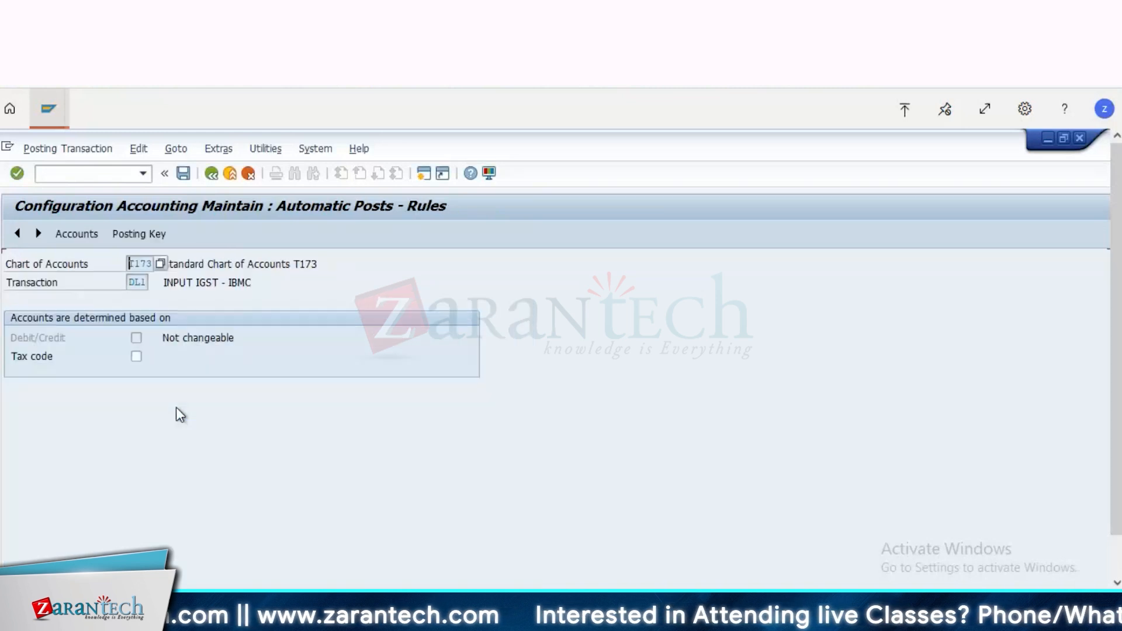
click(212, 174)
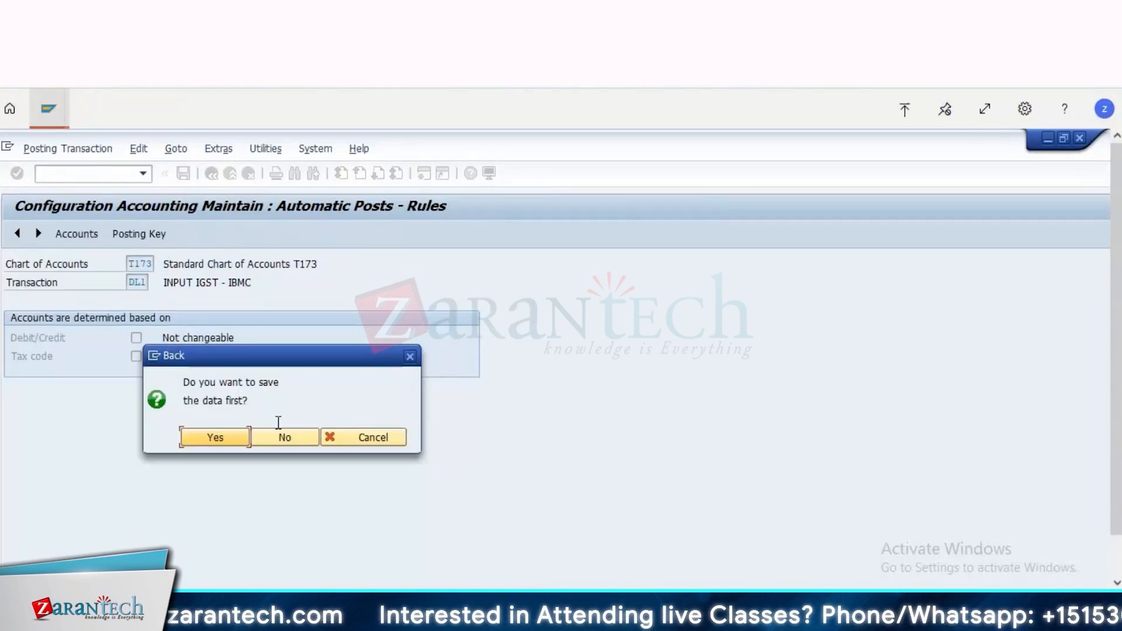
click(280, 434)
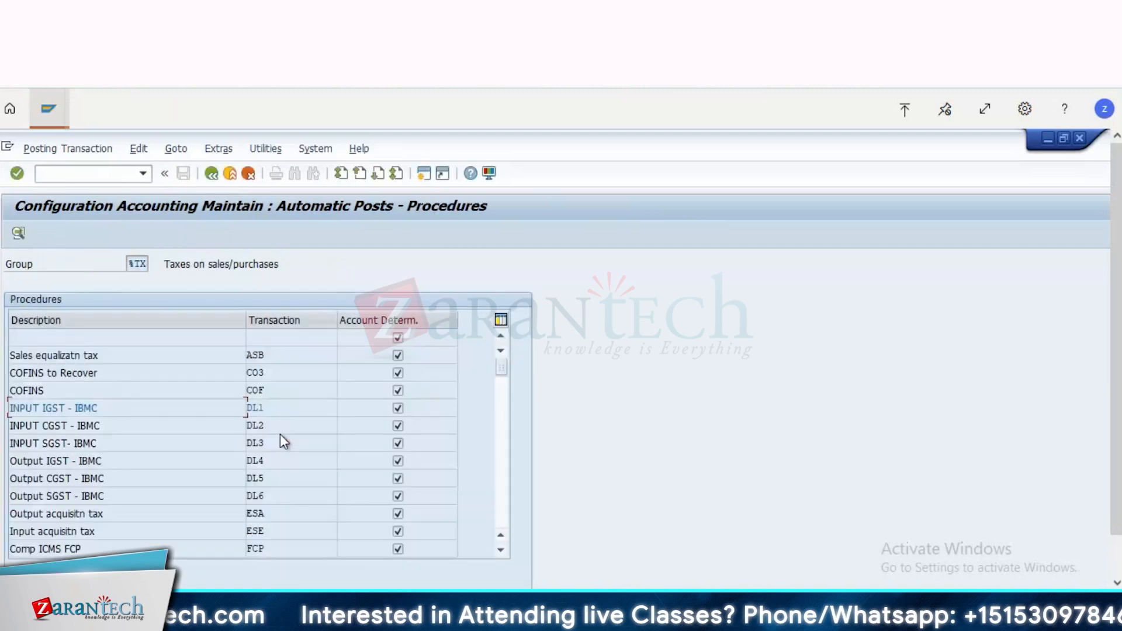
Step: Reopen the DL1 rules, exit editing back to the vendor invoice, and dismiss the error help
click(259, 408)
double_click(259, 409)
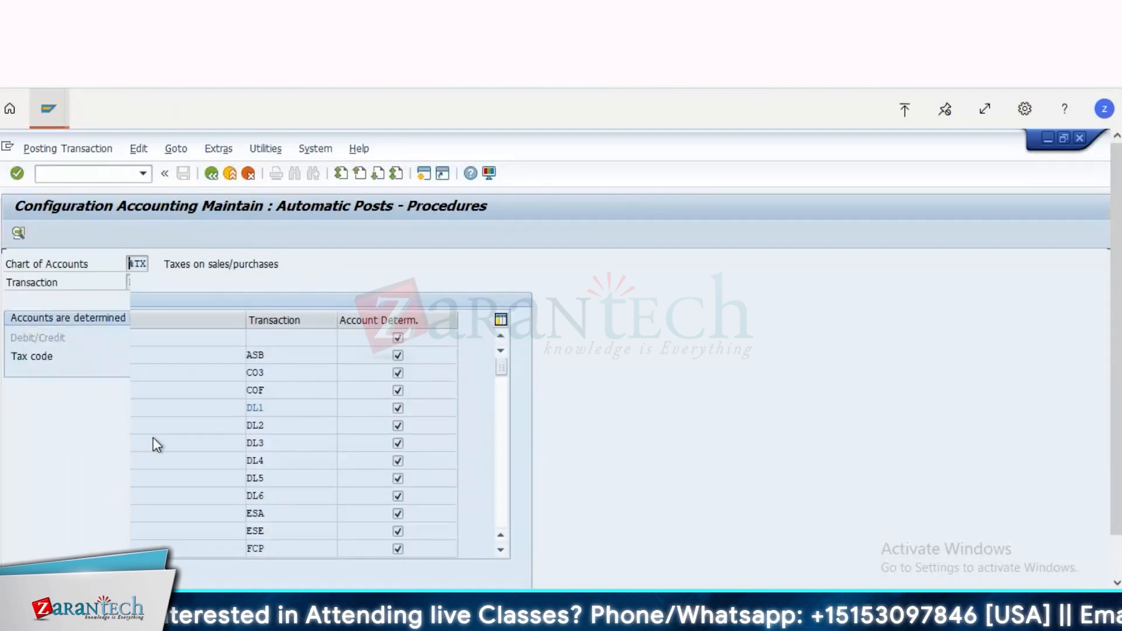
click(229, 174)
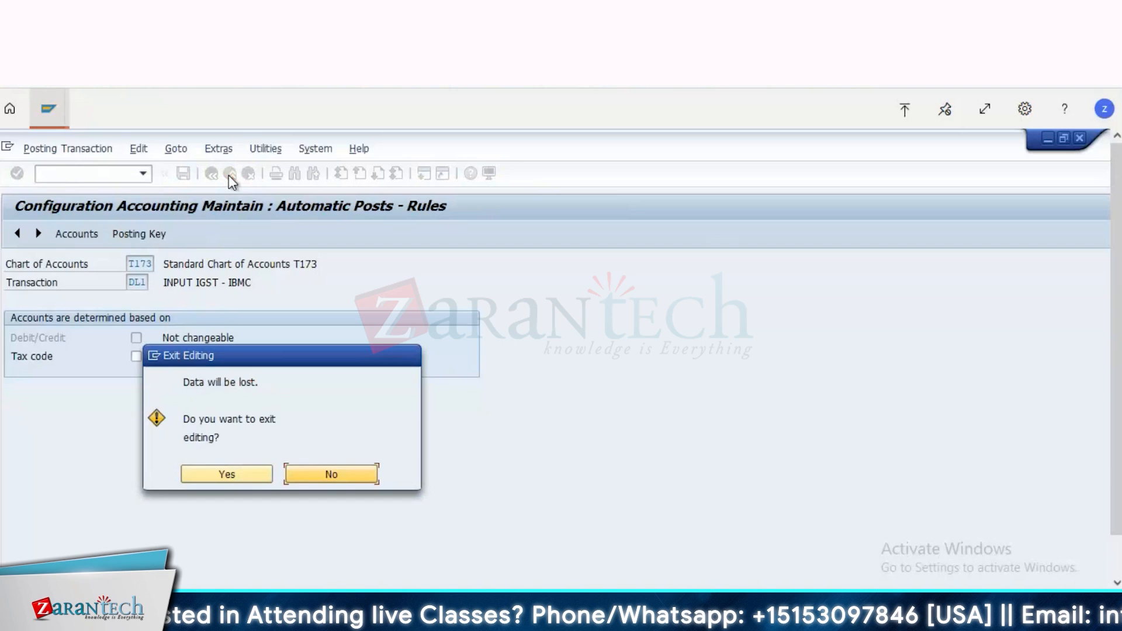
click(226, 474)
click(1008, 250)
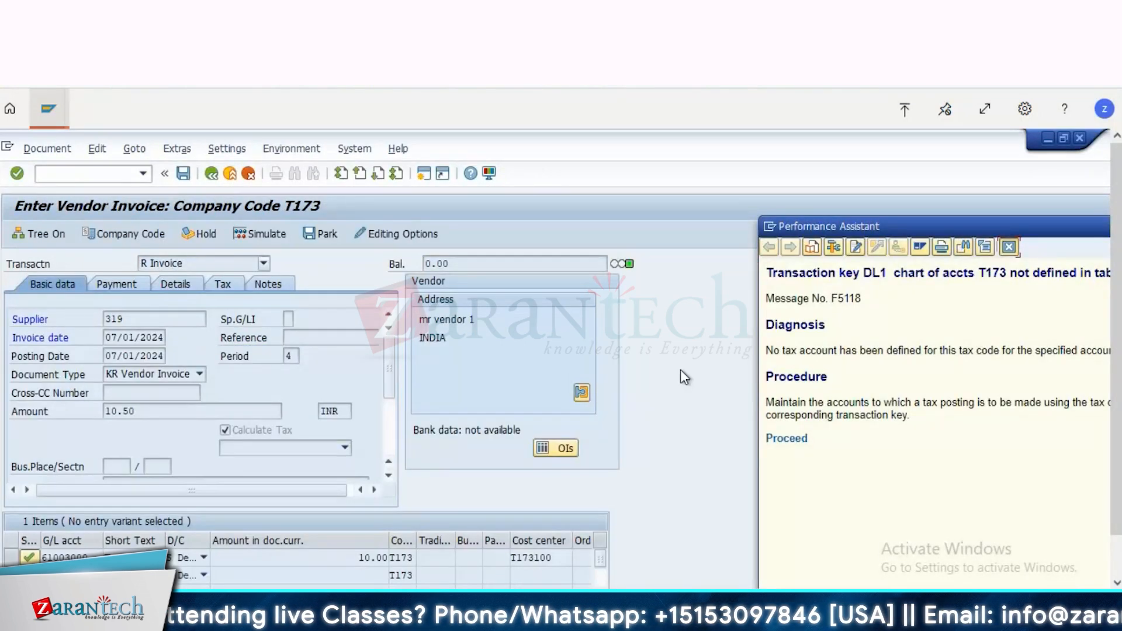
Step: Start a new session with SE16 and open the selection screen for table T030R
click(425, 176)
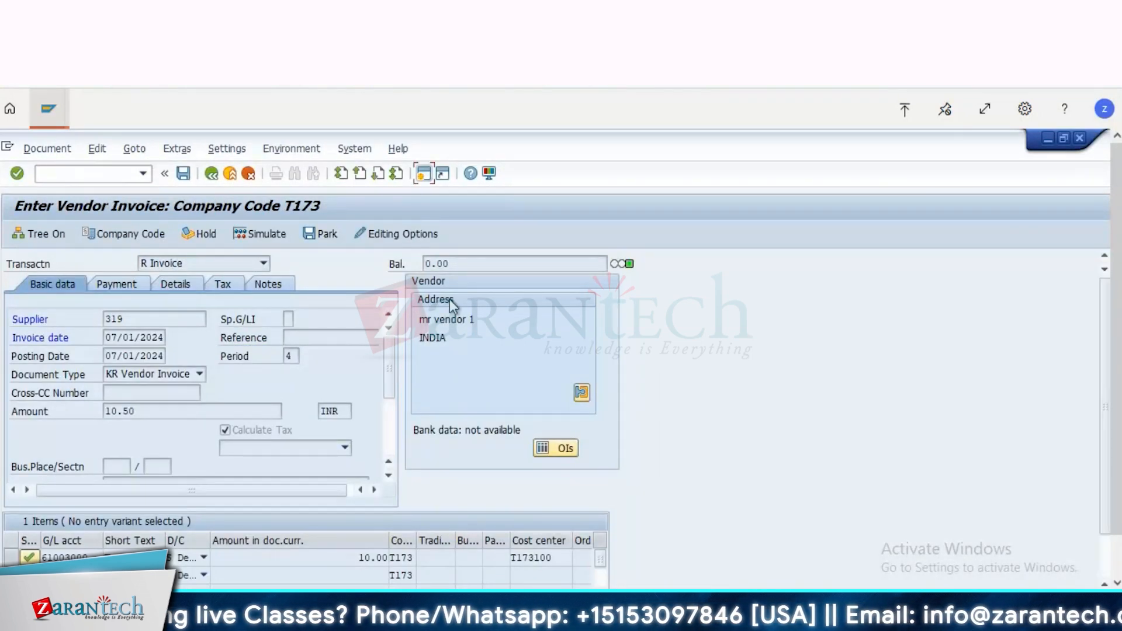
text(se16)
key(Return)
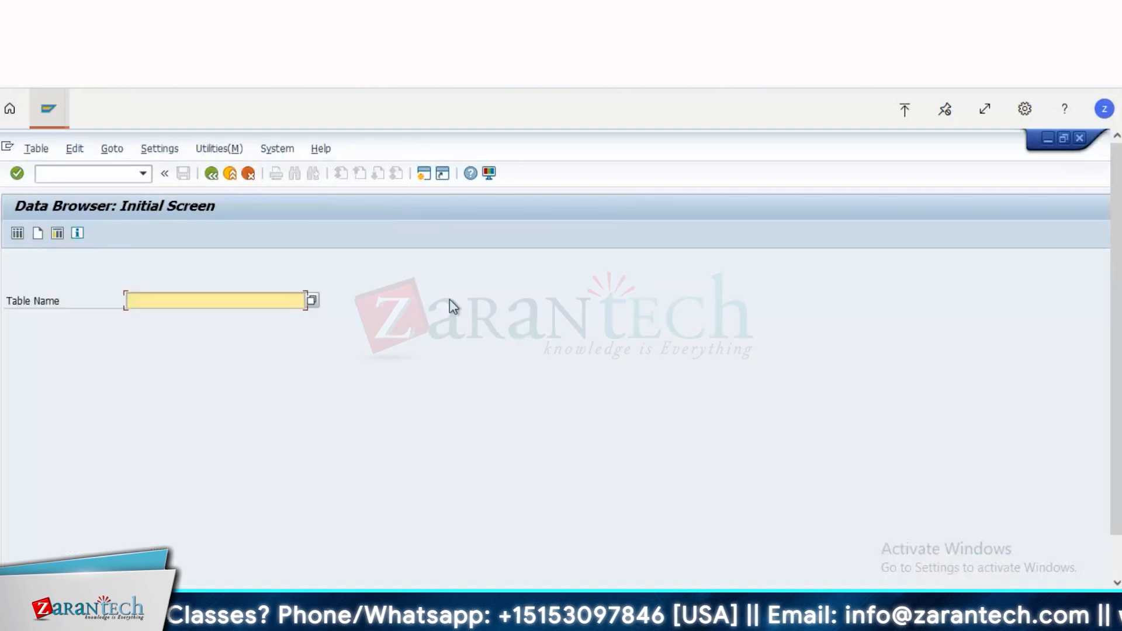
text(t030r)
key(Return)
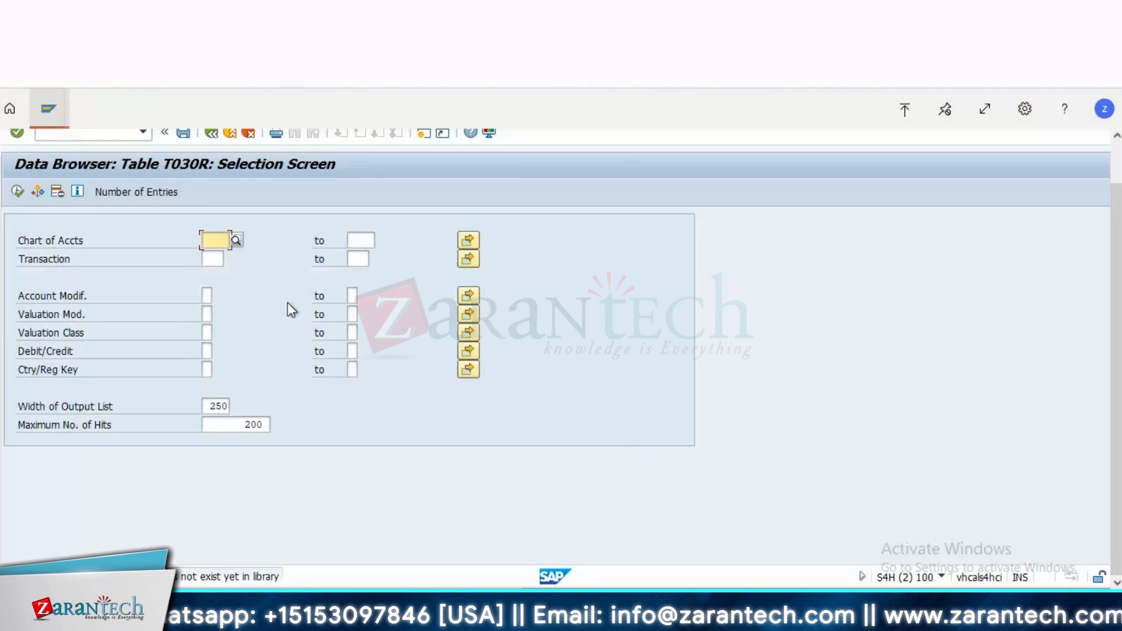
Step: List the T030R entries for transaction DL1 and select chart of accounts 2000 in the first entry
click(211, 259)
text(drl1)
click(18, 192)
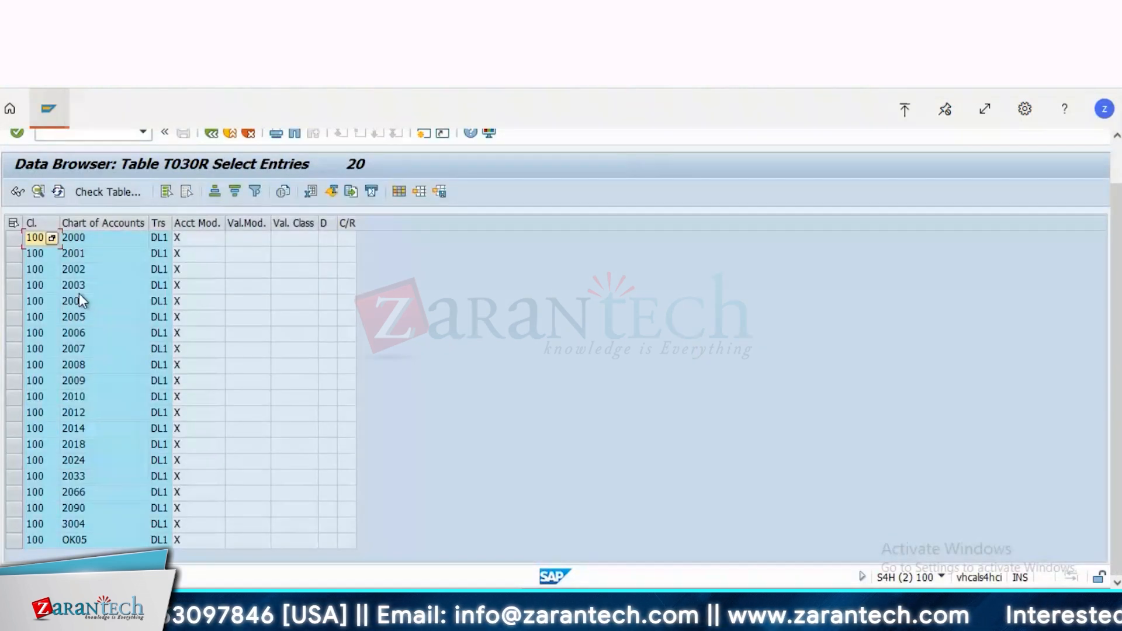
click(78, 240)
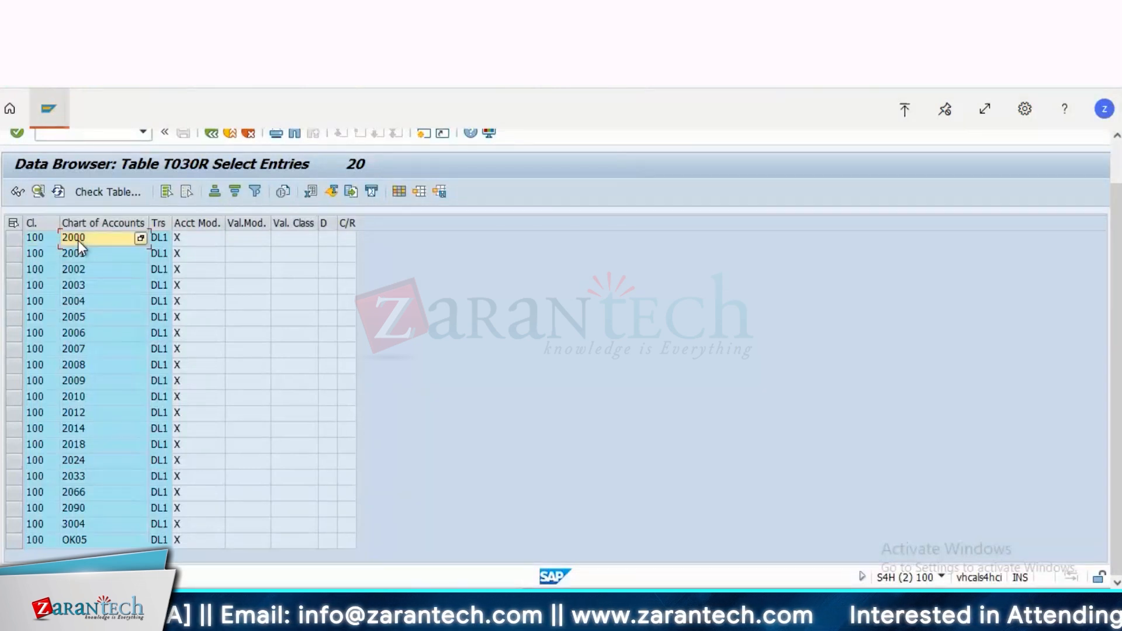
click(78, 240)
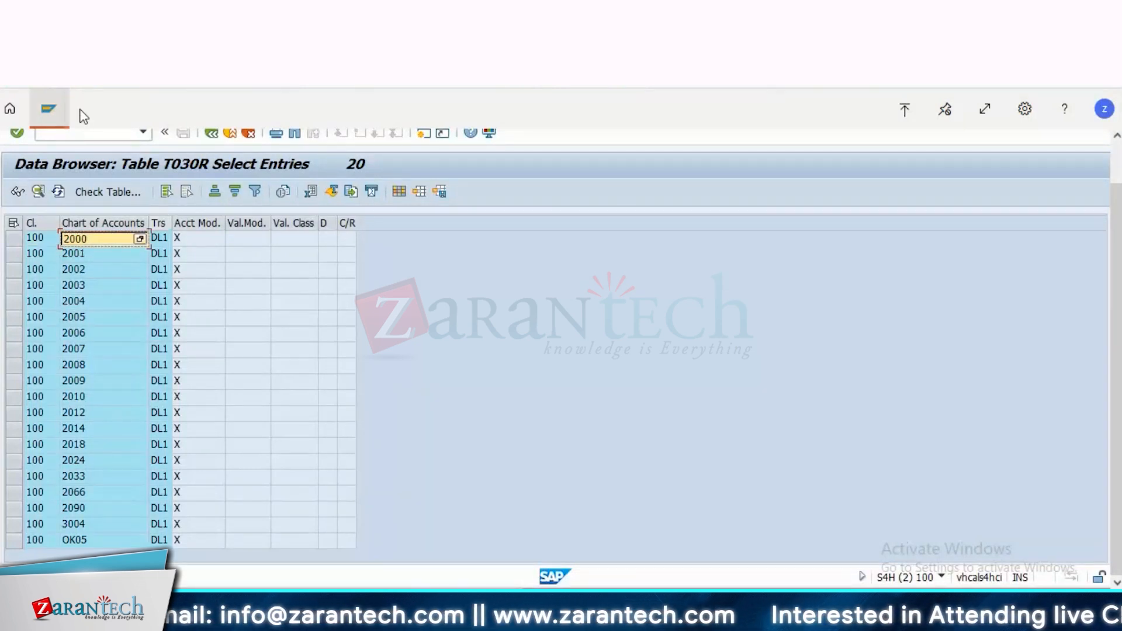
Step: Switch back to the vendor invoice session, simulate it again, and proceed from the error help to the tax posting procedures
click(63, 115)
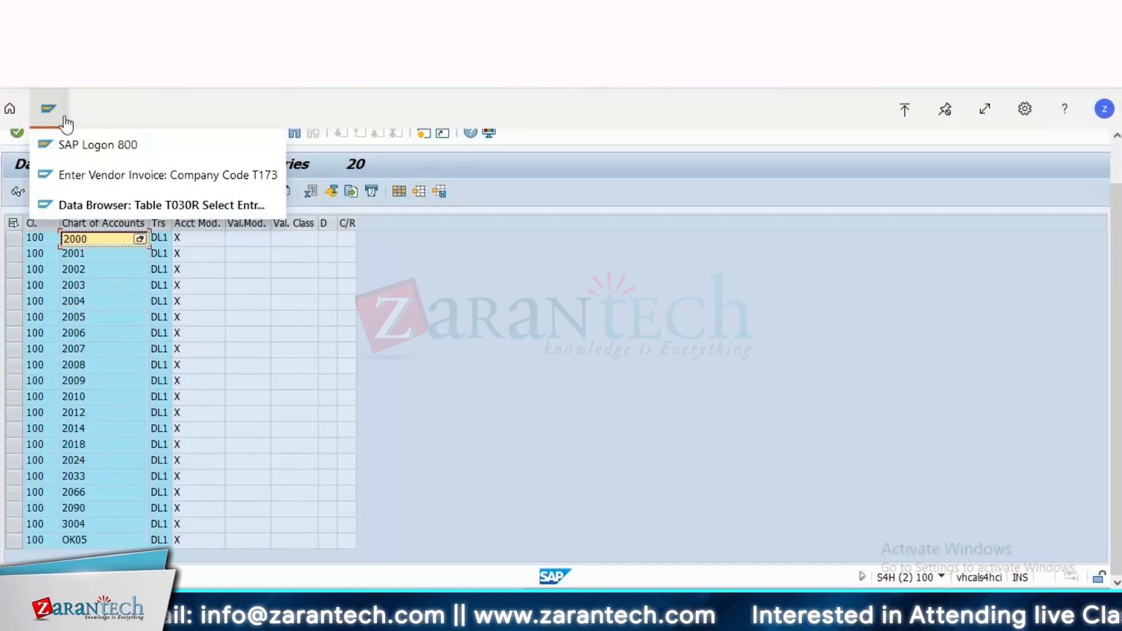
click(92, 175)
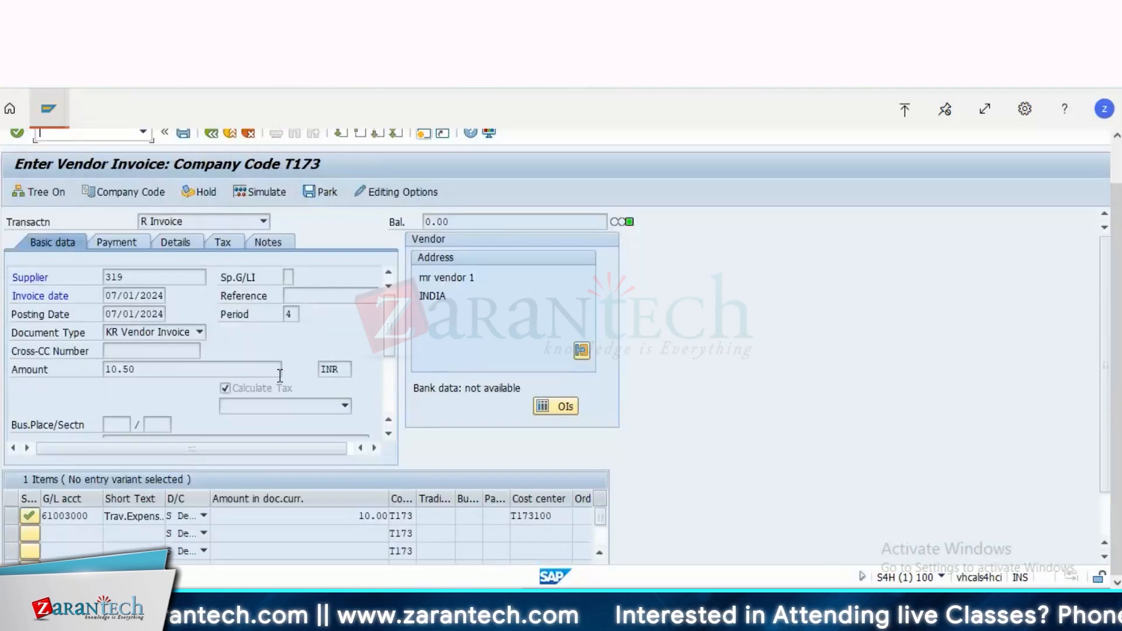
click(1103, 525)
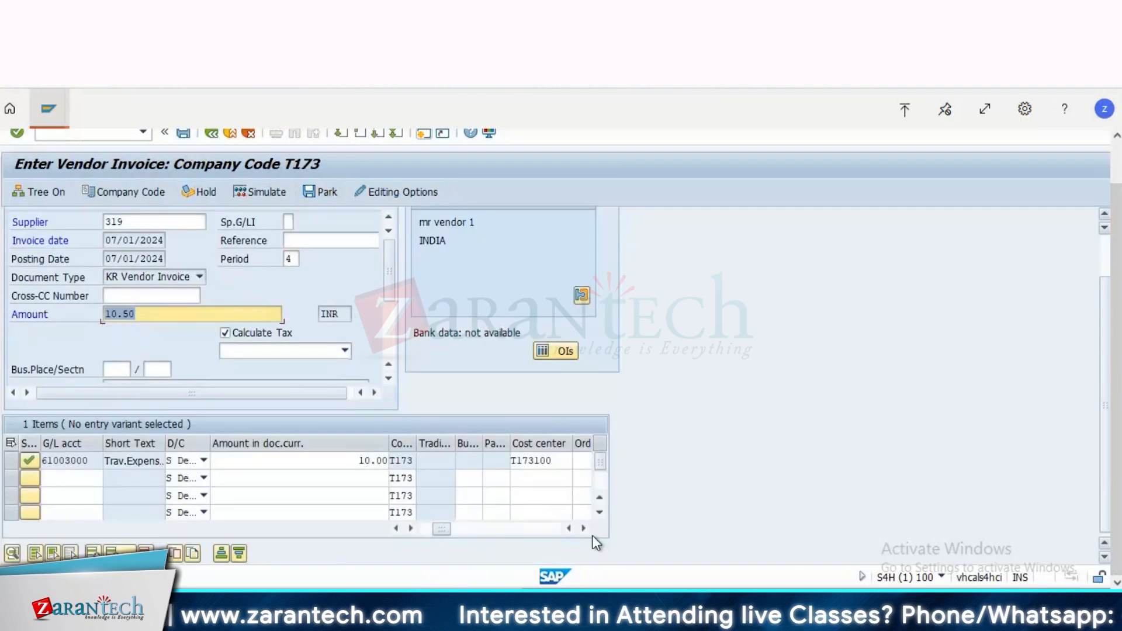
click(257, 191)
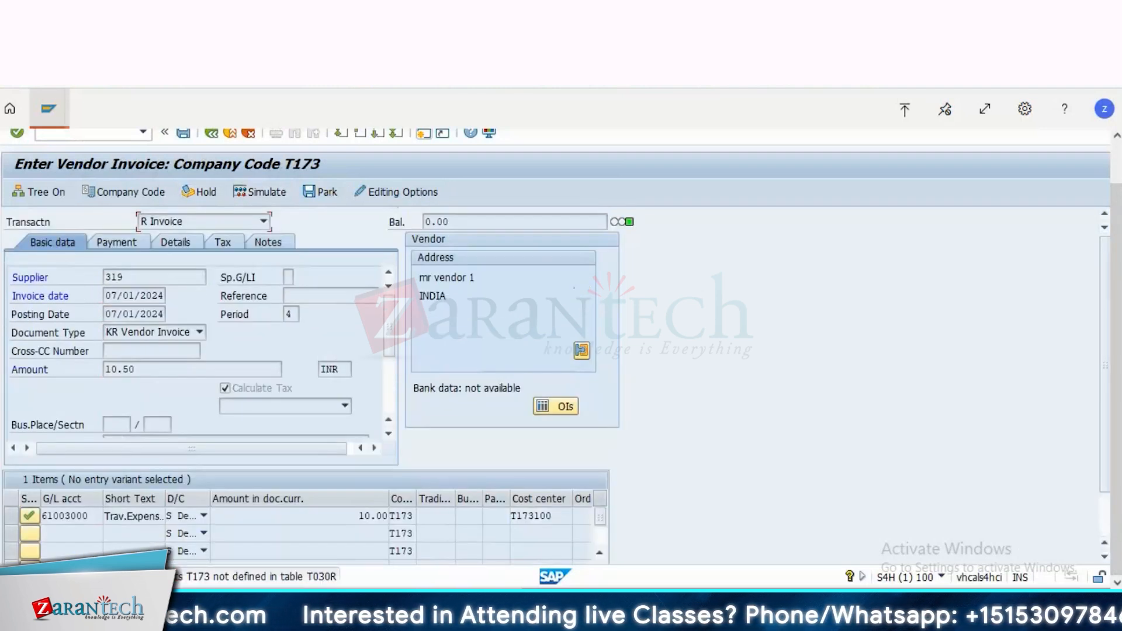
double_click(123, 577)
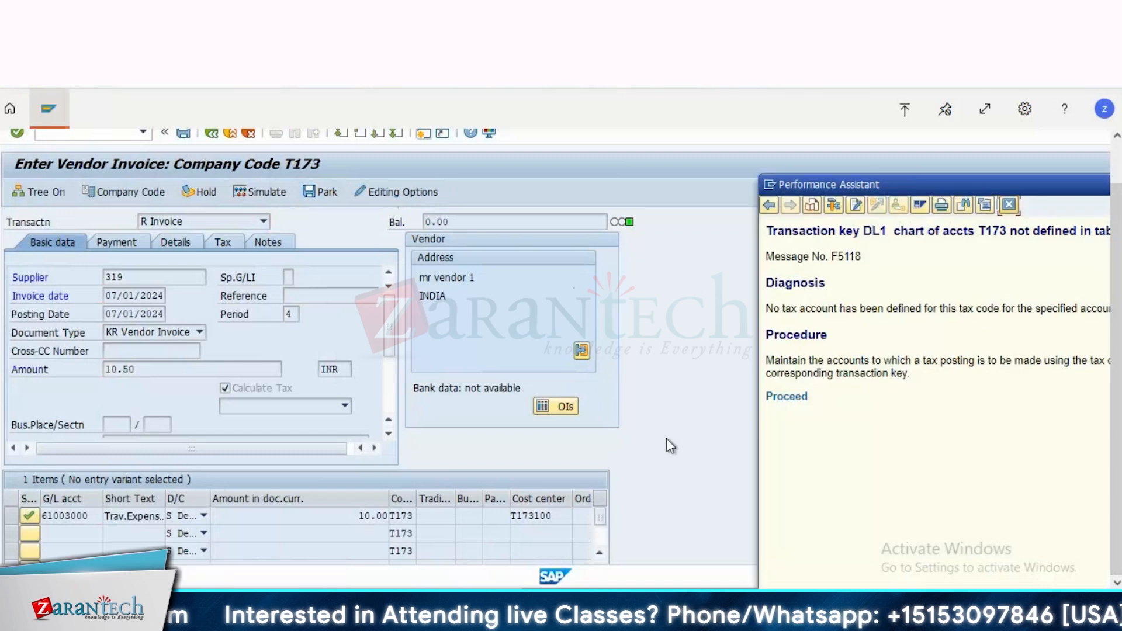
click(787, 398)
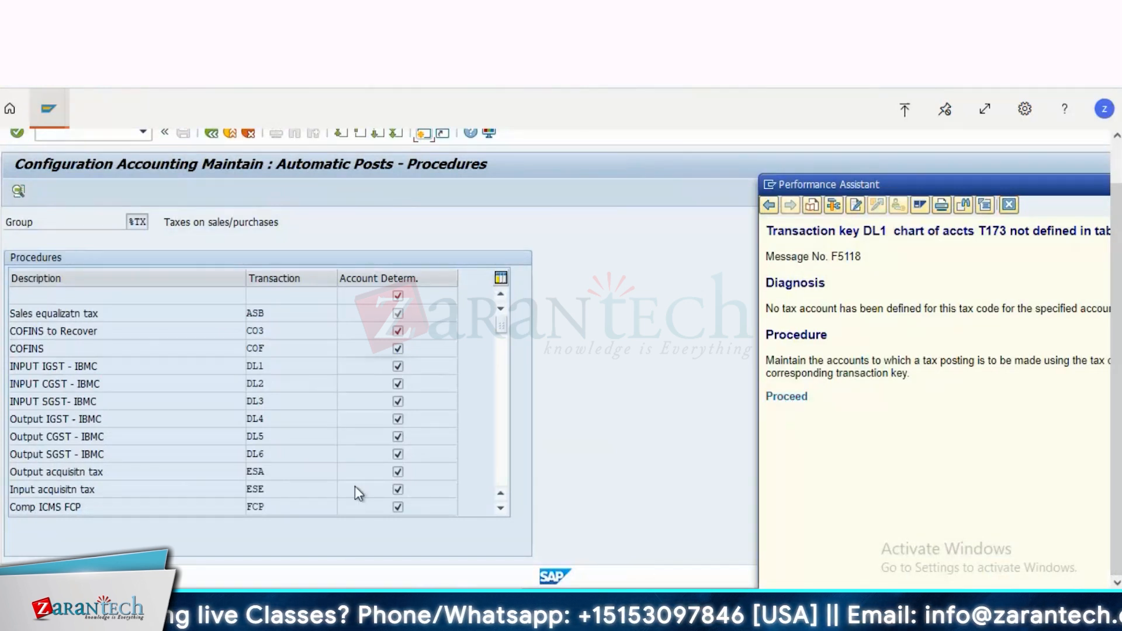
Step: Open the account assignment of transaction DL1 for chart of accounts 2000
double_click(257, 368)
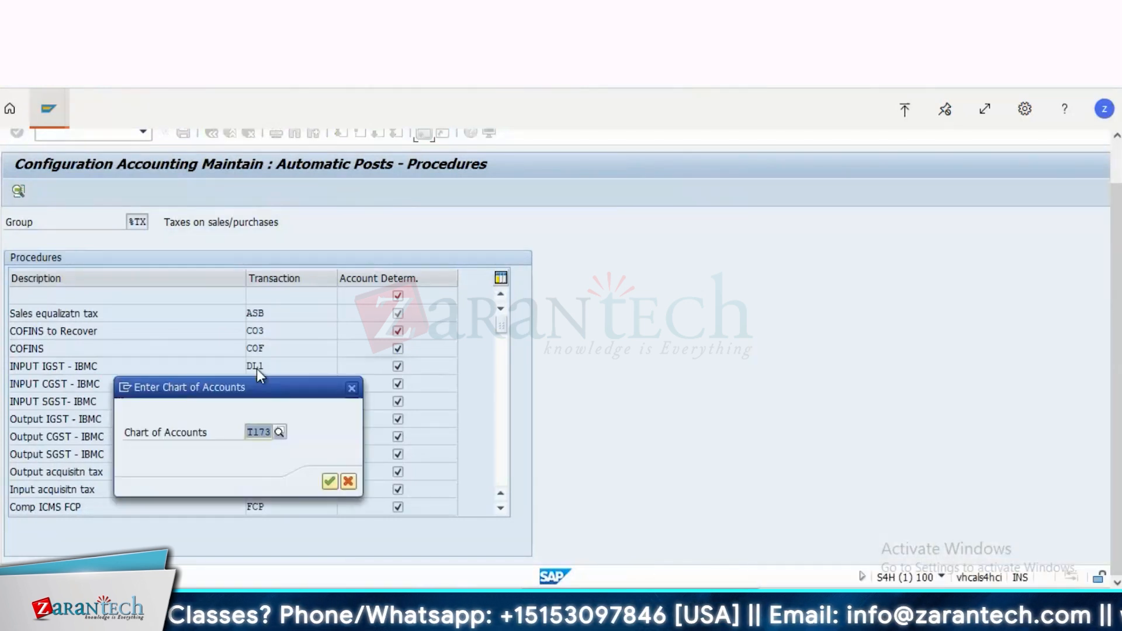
text(2000)
key(Return)
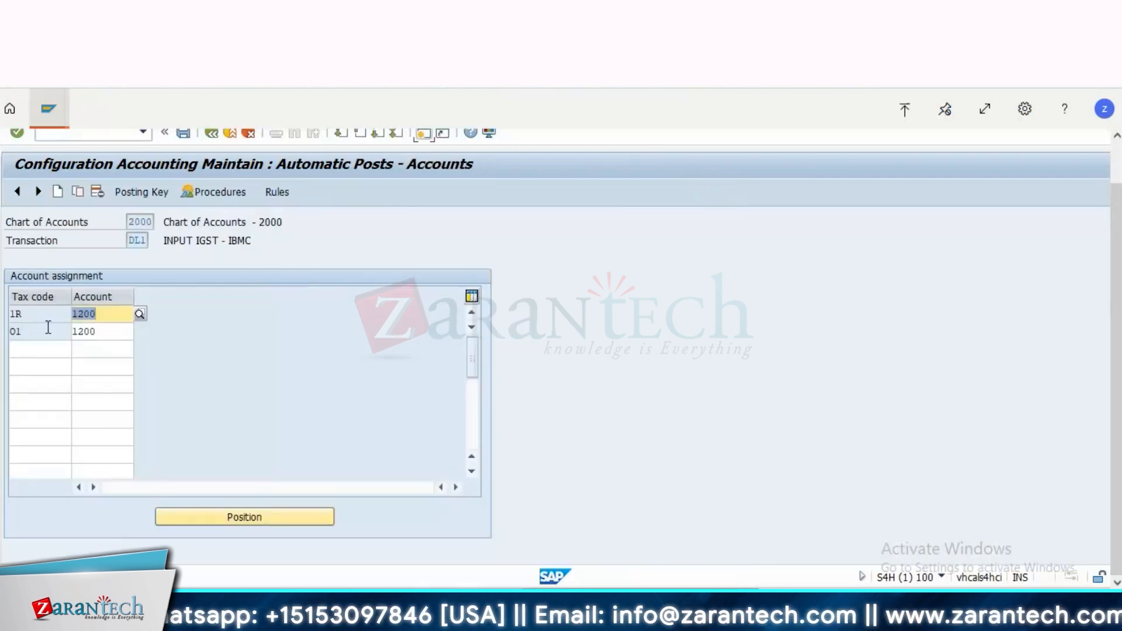
Step: Examine the tax codes and G/L accounts assigned to DL1 in chart of accounts 2000, focusing on tax code 1R
key(Tab)
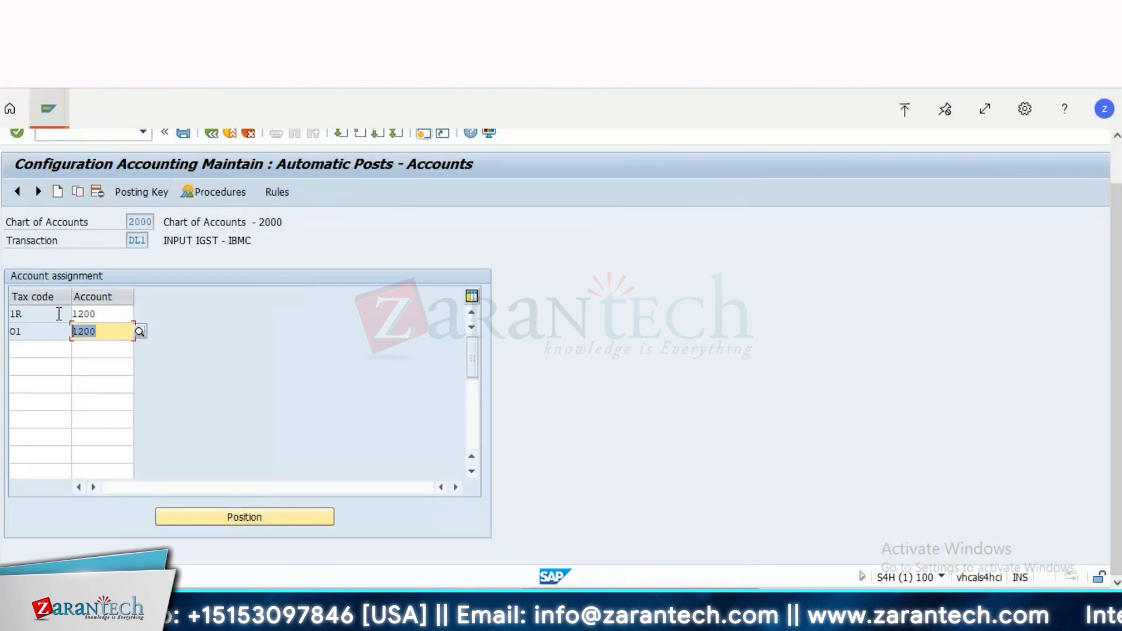
key(shift+Tab)
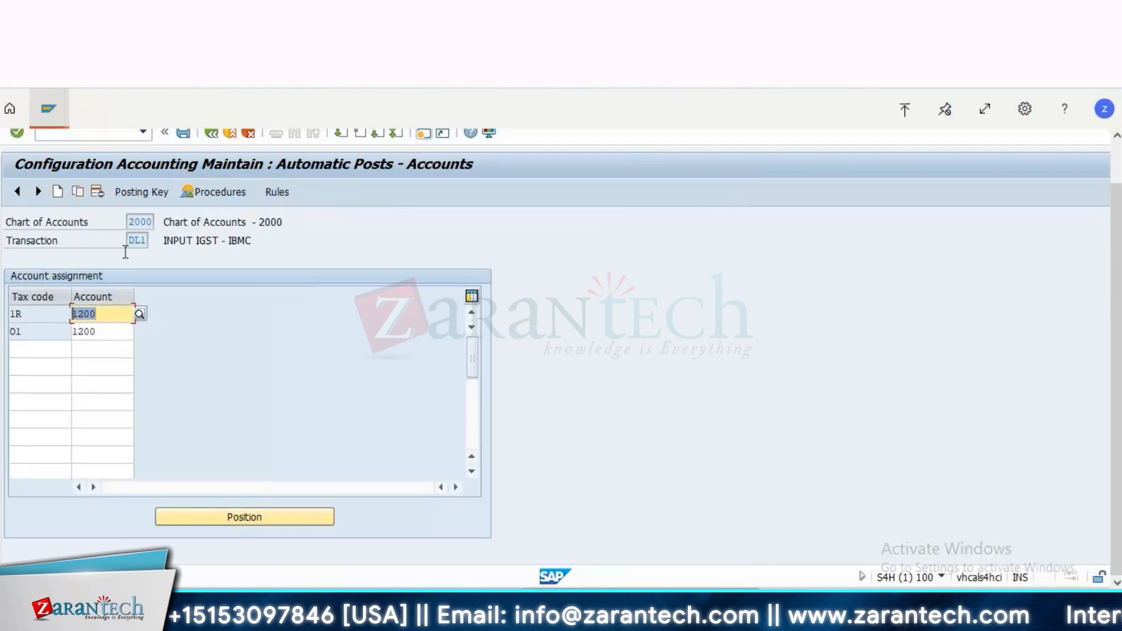
click(166, 222)
click(196, 222)
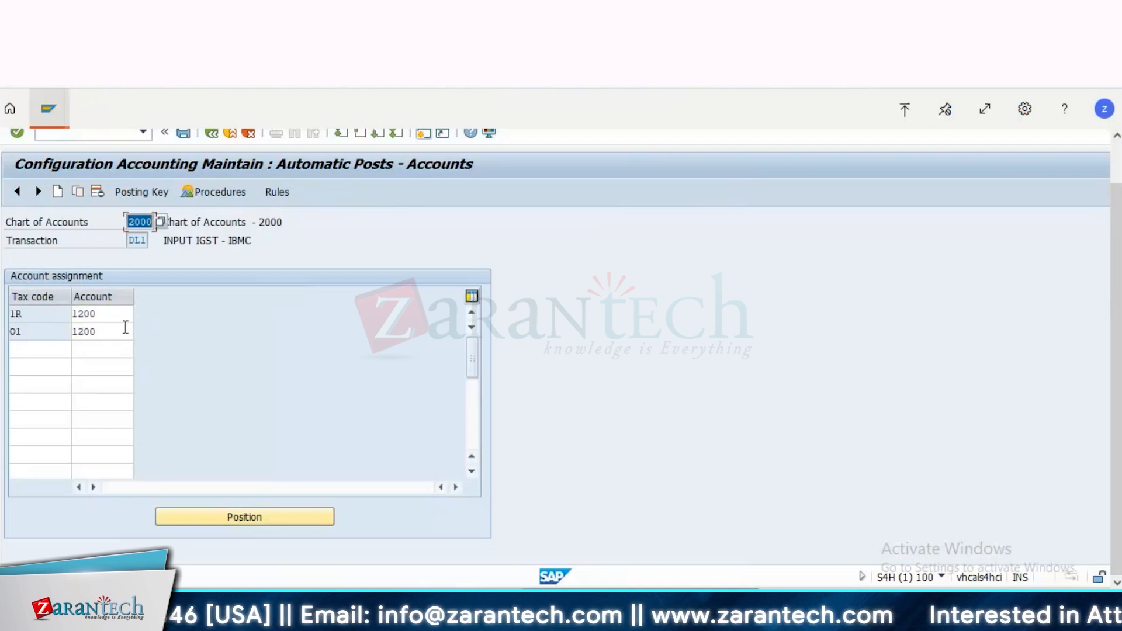
key(Tab)
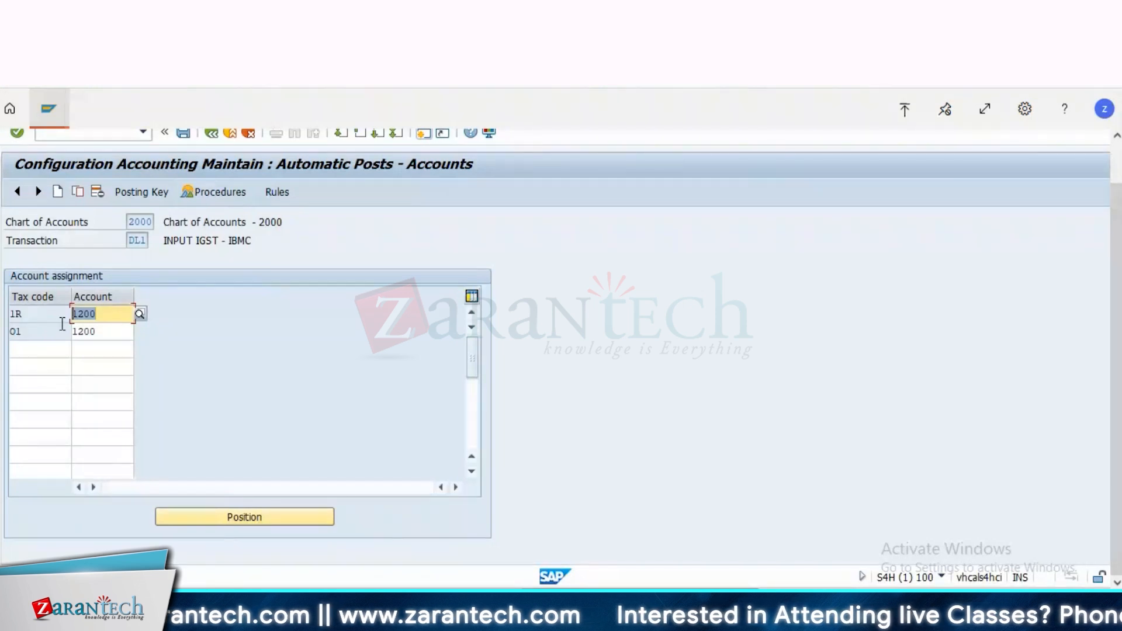
key(shift+Tab)
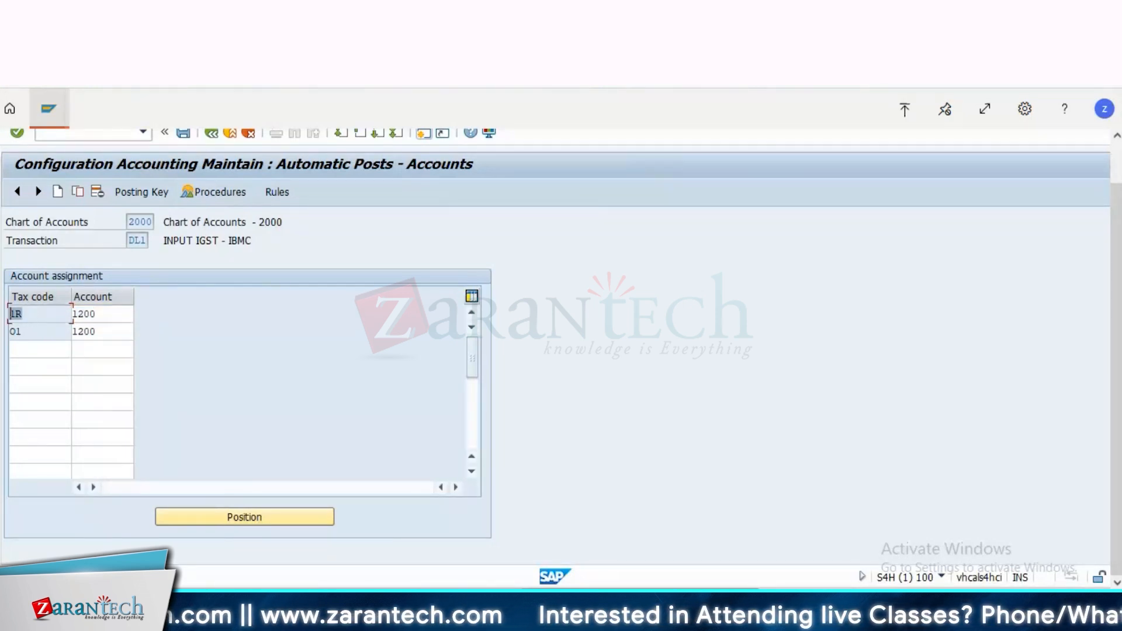
click(11, 313)
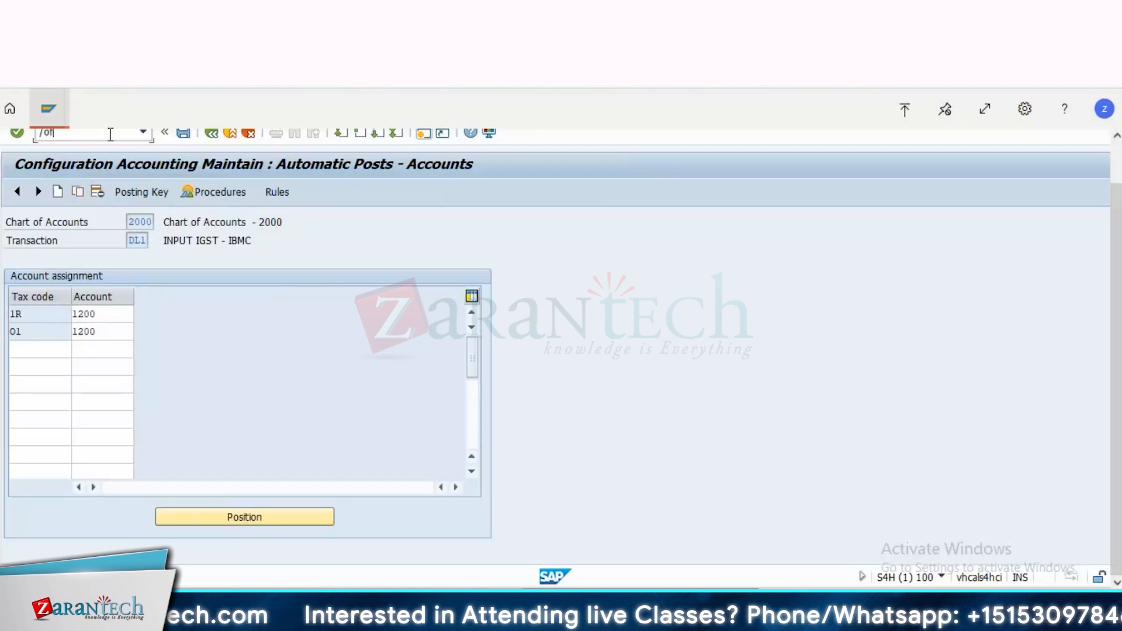
Step: Open the tax code display in a new session and show the tax rates of code 1R for India
key(Return)
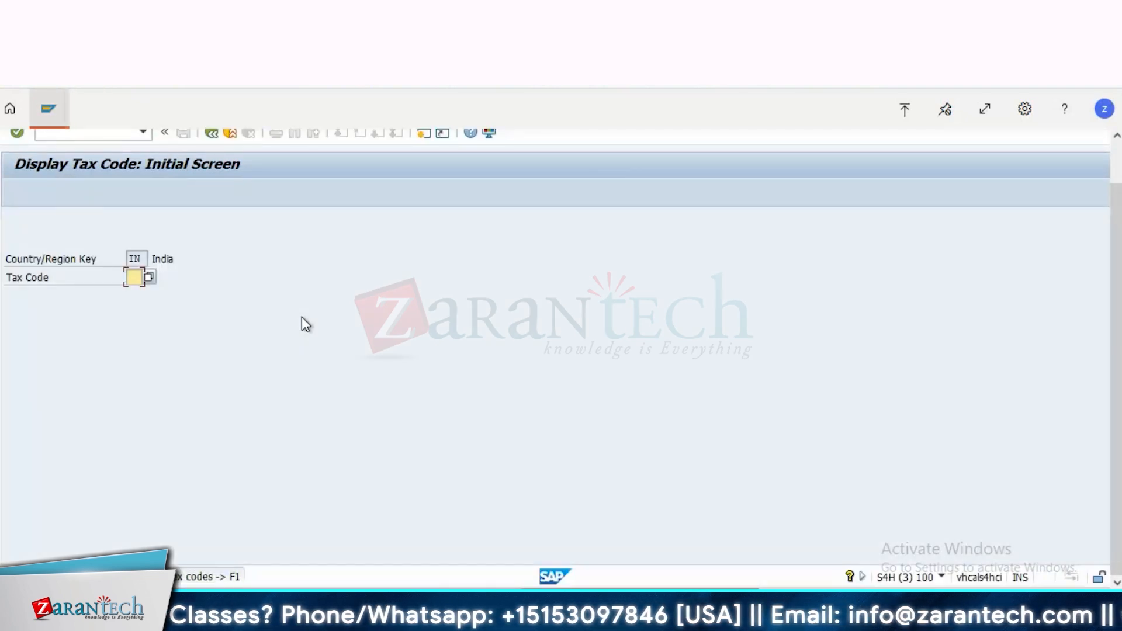
text(20)
key(BackSpace)
key(BackSpace)
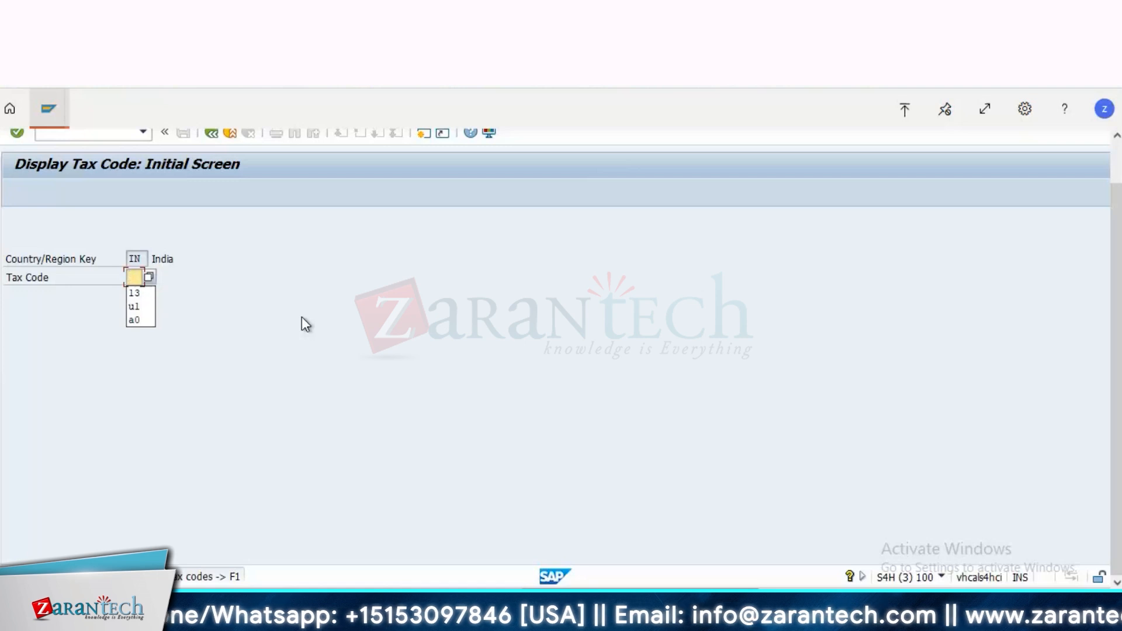
text(IR)
key(Return)
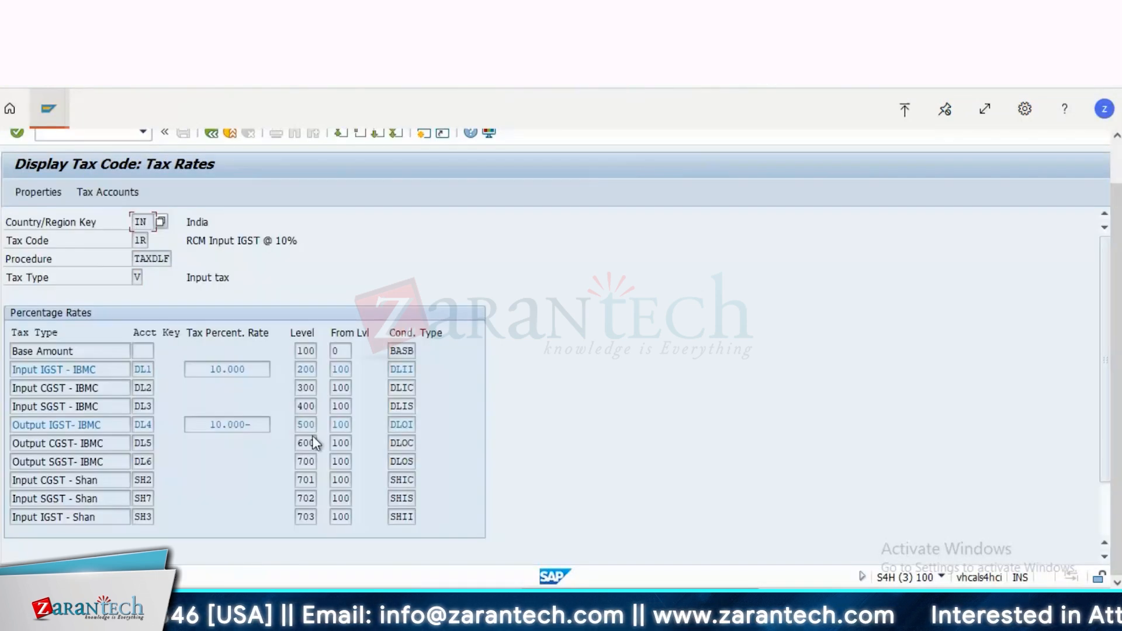
Step: Compare the input IGST and output IGST percentage rates of tax code 1R, and leave the tax code display
click(240, 369)
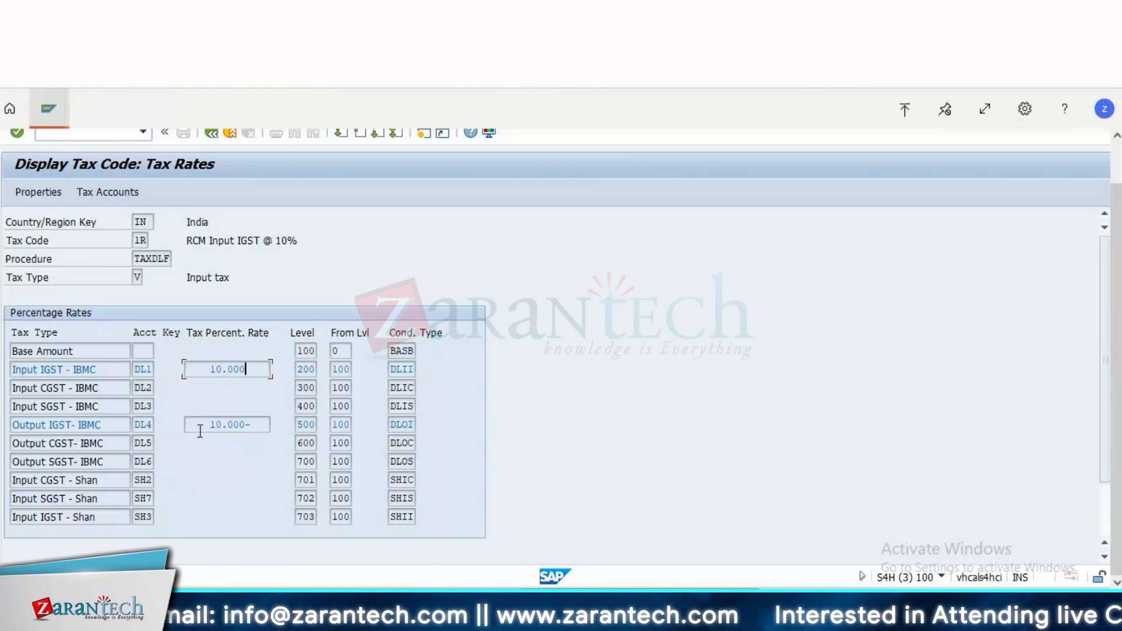
double_click(200, 428)
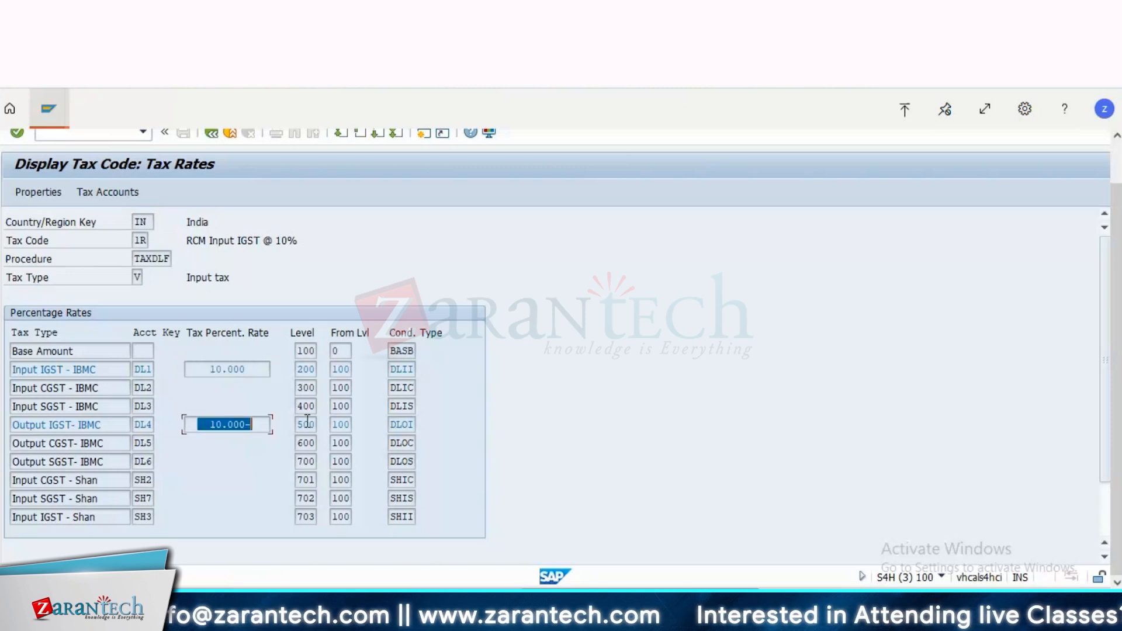
drag(246, 372, 156, 383)
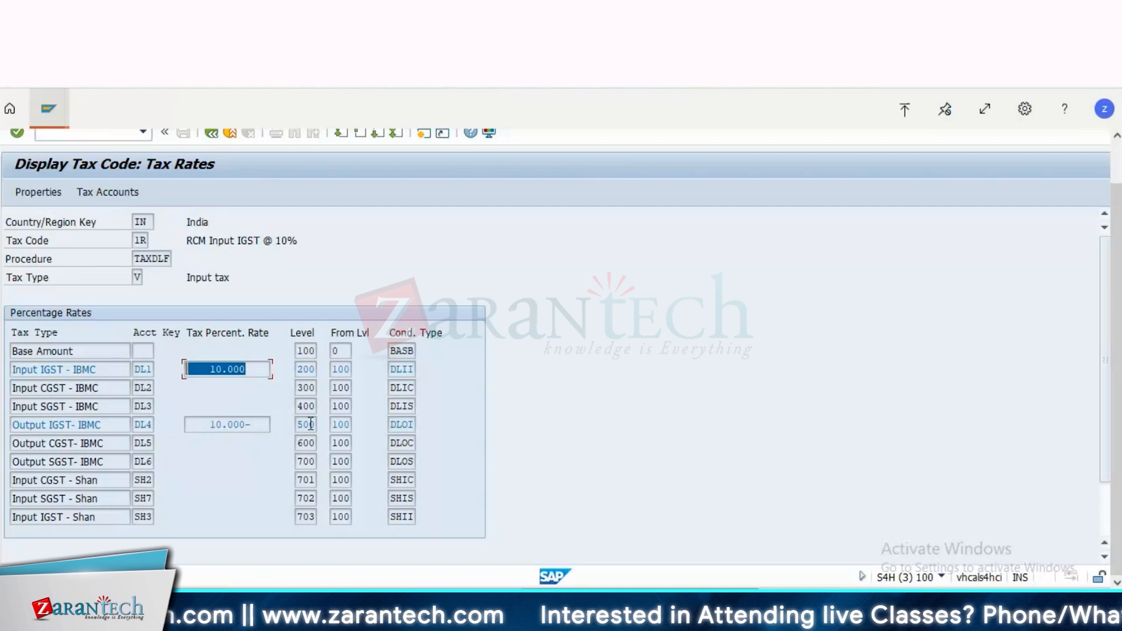
drag(208, 425, 311, 424)
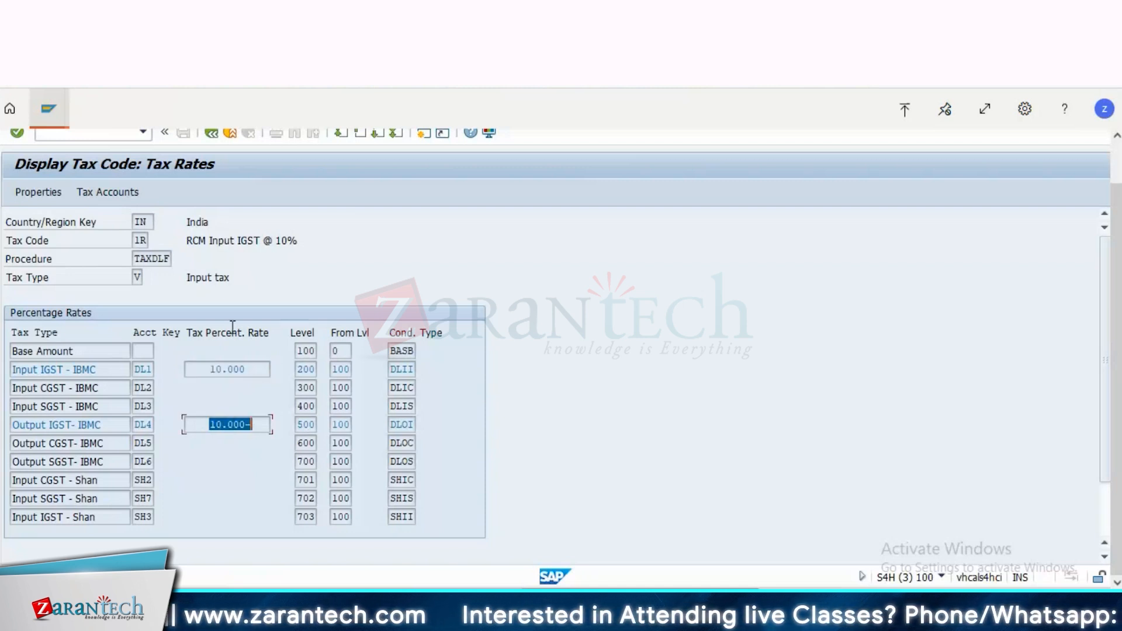
click(212, 138)
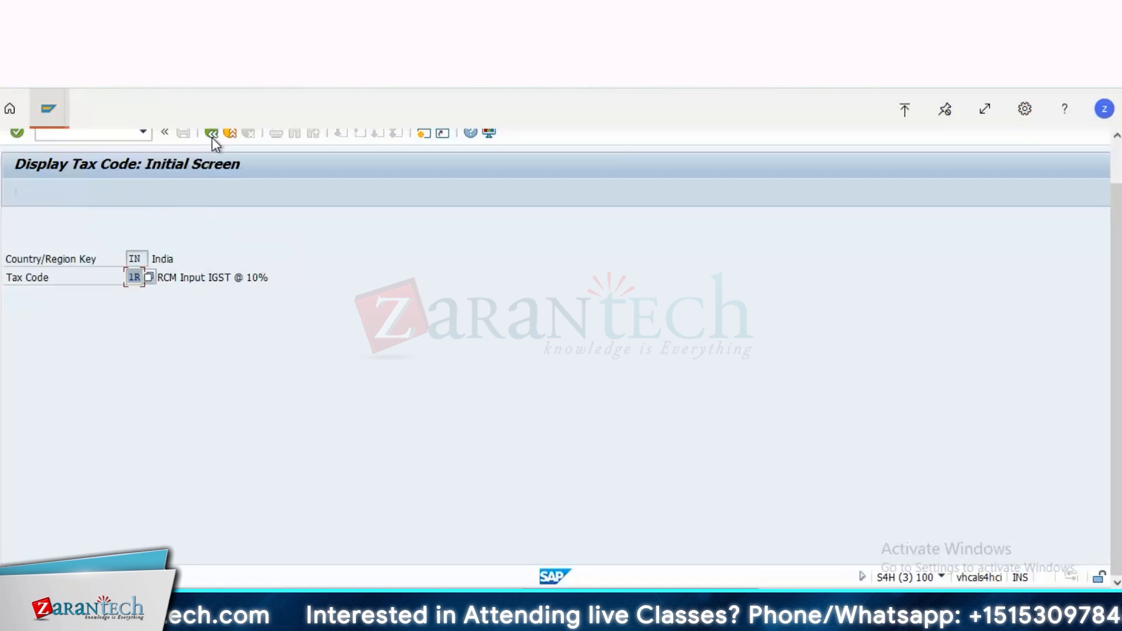
click(212, 138)
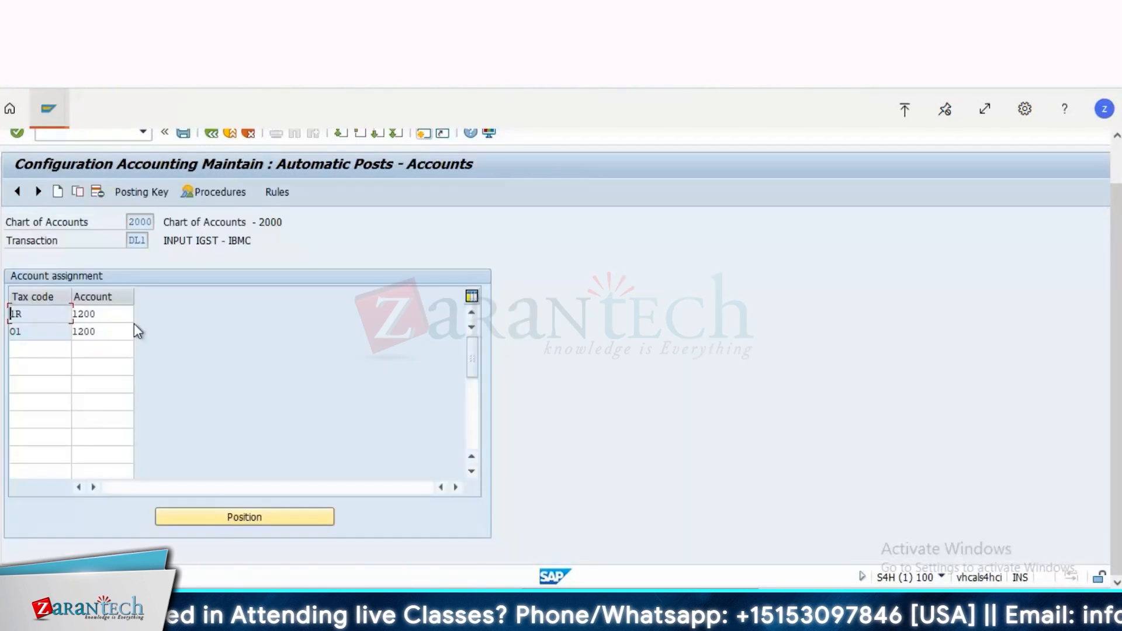
Step: Leave the DL1 account assignment and the tax procedures, return to the vendor invoice, and close the error help
click(212, 137)
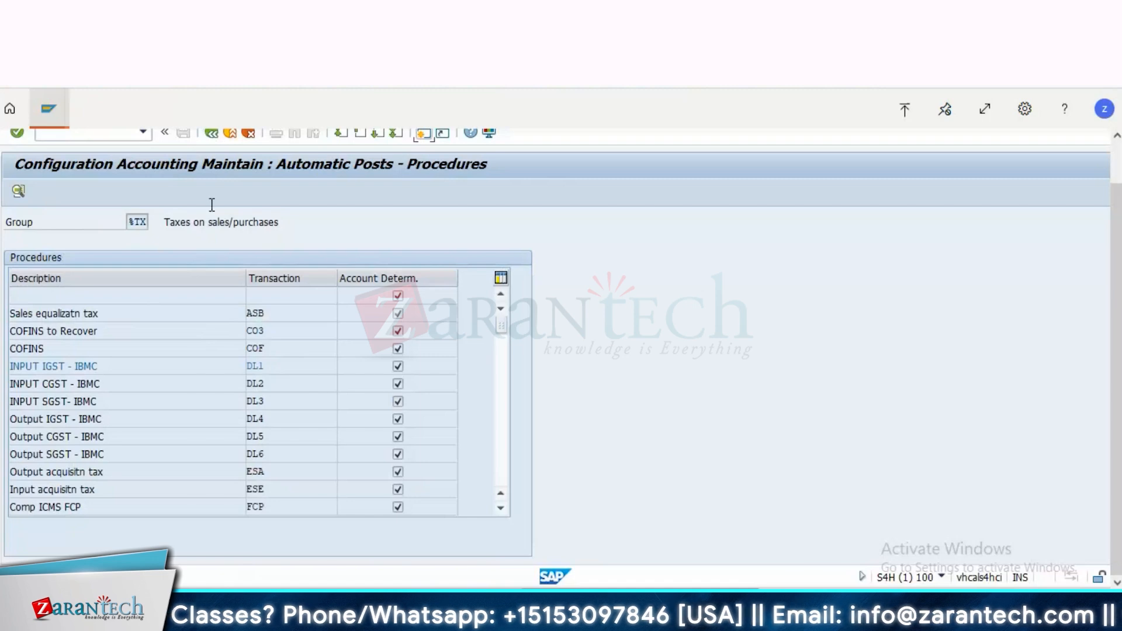
click(212, 134)
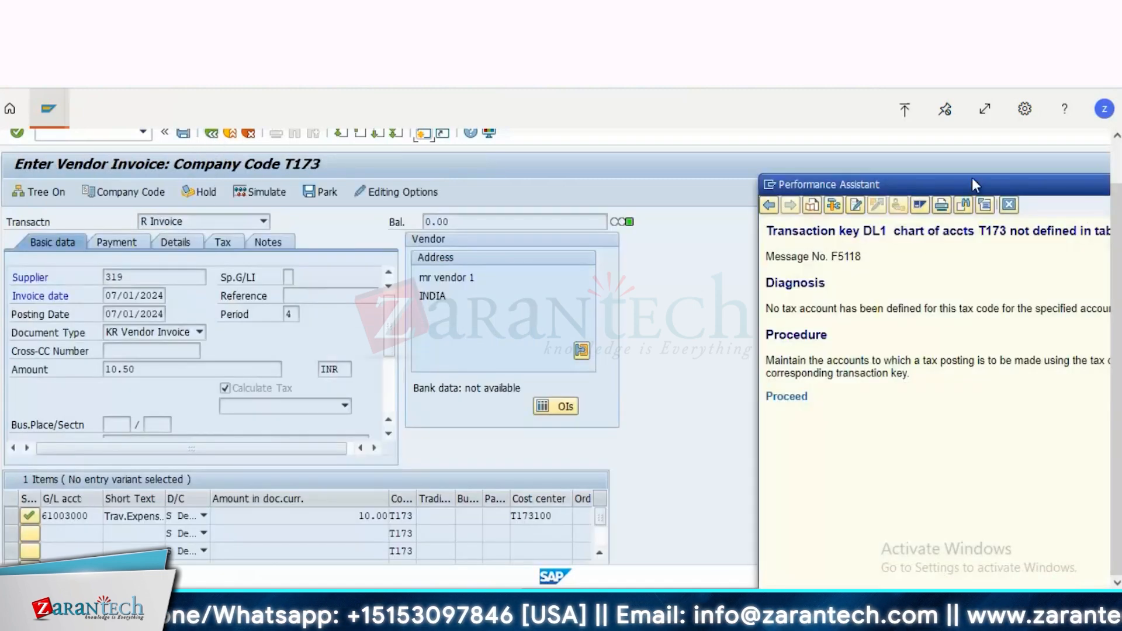
drag(973, 185, 685, 236)
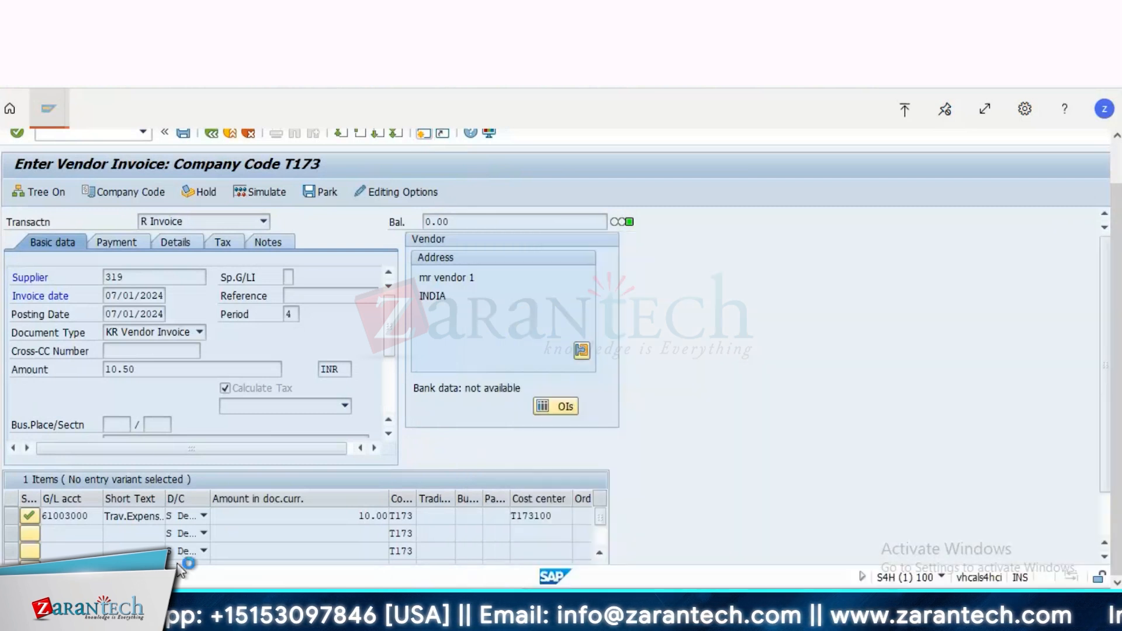
click(721, 263)
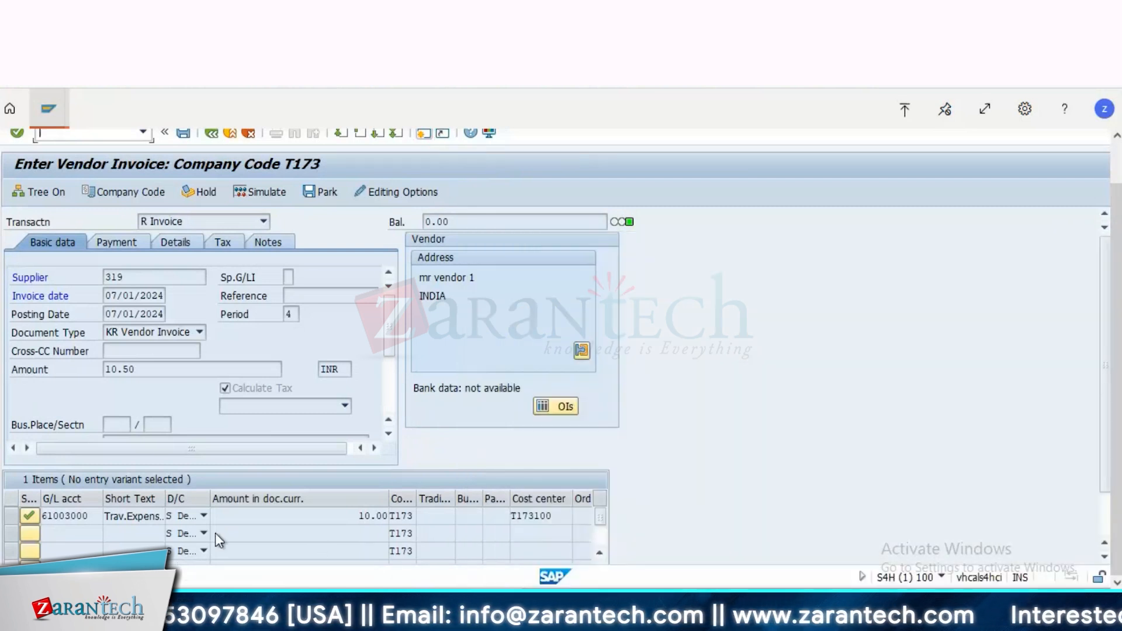
Step: Turn off tax calculation for the invoice and clear the tax code from the travel expense line for account 61003000
double_click(256, 362)
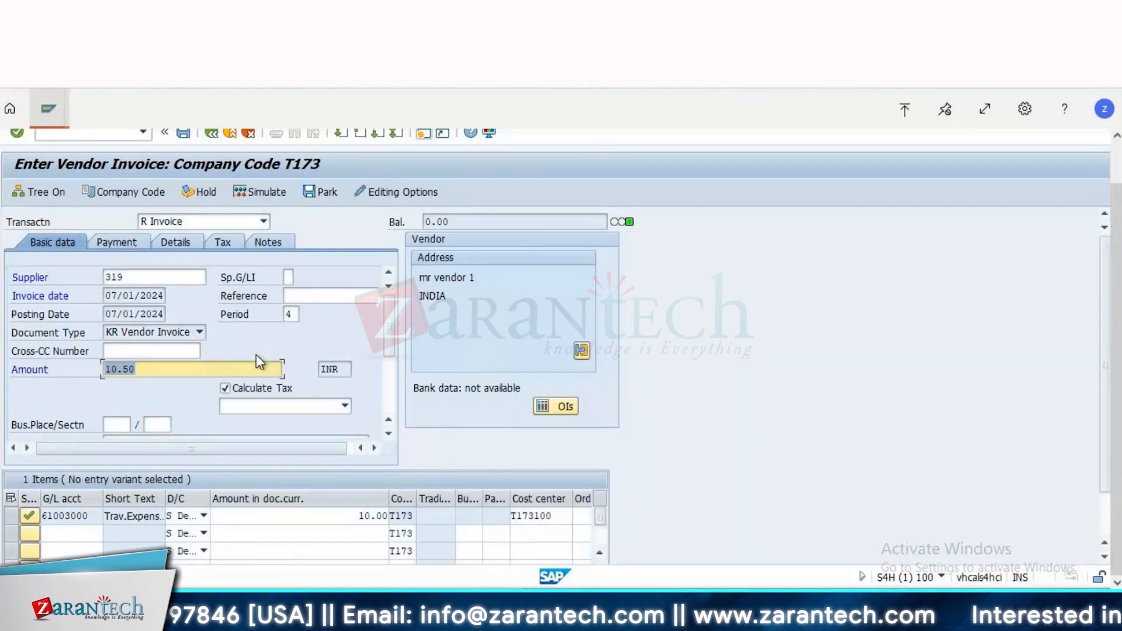
click(229, 384)
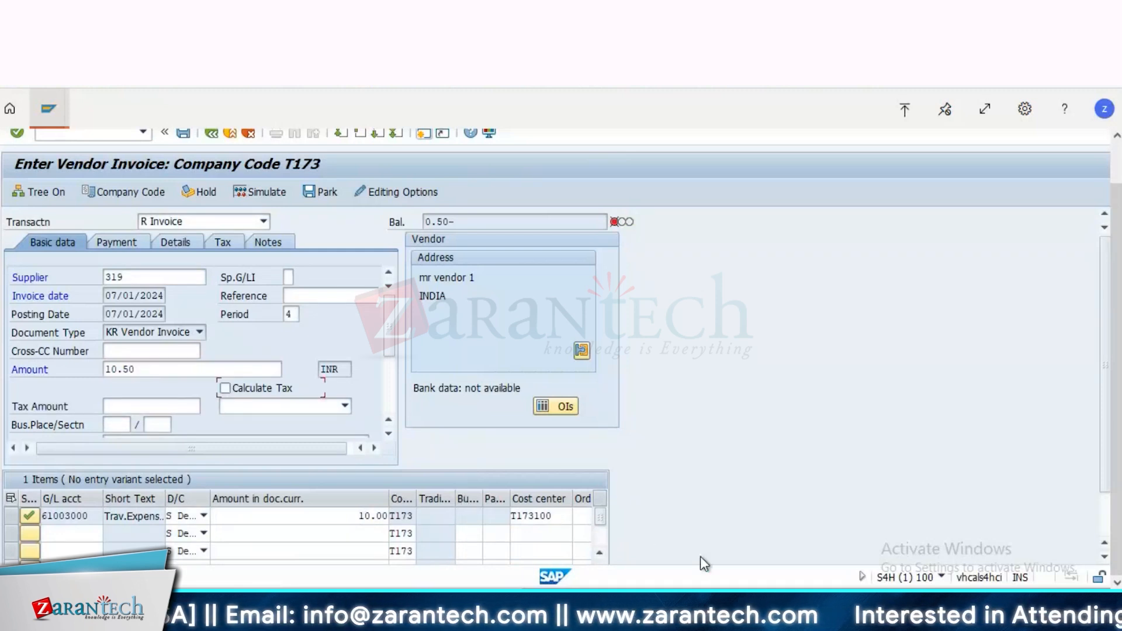
click(1104, 516)
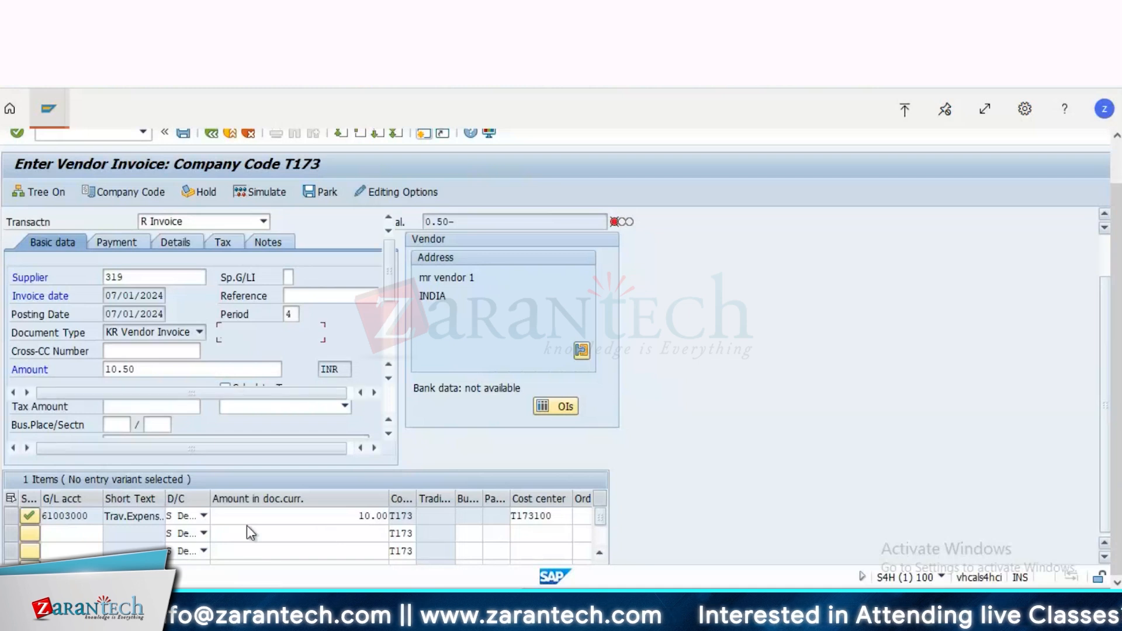
scroll(345, 521, down, 2)
click(338, 512)
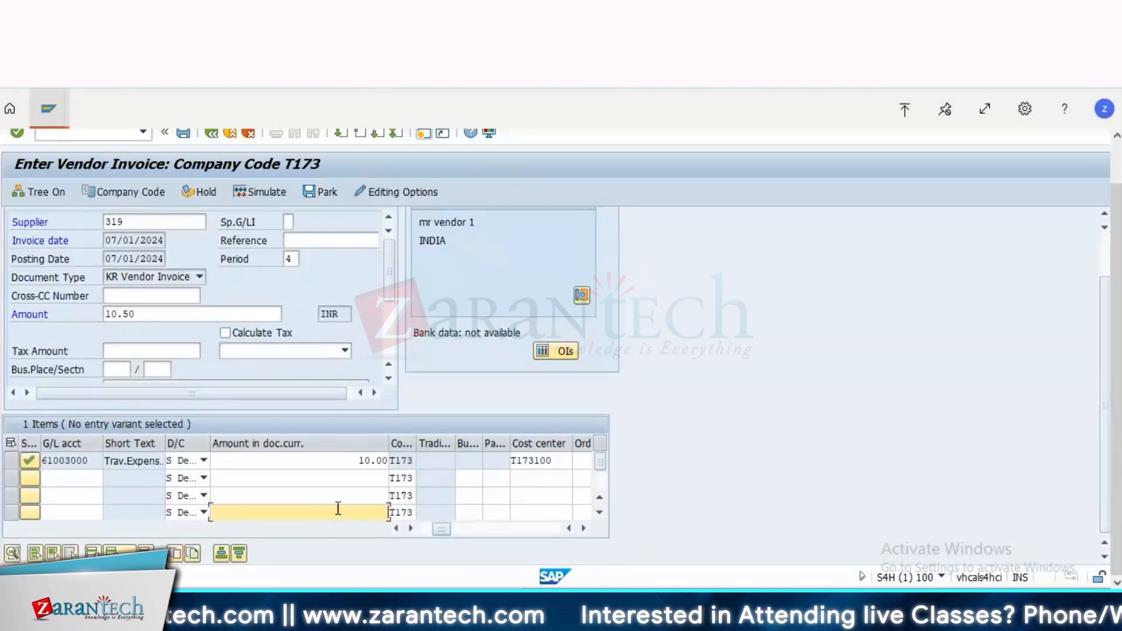
click(330, 459)
key(shift+Tab)
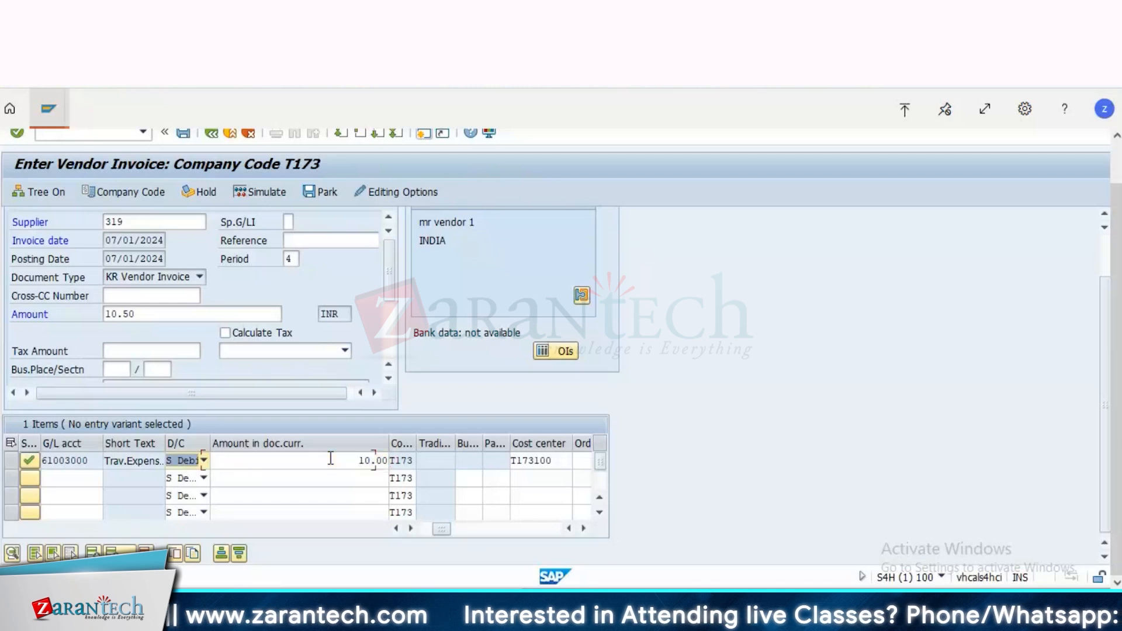
key(shift+Tab)
key(shift+Tab)
key(Tab)
key(Tab)
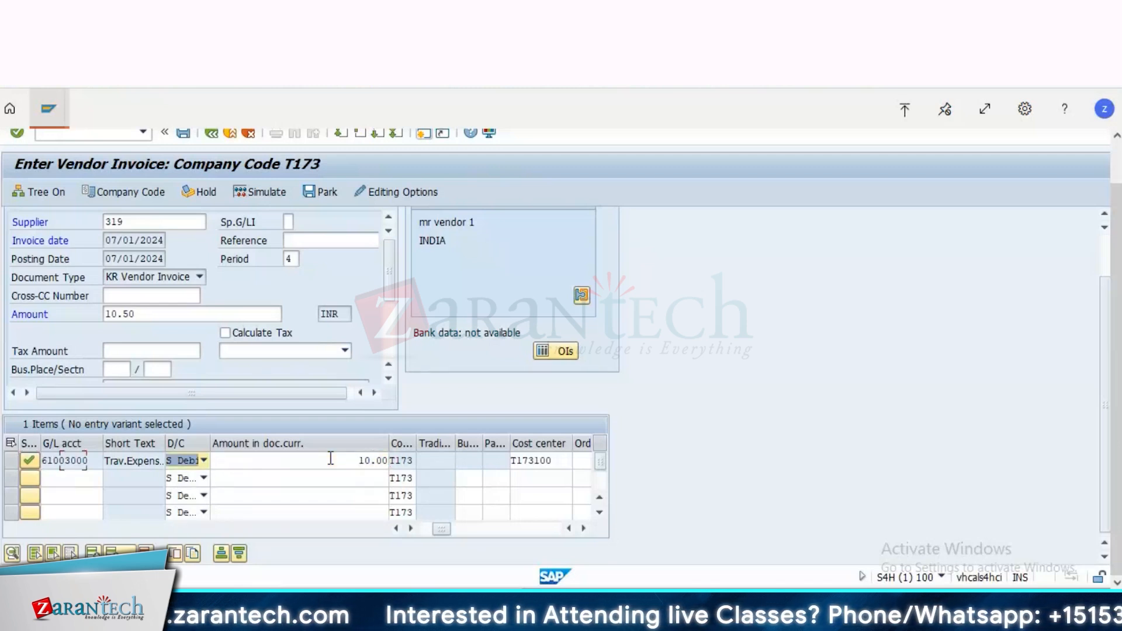
key(Tab)
key(Tab)
key(Tab)
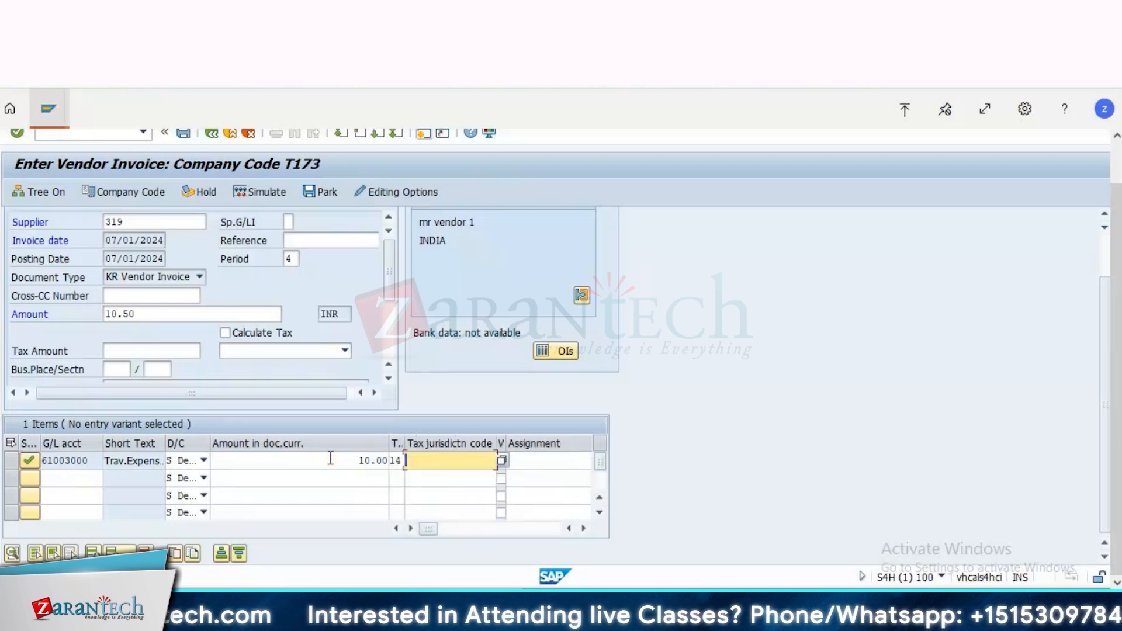
key(shift+Tab)
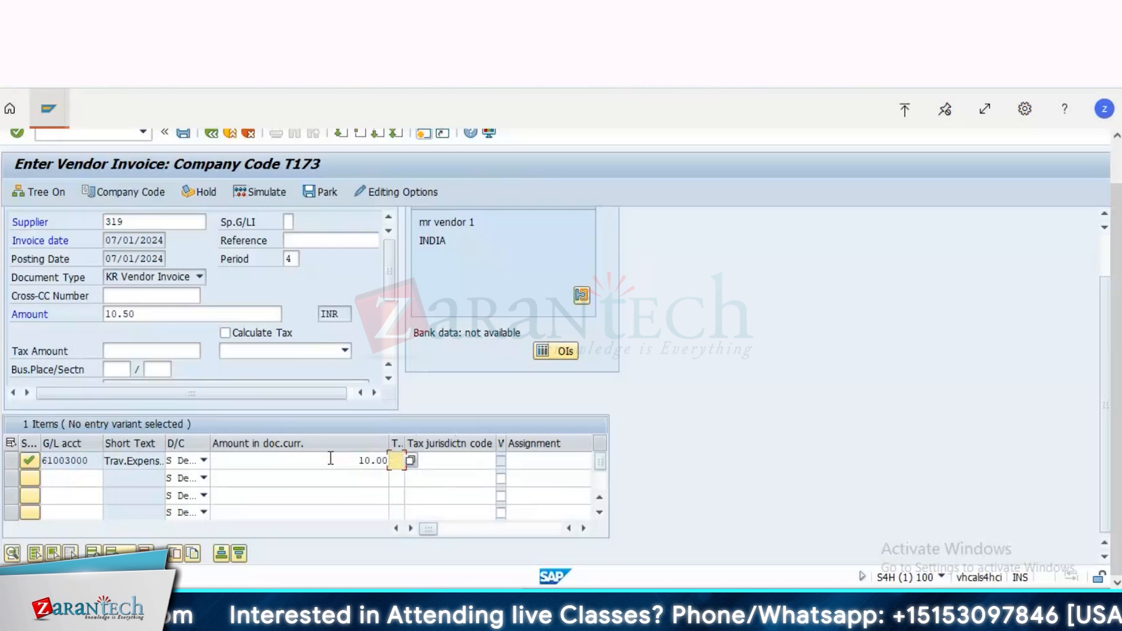
key(Return)
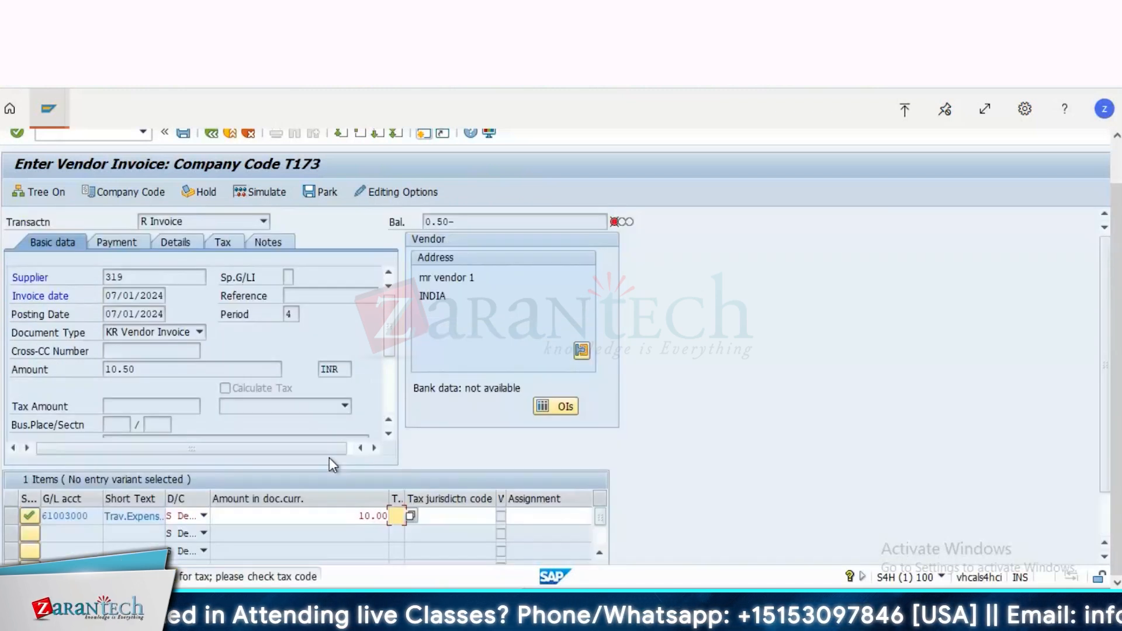
key(Return)
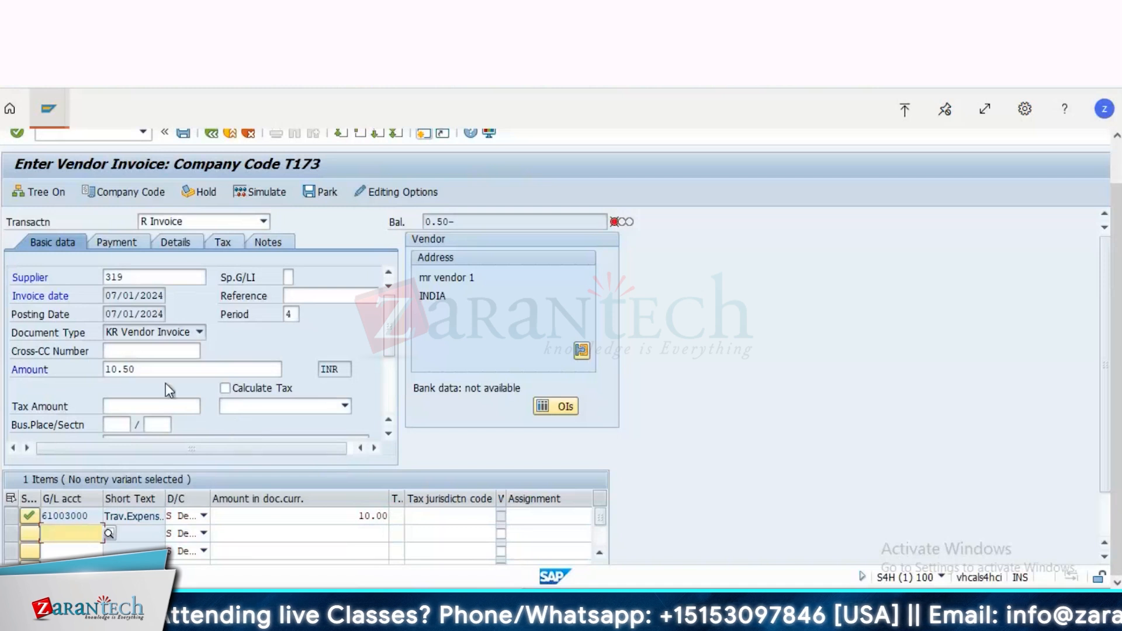
Step: Set the vendor invoice amount to 10 INR and accept the tax code warning
click(153, 371)
key(BackSpace)
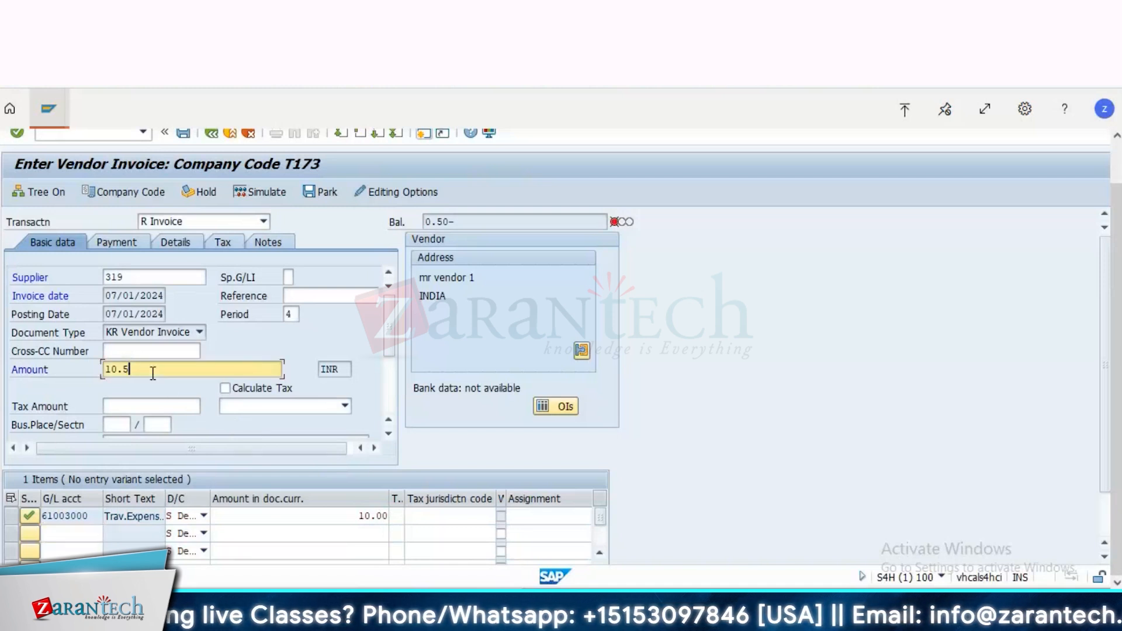
key(BackSpace)
key(BackSpace)
key(BackSpace)
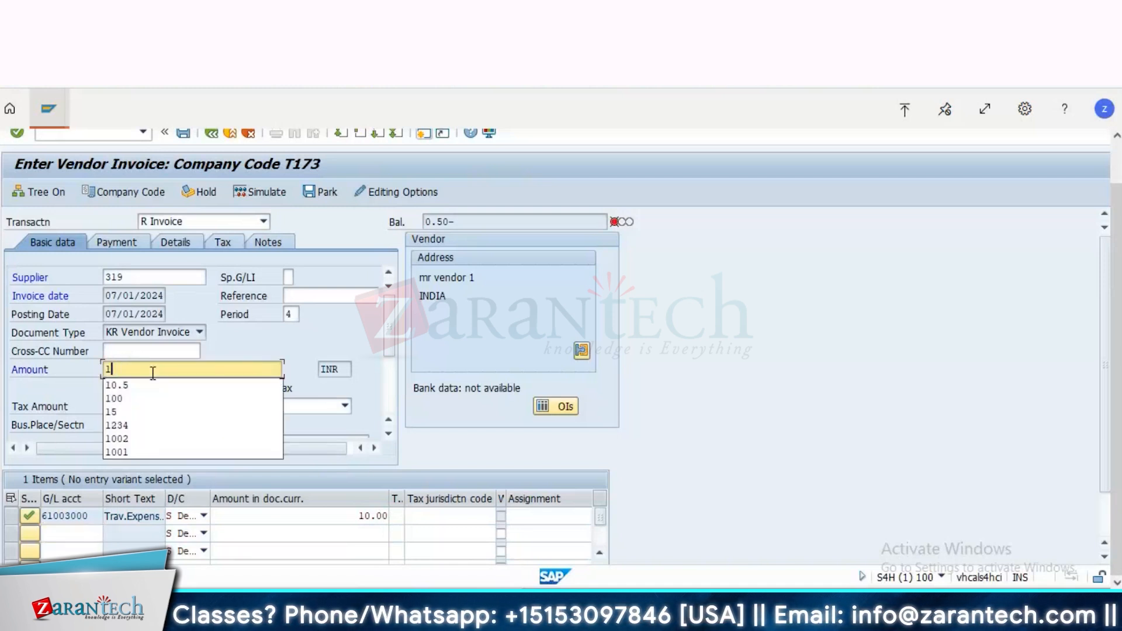
text(0)
key(Return)
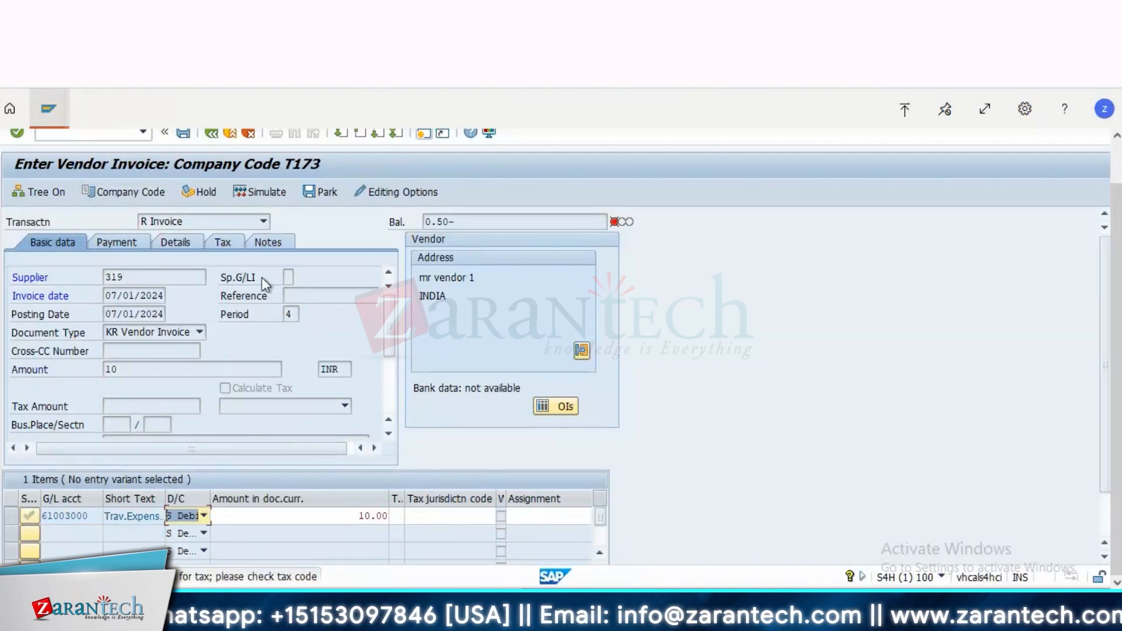
key(Return)
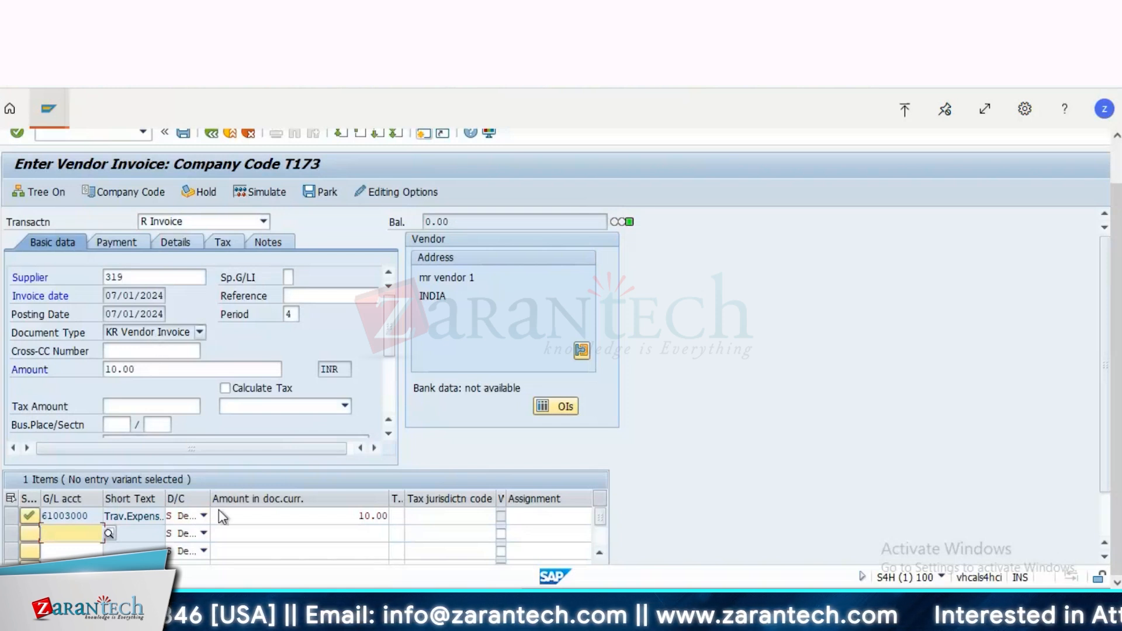
Step: Post the vendor invoice in company code T173 without tax, accepting the tax code warning
key(Return)
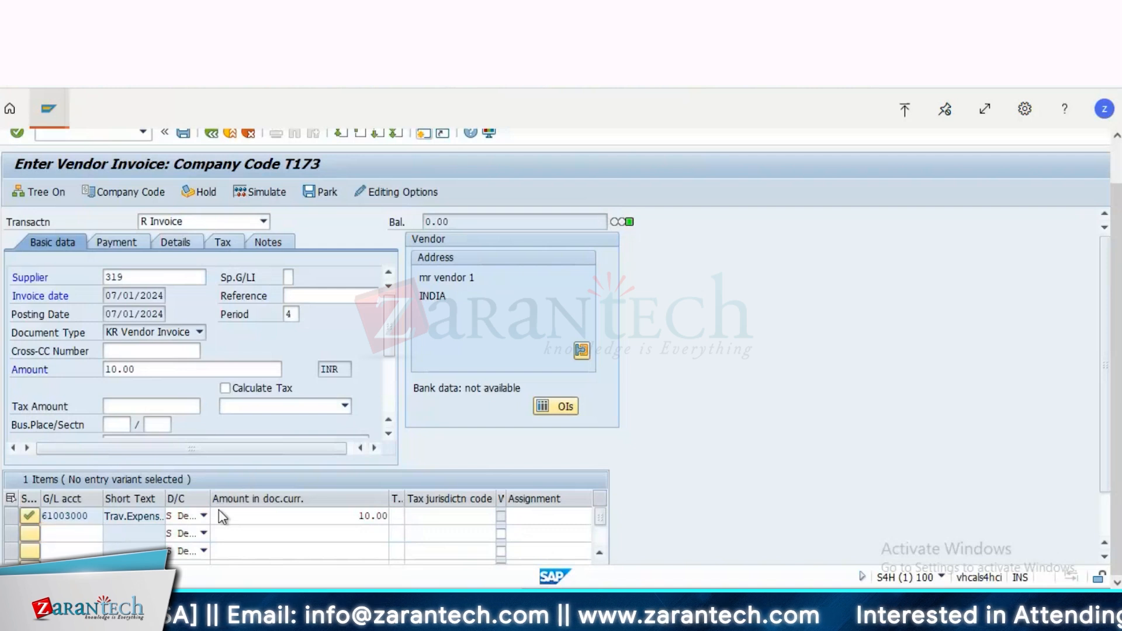
key(Return)
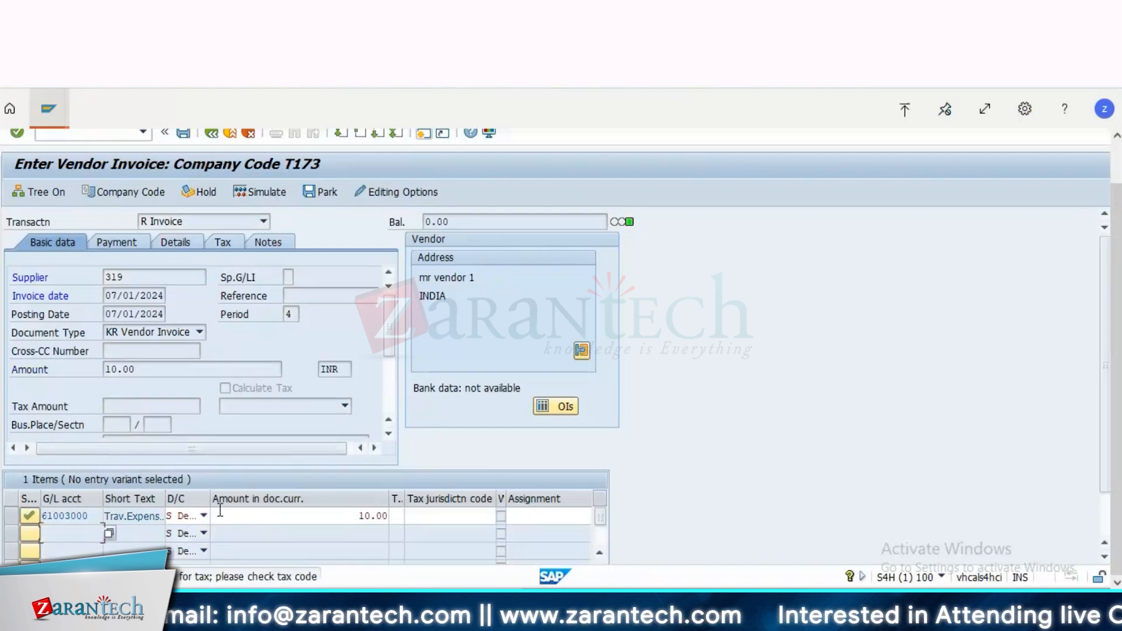
key(Return)
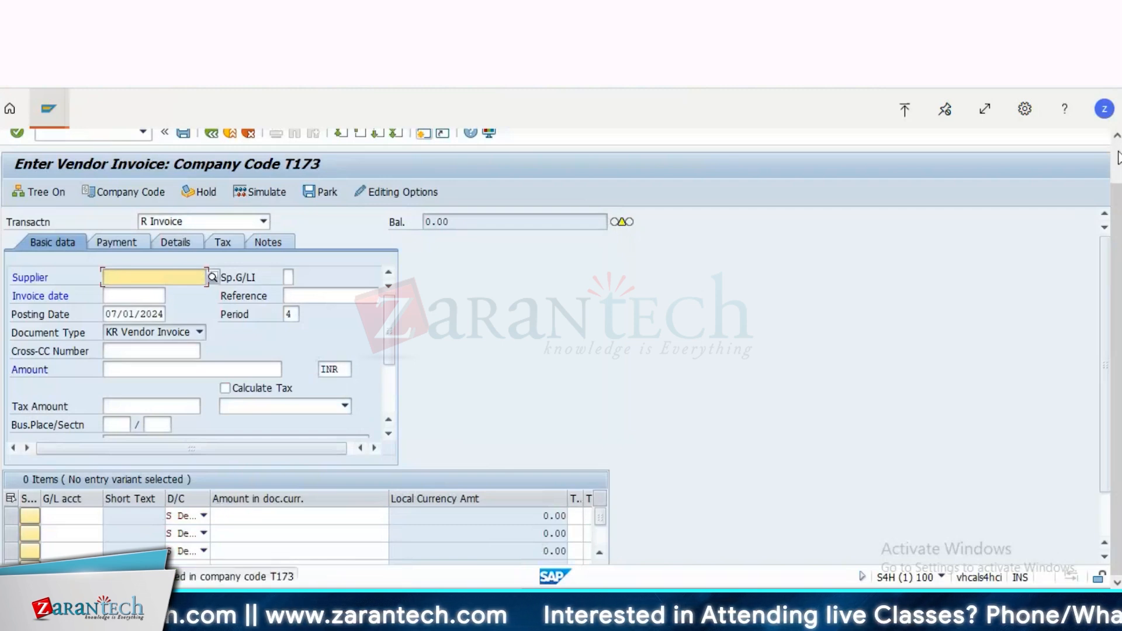
Step: Display the posted invoice document and examine its vendor and travel expense line items
scroll(1117, 157, up, 2)
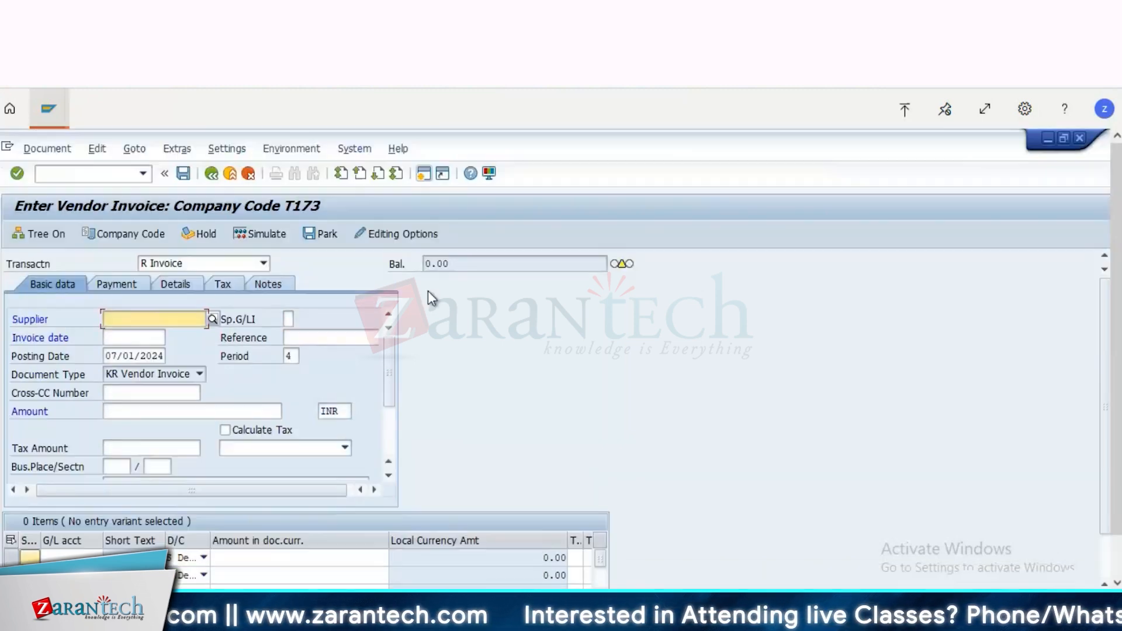
click(34, 149)
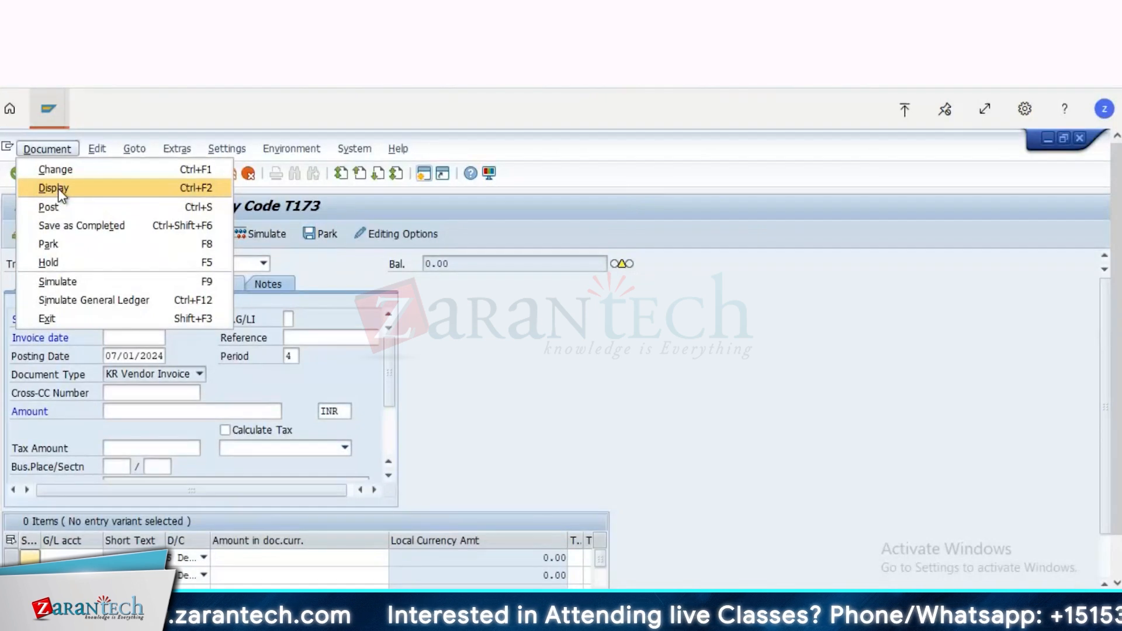
click(60, 189)
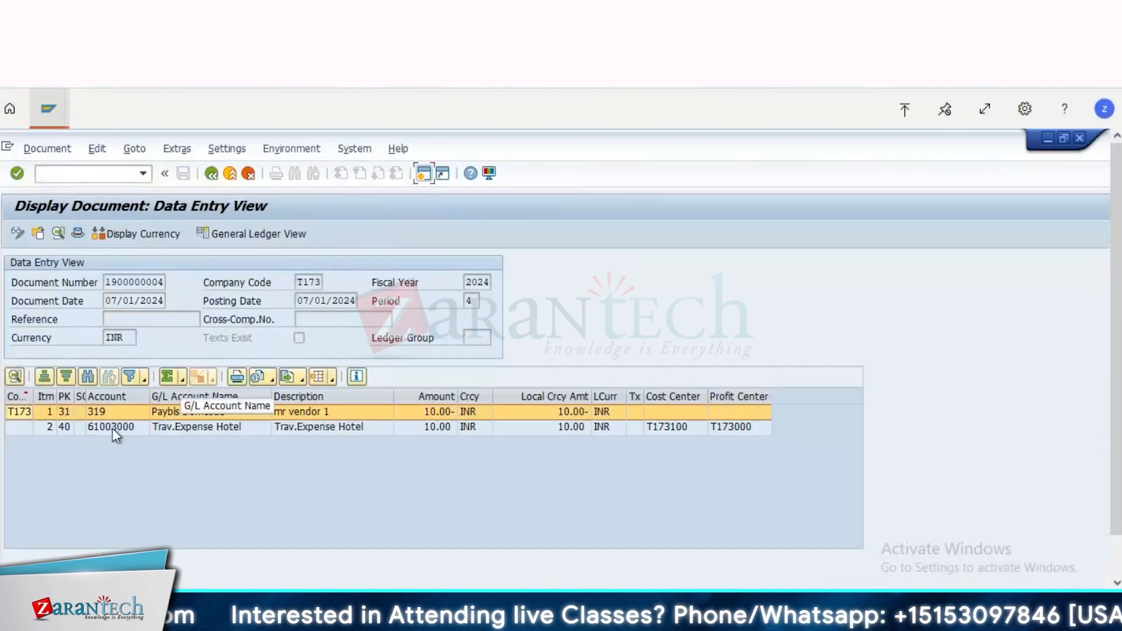
click(112, 428)
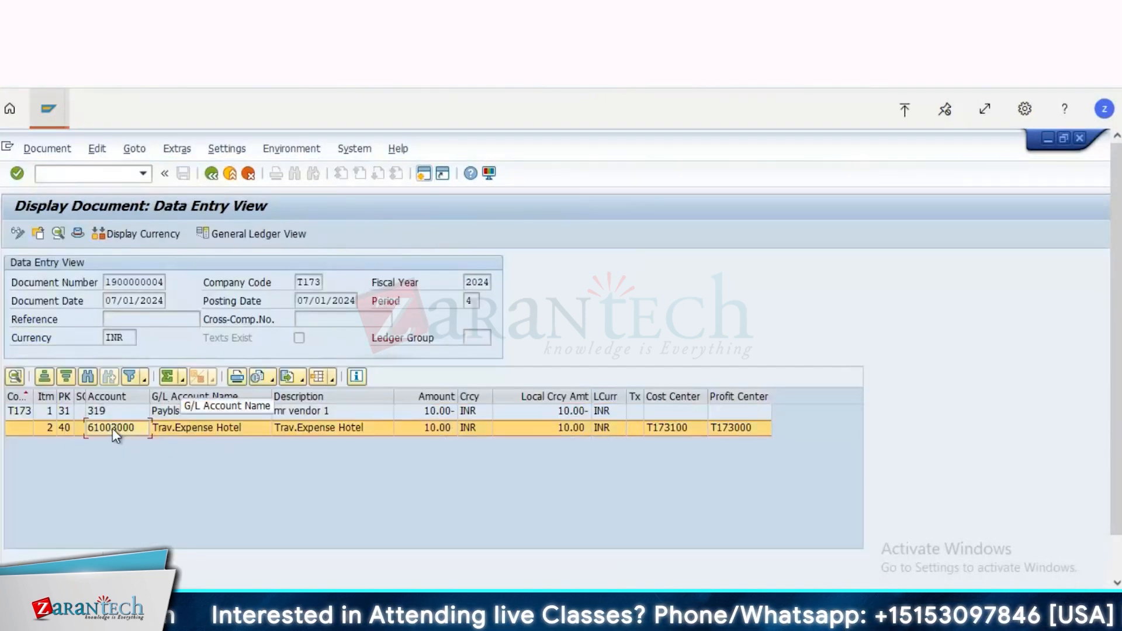
Step: Open a new session from the document display
click(424, 173)
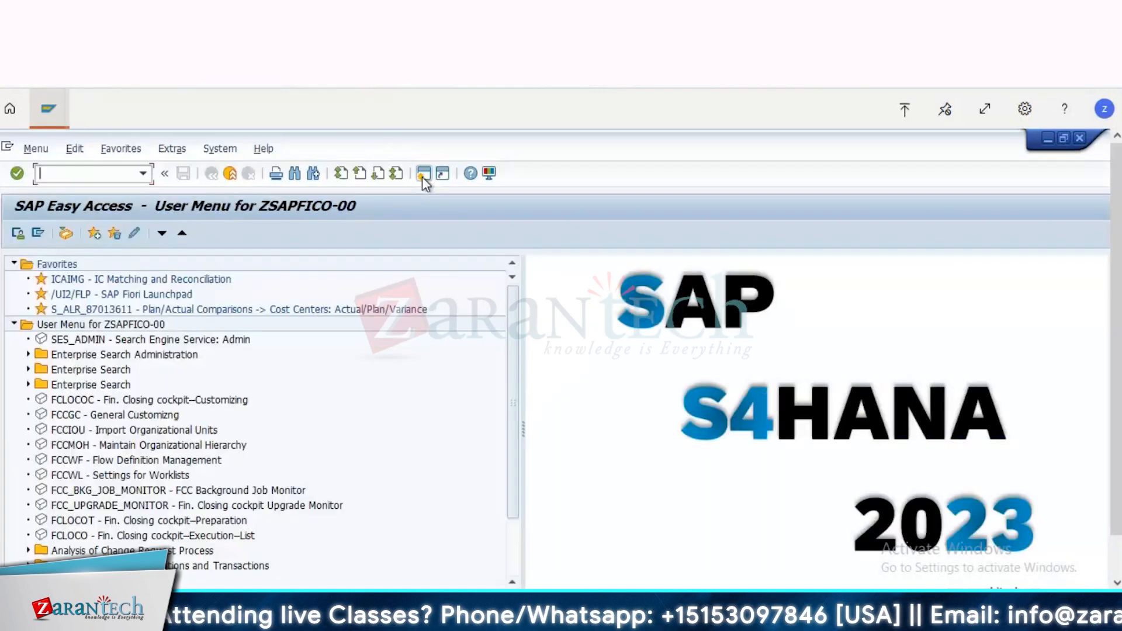
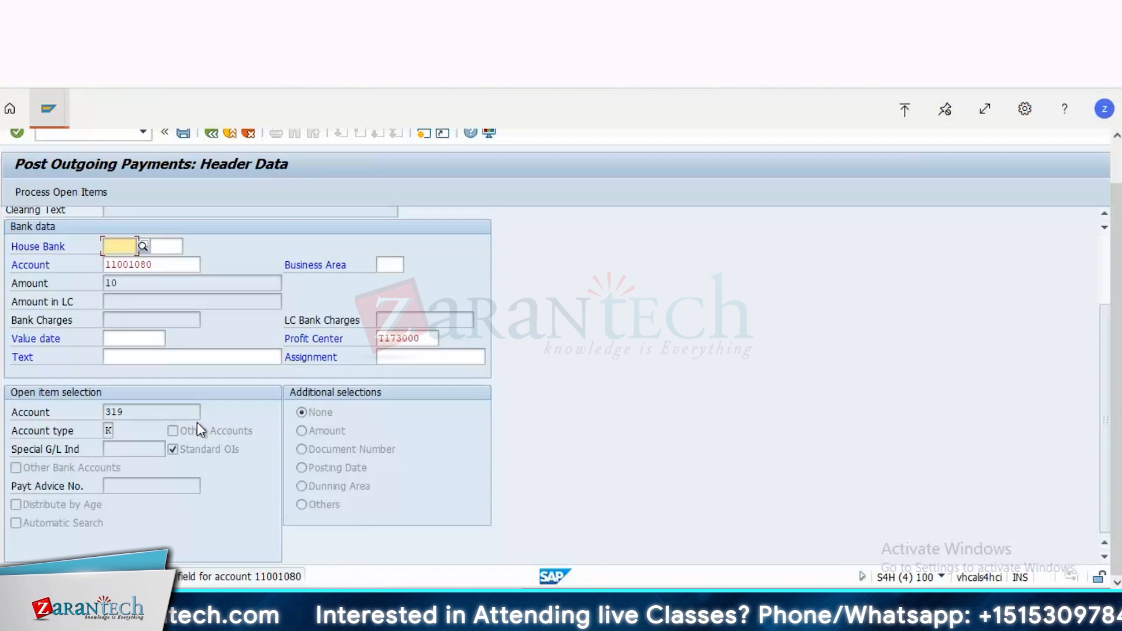
Step: Enter the outgoing payment's value date and proceed to the vendor's open items
click(121, 338)
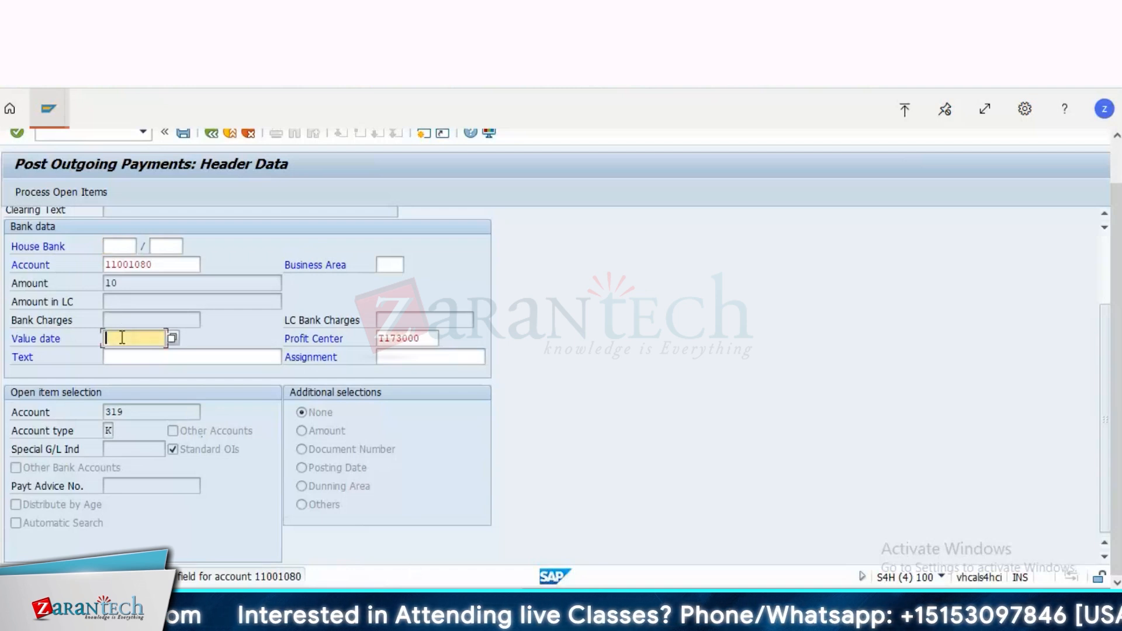
text(07/01/2024)
key(Return)
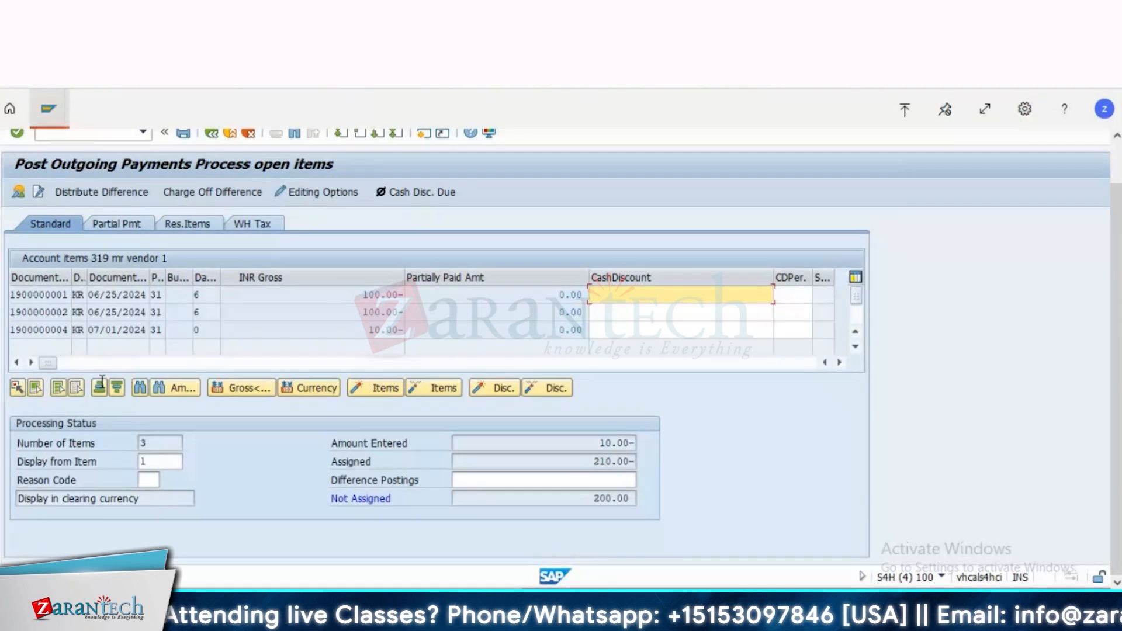
Step: Deactivate all open items and assign only the 10.00 INR invoice dated 07/01/2024 to the payment
click(61, 388)
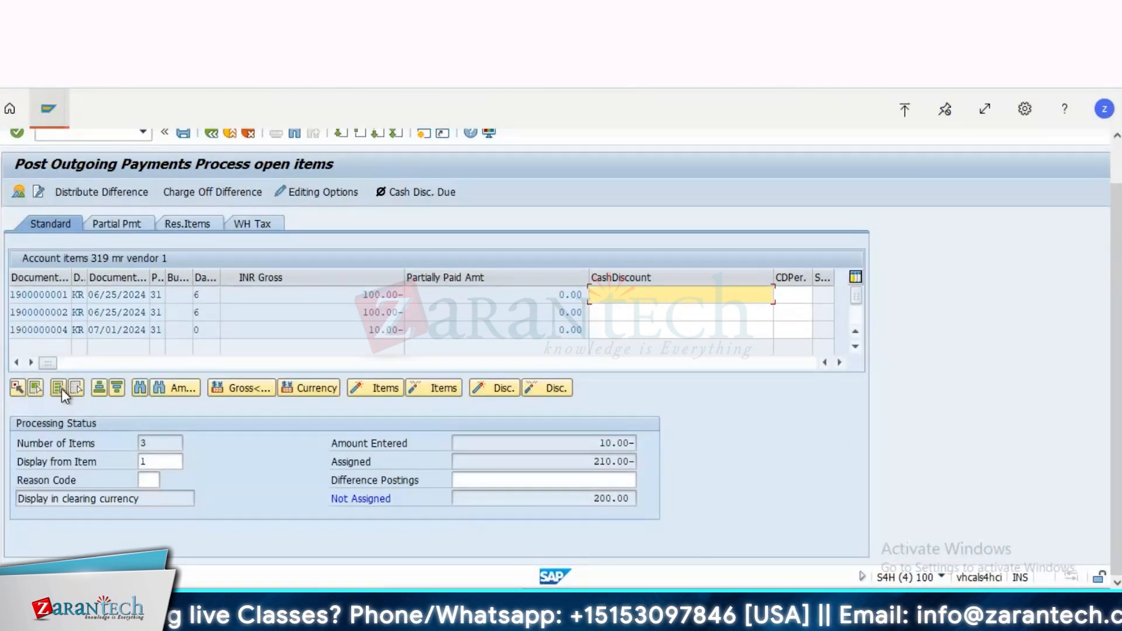
click(418, 388)
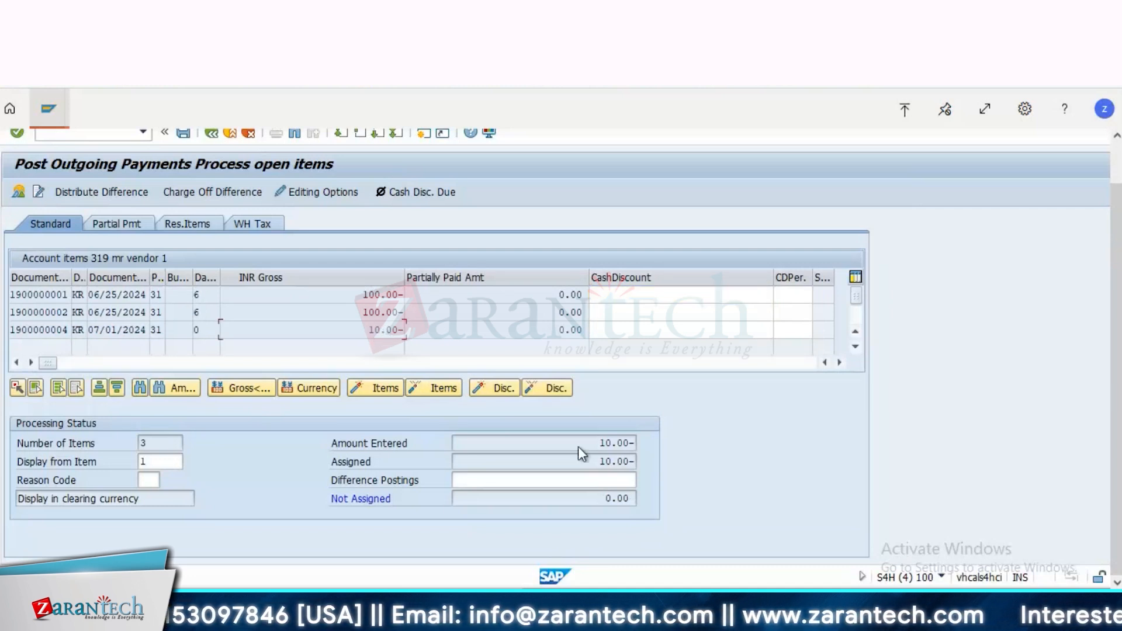
drag(602, 458, 689, 459)
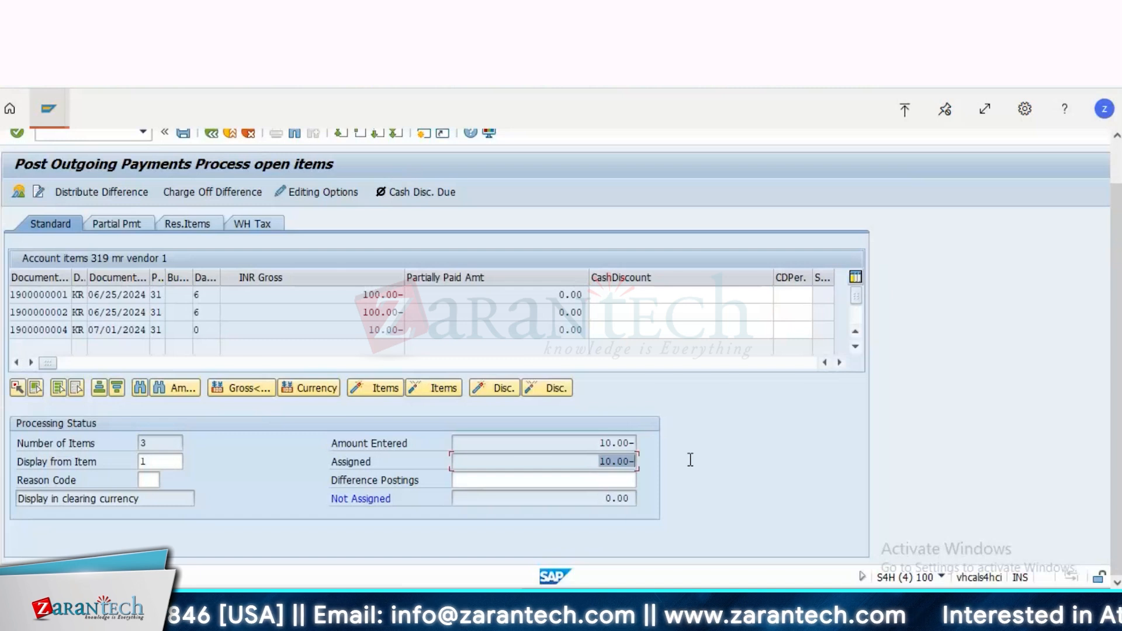
Step: Toggle the second 100.00 INR item and the 10.00 INR item to compare the assigned amount with the amount entered
double_click(385, 313)
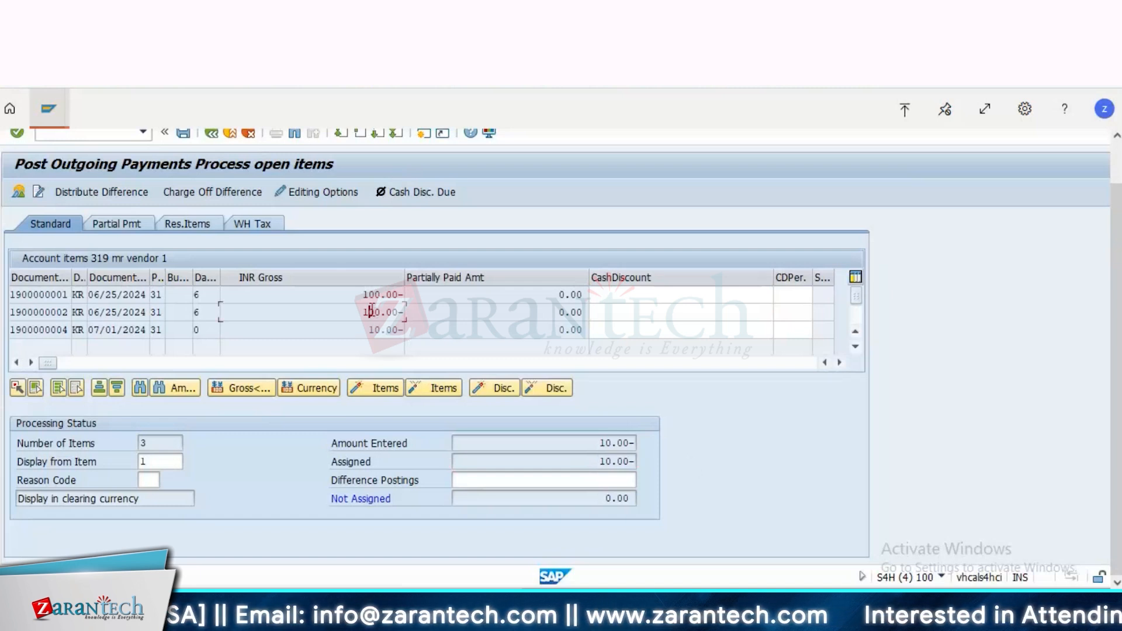
drag(592, 461, 706, 462)
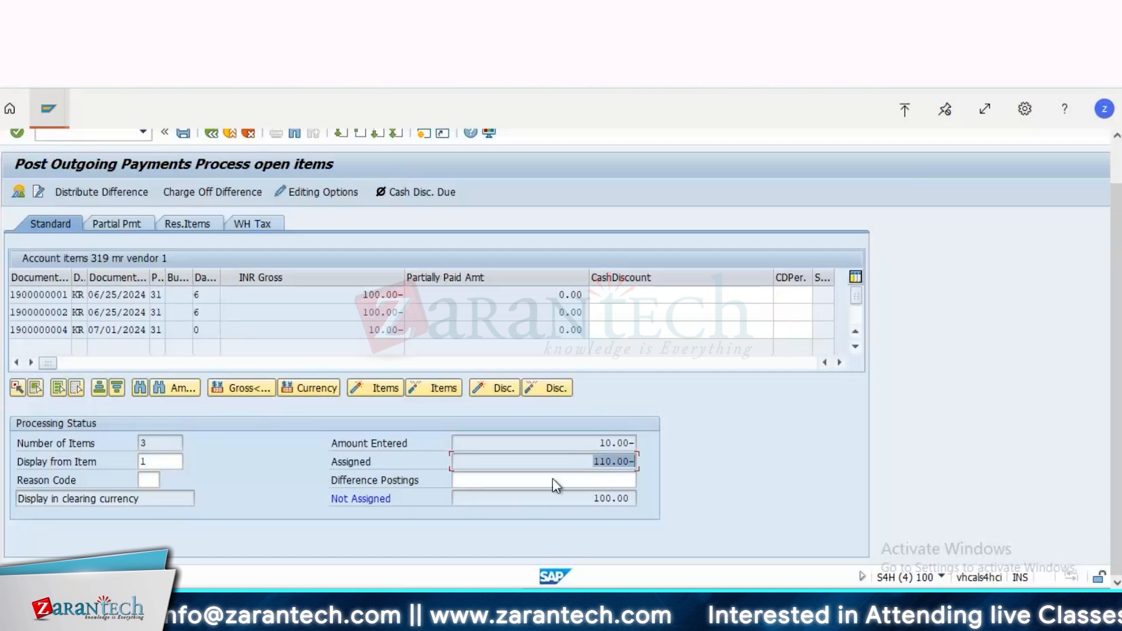
drag(592, 443, 678, 447)
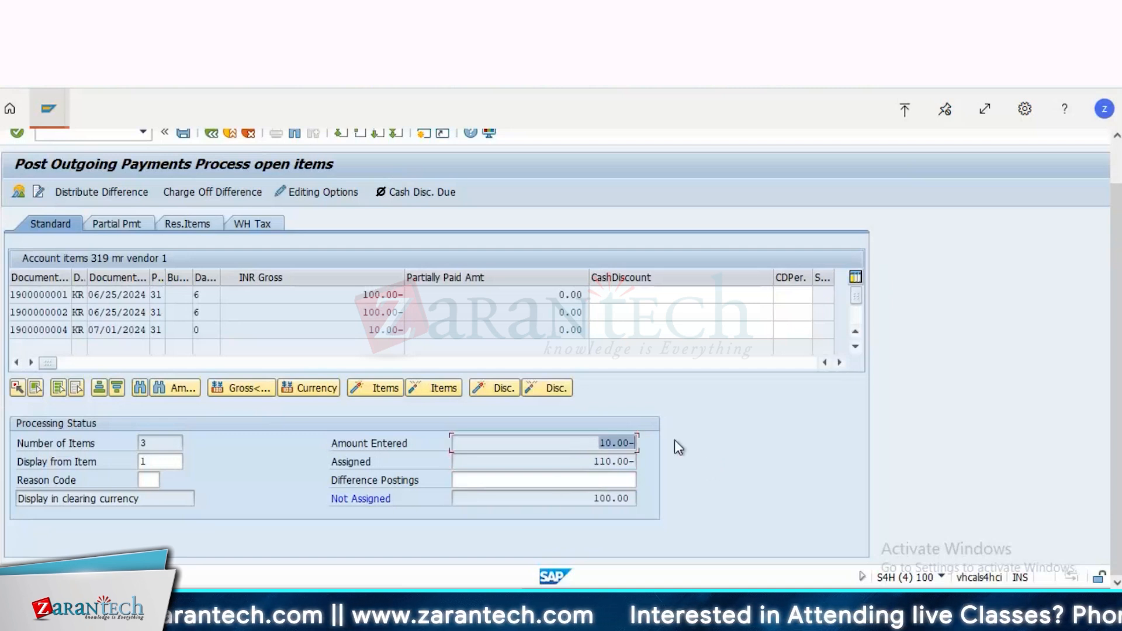
click(386, 330)
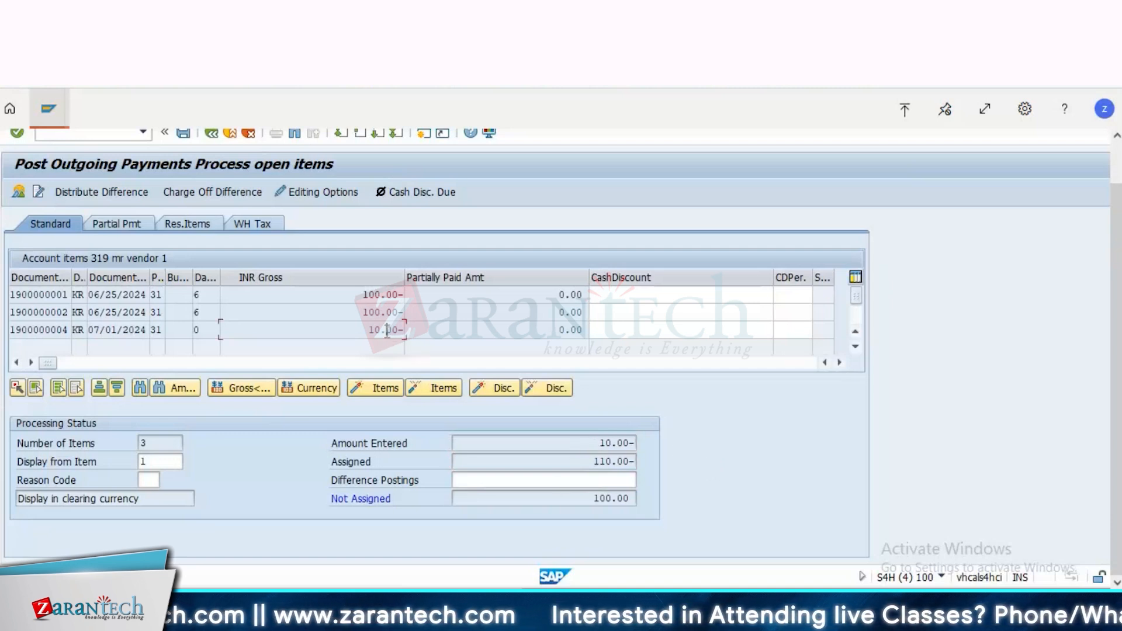
double_click(374, 331)
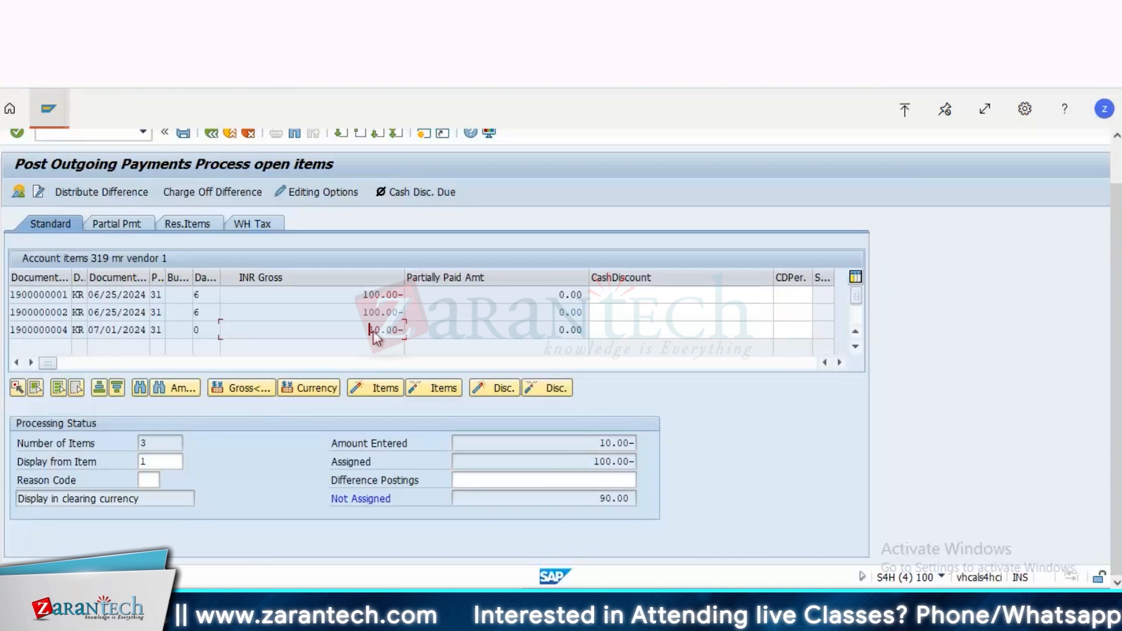
double_click(368, 311)
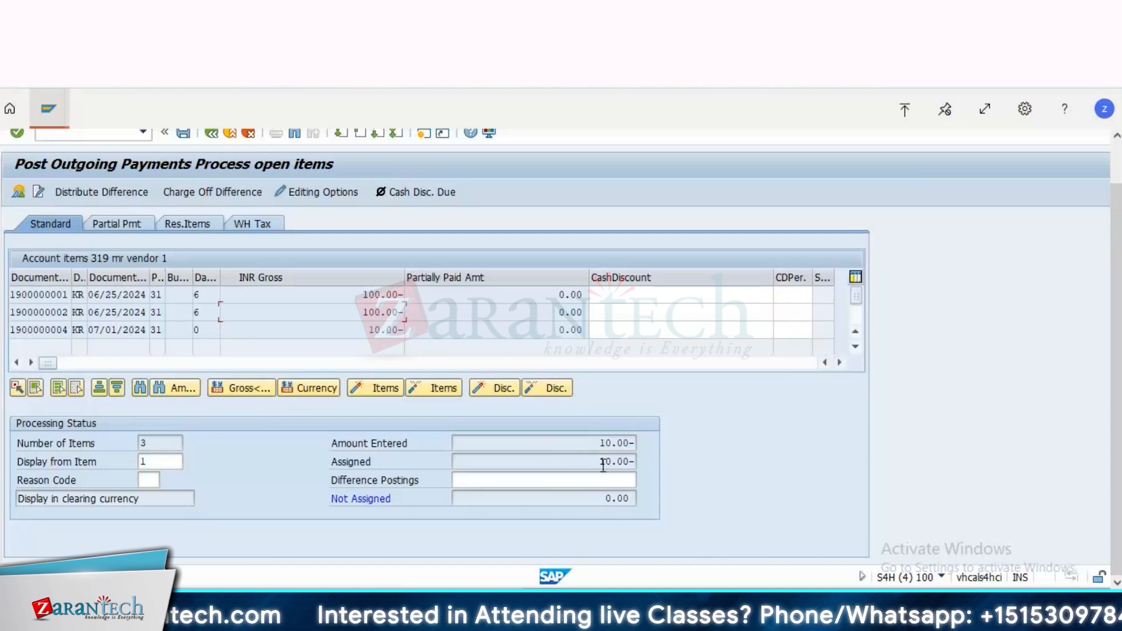
drag(603, 465, 692, 464)
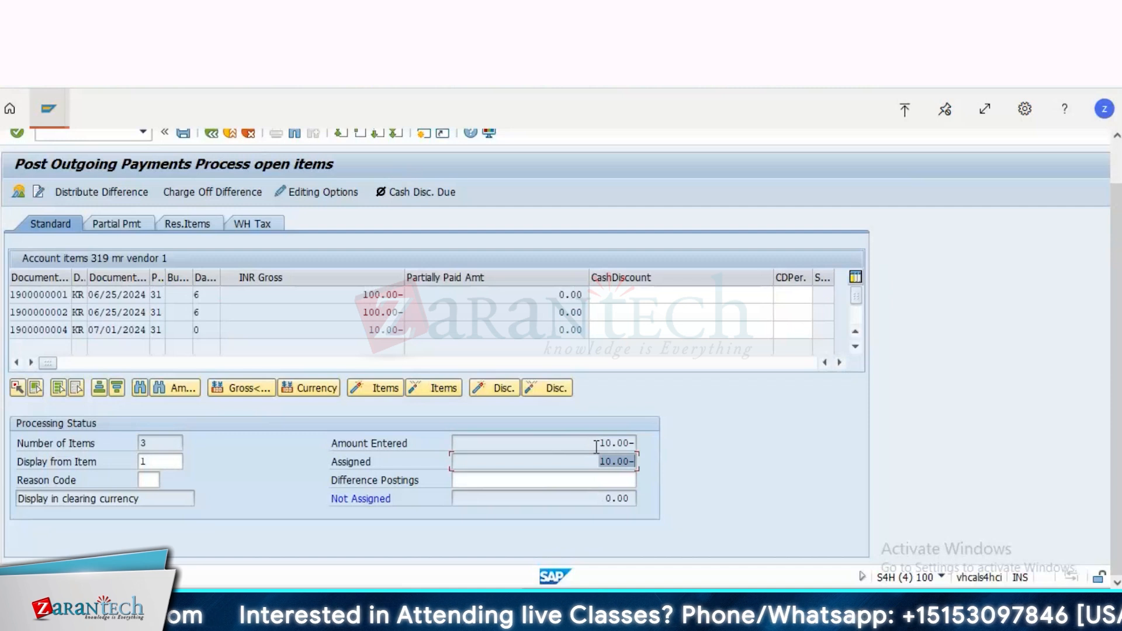
drag(596, 447, 692, 450)
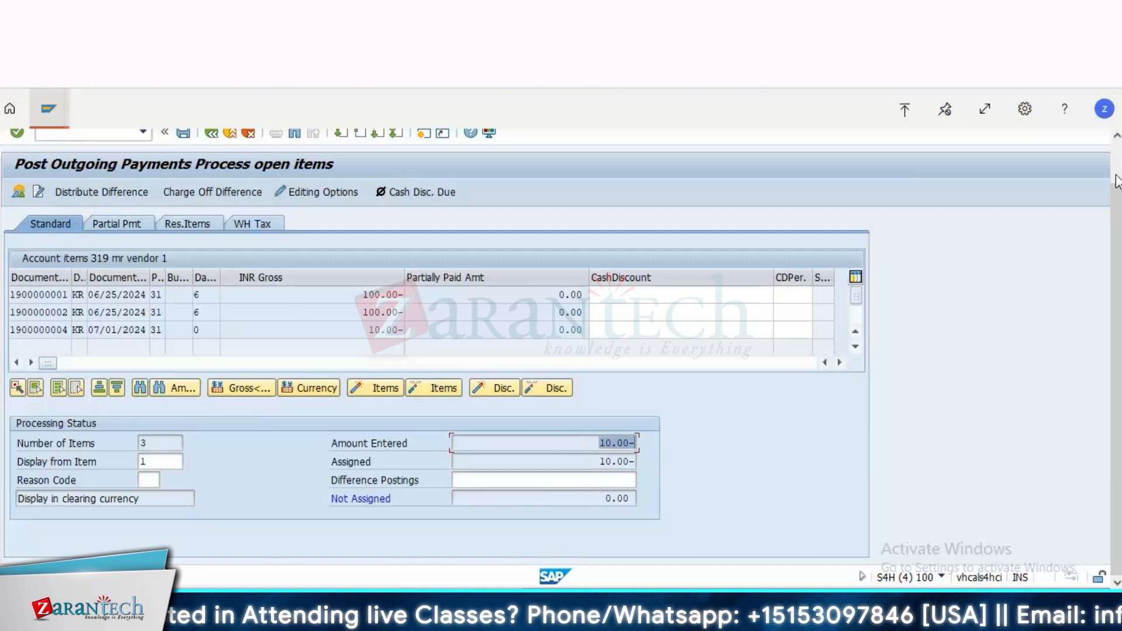
Step: Simulate the outgoing payment and its general ledger view, and examine the domestic payables line's profit center
scroll(1118, 180, up, 2)
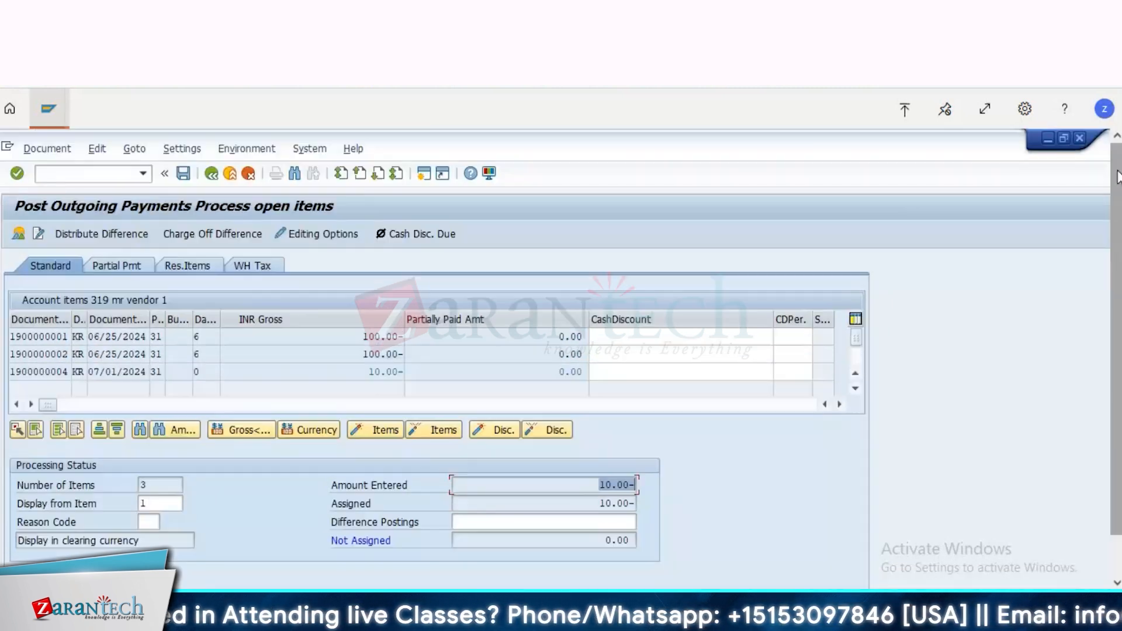
click(41, 150)
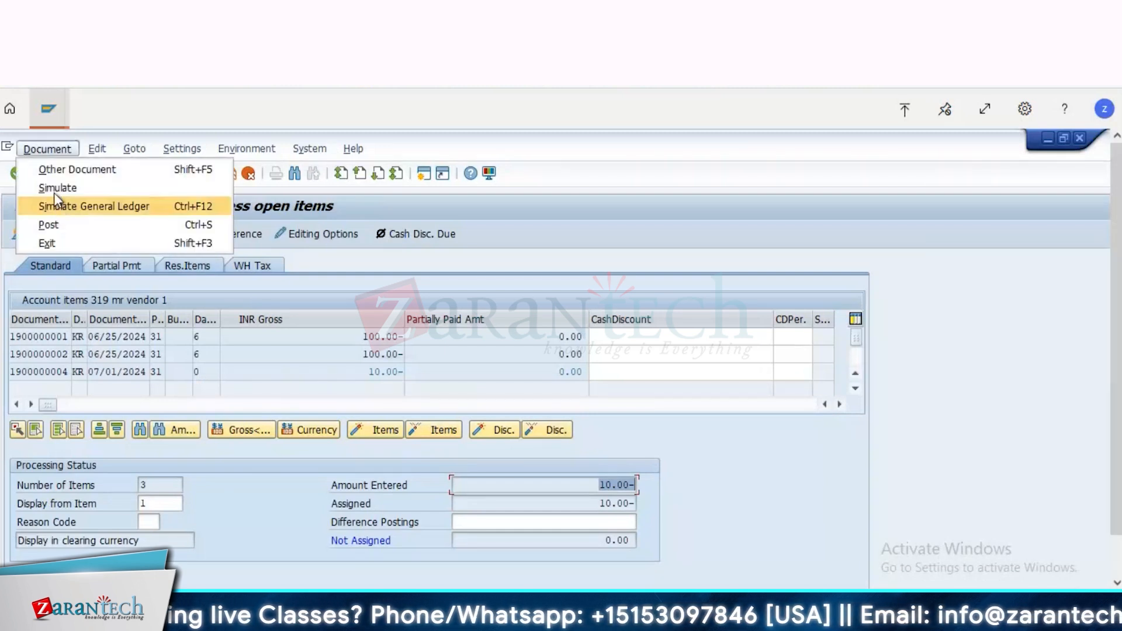
click(54, 190)
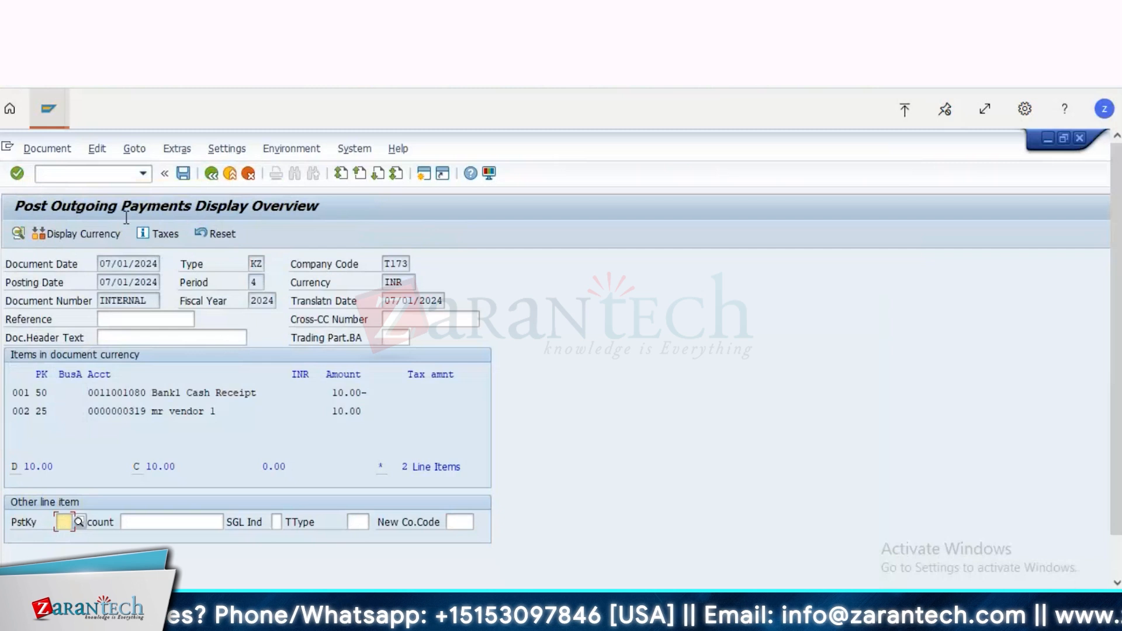
click(47, 149)
click(83, 242)
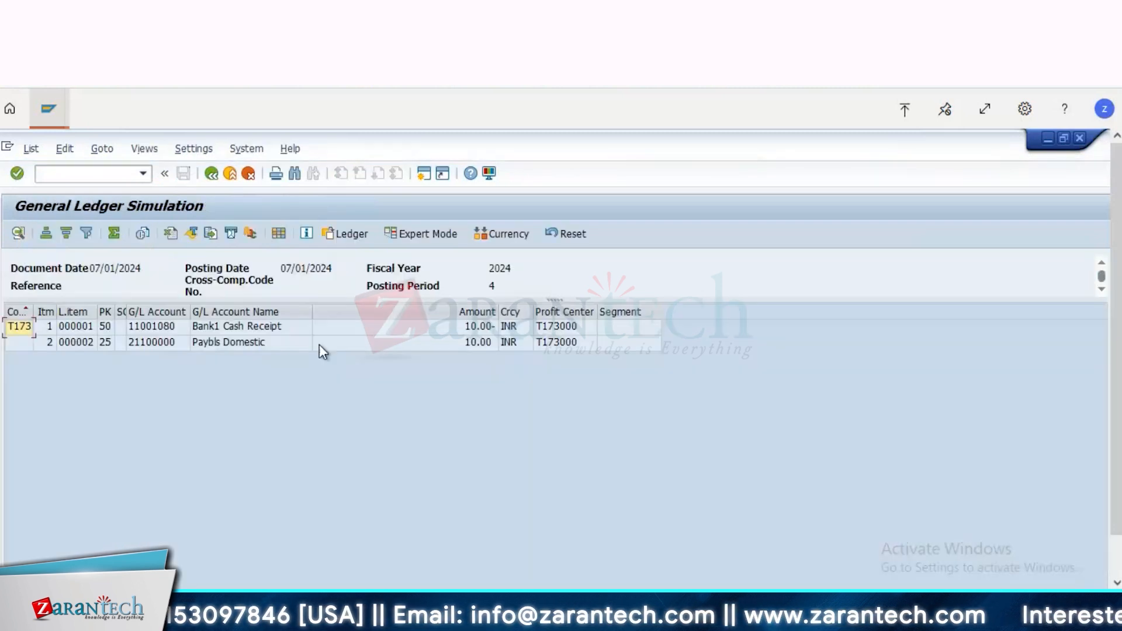
click(555, 344)
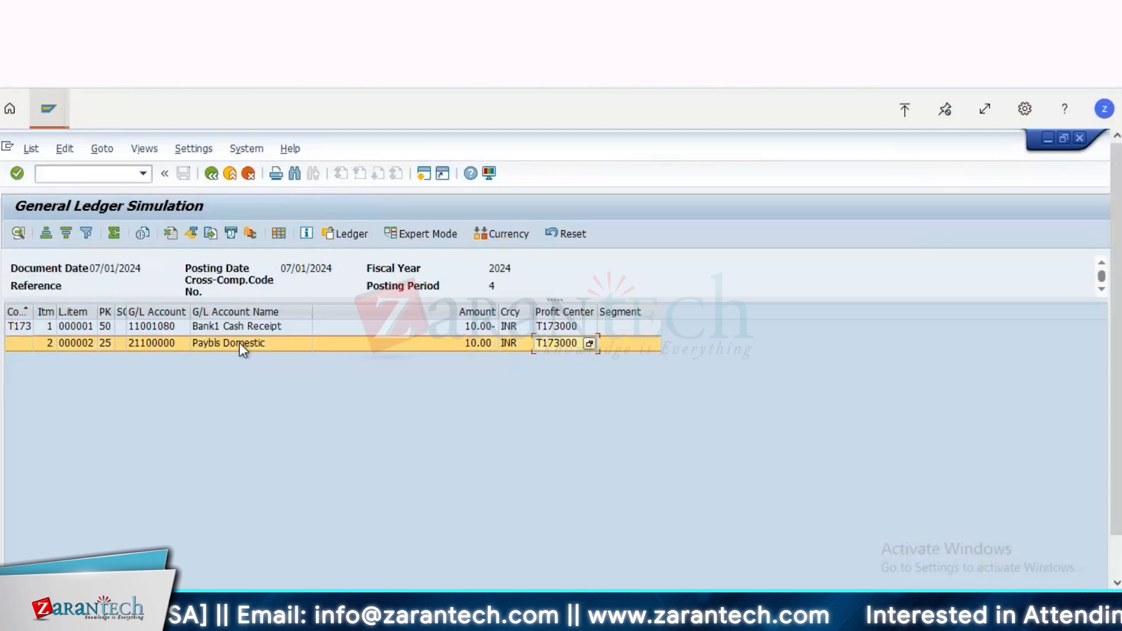
click(240, 343)
click(581, 345)
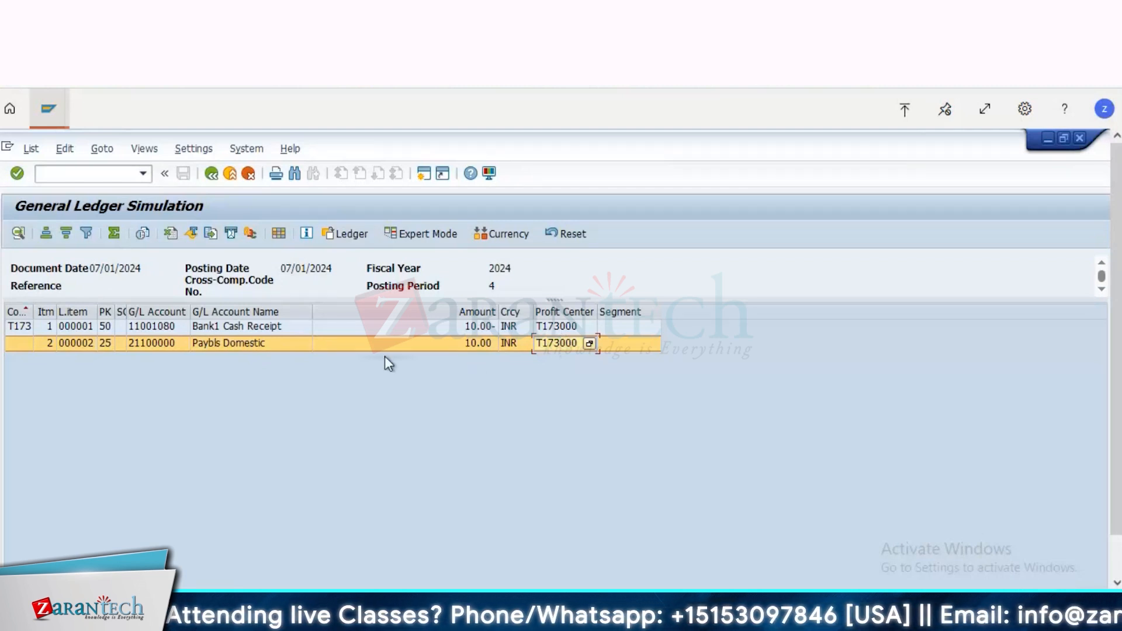
Step: Inspect the document splitting simulation in expert mode, expanding the payables item's inheritance via clearing
click(409, 234)
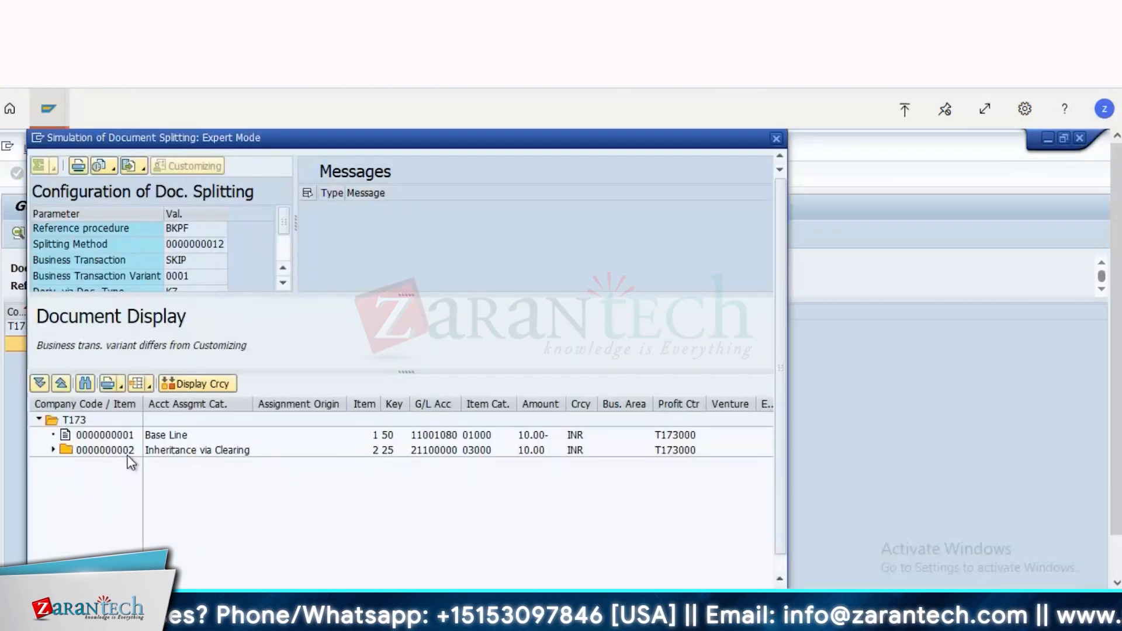
click(178, 450)
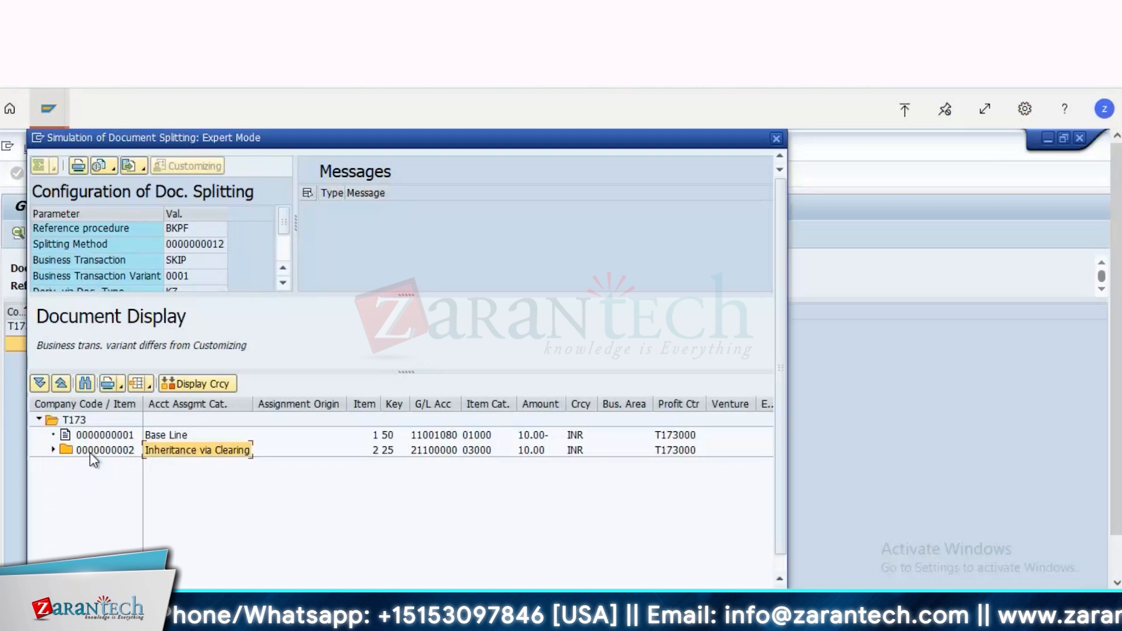
click(54, 450)
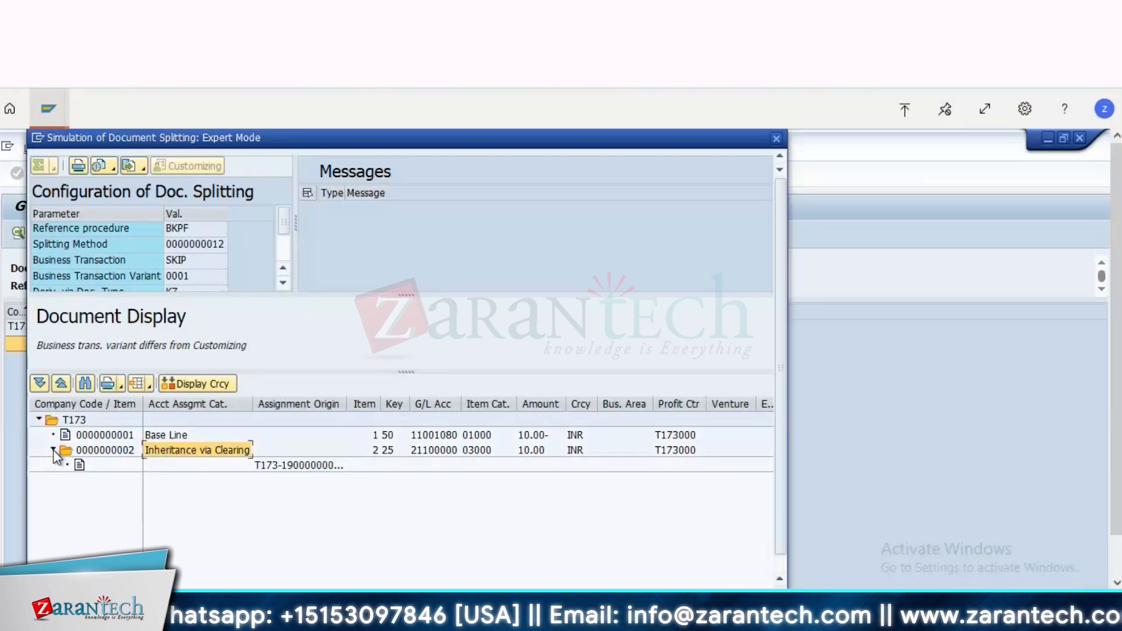
click(776, 138)
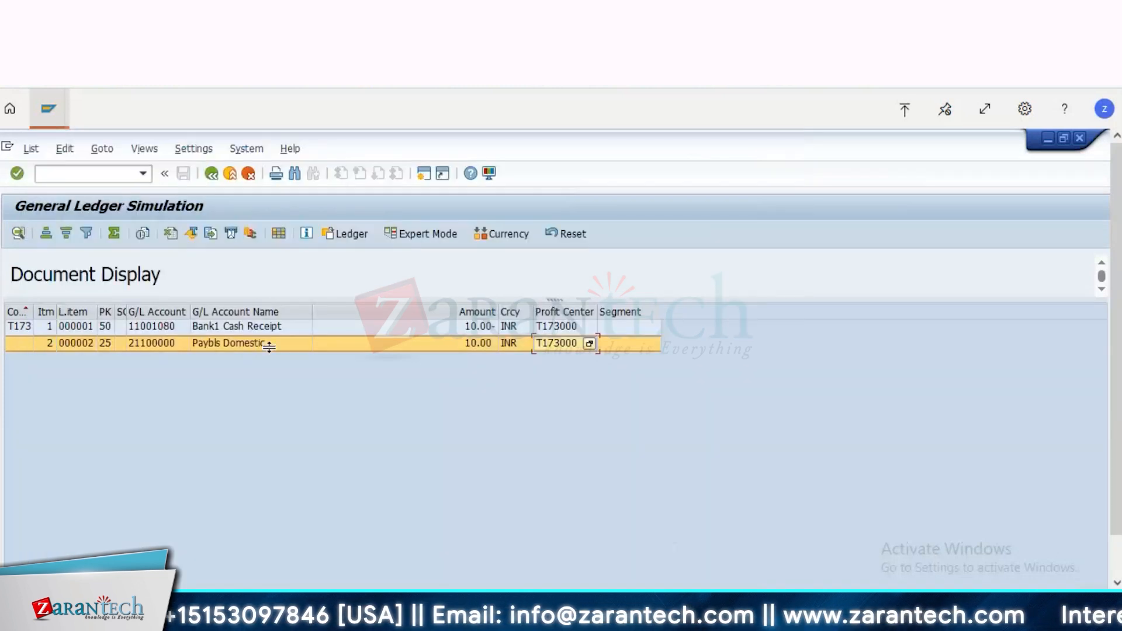
Step: Leave the general ledger simulation and post the outgoing payment
click(212, 174)
click(40, 150)
click(50, 222)
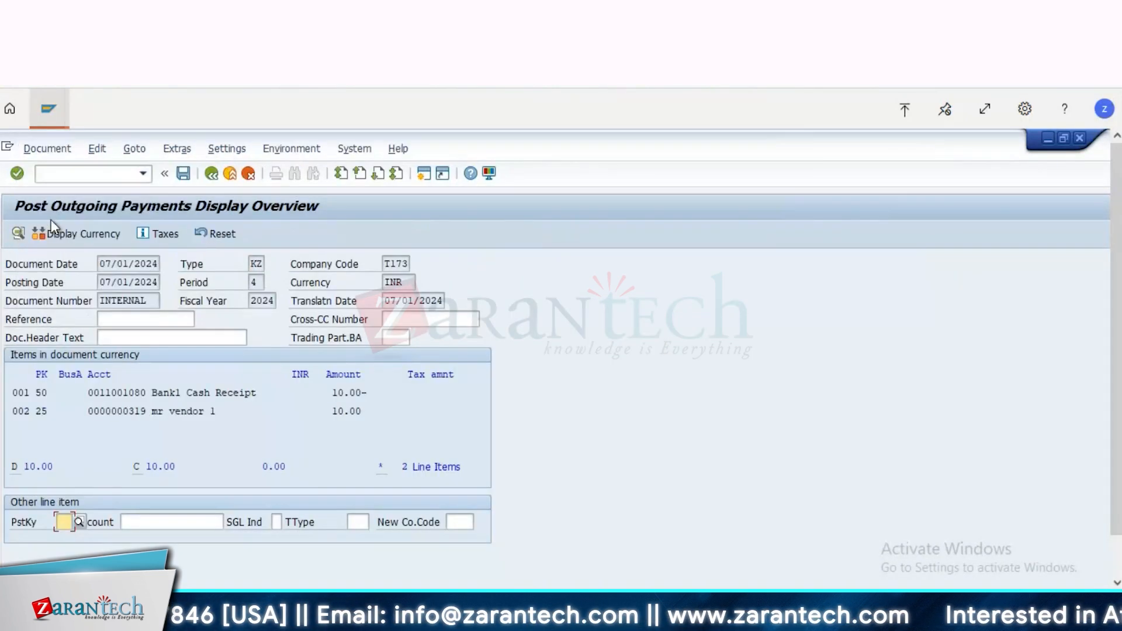
click(184, 175)
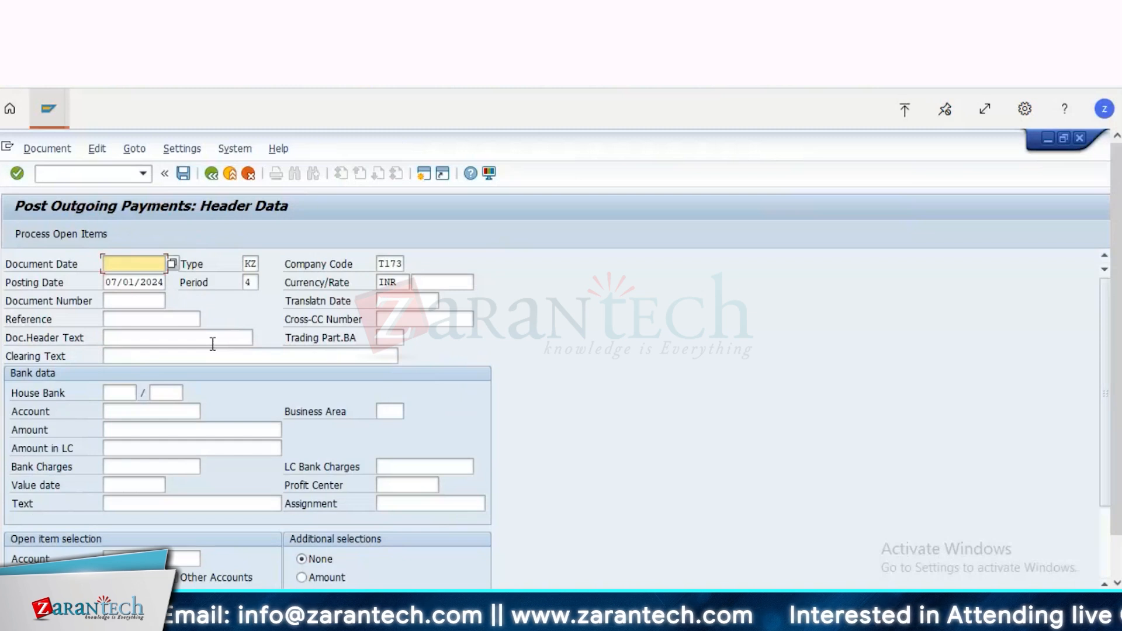
Step: Start transaction FBL1N in a new session and display the paid vendor's open items in company code T173
click(423, 174)
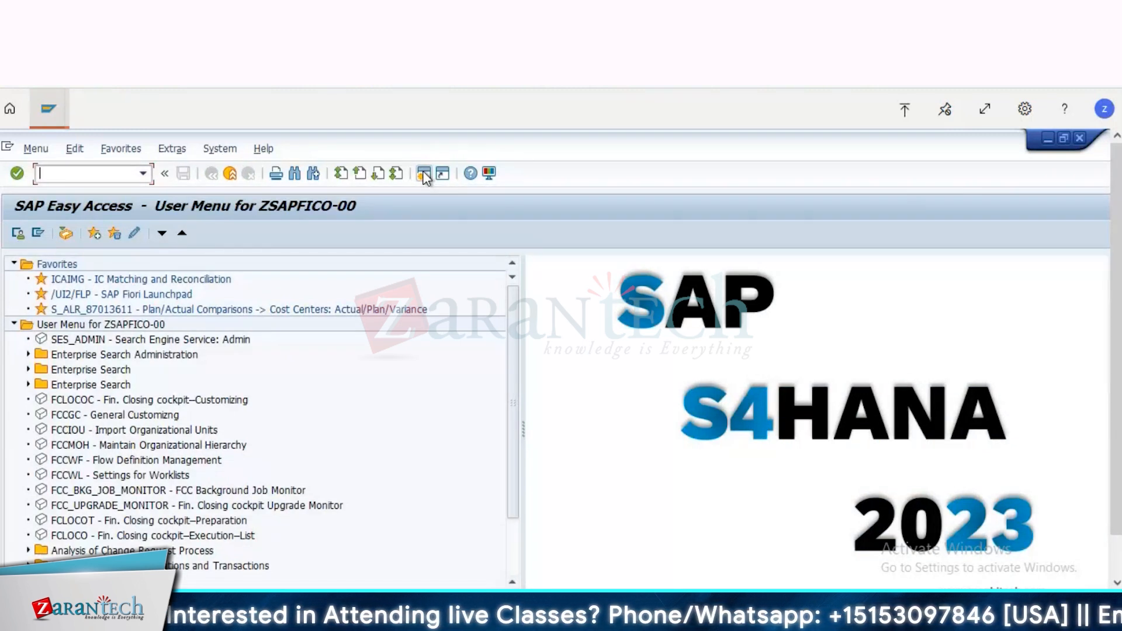
text(fbl1n)
key(Return)
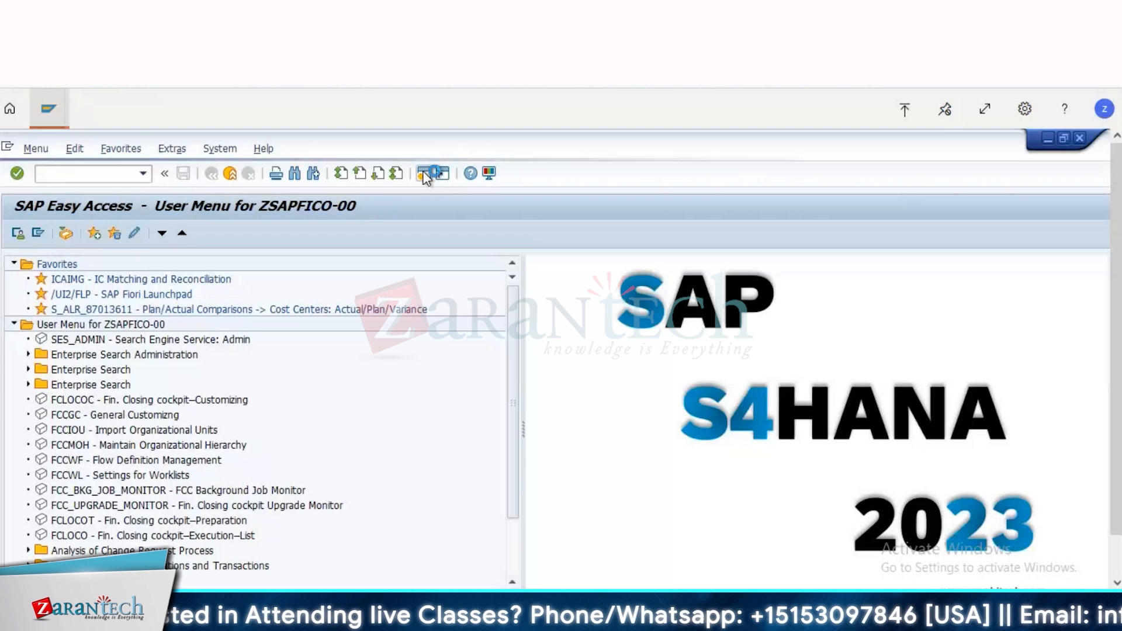
text(31)
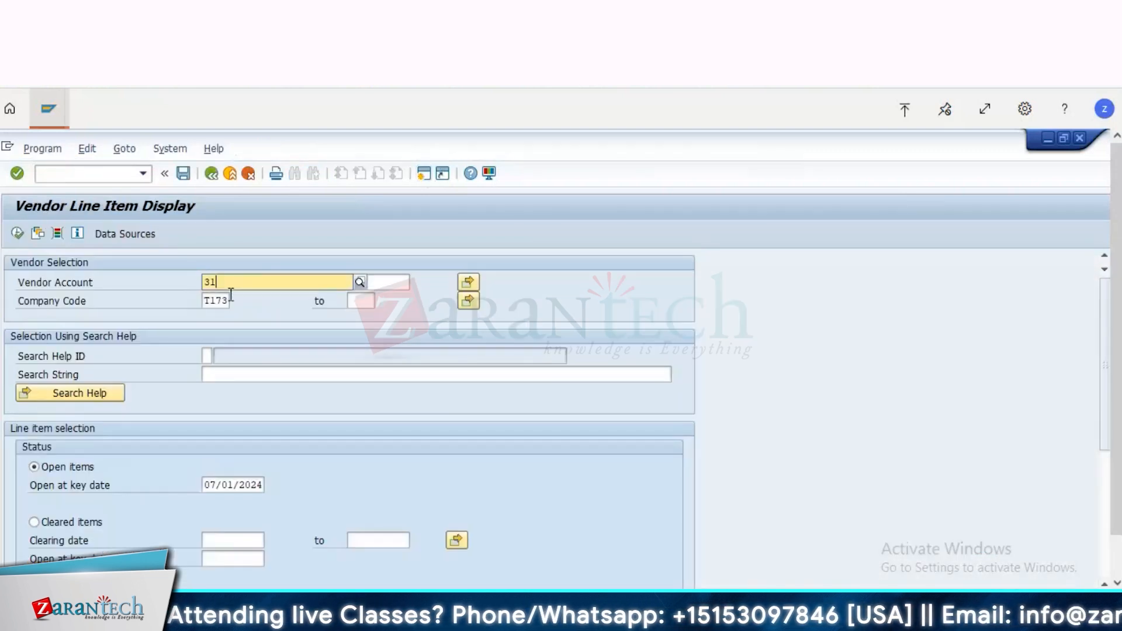
text(9)
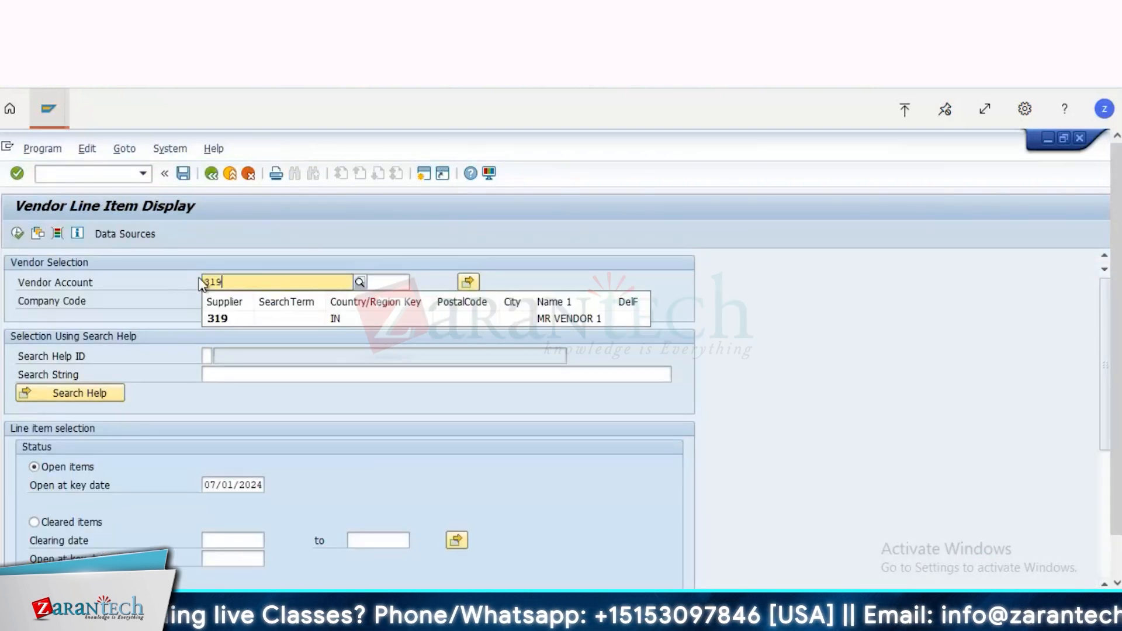
click(18, 235)
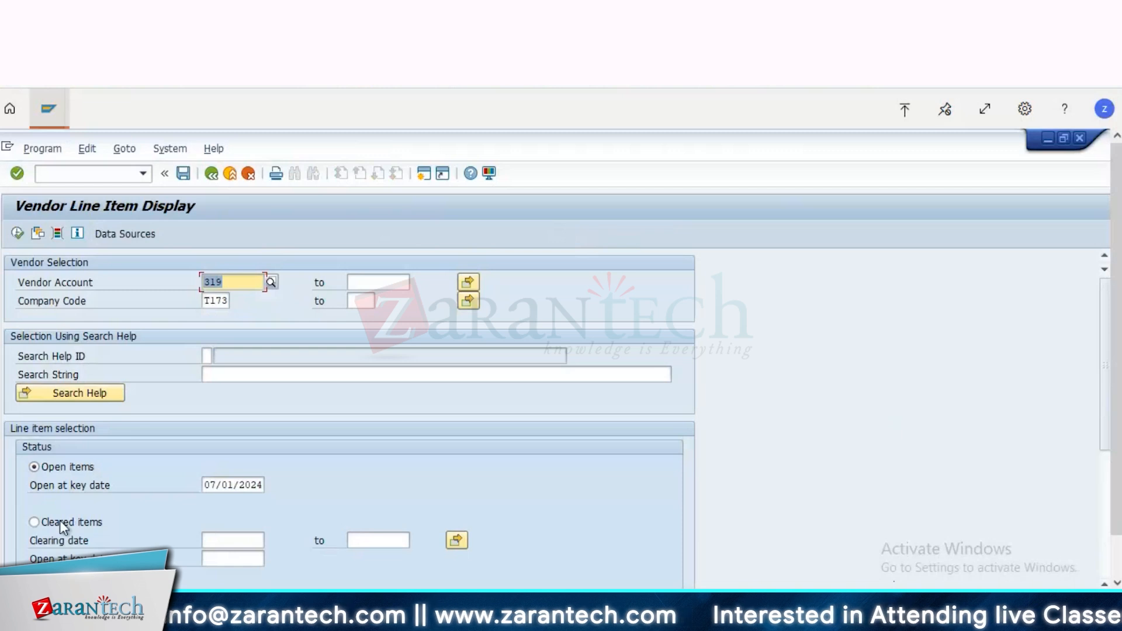
Step: List the vendor's cleared items in company code T173 and display the line item of the 10.00 INR payment
click(59, 521)
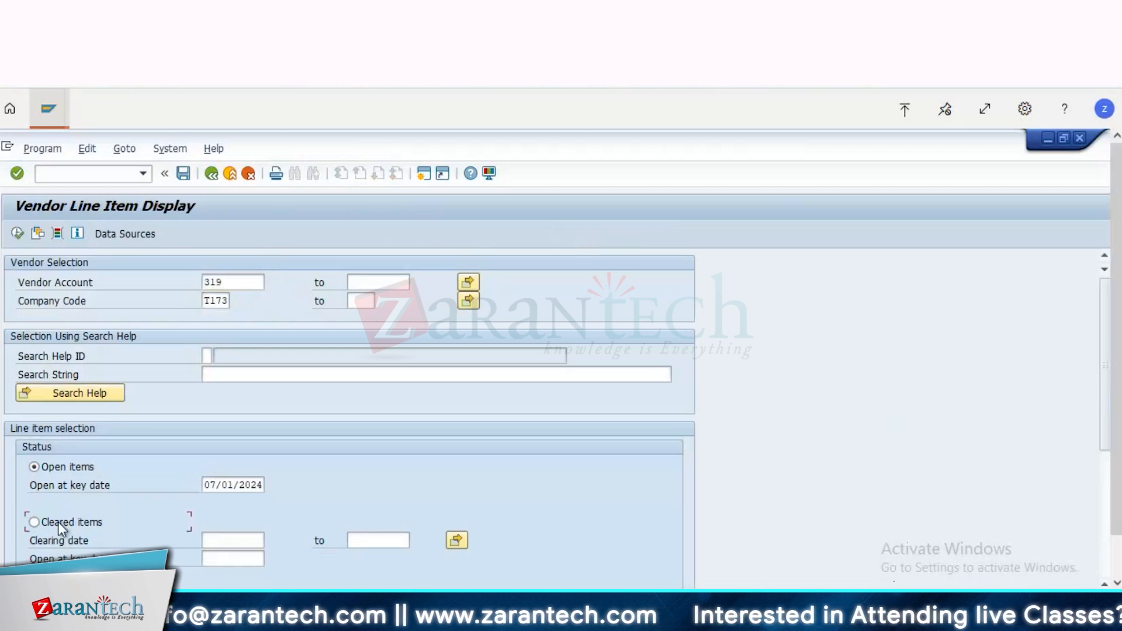
click(15, 234)
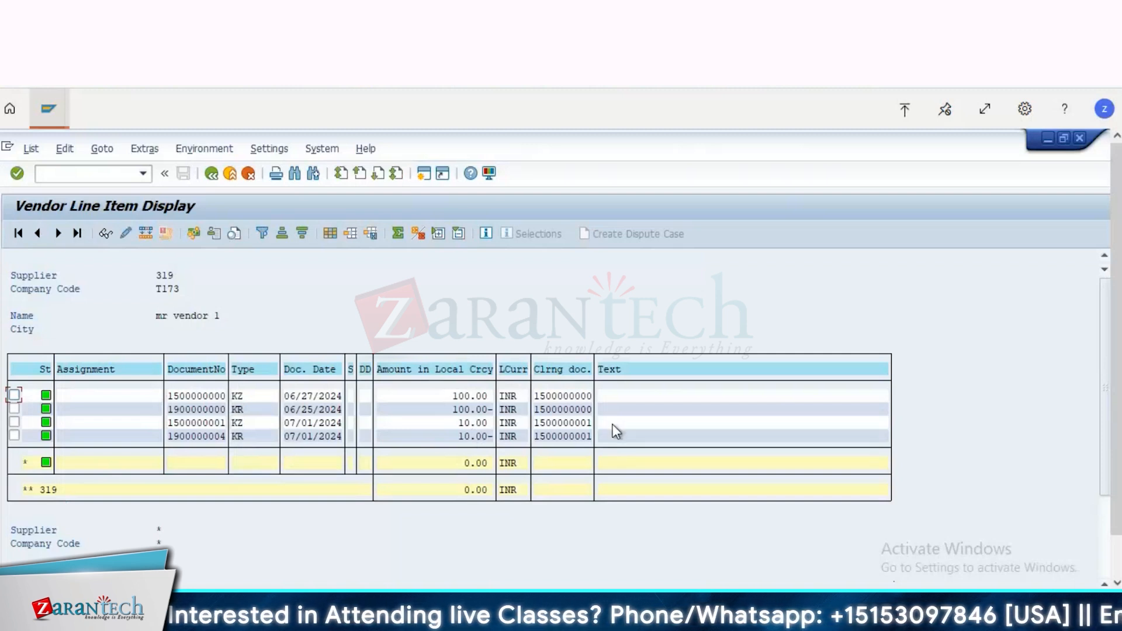
click(571, 423)
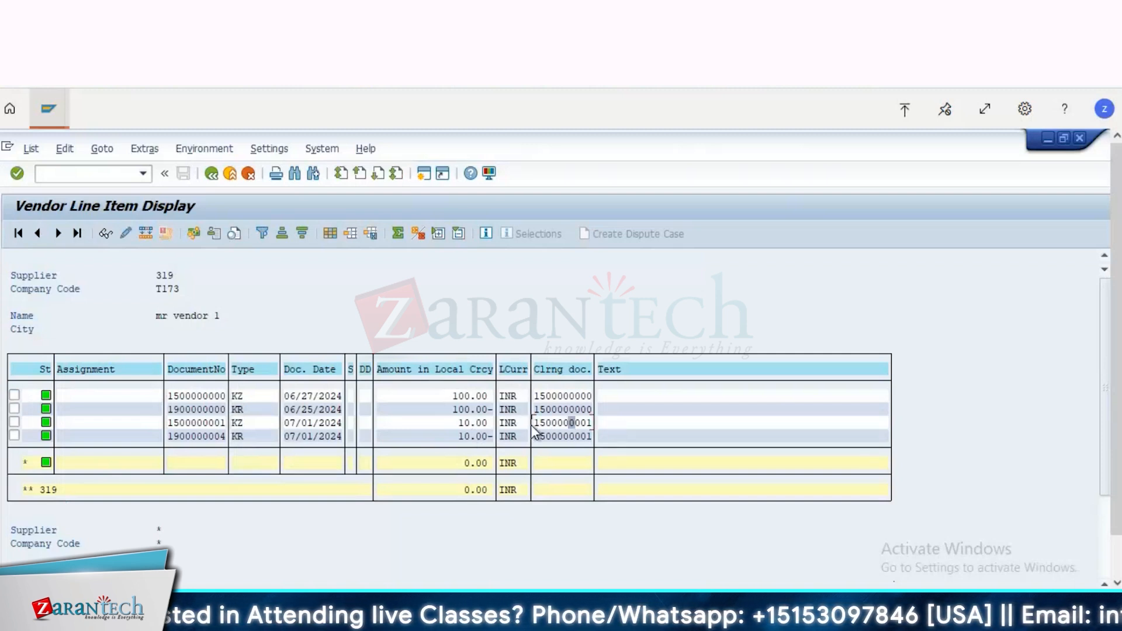
double_click(563, 421)
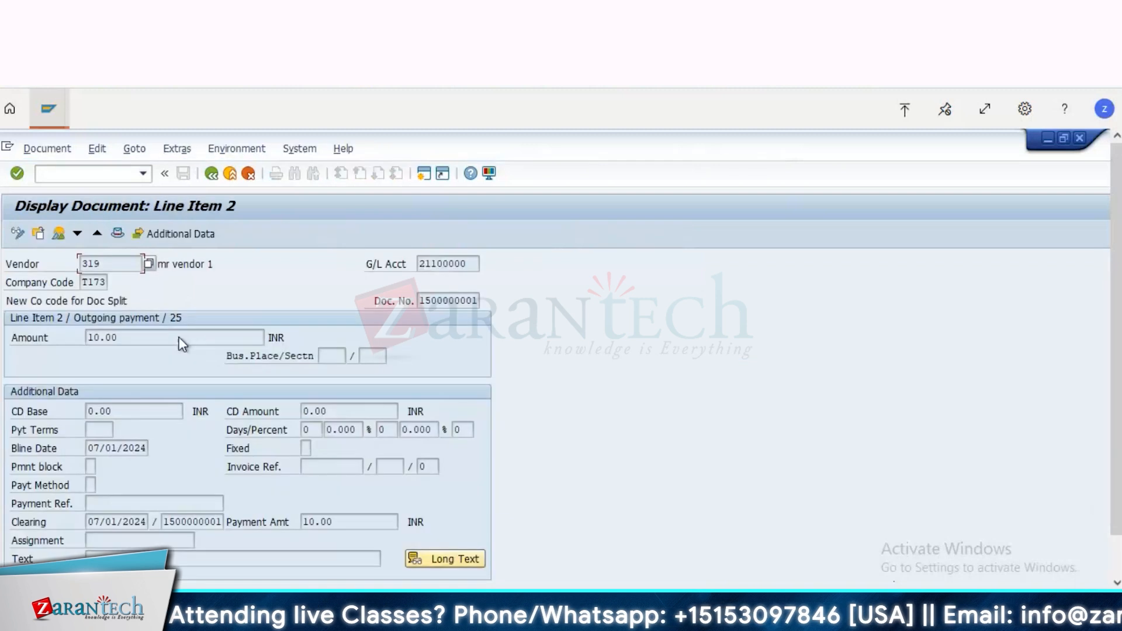
Step: Show the payment document's data entry view and examine the profit center on its bank and domestic payables lines
click(49, 151)
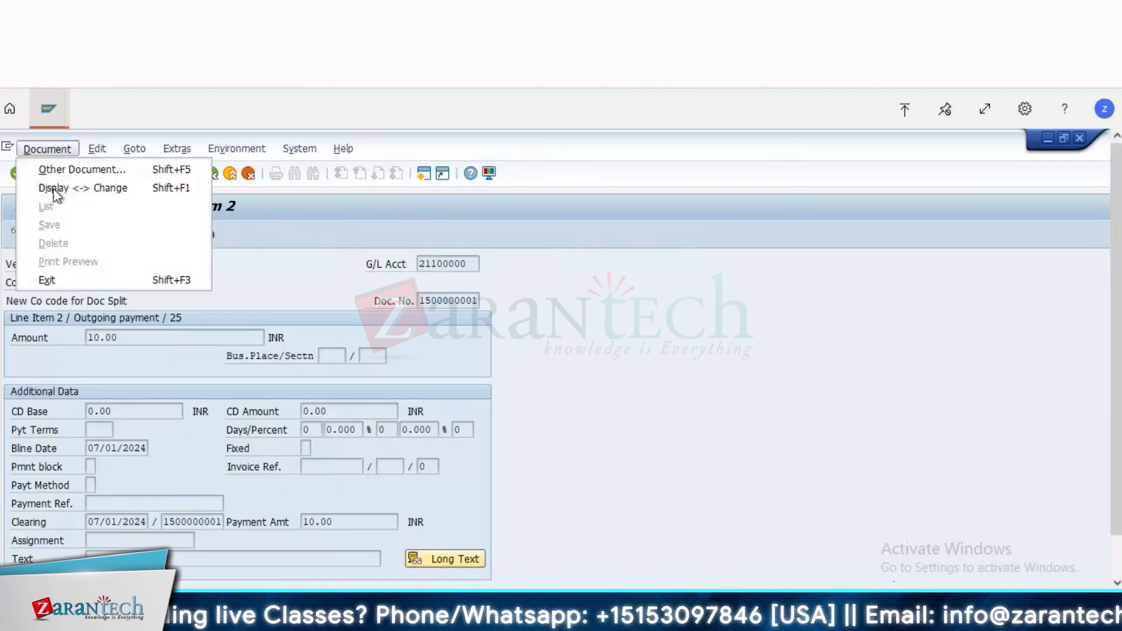
click(86, 265)
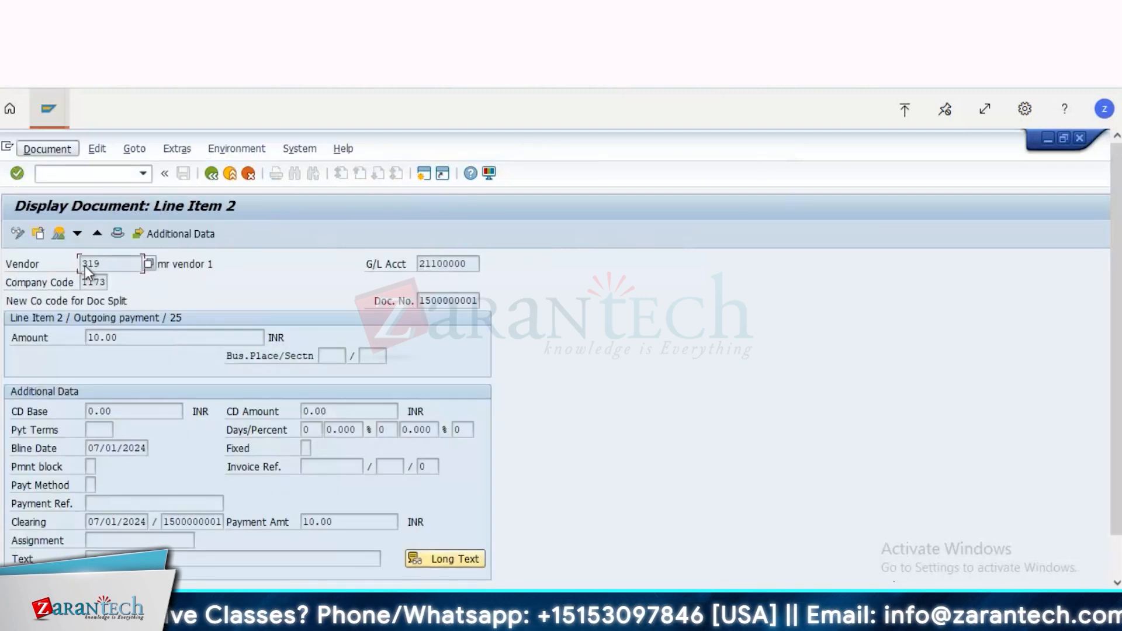
click(57, 234)
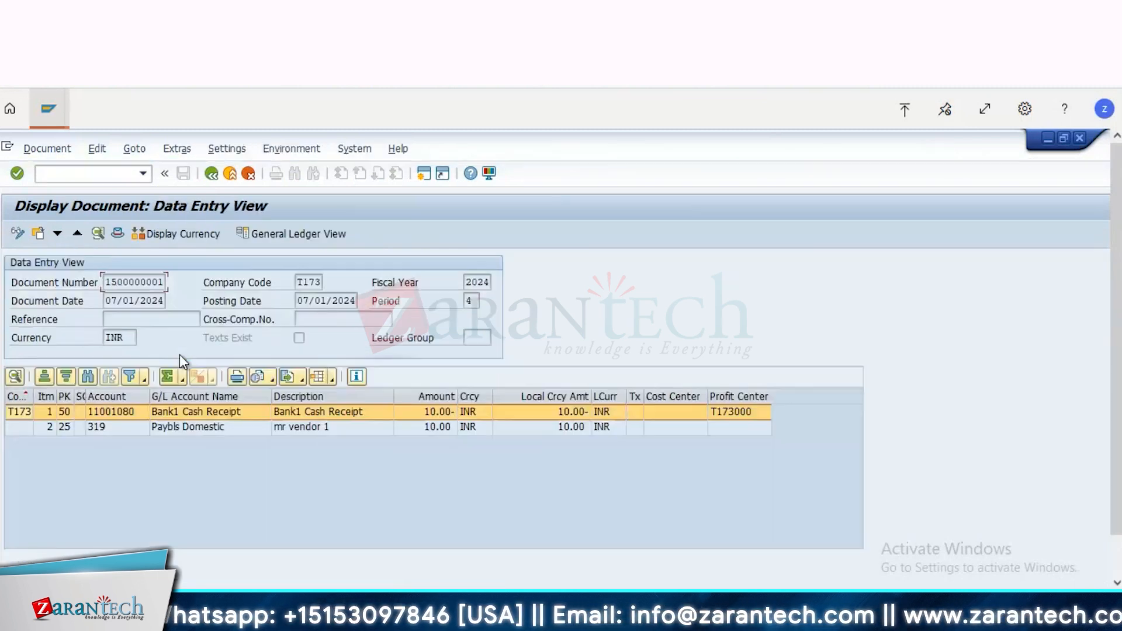
click(214, 433)
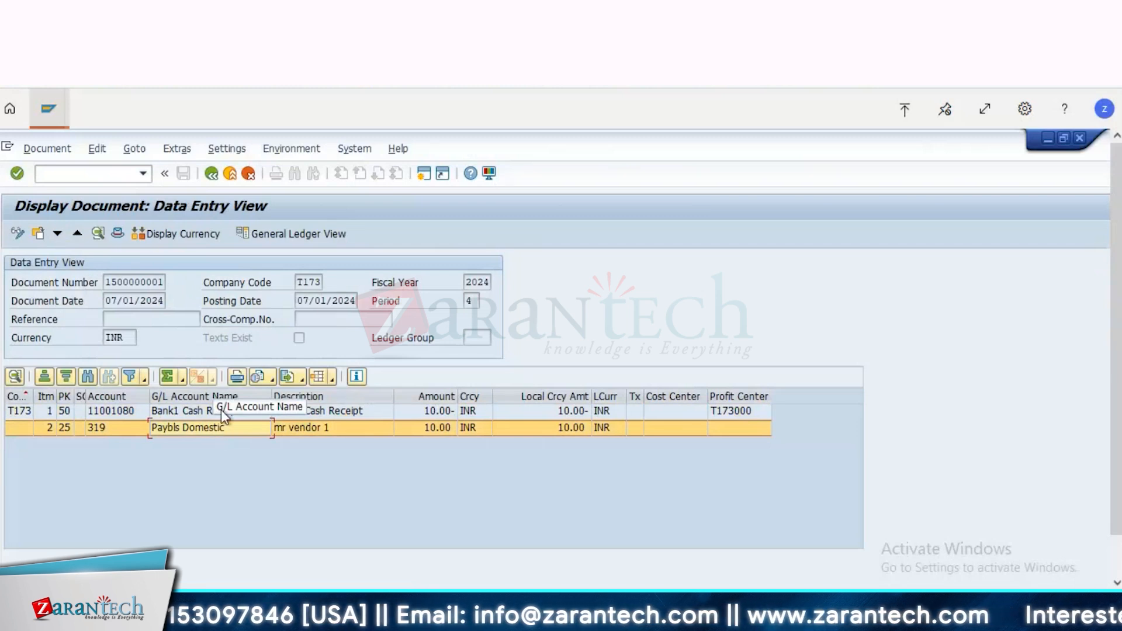
click(220, 410)
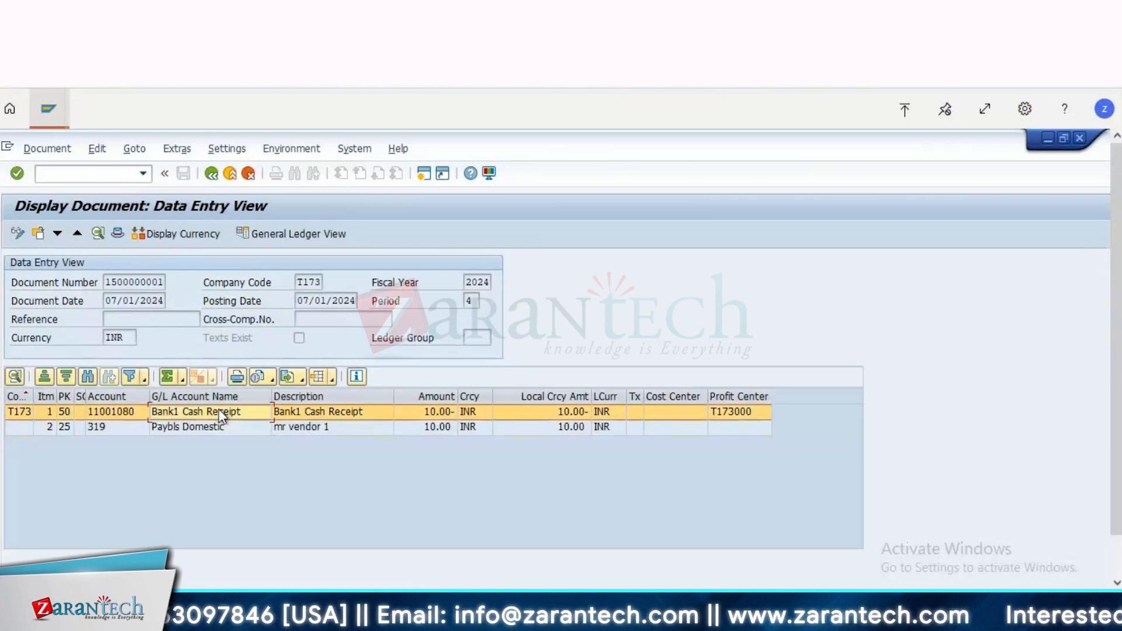
Step: Return to the line item selection and list the vendor's open items instead
click(211, 173)
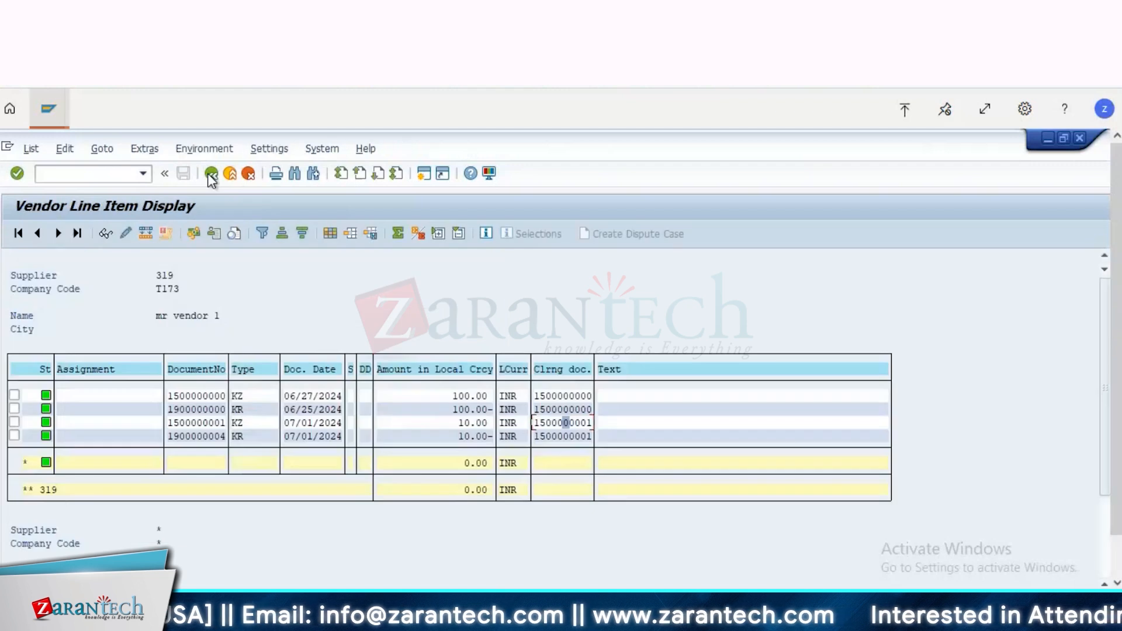
click(209, 174)
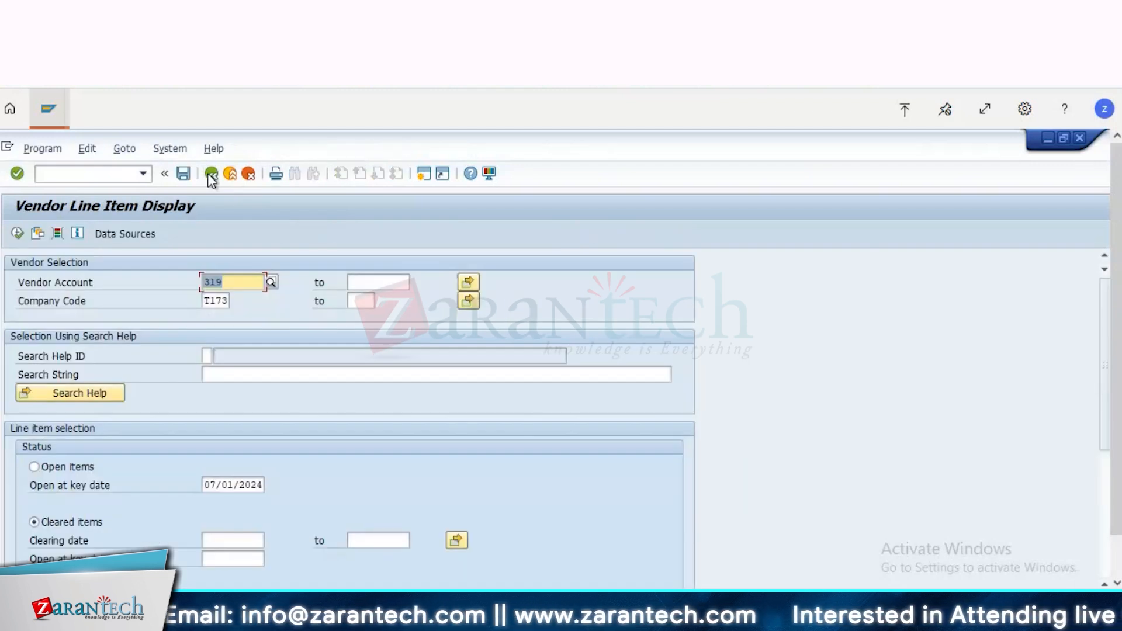
click(43, 466)
click(17, 233)
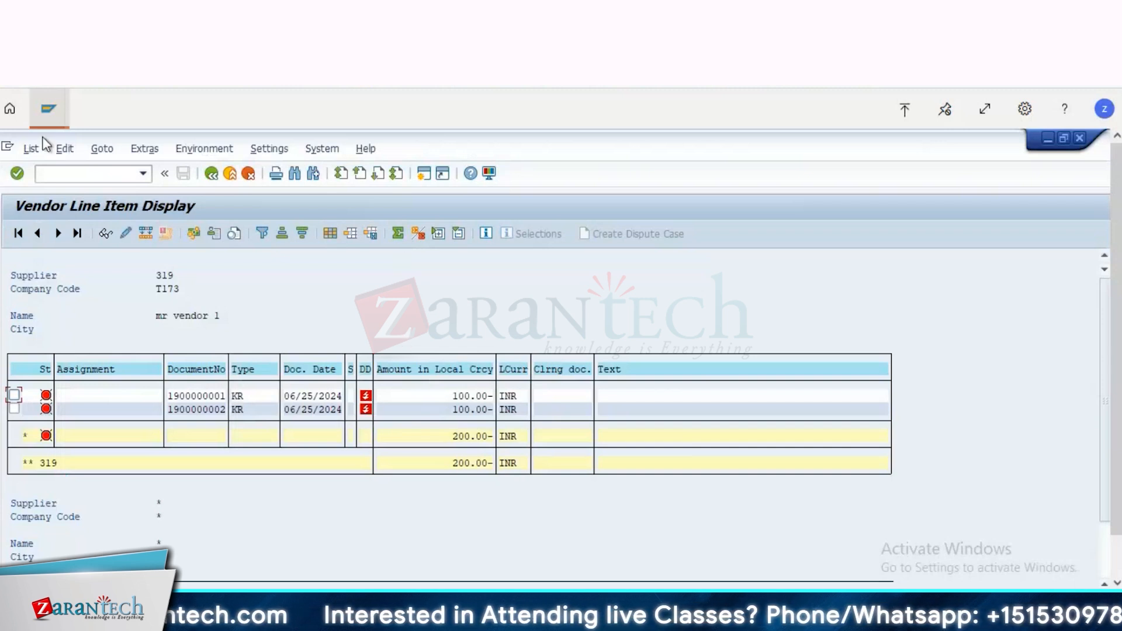
Step: Switch to the Post Outgoing Payments session and set the document date to 07/01/2024
click(48, 108)
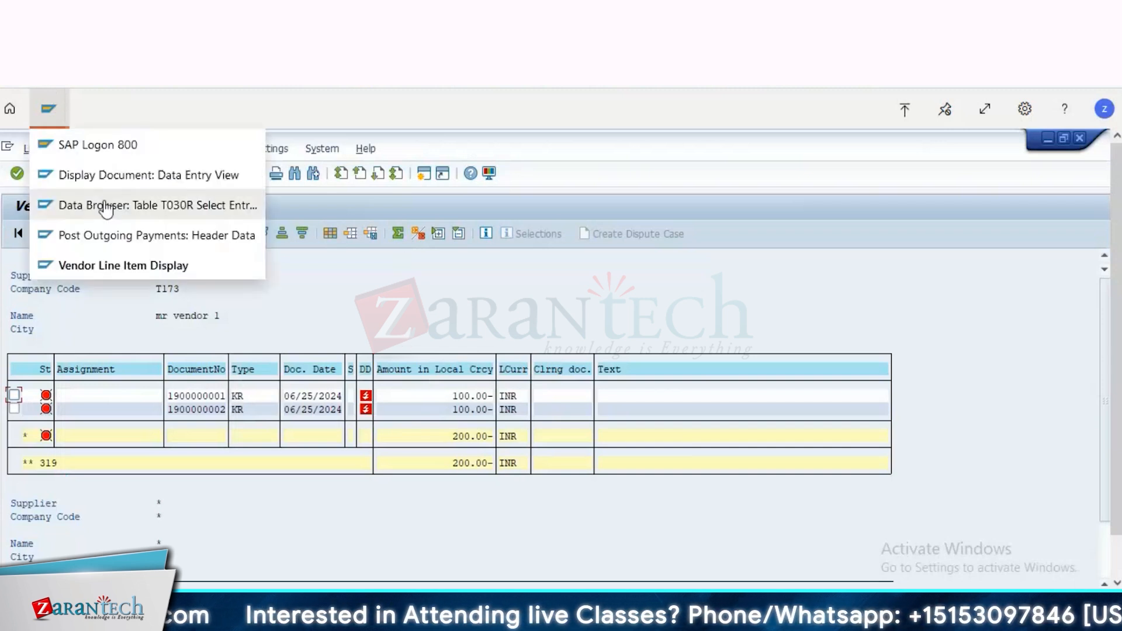
click(114, 236)
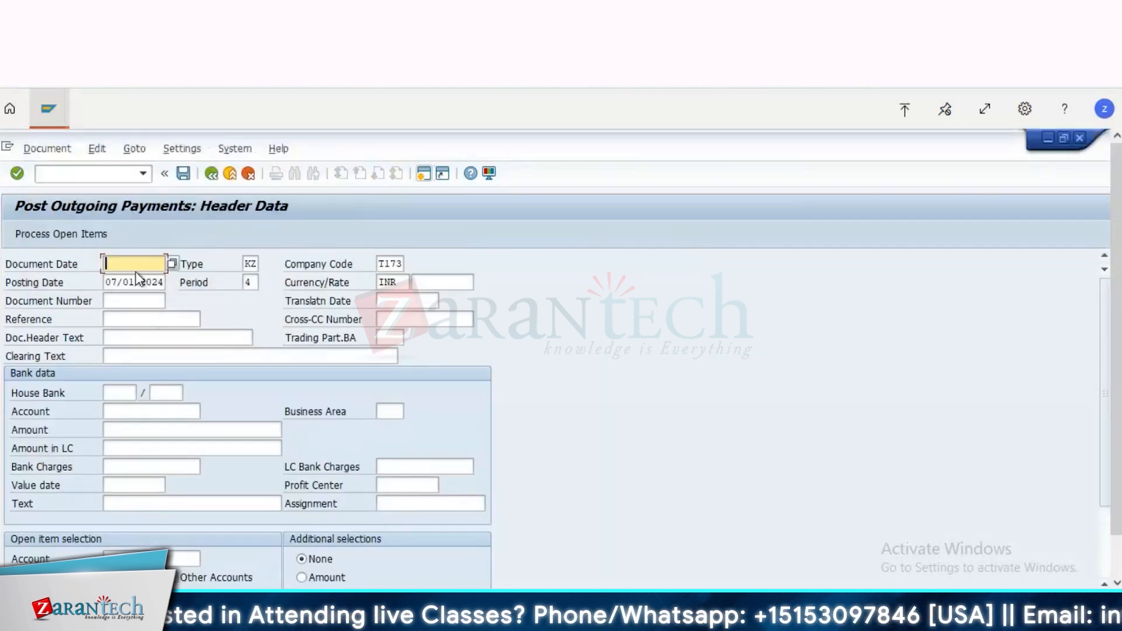
click(137, 266)
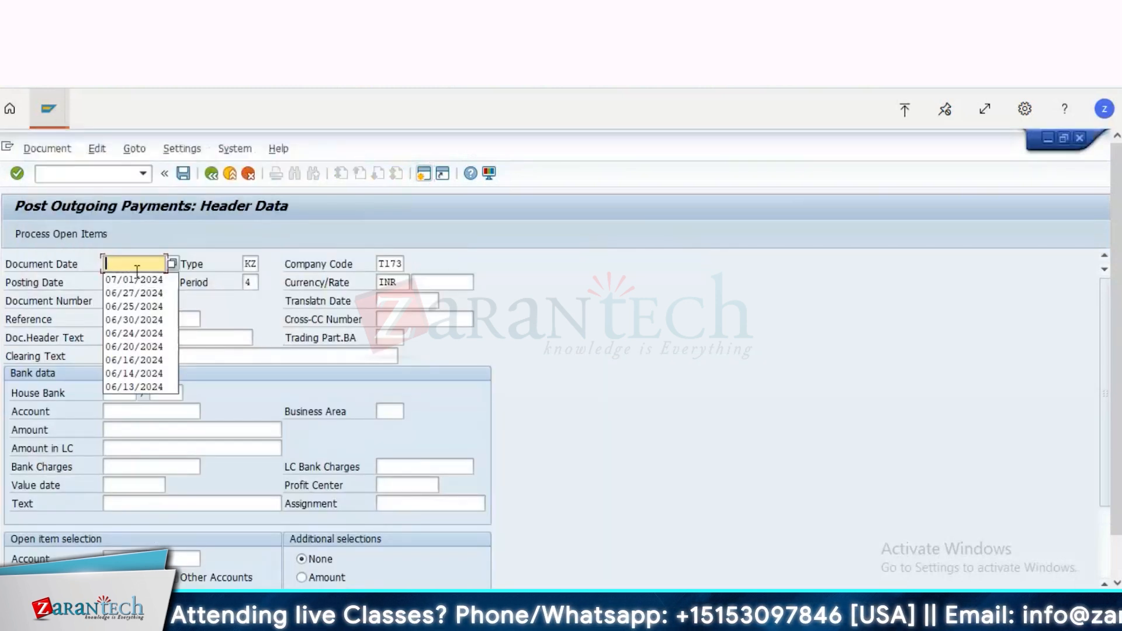
key(Down)
key(Return)
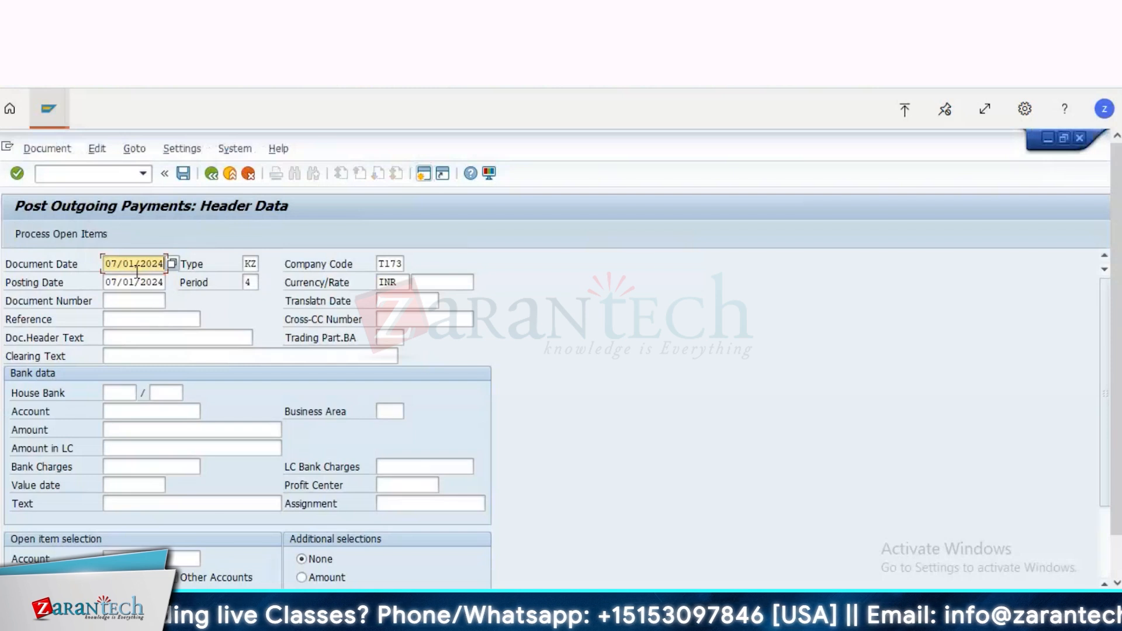
Step: Choose the Bank1 Cash Receipt account for the payment's bank data and set the amount to 90
key(Down)
key(Down)
key(Down)
key(Down)
key(Down)
key(Down)
key(Down)
key(Down)
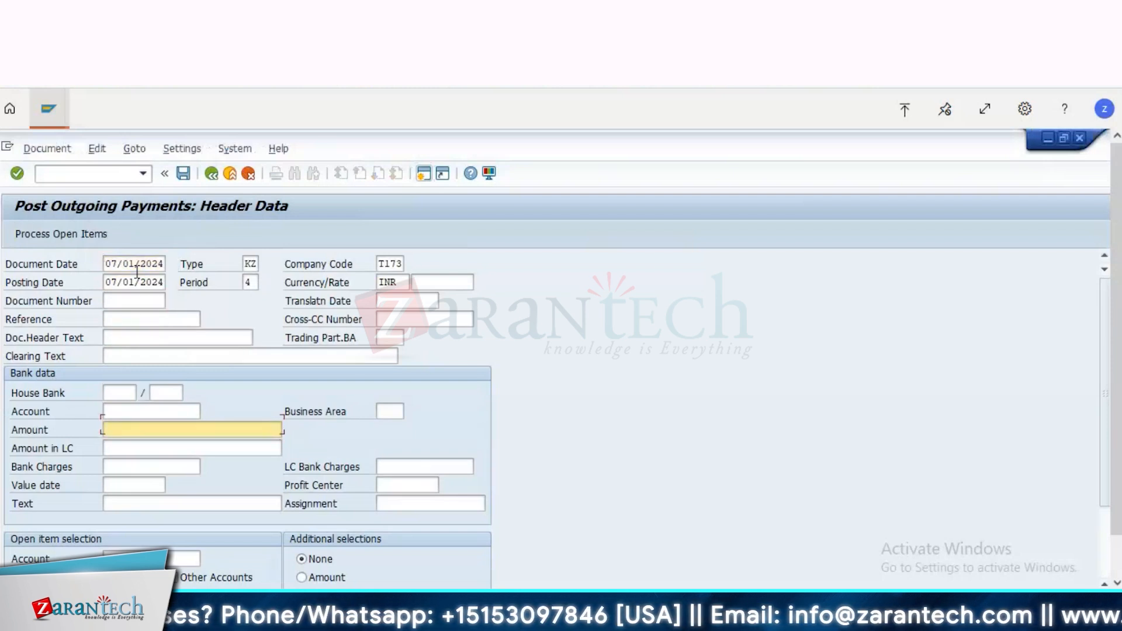
key(Up)
key(BackSpace)
key(Down)
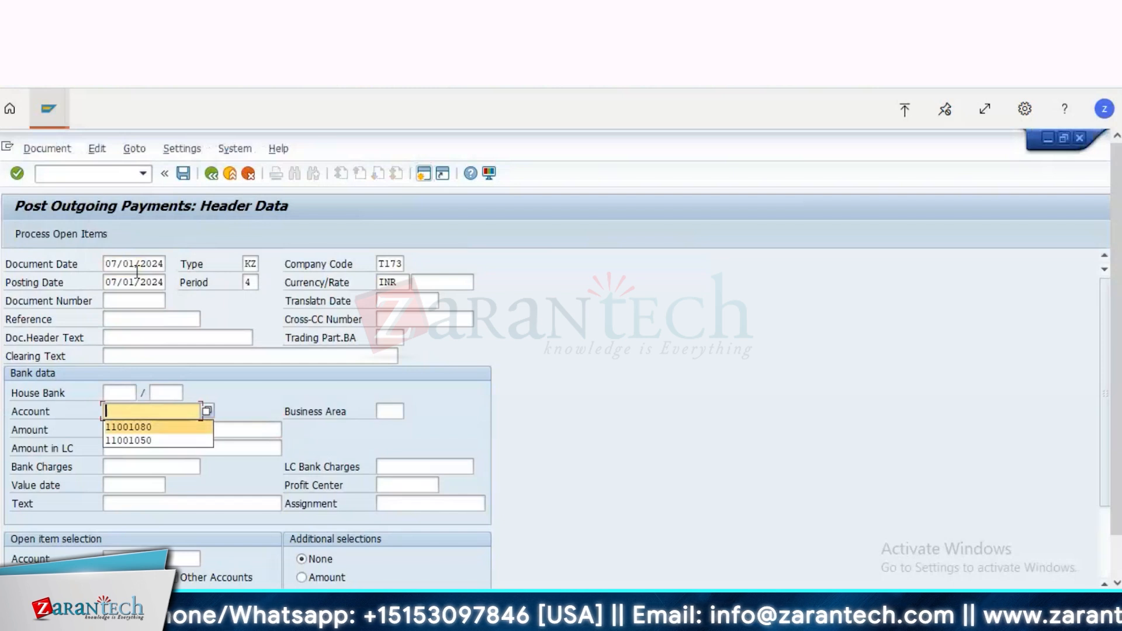
key(Return)
key(Down)
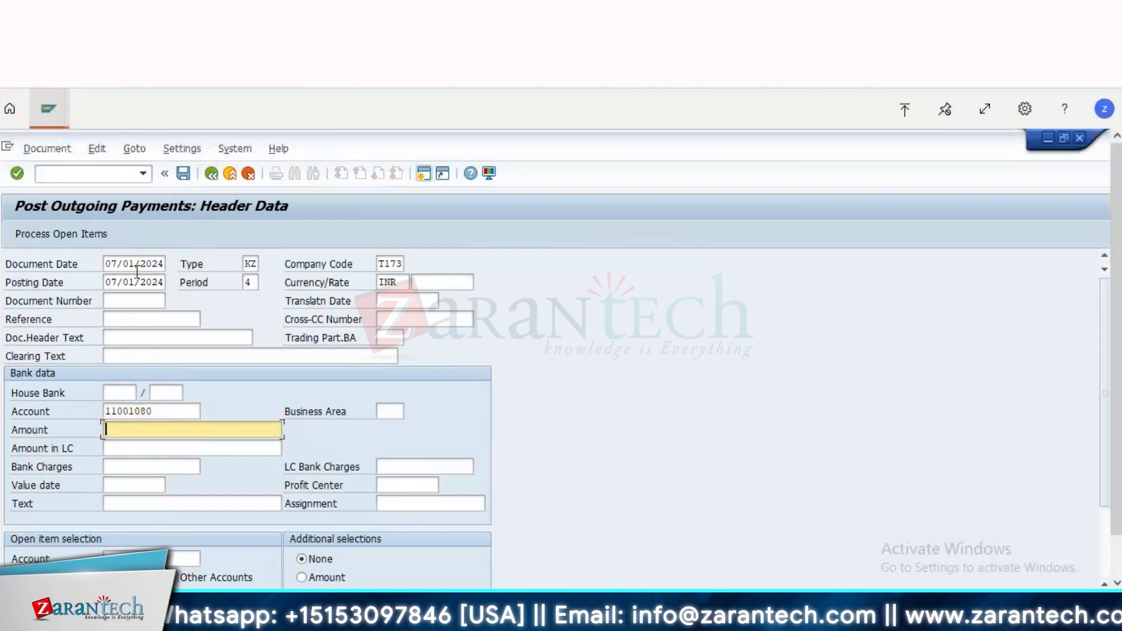
text(90)
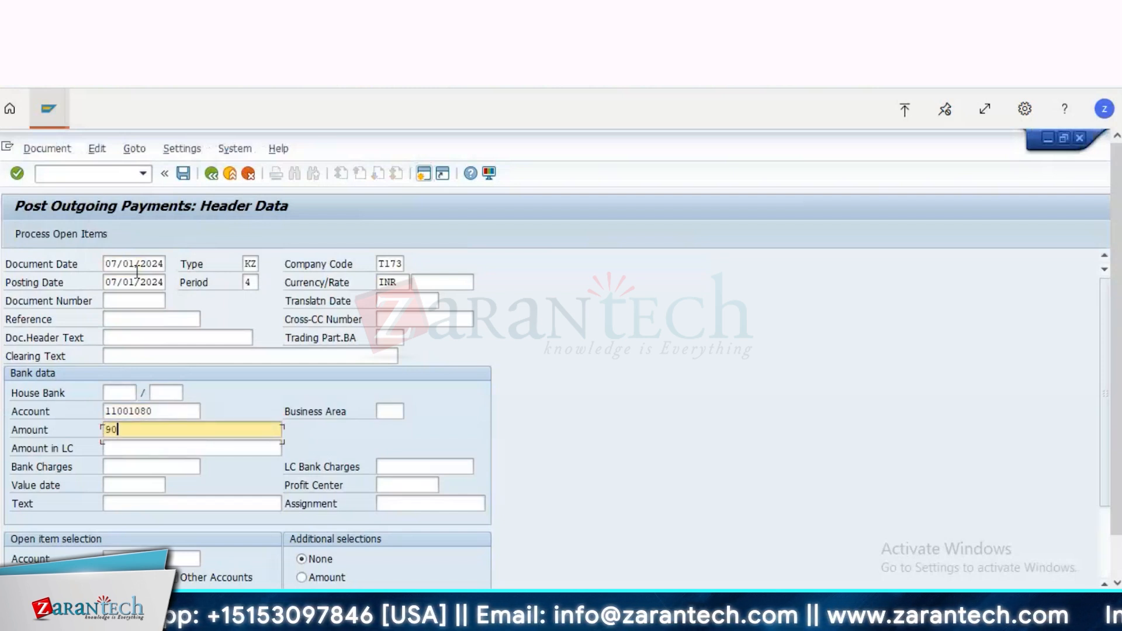
Step: Assign profit center T173000 to the bank item and confirm the header data
key(Down)
key(Tab)
key(Tab)
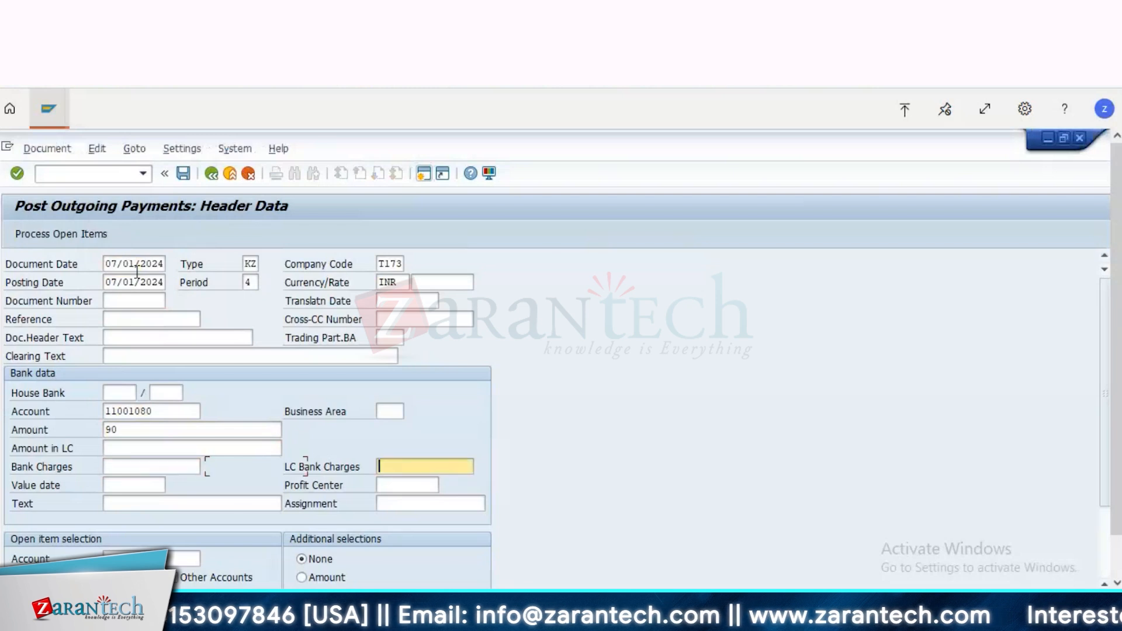
key(Down)
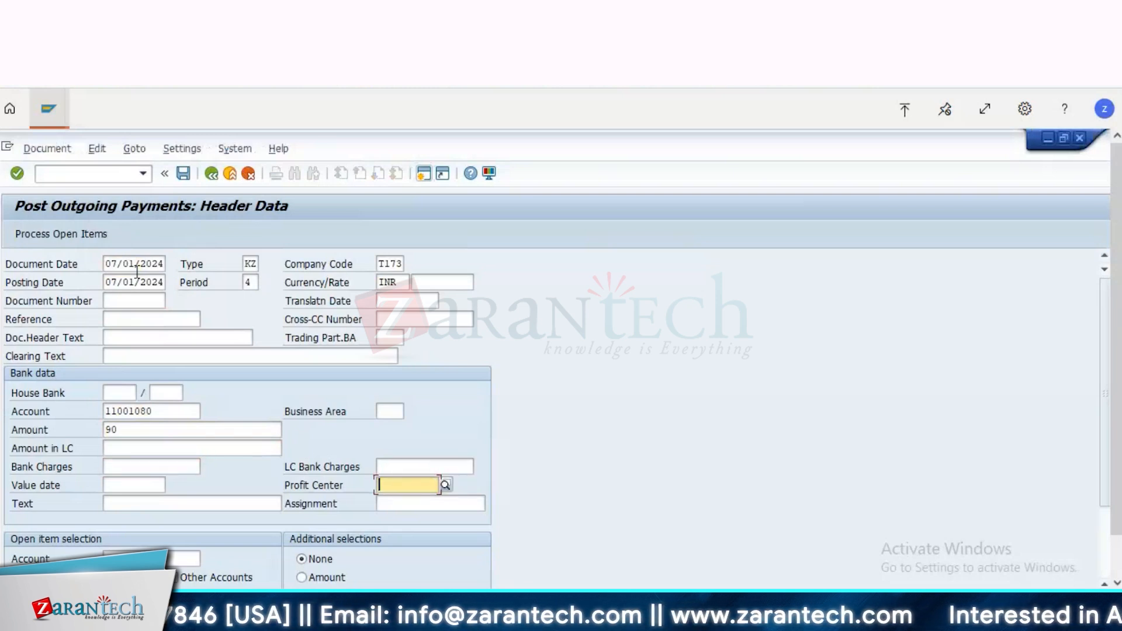
text(T173000)
key(Return)
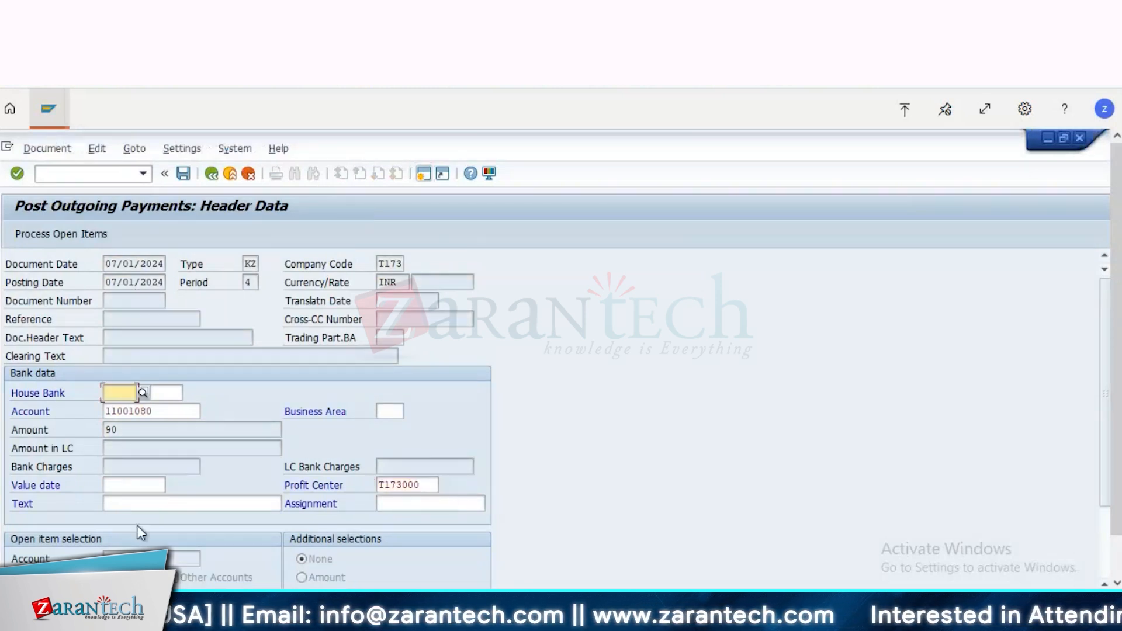
Step: Fill in the bank item's value date and dismiss the selection criterion choice
click(131, 486)
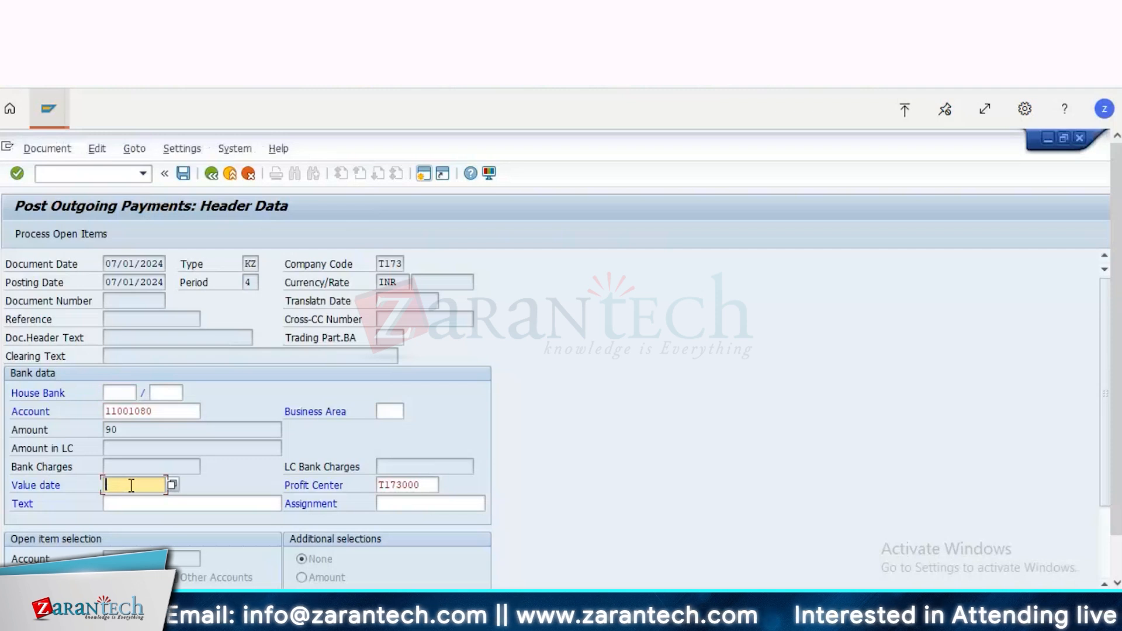
click(133, 498)
key(Return)
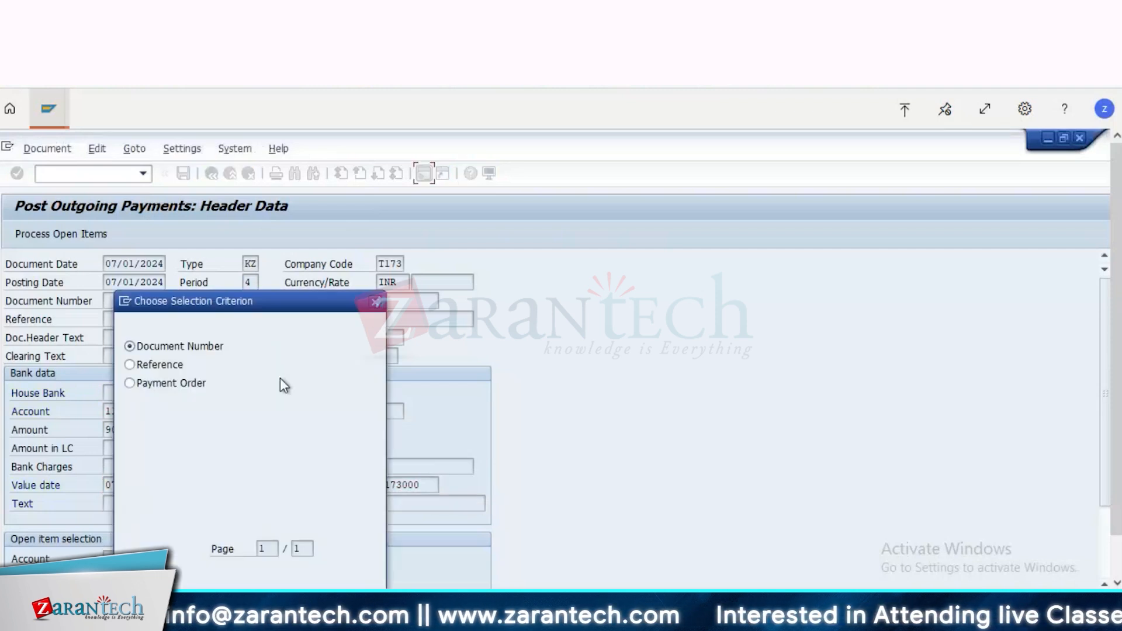
click(375, 303)
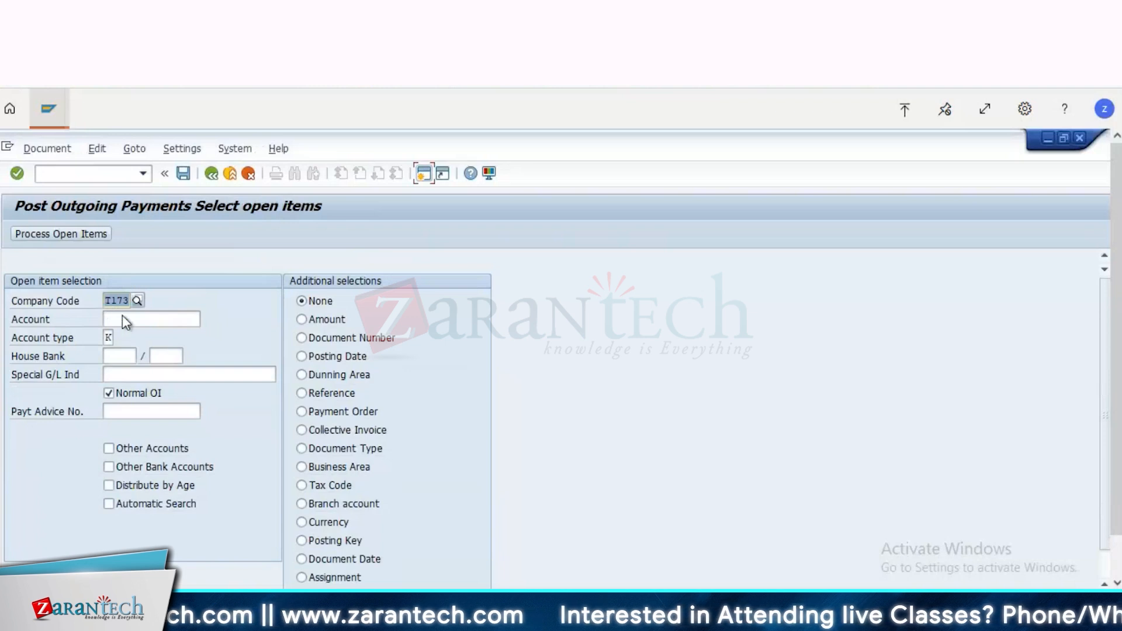
Step: Enter the vendor's account number in the open item selection for company code T173 and process its open items
click(123, 319)
text(319)
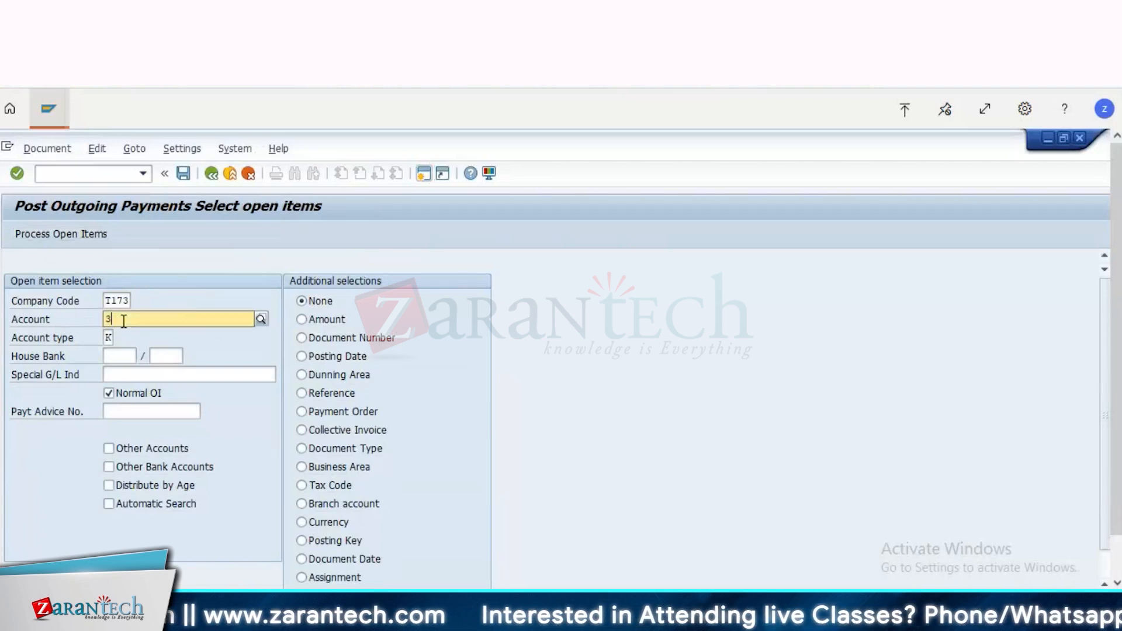
click(66, 234)
click(65, 233)
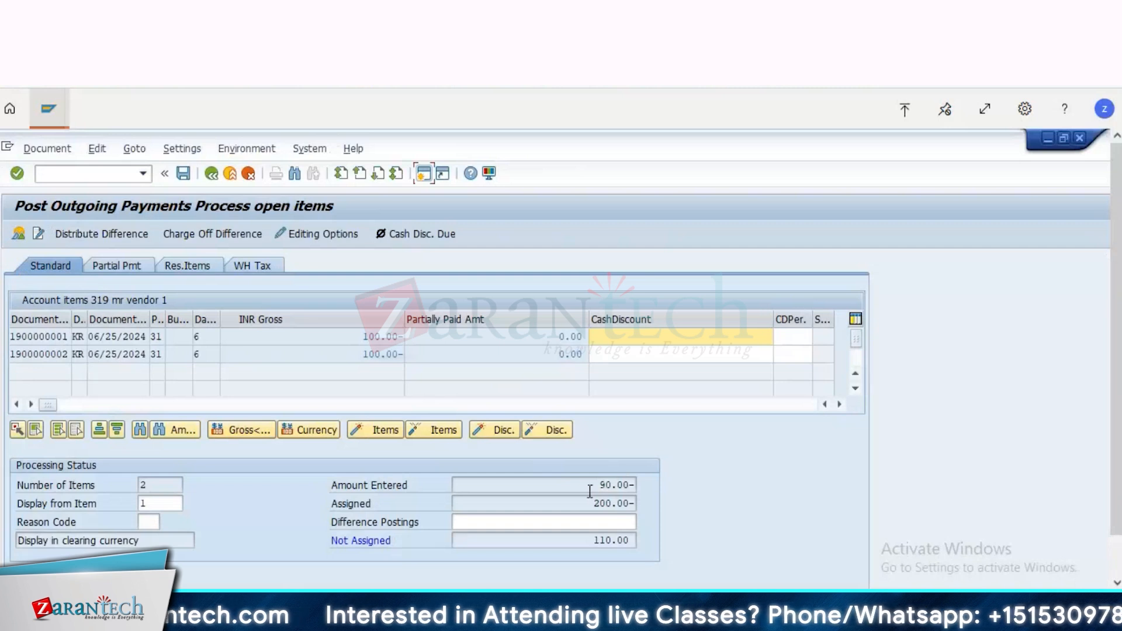
Step: Deactivate the first 100.00 INR invoice and enter a partial payment of 90.00 against the second one
double_click(610, 484)
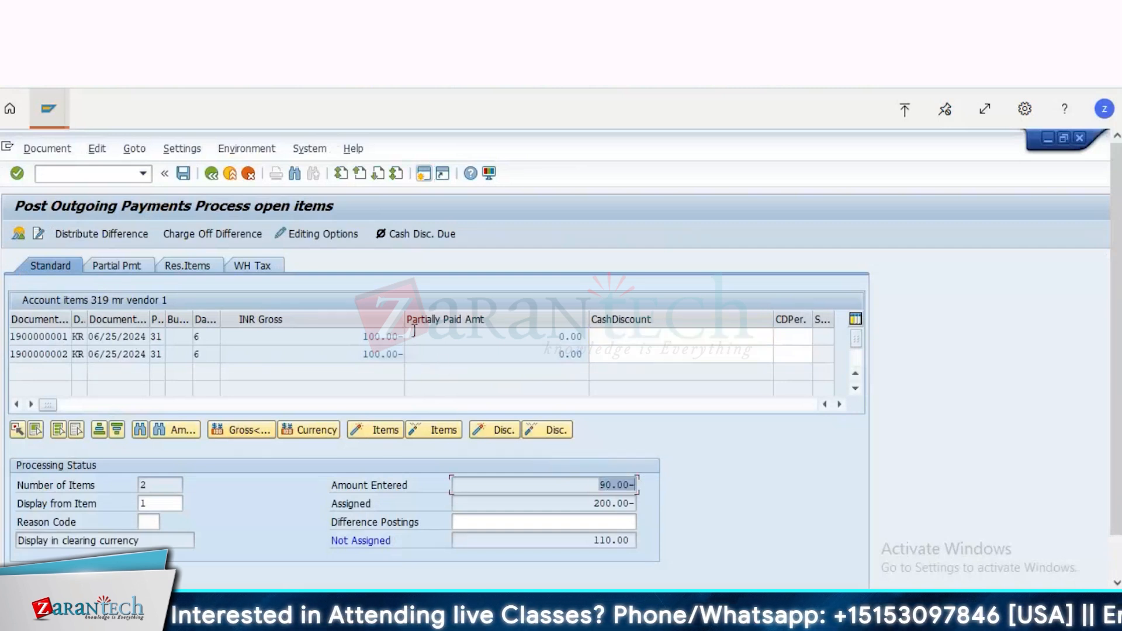
click(368, 336)
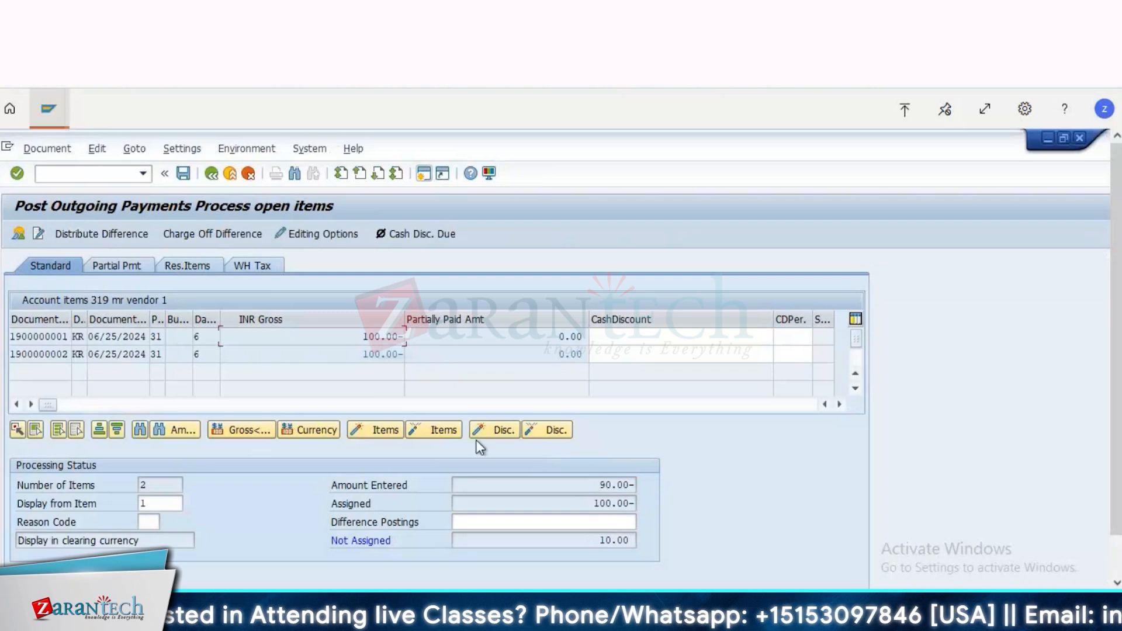
click(119, 268)
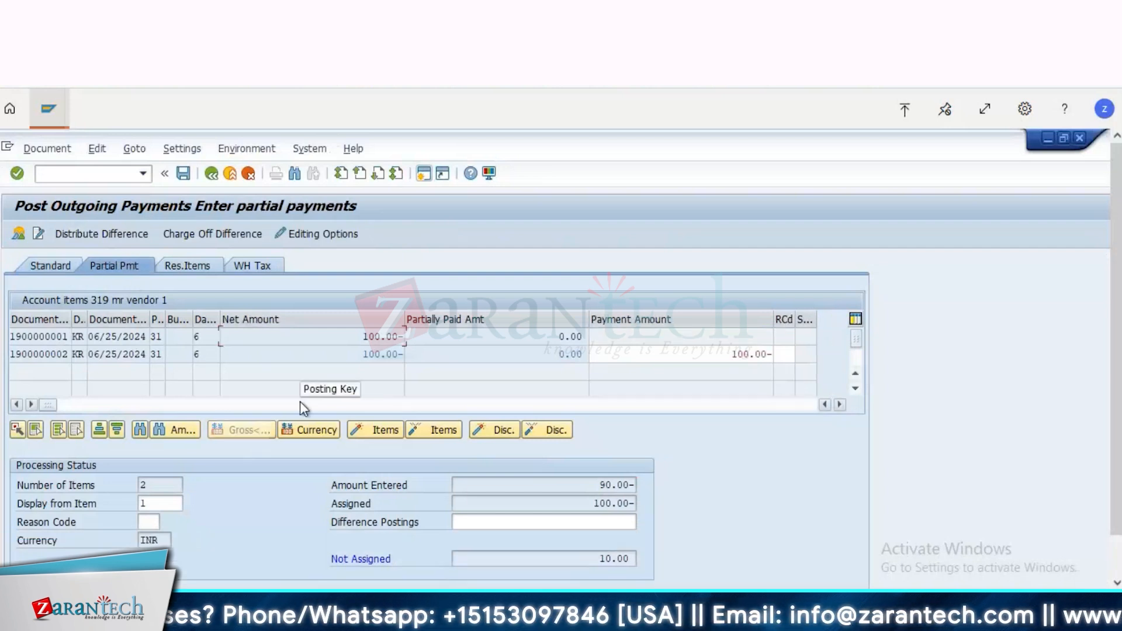
click(746, 351)
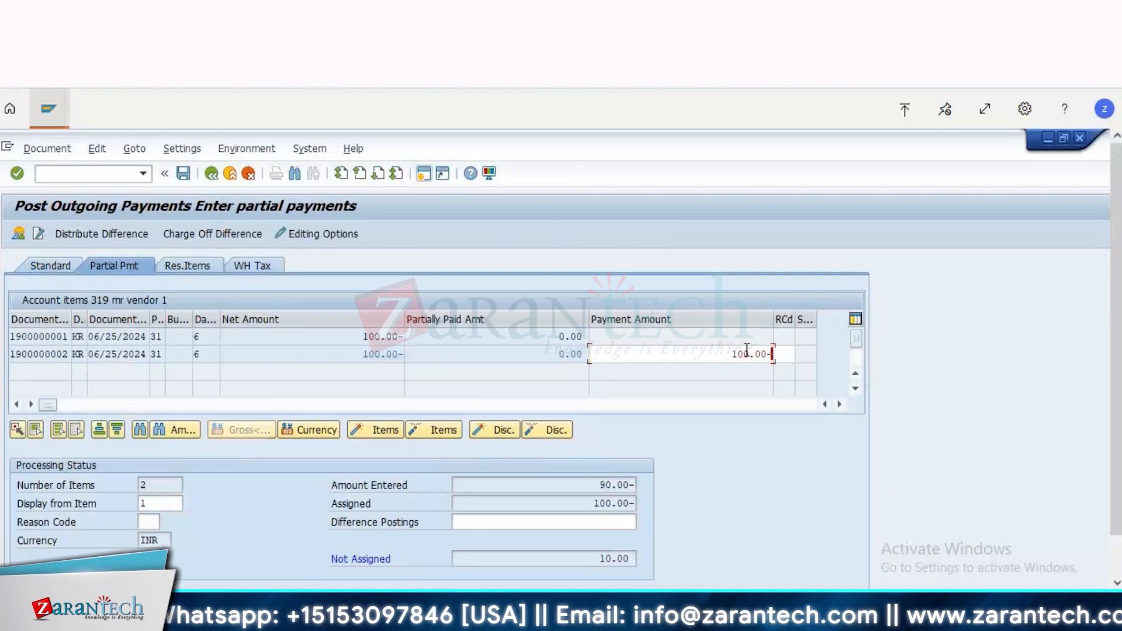
double_click(747, 351)
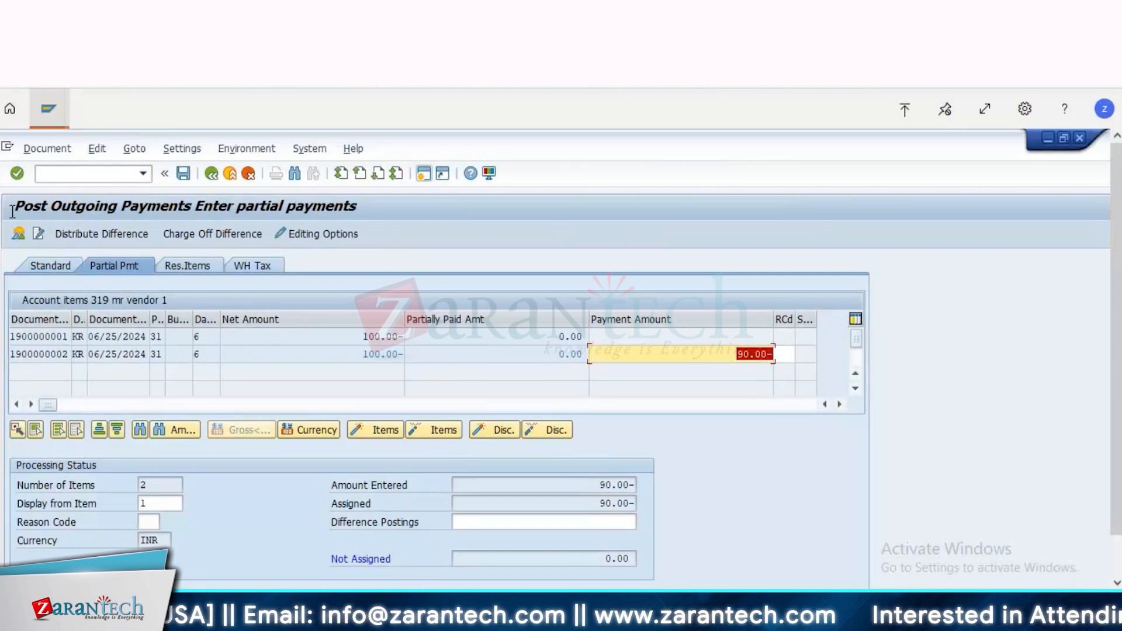
Step: Simulate the 90.00 INR partial payment and post it
click(44, 153)
click(69, 188)
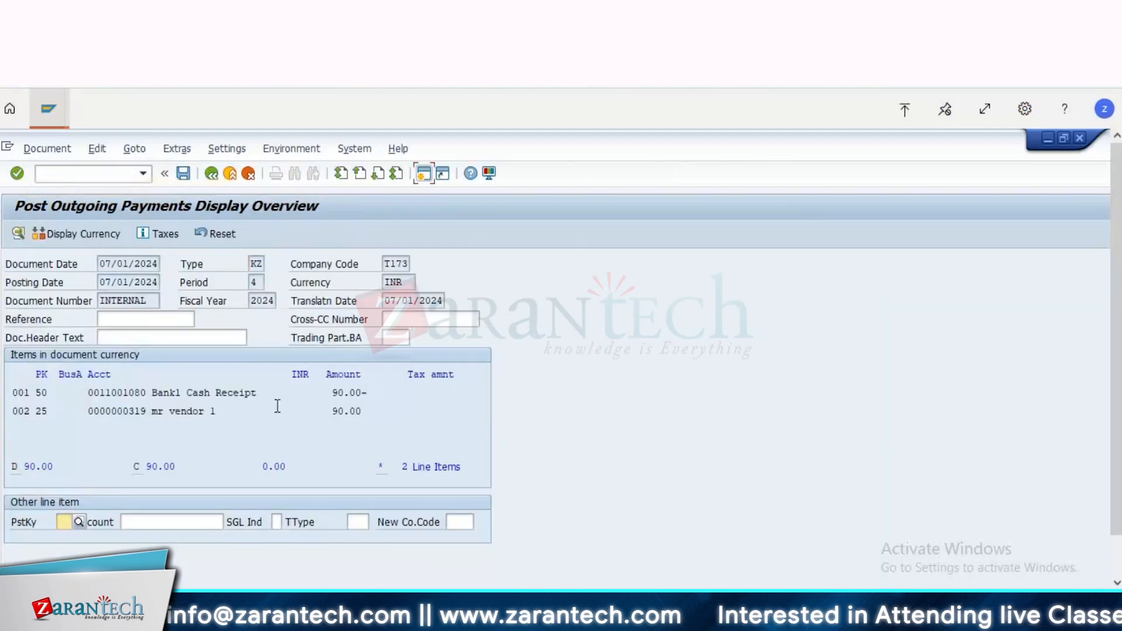
click(184, 173)
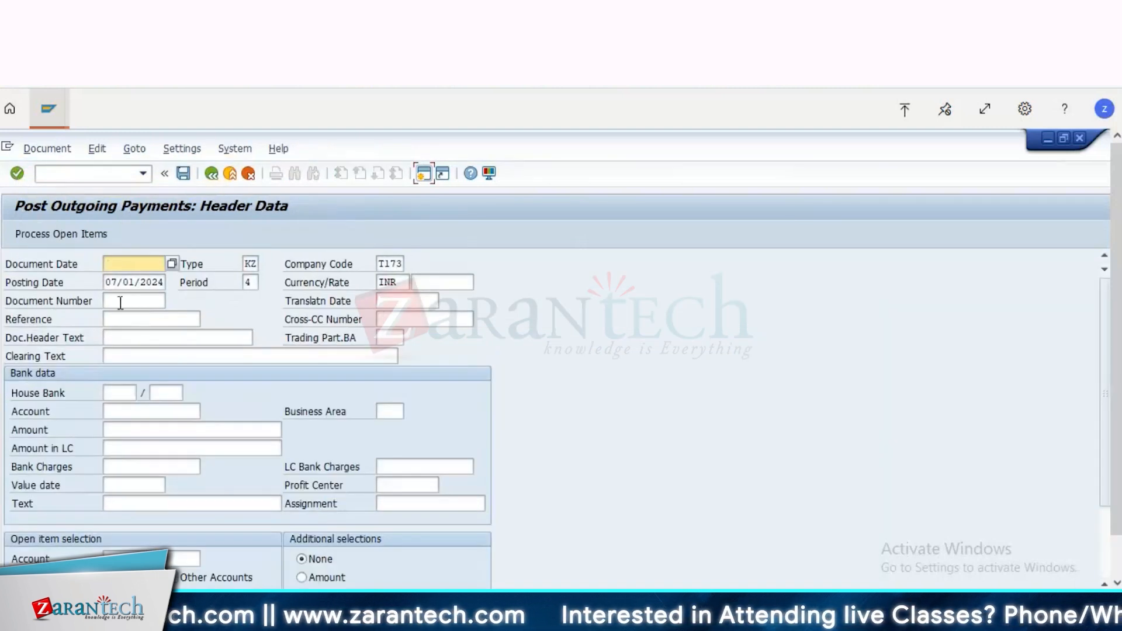
Step: Display the posted 90.00 INR payment document and select its vendor payables line
click(53, 147)
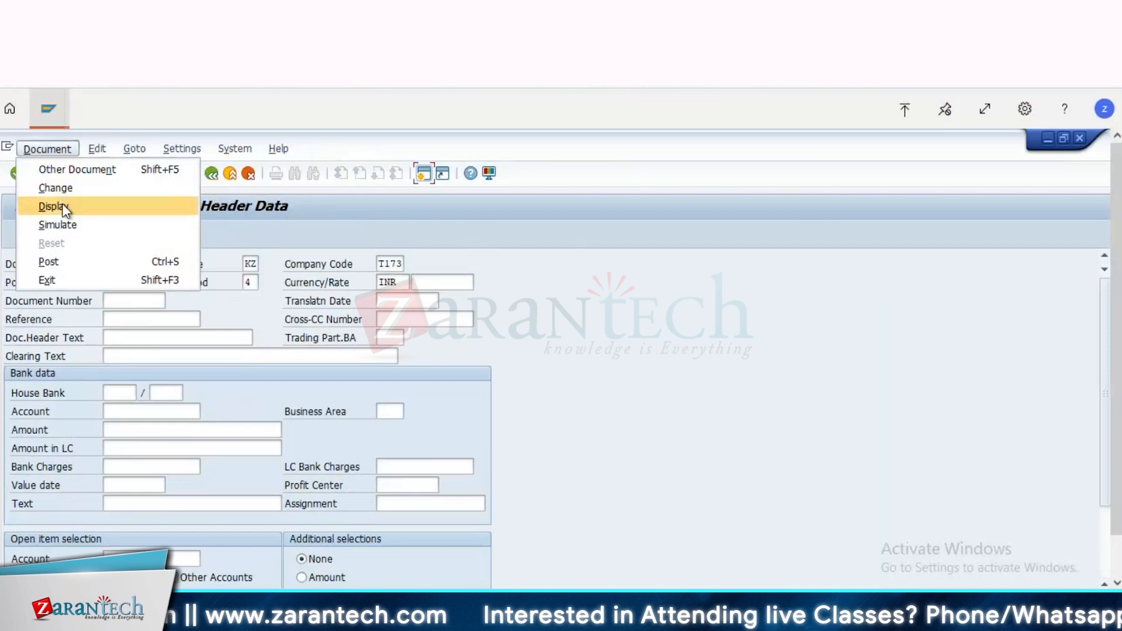
click(62, 204)
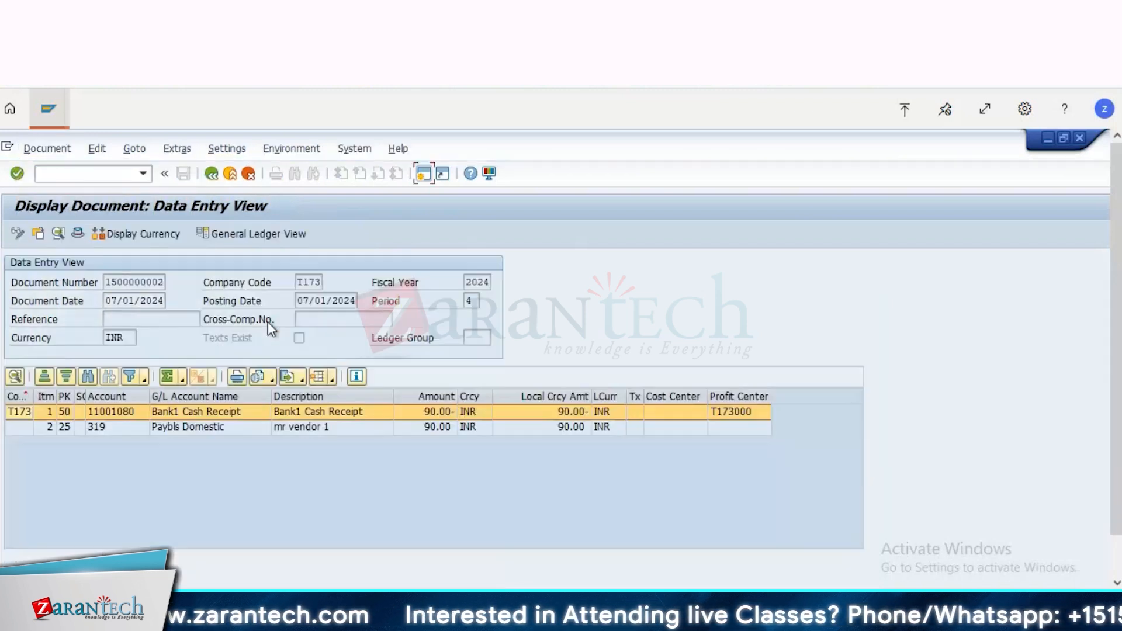
click(196, 427)
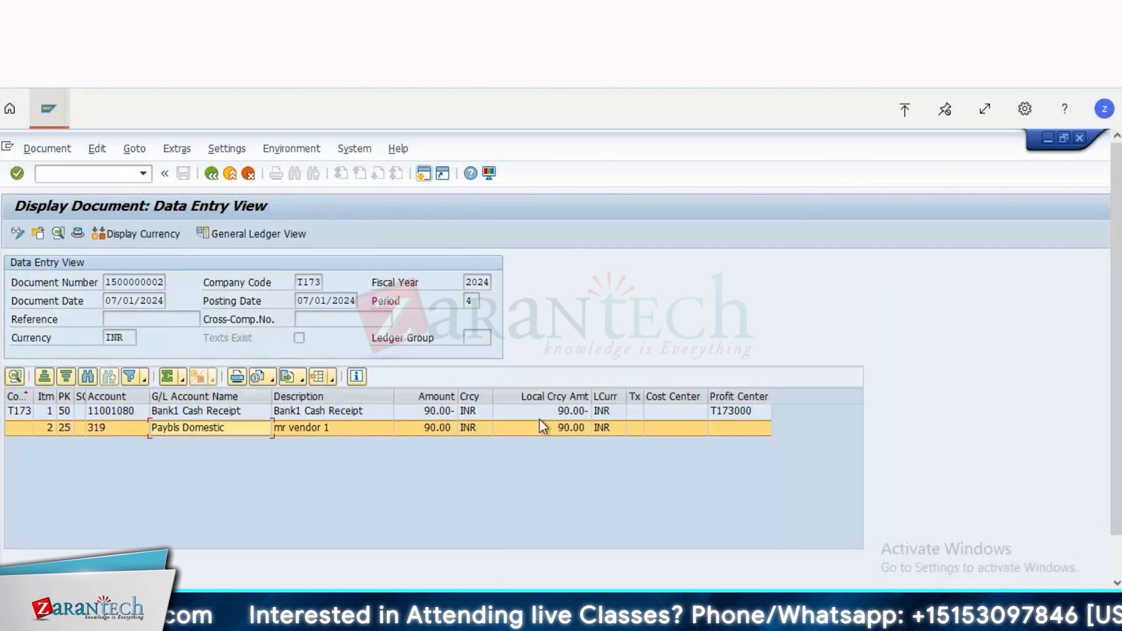
Step: Refresh the vendor line item list to check the partial payment against the two open invoices
click(33, 109)
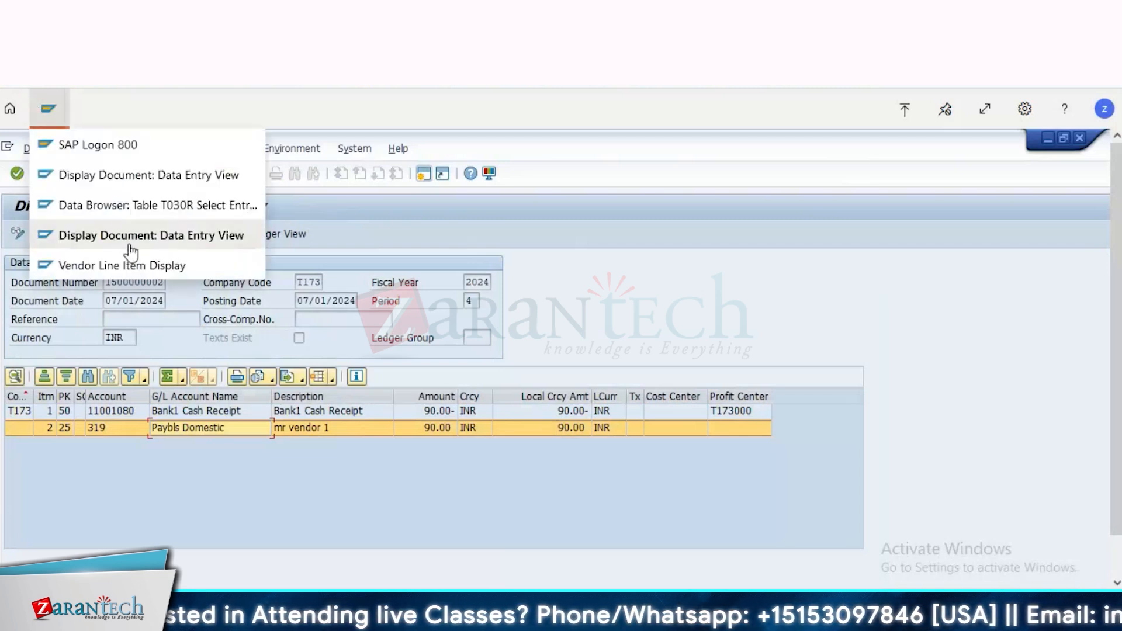
click(147, 266)
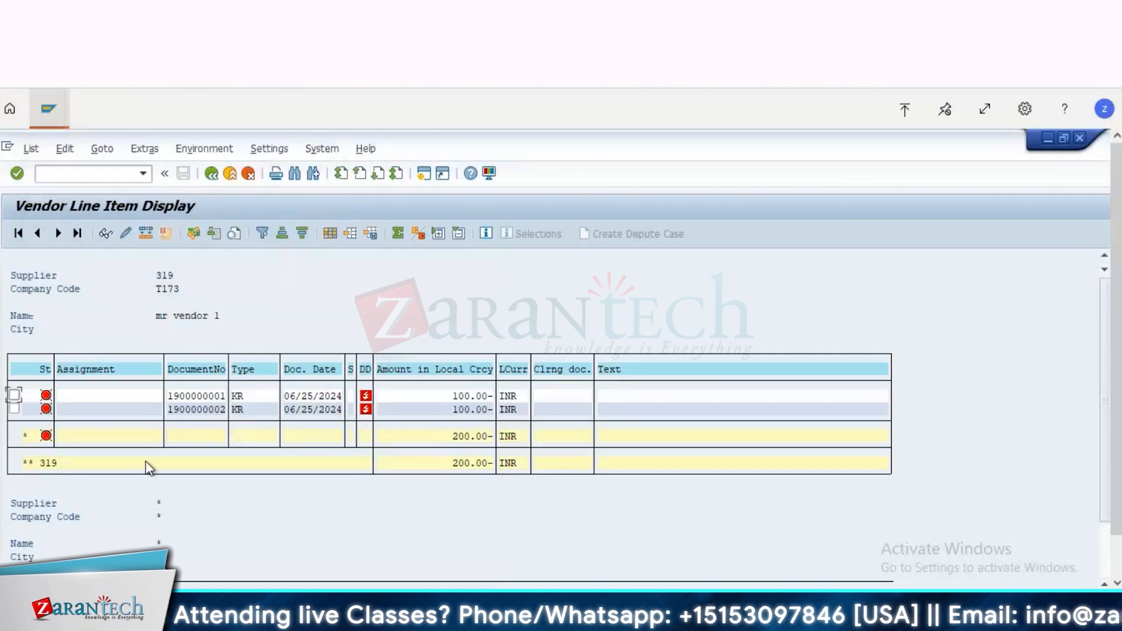
click(213, 175)
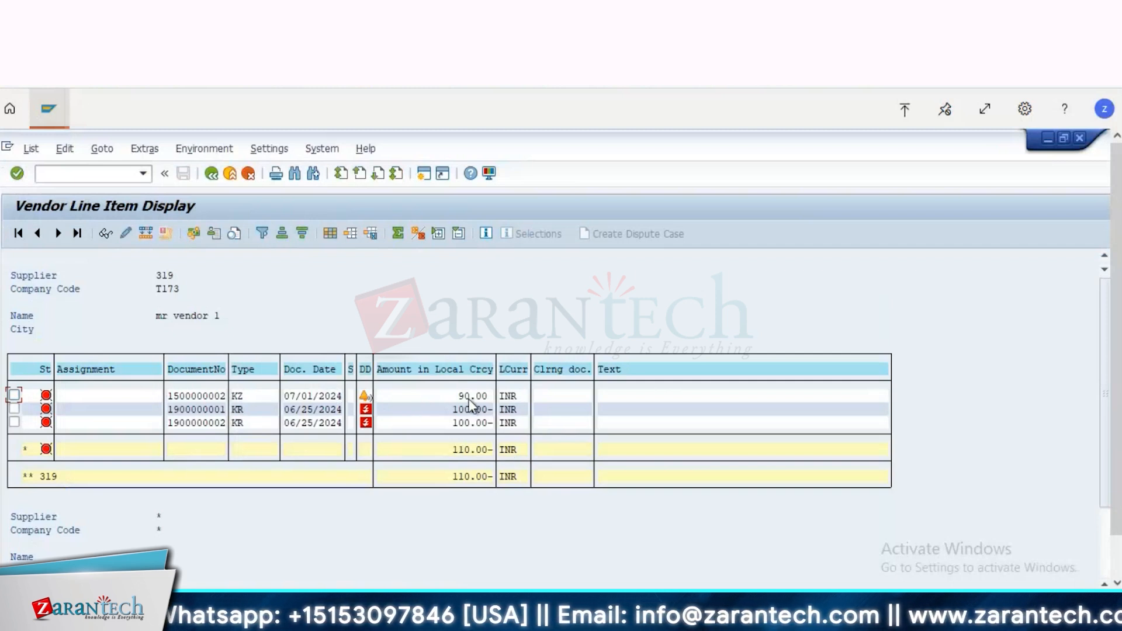
click(453, 409)
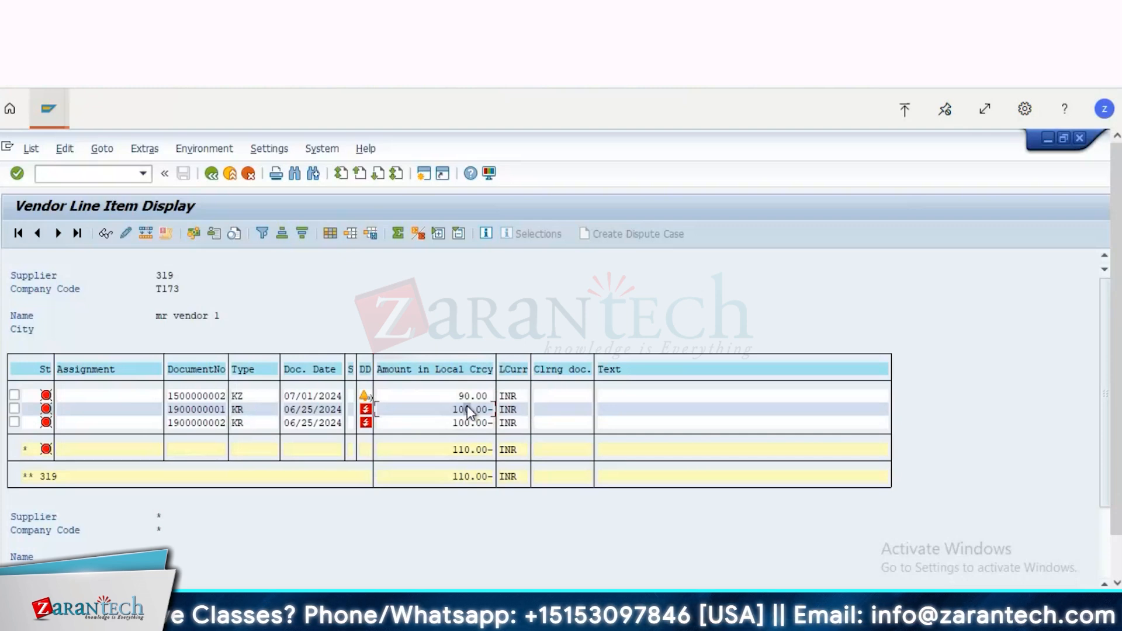
key(alt+Tab)
Step: Return to the outgoing payment entry for company code T173 and set the document date to 07/01/2024
click(51, 112)
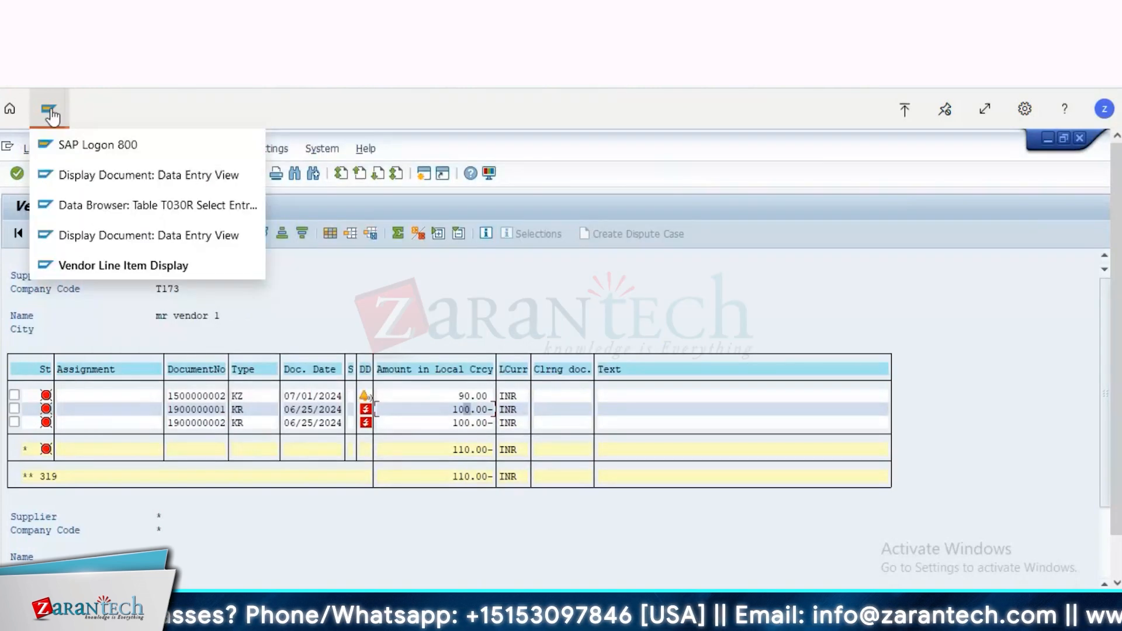
click(114, 236)
click(211, 173)
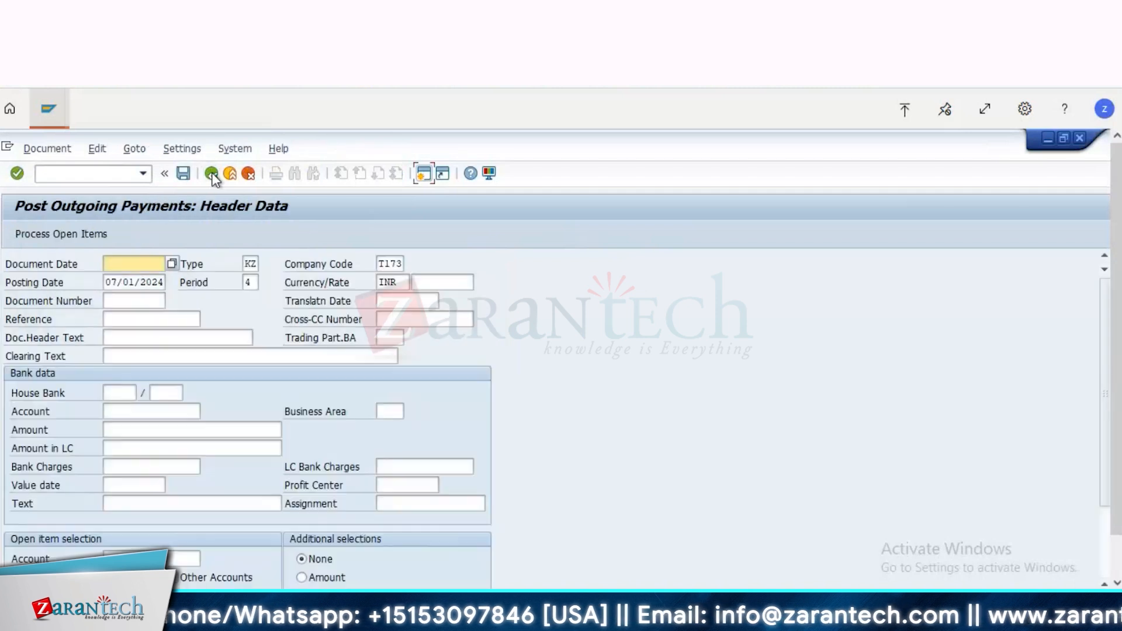
key(space)
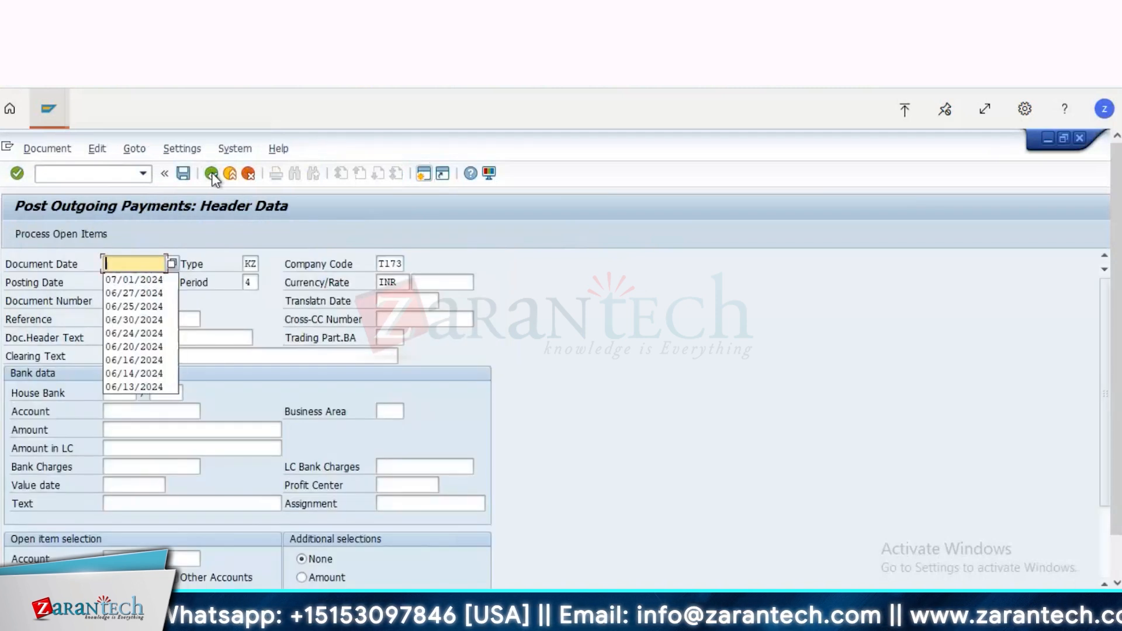
key(Down)
key(Return)
Step: Enter the Bank1 Cash Receipt G/L account in the bank data with an amount of 75
key(Down)
key(Down)
key(Down)
key(Down)
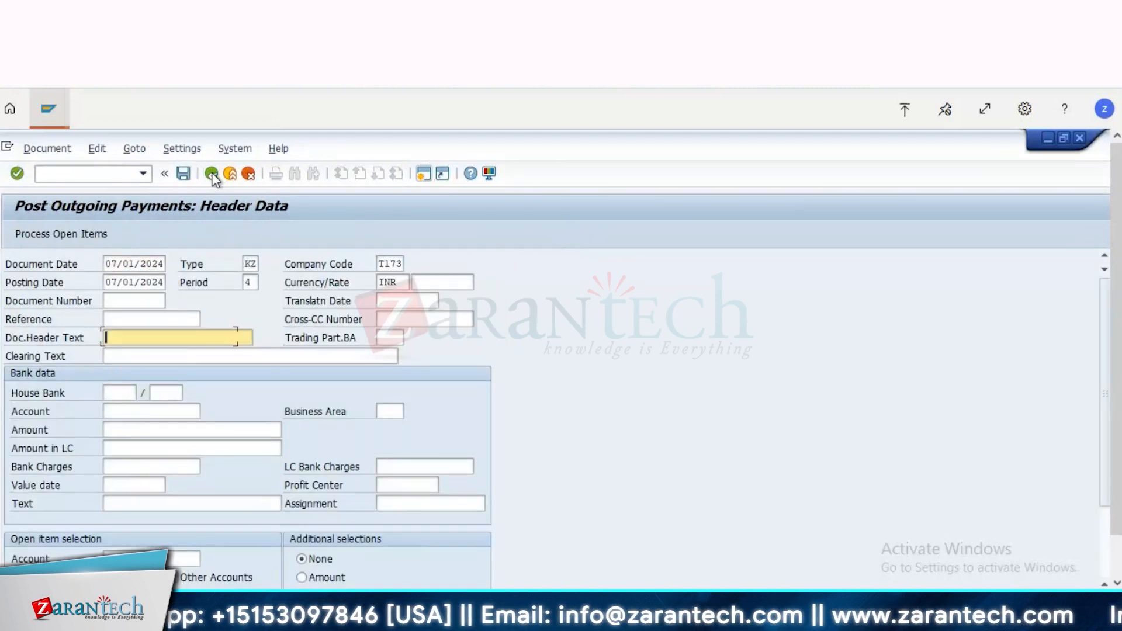
key(Down)
key(Down)
key(Down)
key(Down)
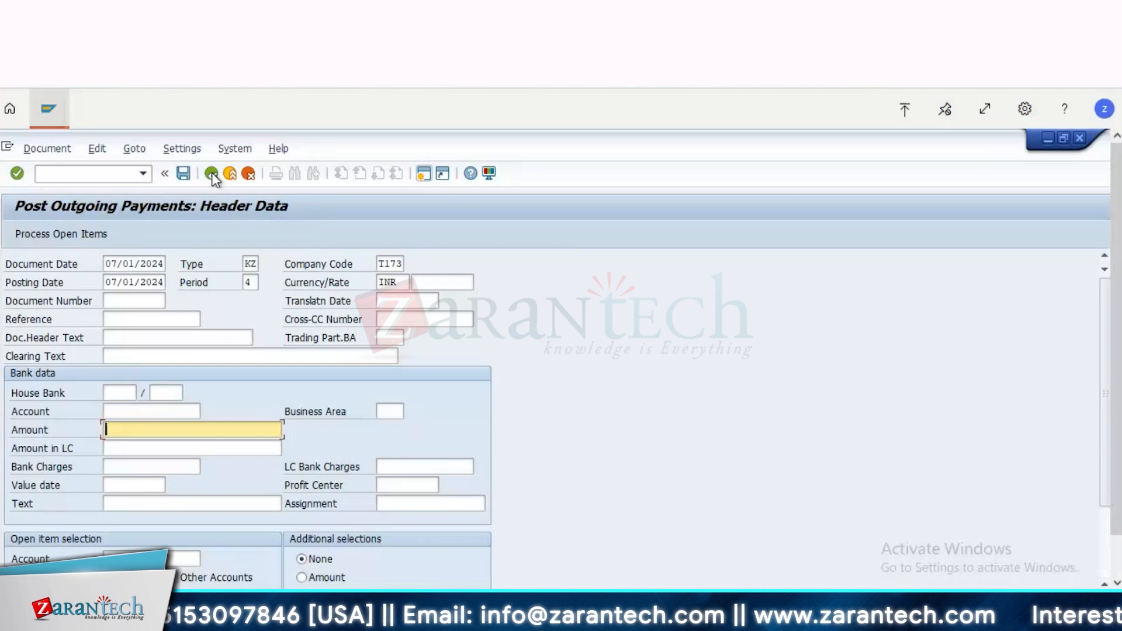
key(Up)
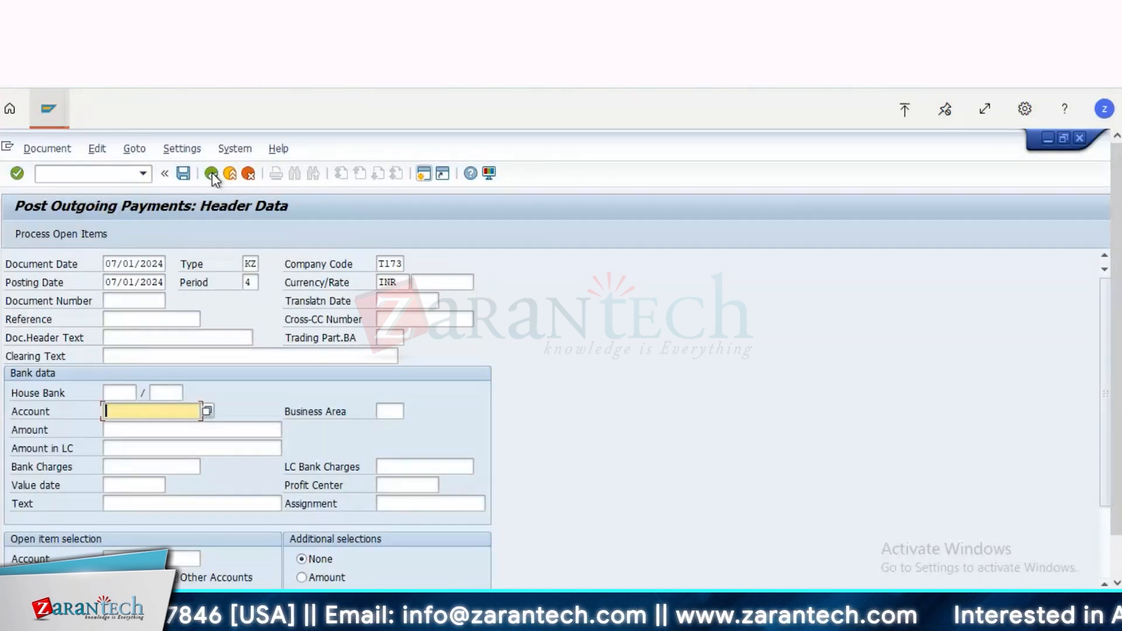
key(BackSpace)
key(Tab)
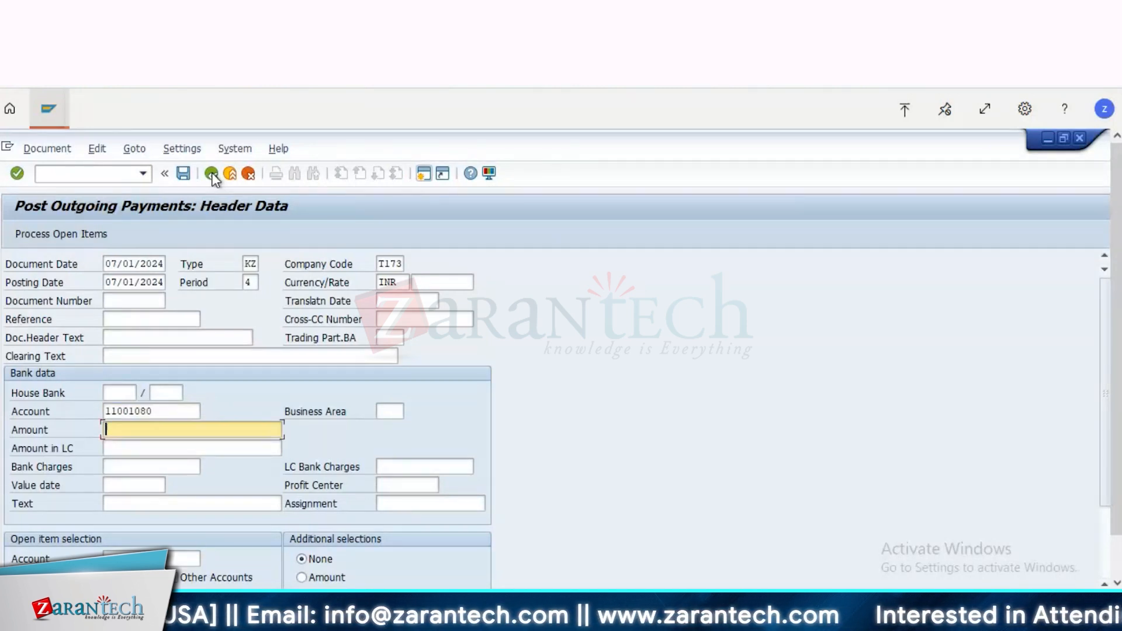
text(75)
key(Tab)
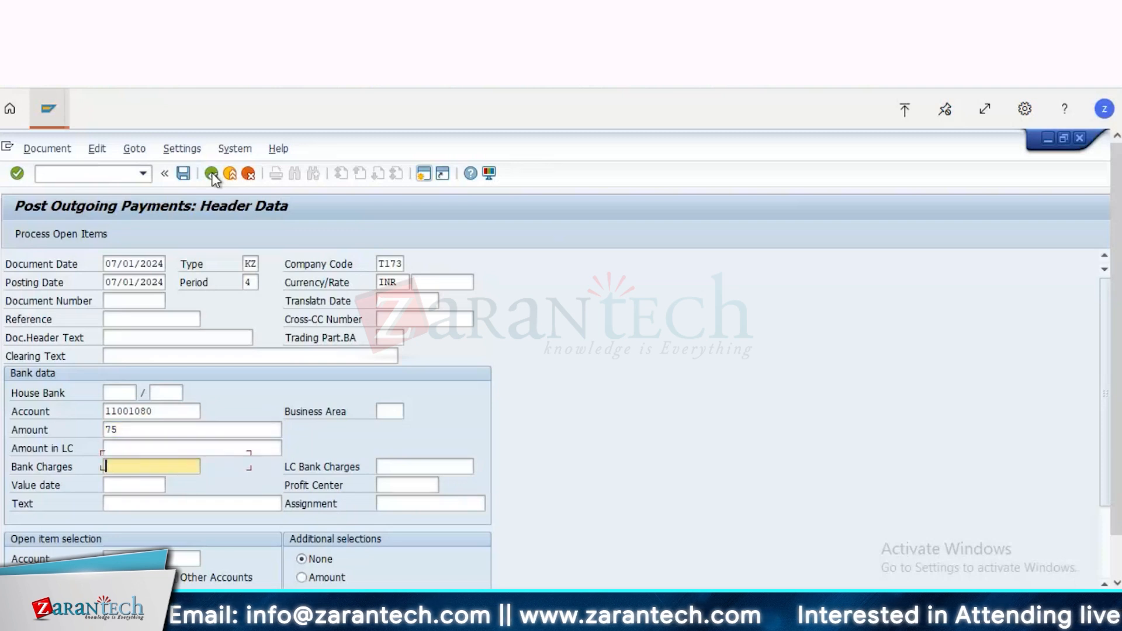
Step: Set the bank item's profit center to T173000 and its value date to 07/01/2024
key(Tab)
key(Tab)
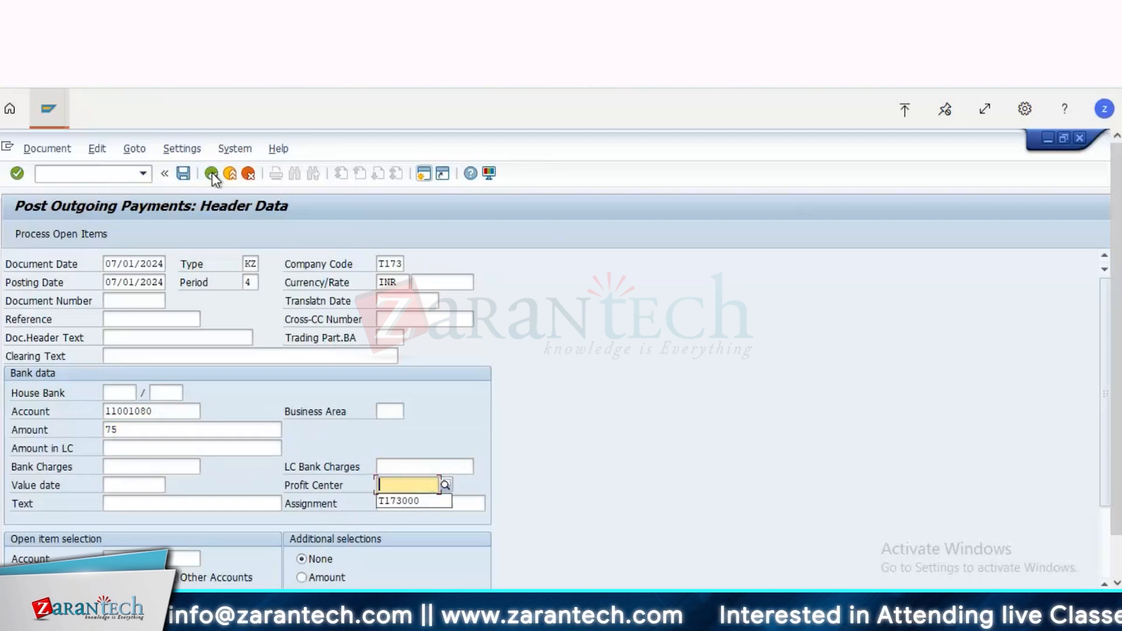
key(Return)
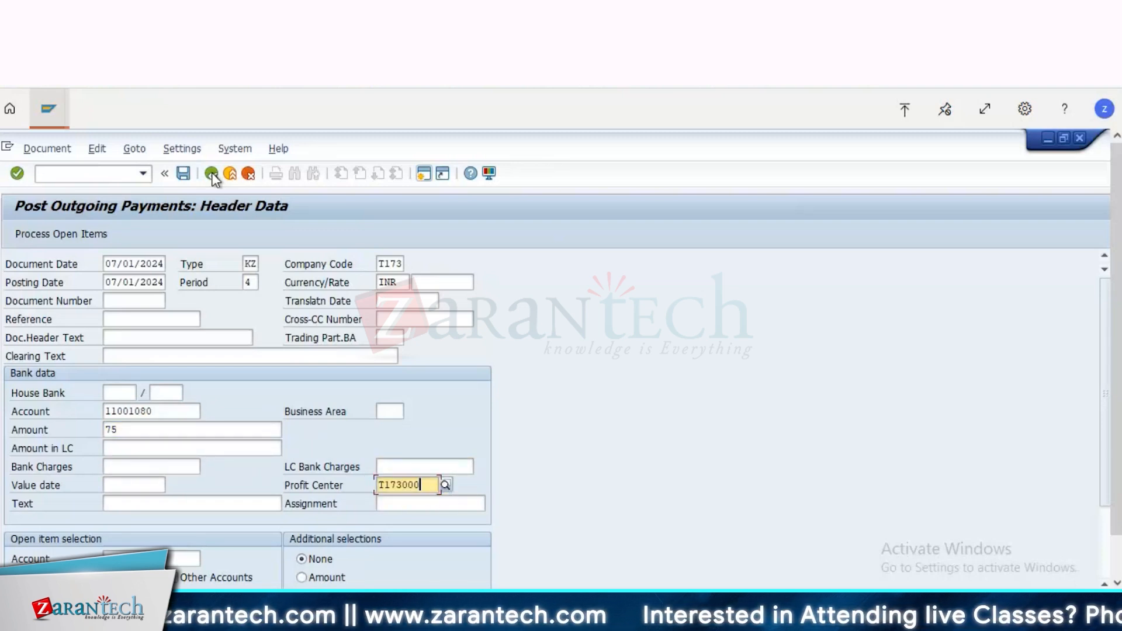
key(Return)
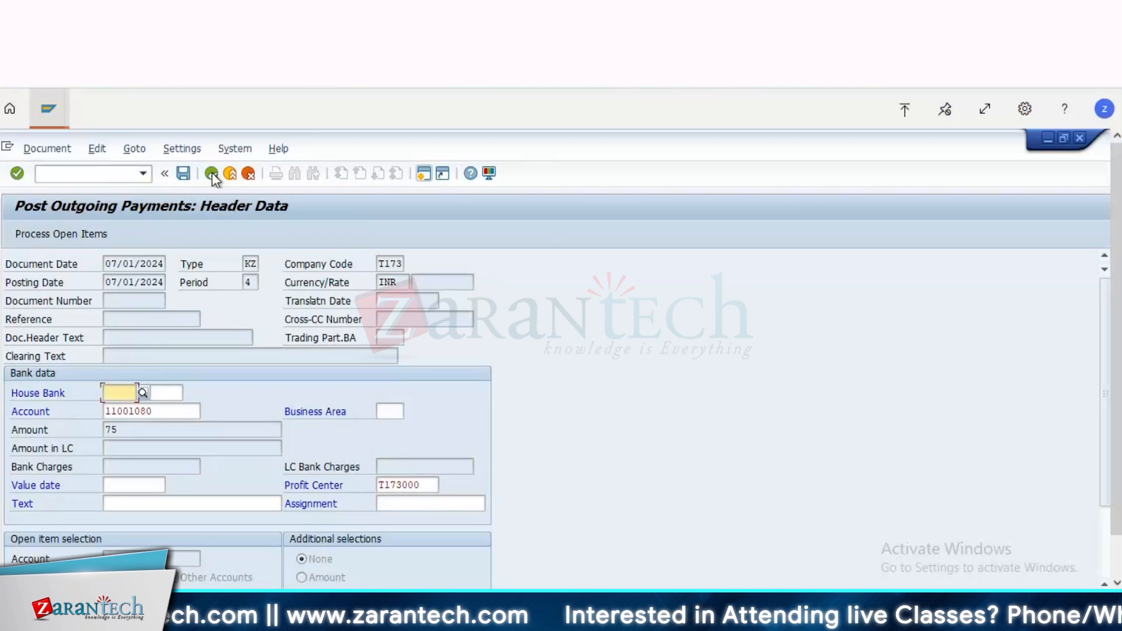
key(Tab)
key(Tab)
key(Tab)
key(Tab)
key(Down)
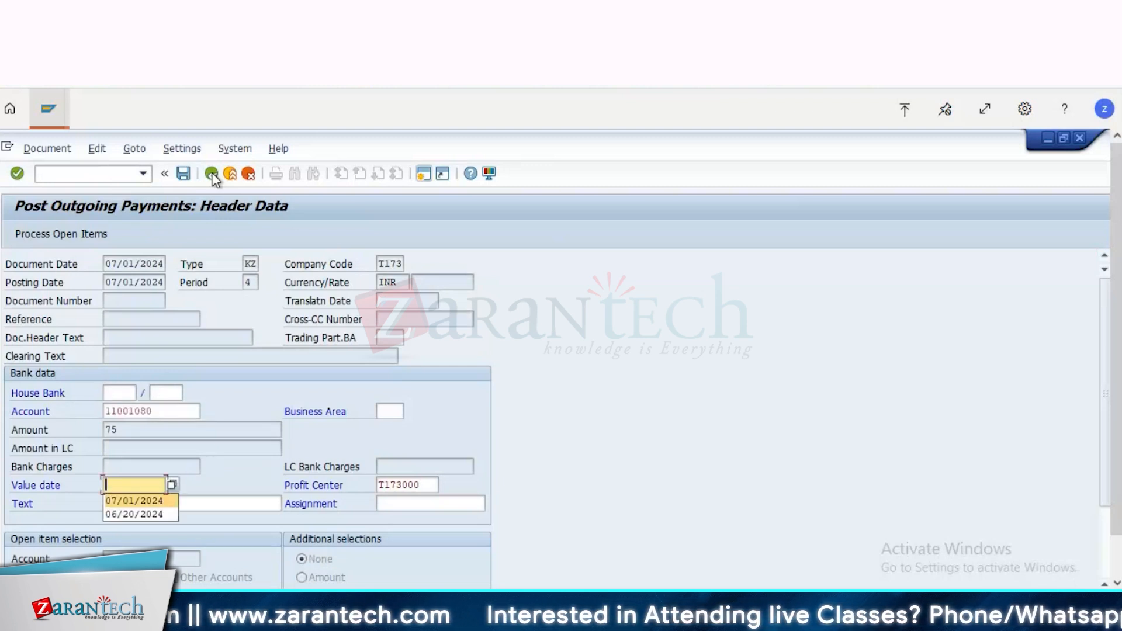
key(Return)
key(Return)
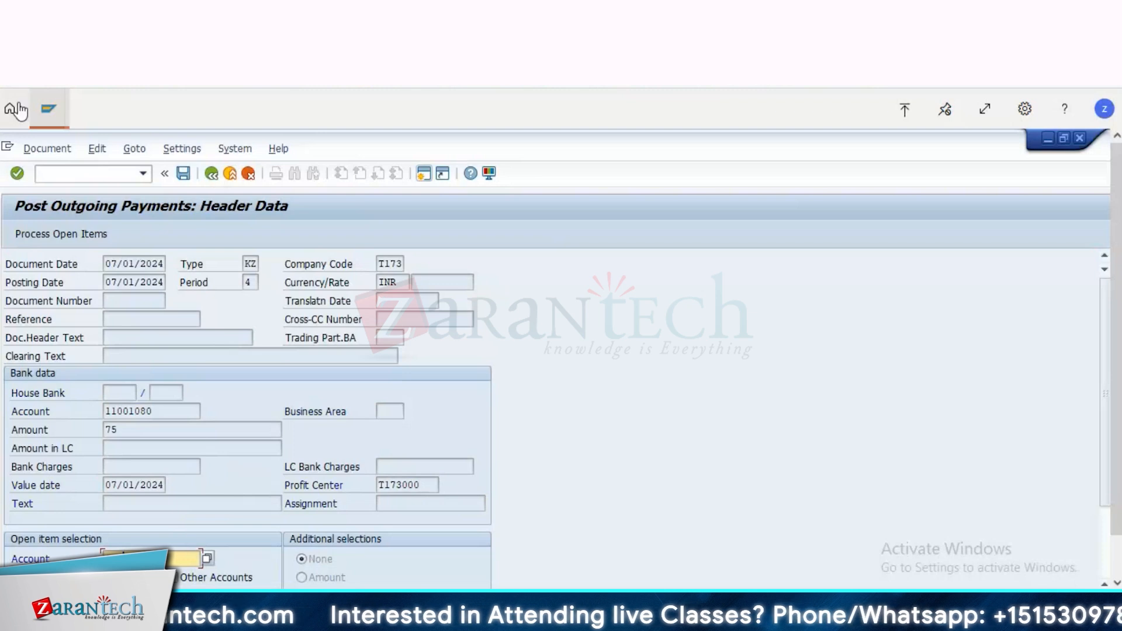
Step: Process the vendor's open items as residual items, leaving only the first 100.00 INR invoice active
click(58, 236)
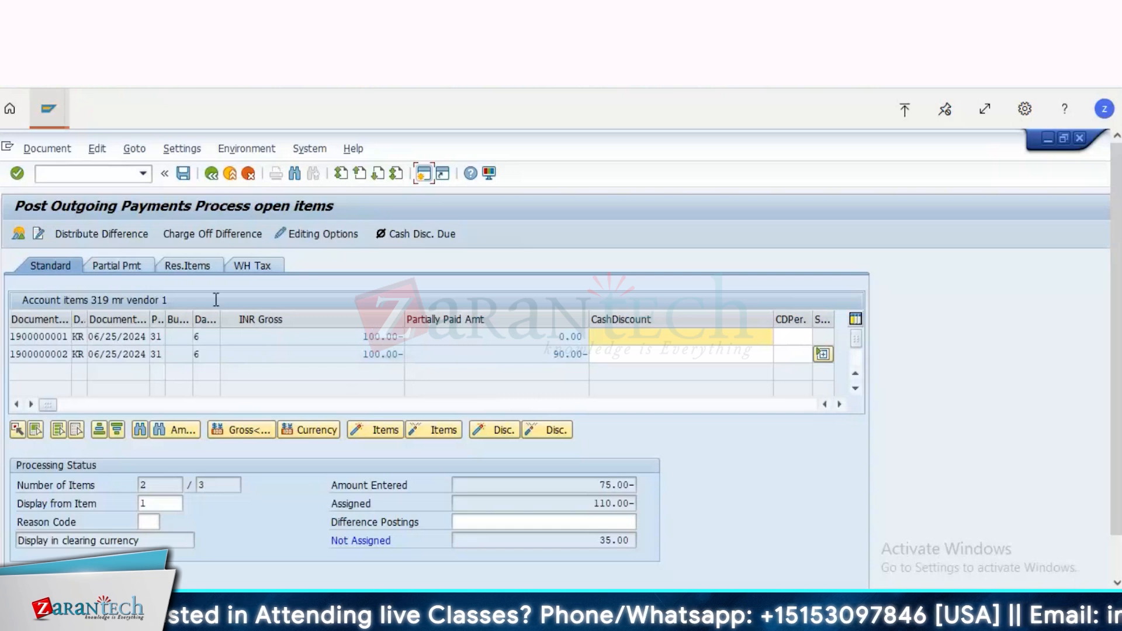
click(230, 358)
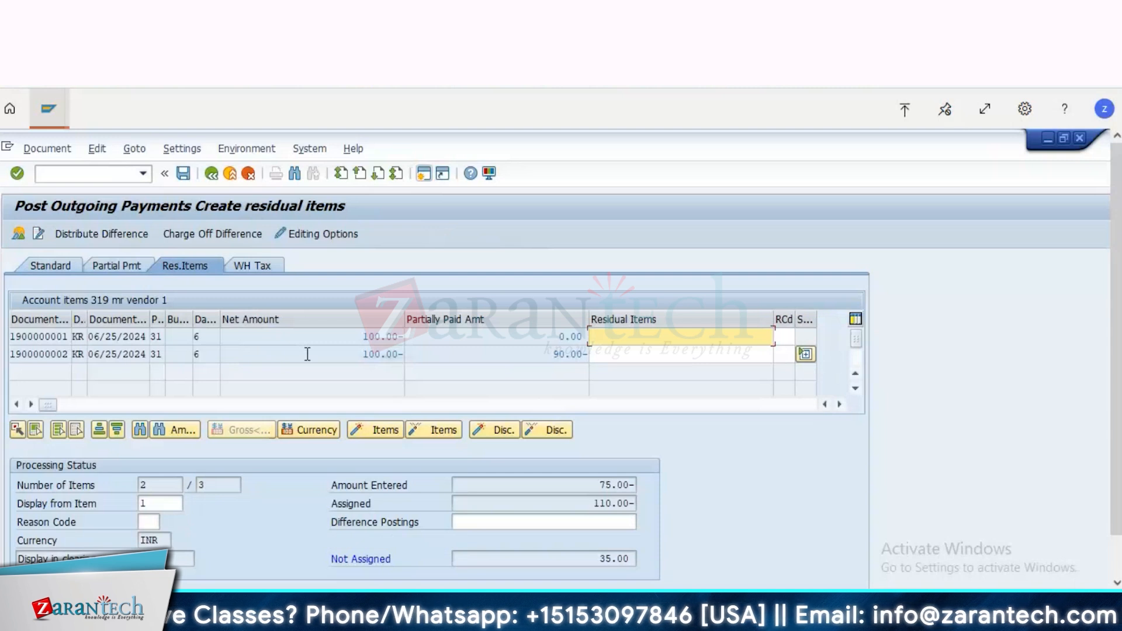
click(375, 337)
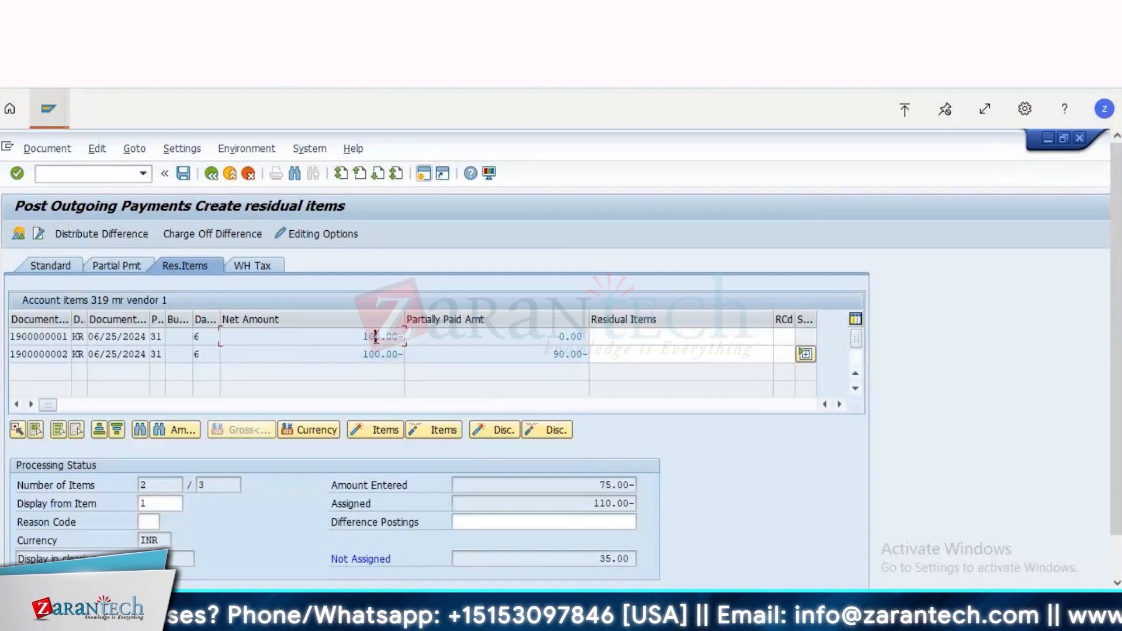
double_click(374, 337)
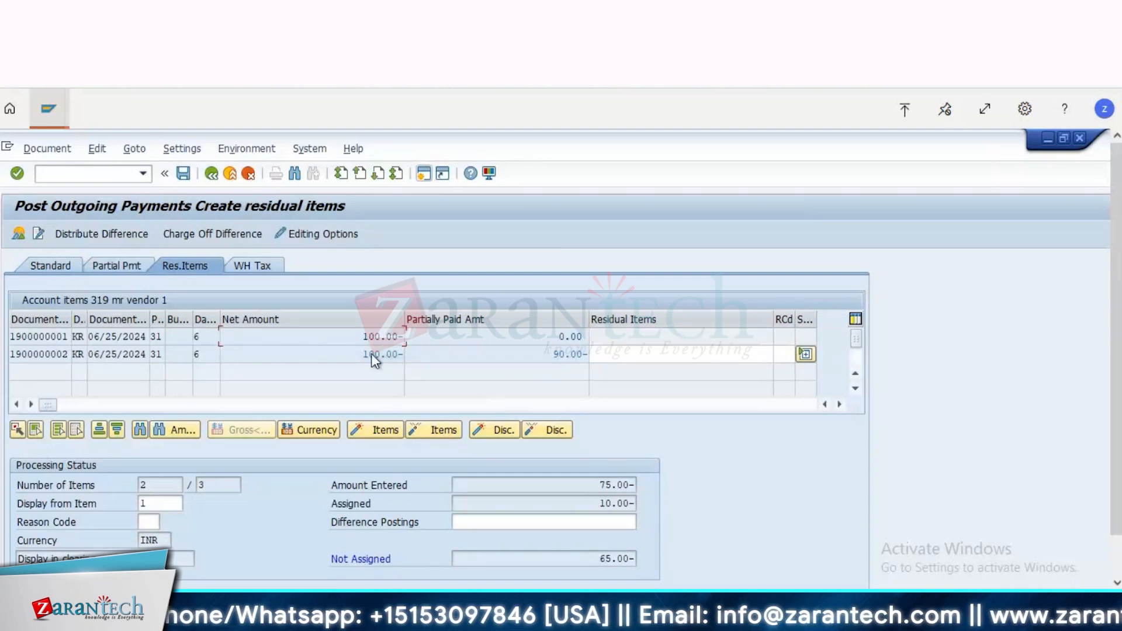
double_click(560, 355)
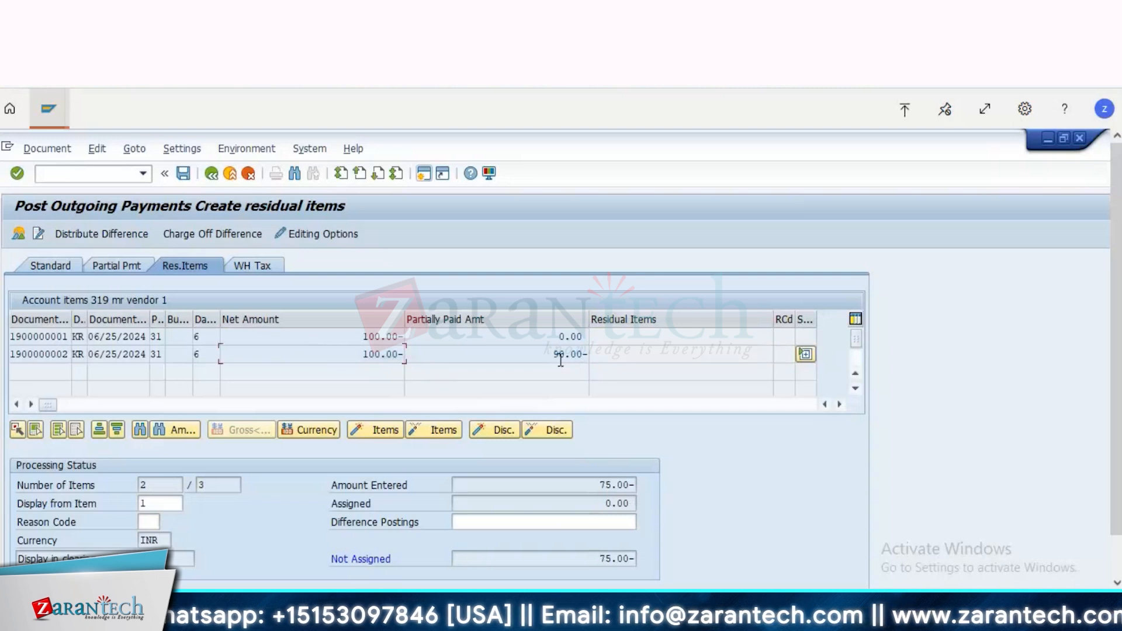
double_click(372, 338)
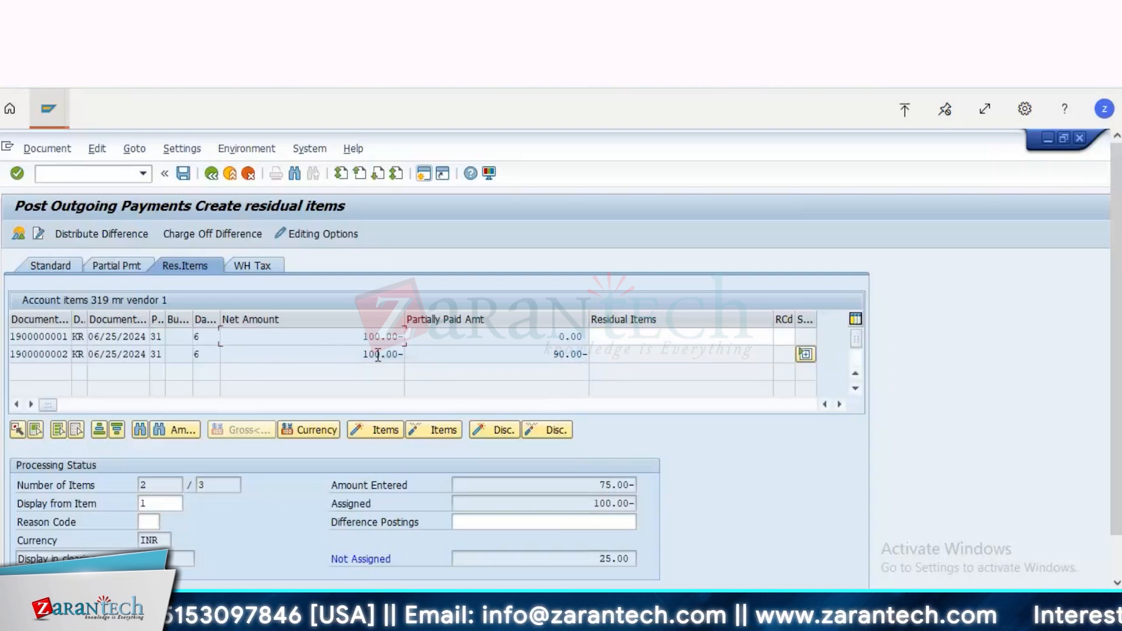
Step: Assign a residual item of 25.00 INR to the first invoice and simulate the payment document
double_click(634, 358)
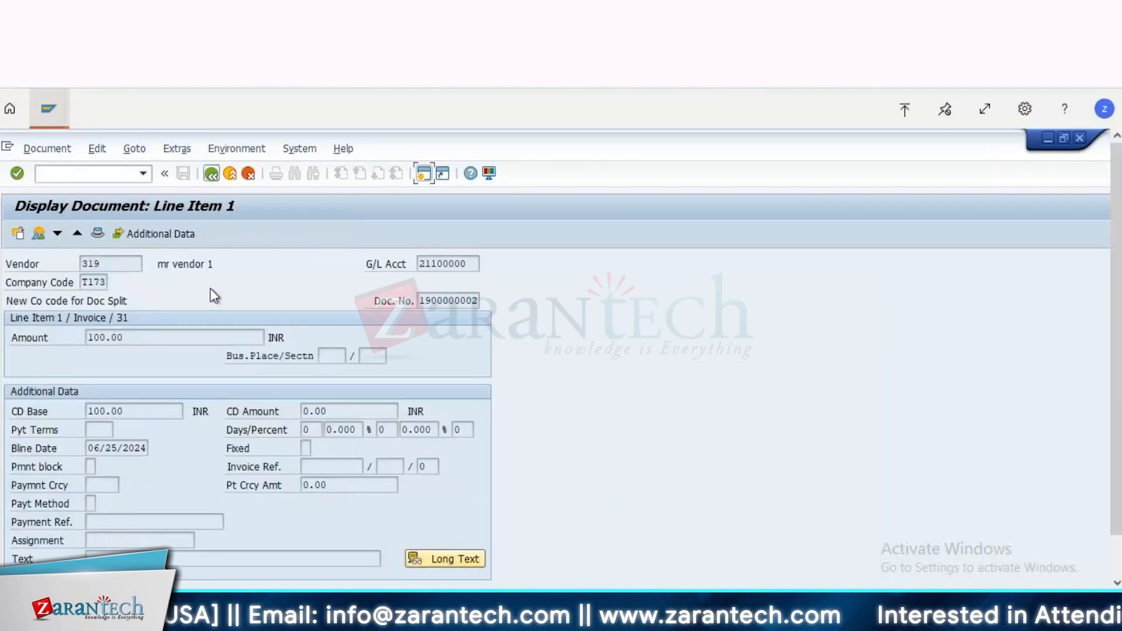
key(F3)
double_click(382, 354)
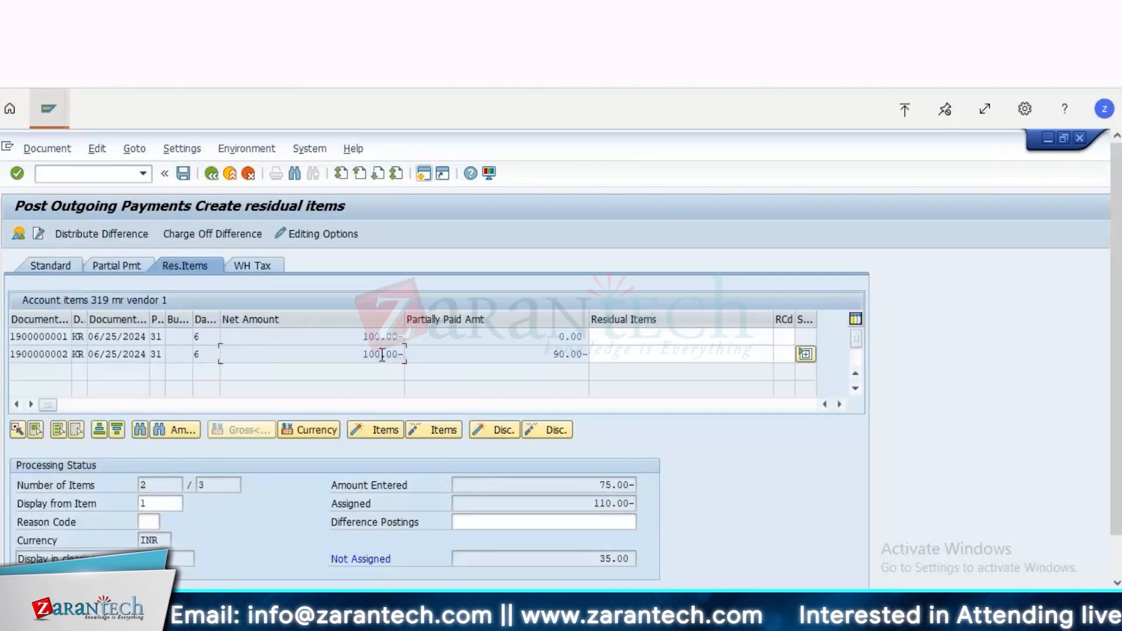
click(648, 336)
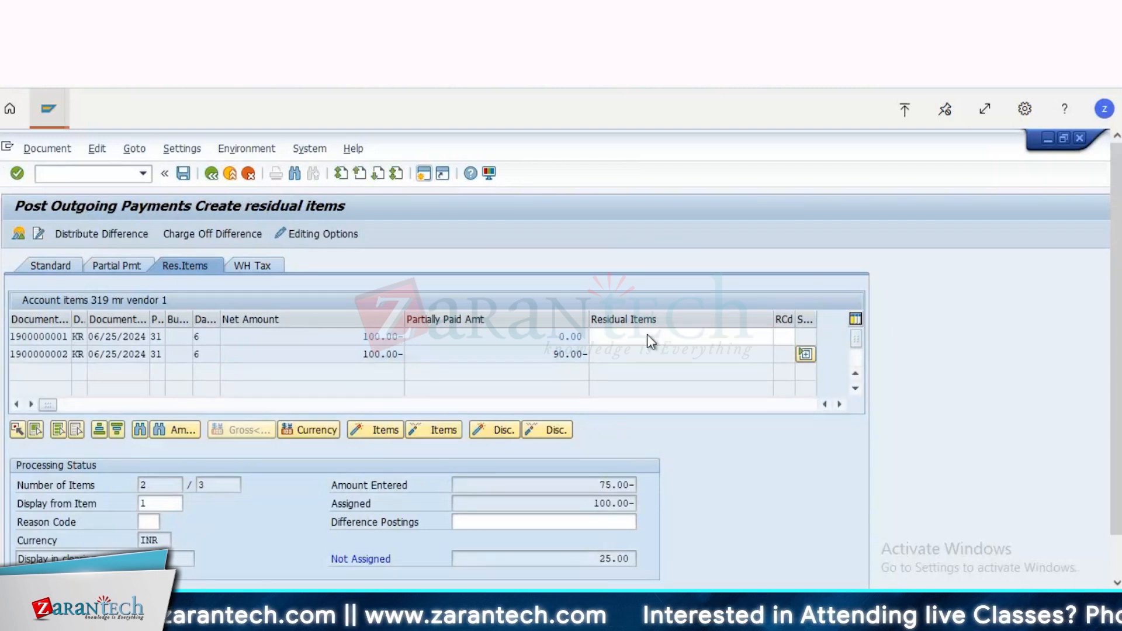
double_click(648, 335)
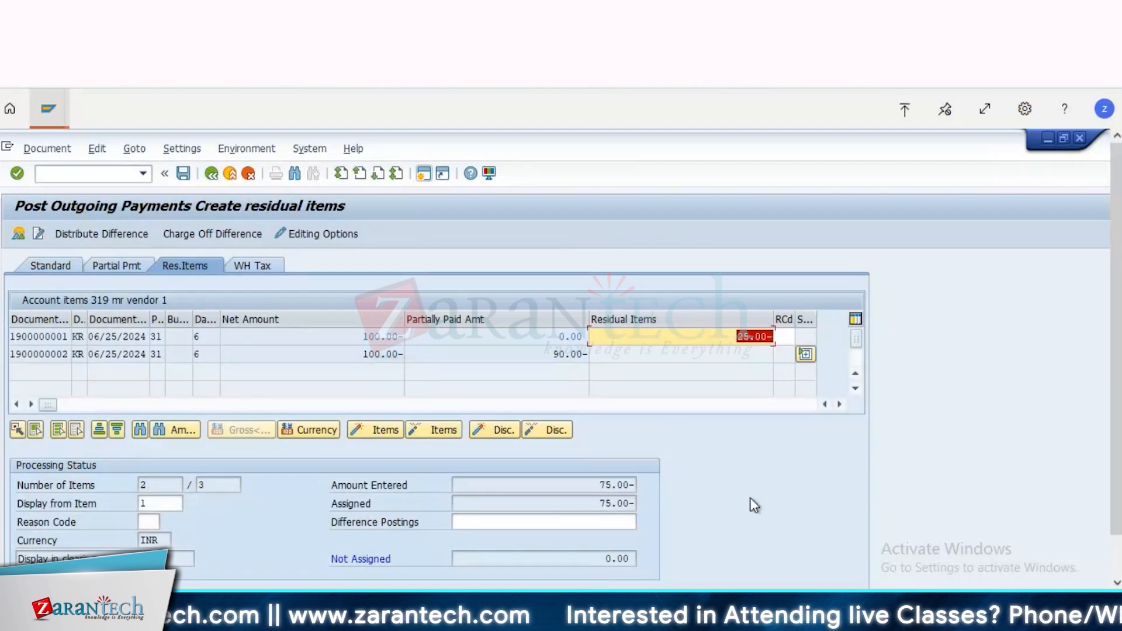
double_click(351, 336)
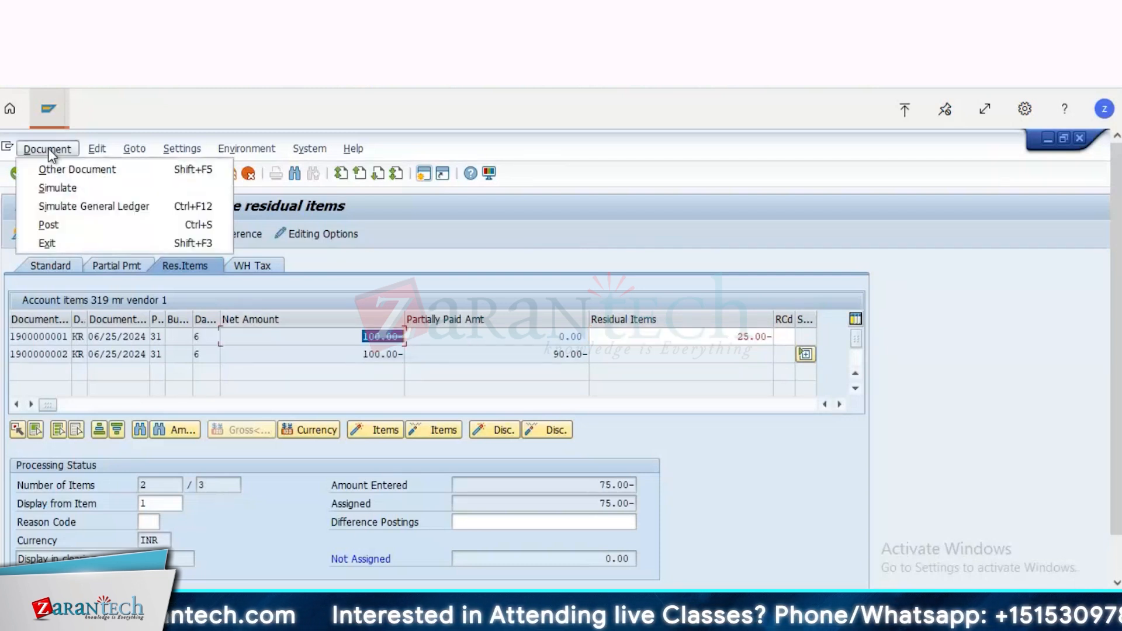
click(65, 189)
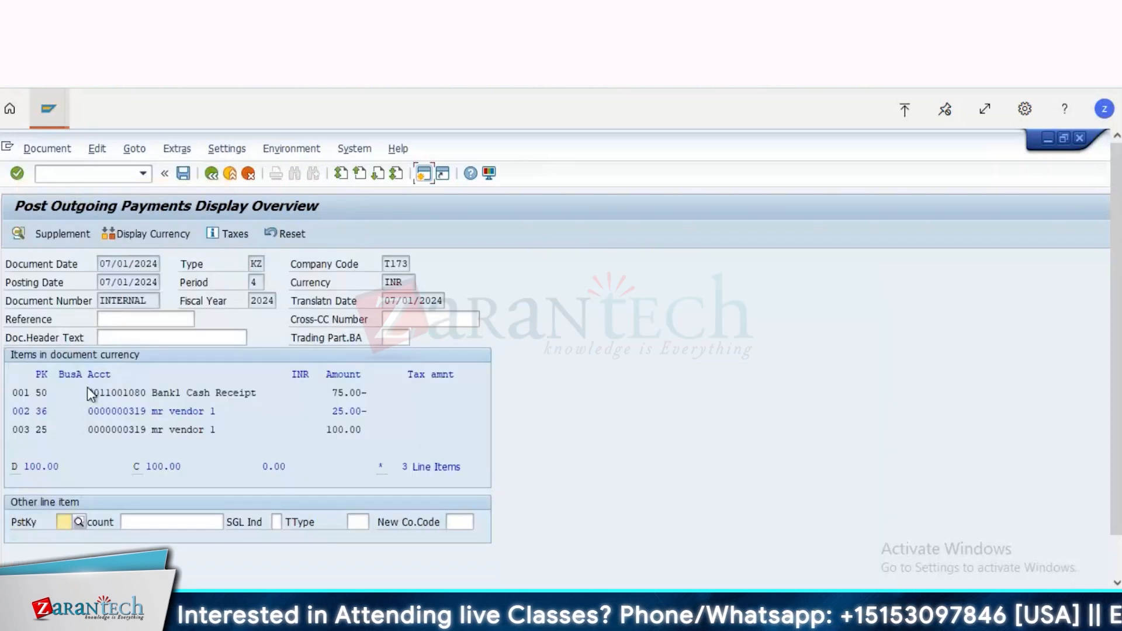
Step: Enter the text Residual on the 25.00 INR vendor item and post the payment document
double_click(120, 410)
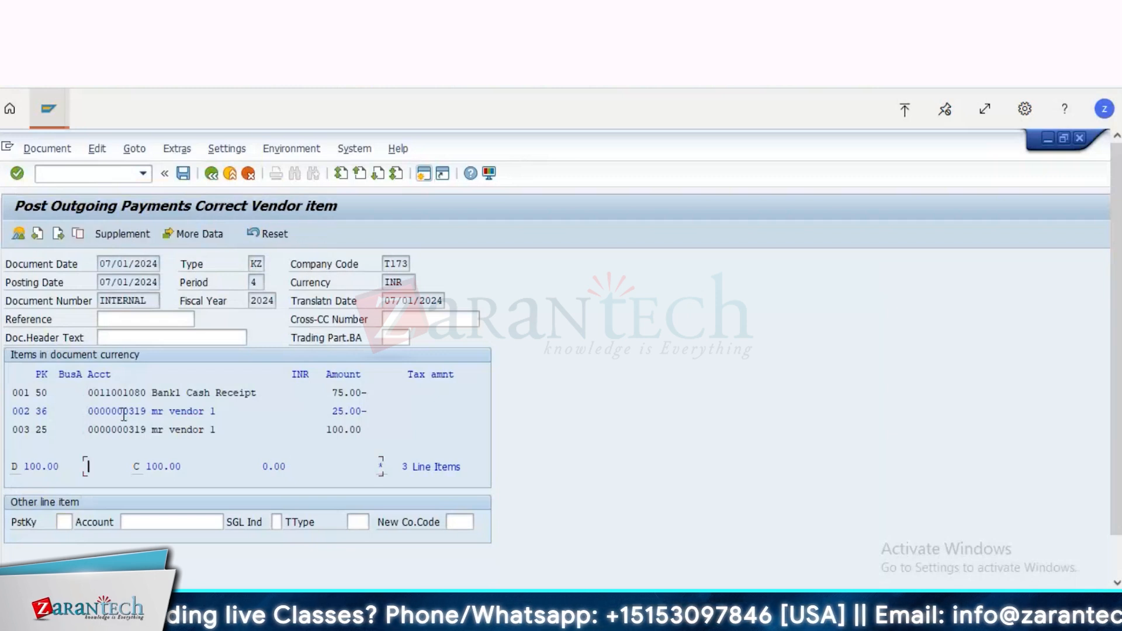
click(107, 471)
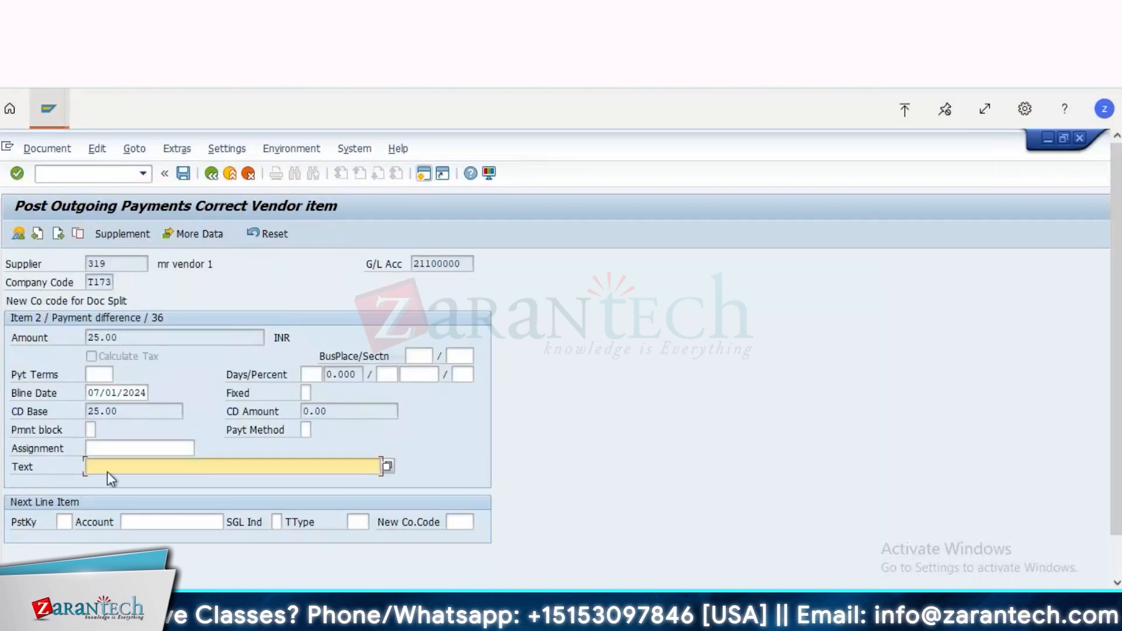
text(t)
text(es)
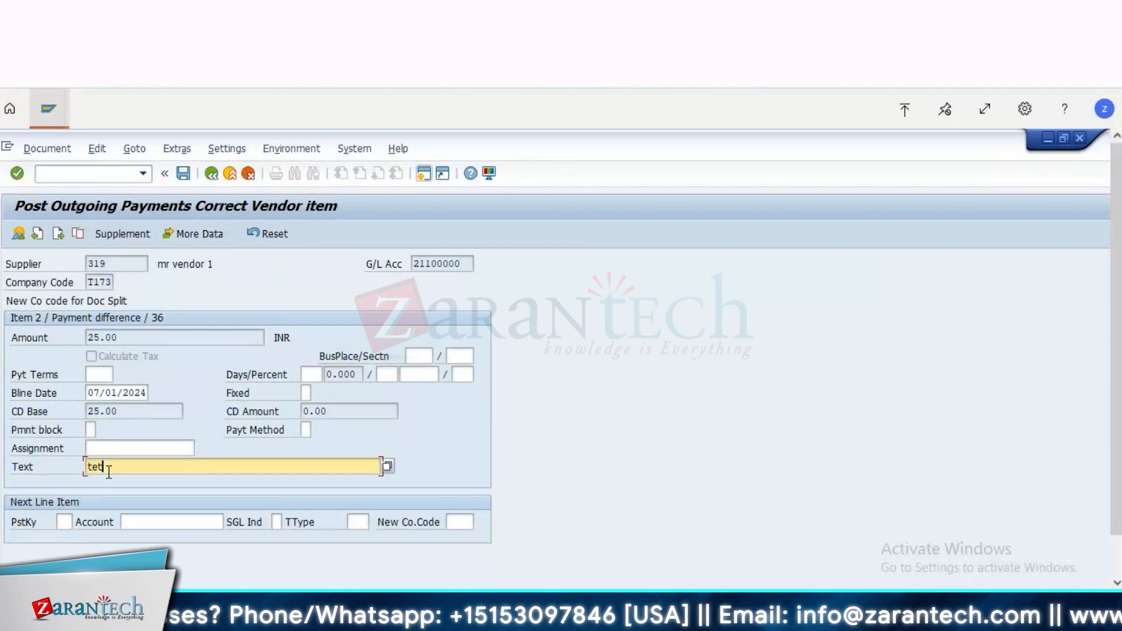
key(BackSpace)
key(BackSpace)
key(BackSpace)
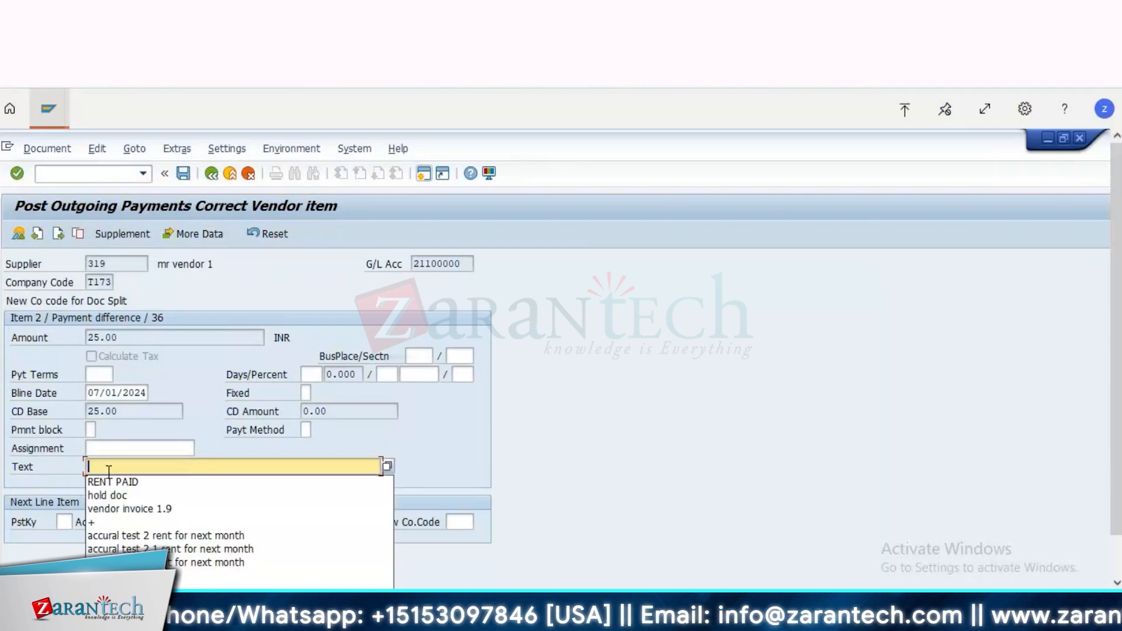
text(Residu)
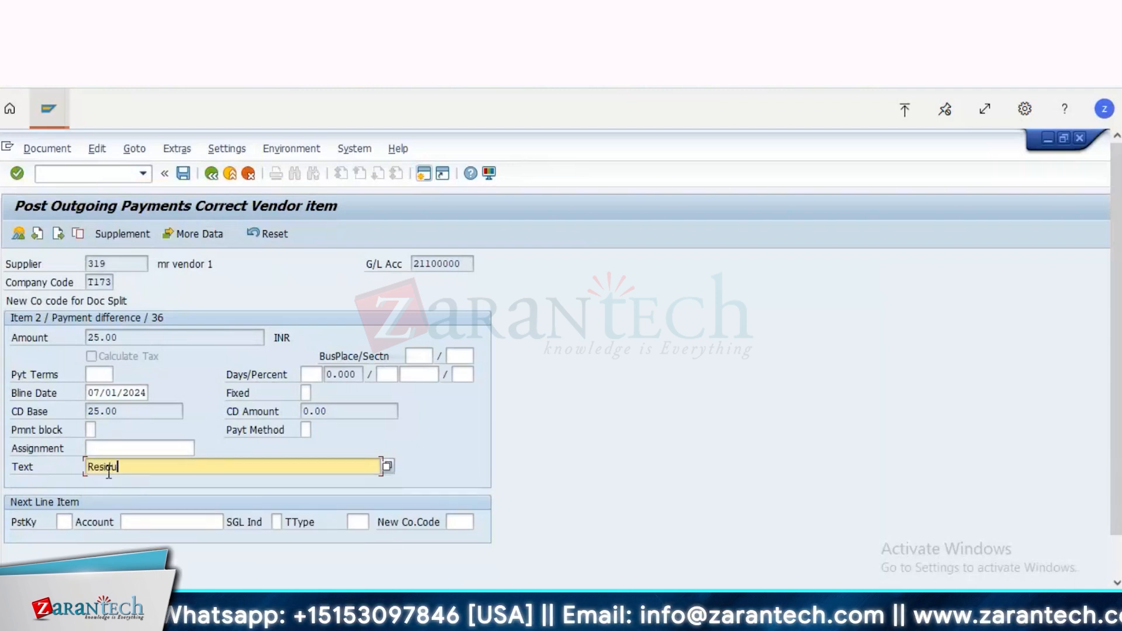
text(al)
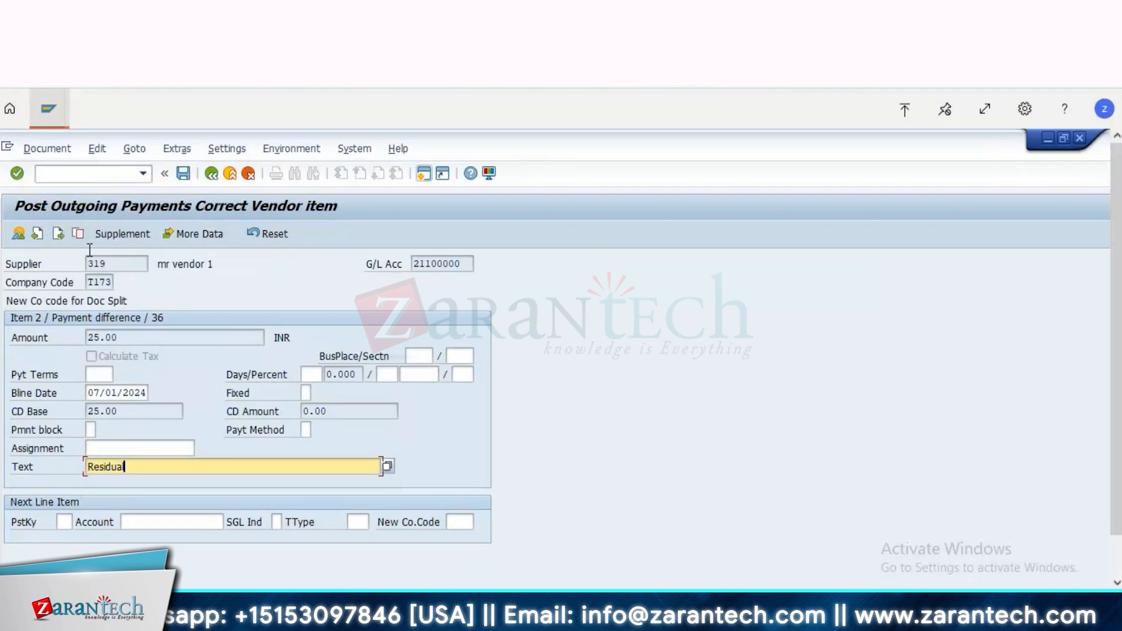
click(19, 235)
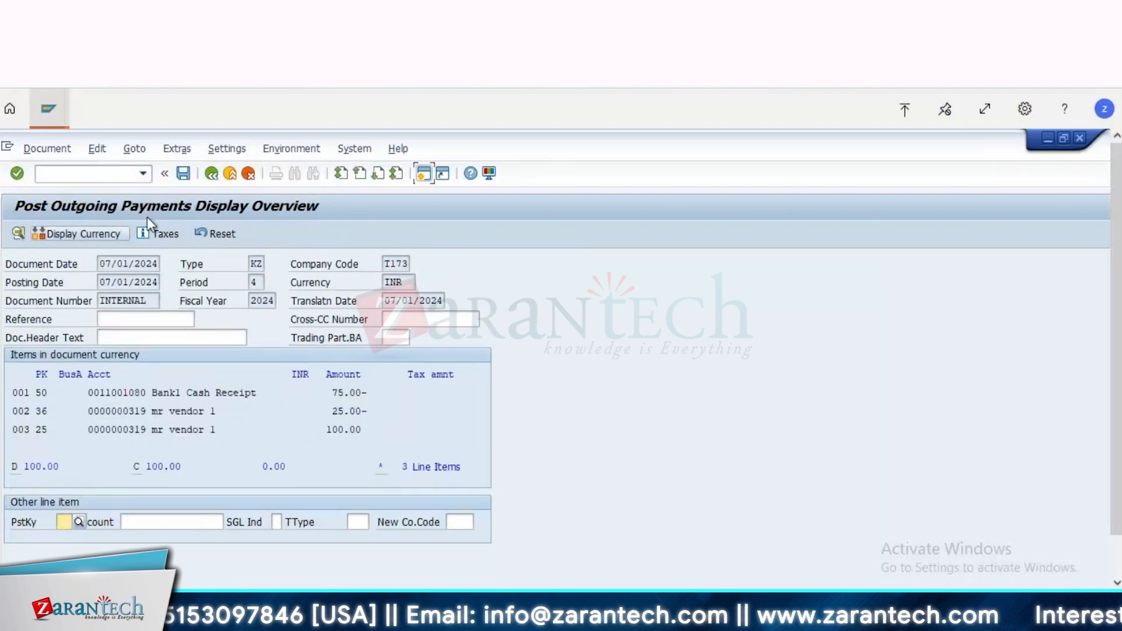
click(183, 173)
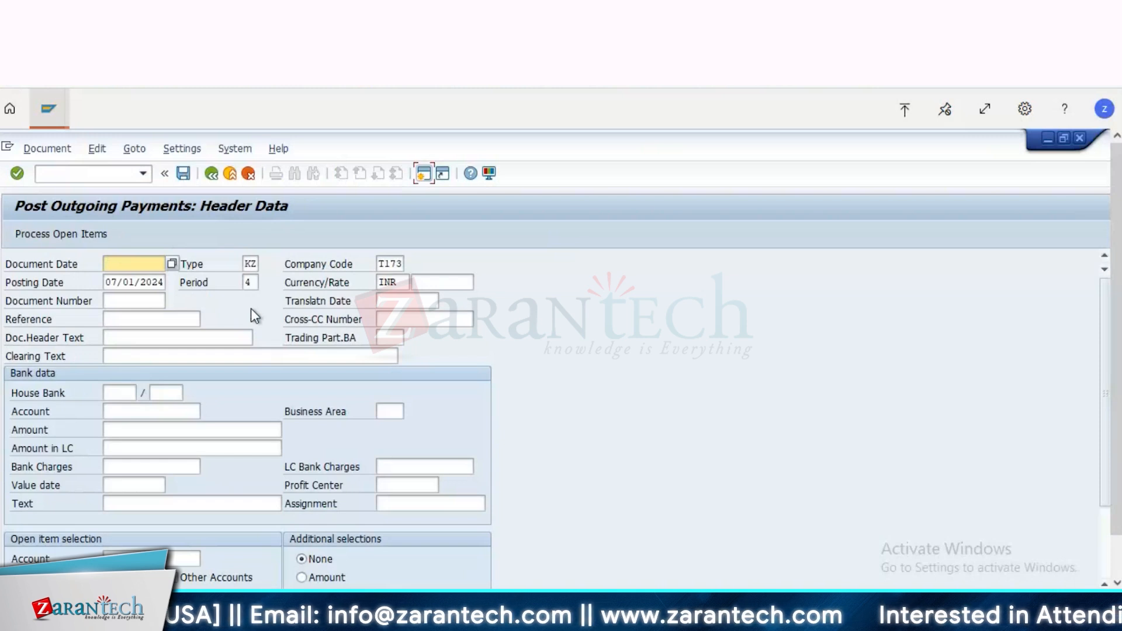
Step: Rerun the vendor line item display for the vendor's open items in company code T173 and examine the residual item
click(48, 108)
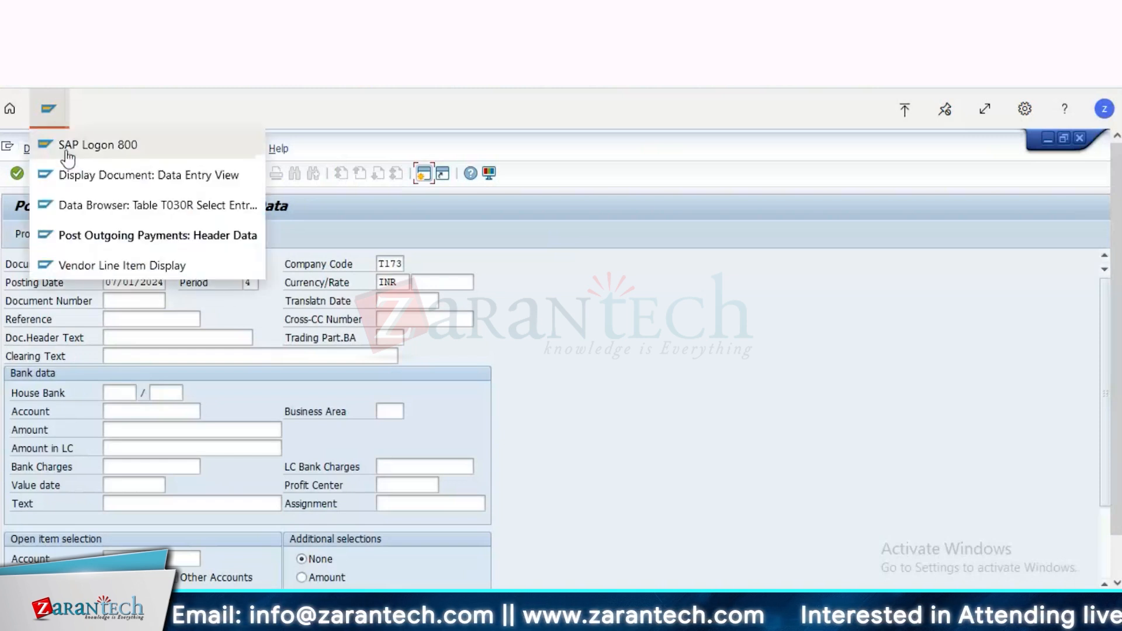
click(114, 182)
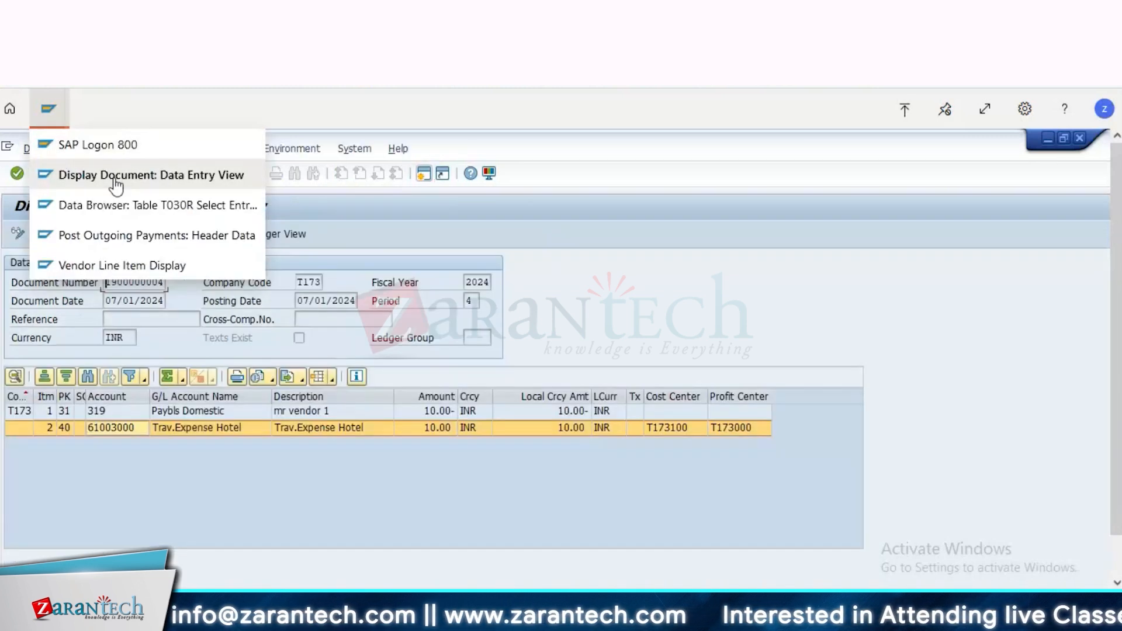
click(115, 266)
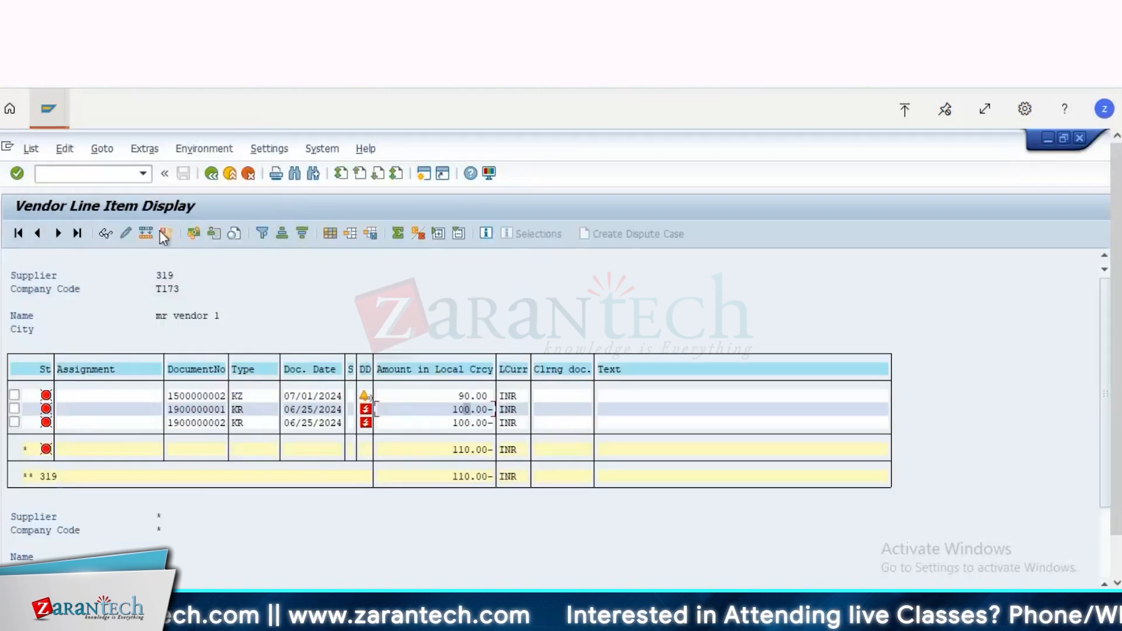
click(212, 173)
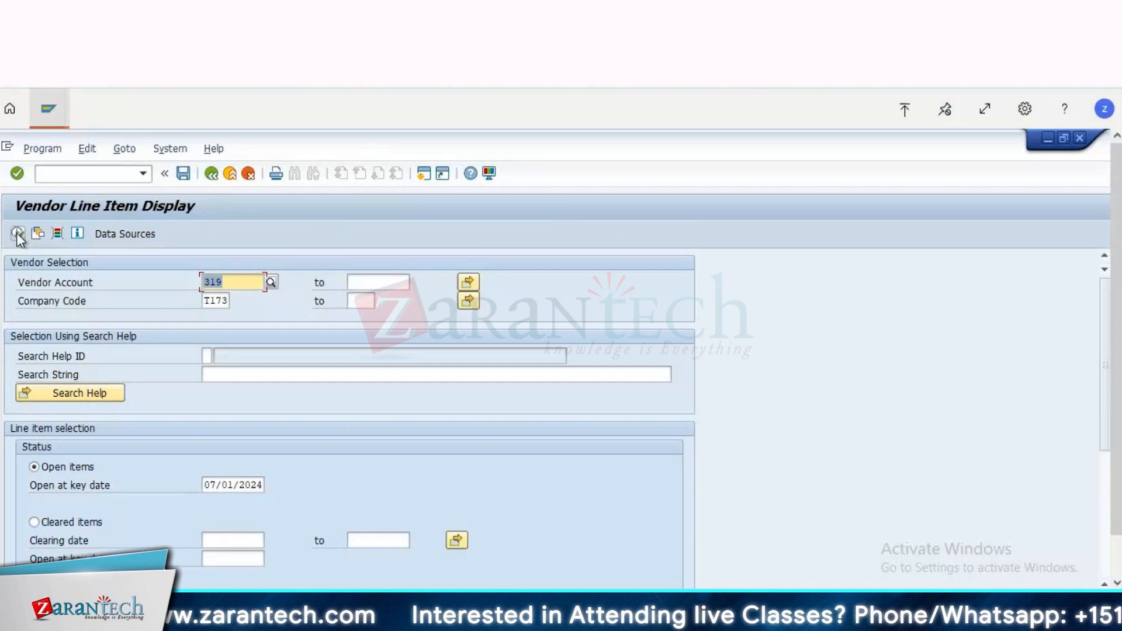
click(17, 234)
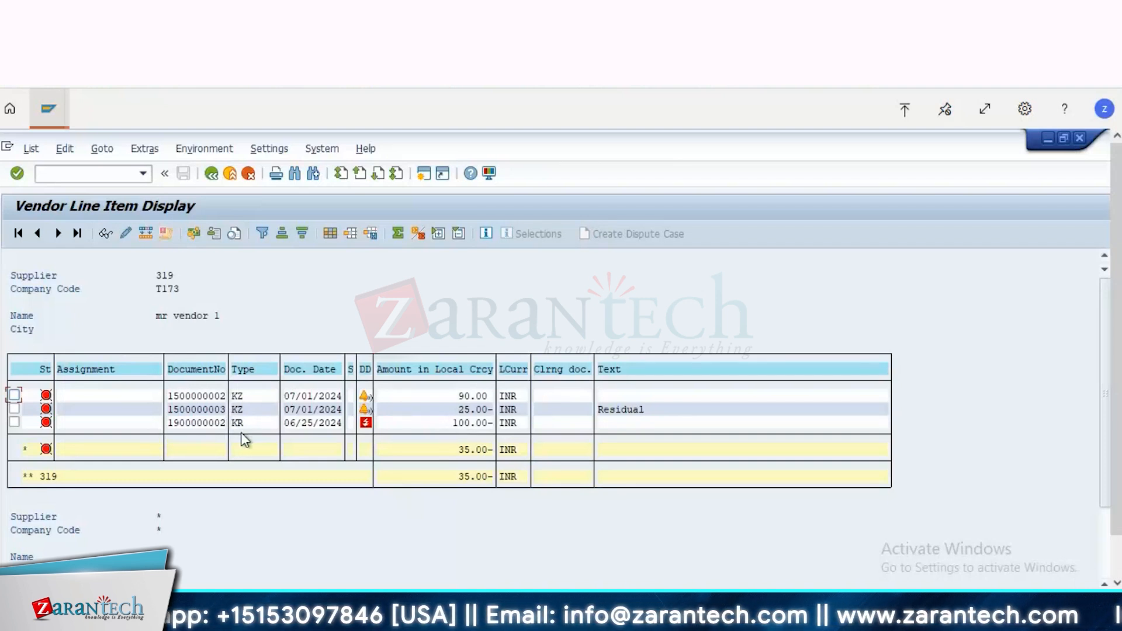
click(465, 408)
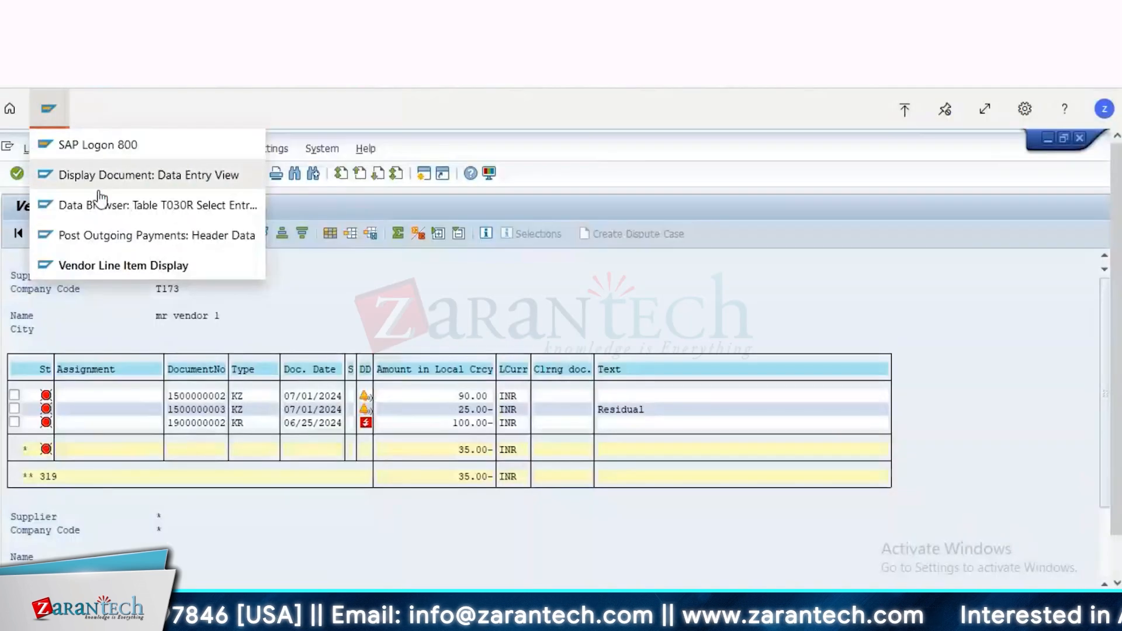
Step: Replace the outgoing payments transaction with vendor invoice entry and set the document date to 07/01/2024
click(120, 236)
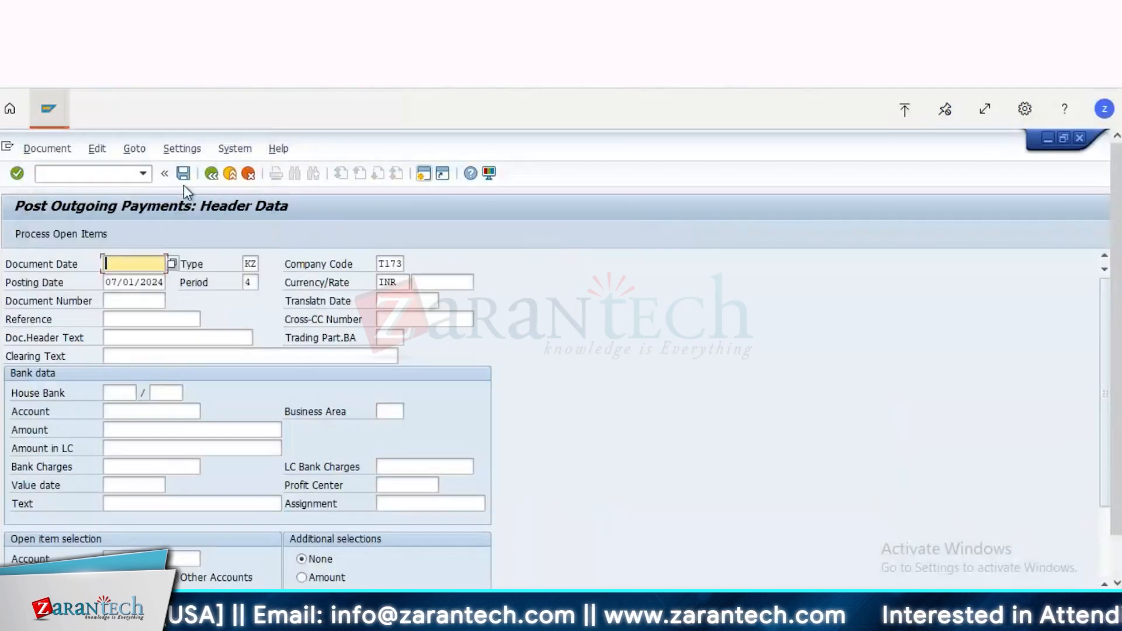
click(78, 178)
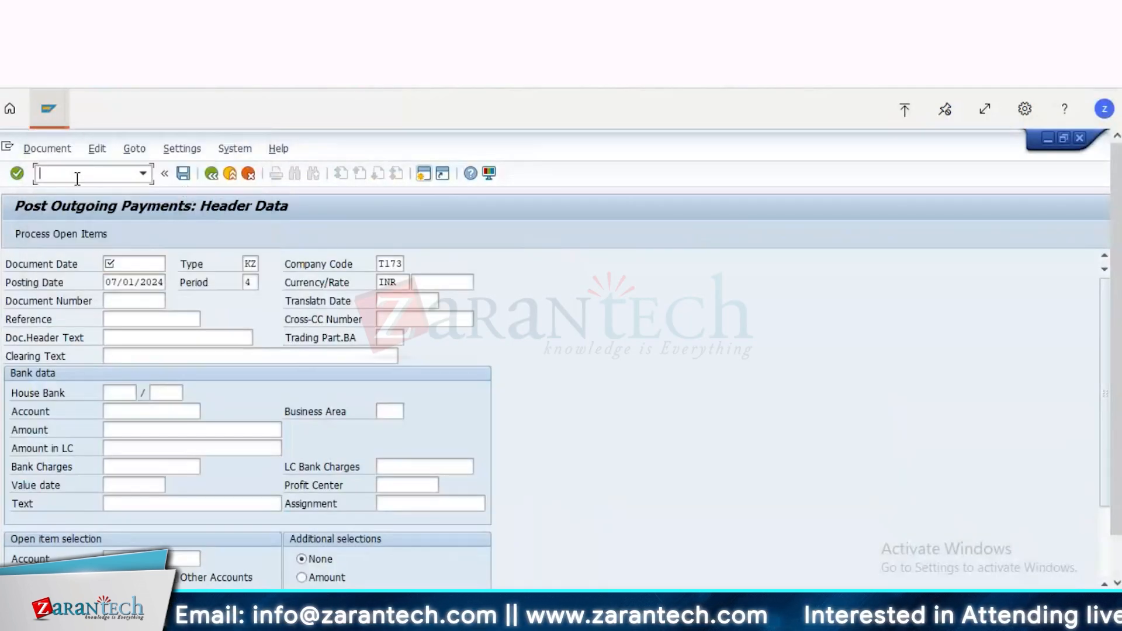
text(/nfb60)
key(Return)
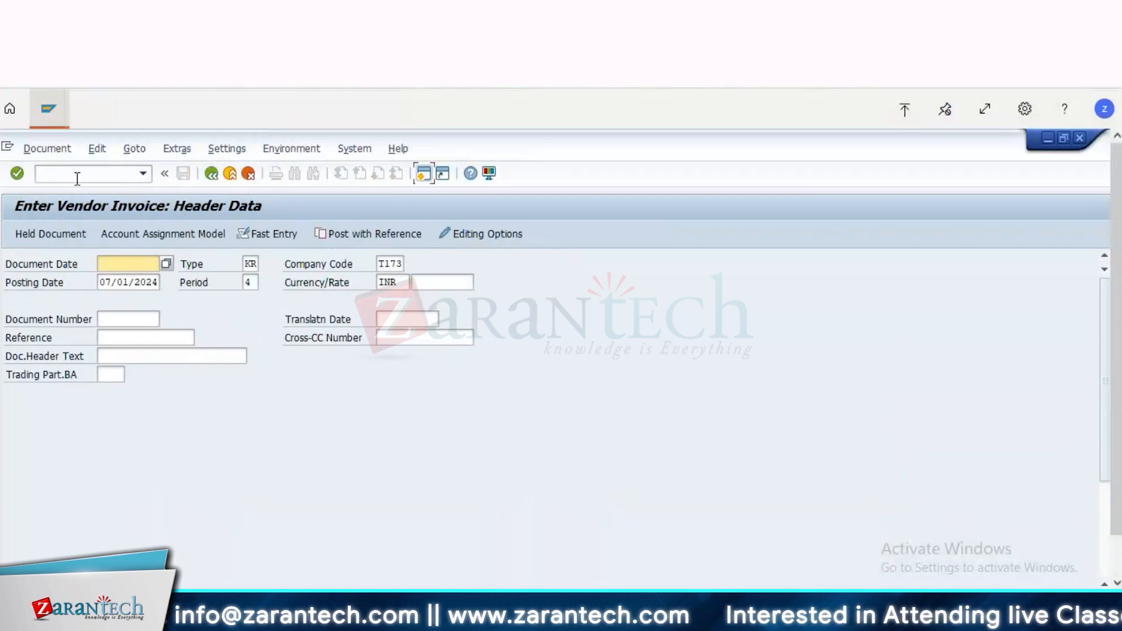
key(BackSpace)
key(Down)
key(Return)
key(Down)
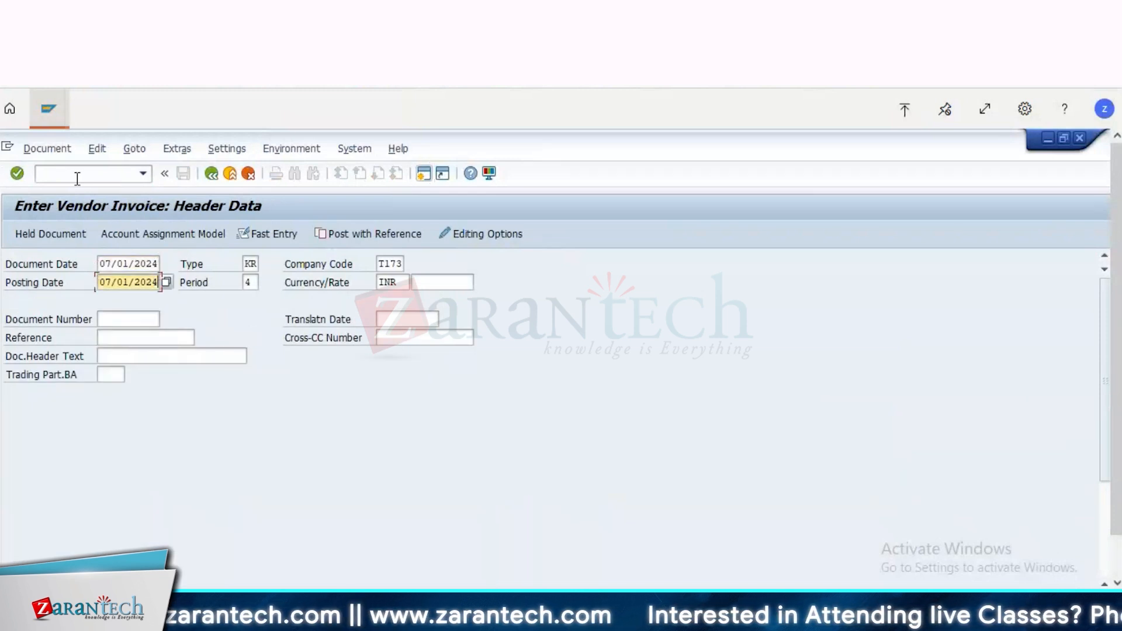
Step: Add a vendor invoice item with posting key 31 for mr vendor 1 and set its amount to 51 INR
key(Down)
key(Down)
key(Down)
key(Down)
key(Down)
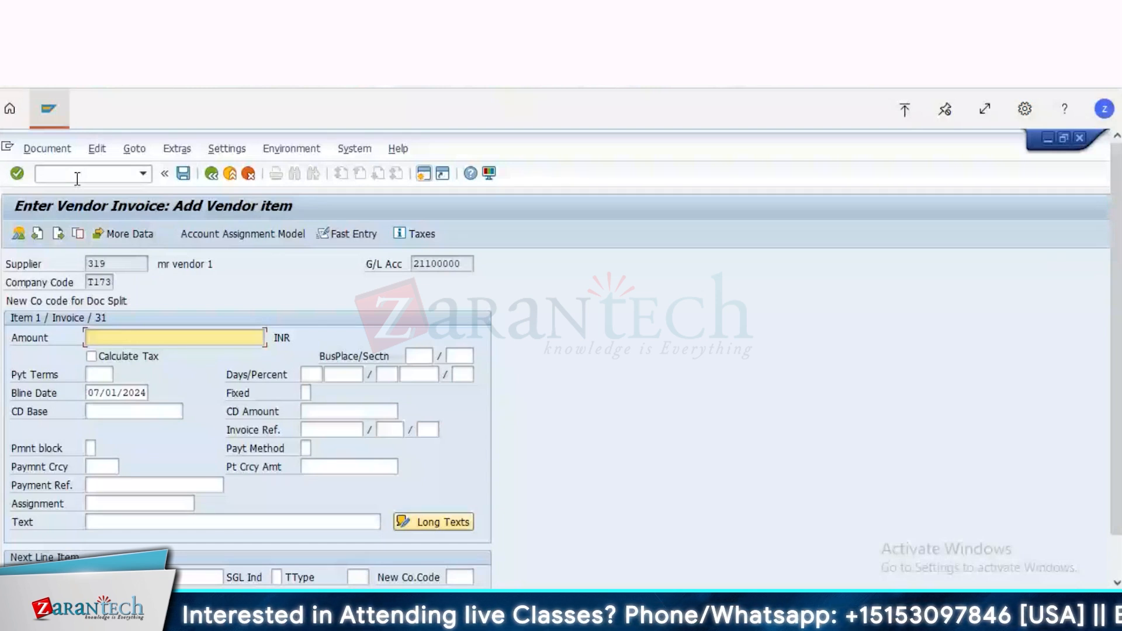
text(51)
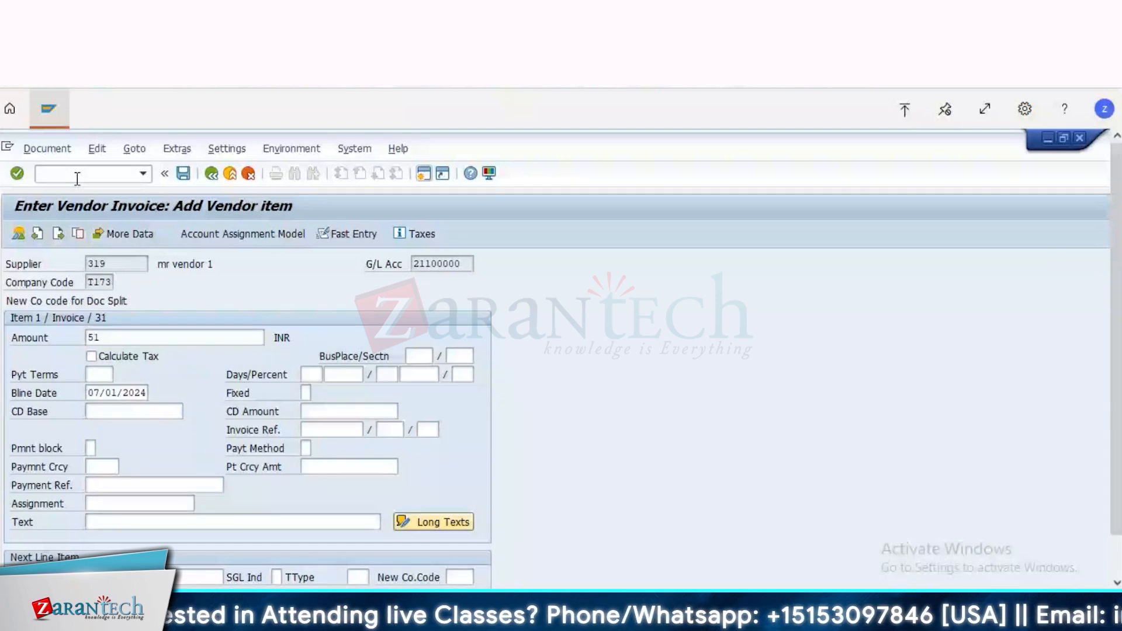
key(Tab)
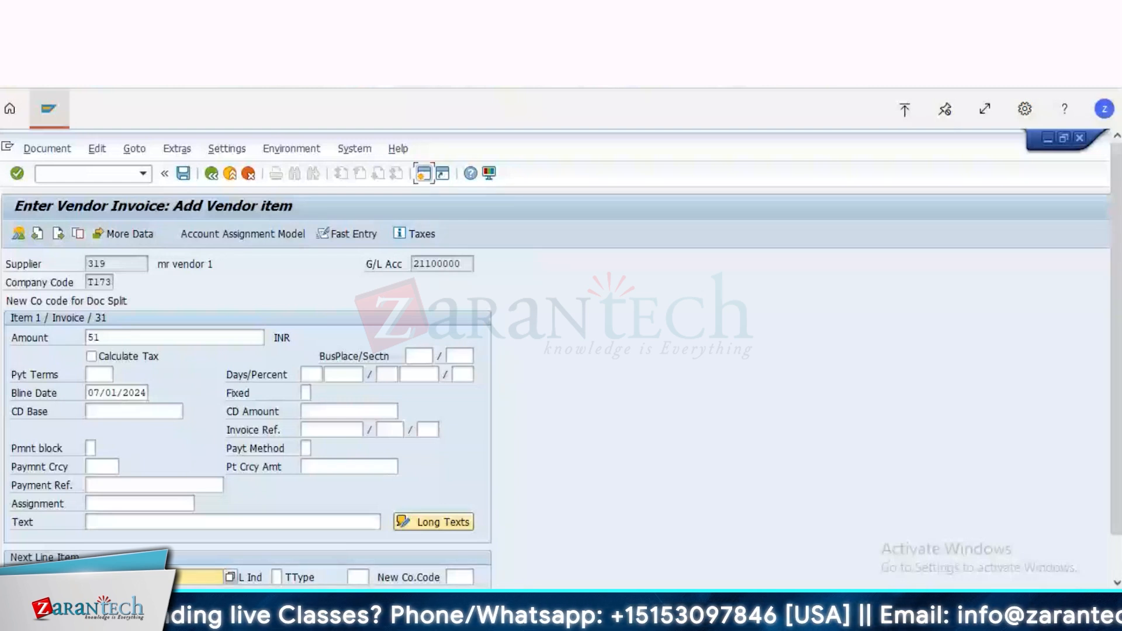
Step: Look up the company code T173 accounts and add Travel Expenses - Hotel and Accommodation as the debit item
click(230, 578)
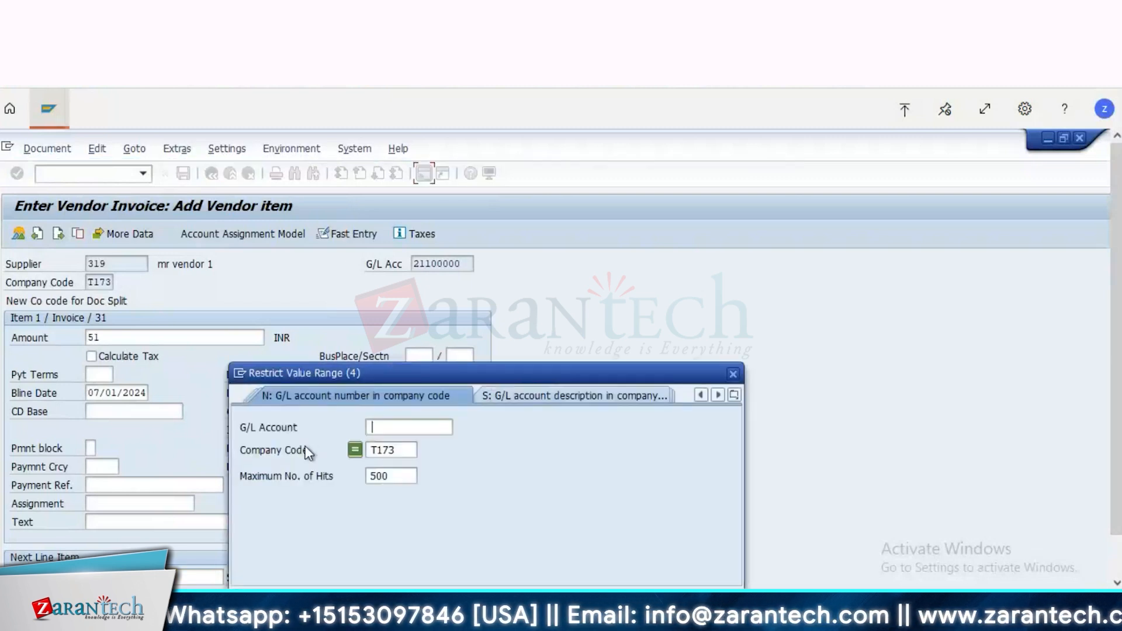
key(Return)
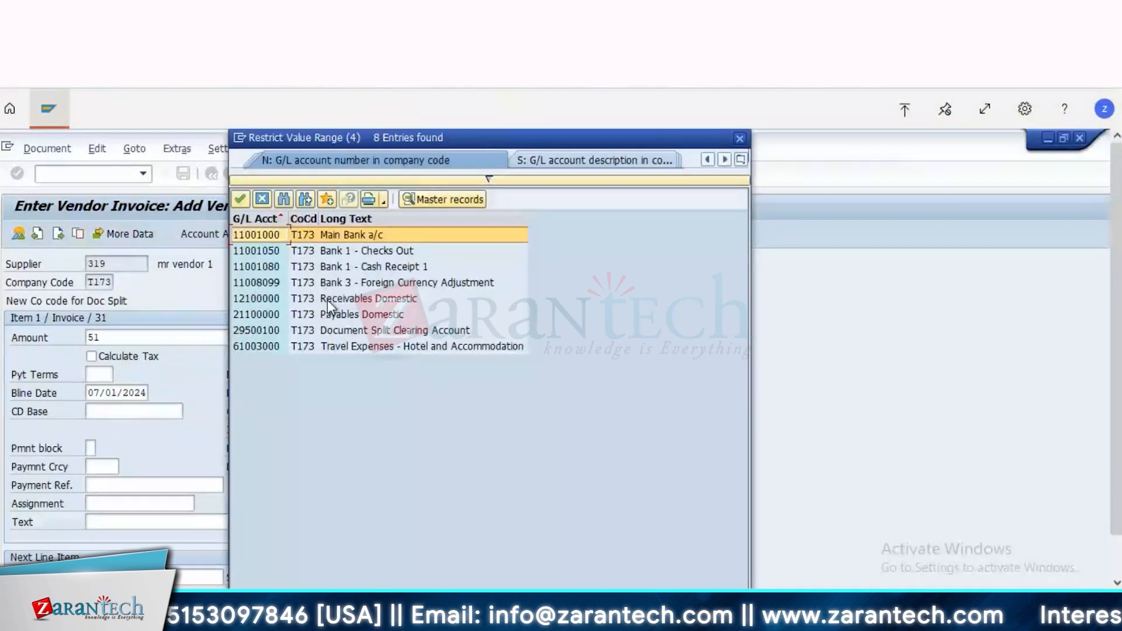
click(367, 349)
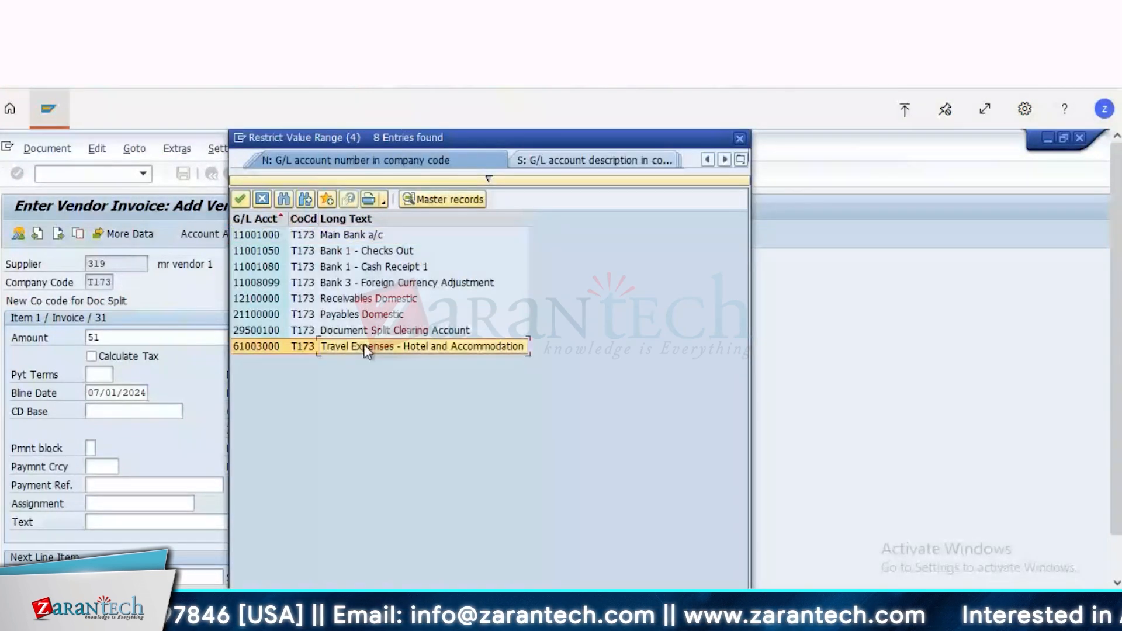
double_click(367, 350)
key(Return)
Step: Set the travel expense item's amount to 51 INR and its cost center to T173100
key(Down)
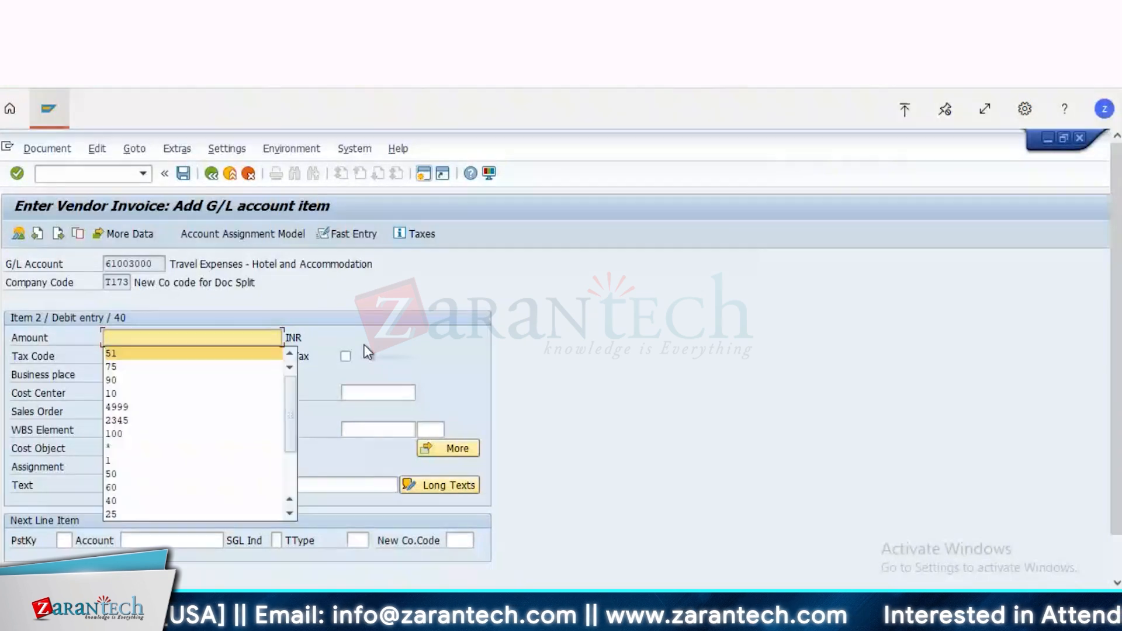
click(133, 354)
click(126, 393)
text(T173101)
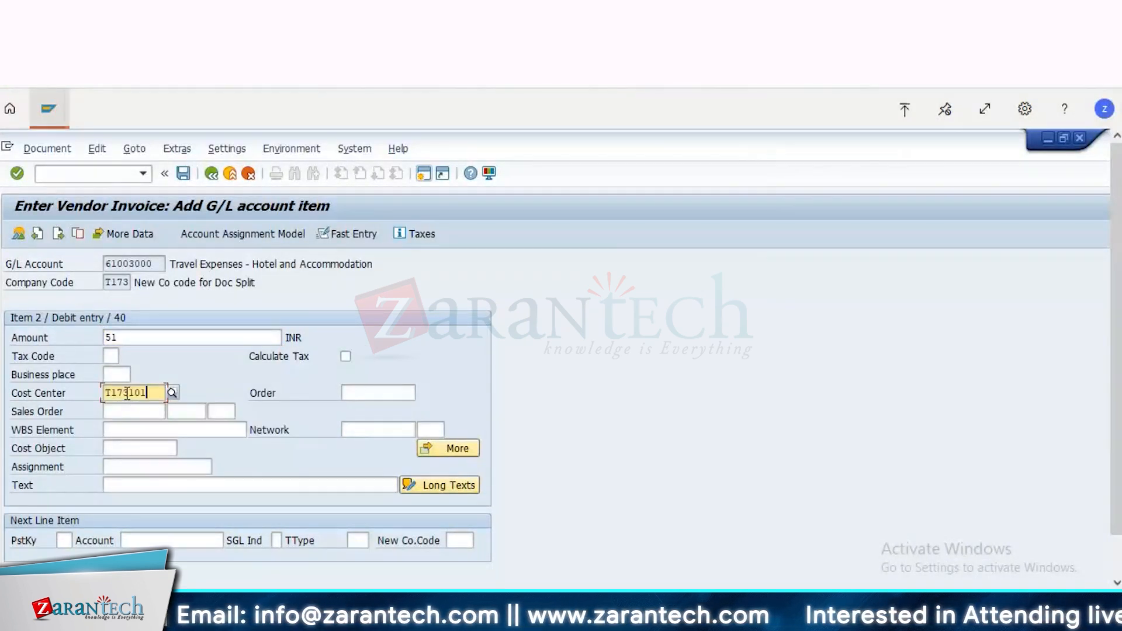
key(Down)
key(Return)
key(Return)
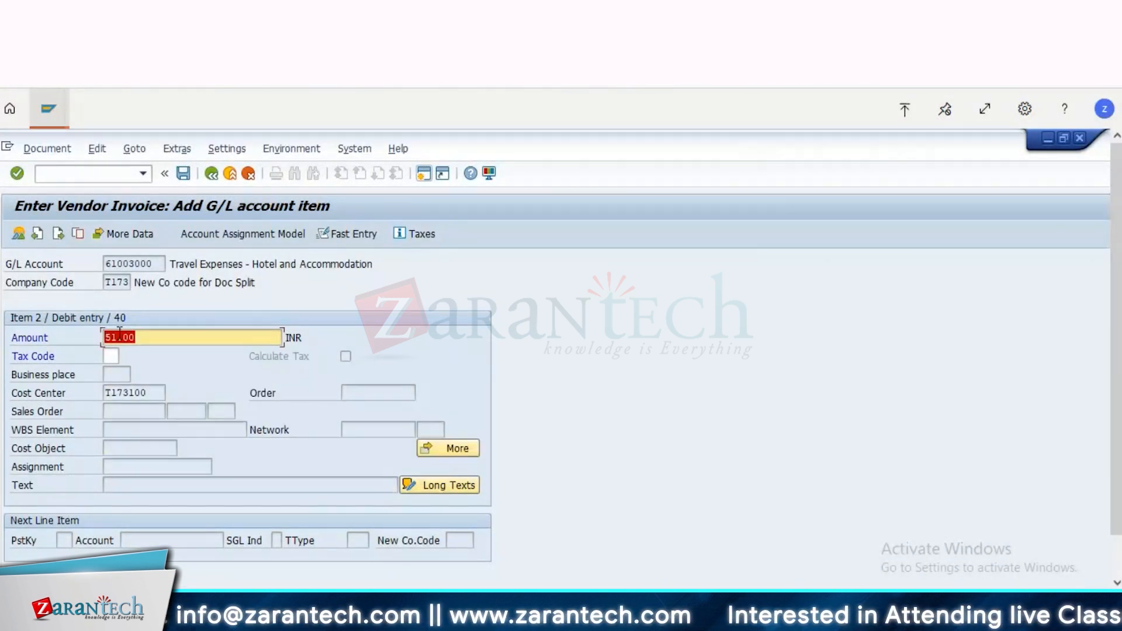
key(Return)
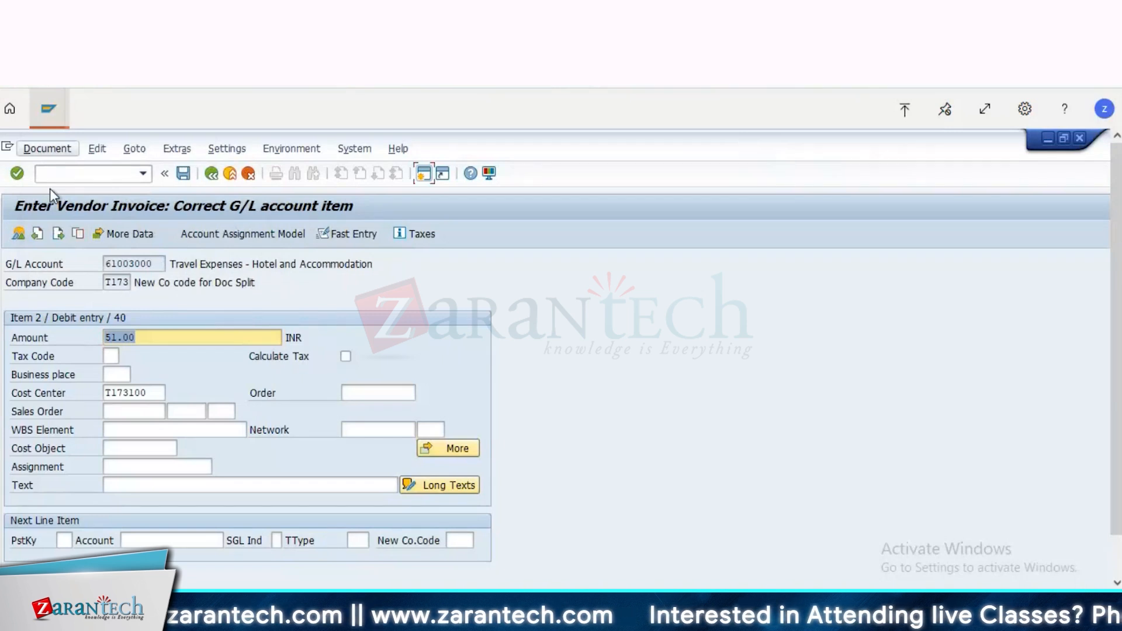
Step: Post the 51.00 INR vendor invoice
click(52, 149)
click(51, 223)
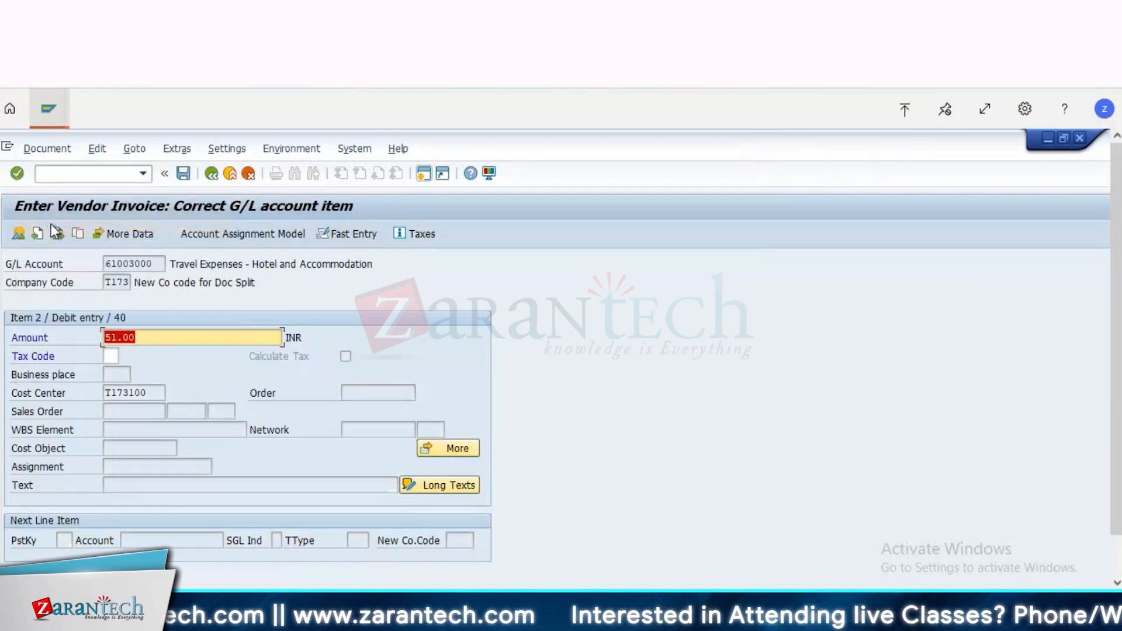
click(188, 178)
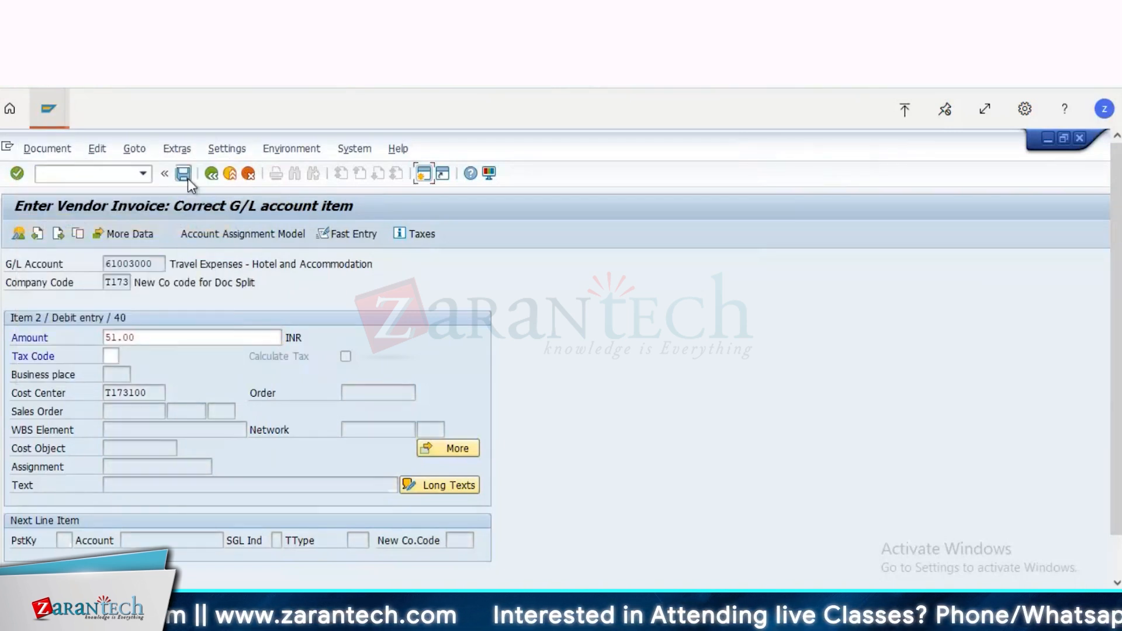
click(188, 178)
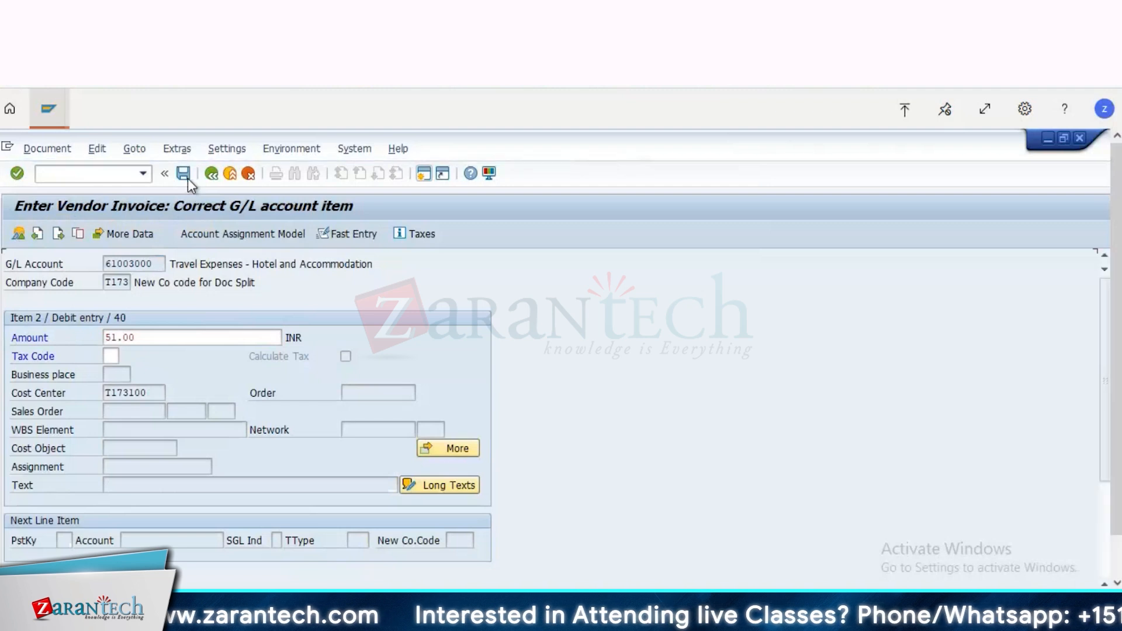
Step: Display the posted invoice and compare the profit center assignment of its expense and vendor items
click(47, 149)
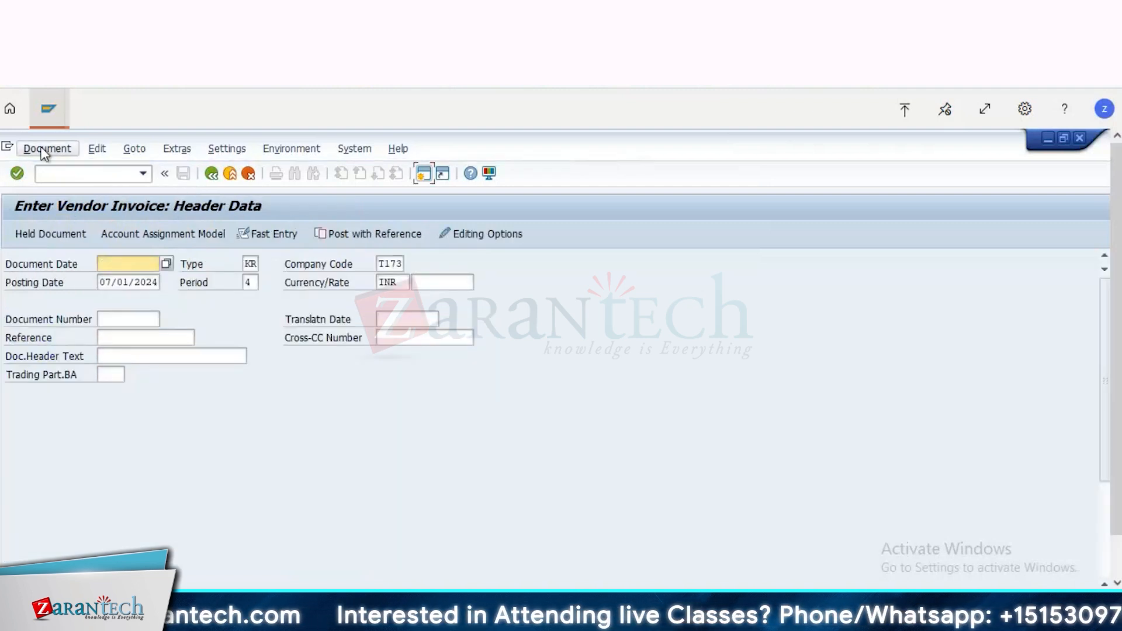
click(54, 207)
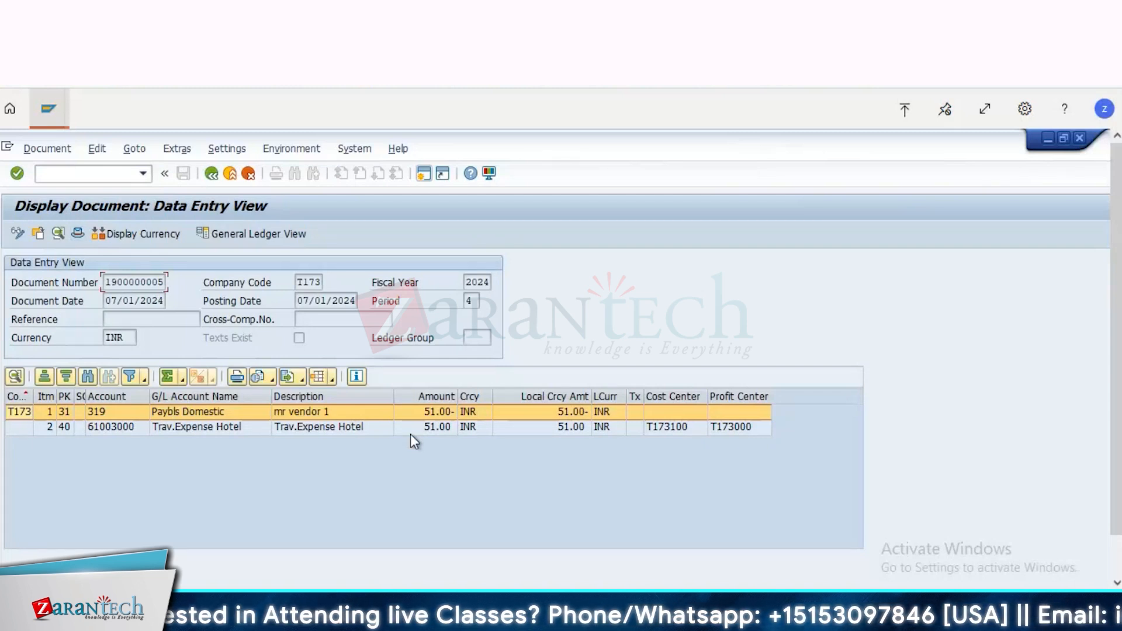
click(358, 427)
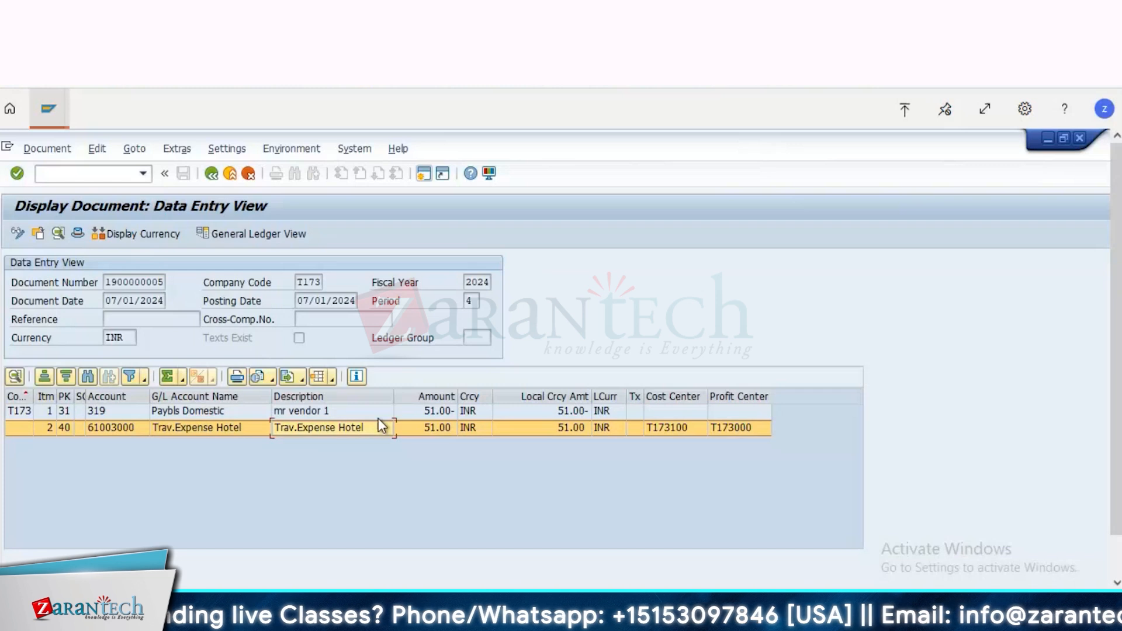
click(337, 416)
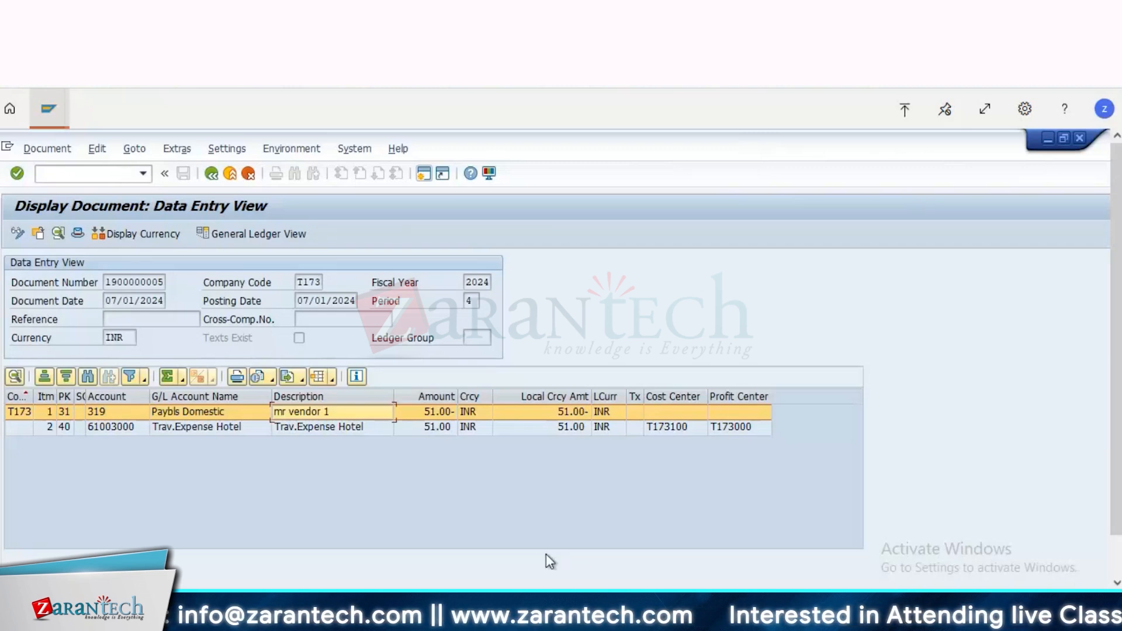
Step: Switch to the Accounts Payable slide in PowerPoint and review the full payment, residual payment and vendor line item report entries
click(585, 617)
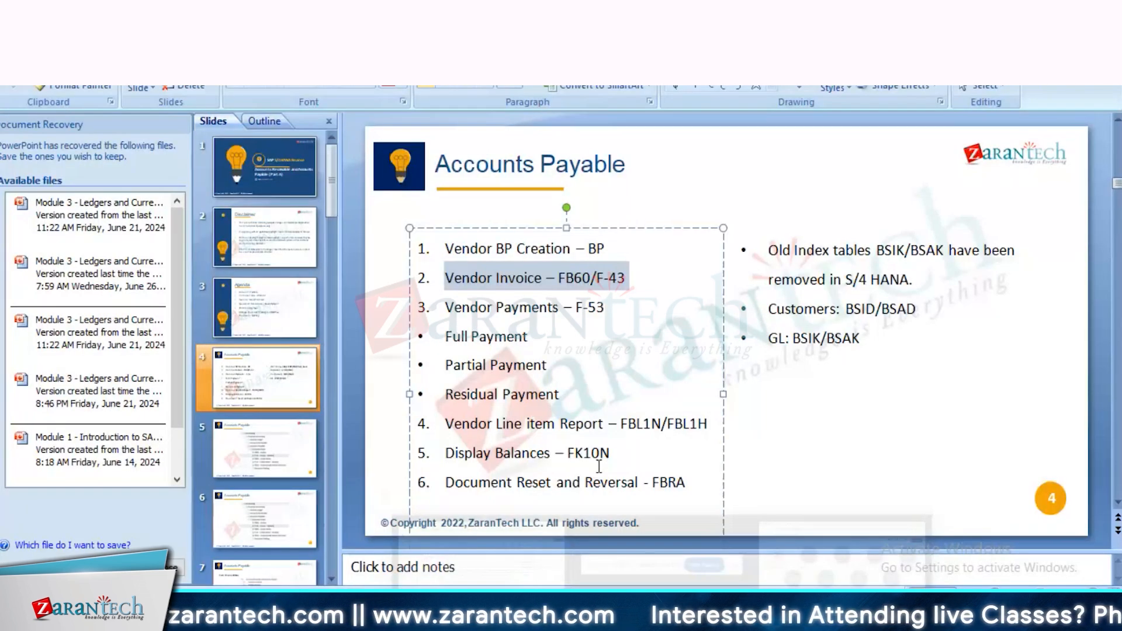
drag(543, 336, 444, 337)
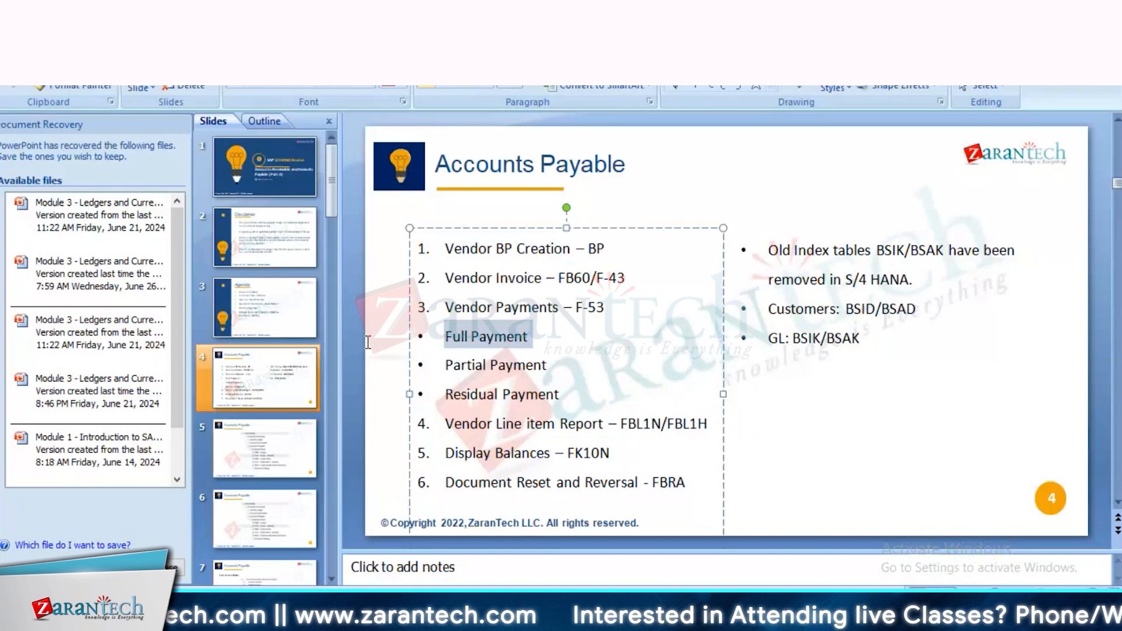
click(395, 346)
drag(564, 395, 444, 395)
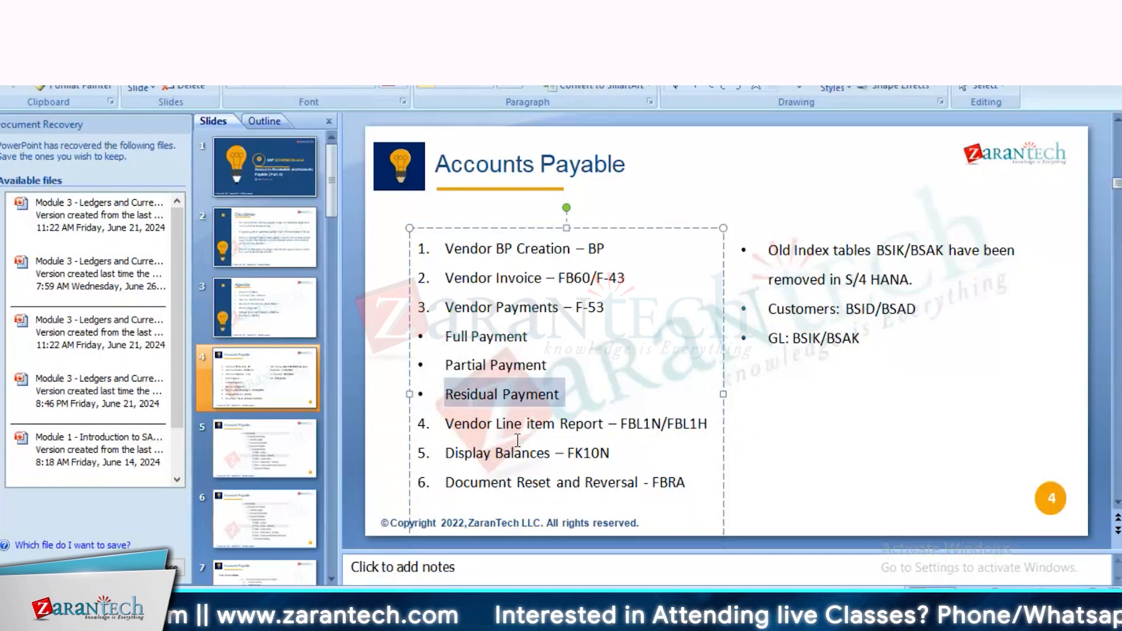
drag(514, 431, 671, 430)
click(666, 453)
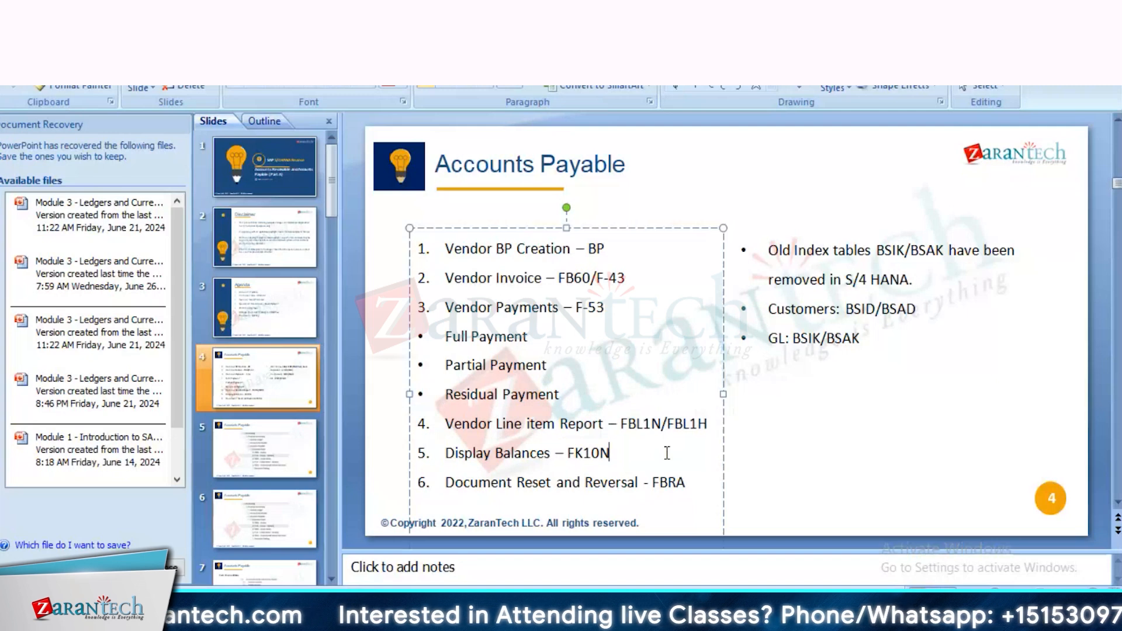
Step: Switch back to SAP and, in the Data Browser session, run the Vendor Line Item Browser for the vendor's open items in company code T173
key(alt+Tab)
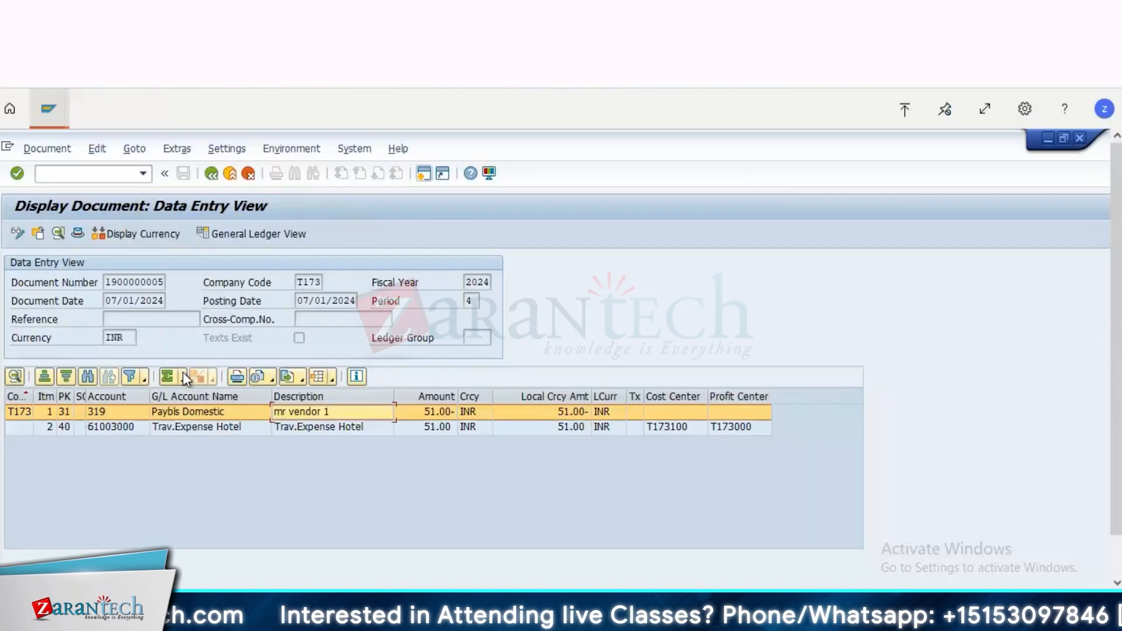
click(51, 114)
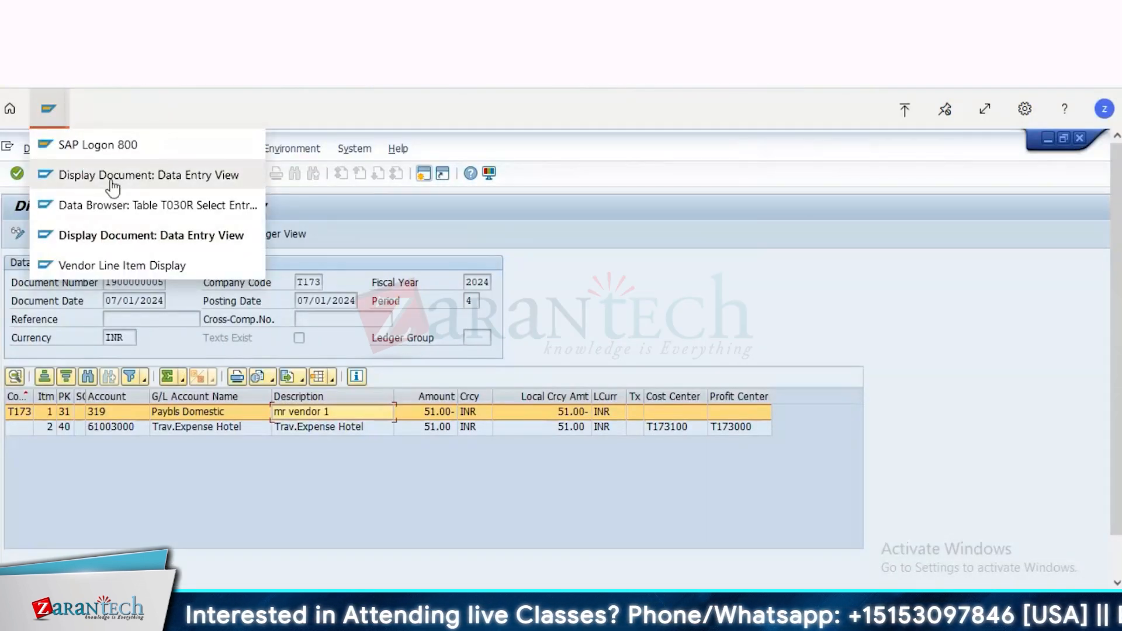
click(113, 209)
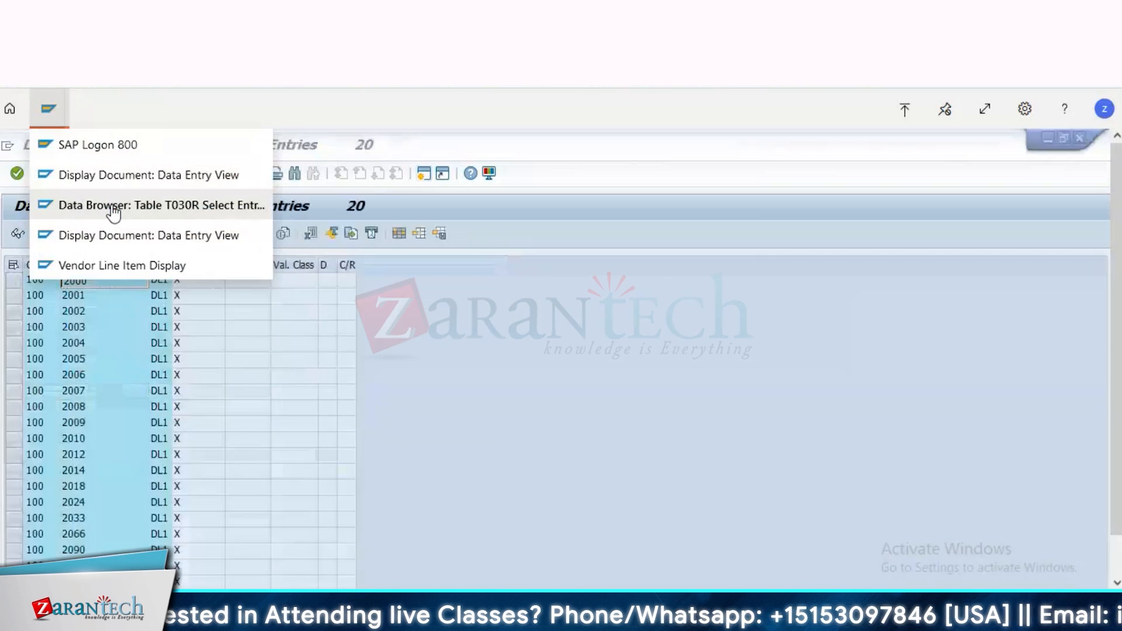
click(85, 173)
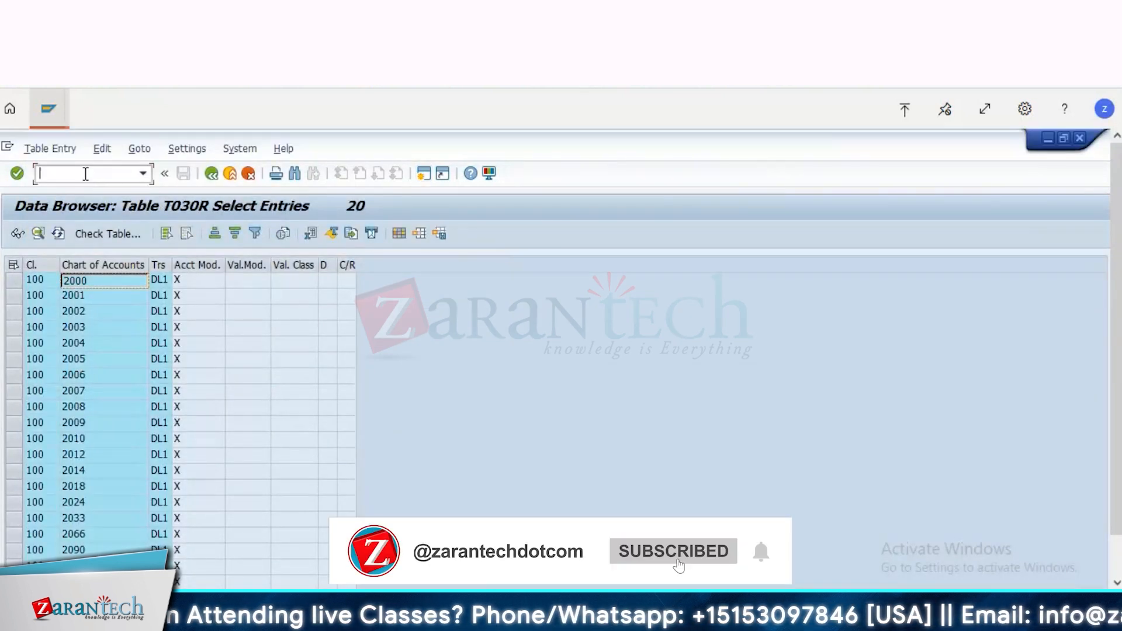
text(/nfb03)
key(Return)
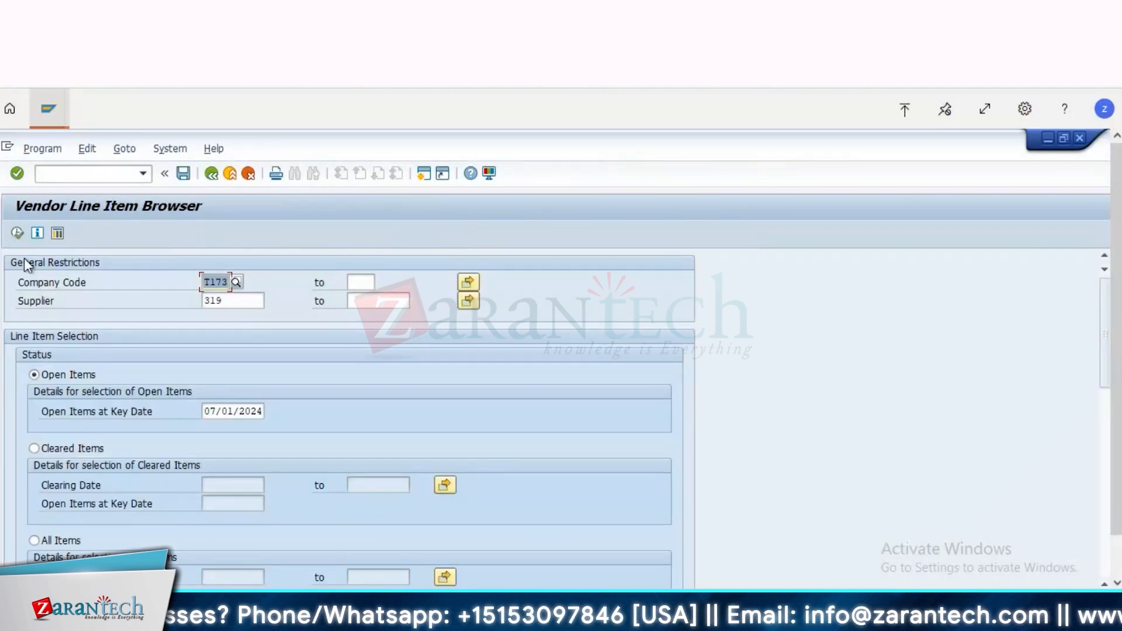
click(17, 234)
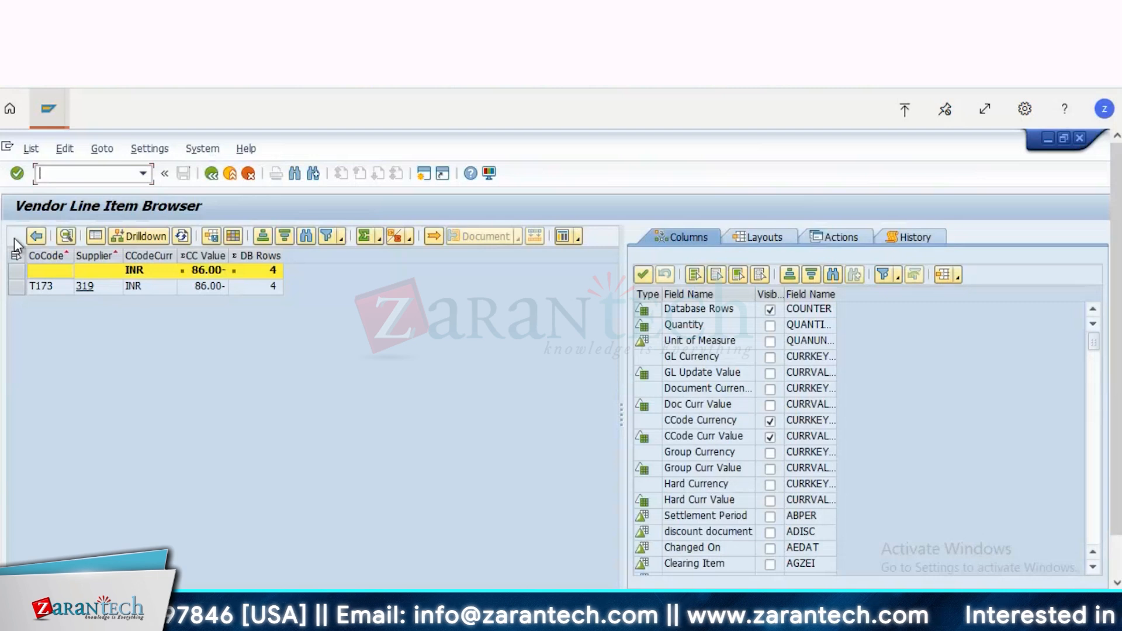
Step: Add the Clearing Document column to the vendor line item layout and apply it
click(235, 236)
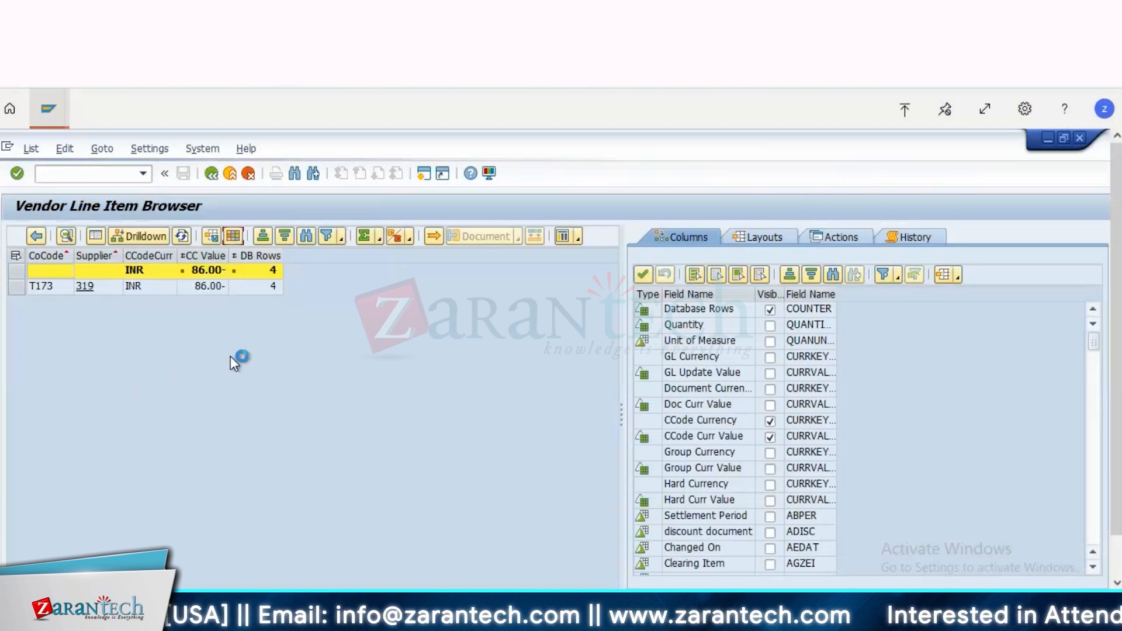
click(337, 384)
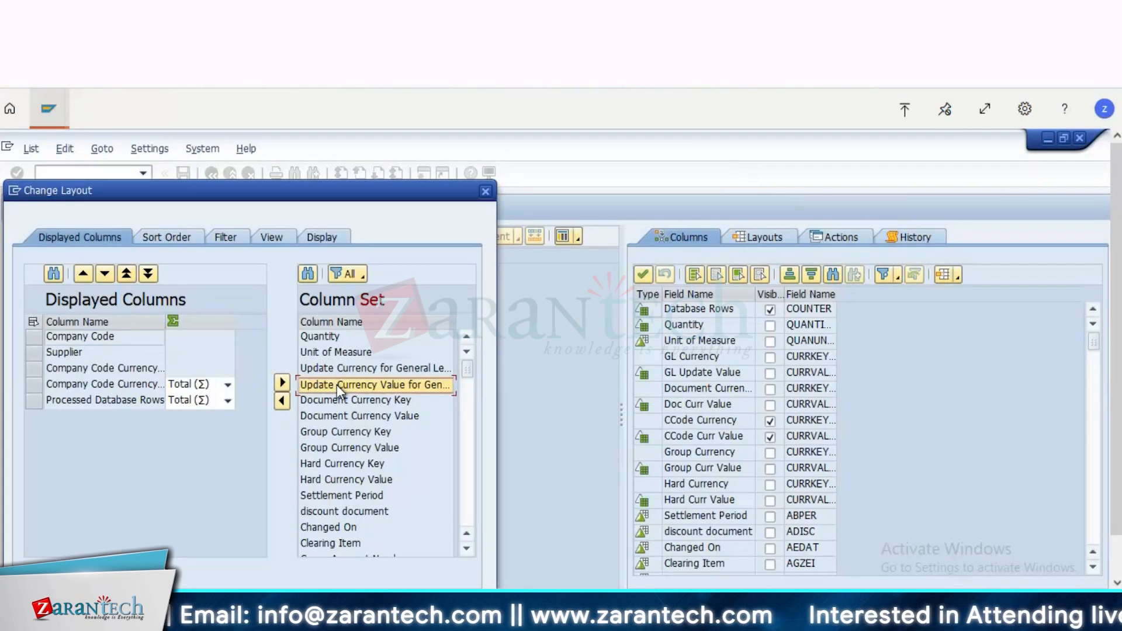
key(Down)
key(Down)
key(Down)
key(Down)
key(Down)
key(Down)
key(Down)
key(Down)
key(Down)
key(Down)
key(Down)
key(Down)
key(Down)
key(Down)
key(Down)
key(Down)
key(Down)
key(Down)
key(Down)
key(Down)
key(Down)
key(Down)
key(Down)
key(Down)
key(Down)
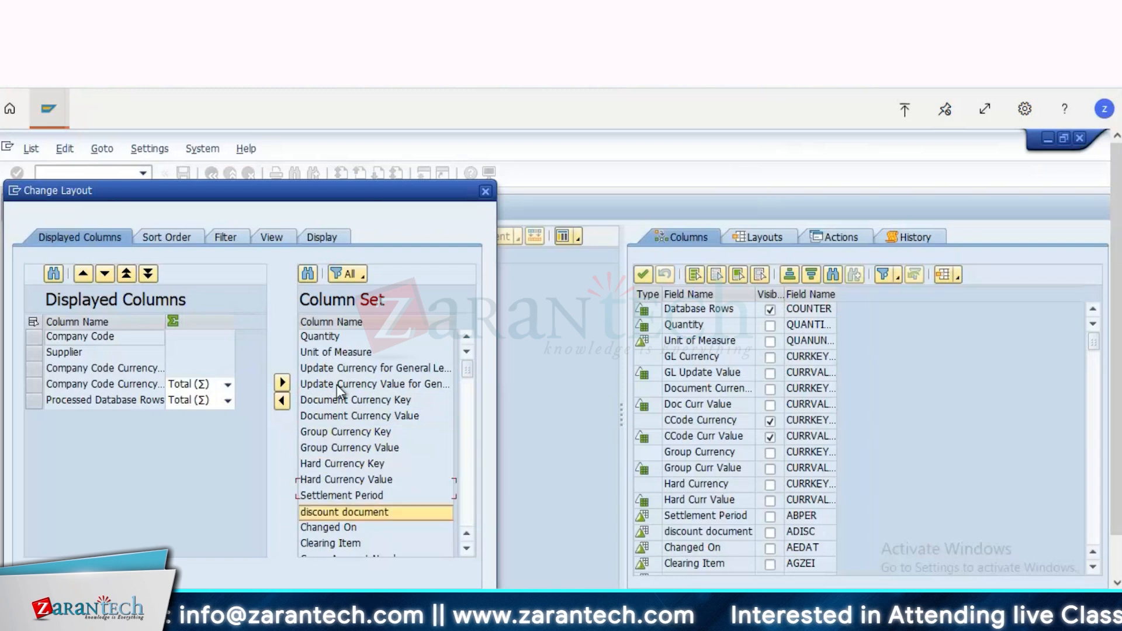
key(Up)
key(Up)
key(Up)
key(Up)
key(Up)
key(Up)
key(Up)
key(Up)
key(Up)
key(Up)
key(Up)
key(Up)
key(Up)
key(Up)
key(Up)
key(Up)
key(Up)
key(Up)
key(Up)
key(Up)
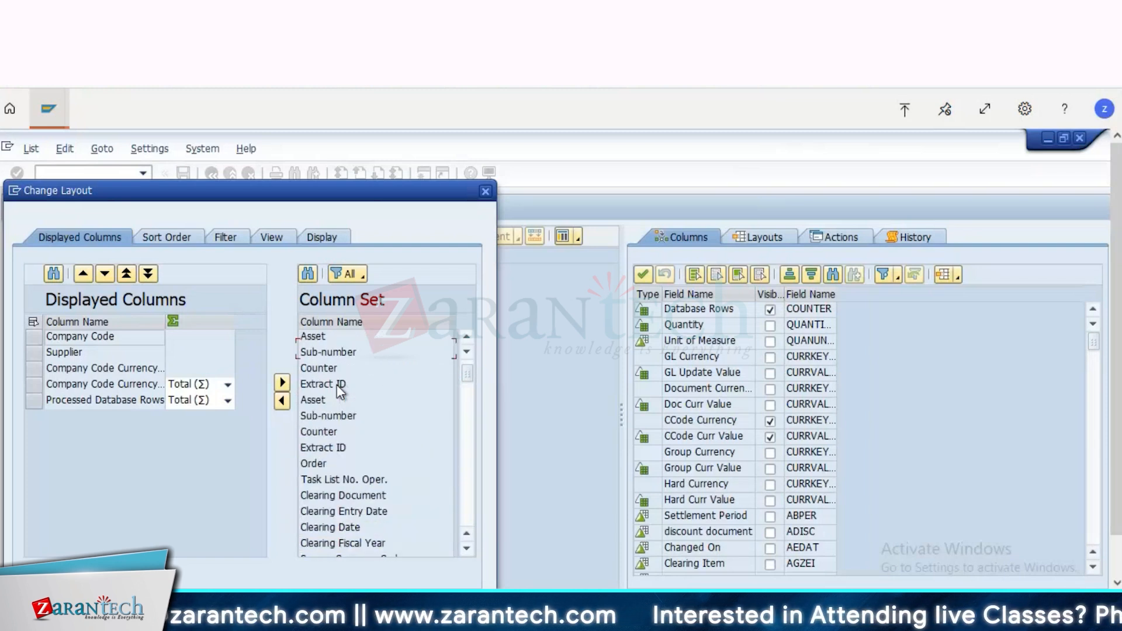
key(Down)
key(Down)
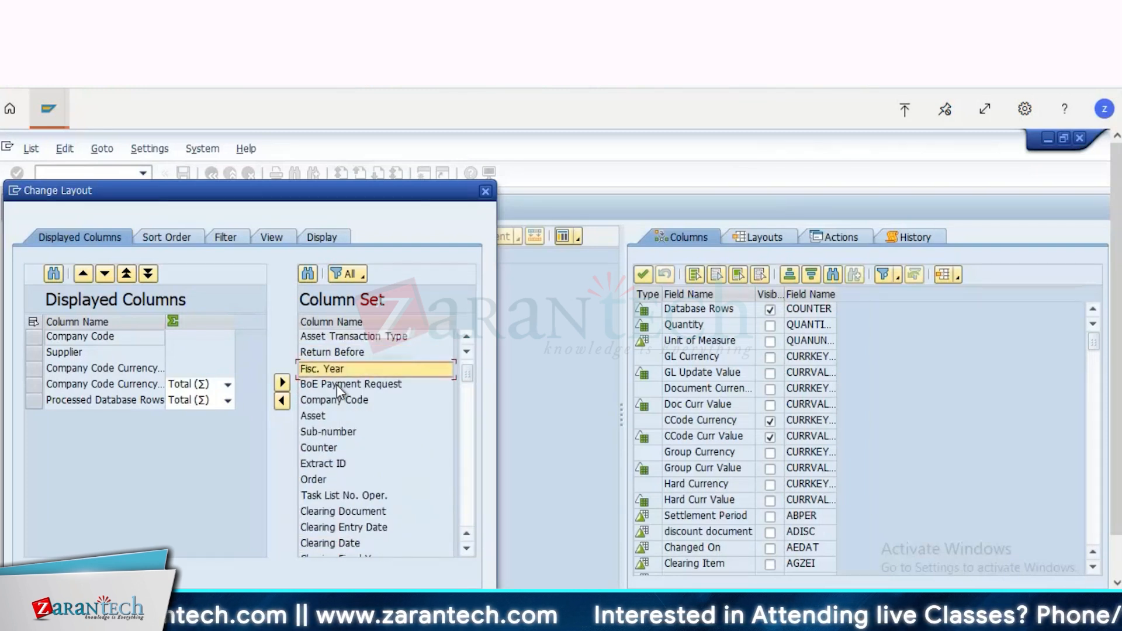
click(360, 510)
click(282, 401)
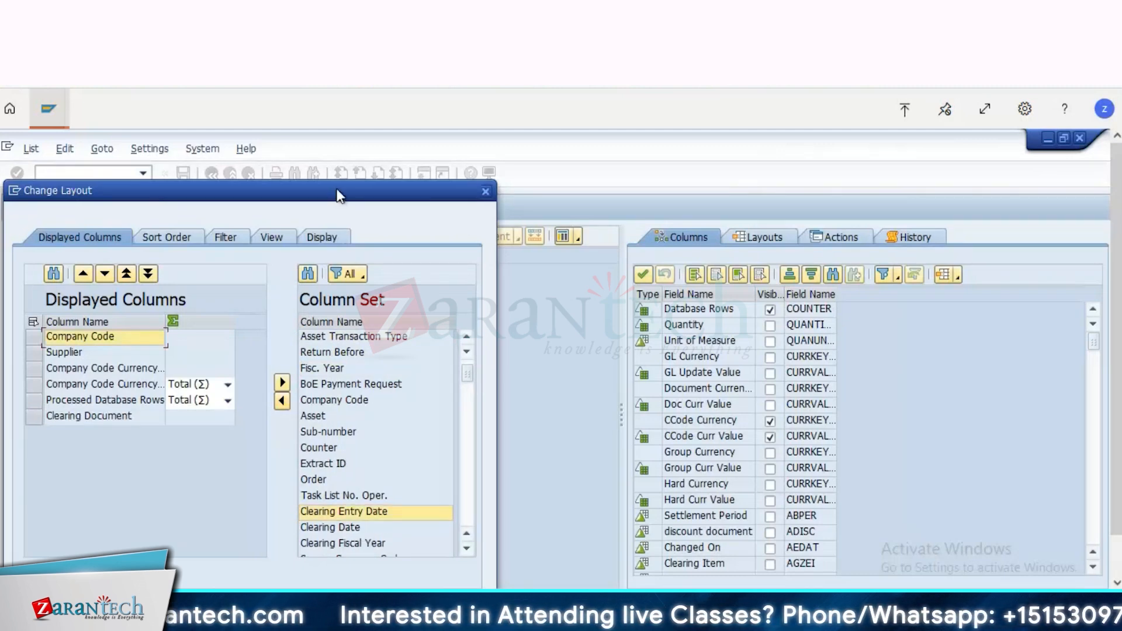
drag(336, 193, 500, 140)
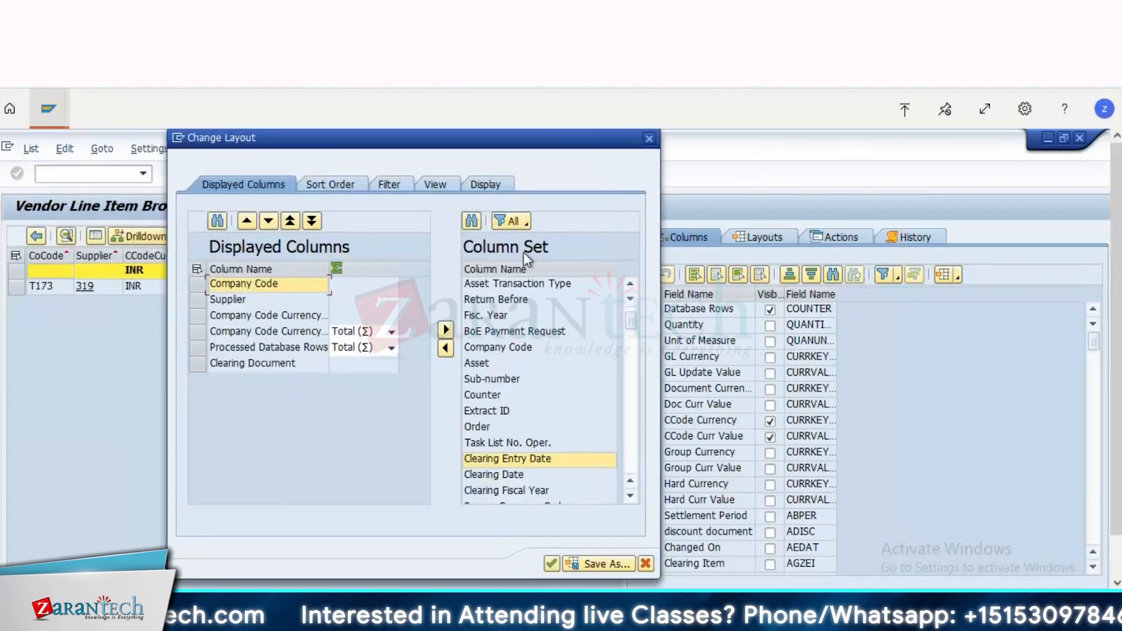
click(552, 563)
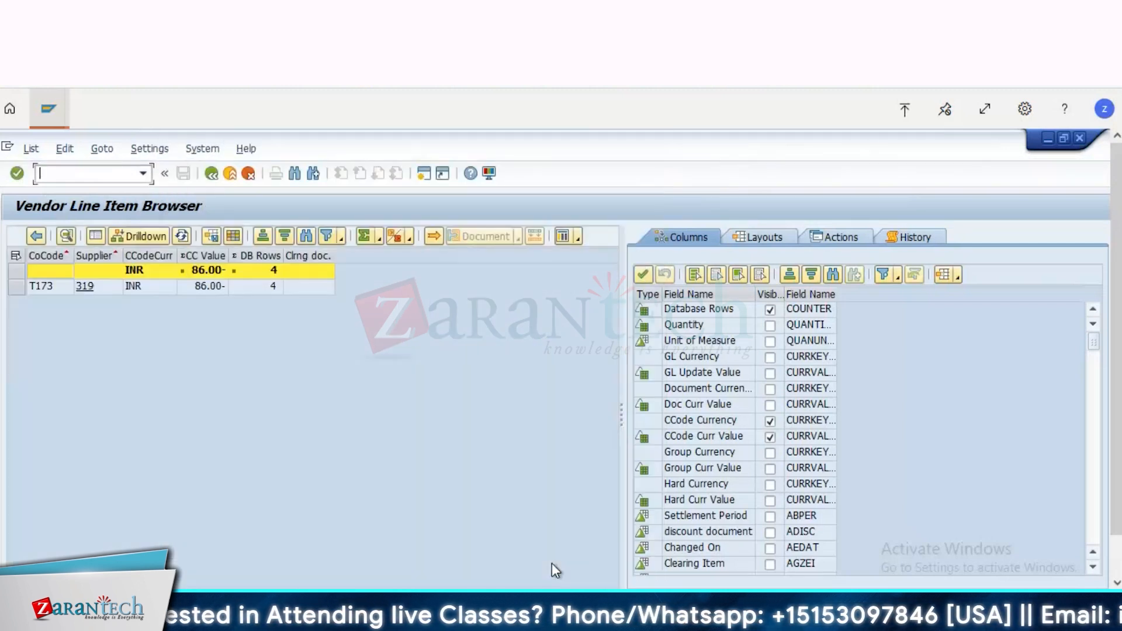
Step: Reopen the layout settings and add the Company Code field from the column set to the displayed columns
click(233, 234)
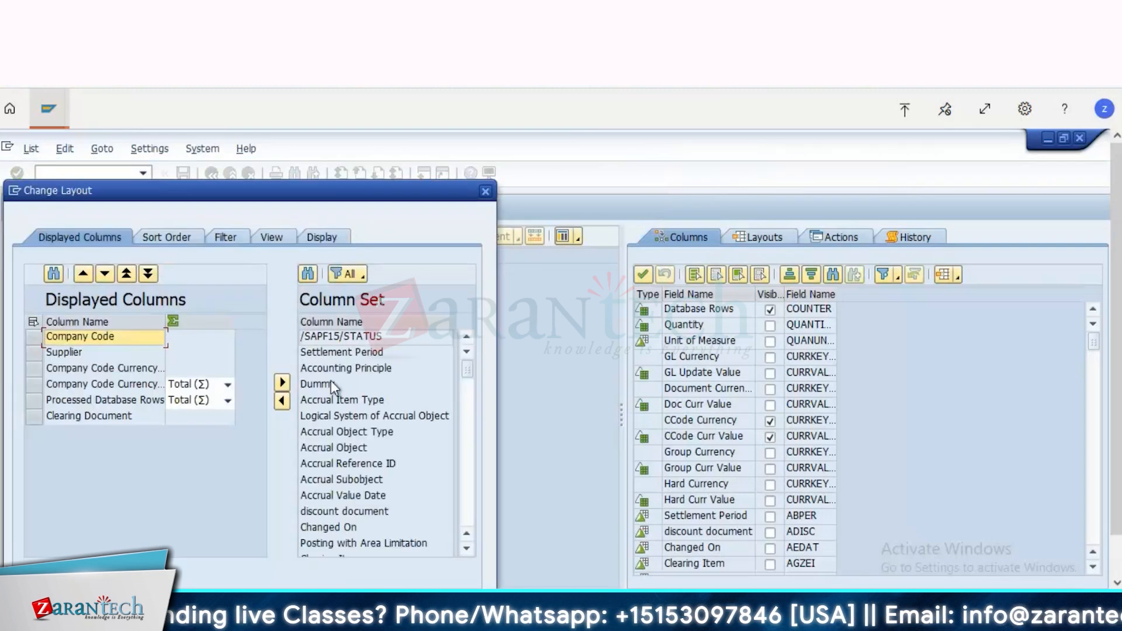
key(Down)
key(Down)
key(Down)
key(Down)
key(Down)
key(Down)
key(Down)
key(Down)
key(Down)
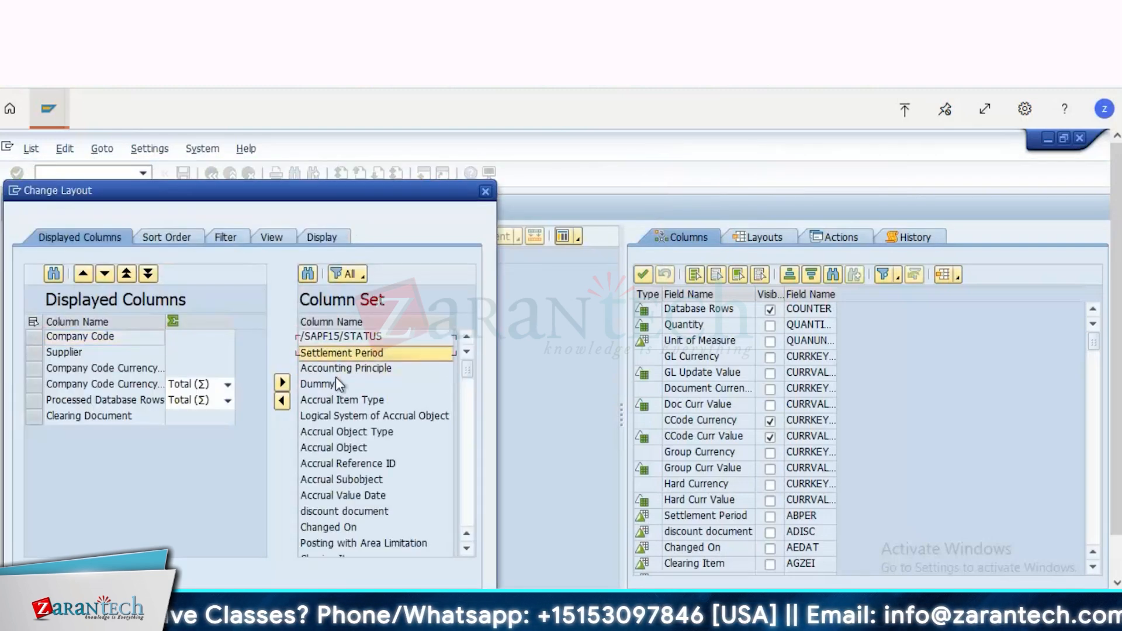
key(Down)
key(Down)
key(Down)
key(Down)
key(Down)
key(Down)
key(Down)
key(Down)
key(Down)
key(Down)
key(Down)
key(Down)
key(Down)
key(Down)
key(Down)
key(Down)
key(Down)
key(Down)
key(Down)
key(Down)
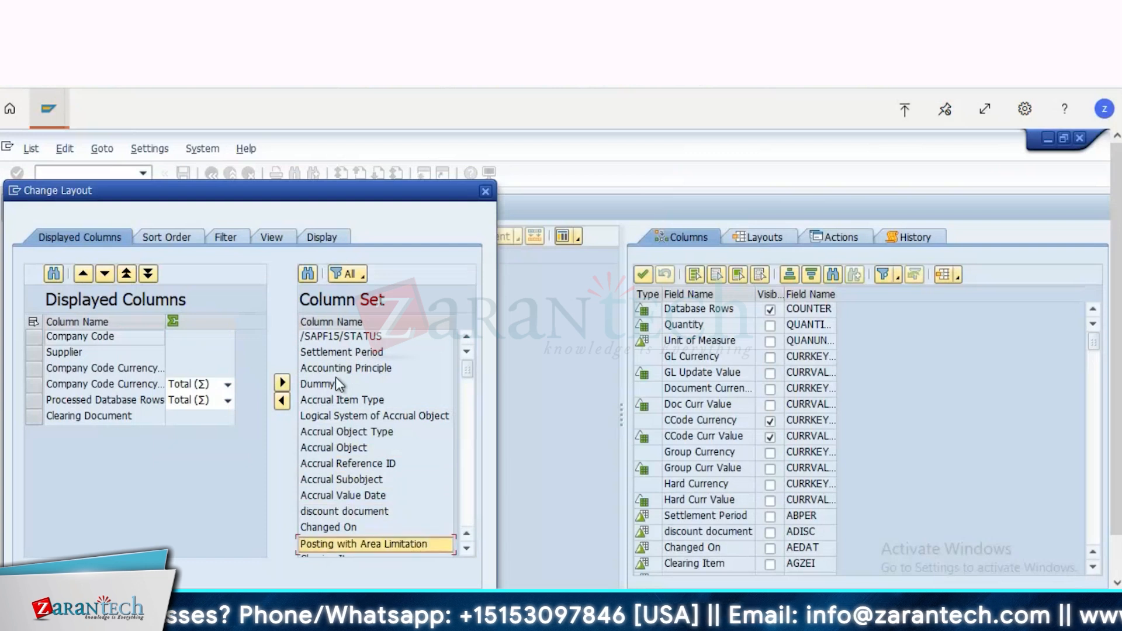
key(Up)
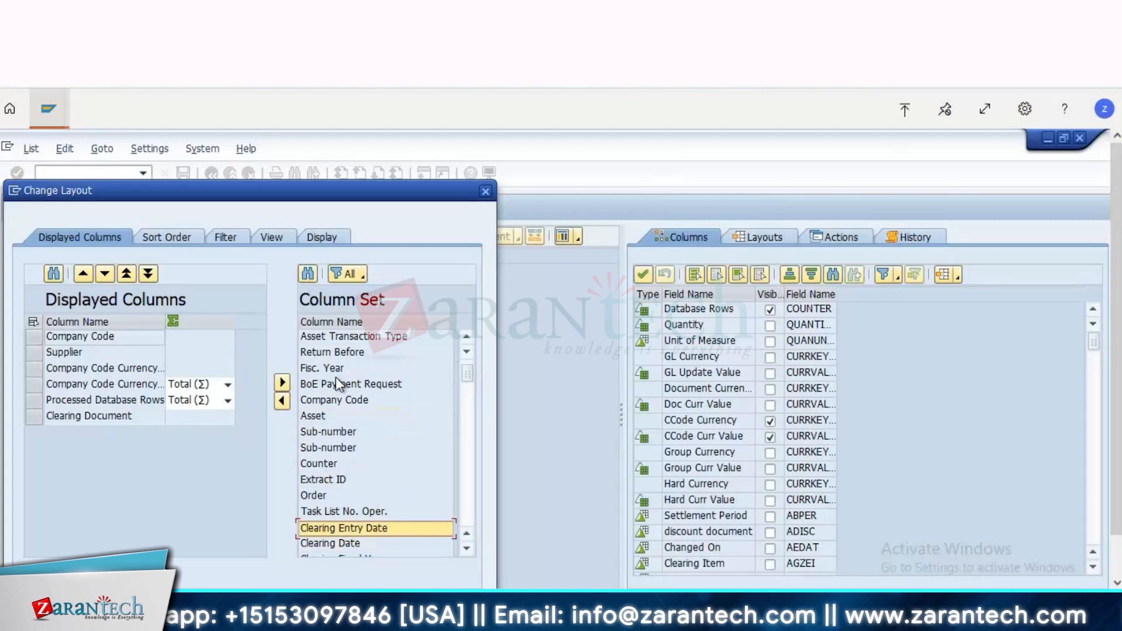
click(336, 400)
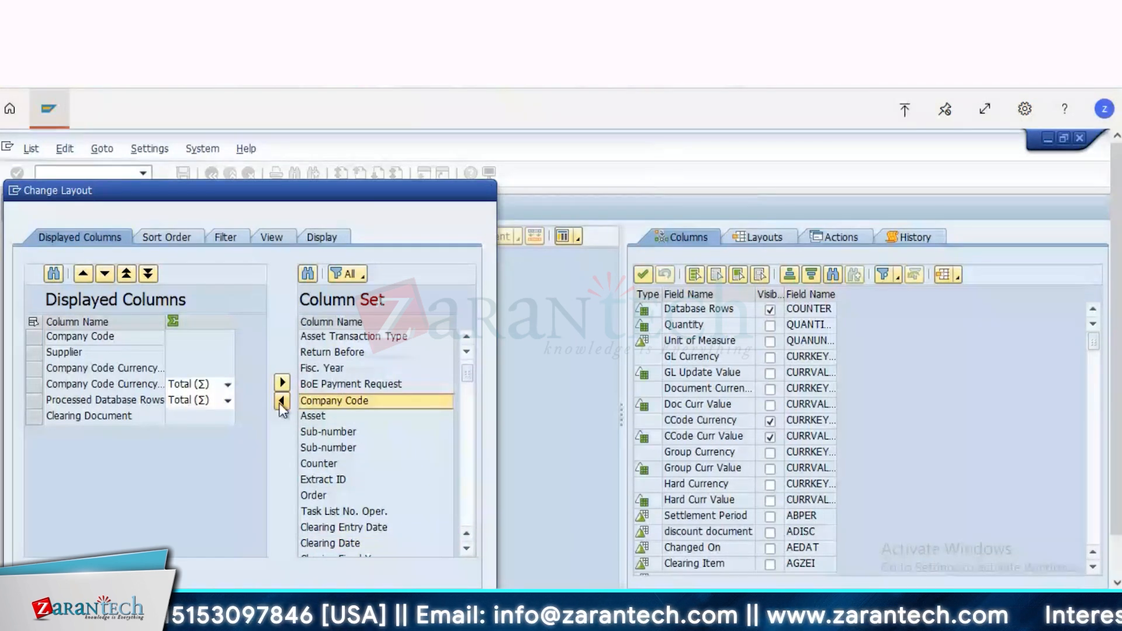
click(282, 402)
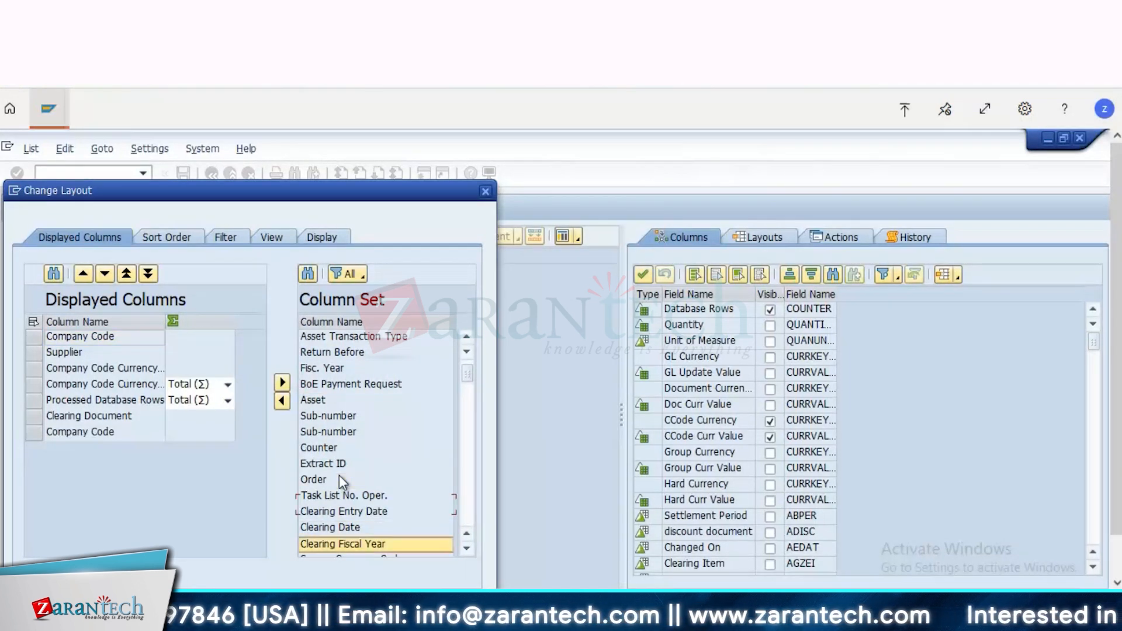
Step: Add the Document Number field to the displayed columns
scroll(339, 475, down, 3)
scroll(453, 537, down, 3)
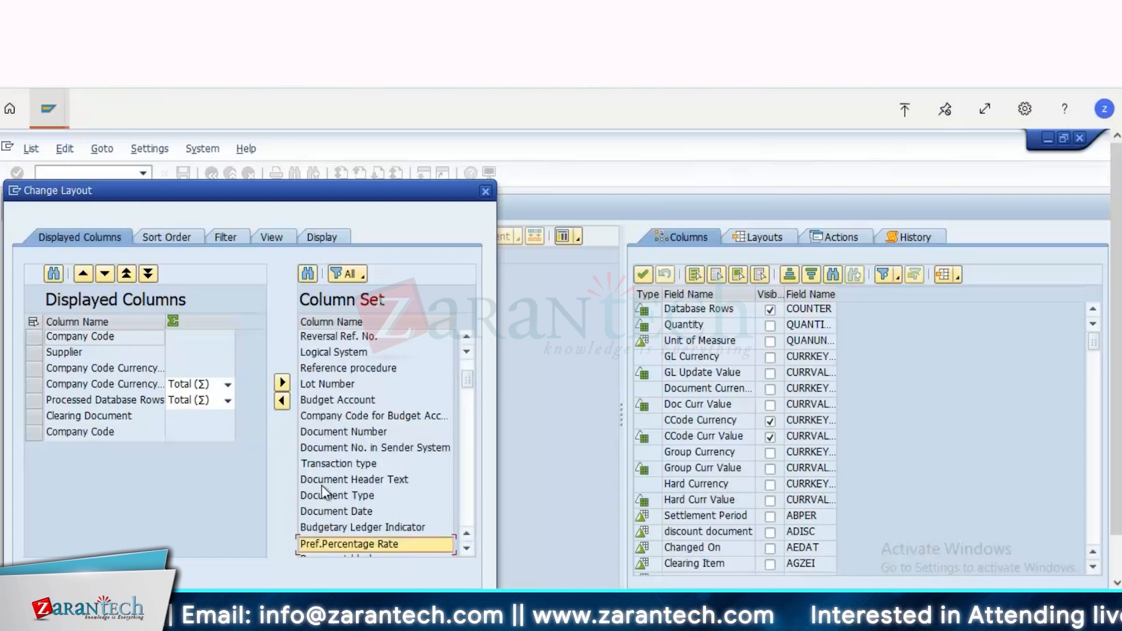
click(320, 433)
click(282, 401)
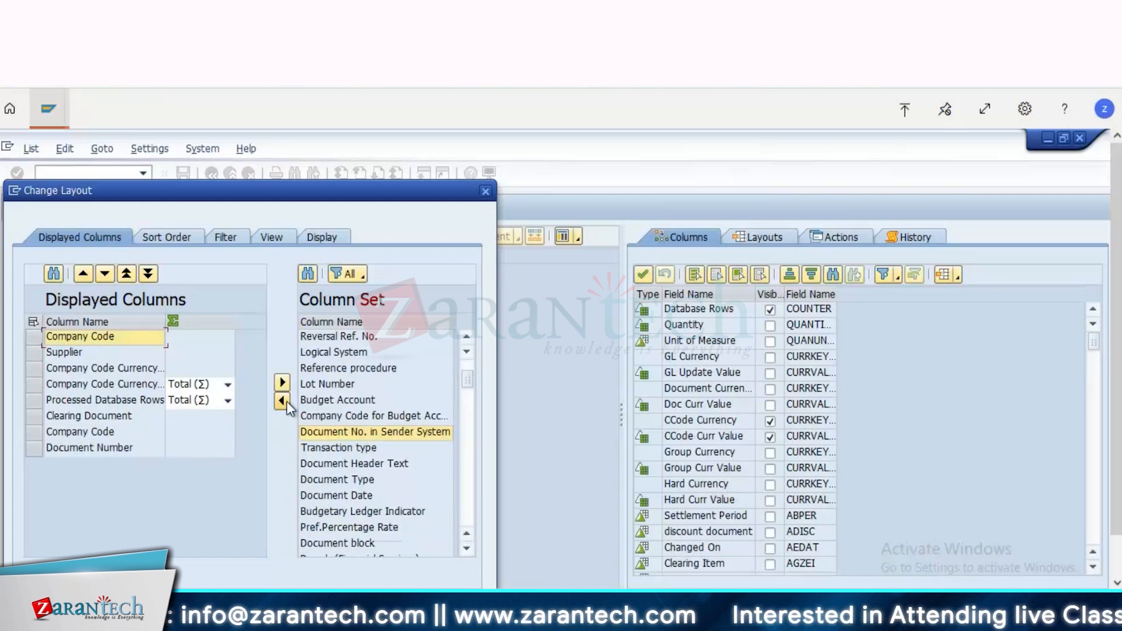
Step: Add Document Type, Document Date and Transaction type to the displayed columns and apply the layout
click(335, 488)
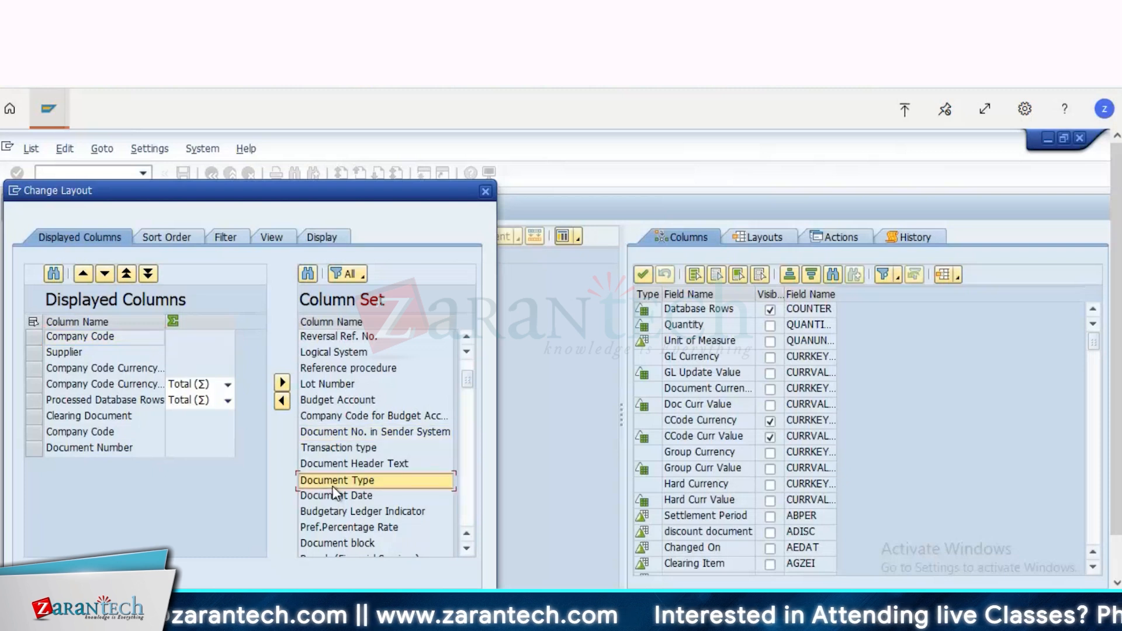
click(283, 402)
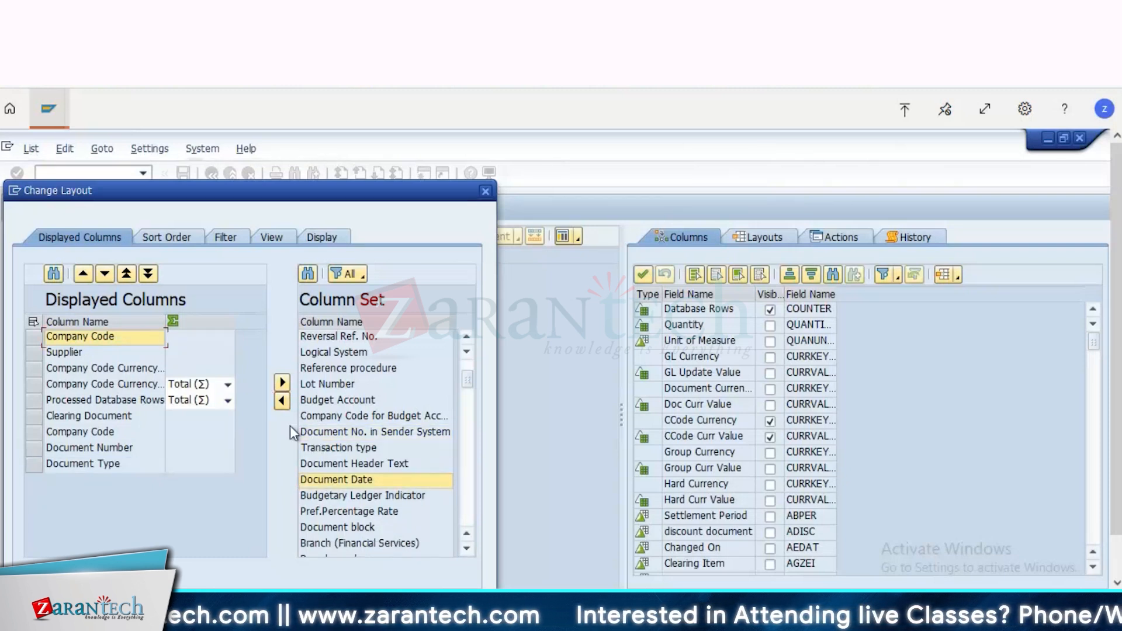
click(284, 403)
click(325, 448)
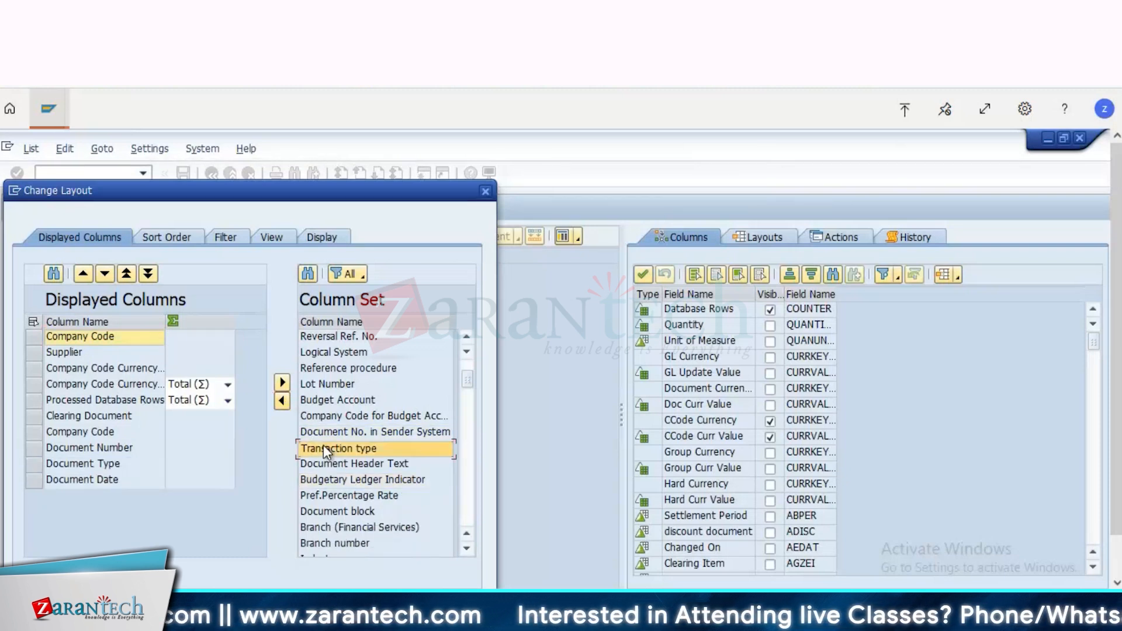
click(282, 402)
drag(345, 190, 374, 138)
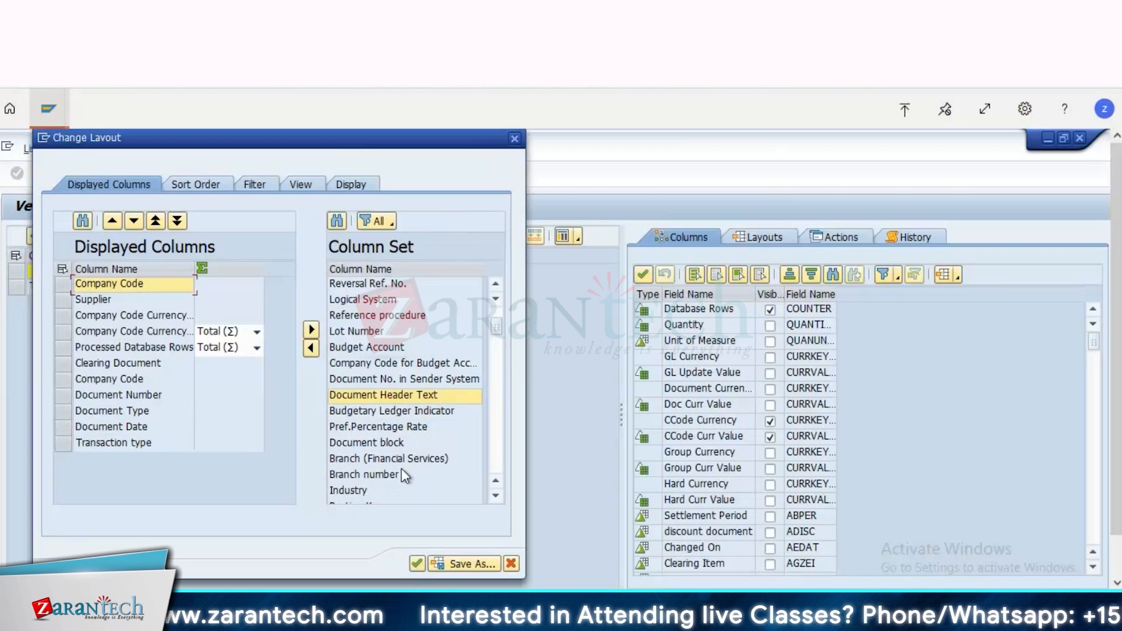
click(415, 563)
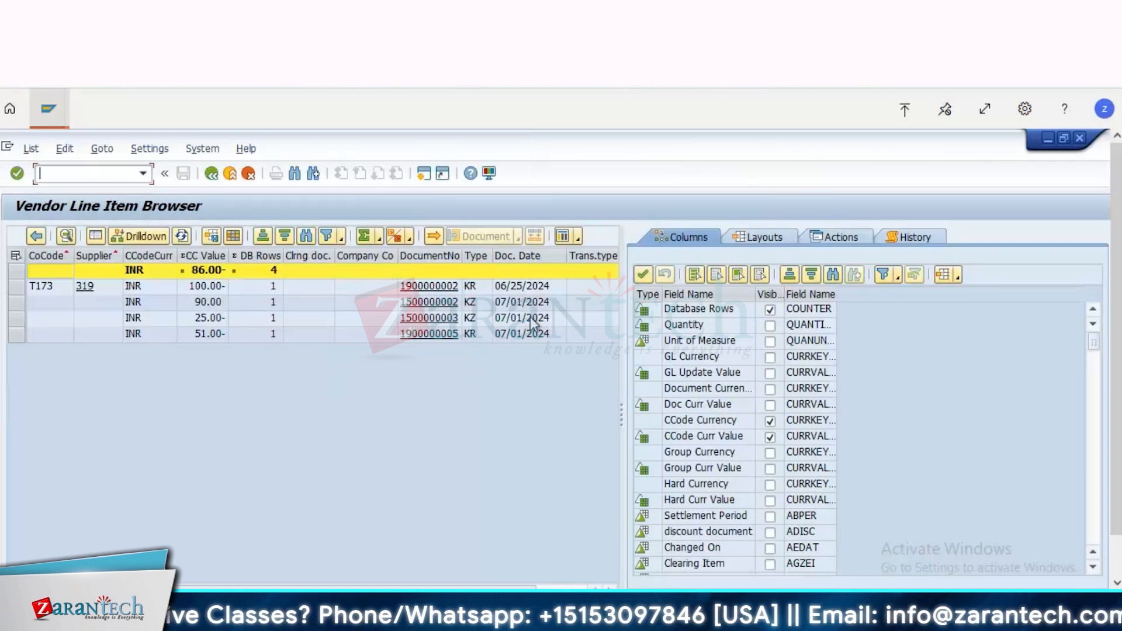
Step: Examine the vendor's open line items across the clearing document, document number, type, date and transaction type columns
click(344, 291)
key(Right)
key(Right)
key(Right)
key(Right)
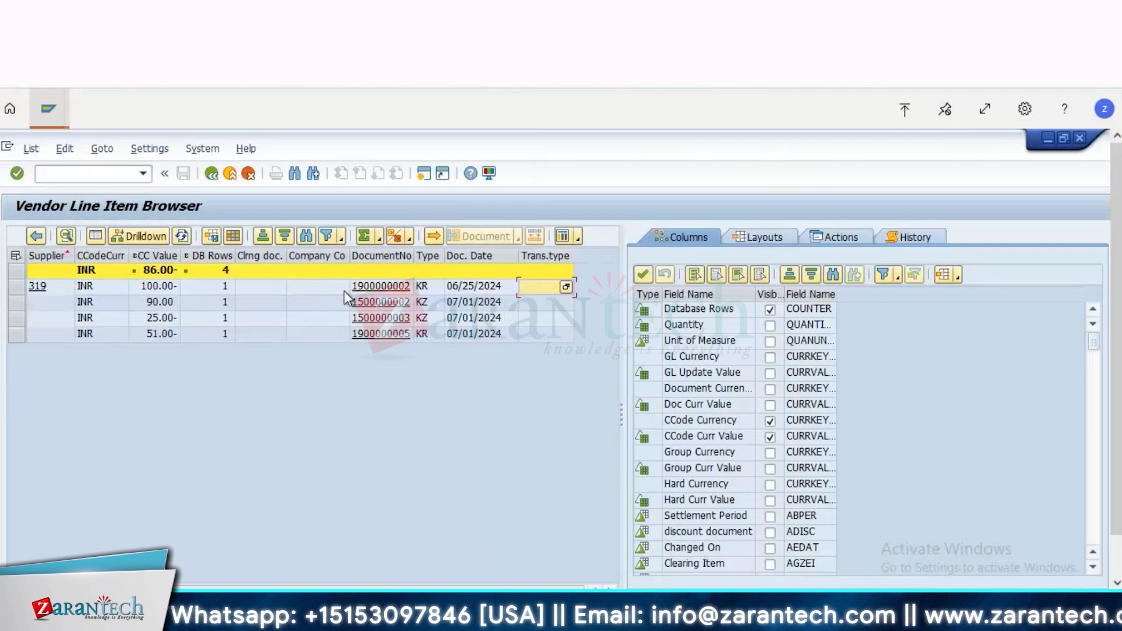
click(343, 290)
key(Left)
key(Left)
key(Left)
key(Left)
key(Left)
key(Left)
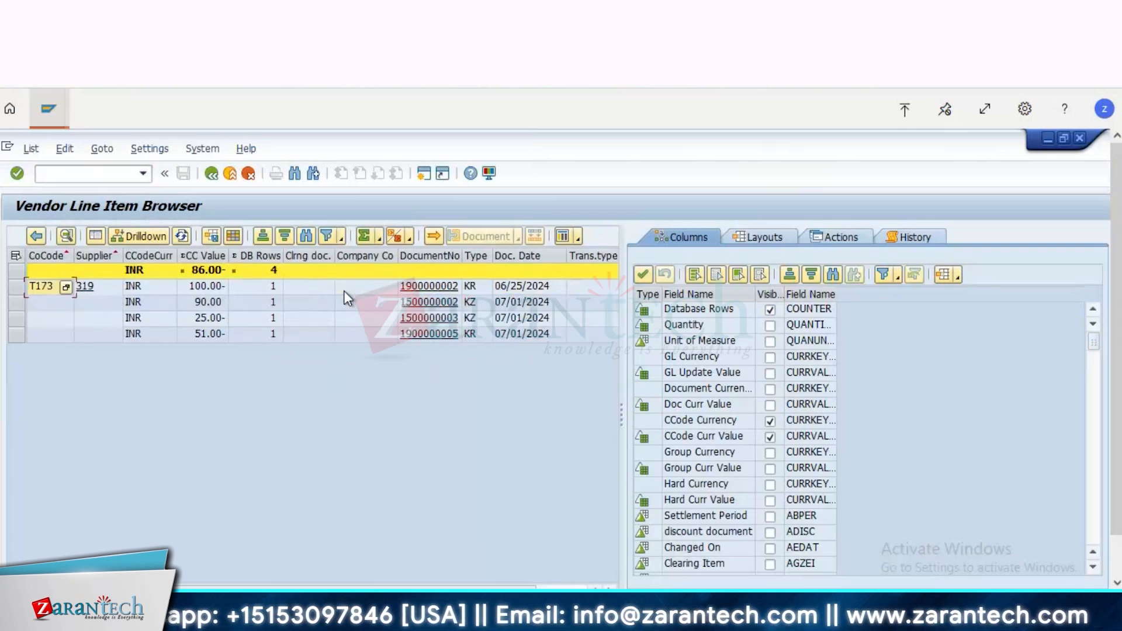
Step: Save the current column layout as Ztraining with the name Ztraining, marked user-specific and default
click(212, 236)
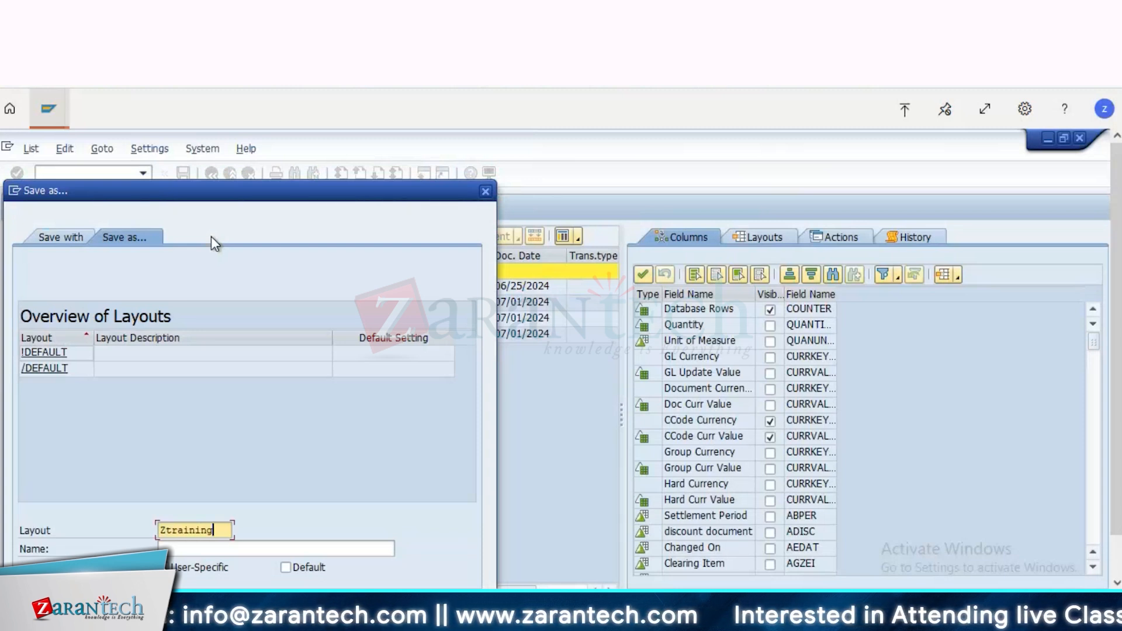
key(Tab)
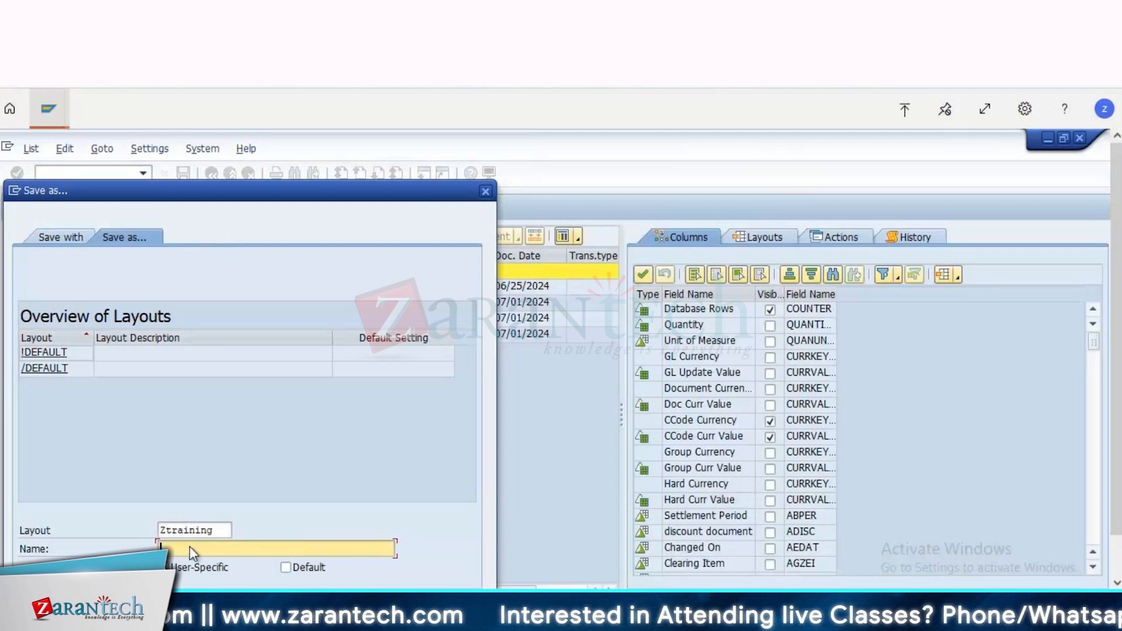
click(215, 532)
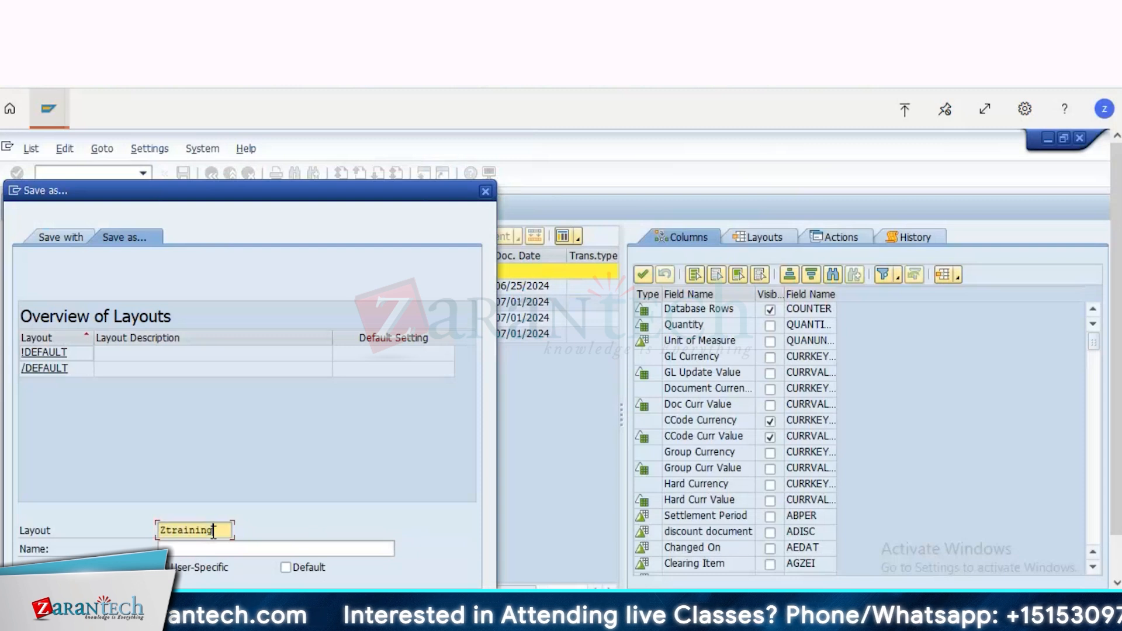
click(209, 549)
text(Ztraining)
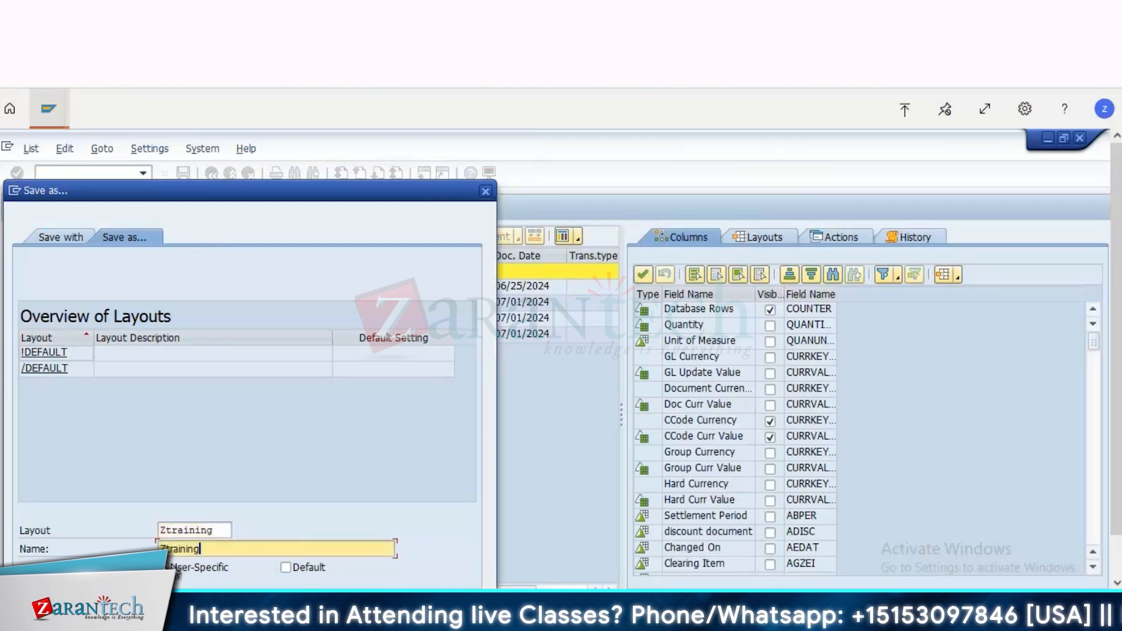
click(164, 567)
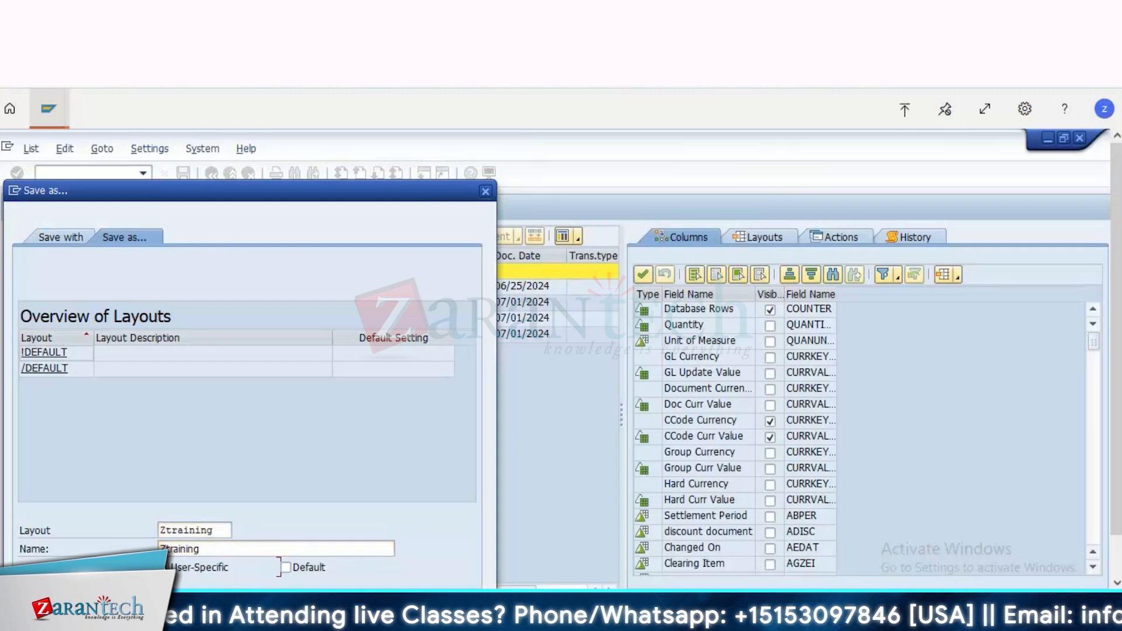
click(285, 568)
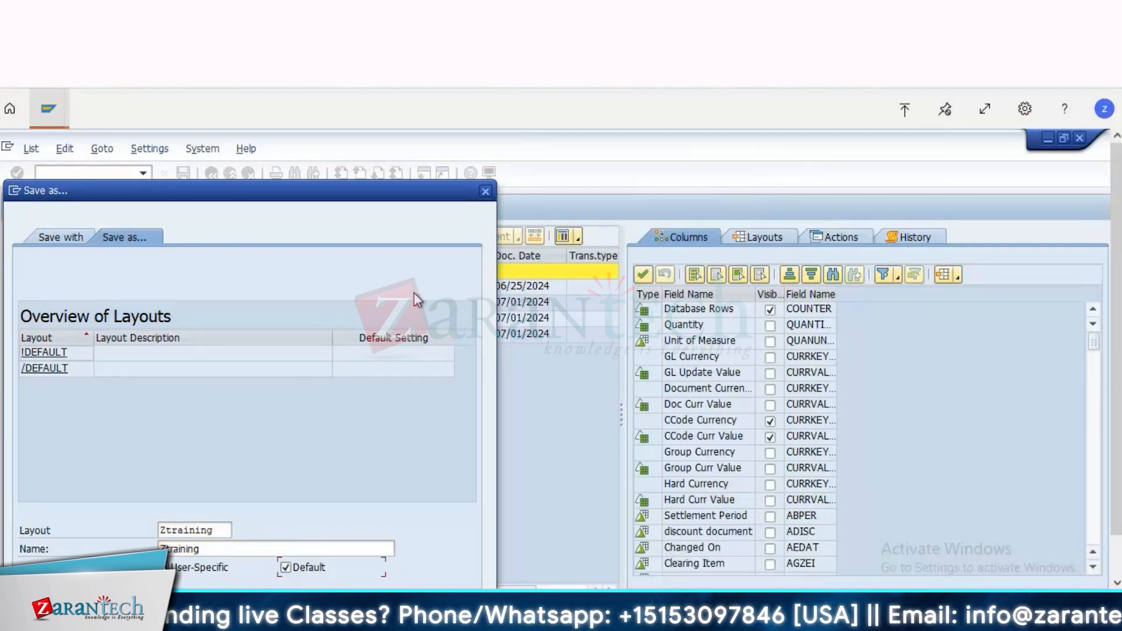
drag(347, 185, 362, 132)
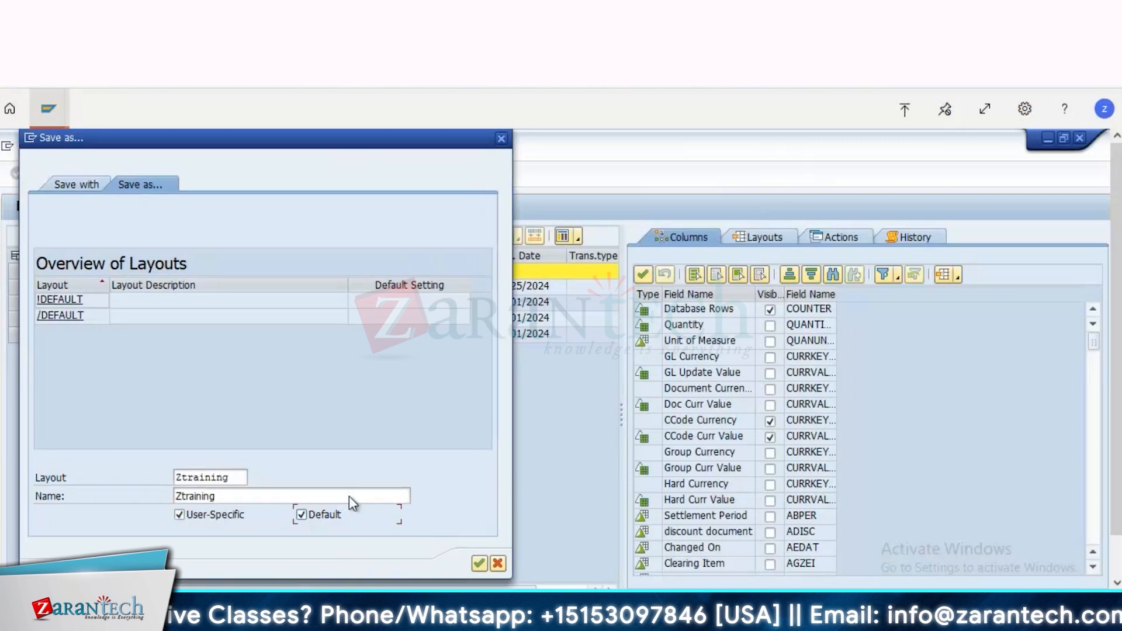
click(479, 564)
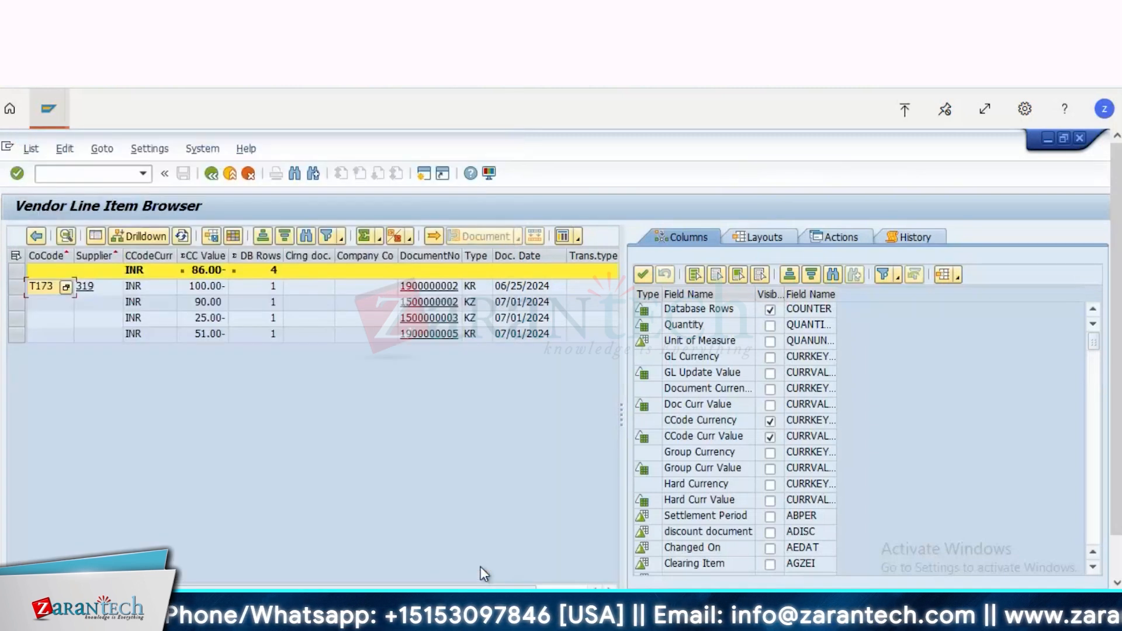
Step: Exit the vendor line item report and rerun it for the open items of company code T173
click(211, 174)
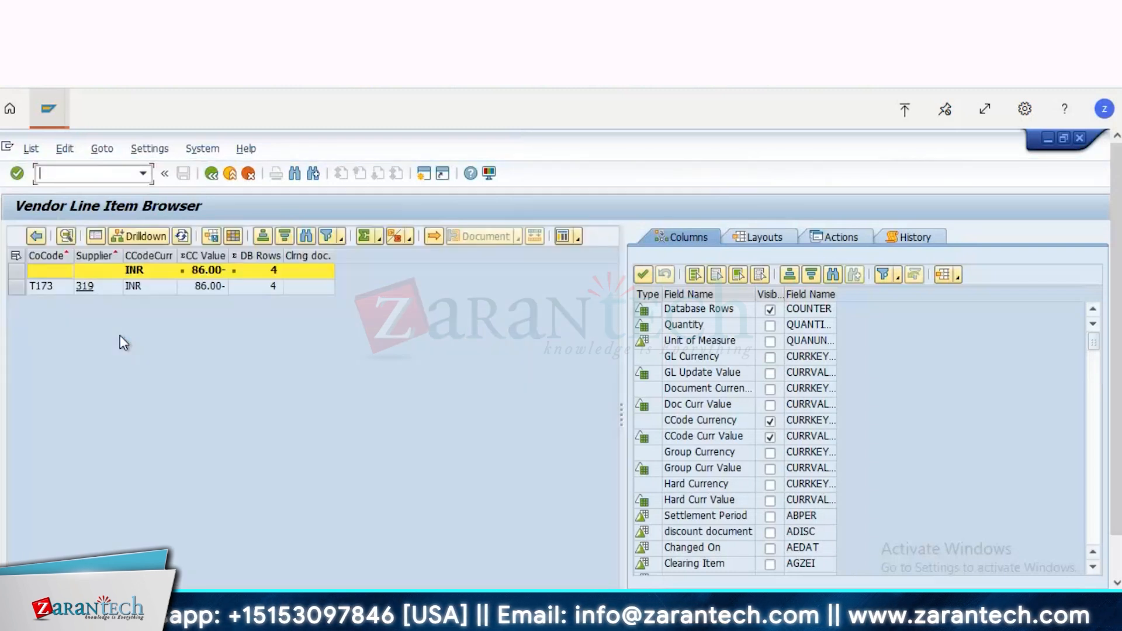
click(210, 174)
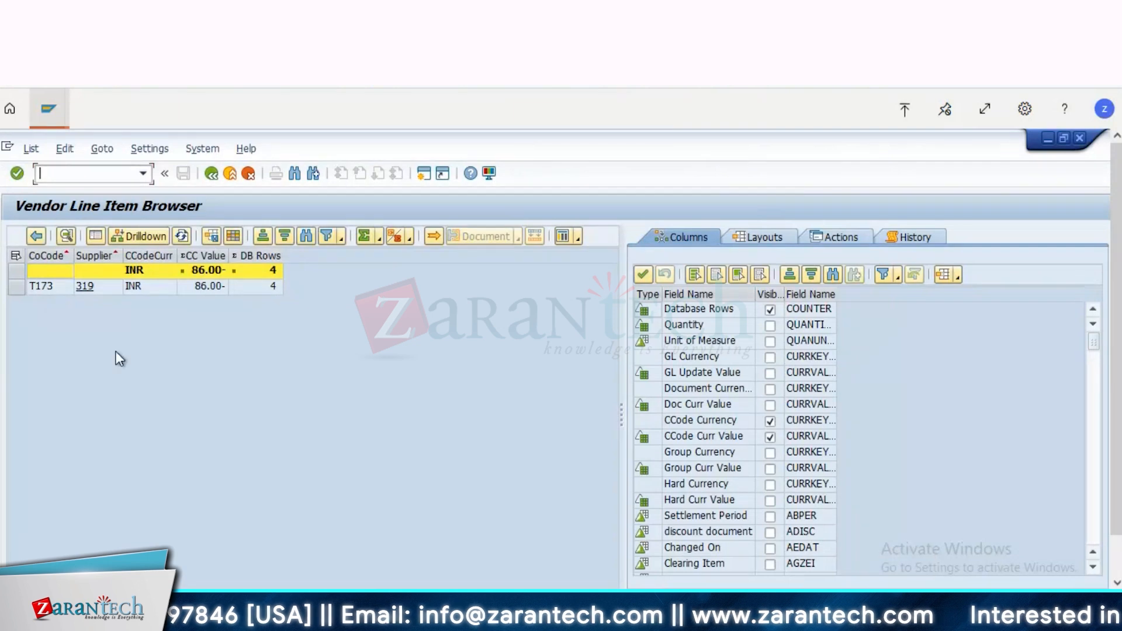
click(207, 174)
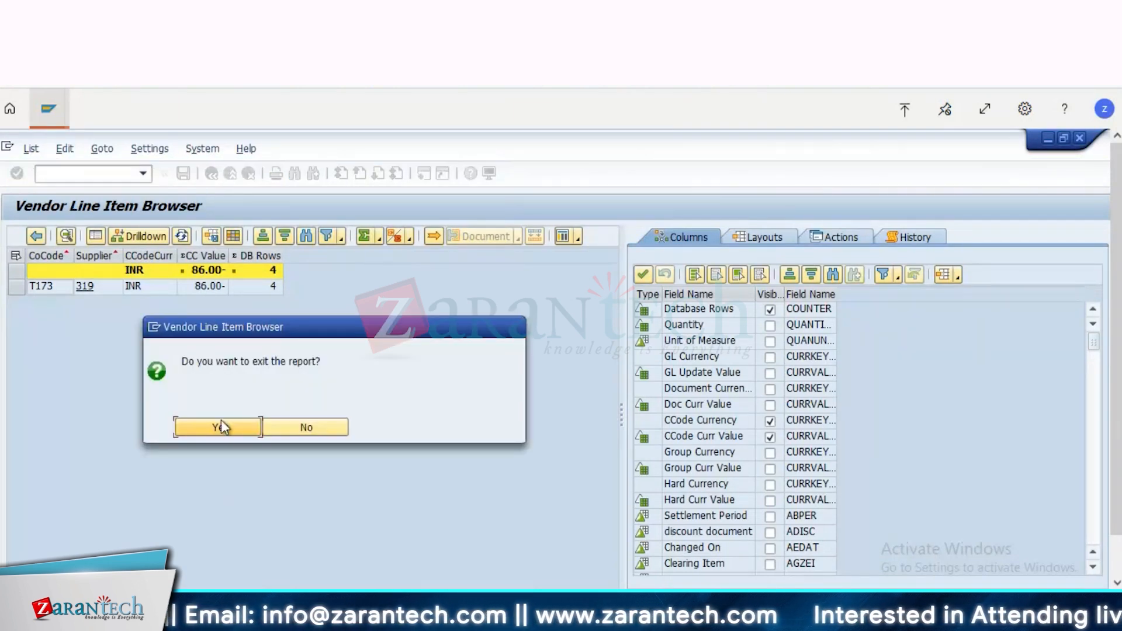
click(221, 419)
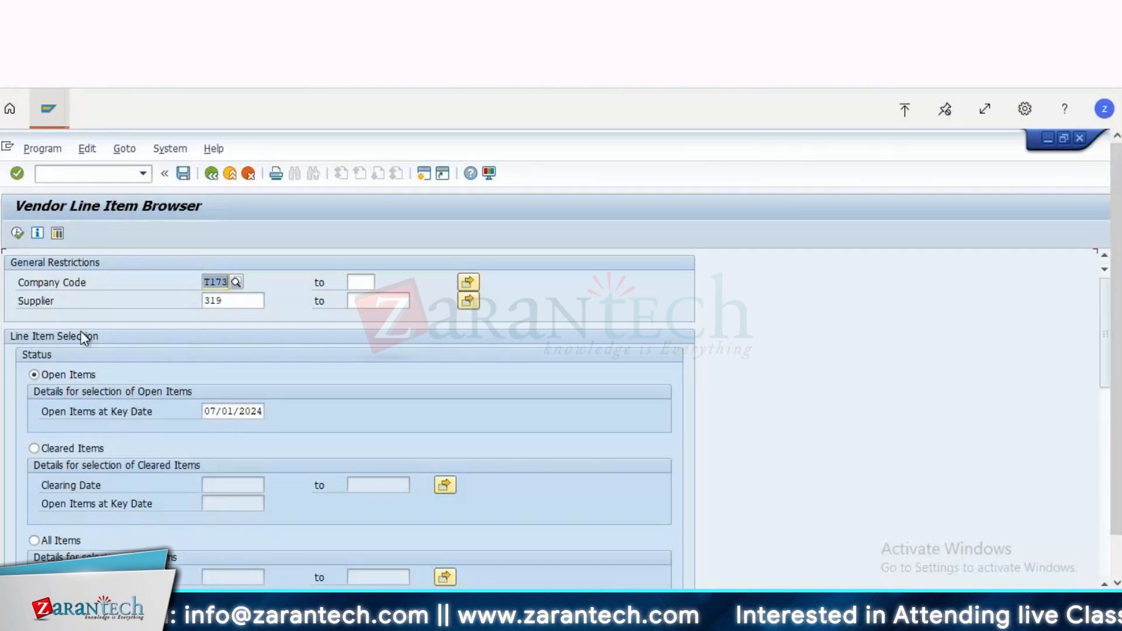
click(17, 236)
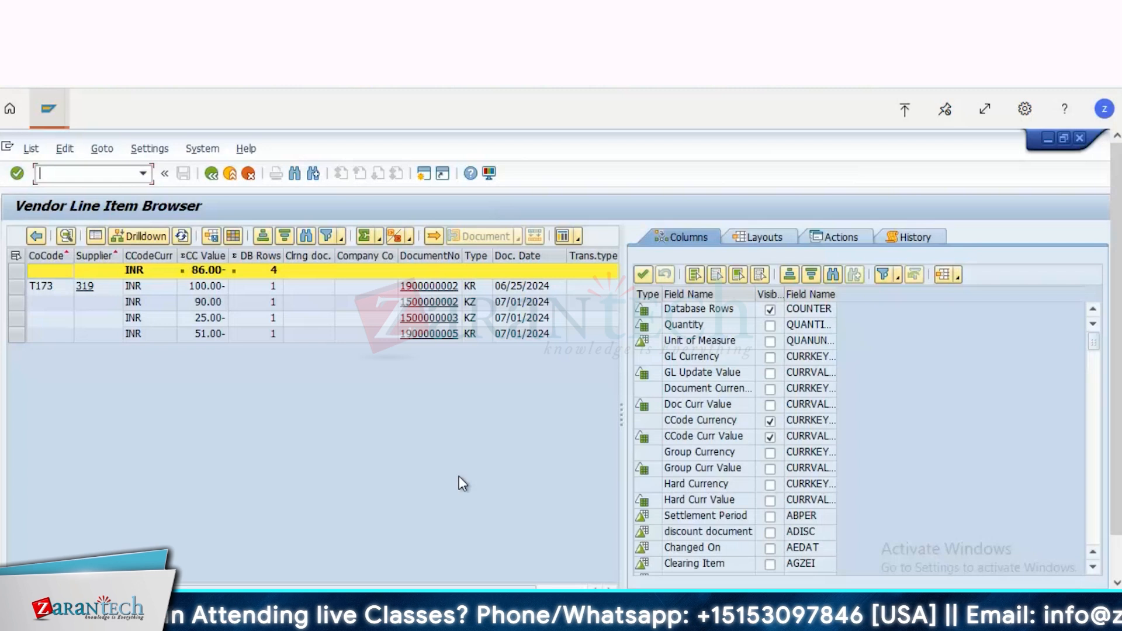
Step: Deselect the CCode Curr Value and CCode Currency fields in the column visibility list
click(770, 437)
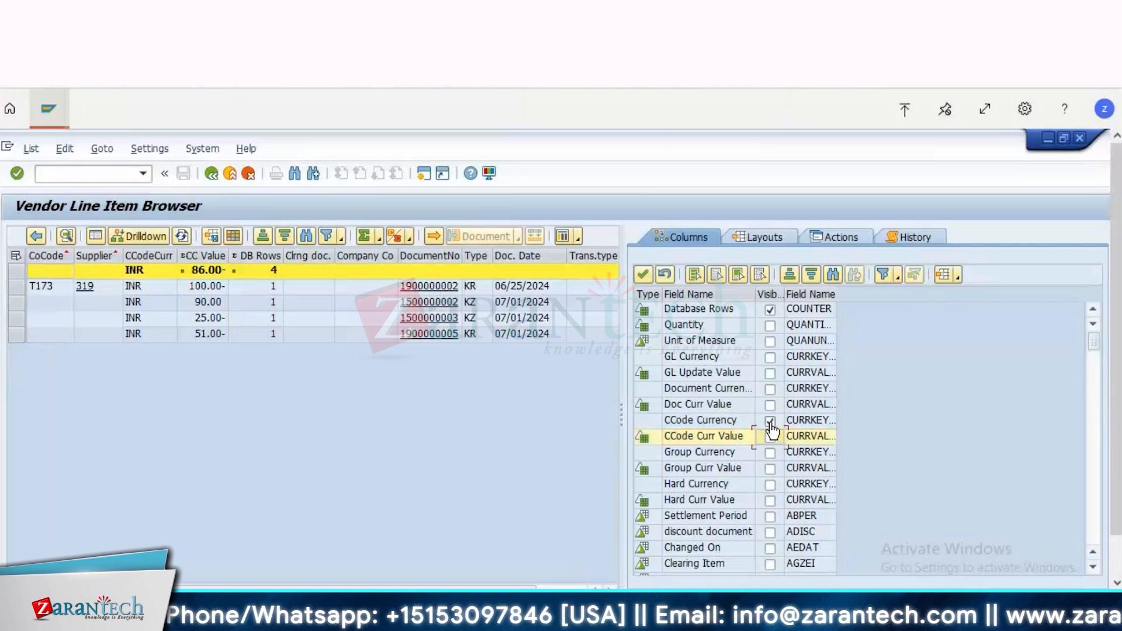
click(771, 422)
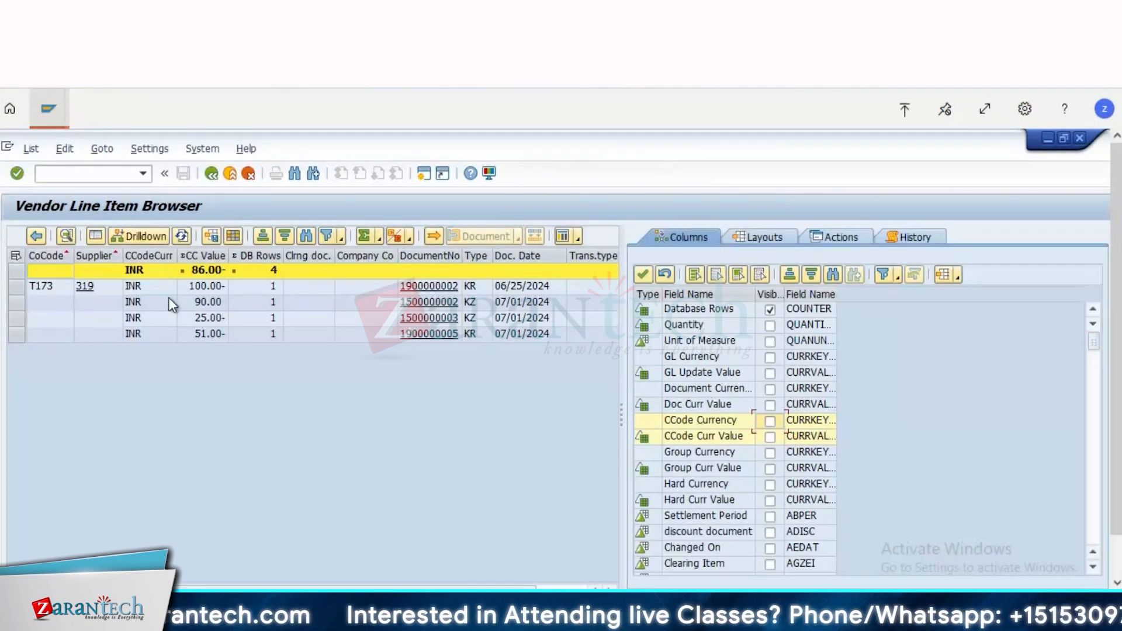
Step: Exit the report and rerun it with the line item status set to All Items
click(212, 175)
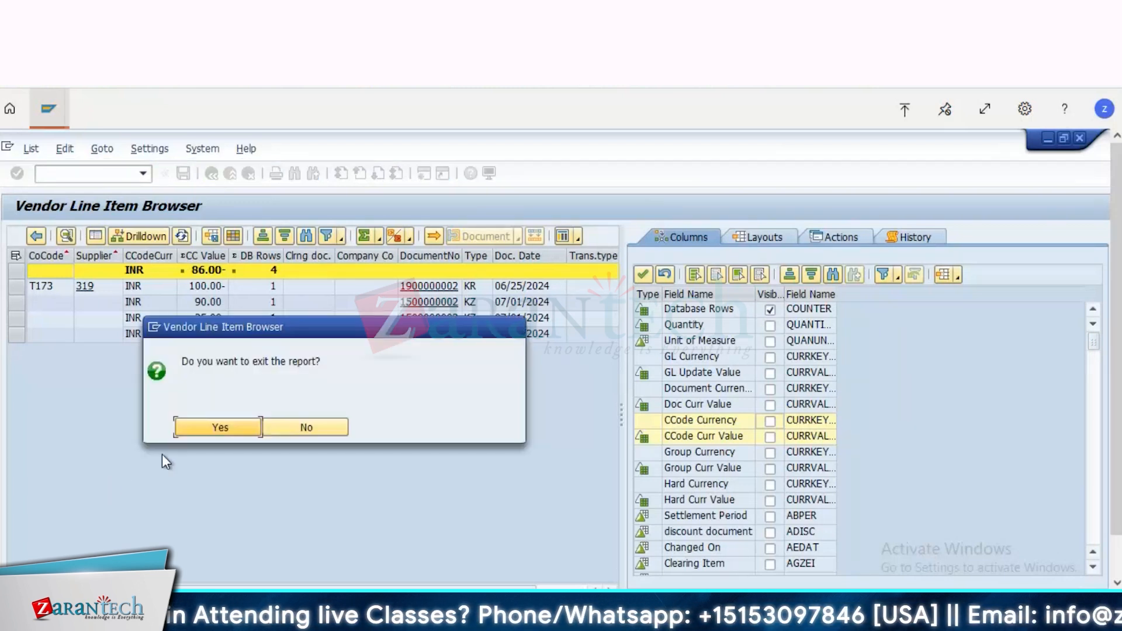
click(228, 425)
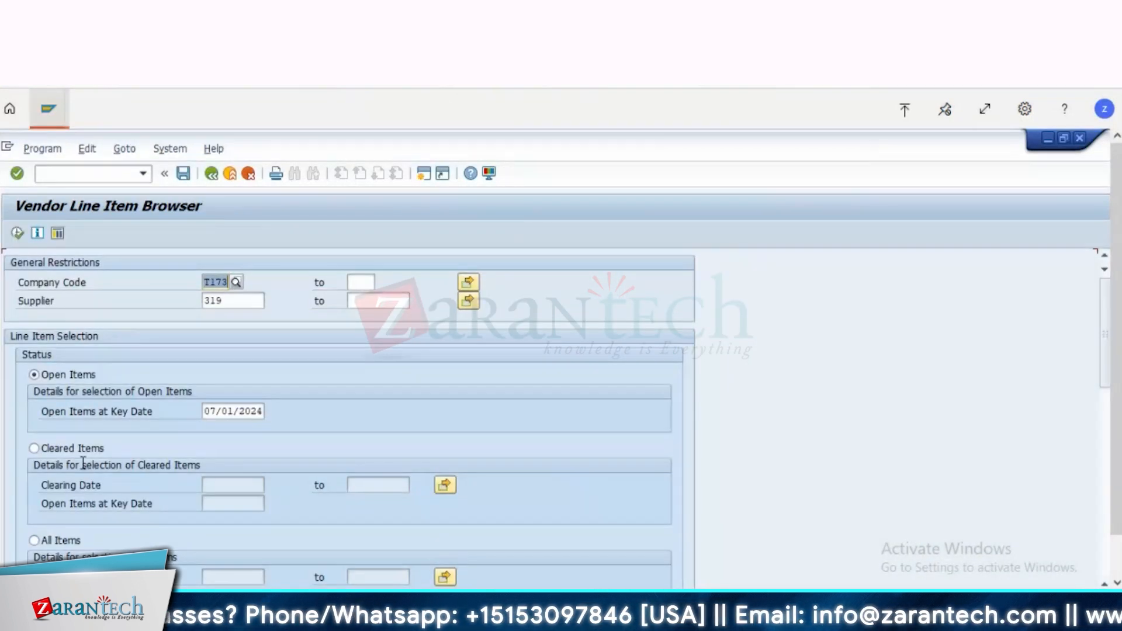
click(52, 448)
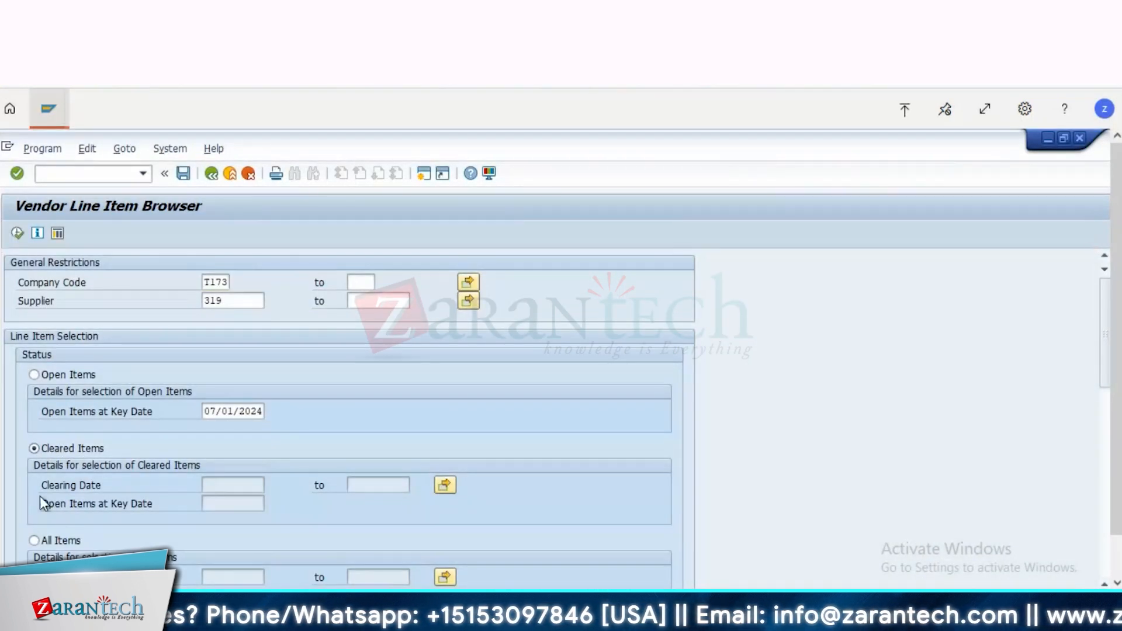
click(35, 540)
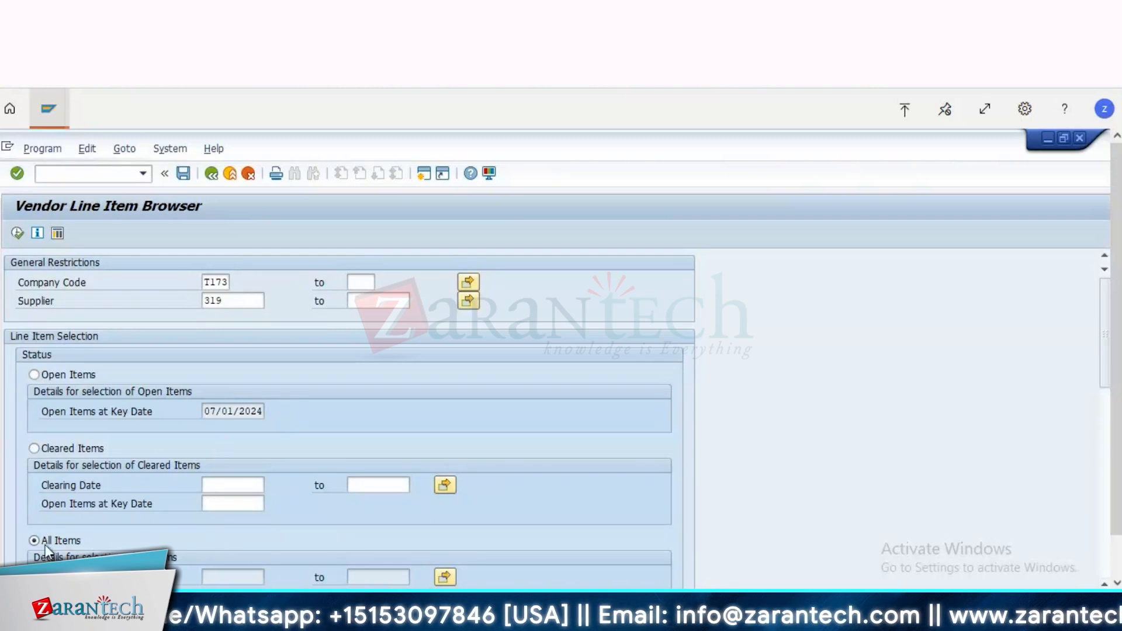
click(18, 234)
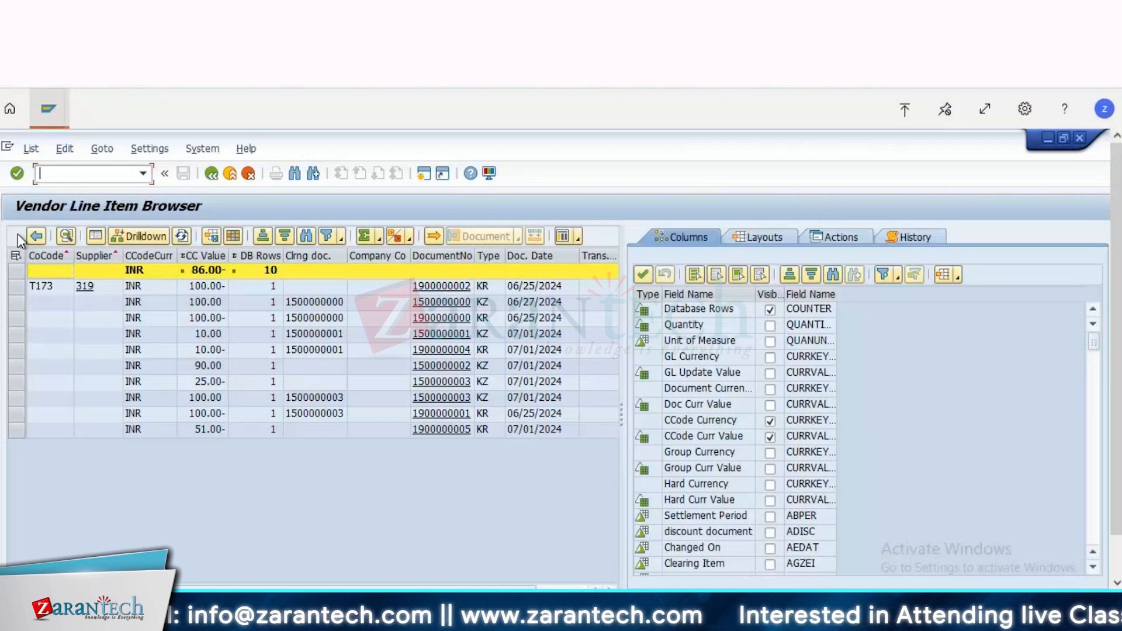
click(303, 335)
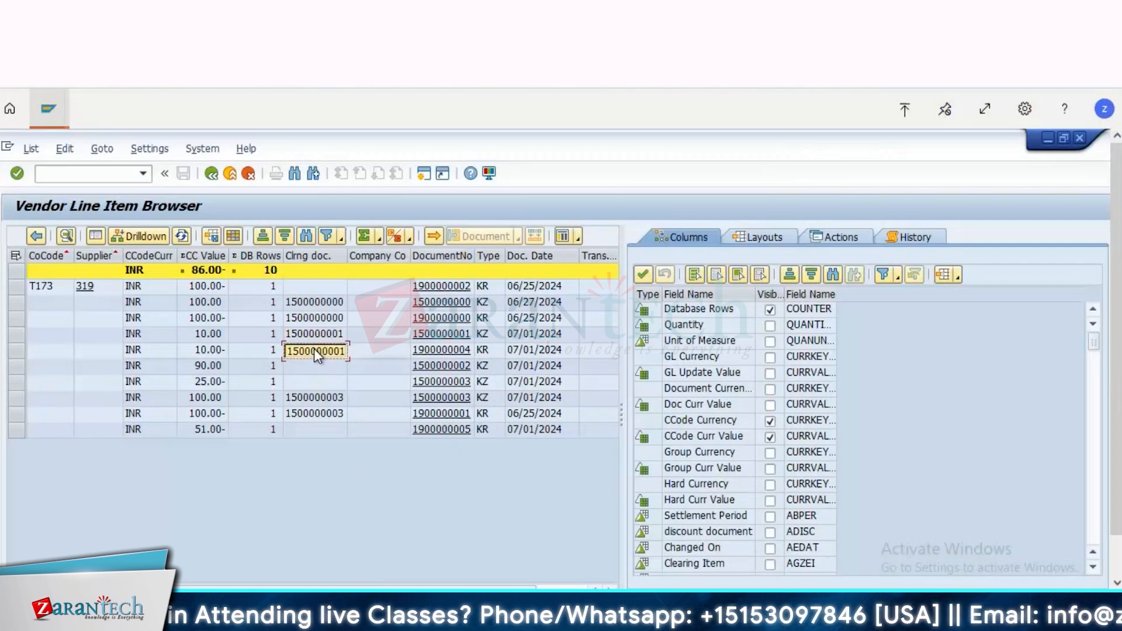
click(111, 179)
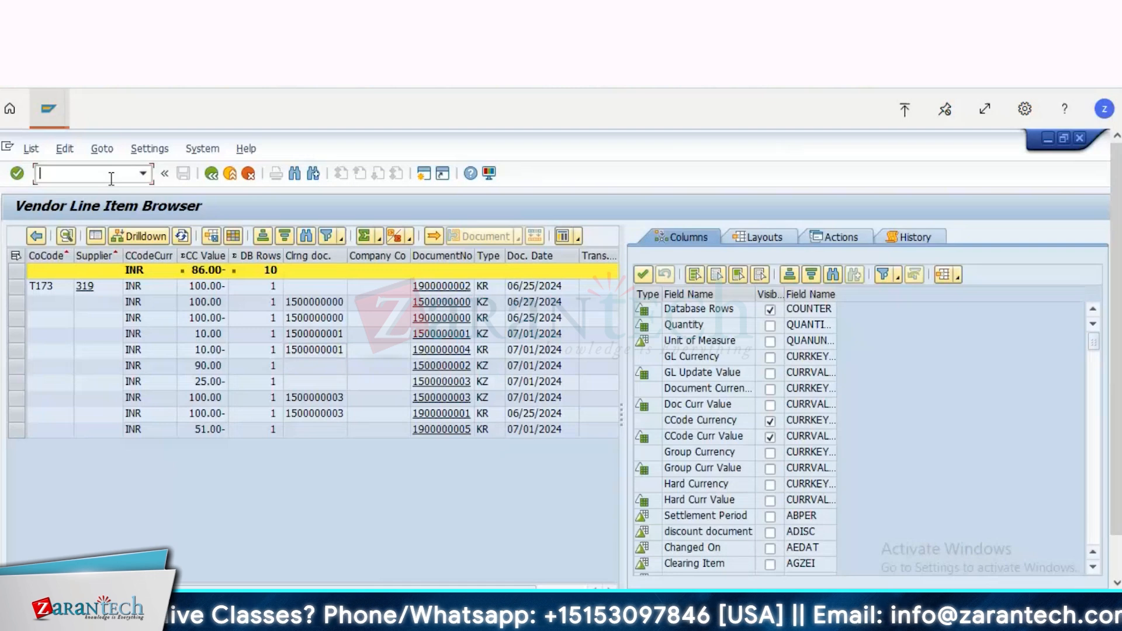
click(48, 108)
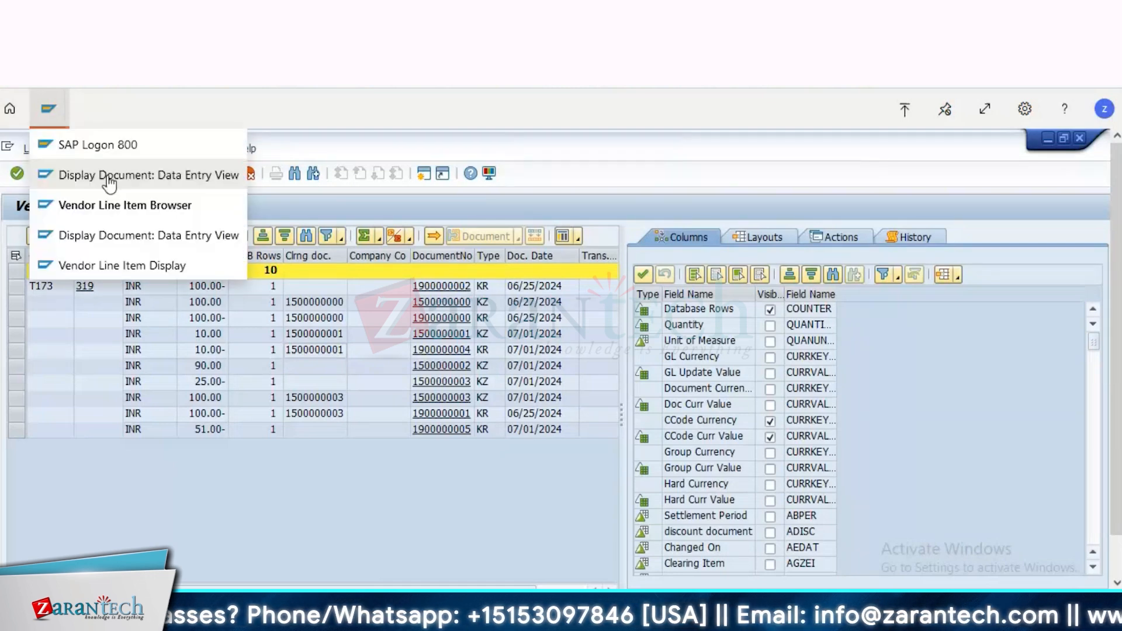
click(105, 176)
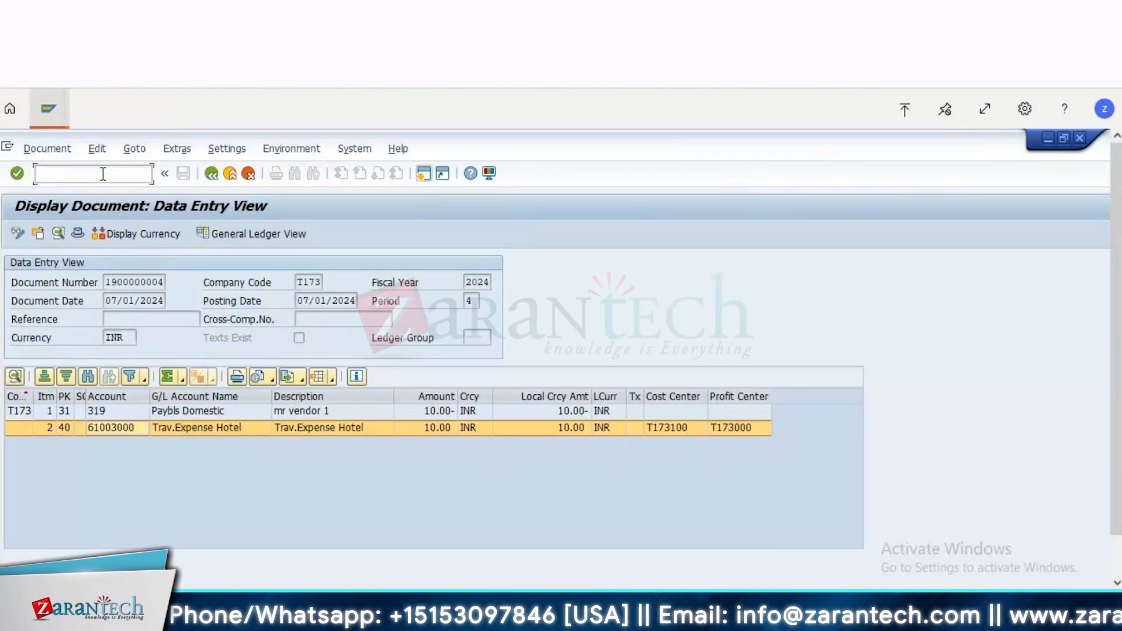
text(/nfb)
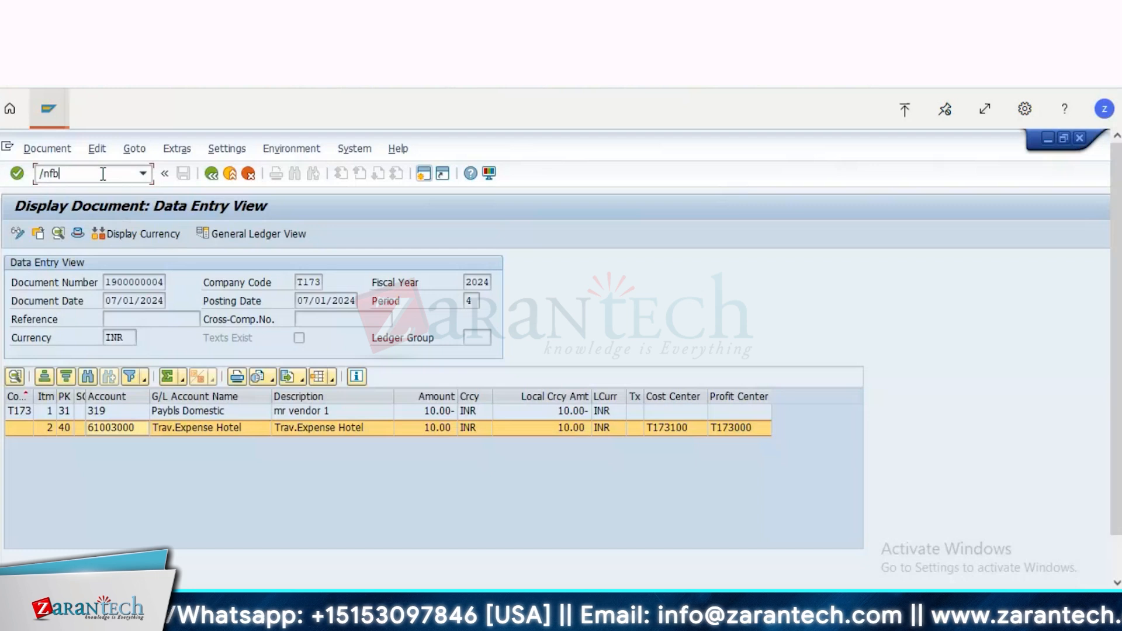
text(ra)
key(Return)
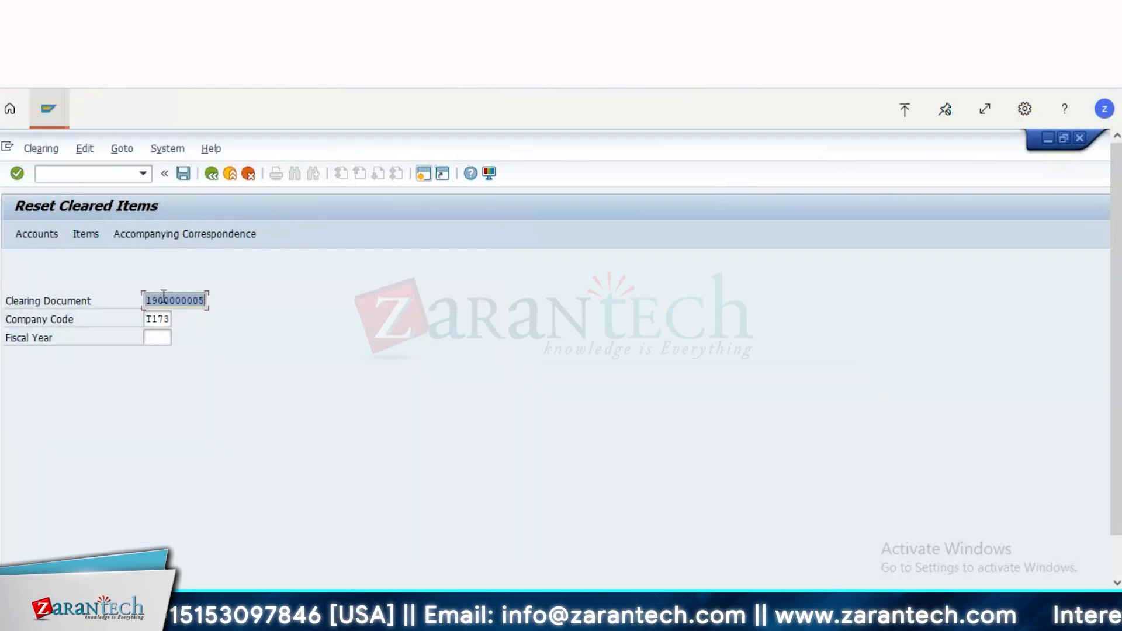
key(ctrl+v)
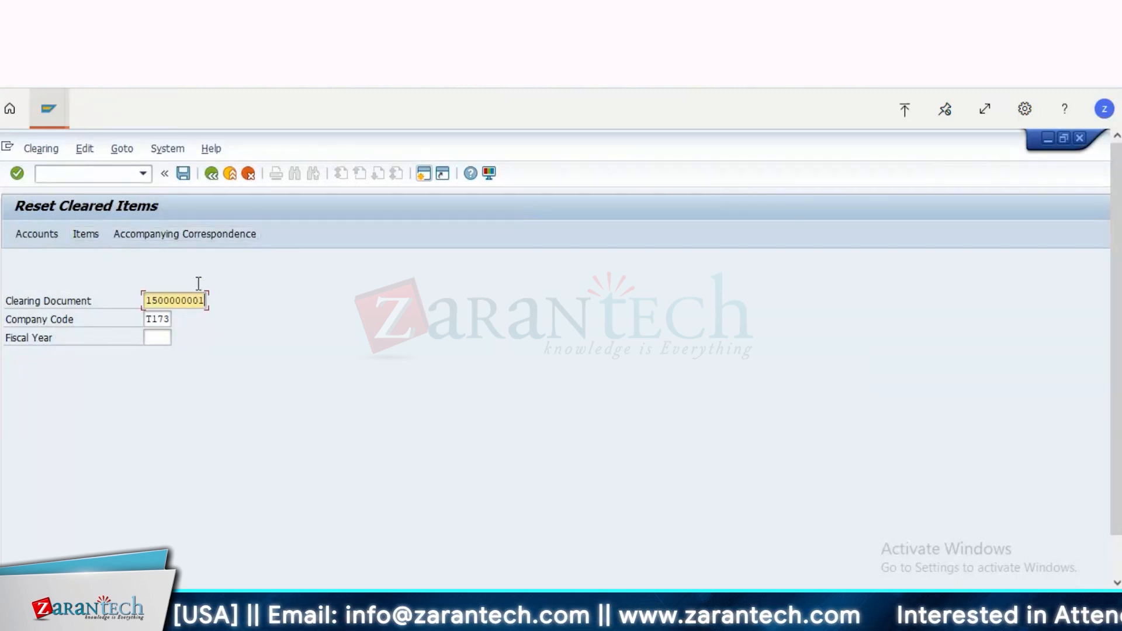
click(181, 175)
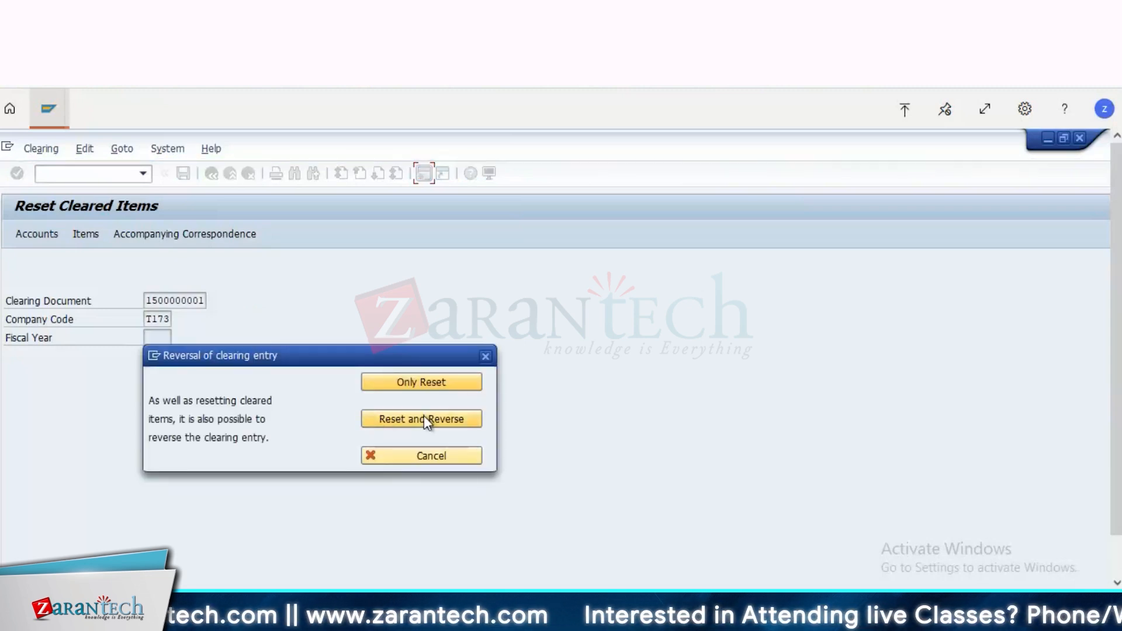
click(414, 381)
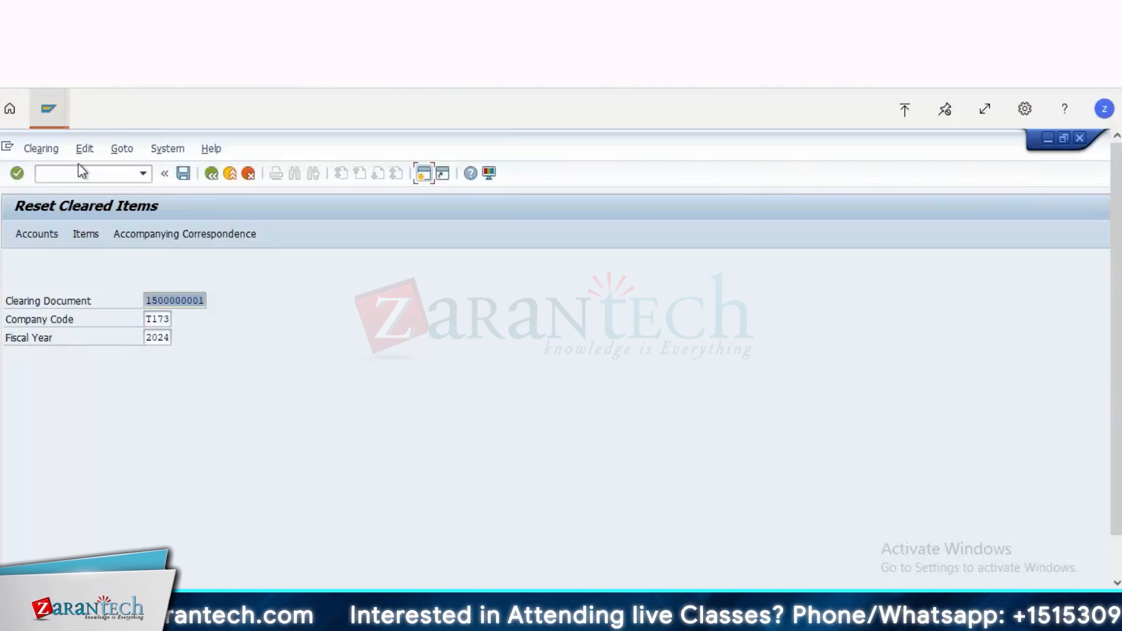
Step: Return to the Vendor Line Item Browser session and open transaction FBL1N there
click(49, 108)
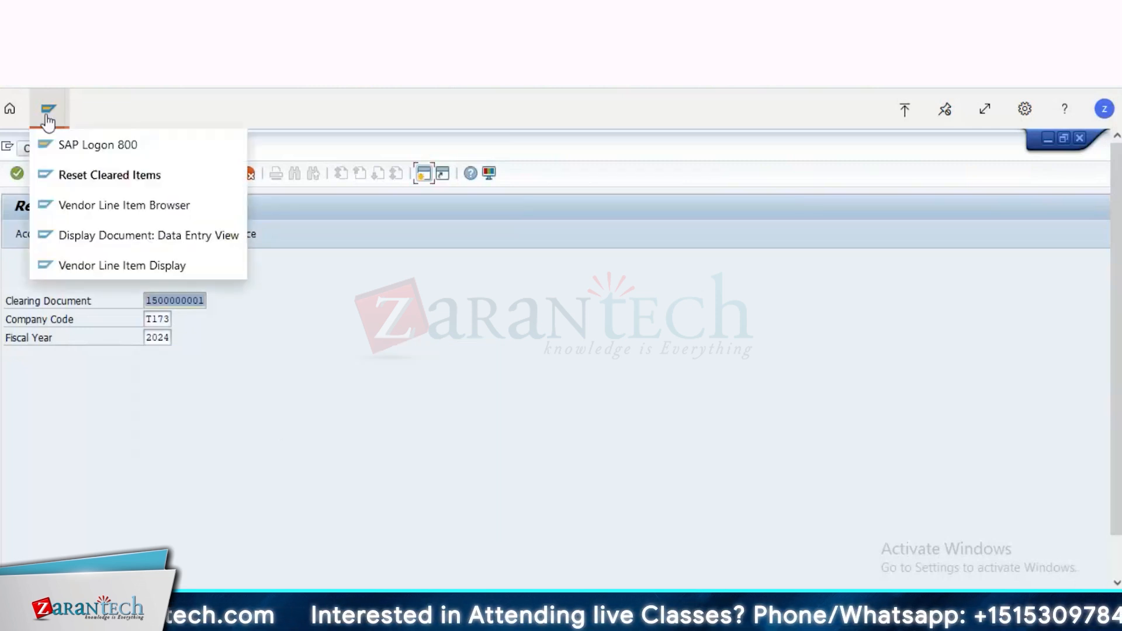
click(108, 211)
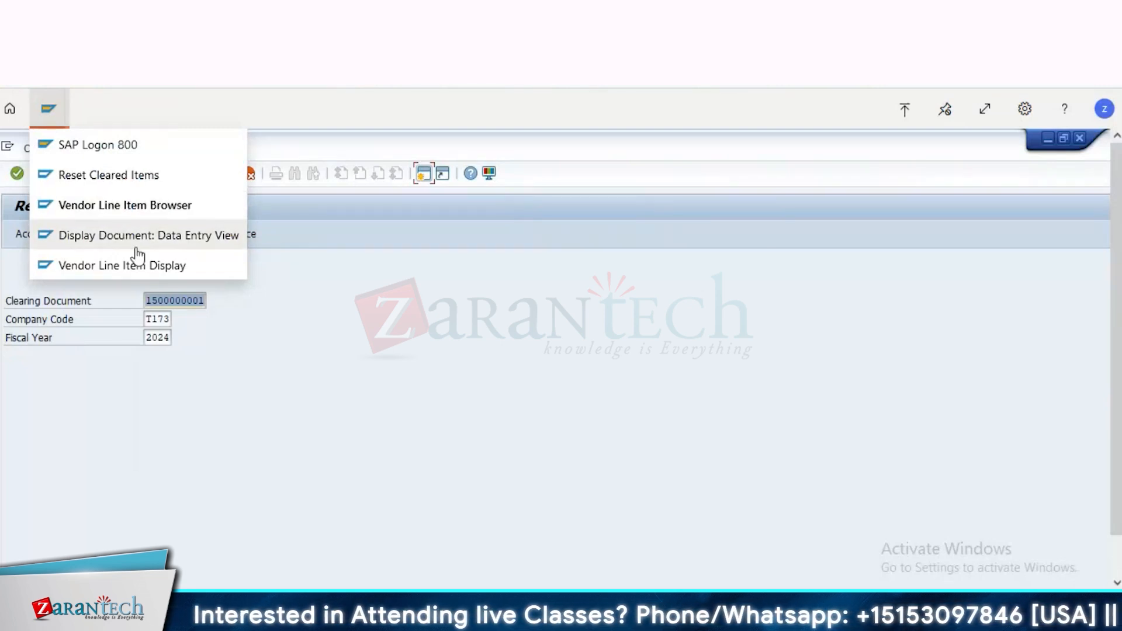
click(134, 188)
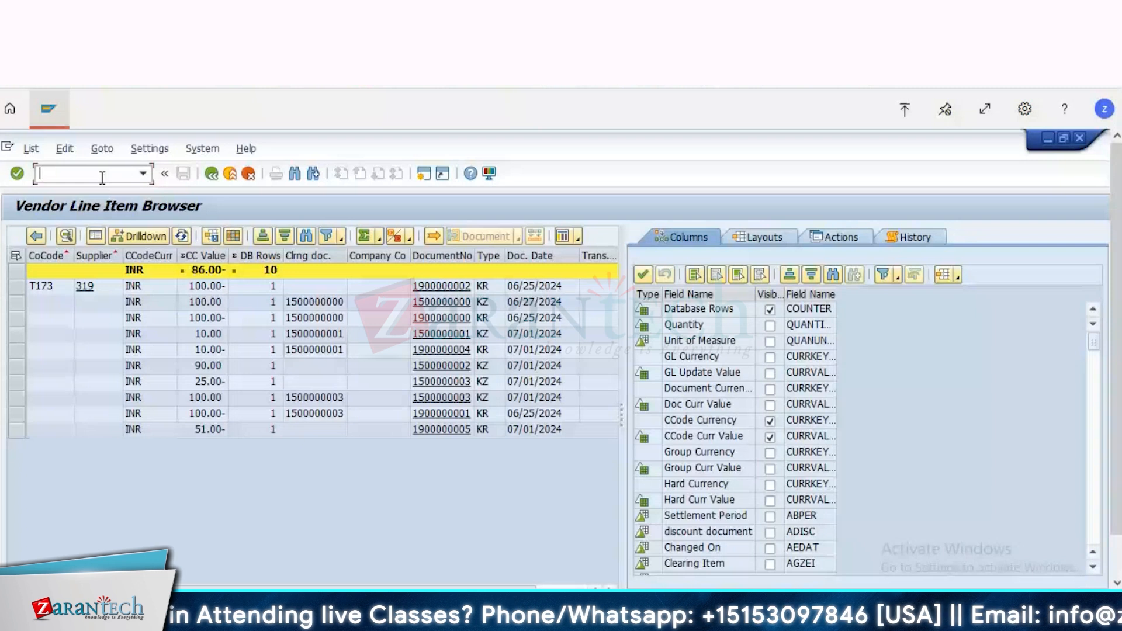
text(/)
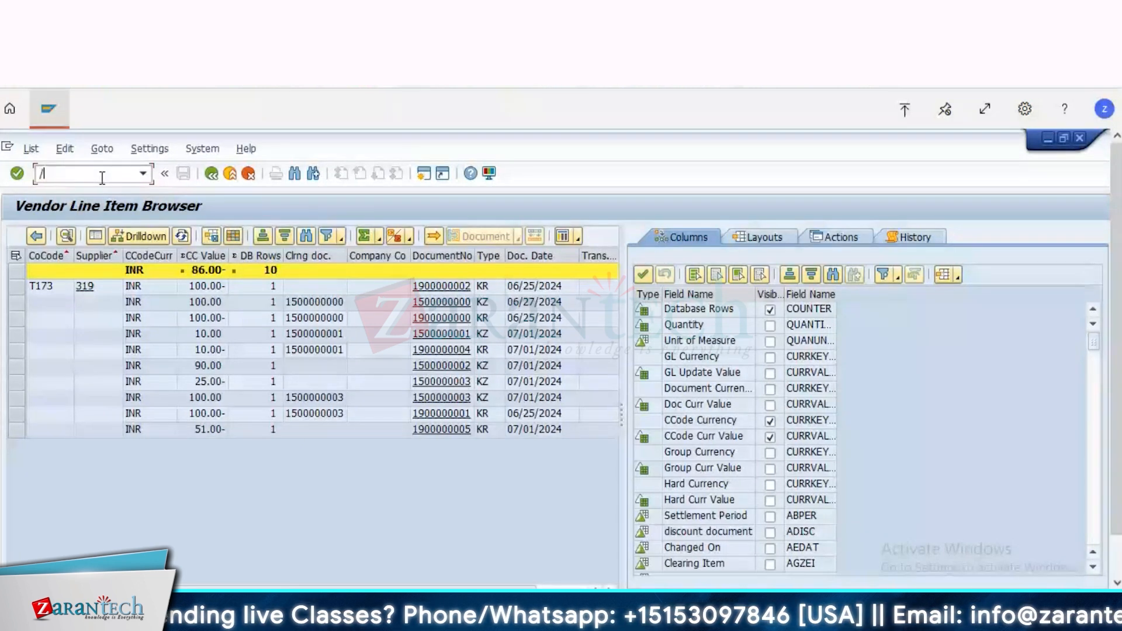
text(nfbl1n)
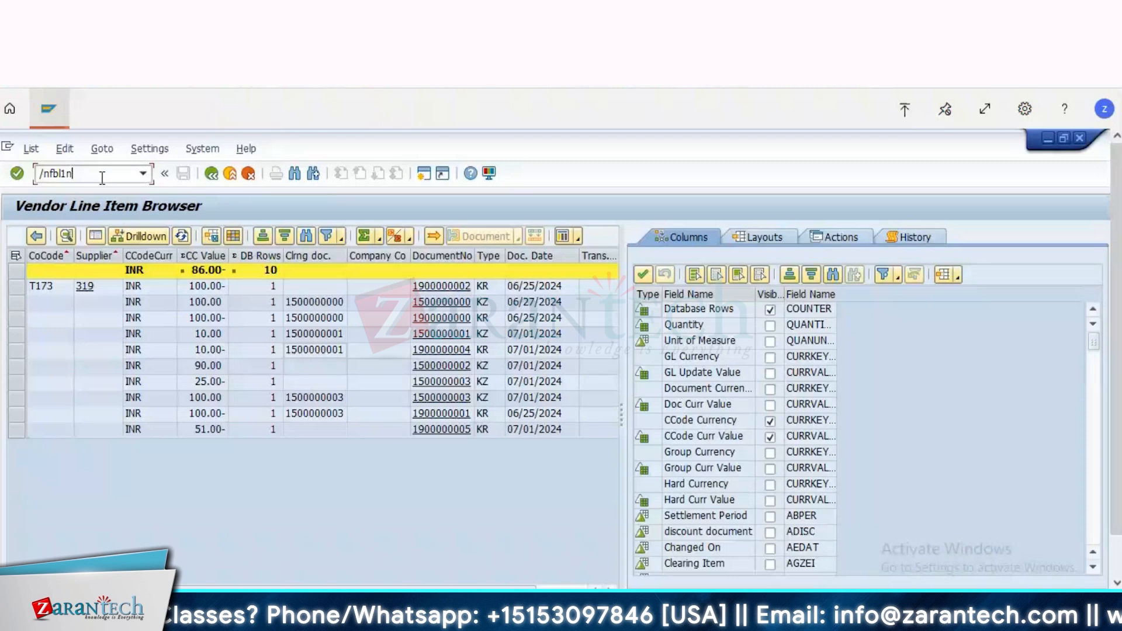
key(Return)
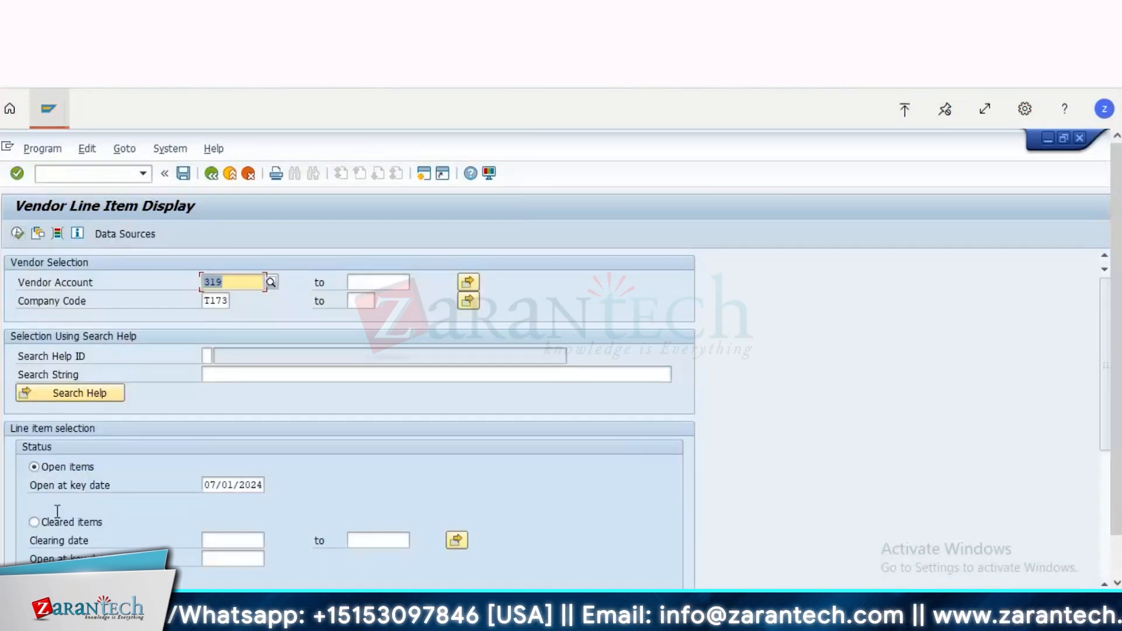
click(34, 522)
click(18, 233)
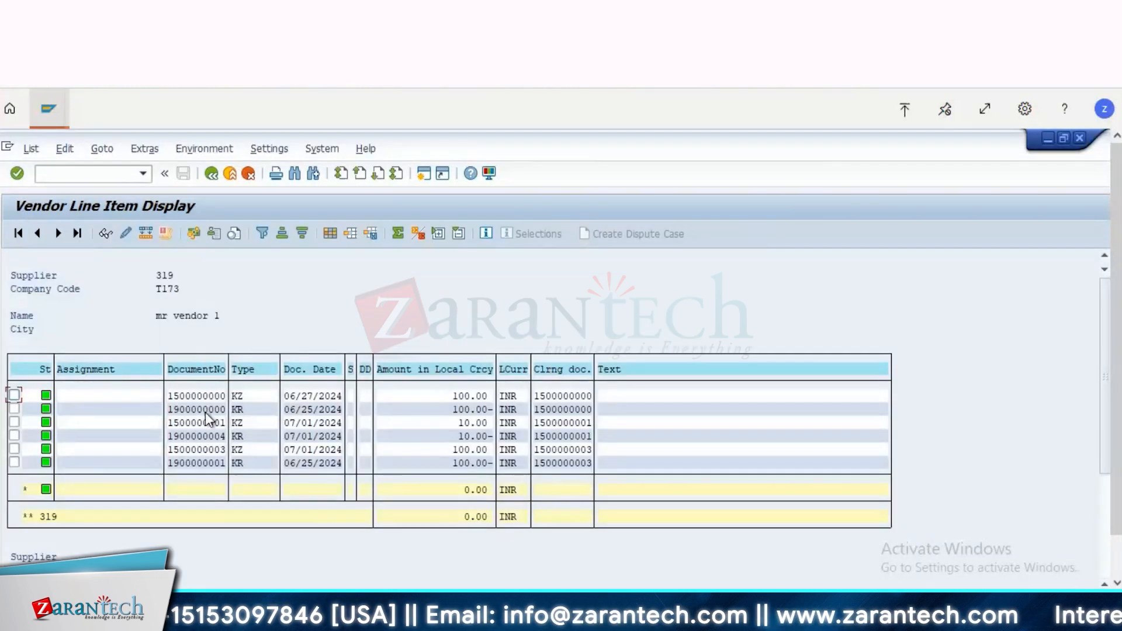
click(207, 436)
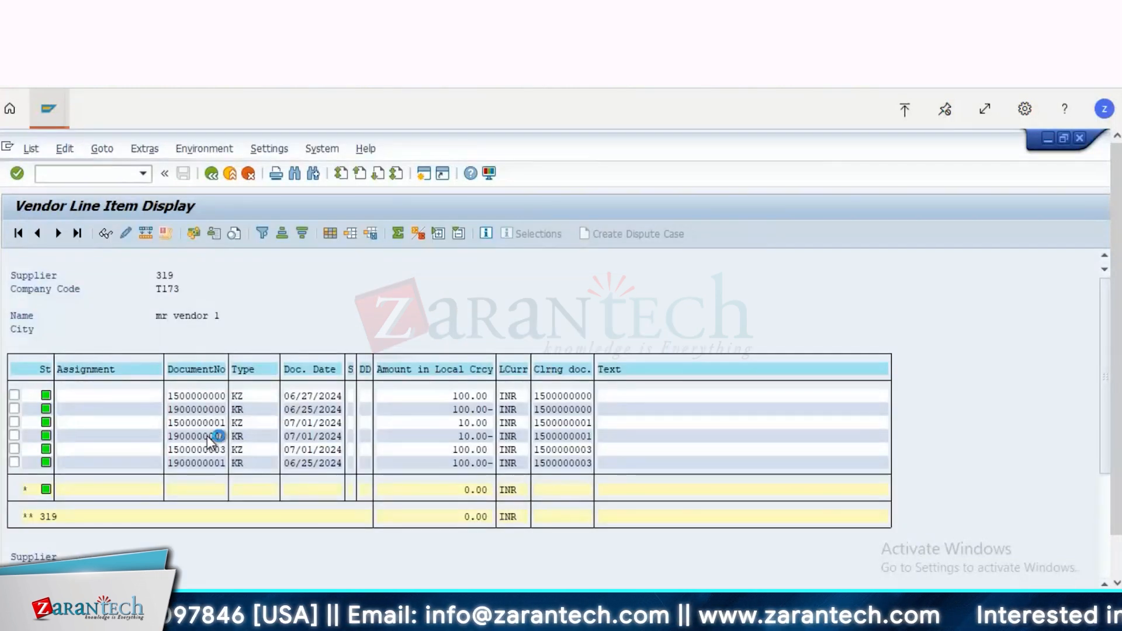
double_click(207, 436)
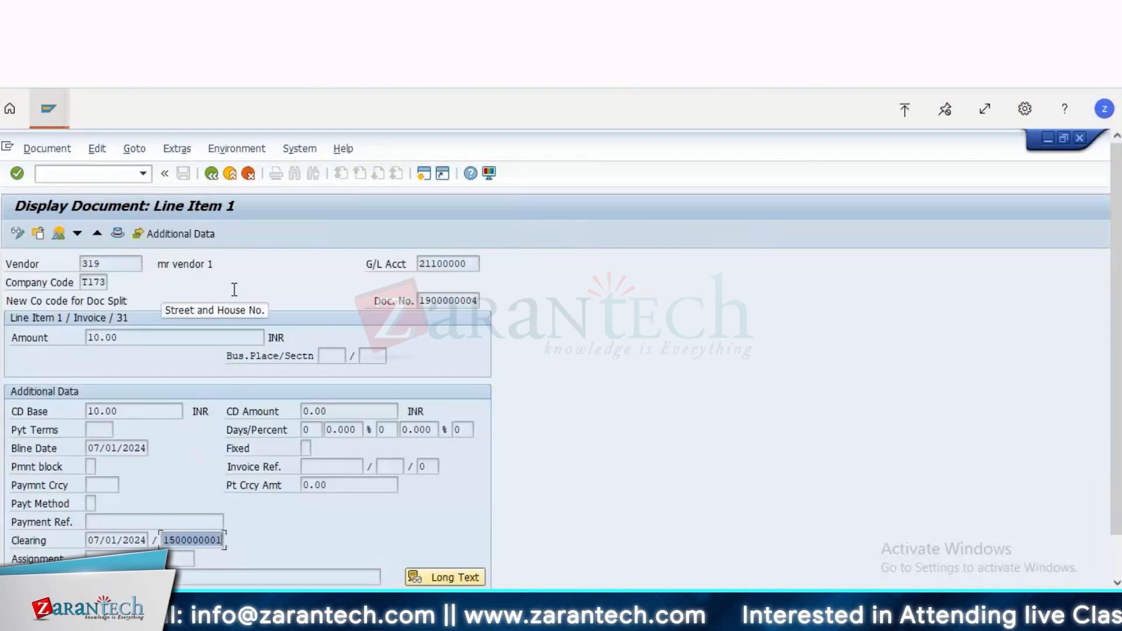
key(alt+Tab)
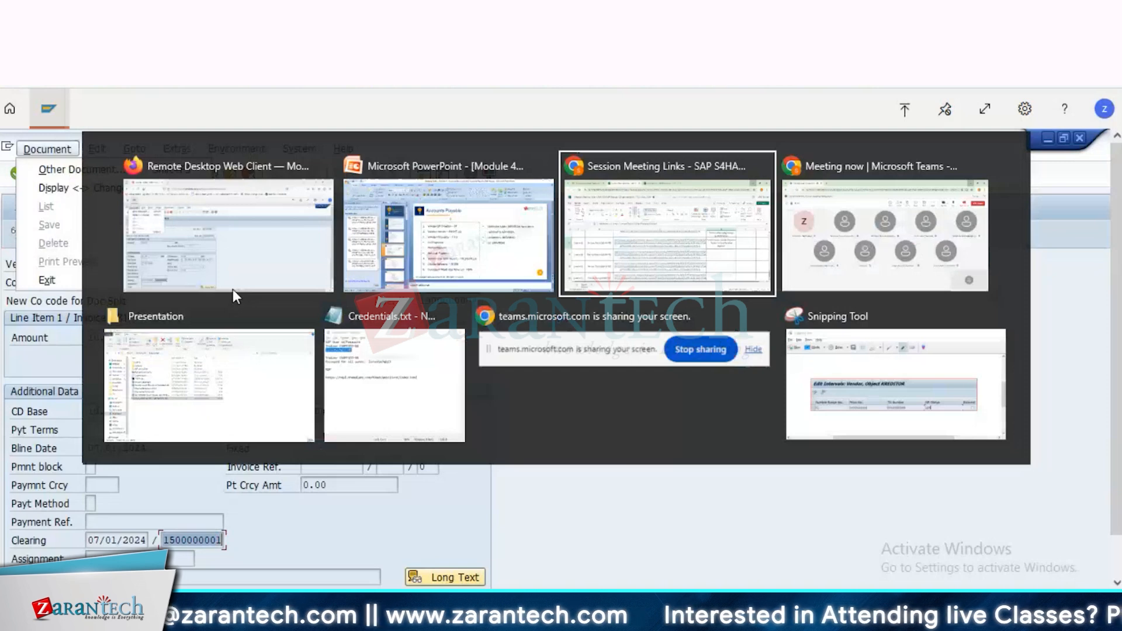
click(232, 290)
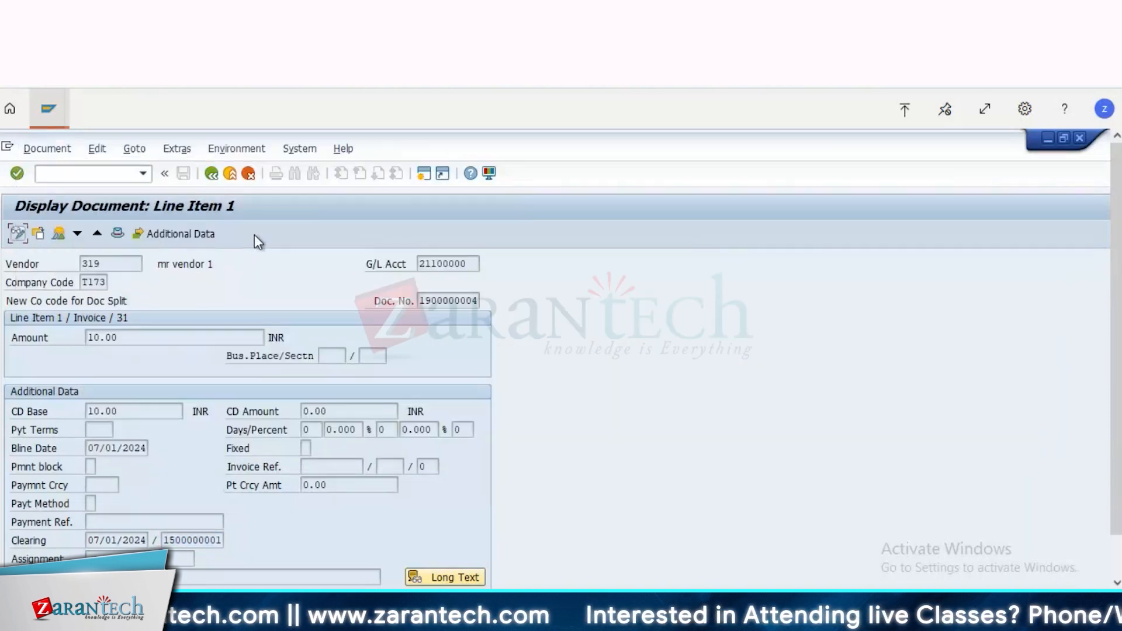
double_click(176, 546)
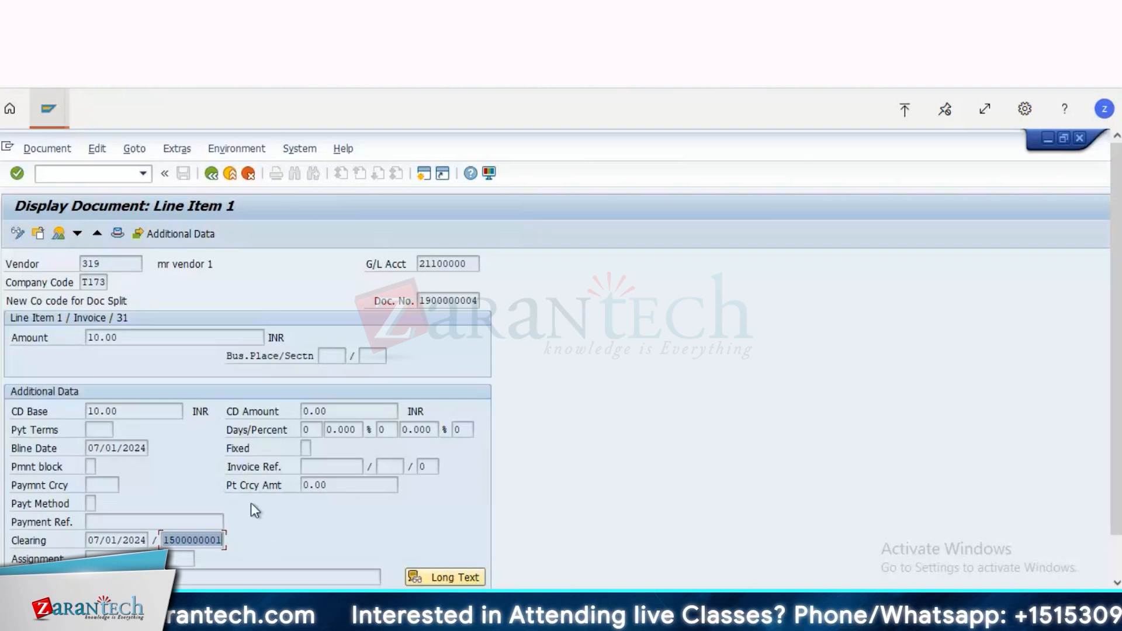
click(49, 109)
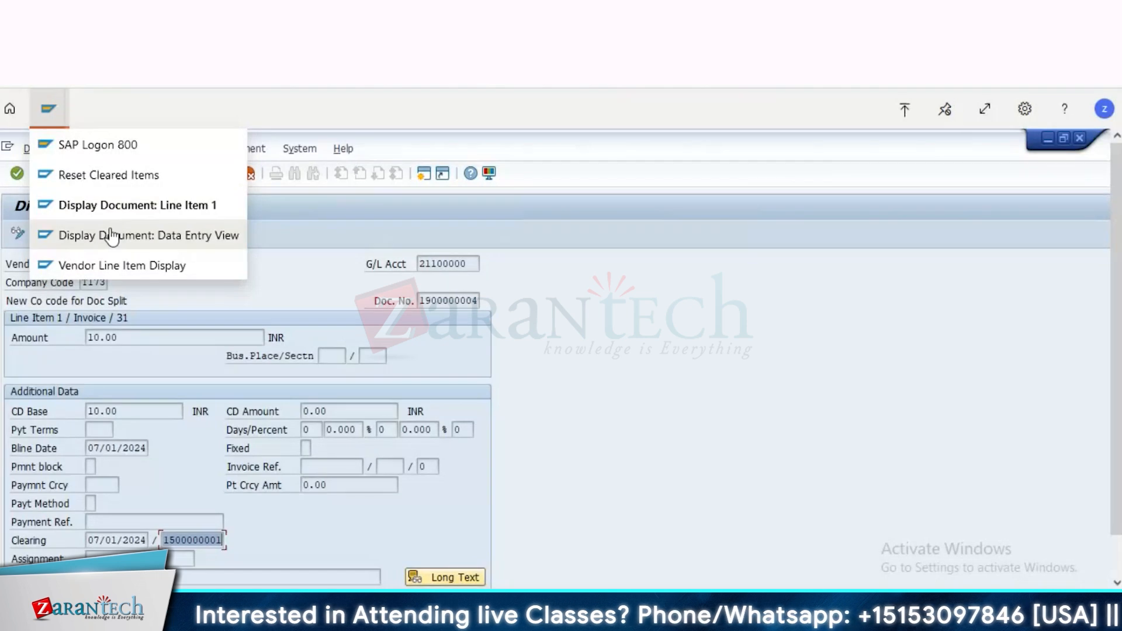
click(104, 182)
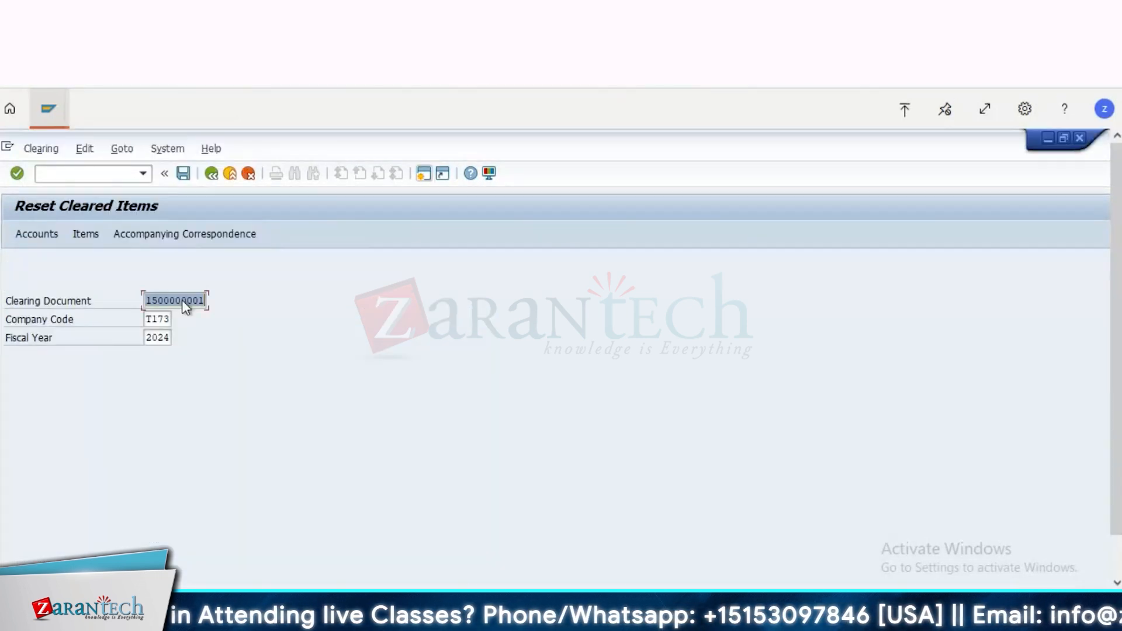
click(183, 174)
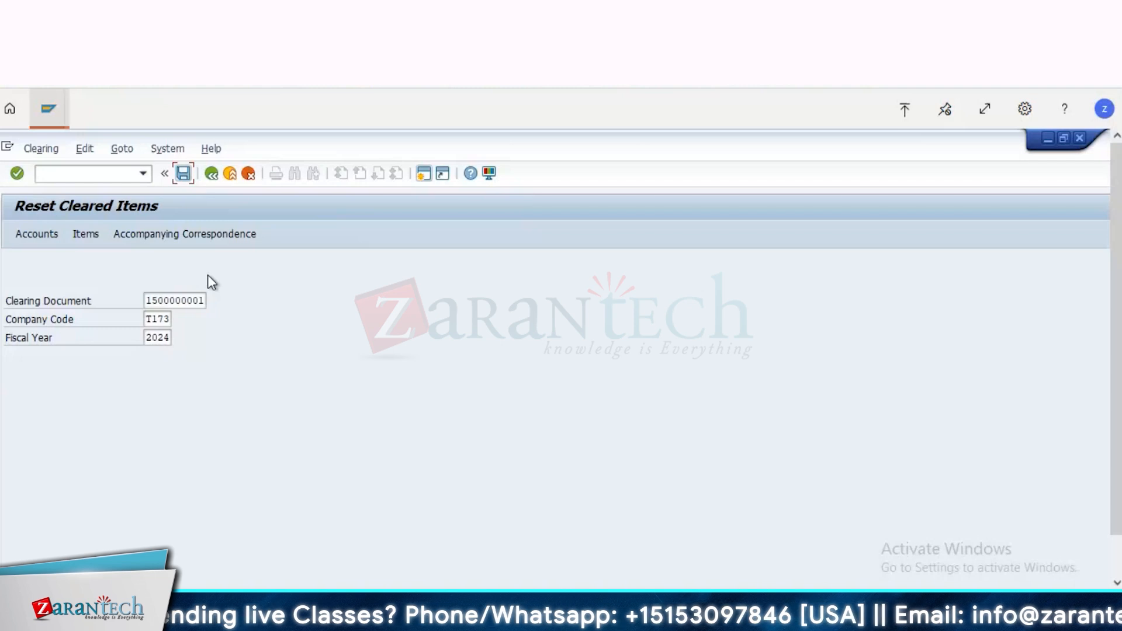
click(404, 386)
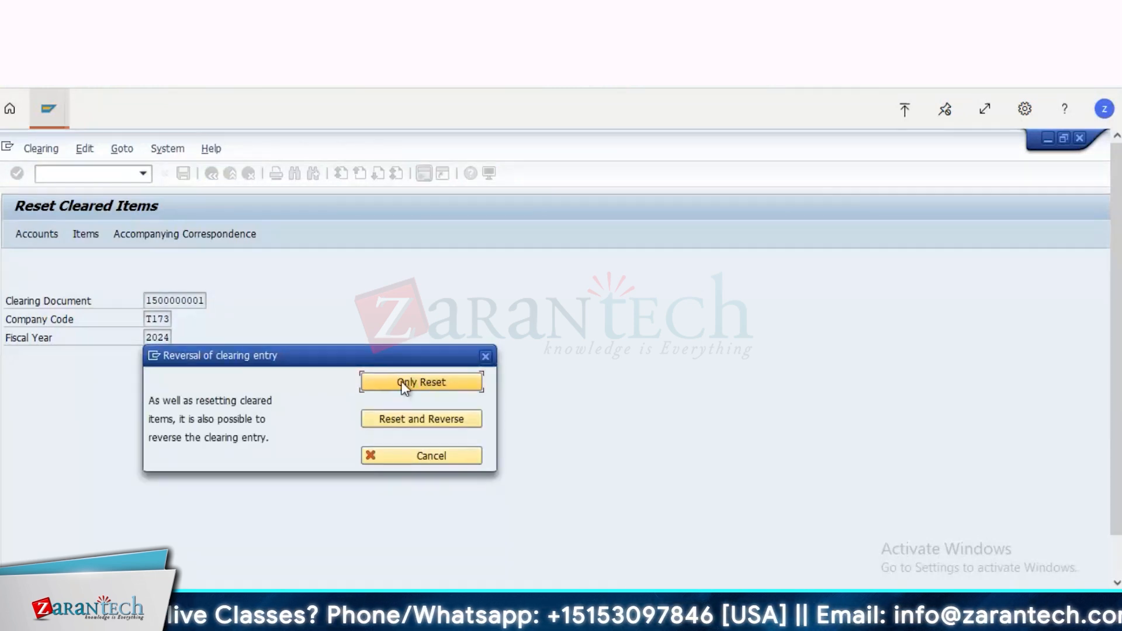
click(405, 384)
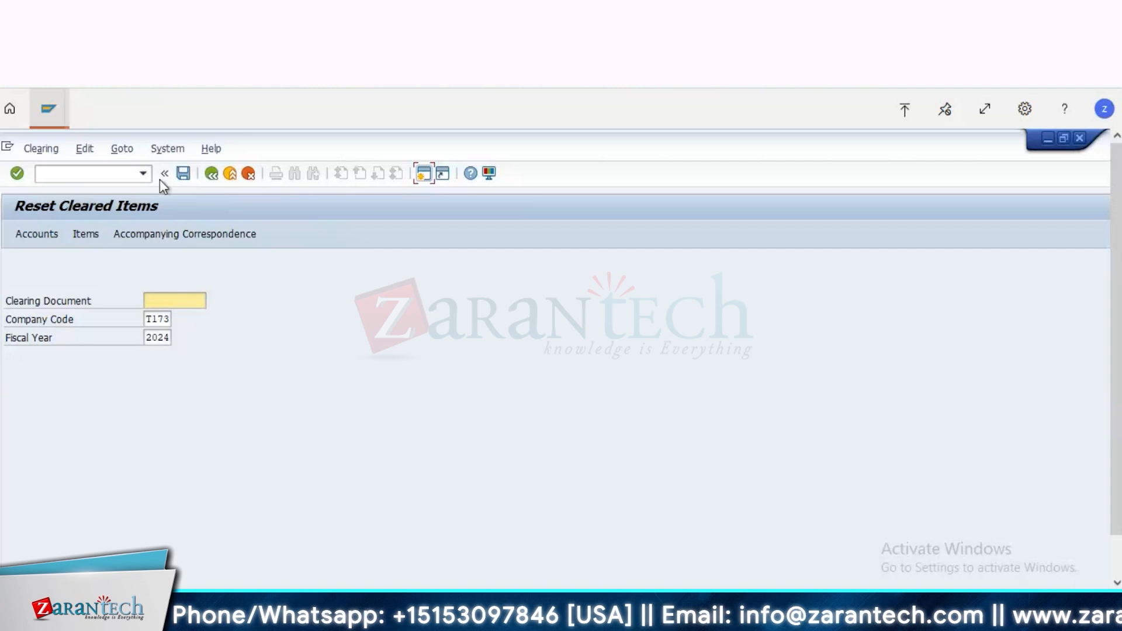
Step: Return to the Vendor Line Item Display session and rerun the report for open items from its selection screen
click(52, 119)
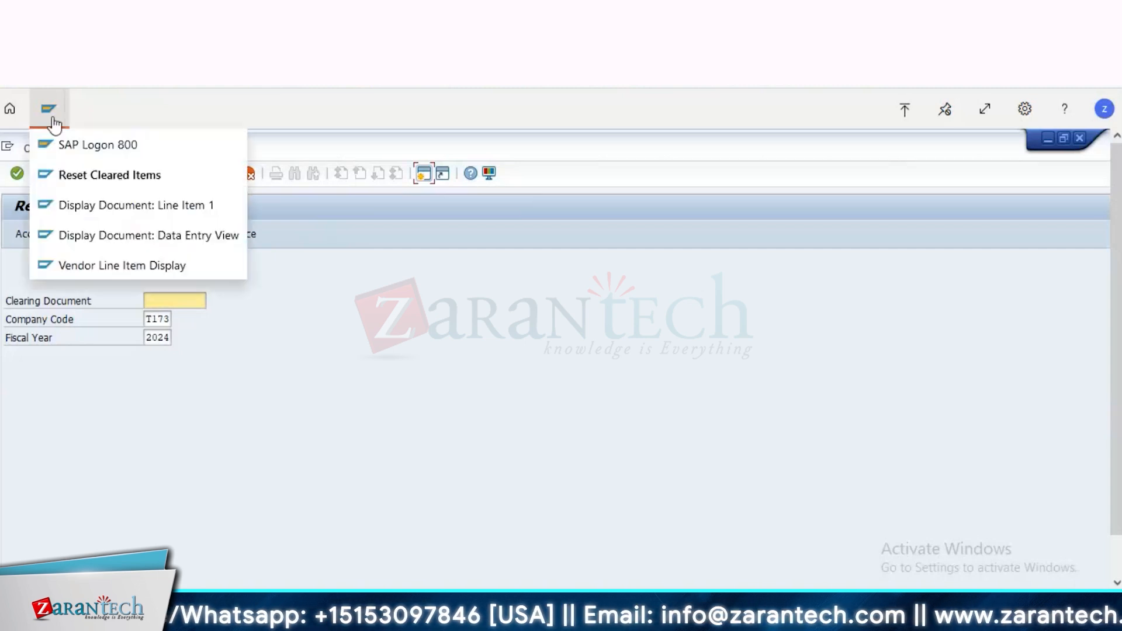
click(136, 270)
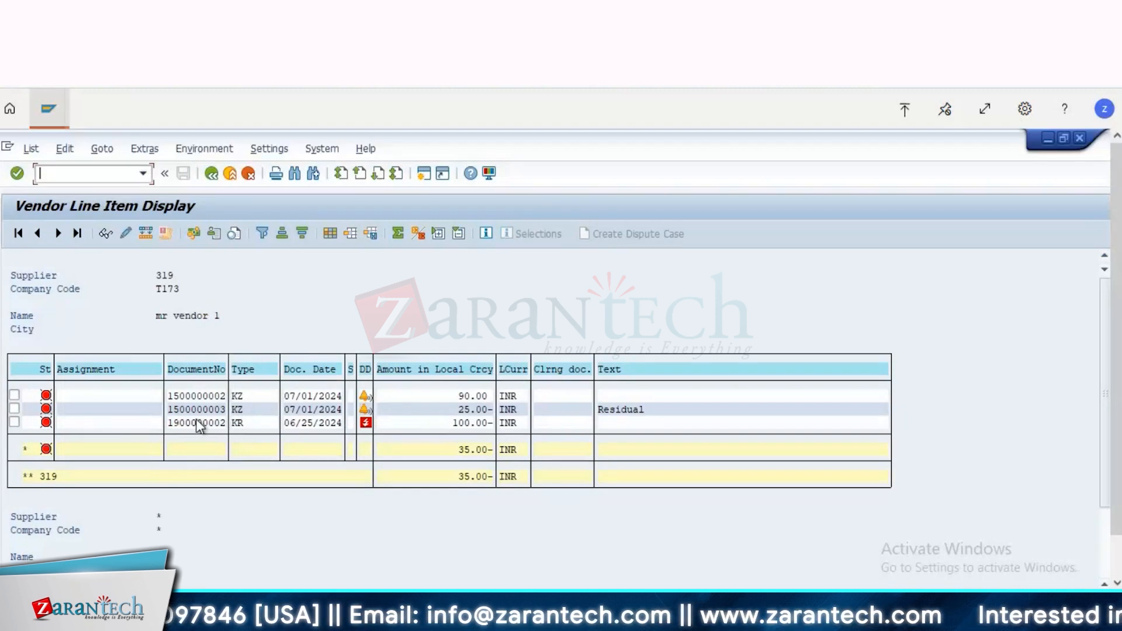
click(229, 173)
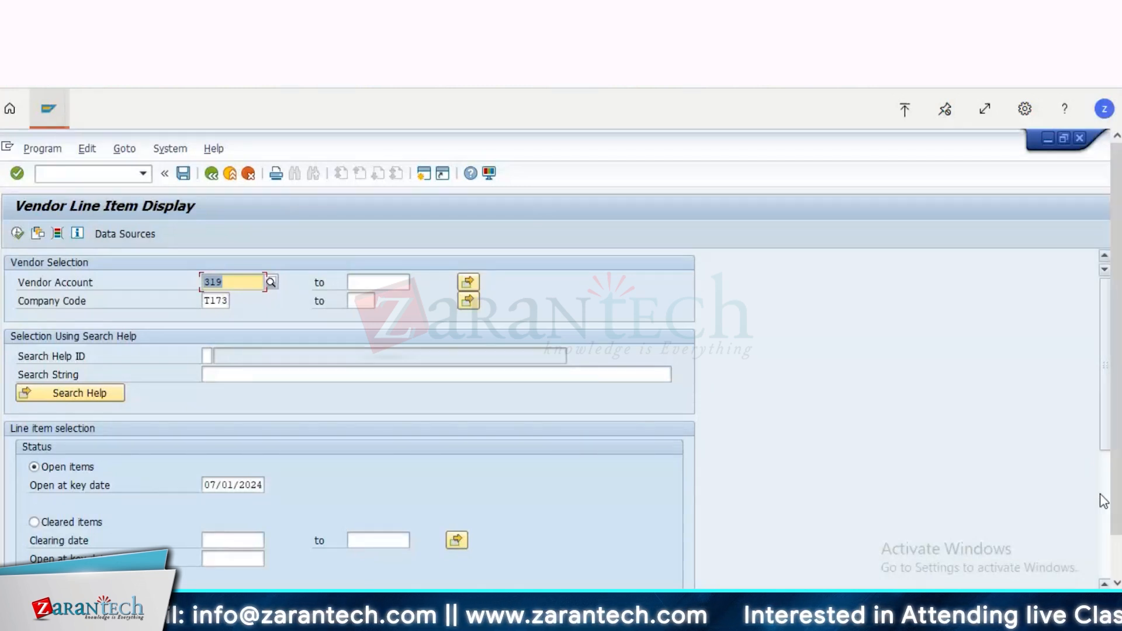
scroll(134, 474, down, 5)
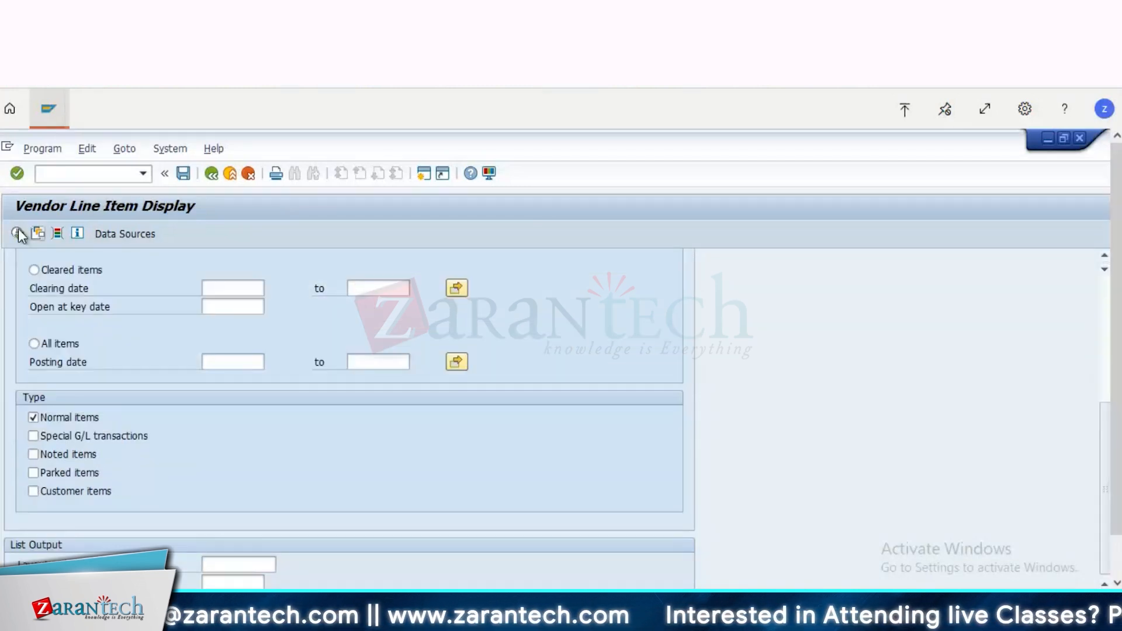
key(F8)
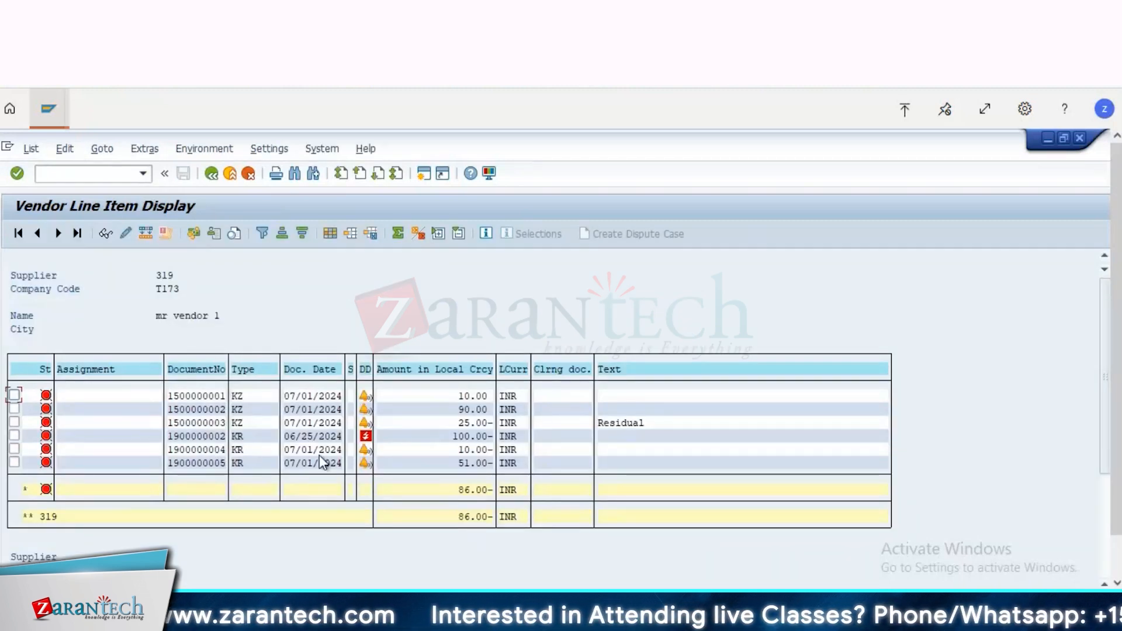
double_click(197, 448)
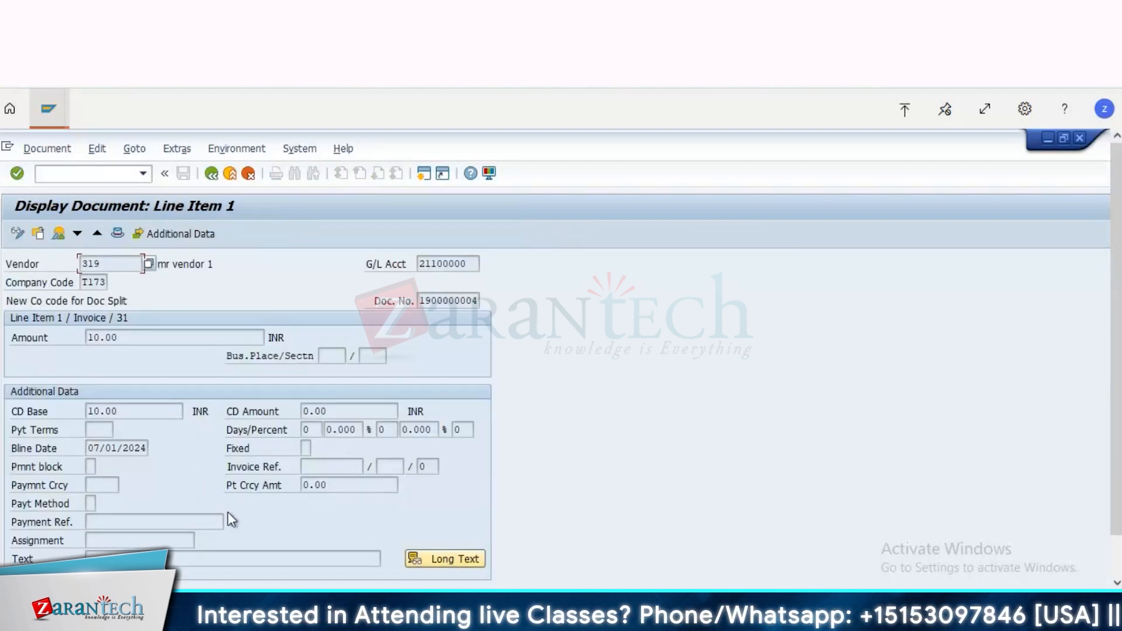
double_click(428, 302)
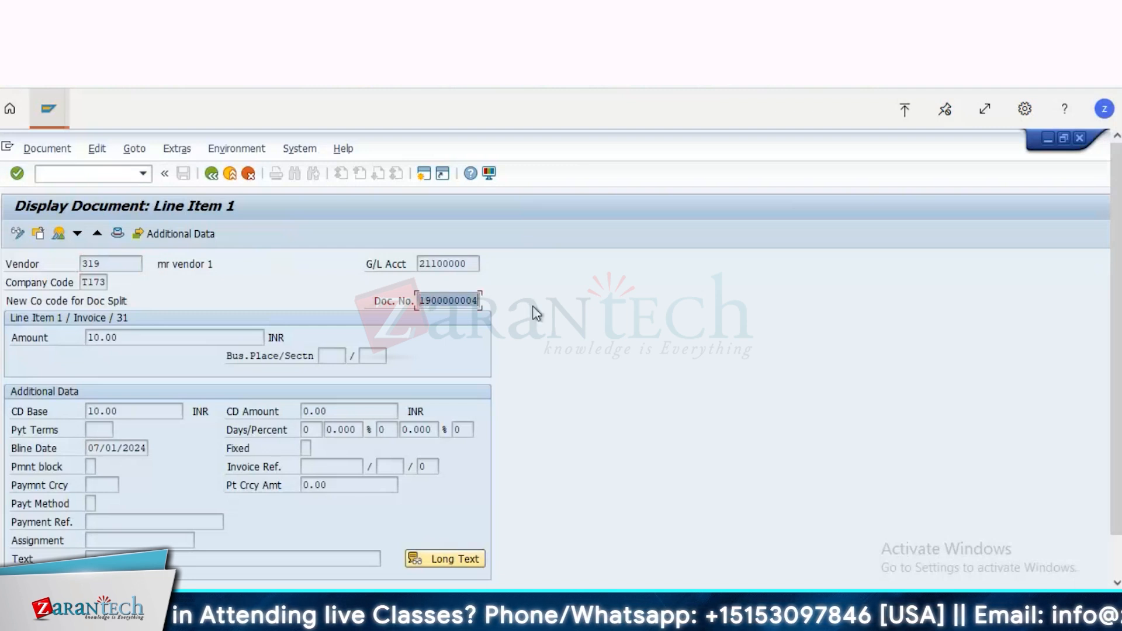
click(533, 306)
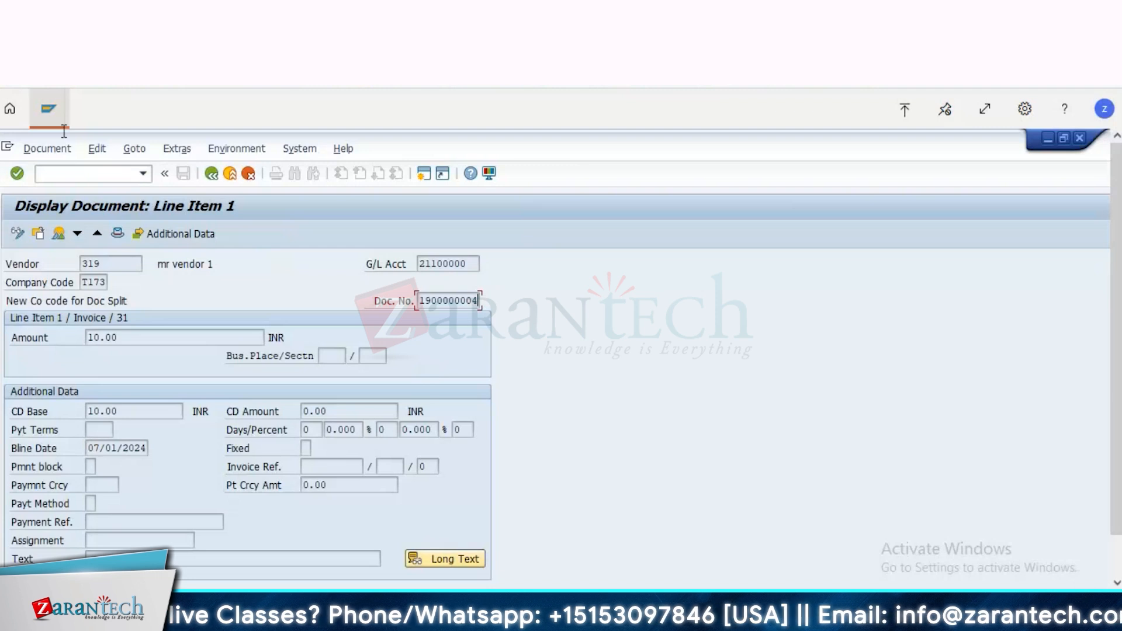
Step: Switch to the Reset Cleared Items session and open transaction FB08 there
click(51, 101)
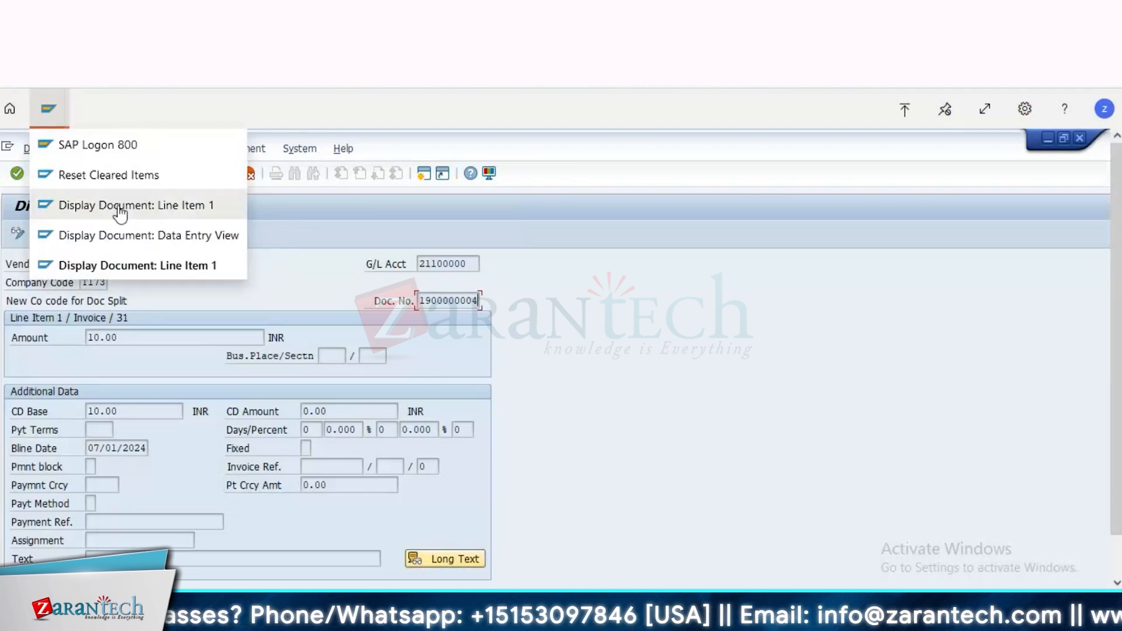
click(134, 237)
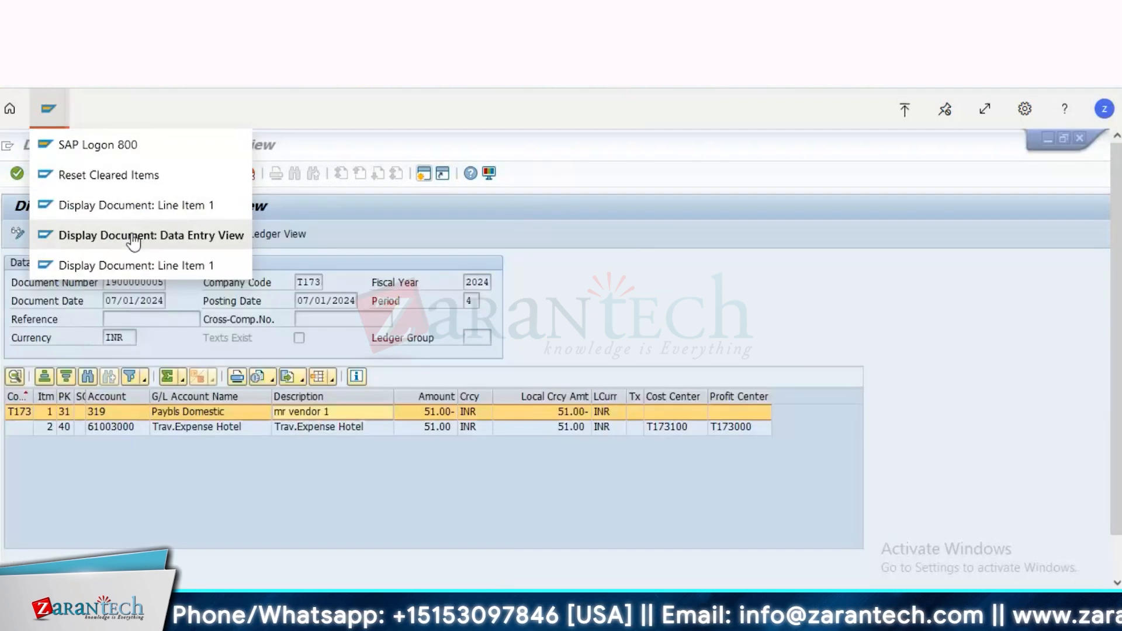
click(106, 186)
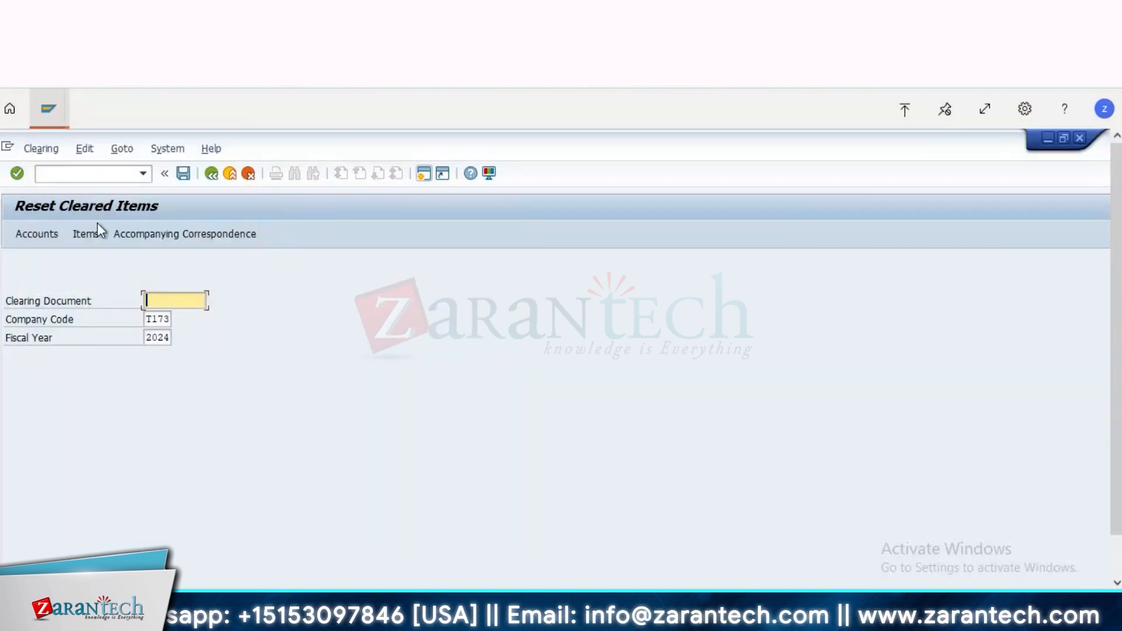
click(92, 171)
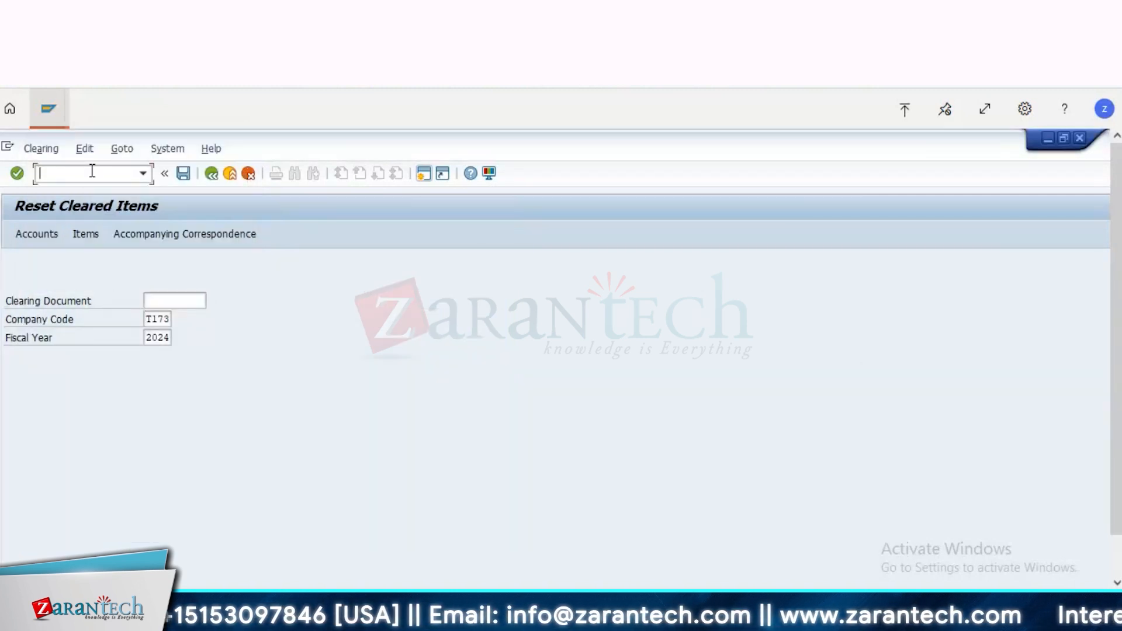
text(/nfb0)
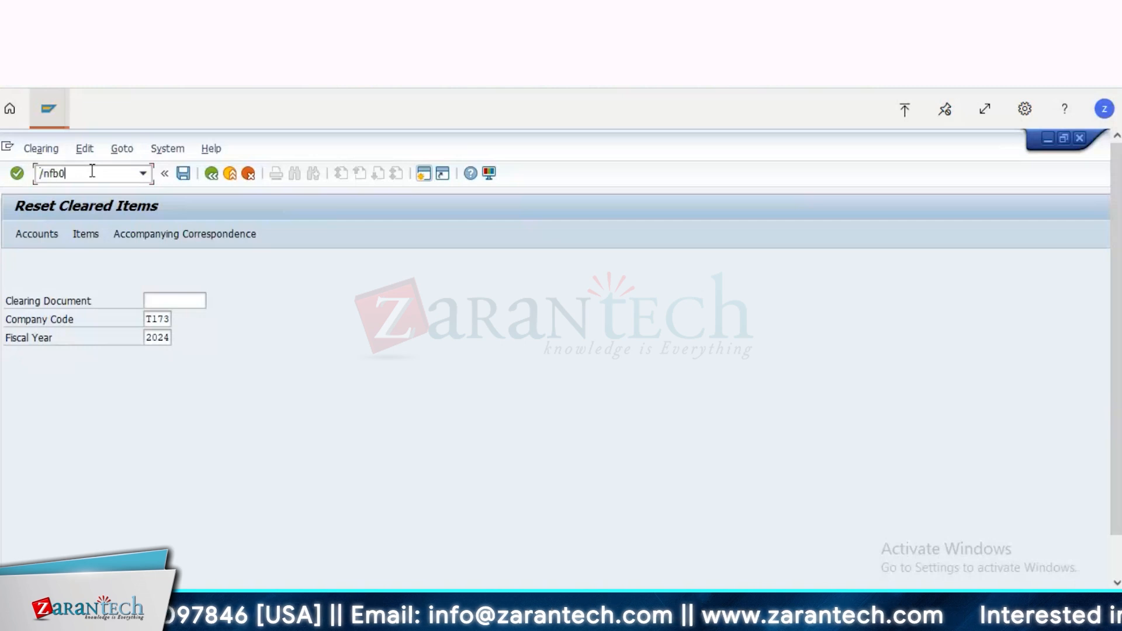
text(8)
key(Return)
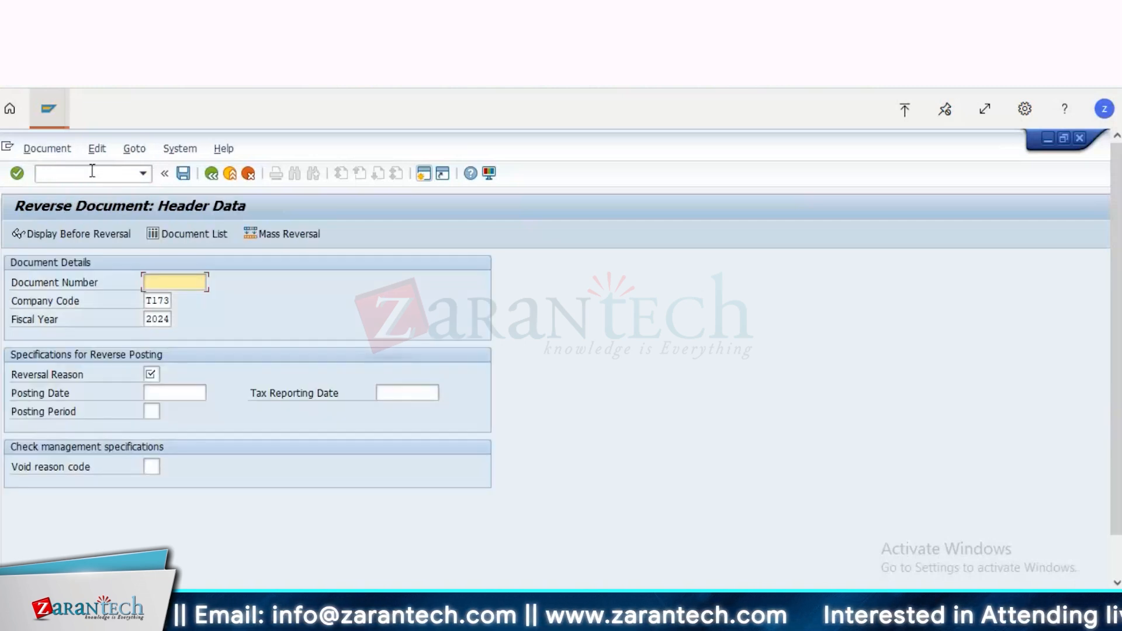
key(BackSpace)
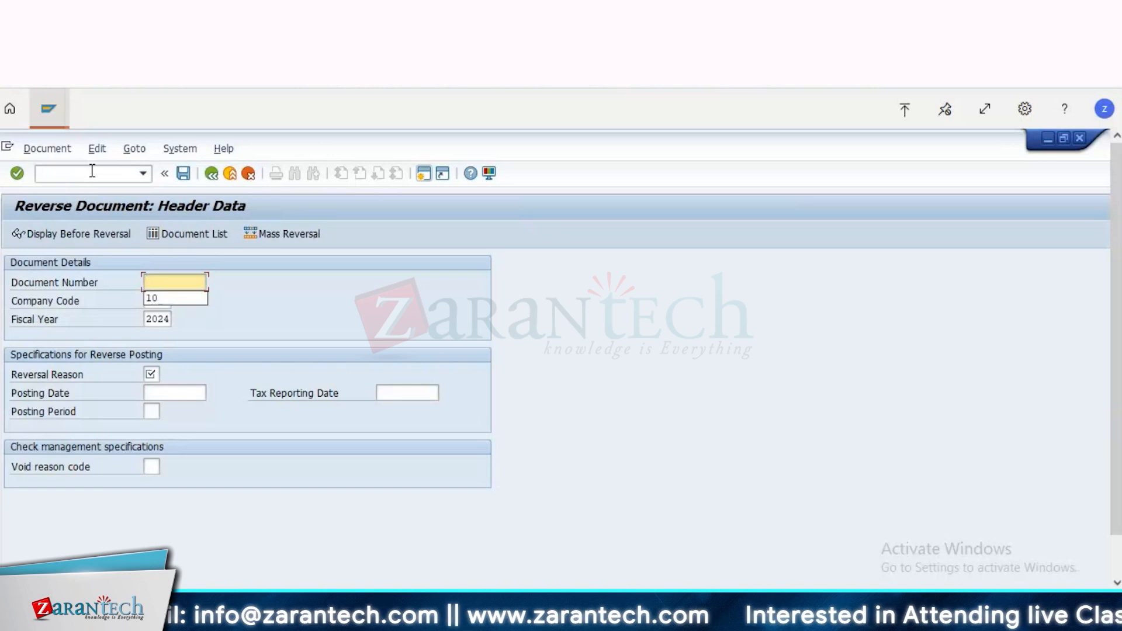
text(1900000004)
key(Tab)
key(Tab)
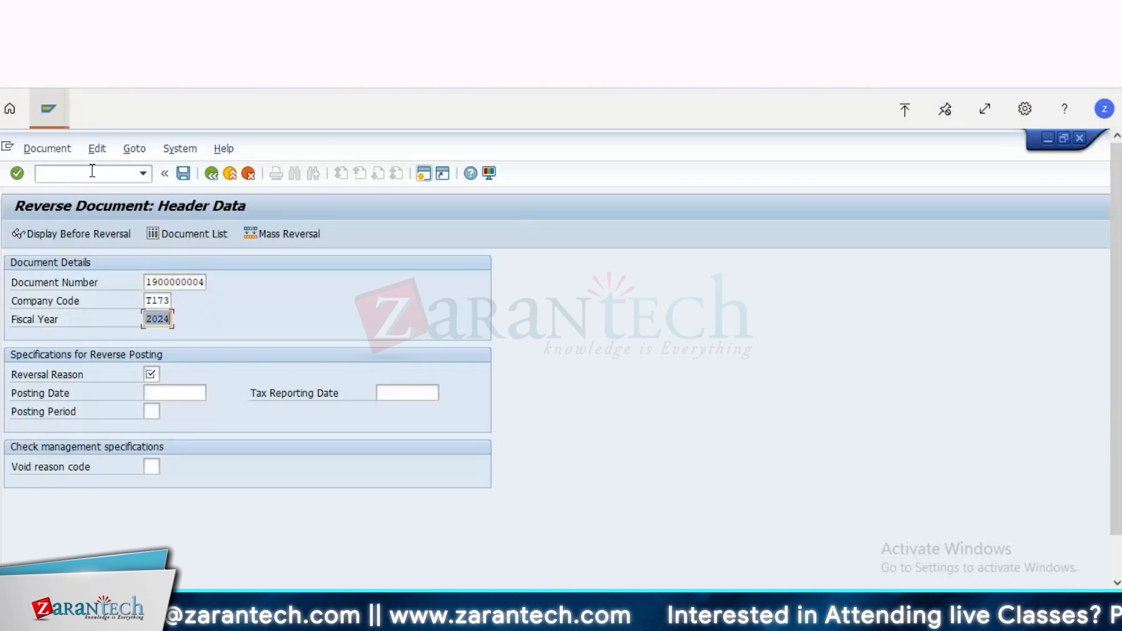
key(Tab)
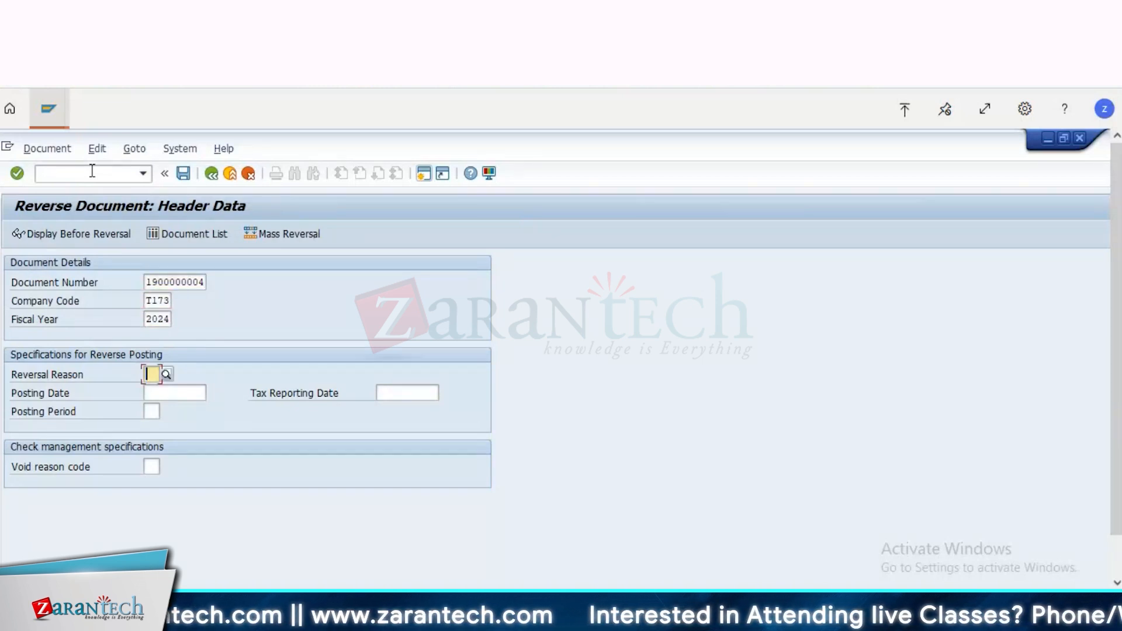
text(01)
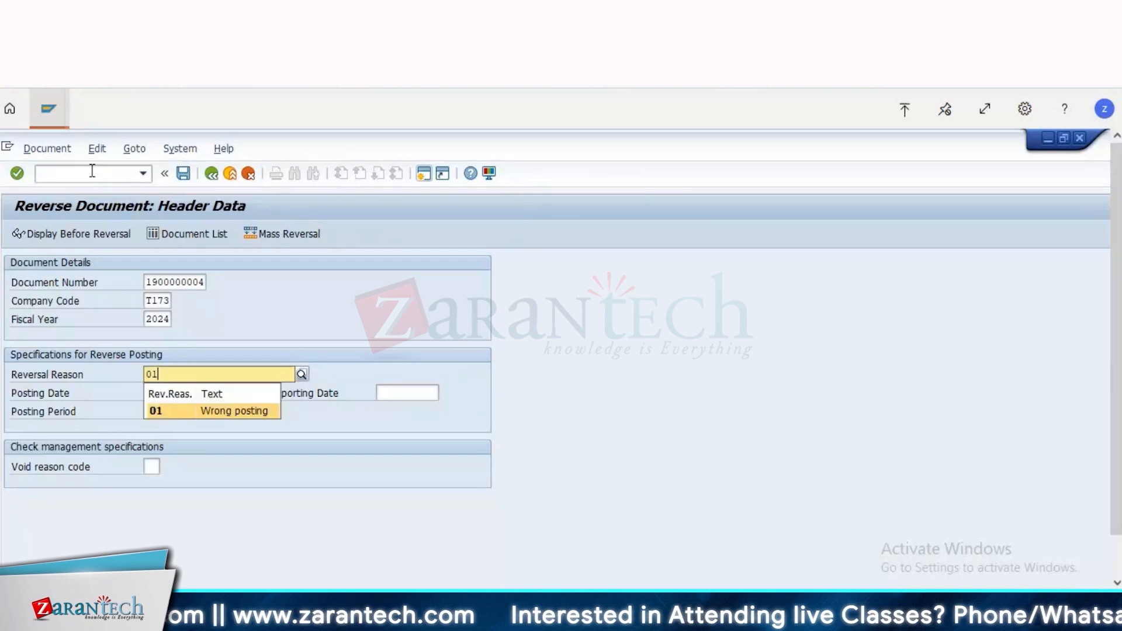
key(Return)
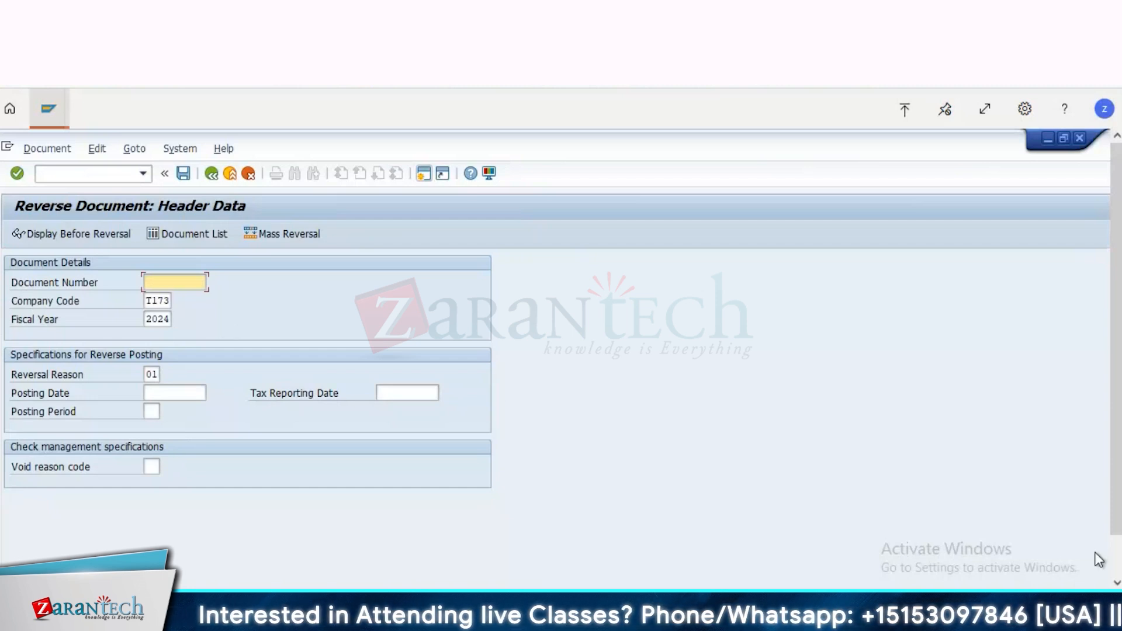
click(1117, 558)
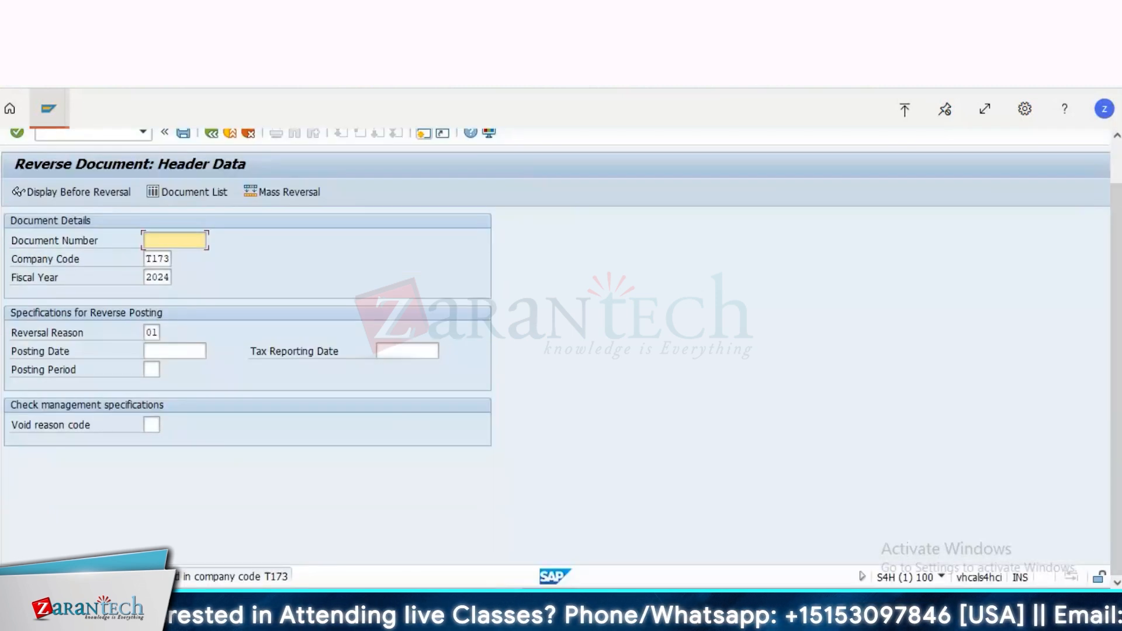
scroll(556, 344, up, 2)
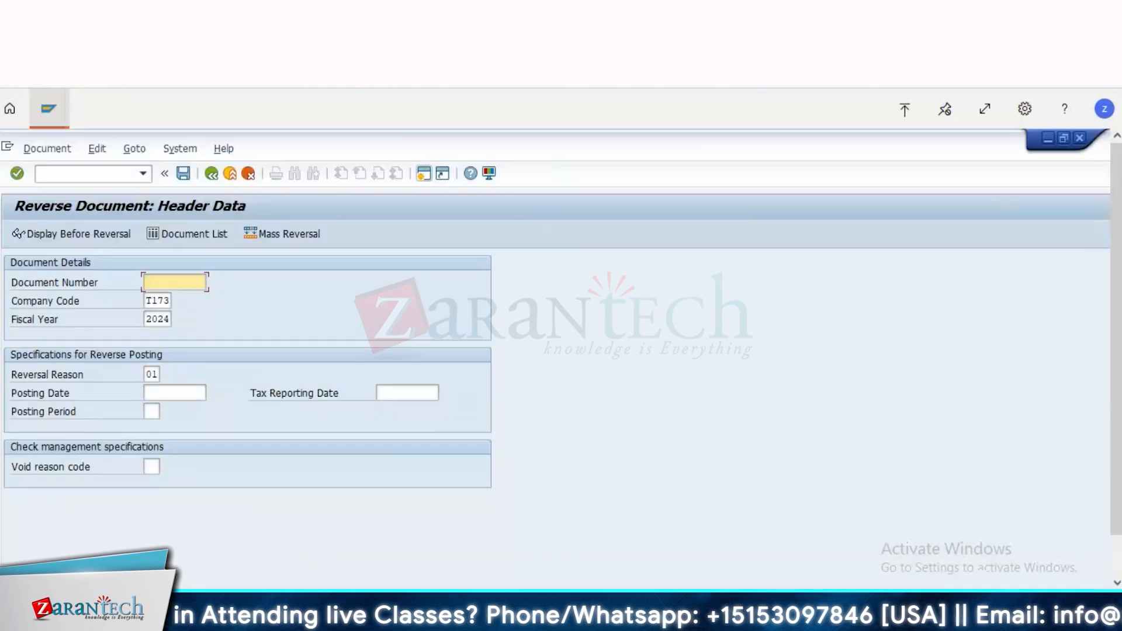
click(47, 111)
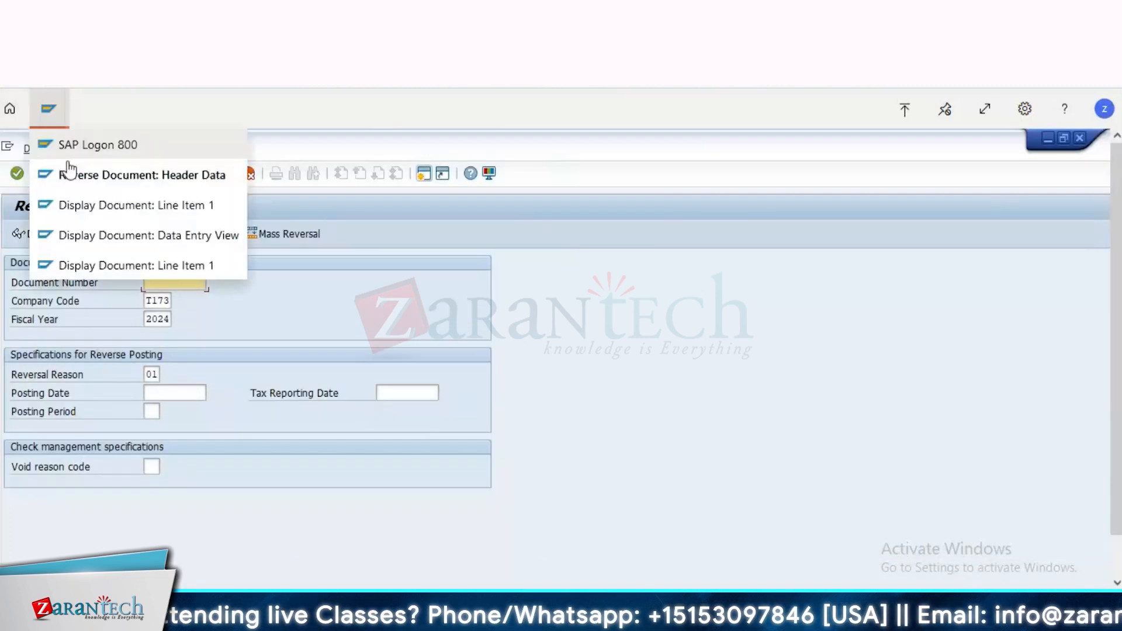
click(131, 237)
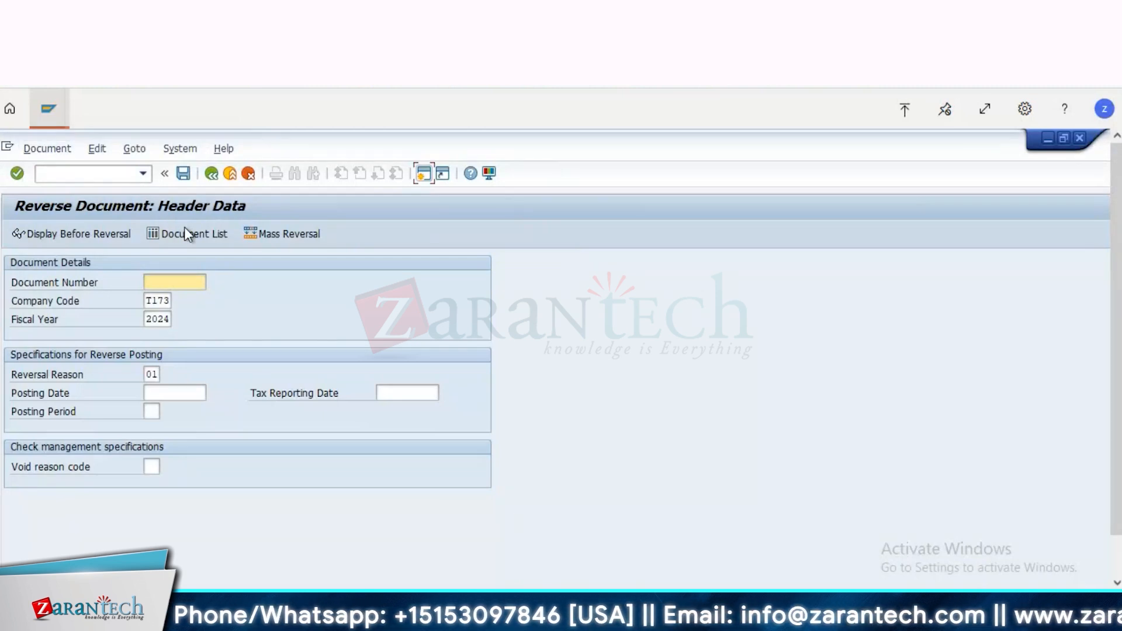
key(alt+Tab)
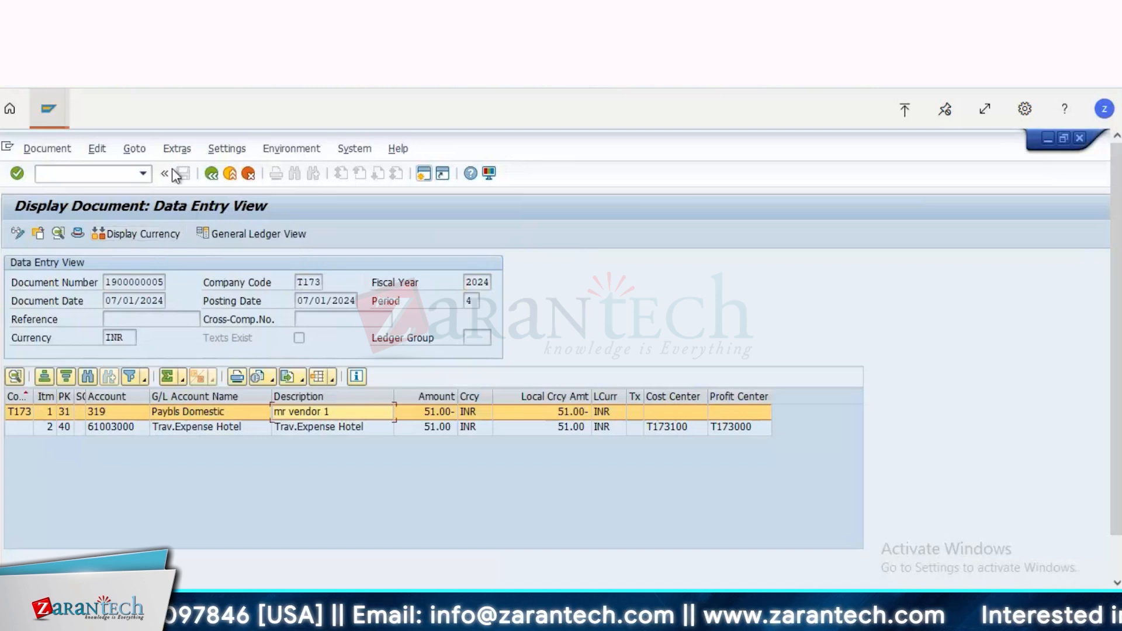
click(46, 110)
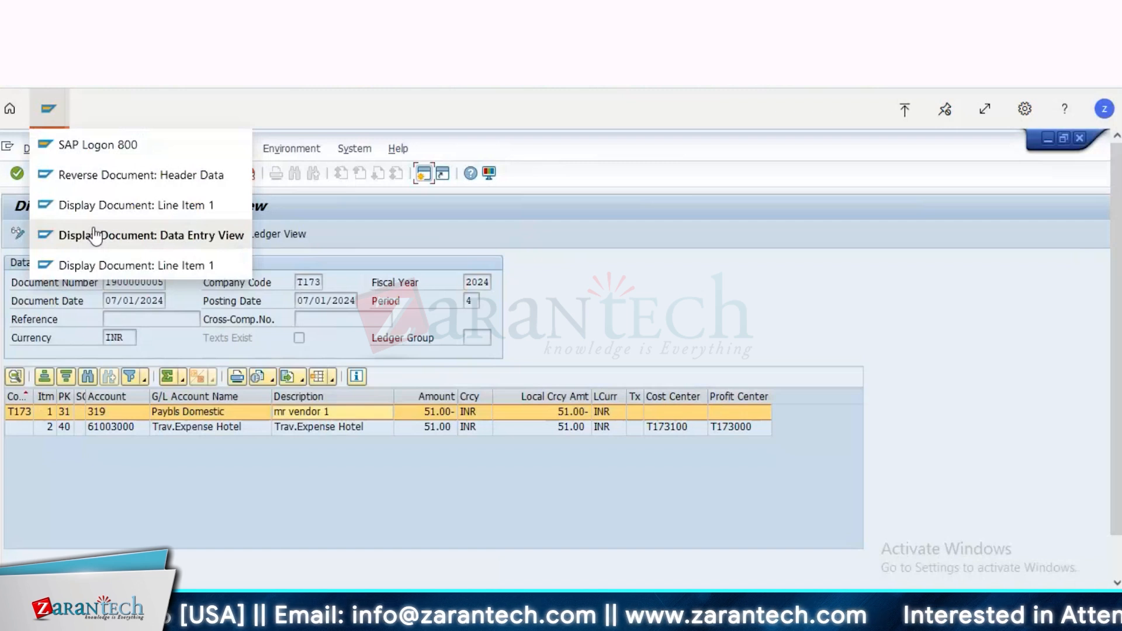
click(100, 265)
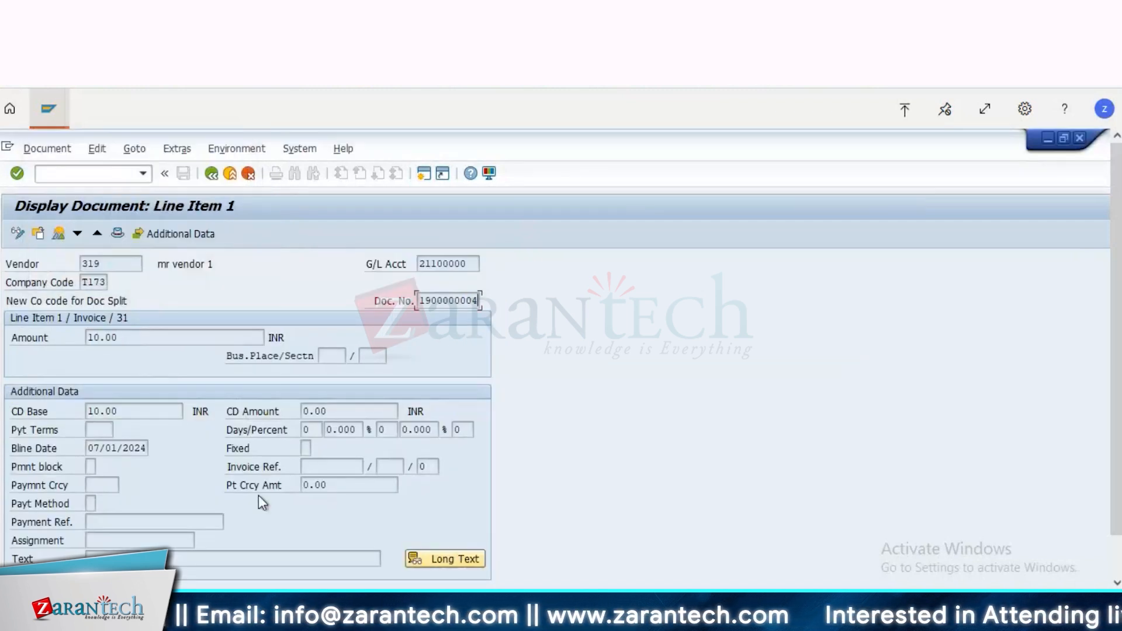
click(212, 174)
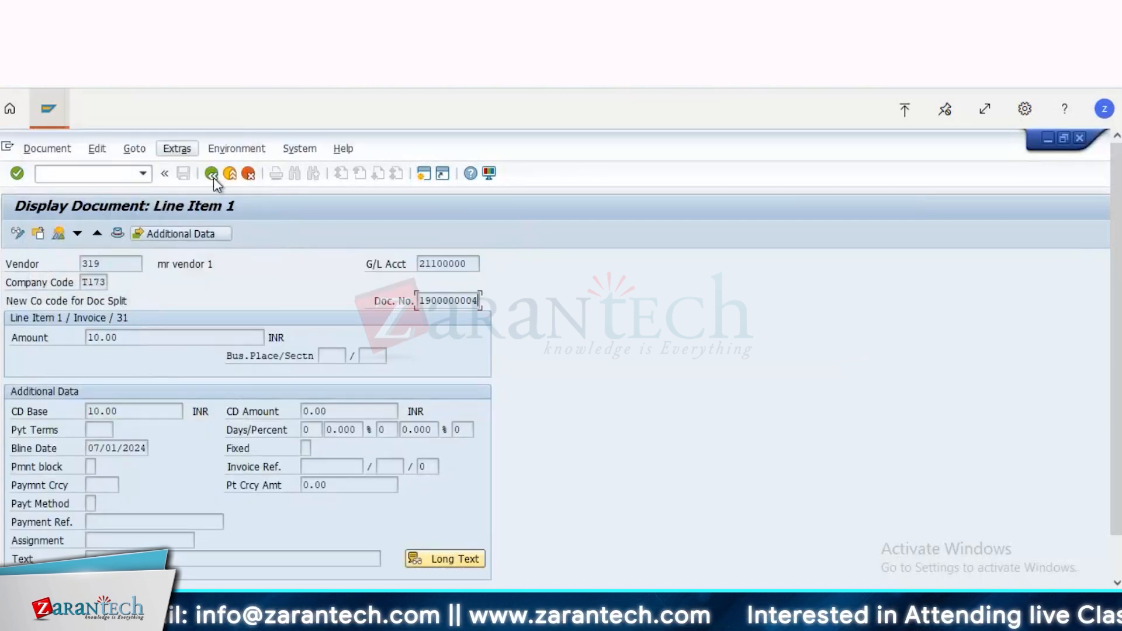
click(213, 177)
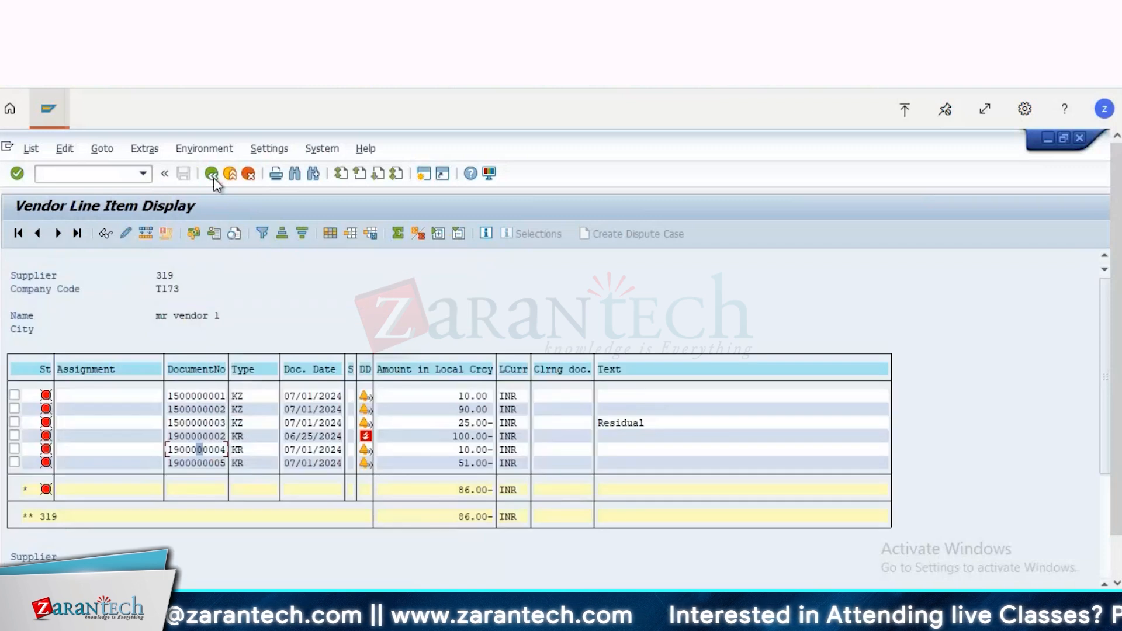
double_click(193, 447)
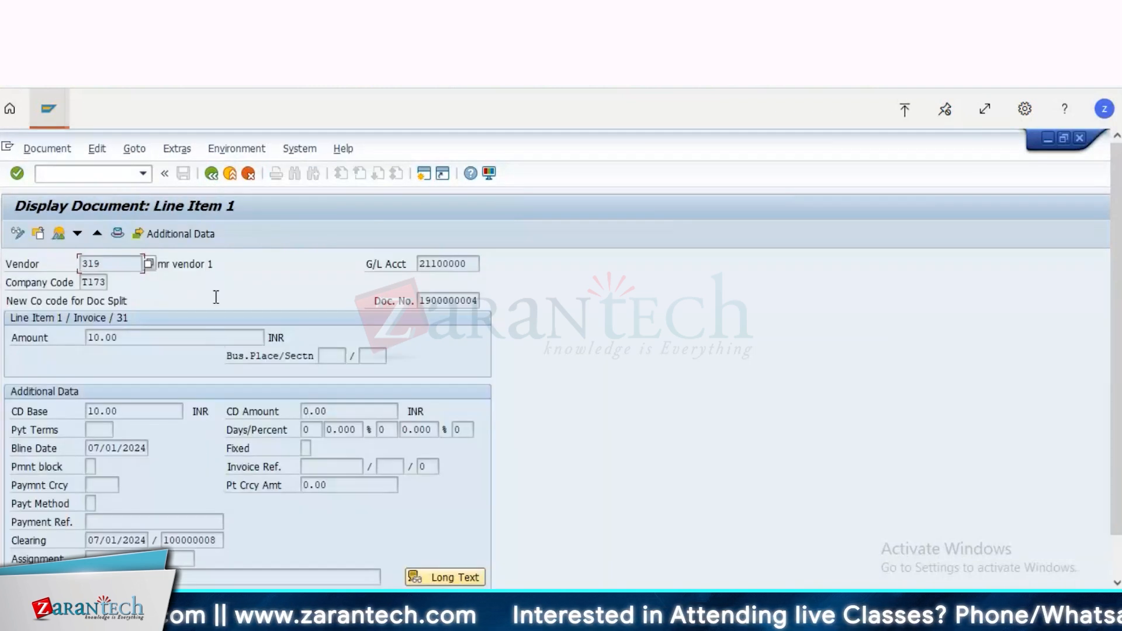
click(58, 233)
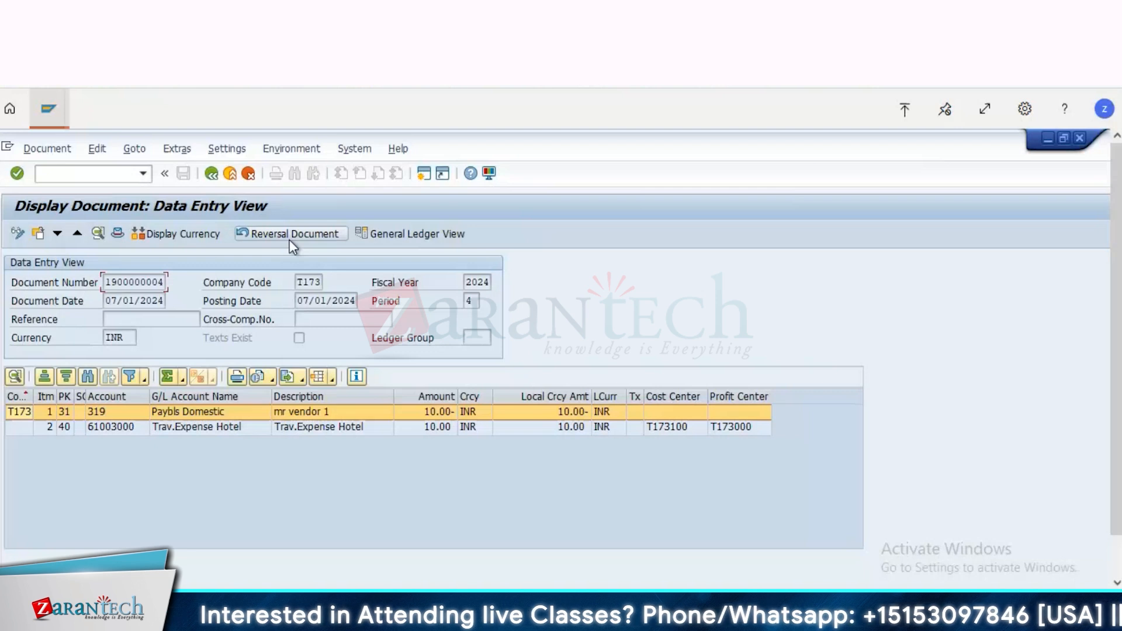
click(211, 174)
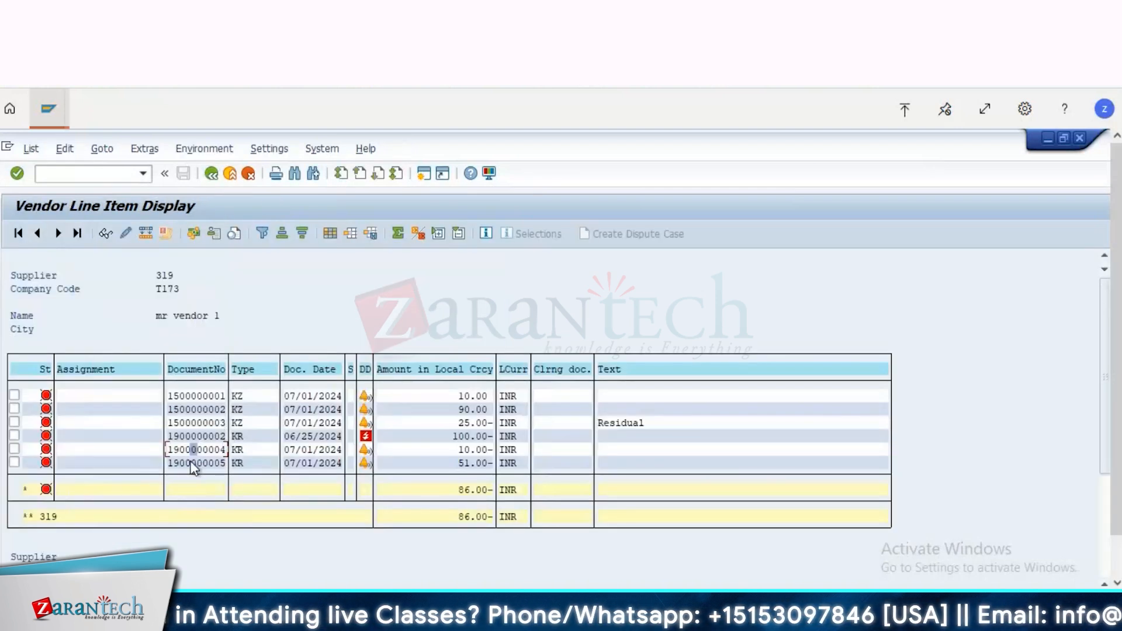
double_click(193, 464)
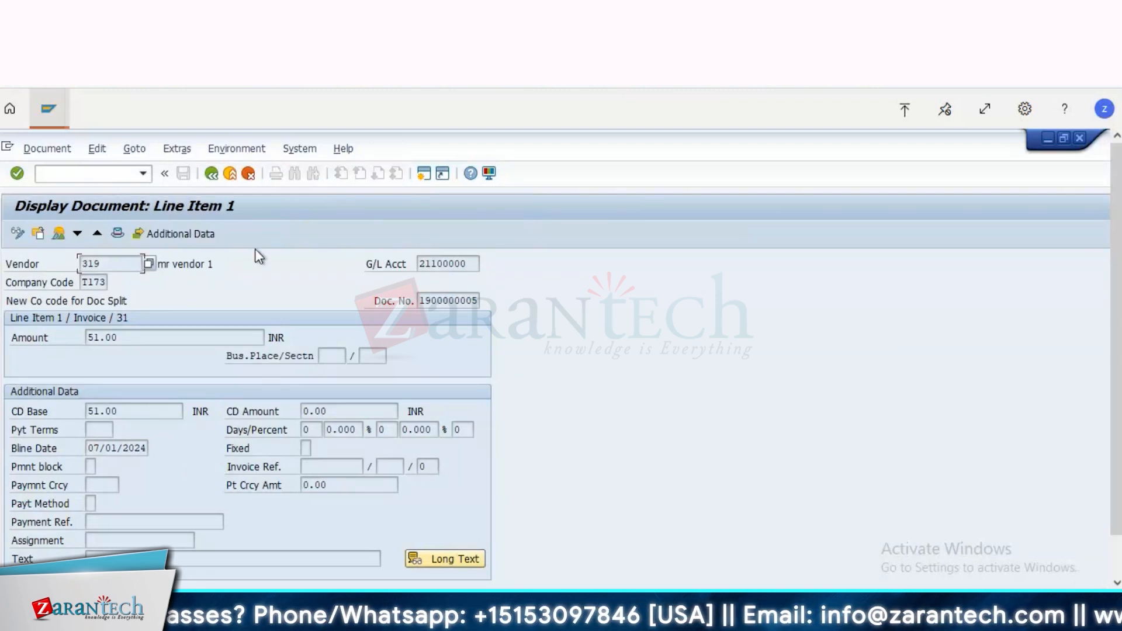
click(211, 174)
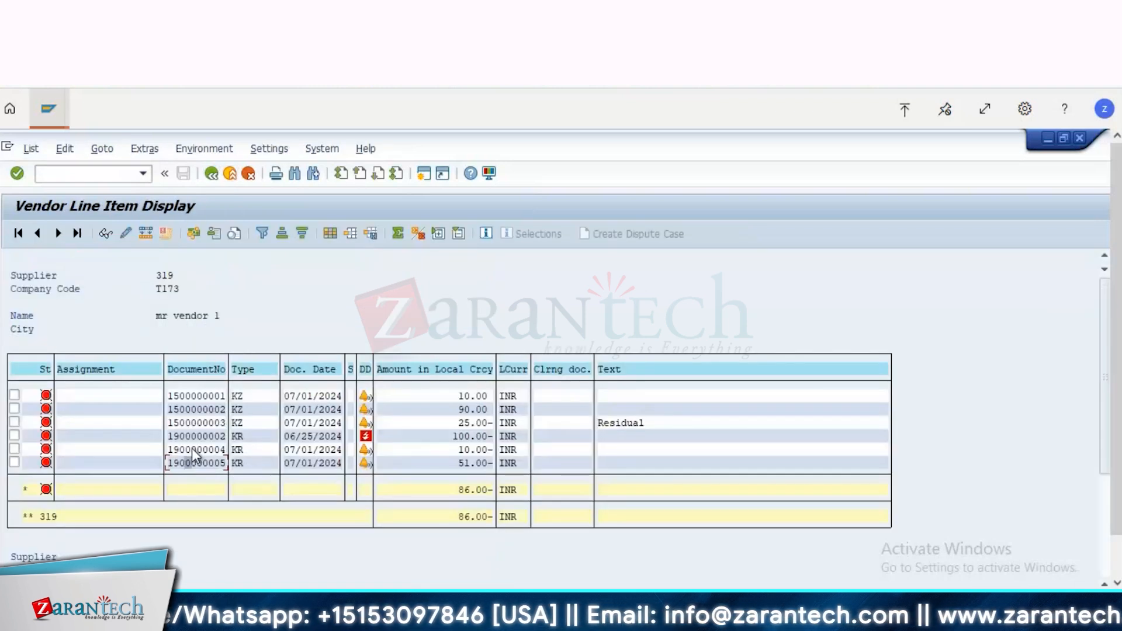
double_click(192, 448)
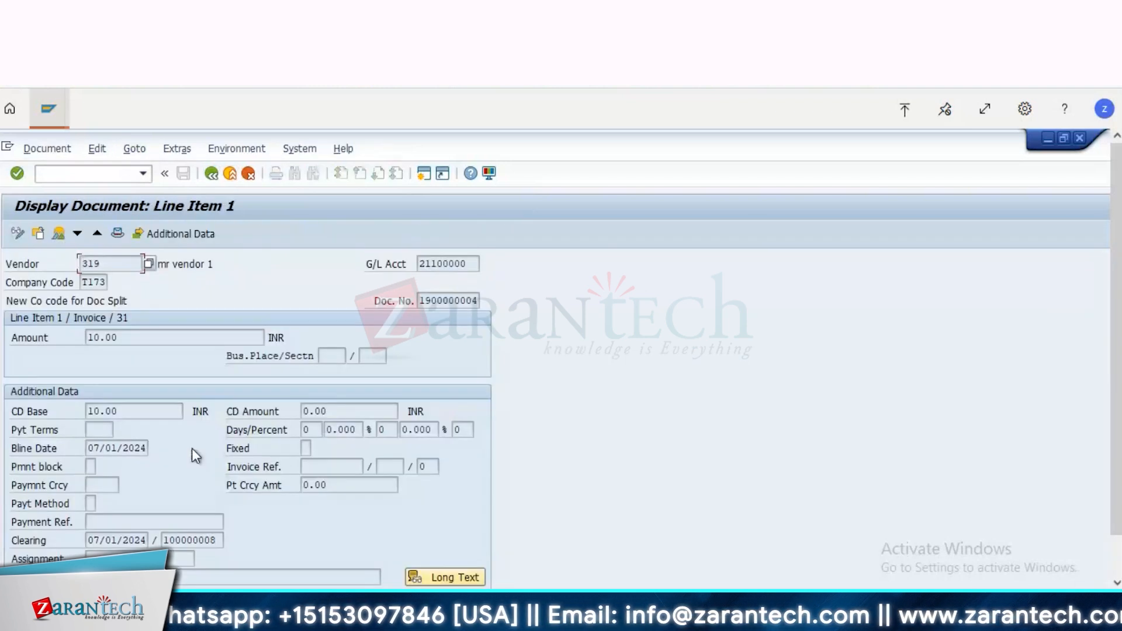
click(58, 236)
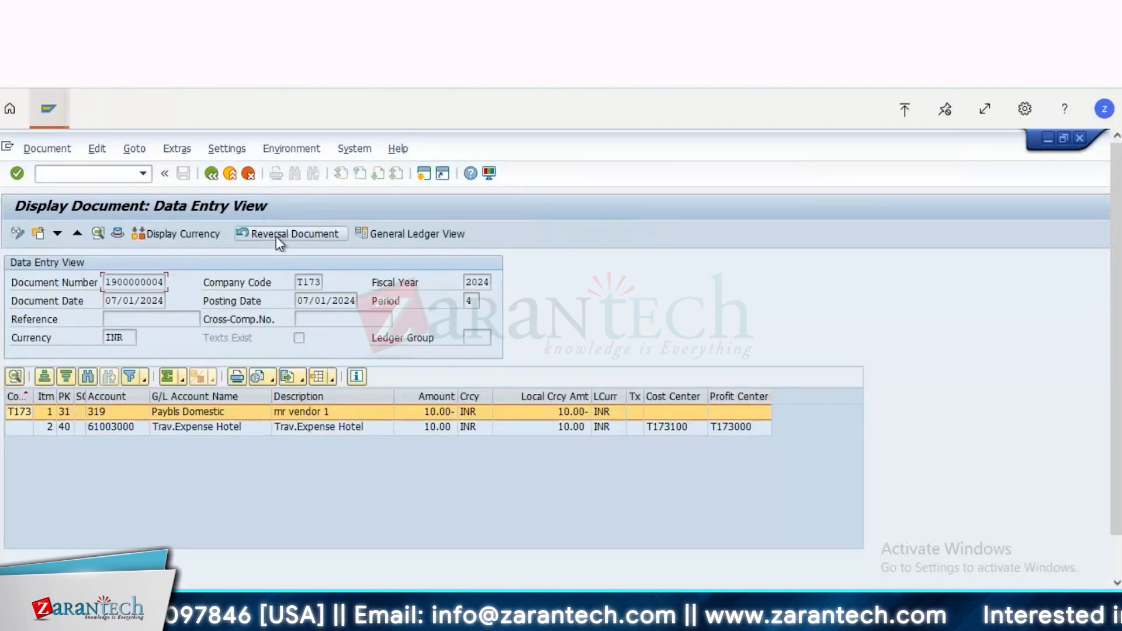
click(276, 236)
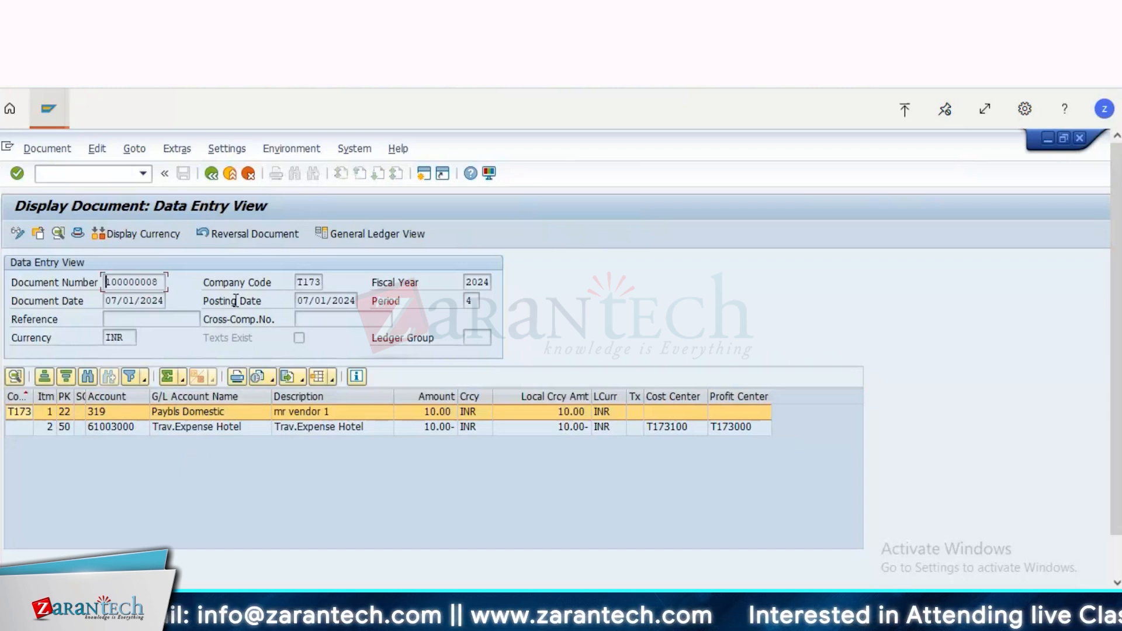
drag(106, 282, 236, 301)
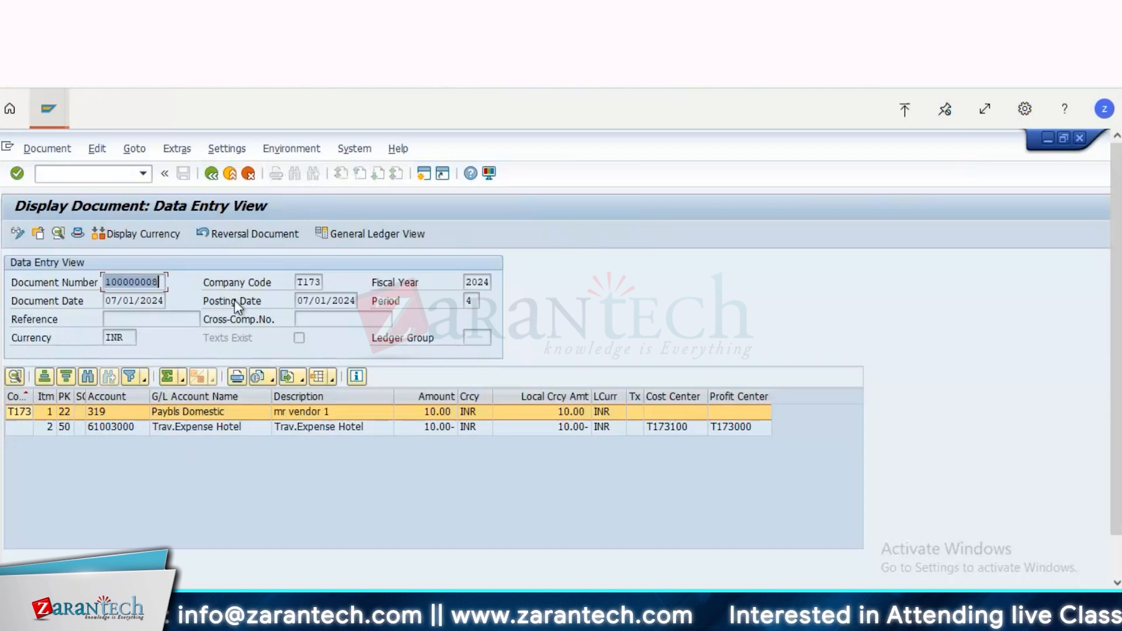
click(233, 236)
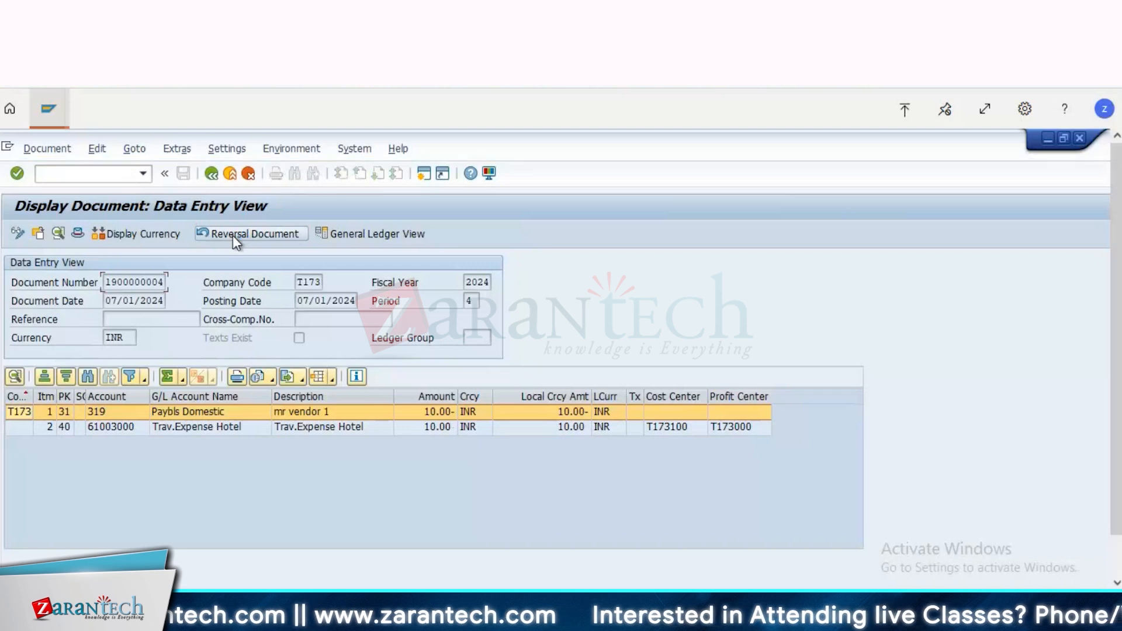
drag(119, 279, 246, 231)
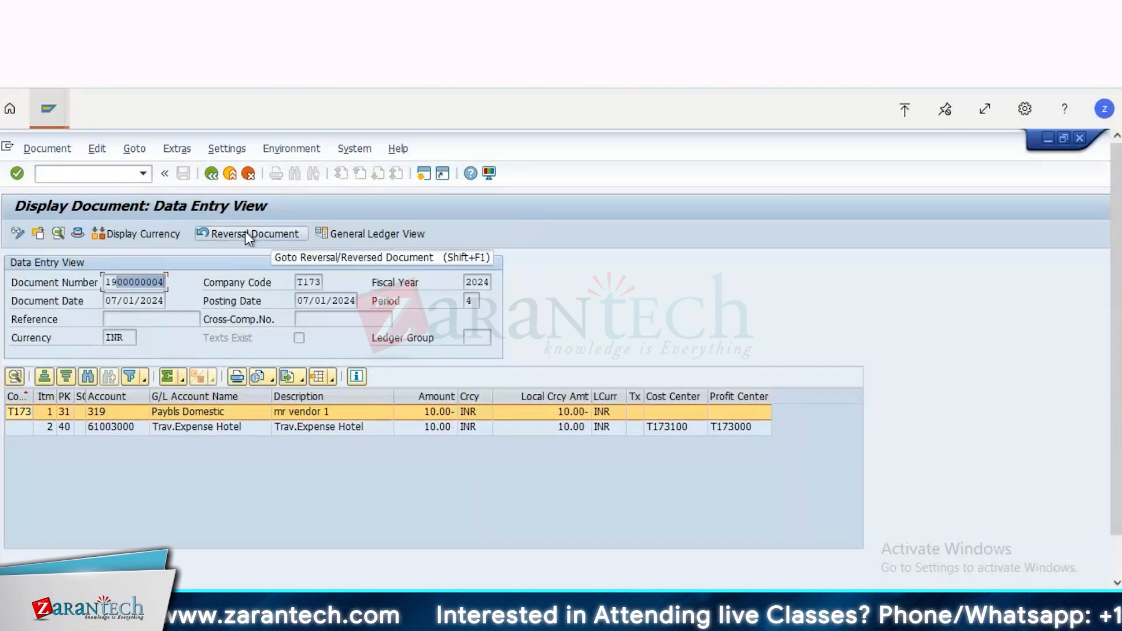
click(245, 233)
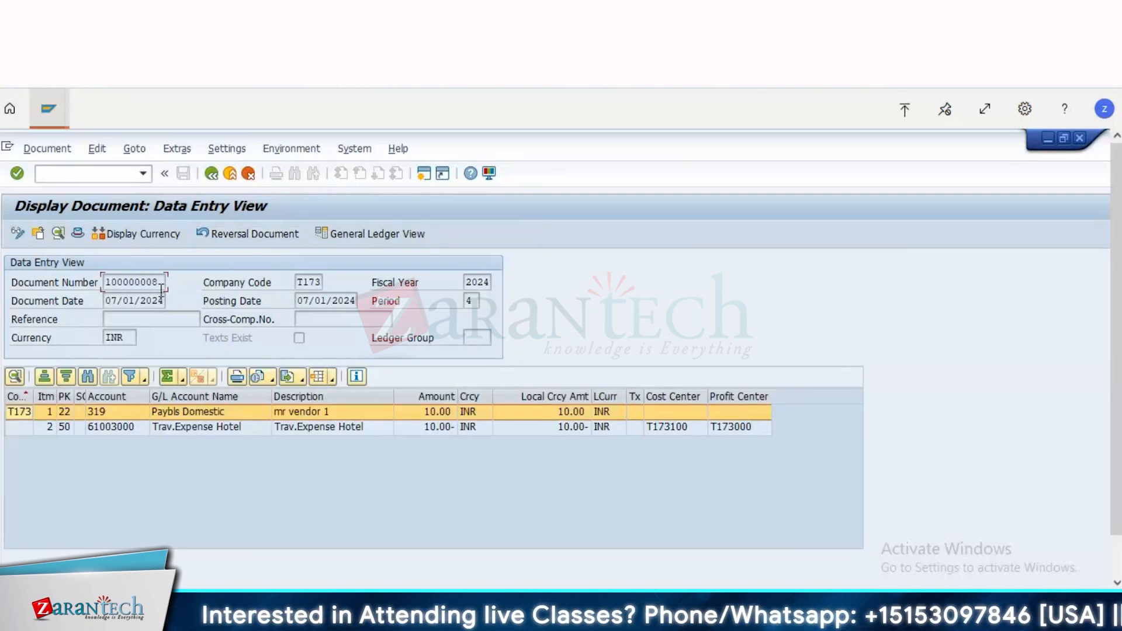
drag(159, 282, 88, 284)
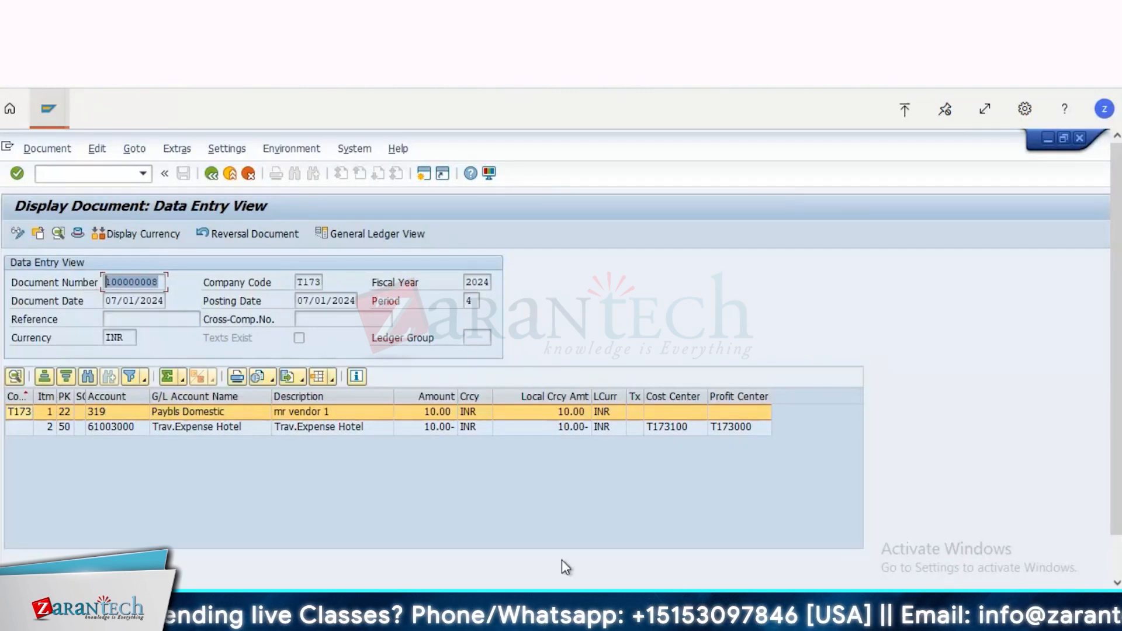
Step: Switch to the PowerPoint Accounts Payable slide and highlight the Display Balances – FK10N item and the notes on old index tables
click(579, 610)
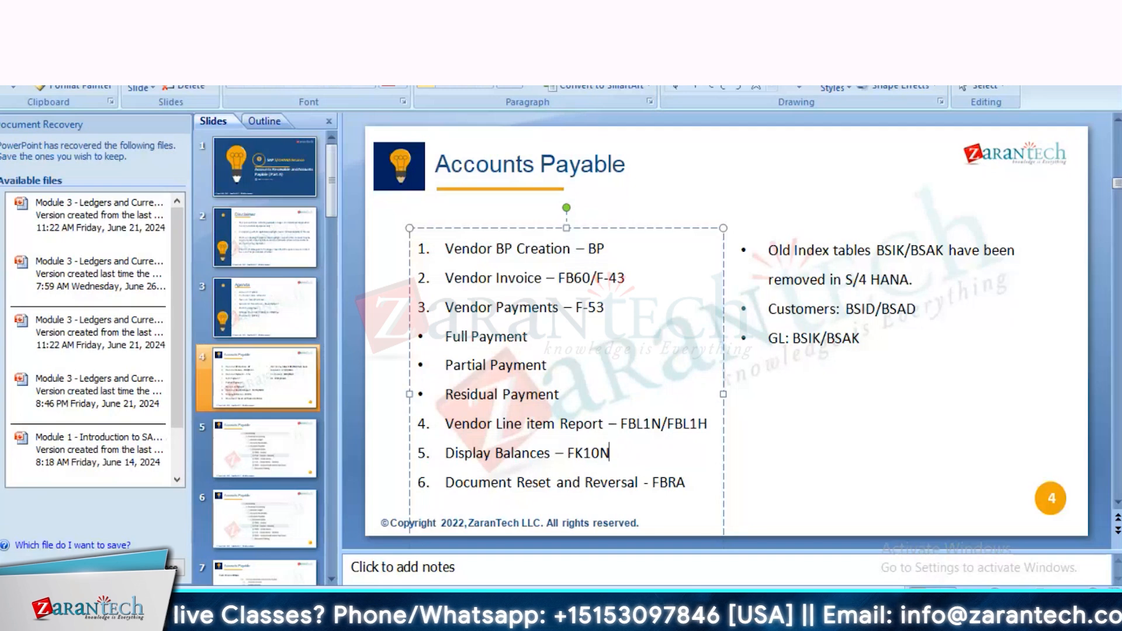
drag(629, 458, 490, 458)
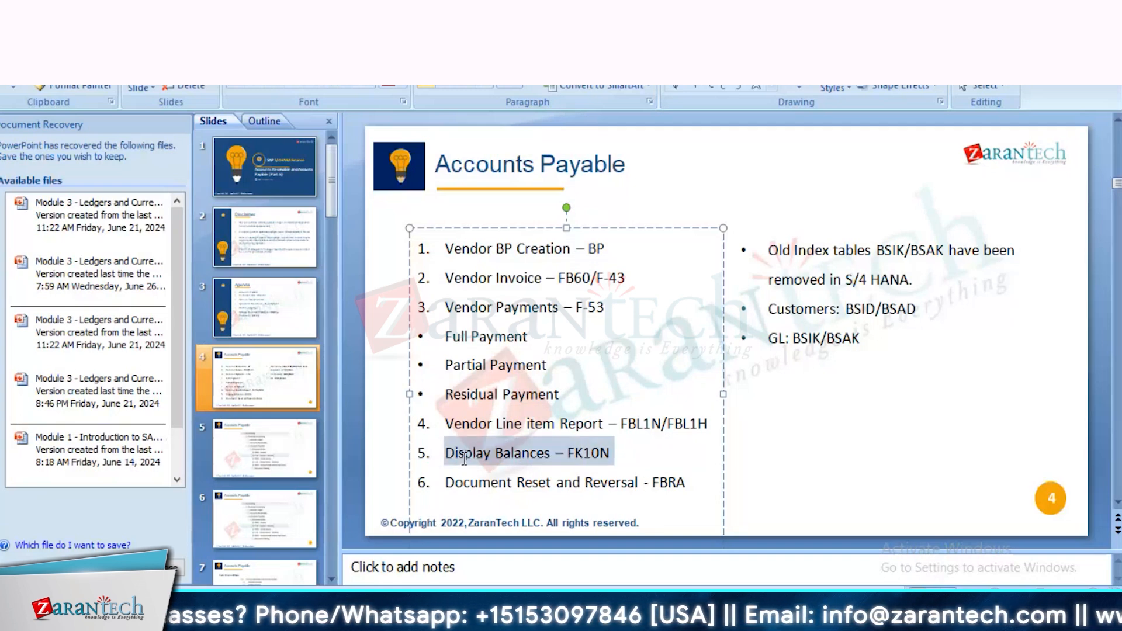
click(685, 483)
click(767, 256)
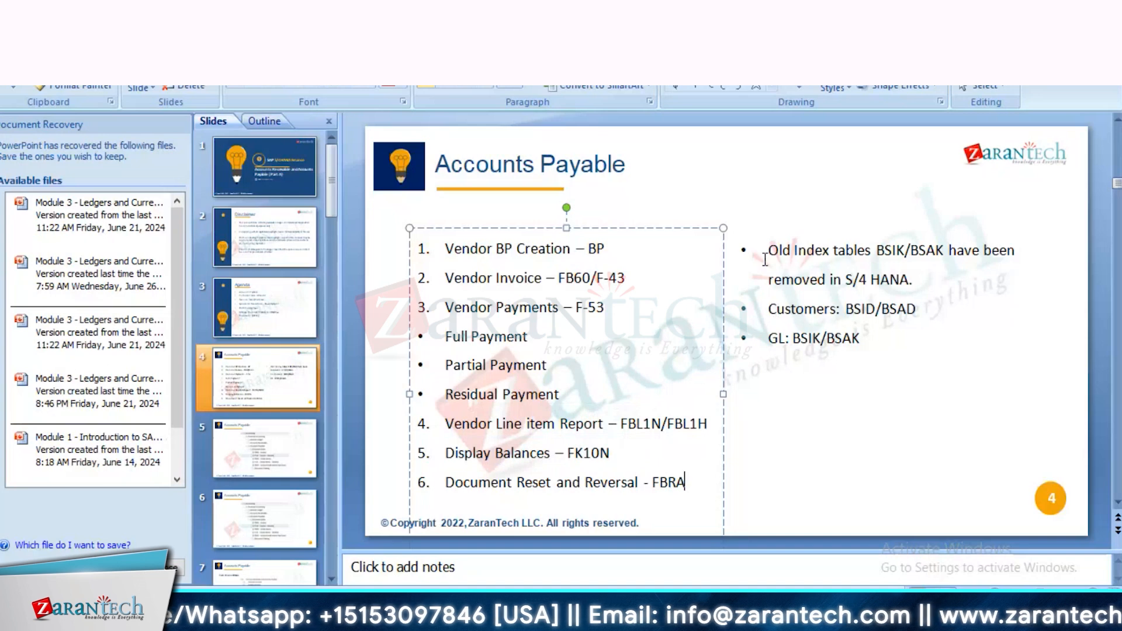
drag(767, 255, 1002, 345)
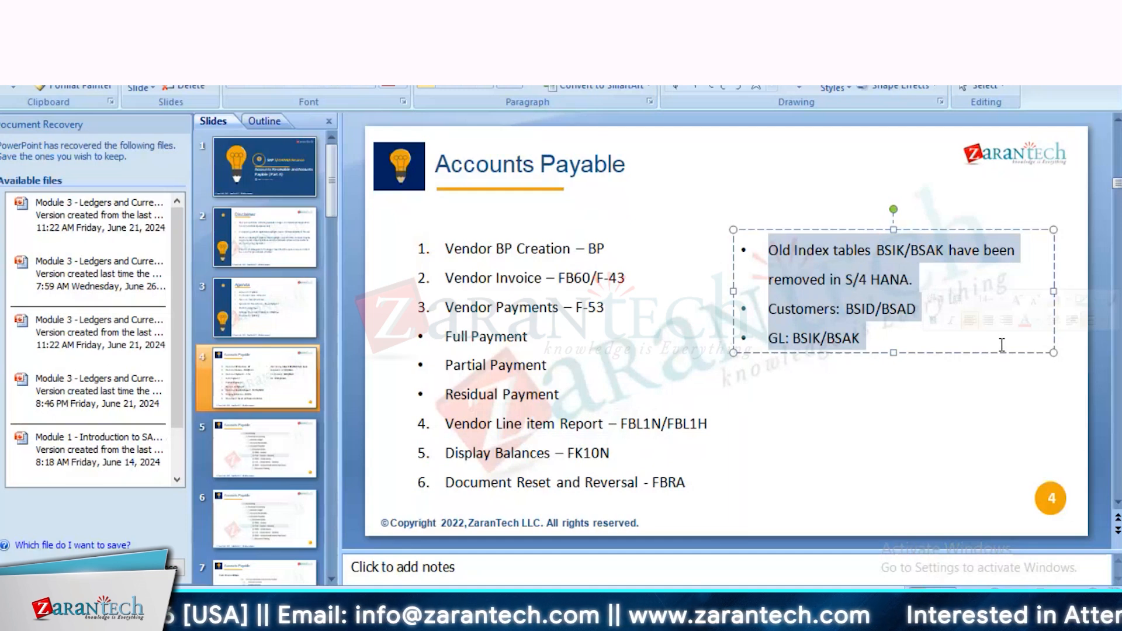
Step: Switch back to SAP and run transaction FK10N for the preset vendor in company code T173, fiscal year 2024
key(alt+Tab)
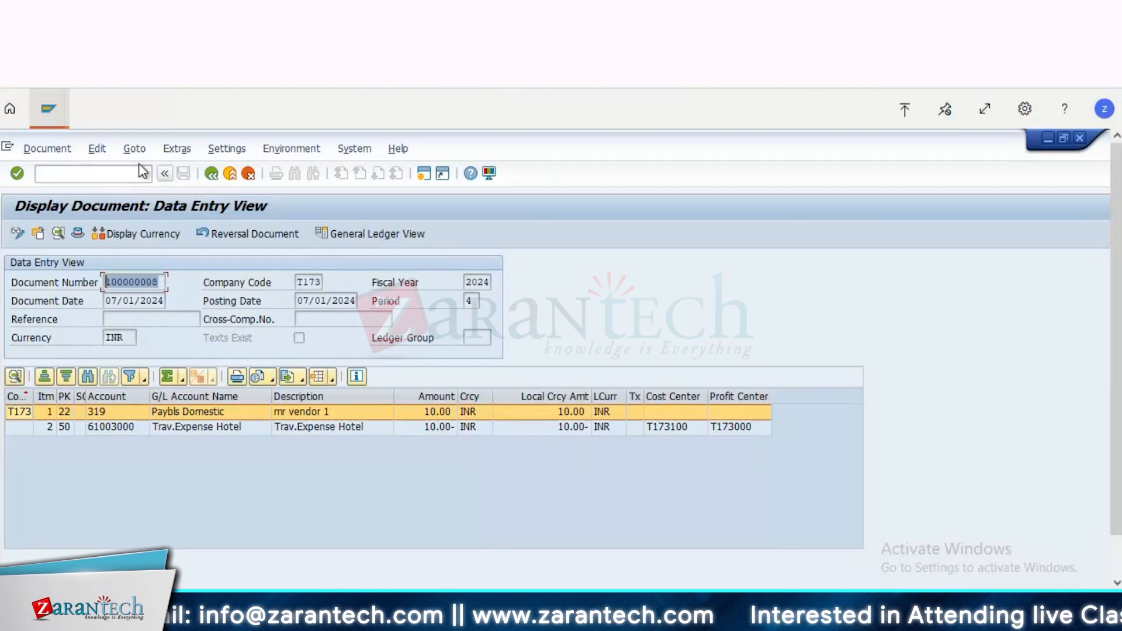
click(121, 177)
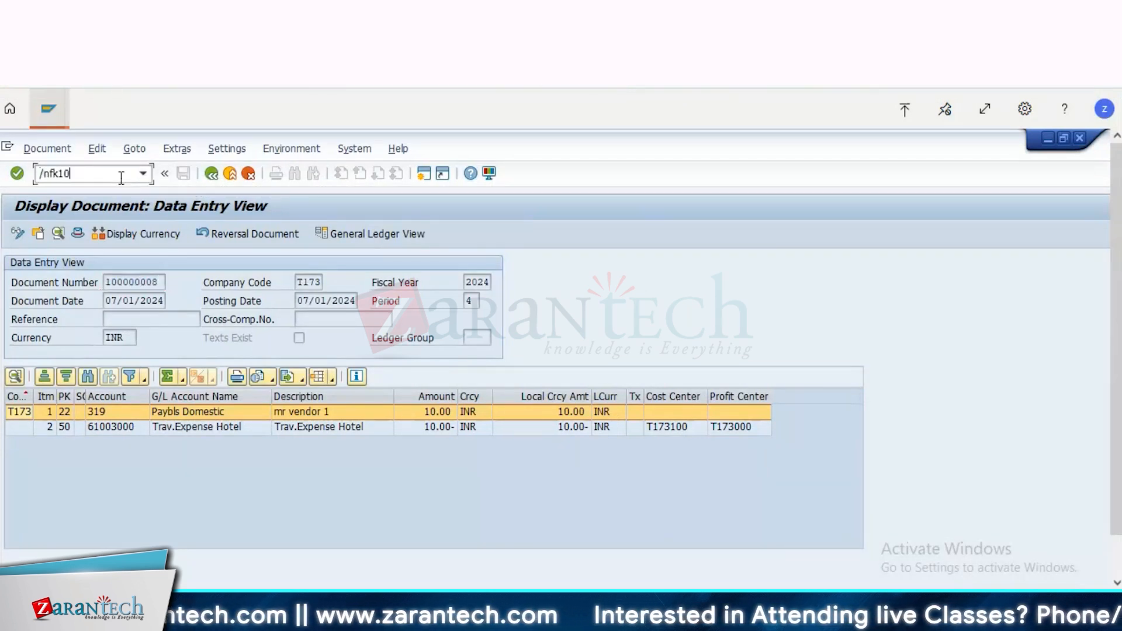
text(/nfk10n)
key(Return)
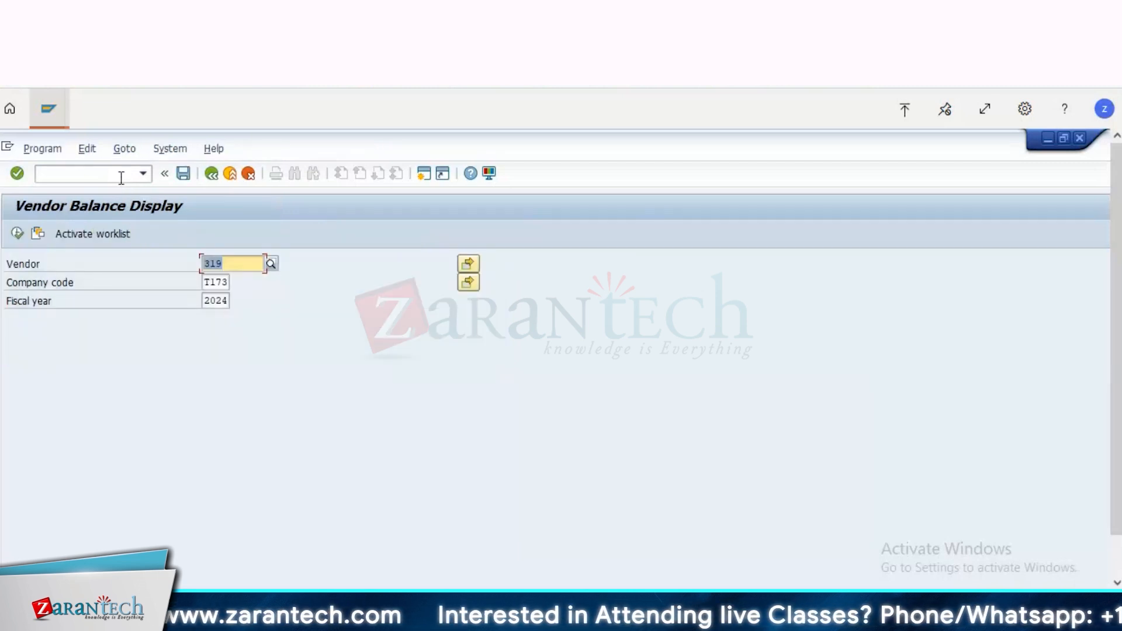
click(18, 233)
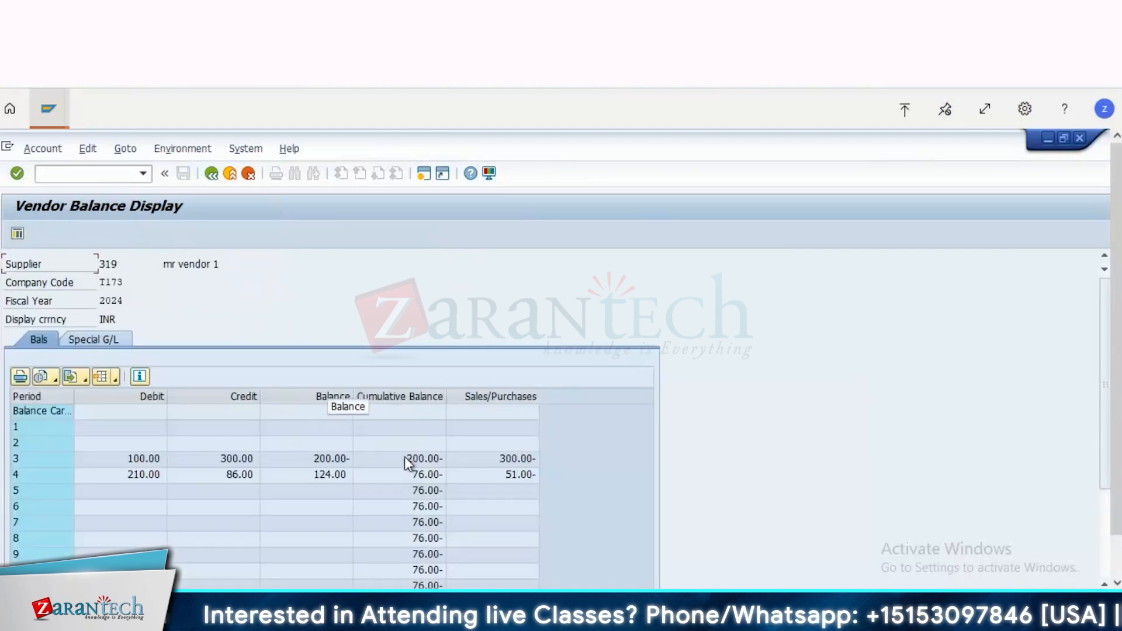
Step: Examine the vendor's debit, credit, balance, cumulative balance and purchases columns, focusing on periods 3 and 4
click(405, 457)
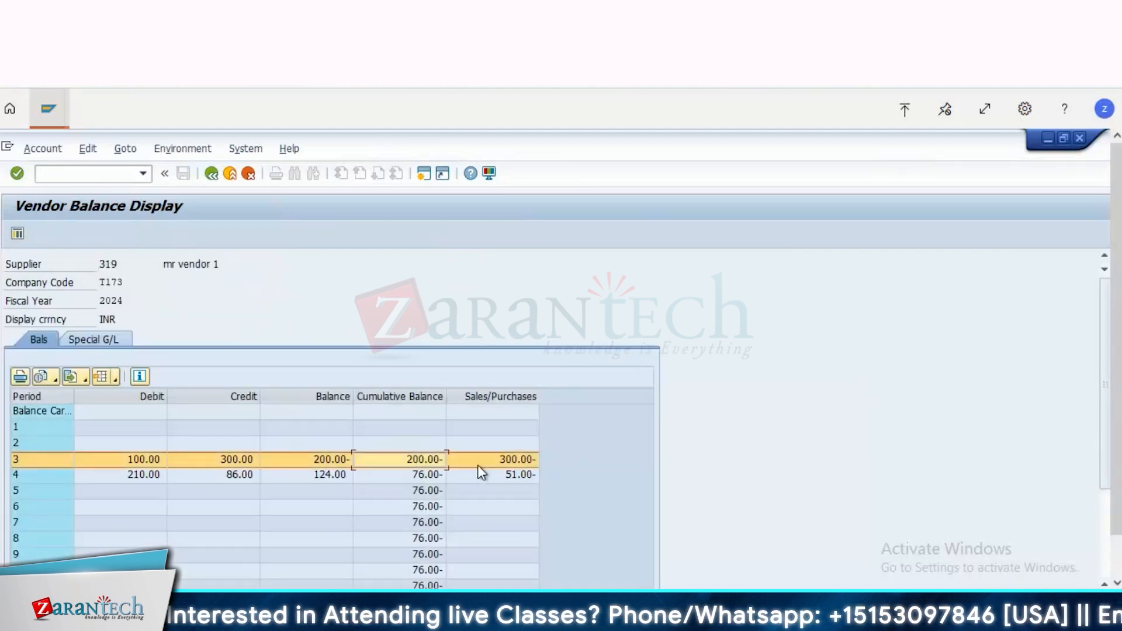
click(516, 475)
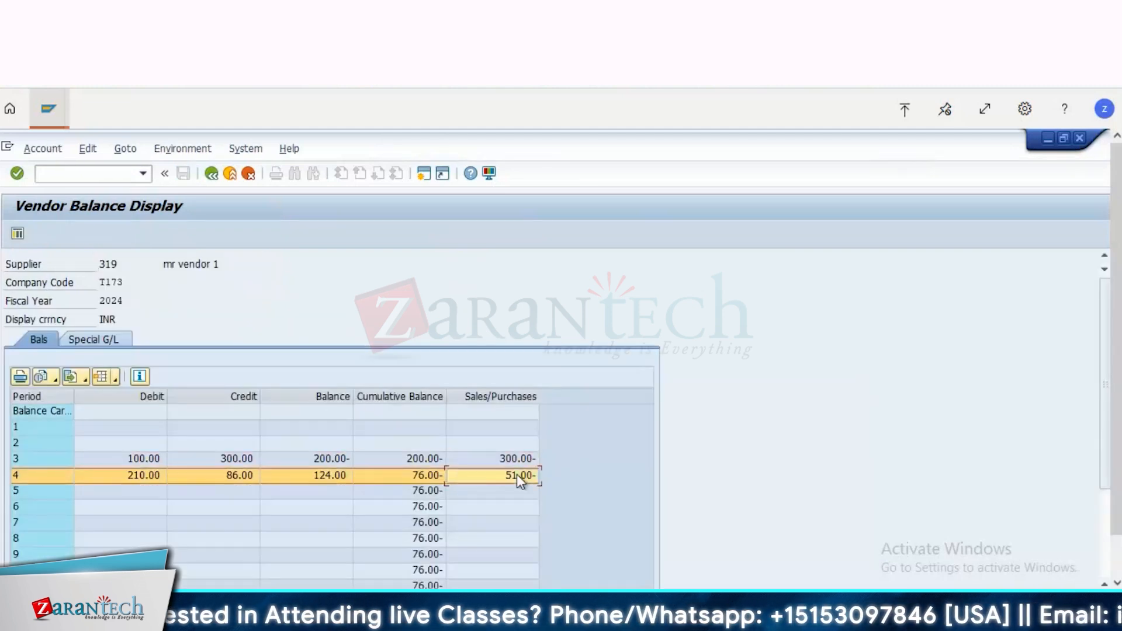
key(Down)
click(423, 497)
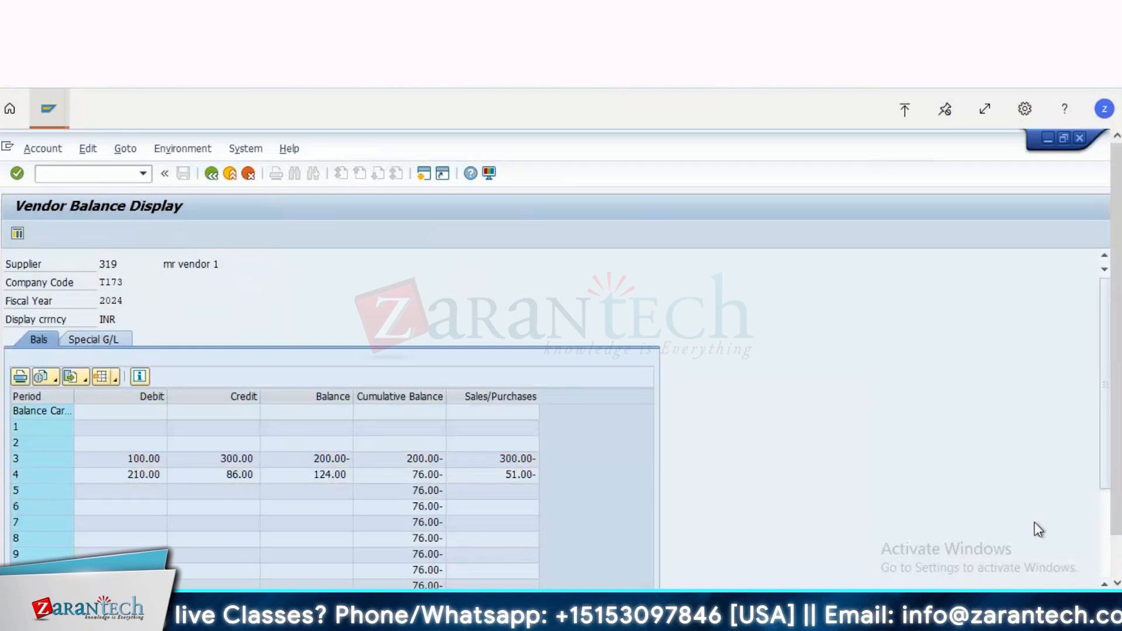
scroll(1119, 562, down, 2)
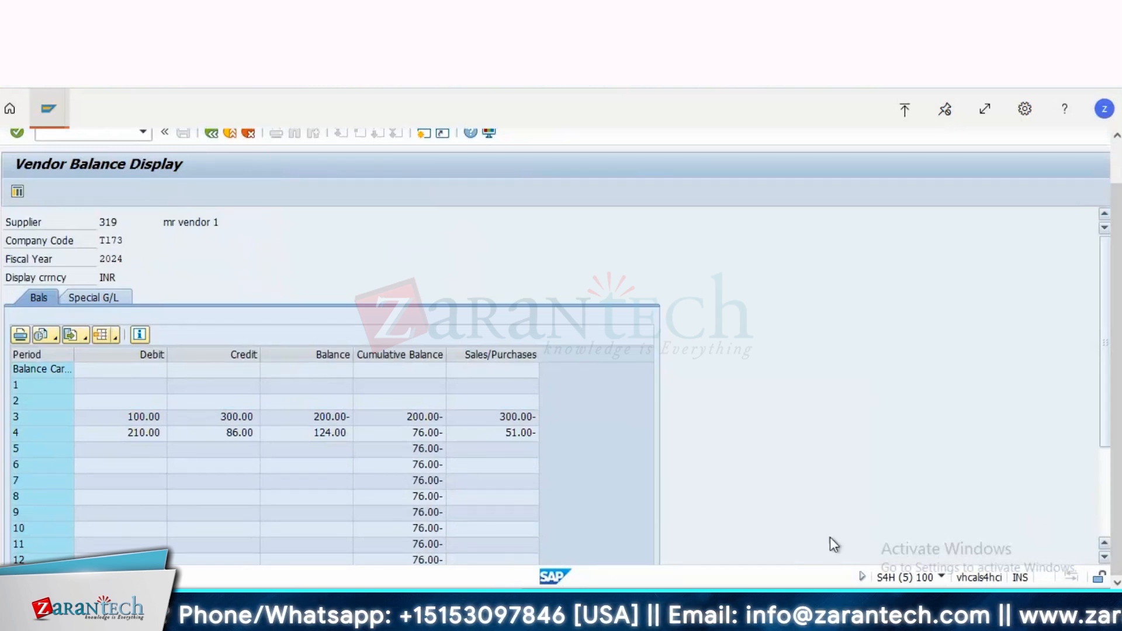
click(121, 418)
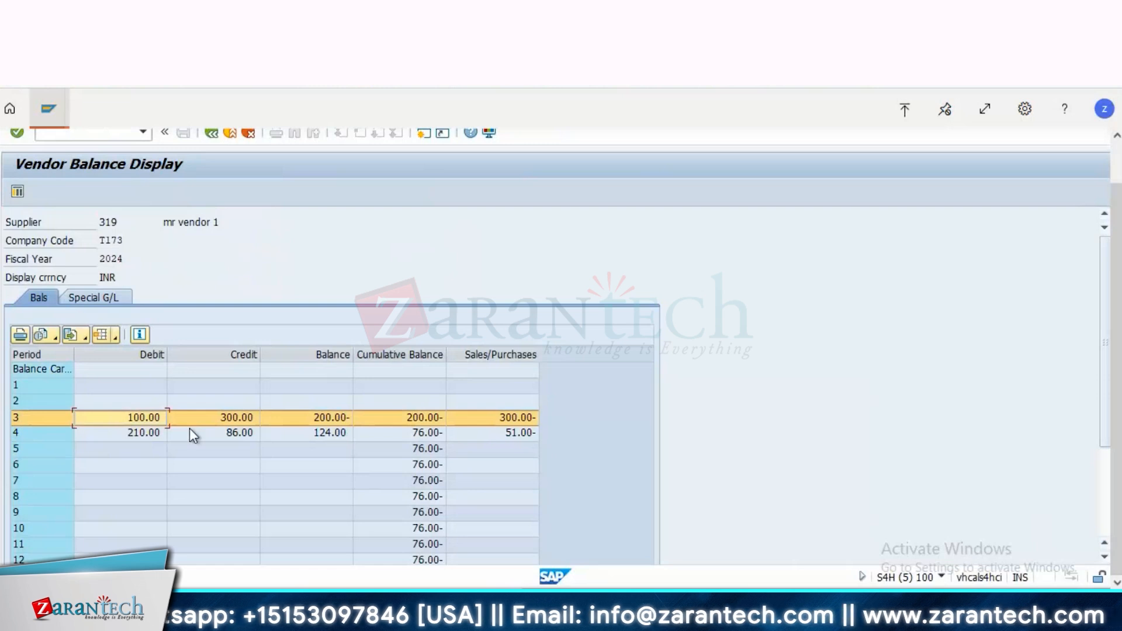
click(242, 418)
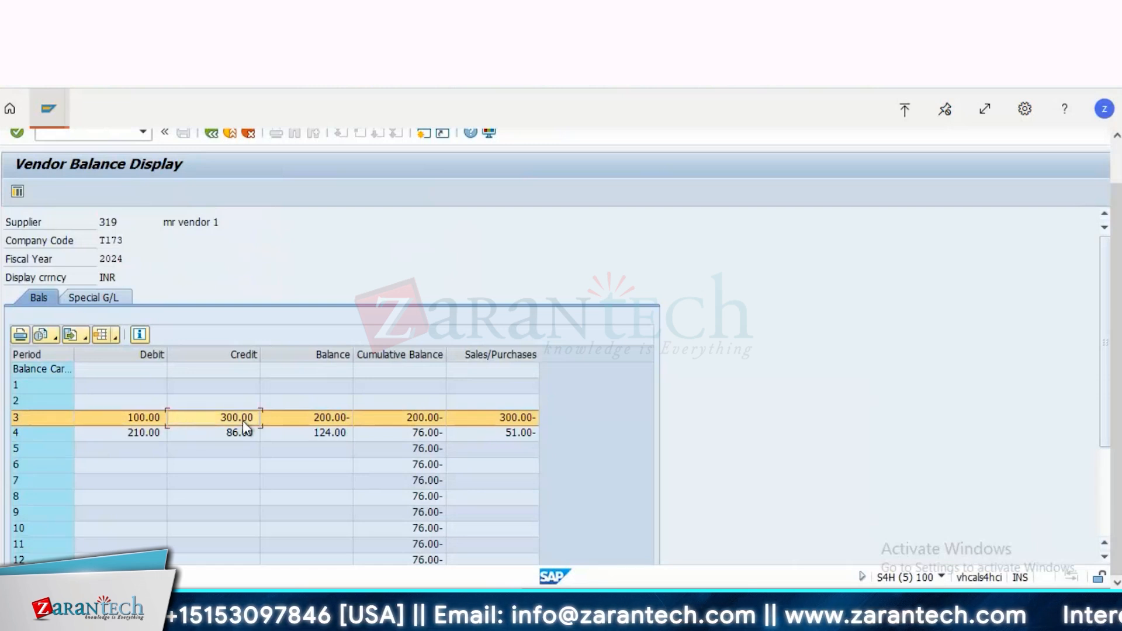
click(328, 420)
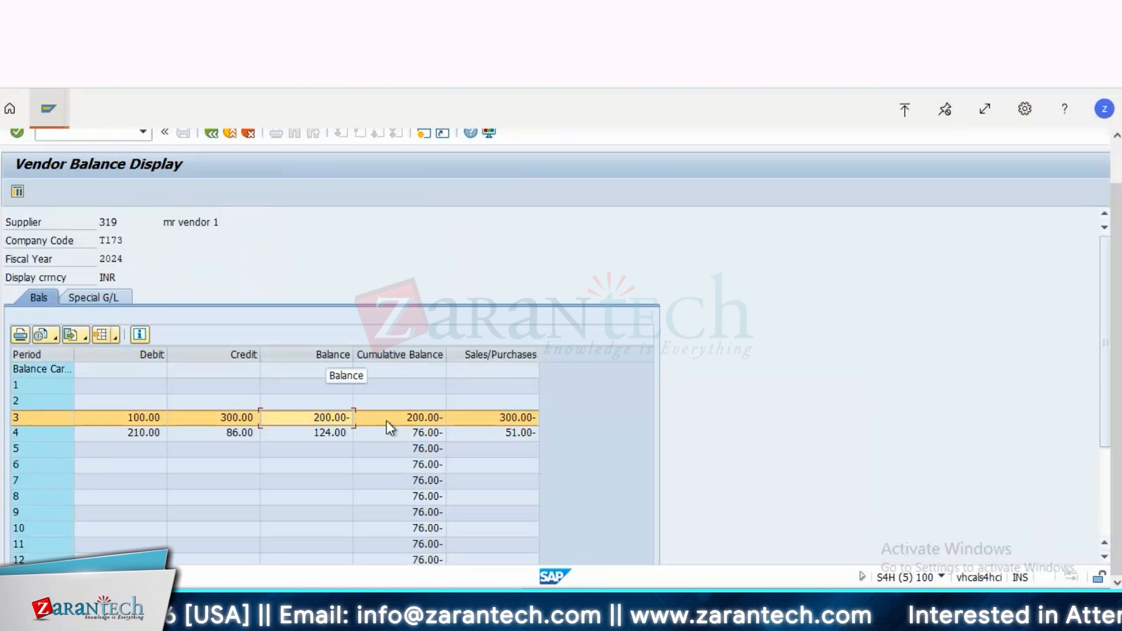
Step: Review the period 3 purchases, the period 4 debit, credit and balance, and the cumulative balances carried into periods 7 and 8
click(450, 416)
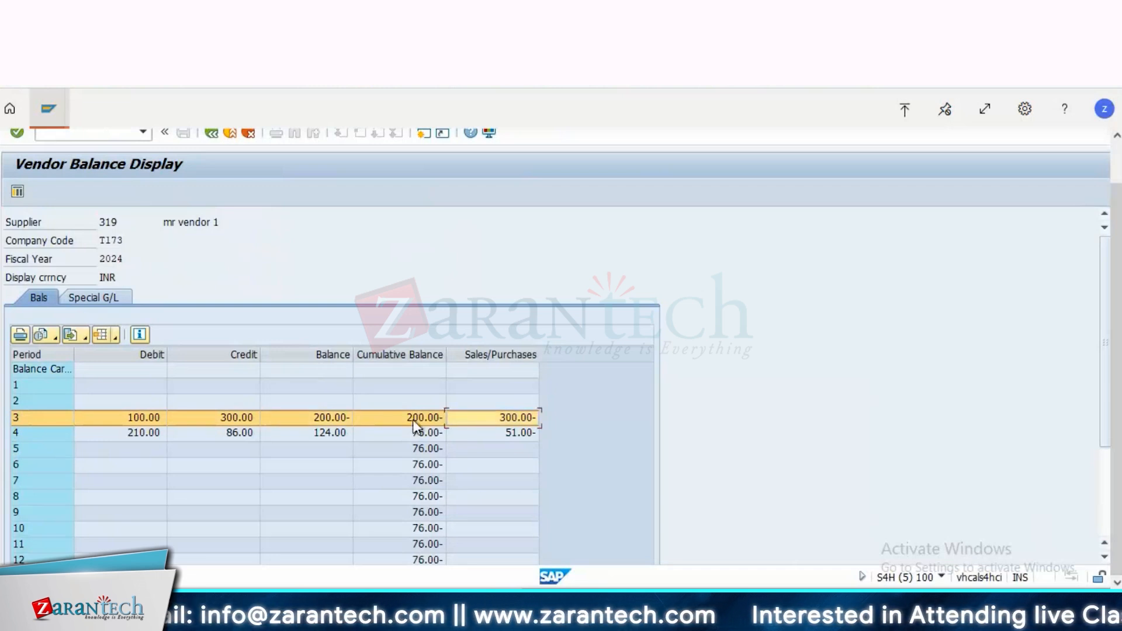
click(140, 433)
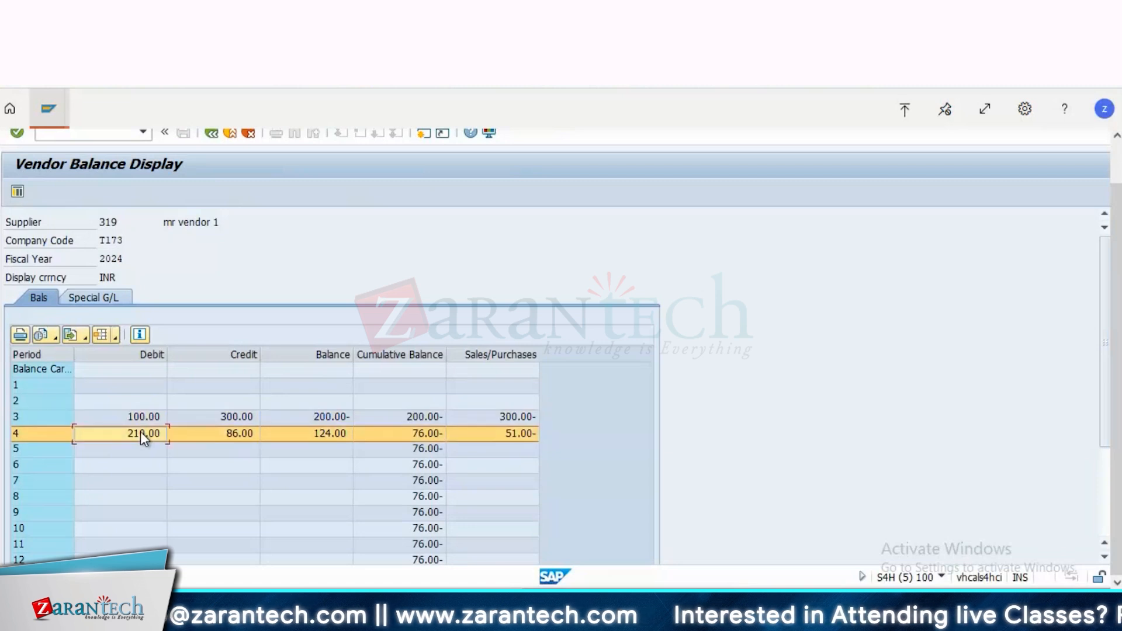
click(246, 435)
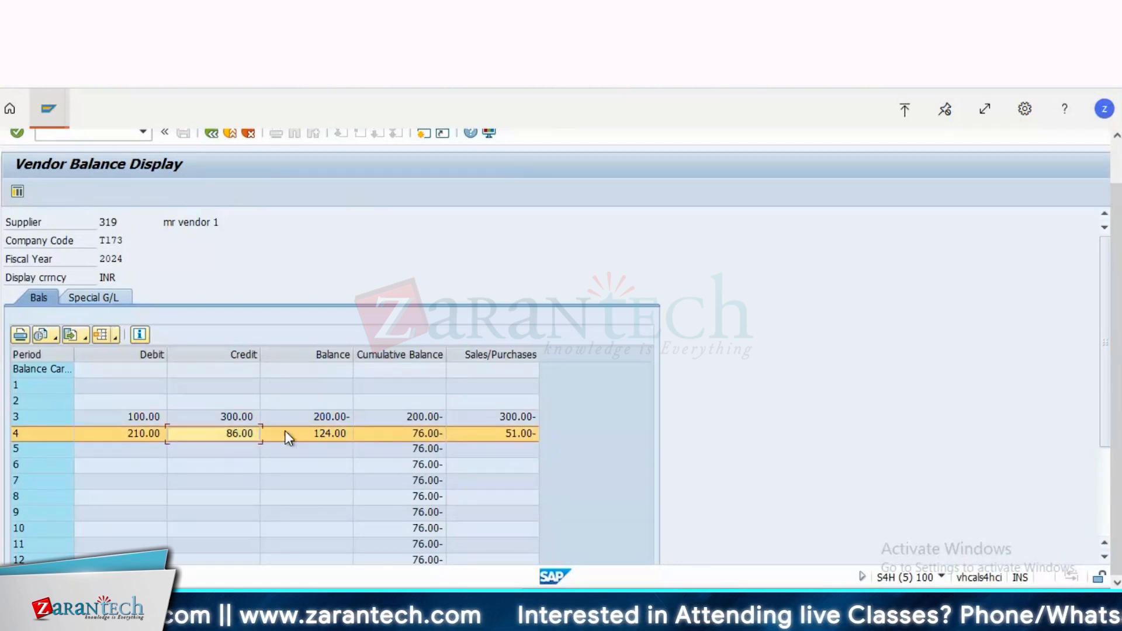
click(351, 438)
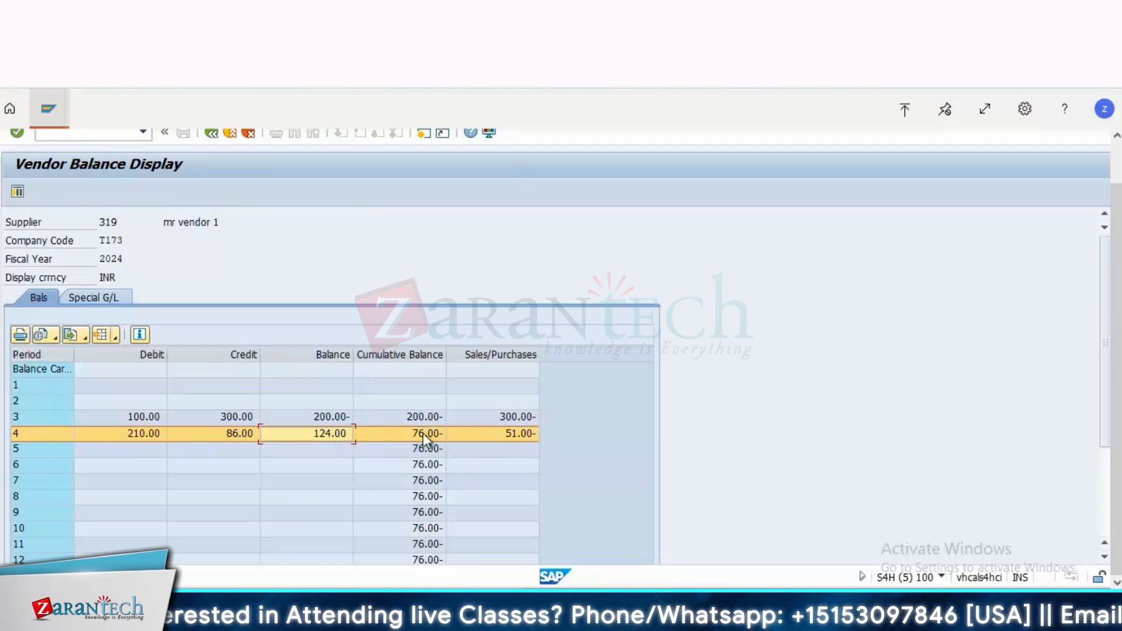
click(423, 496)
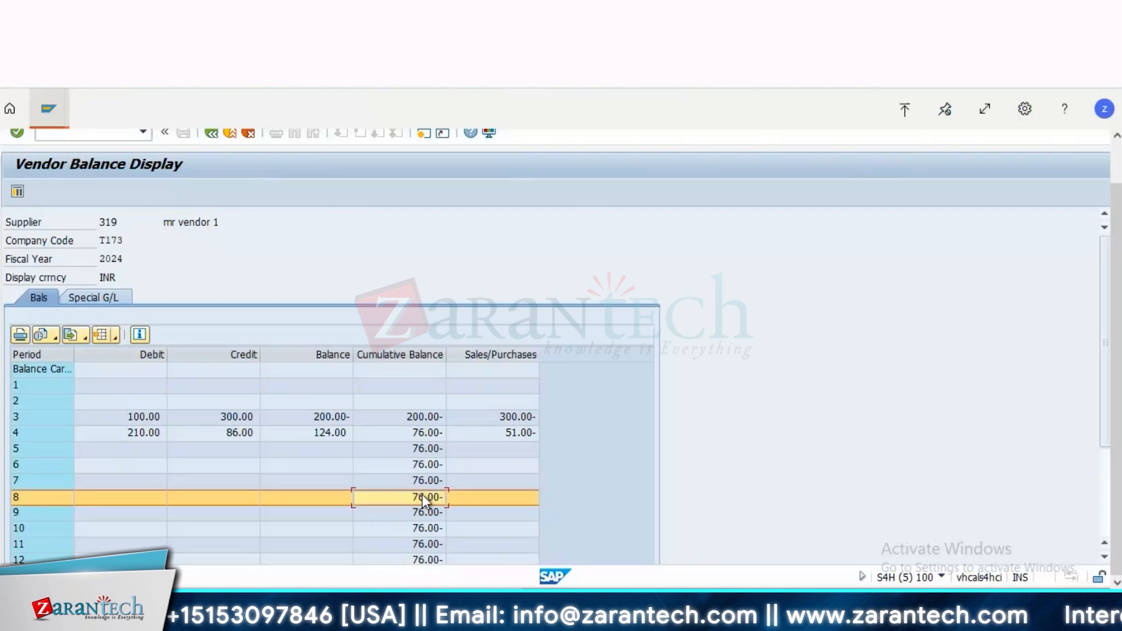
key(Up)
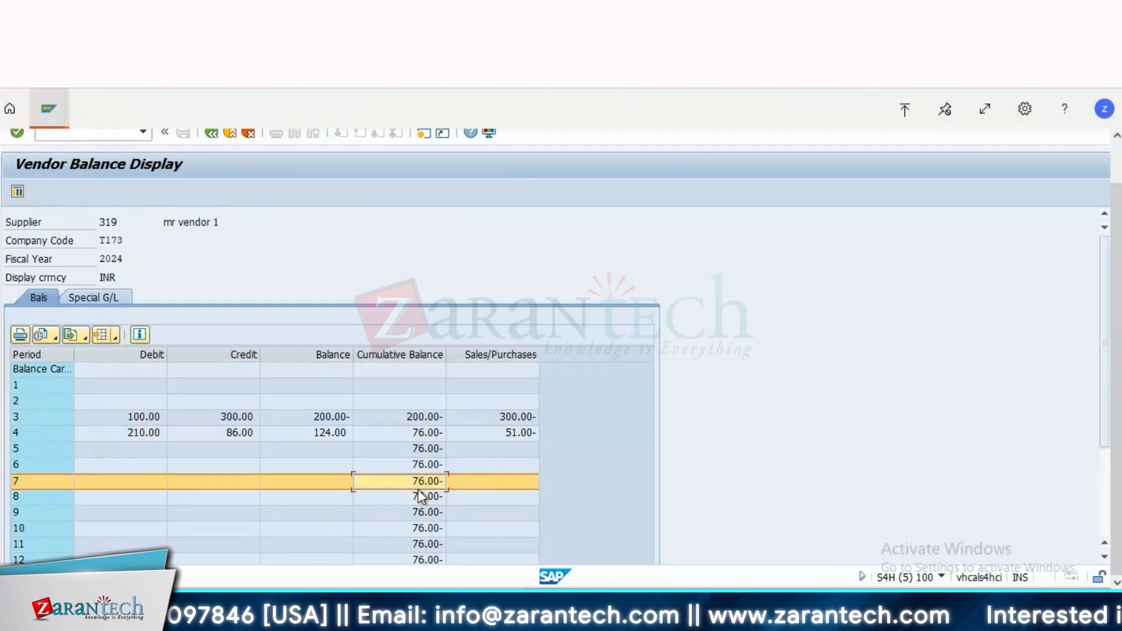
Step: Drill down from the period 4 balance to the vendor line items, and return to the vendor balance display
click(328, 434)
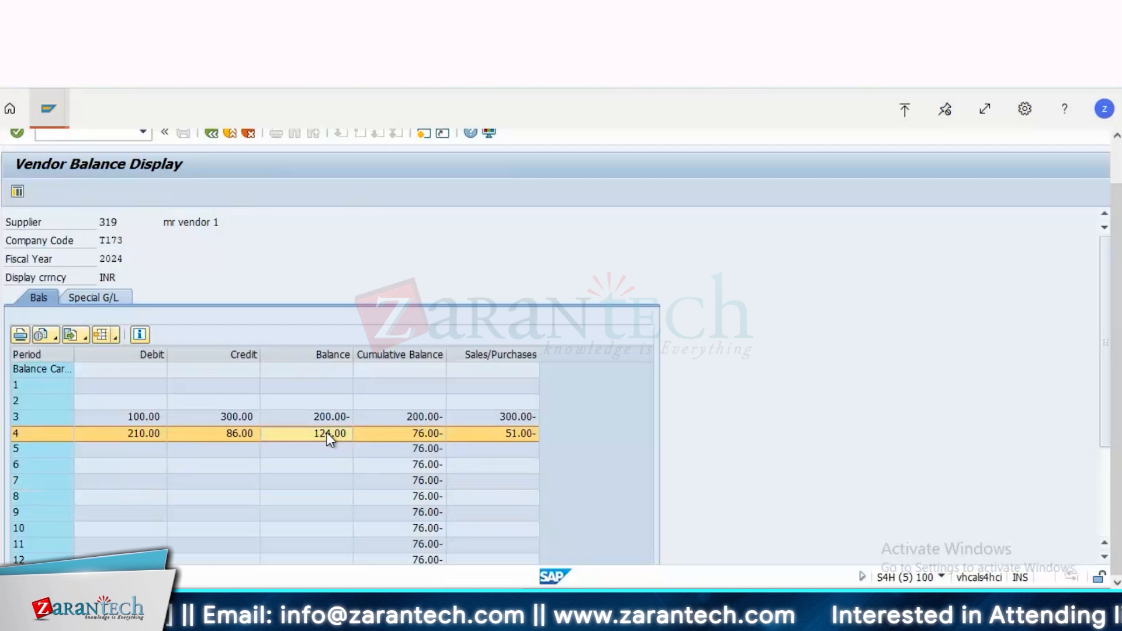
double_click(329, 435)
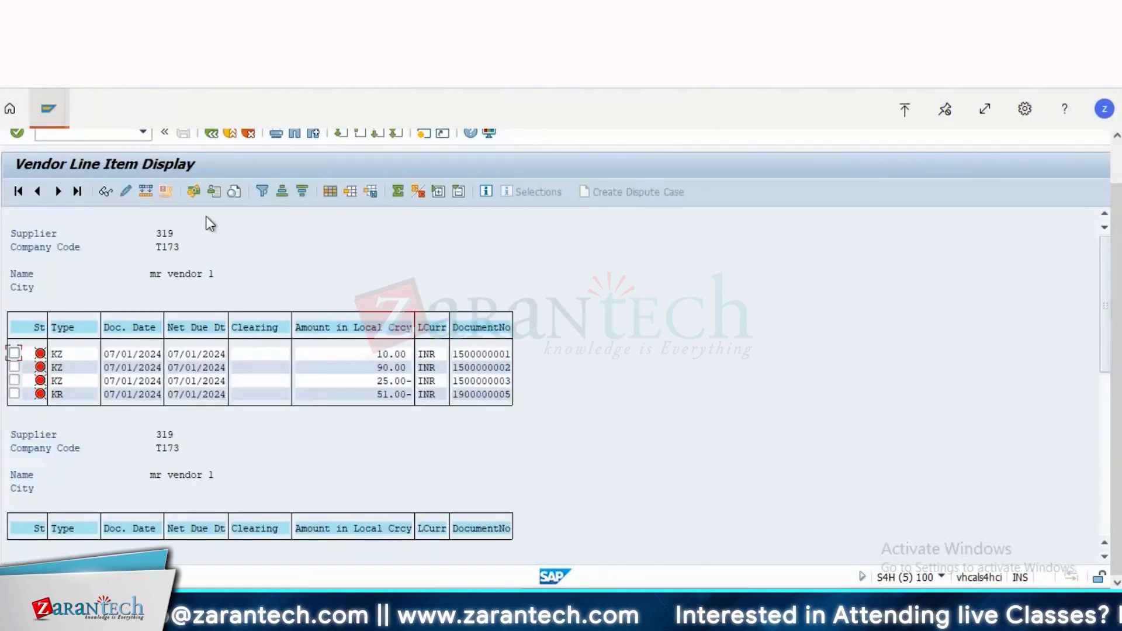
click(212, 134)
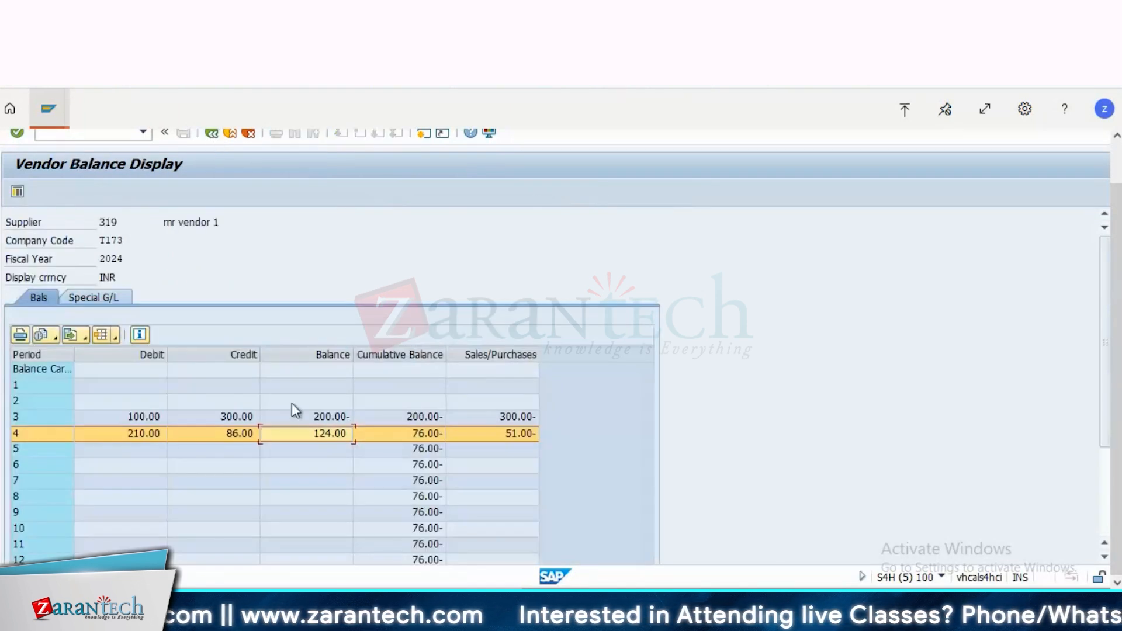
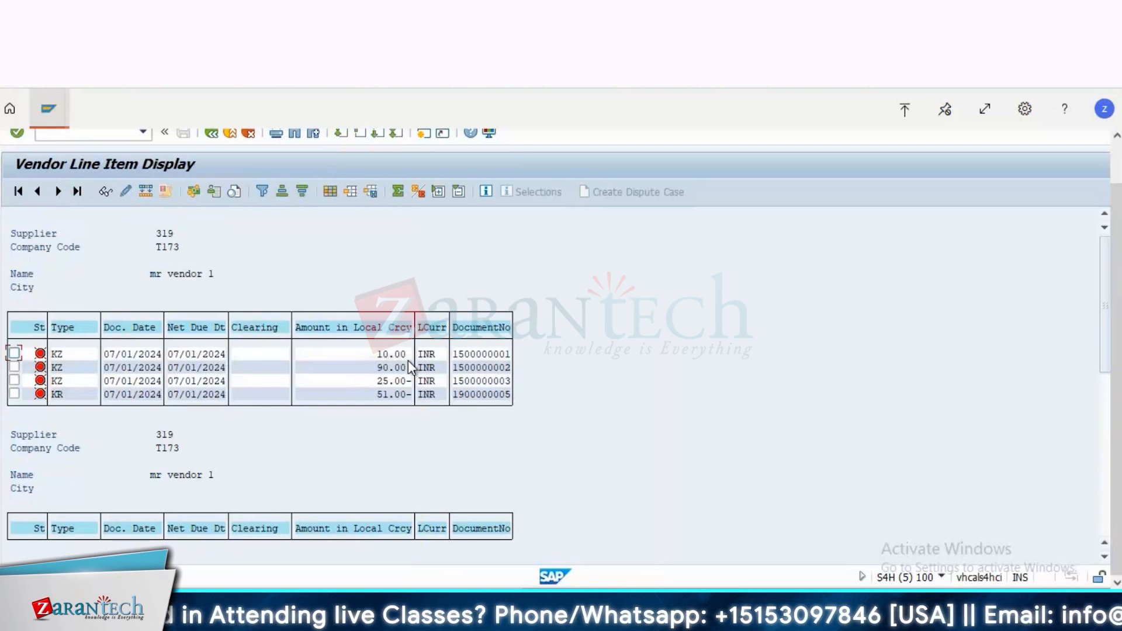
Step: Return from the period 4 line items to the FK10N selection screen, and check the index table notes on the PowerPoint Accounts Payable slide
click(396, 398)
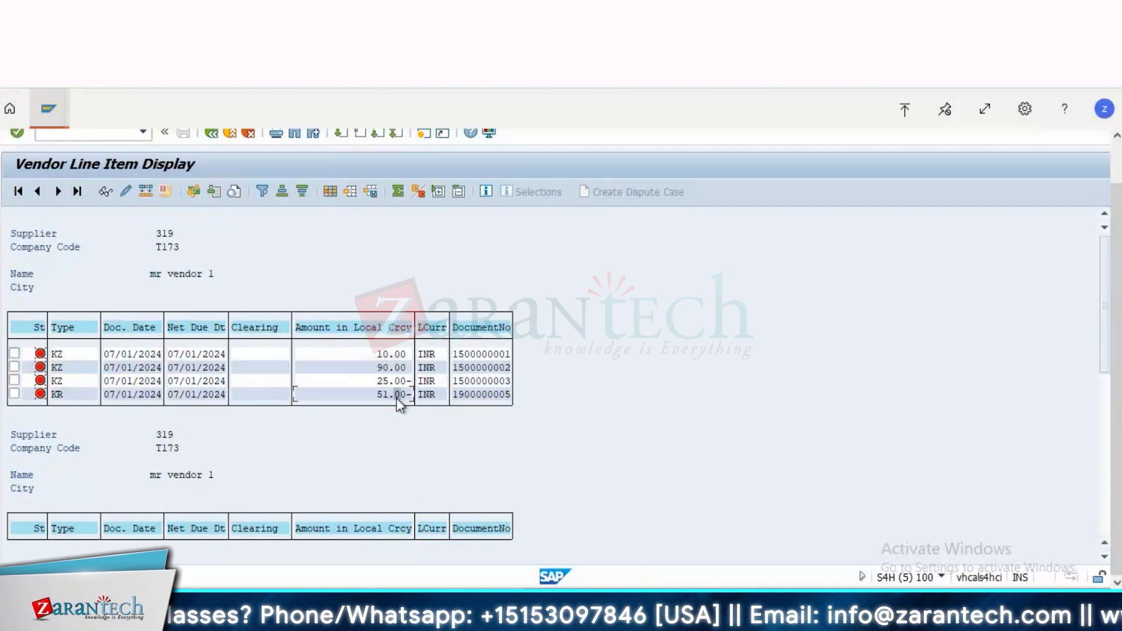
click(211, 135)
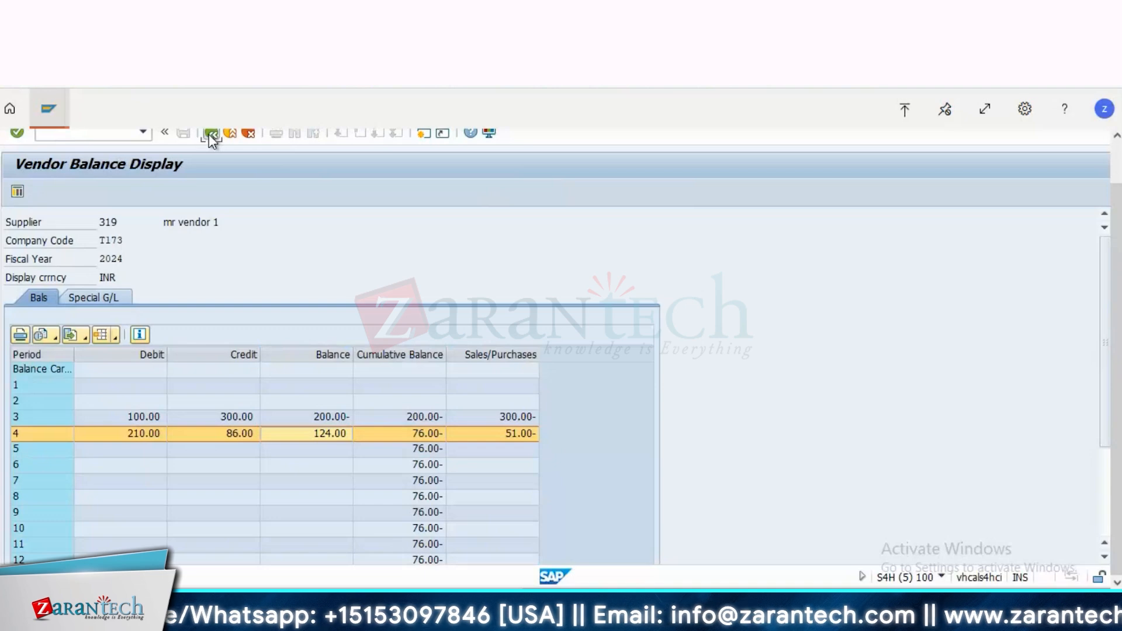
click(210, 135)
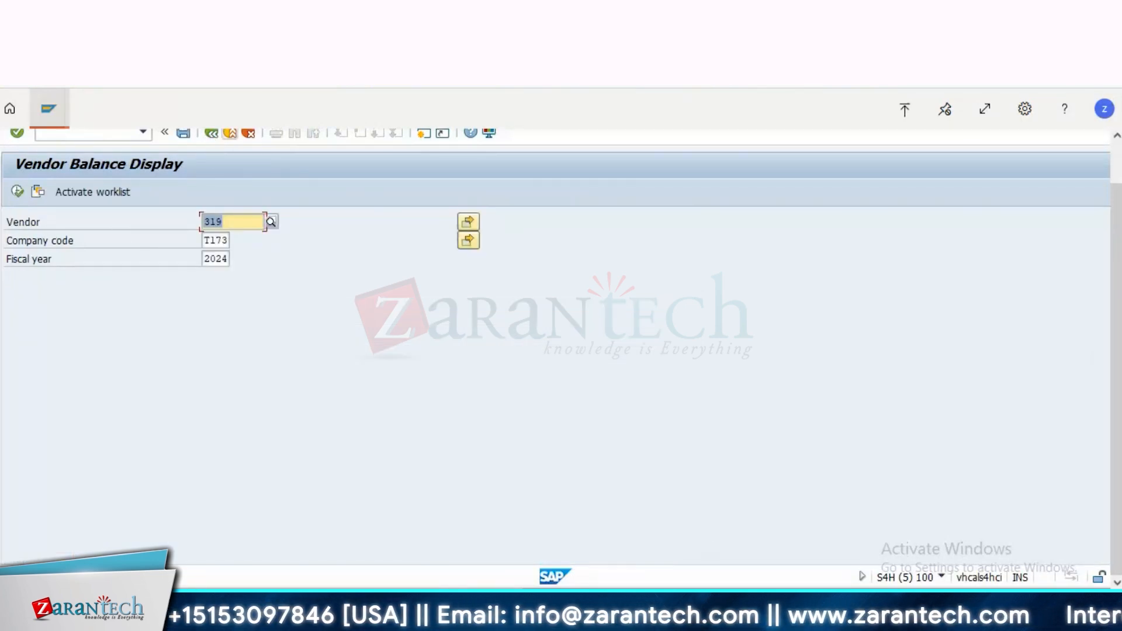
click(685, 607)
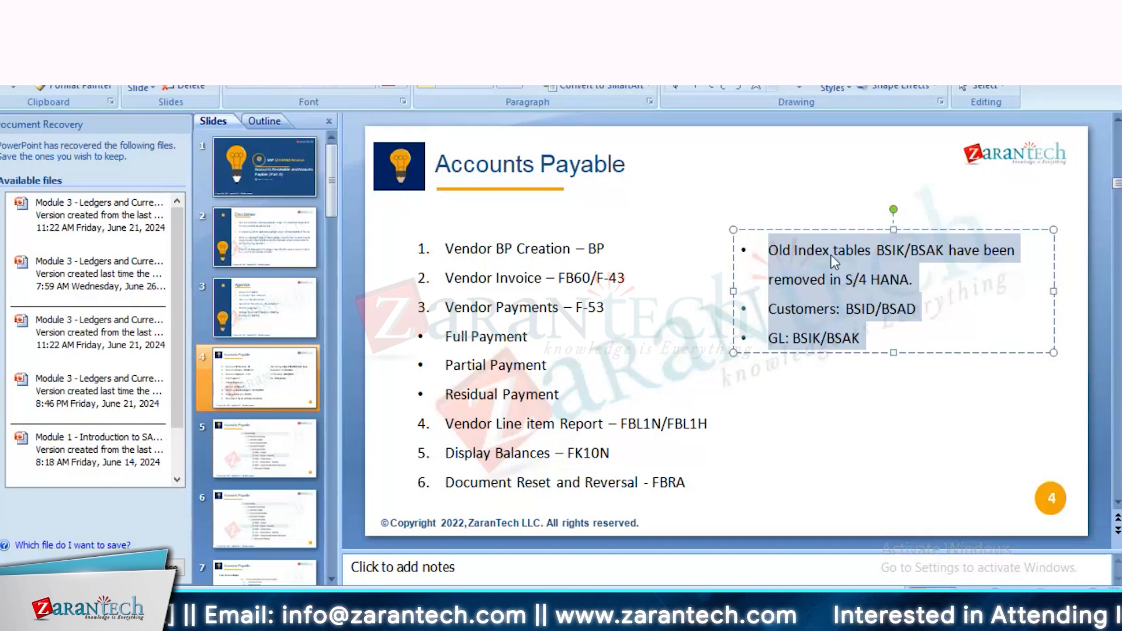
key(alt+Tab)
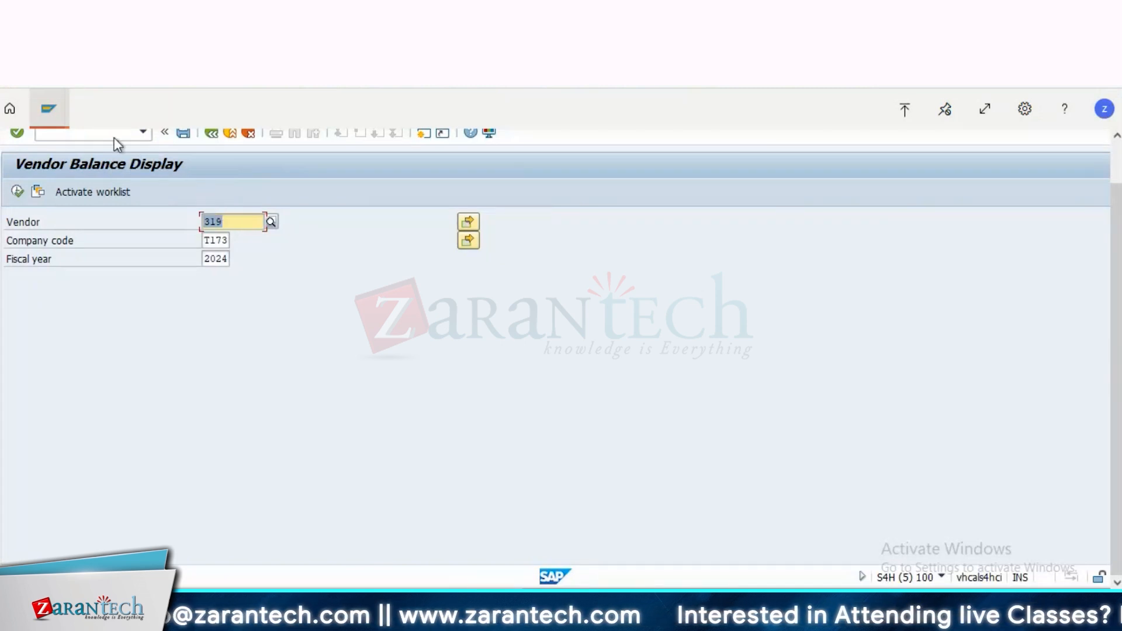
Step: In the SAP session showing Reverse Document, run FBL1N for the preset vendor's open items in company code T173 at key date 07/01/2024
click(49, 108)
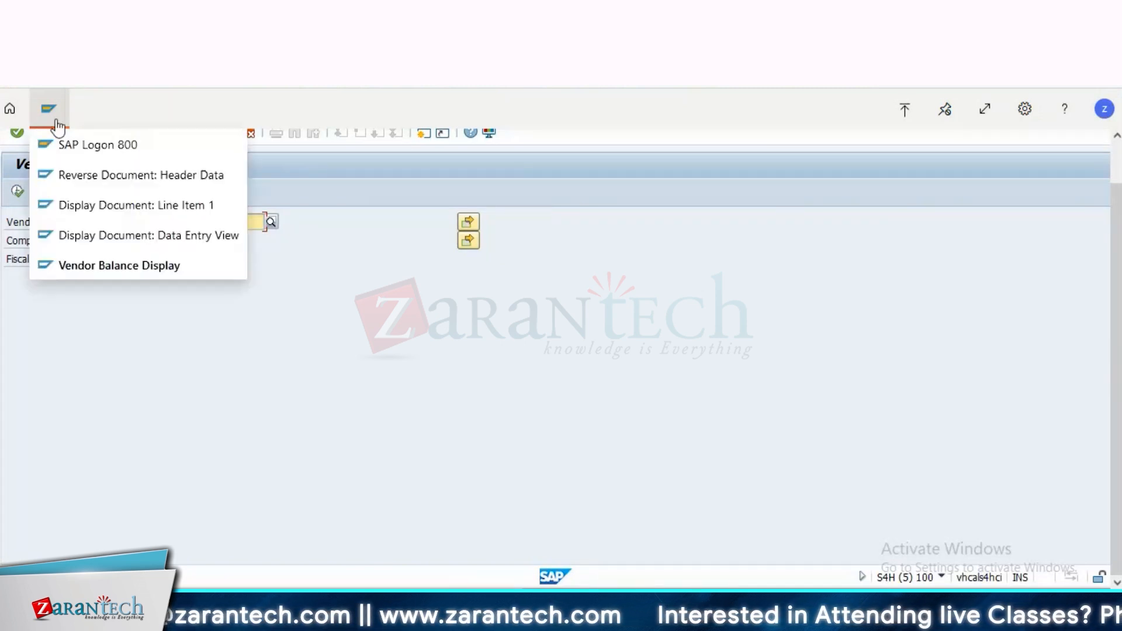
click(105, 177)
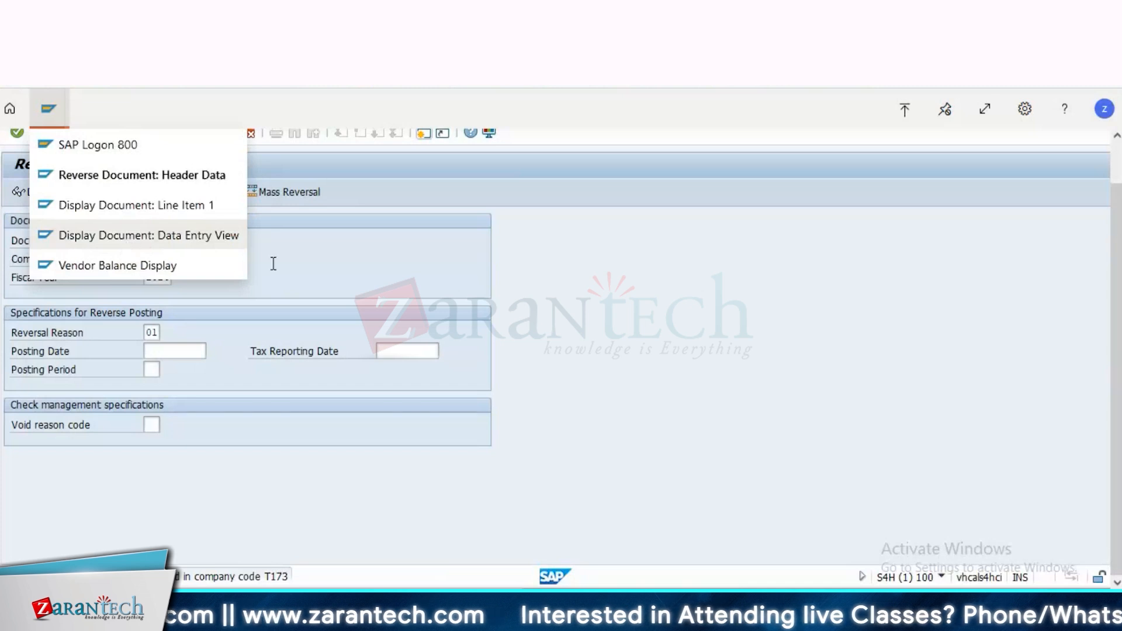
key(ctrl+slash)
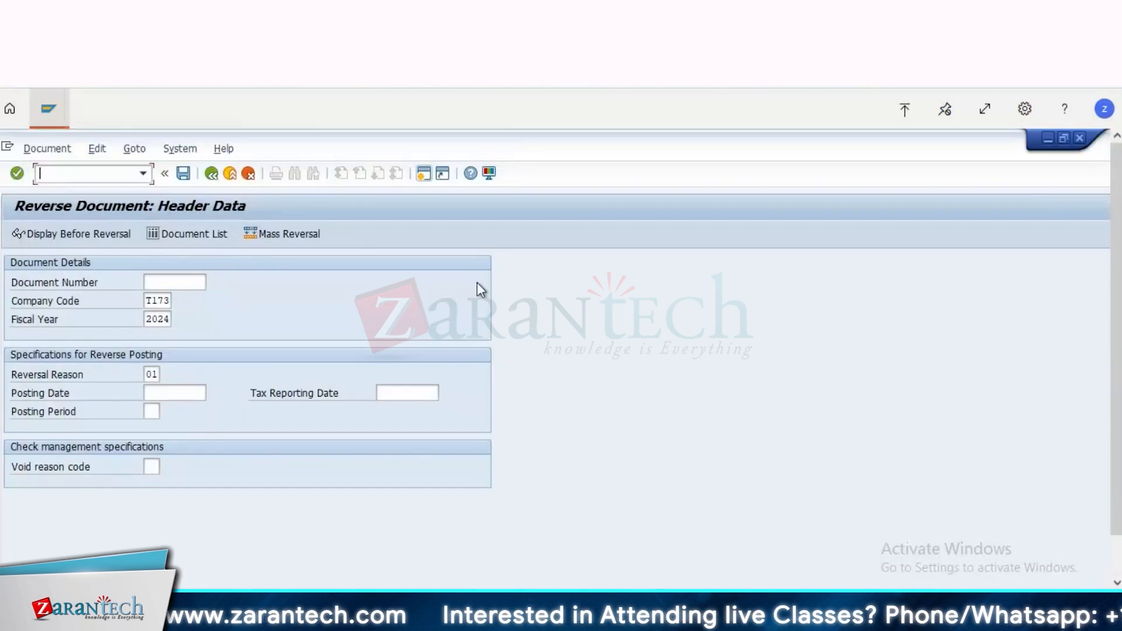
text(/nfbl1n)
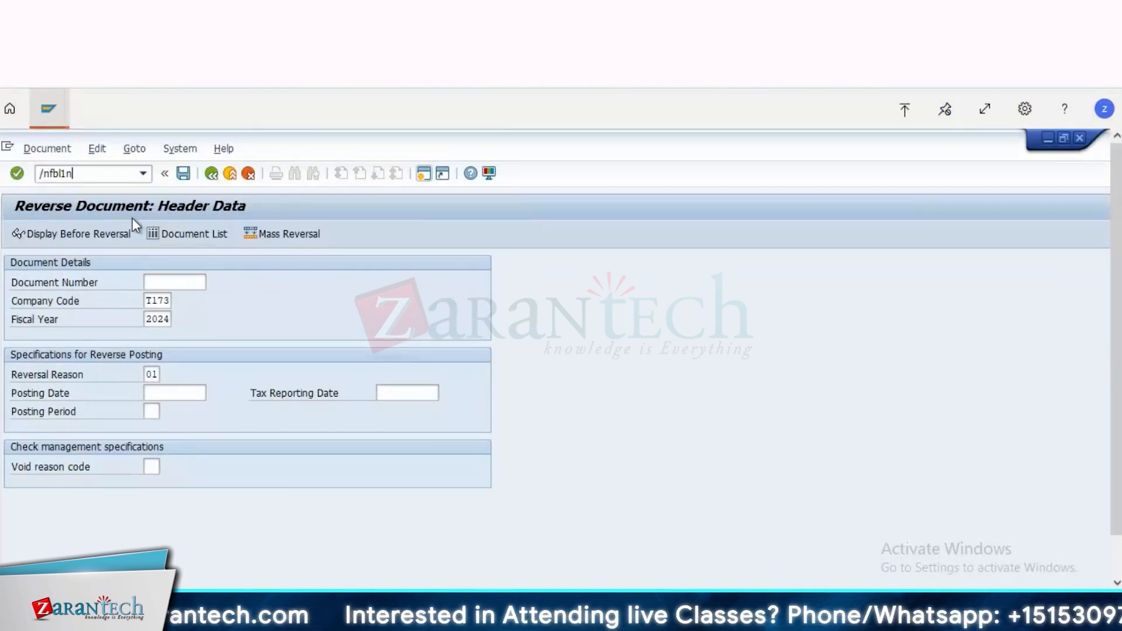
key(Return)
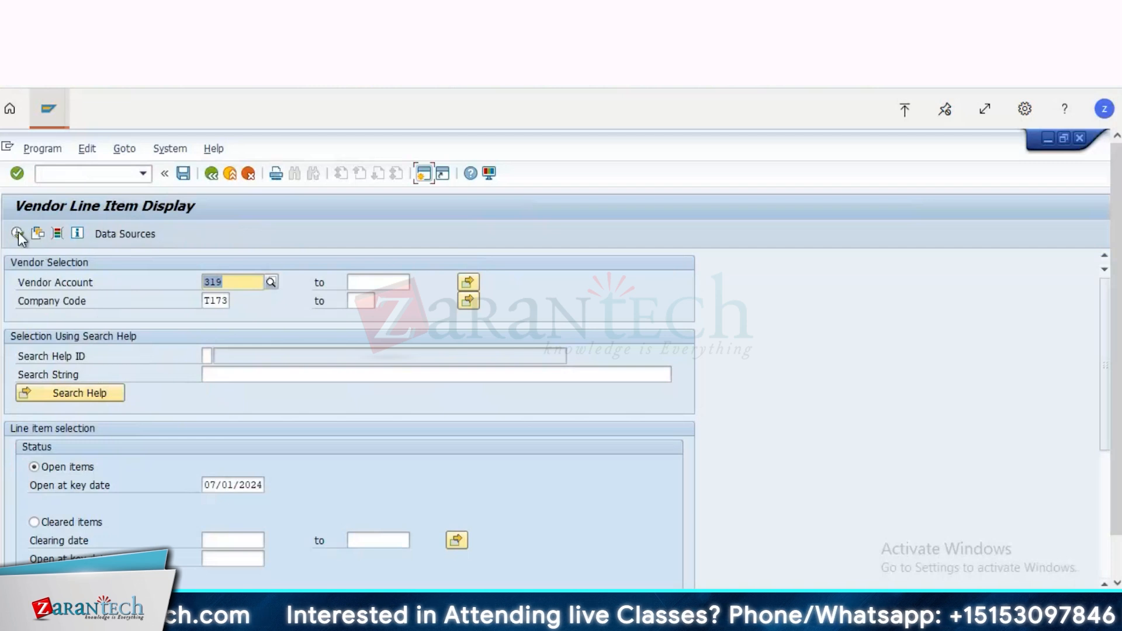
click(17, 232)
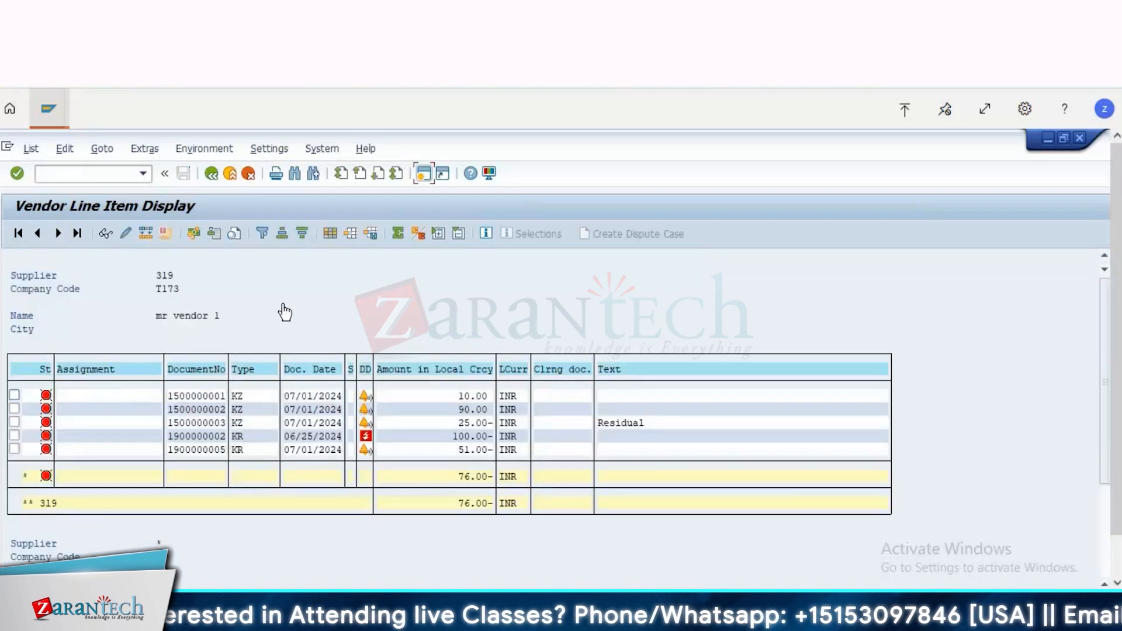
Step: Switch to the session showing Display Document: Line Item 1 and start the Data Browser with transaction SE16
click(48, 109)
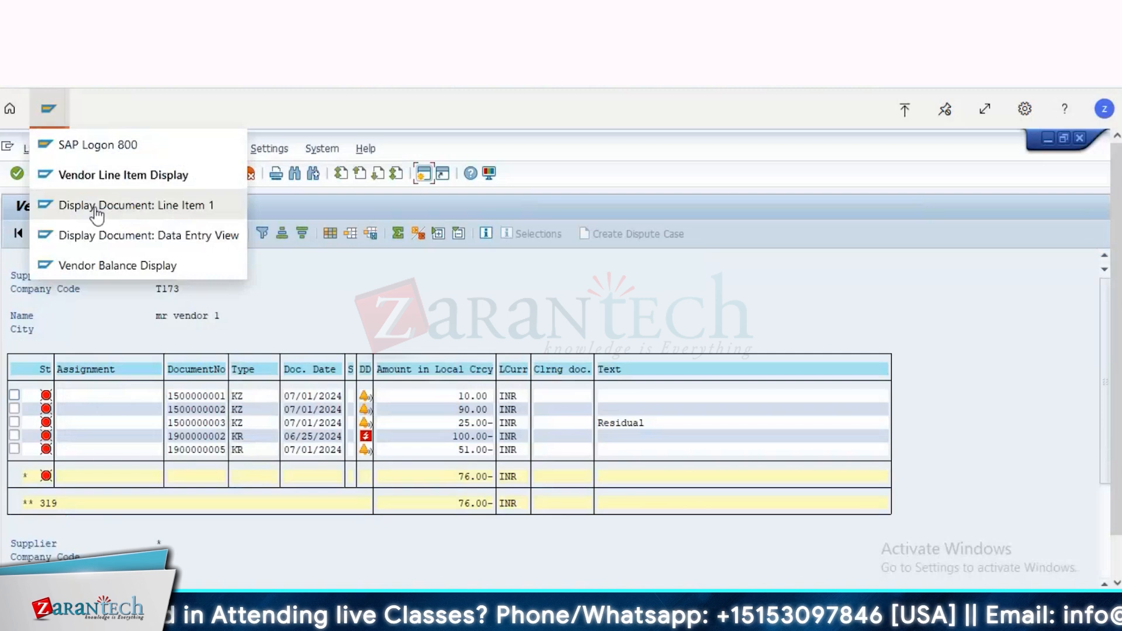
click(163, 175)
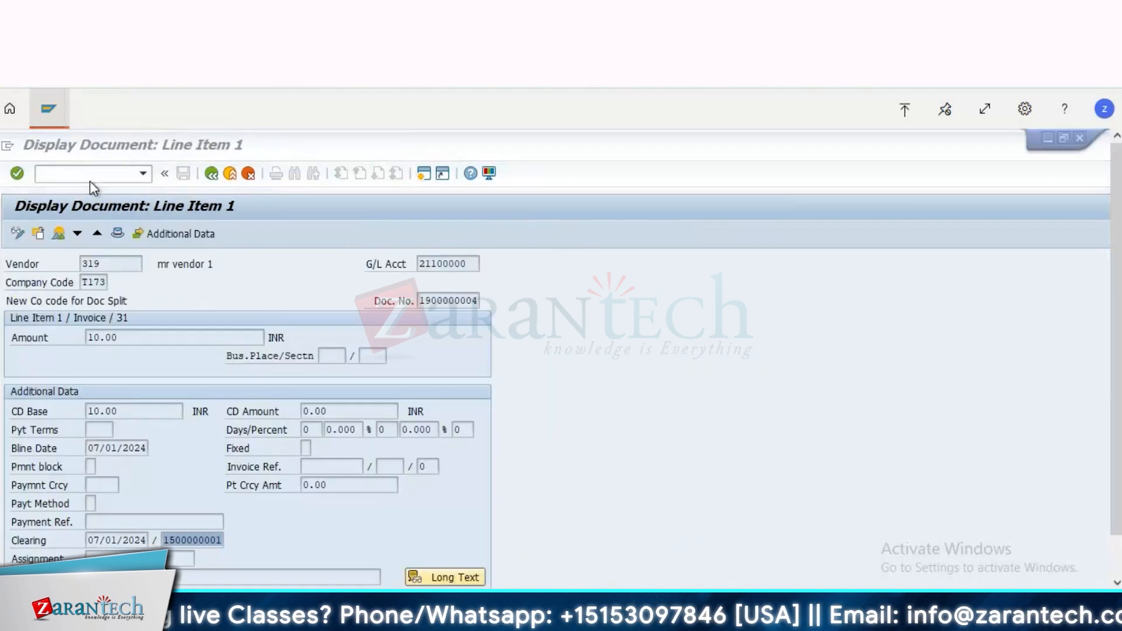
click(88, 173)
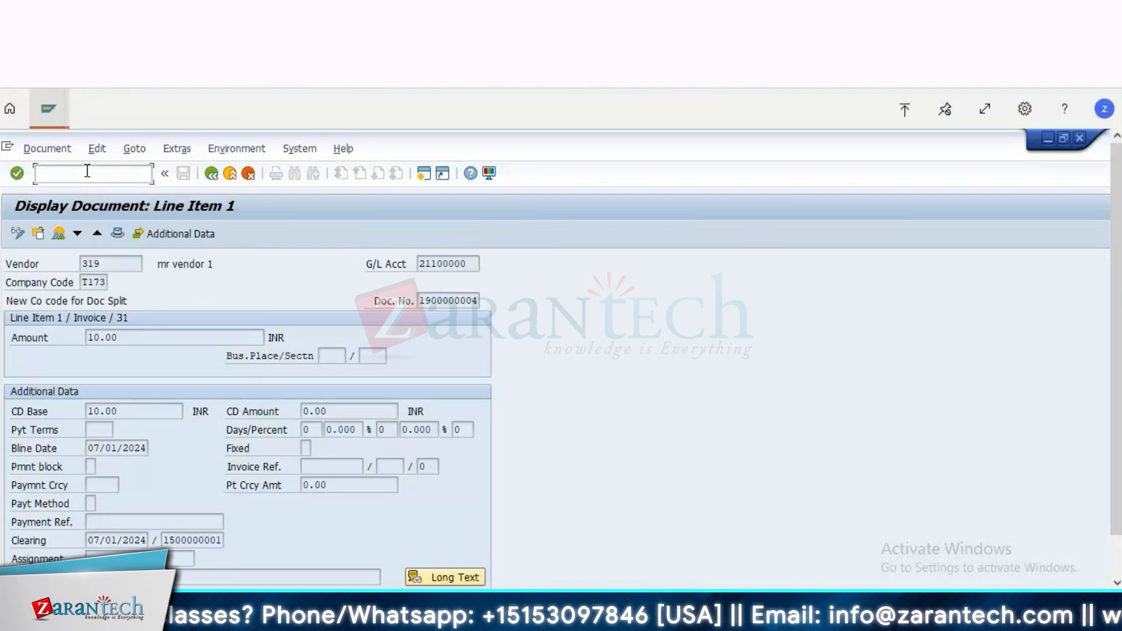
text(/n)
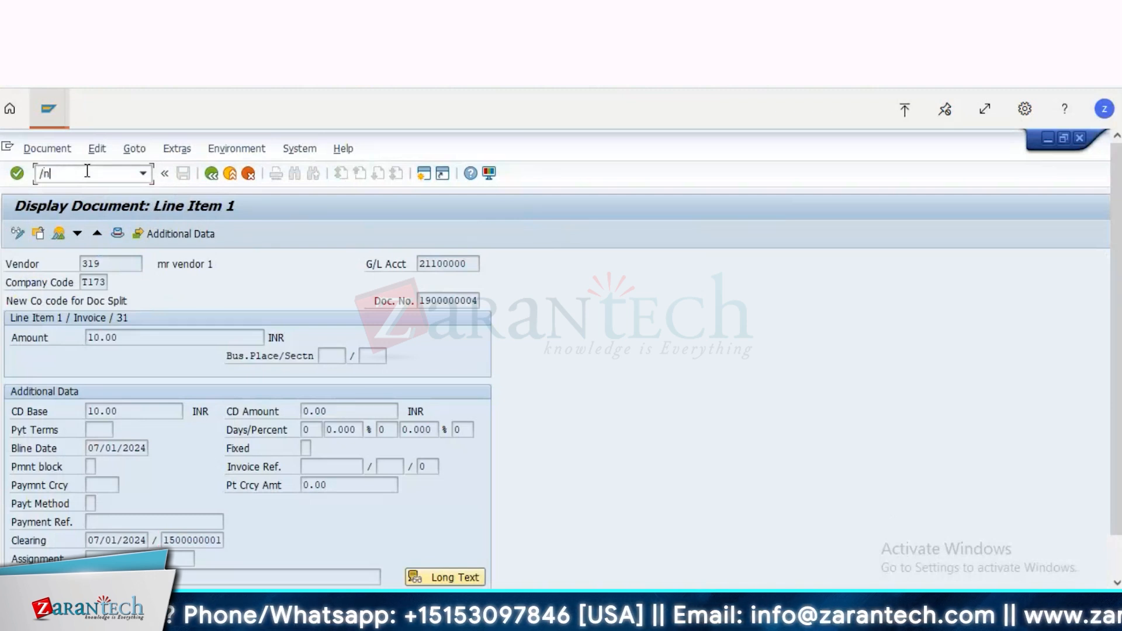
text(se16)
key(Return)
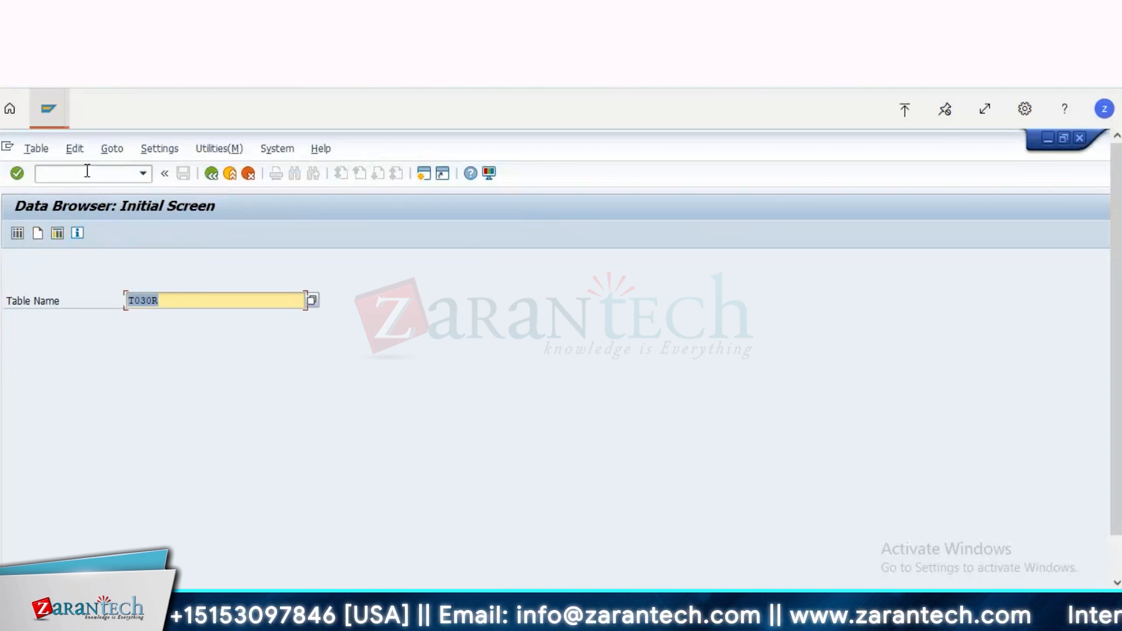
Step: Open the selection screen for table BSIK, accepting the field selection dialog as it is
text(bsik)
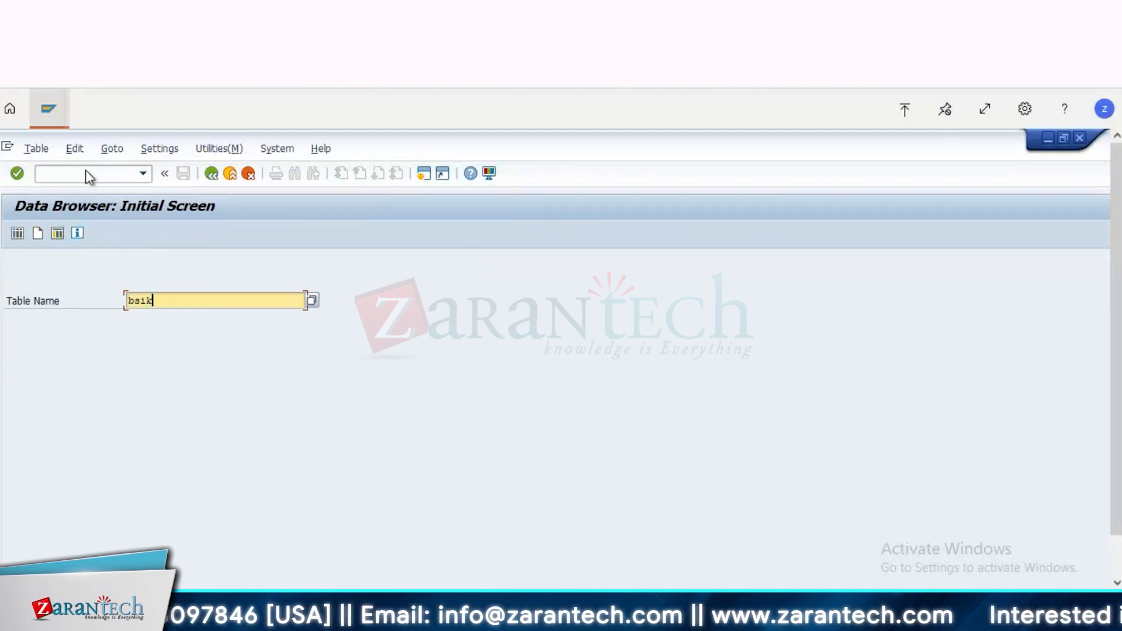
key(Return)
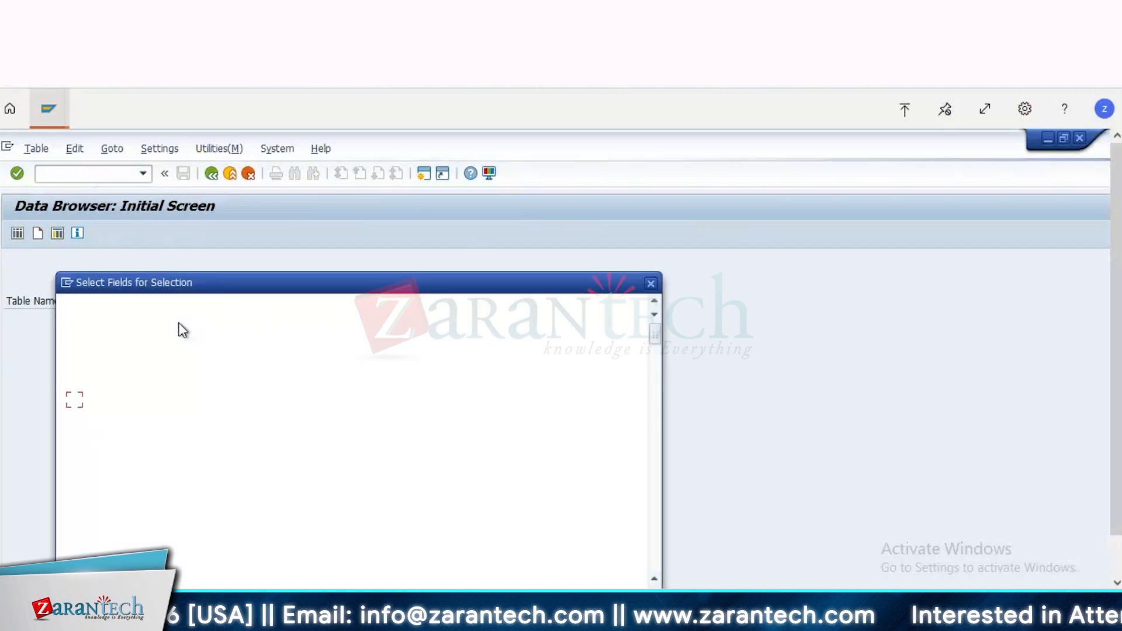
key(Return)
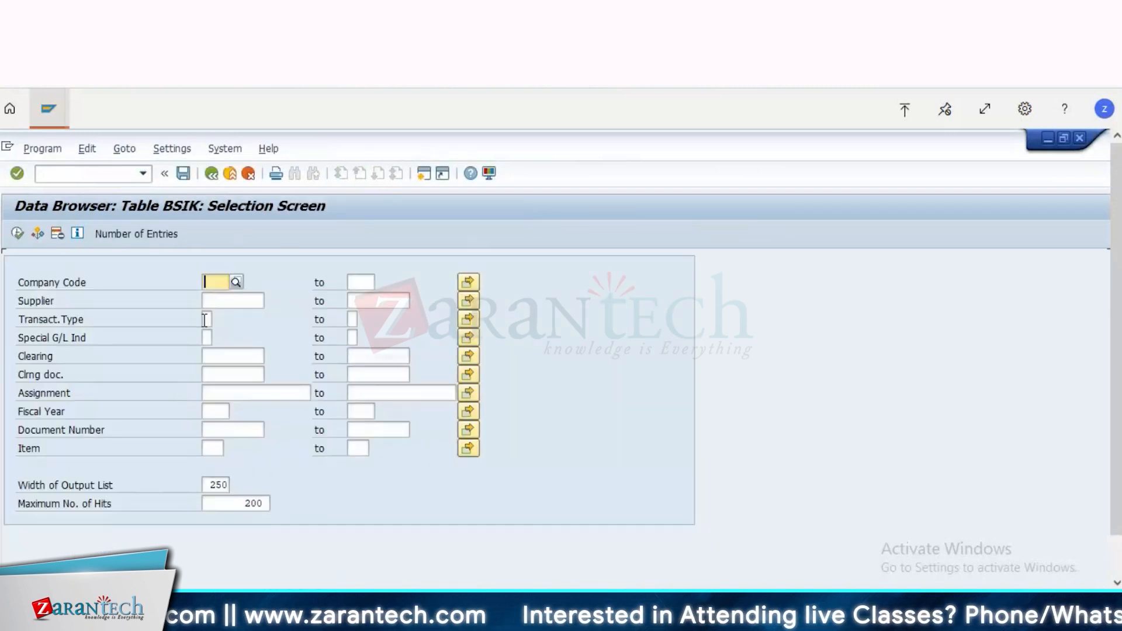
Step: List the BSIK entries for company code T173, restricted to the same vendor by its supplier number
text(t173)
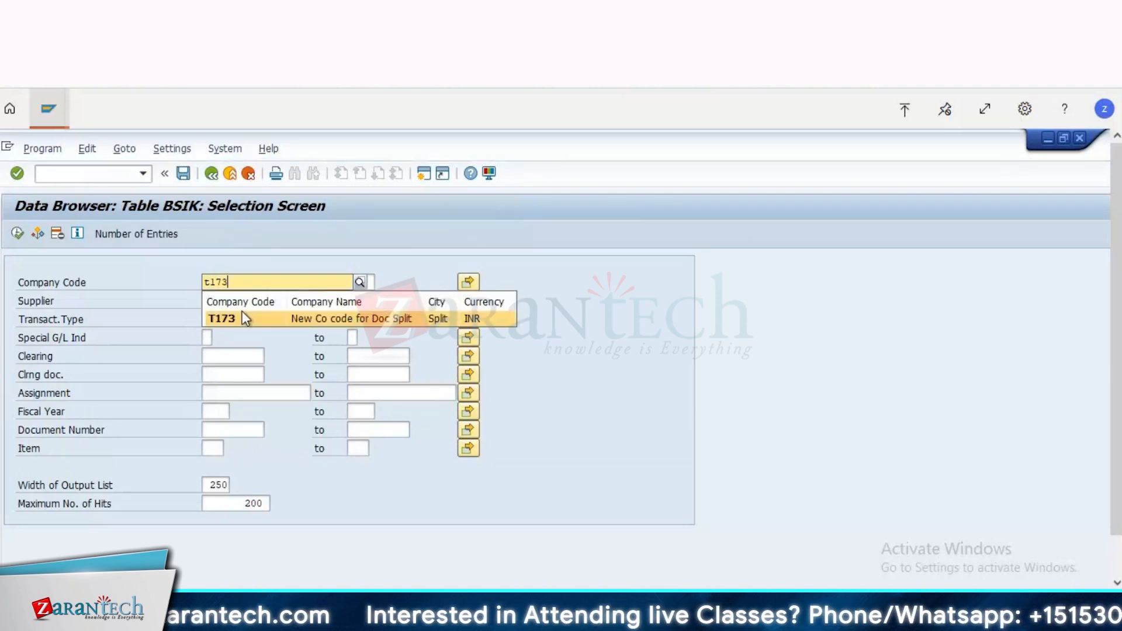
click(240, 320)
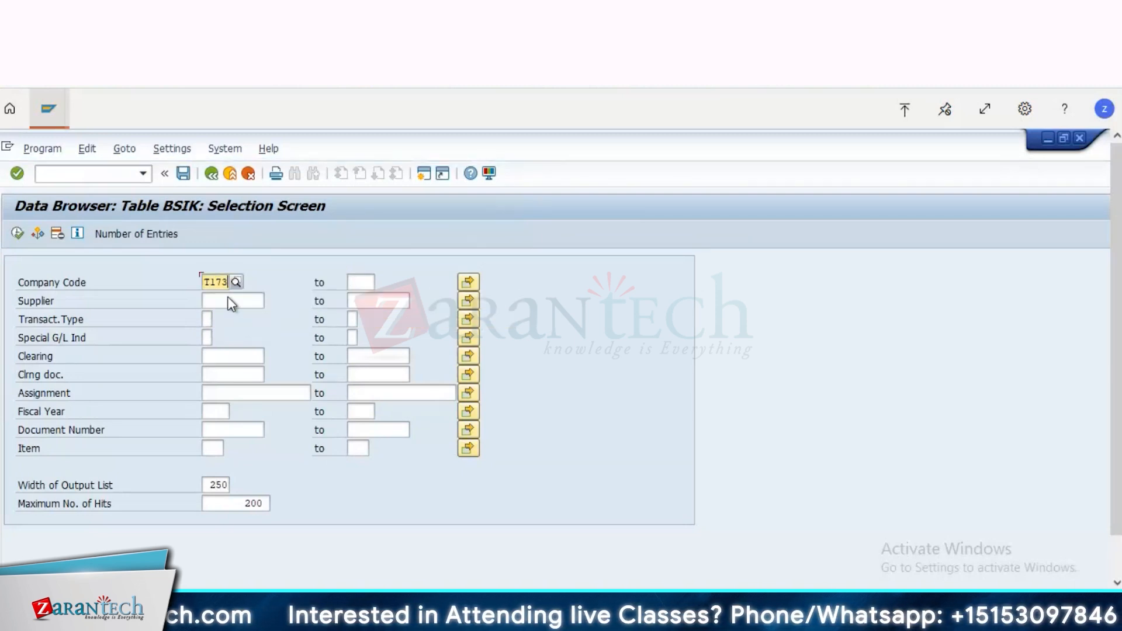
click(217, 303)
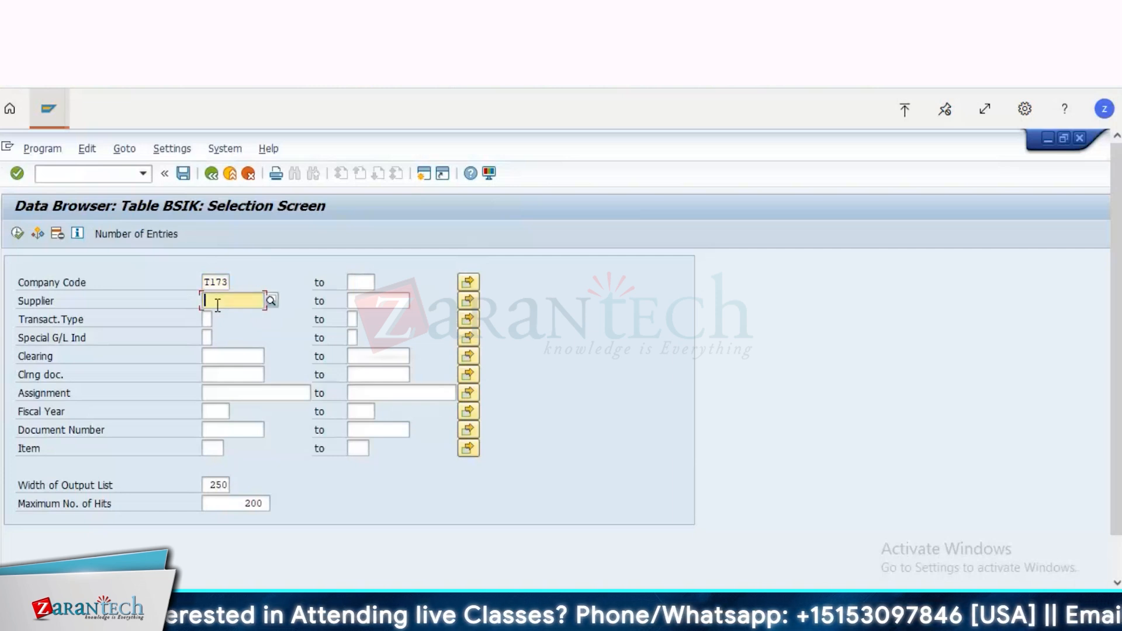
text(31)
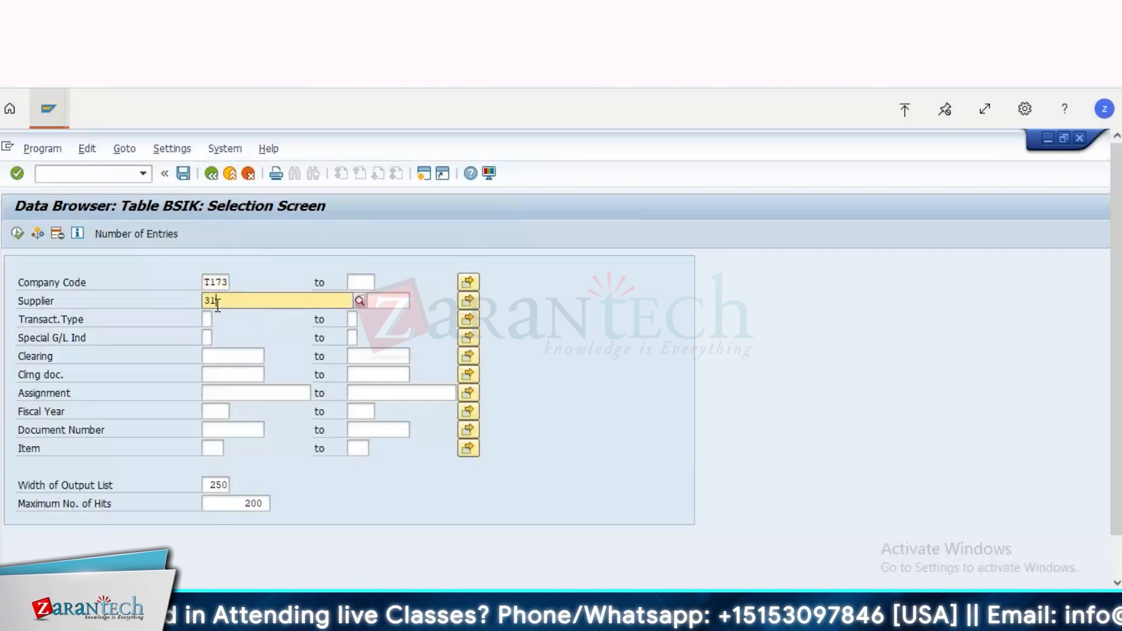
text(9)
click(236, 337)
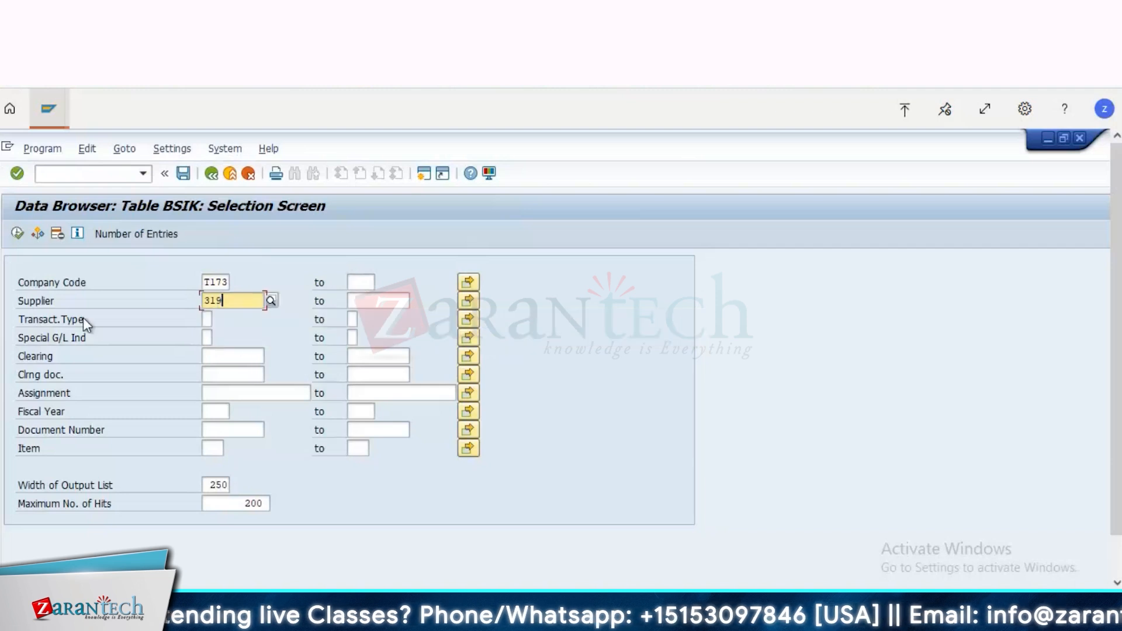
click(18, 233)
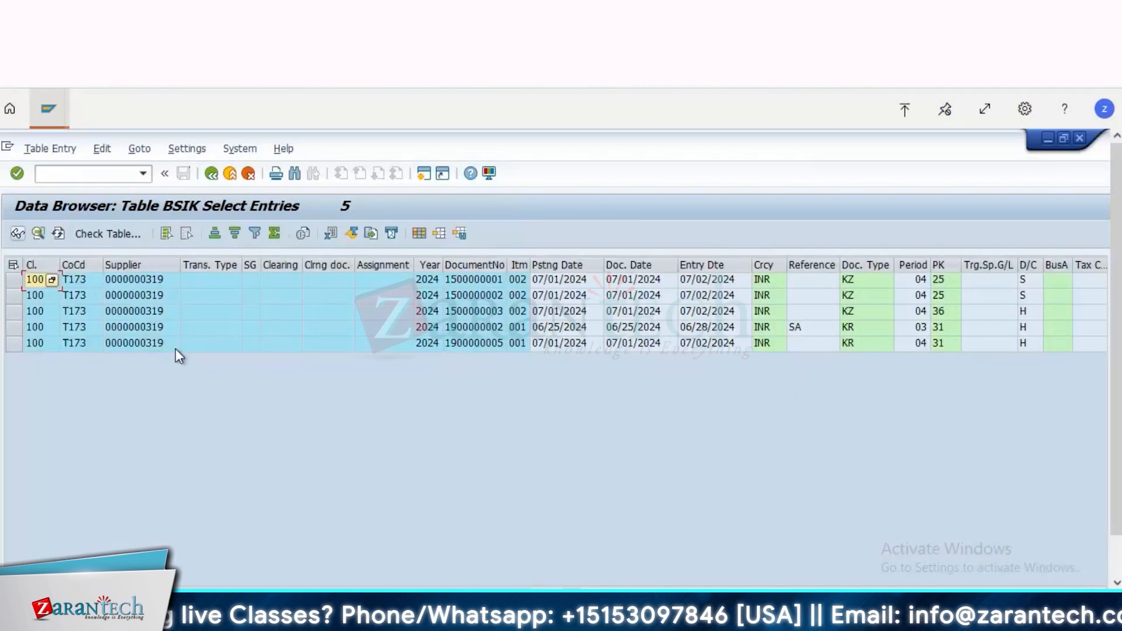
Step: Examine the listed BSIK entries across the dates, document types and periods, as well as the document numbers
click(153, 283)
key(Right)
key(Right)
key(Right)
key(Right)
key(Right)
key(Right)
key(Right)
key(Right)
key(Right)
key(Right)
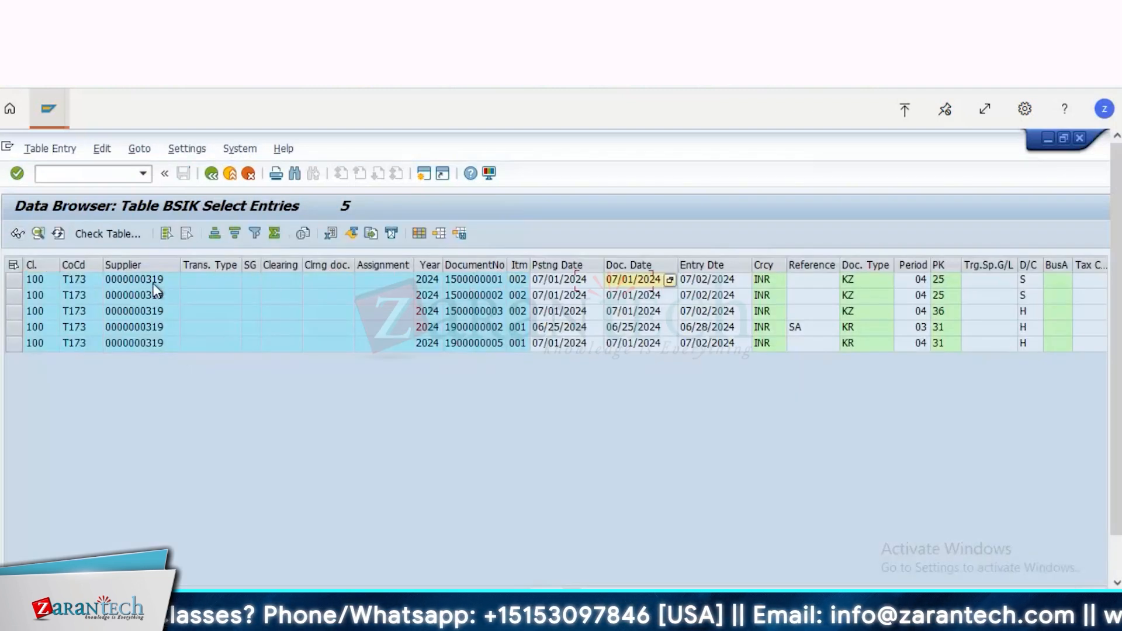
key(Right)
key(Right)
key(Right)
key(Right)
key(Right)
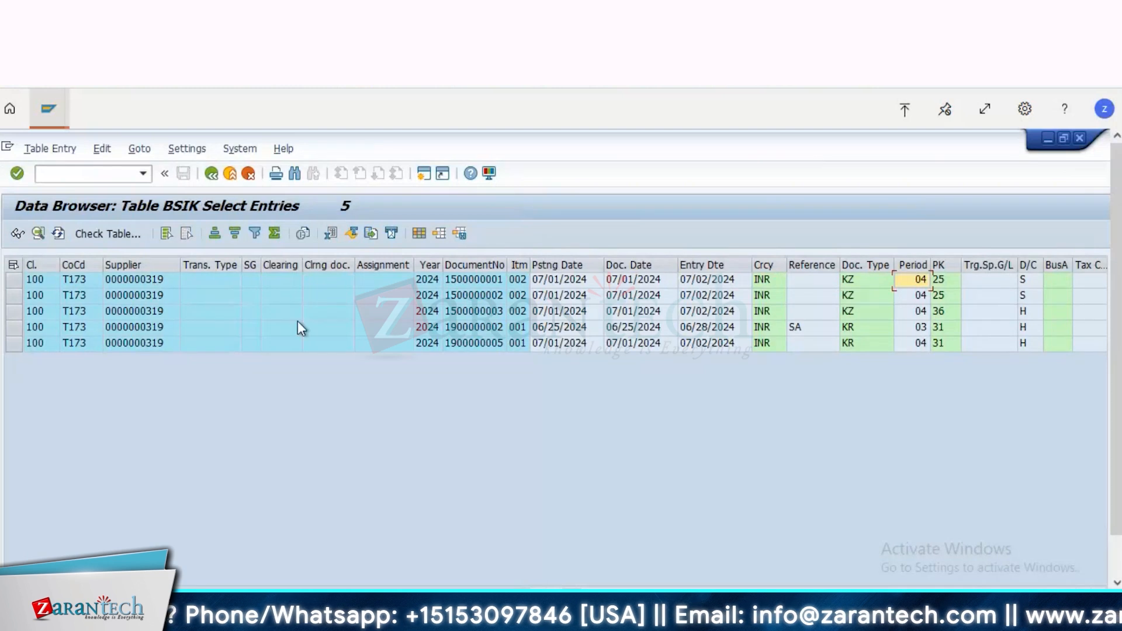
click(470, 331)
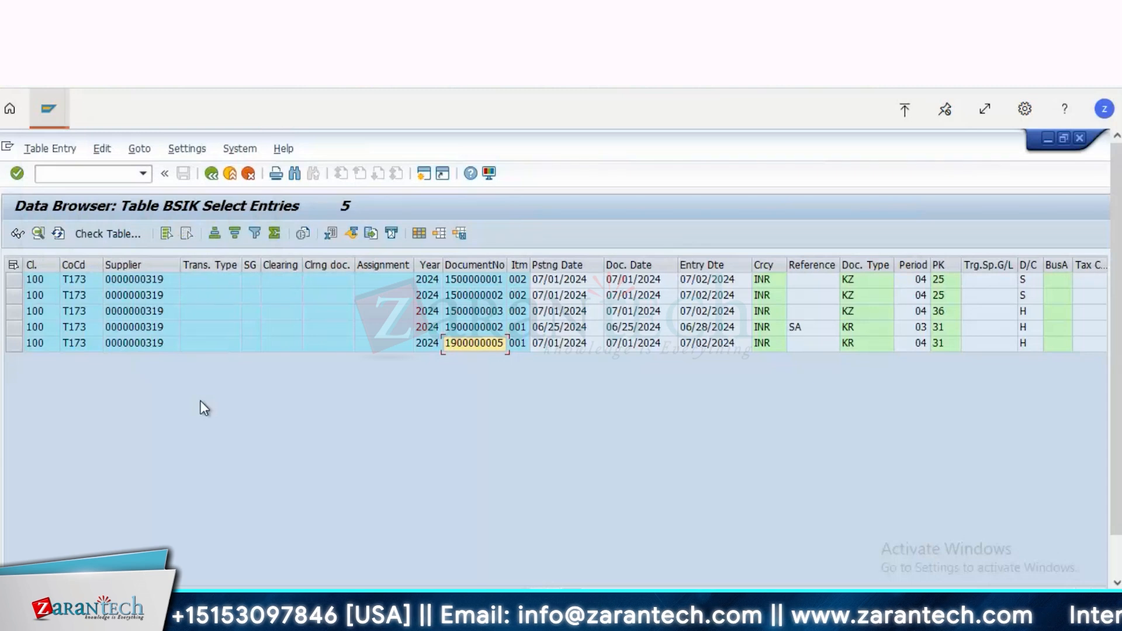
Step: Compare the document numbers in the FBL1N vendor line item report with those of the BSIK table entries
click(49, 110)
click(82, 181)
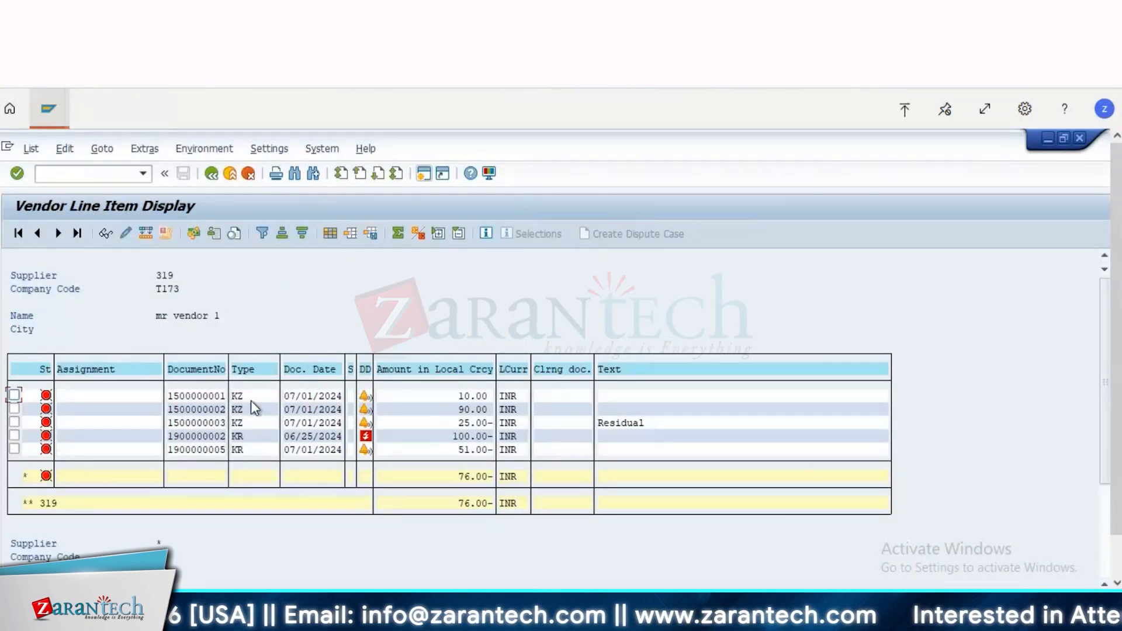
click(49, 109)
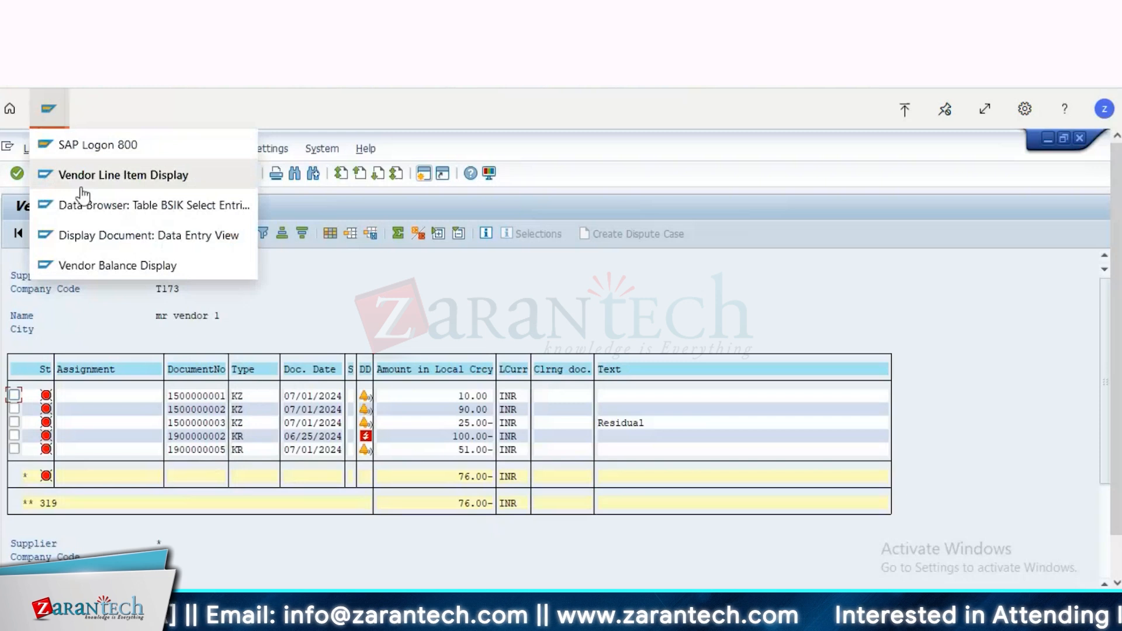
click(132, 206)
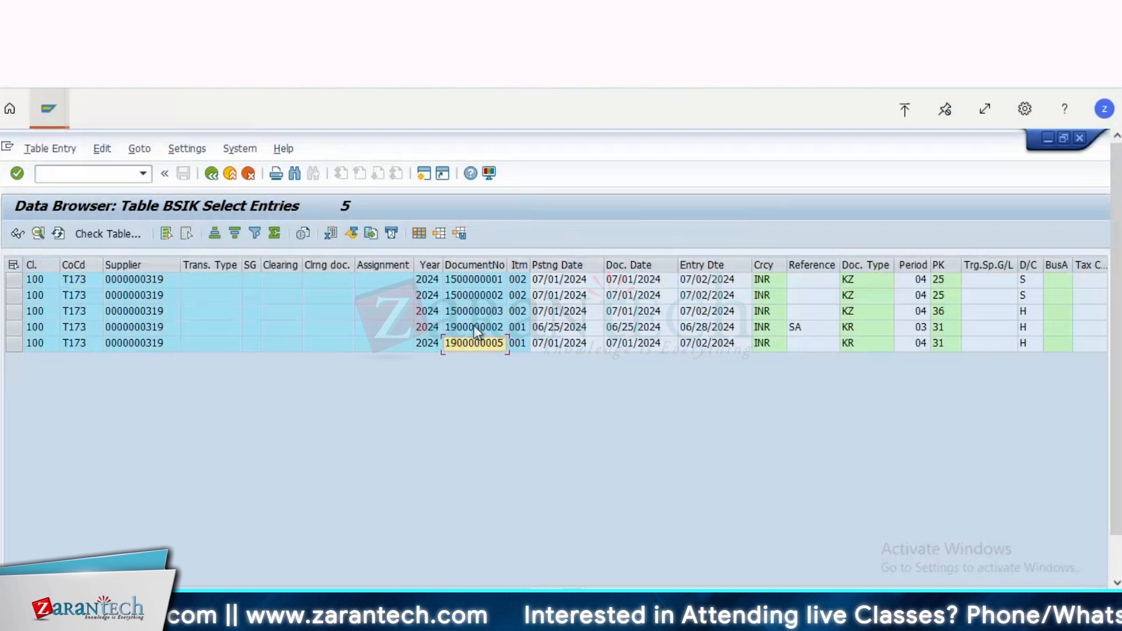
click(477, 285)
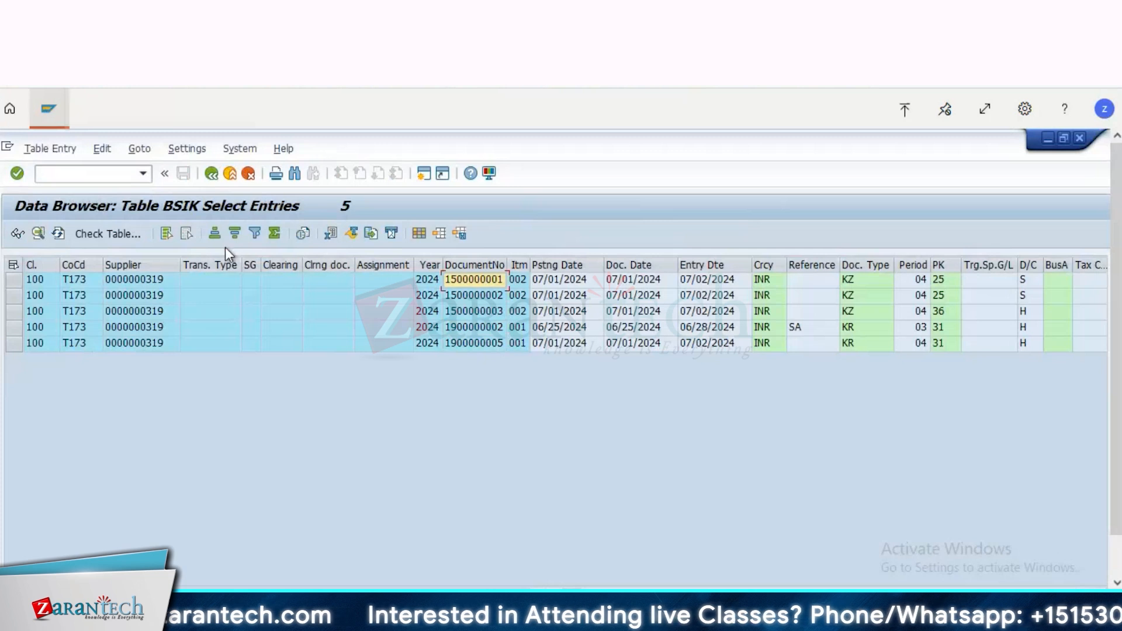
Step: Return to the Data Browser's initial screen and open the selection screen for table BSAK, accepting the default field selection
click(212, 176)
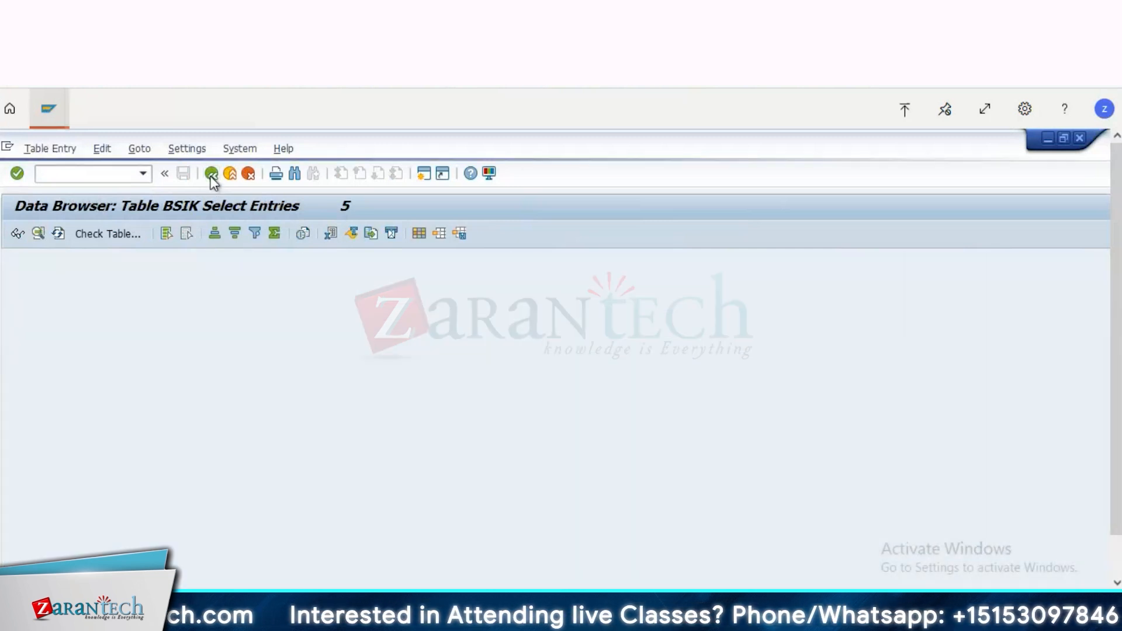
click(211, 176)
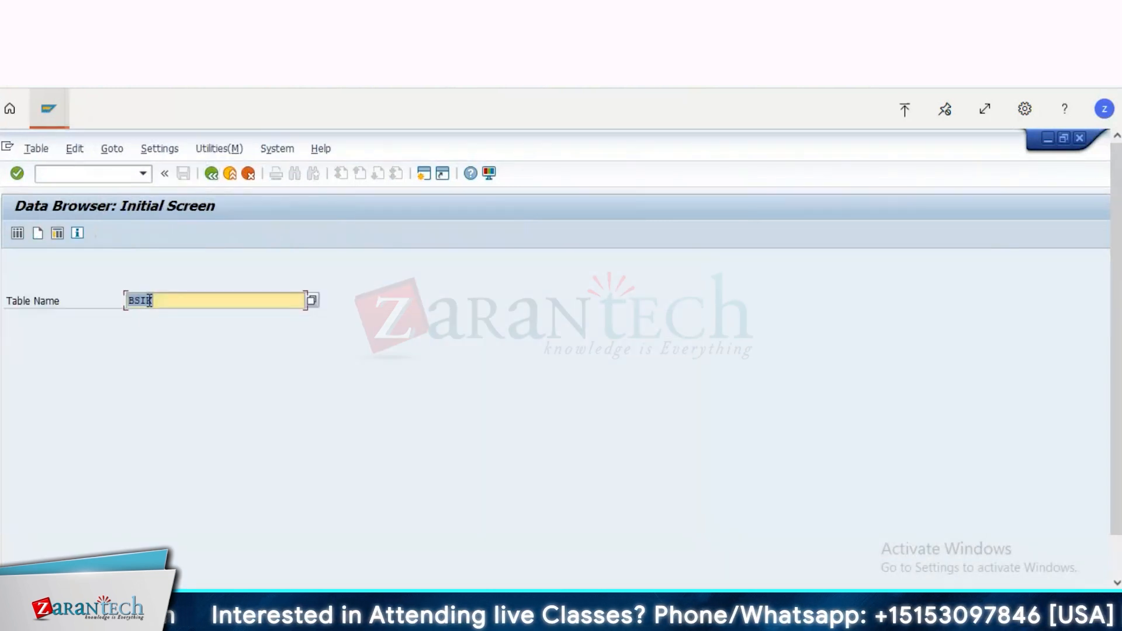
click(178, 297)
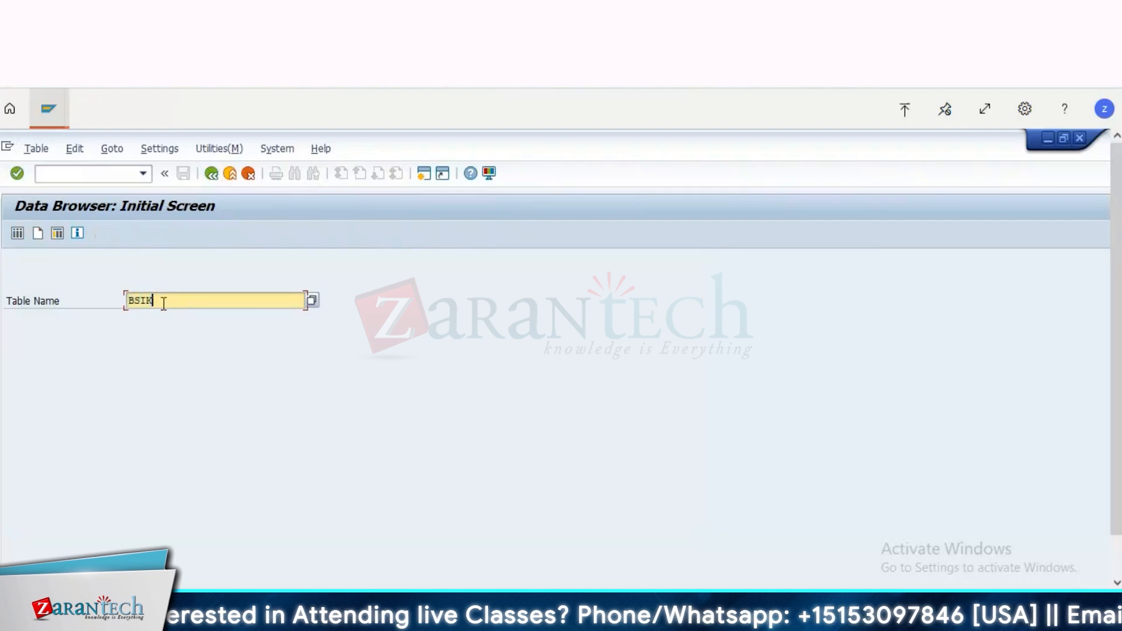
key(BackSpace)
key(BackSpace)
text(ak)
key(Return)
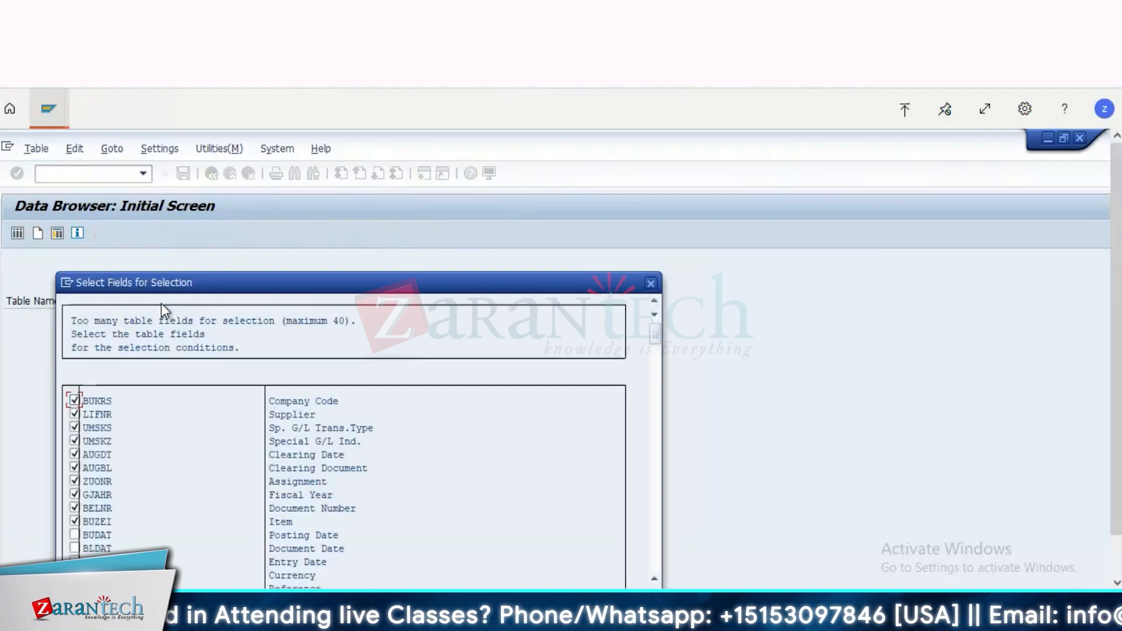
key(Return)
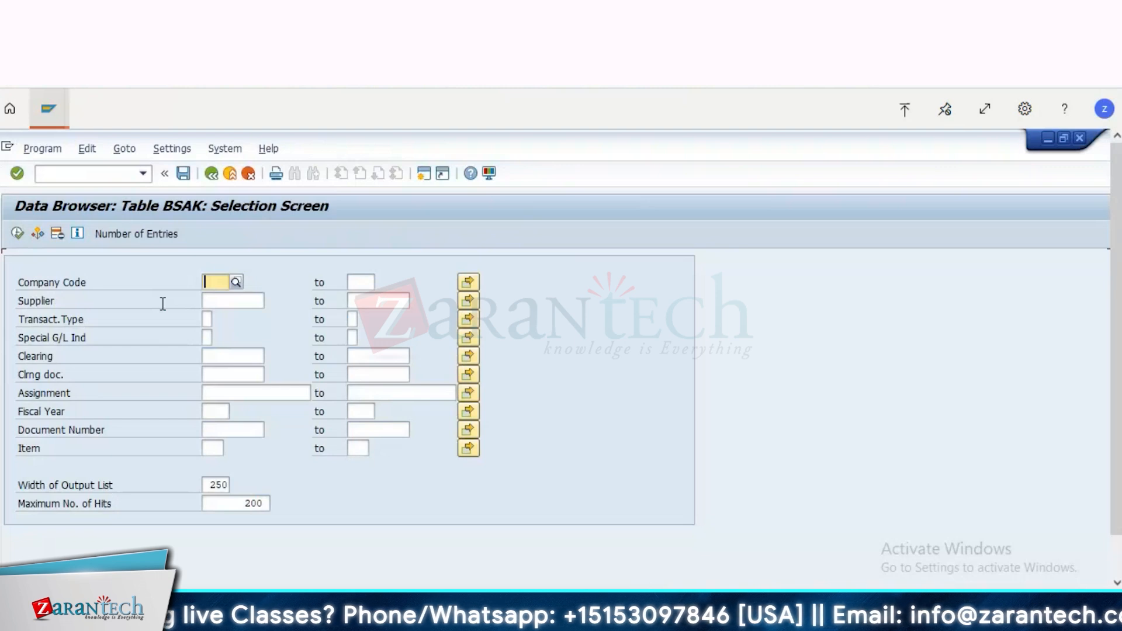
Step: List the BSAK entries for company code T173, restricted to the same vendor by its supplier number
text(t173)
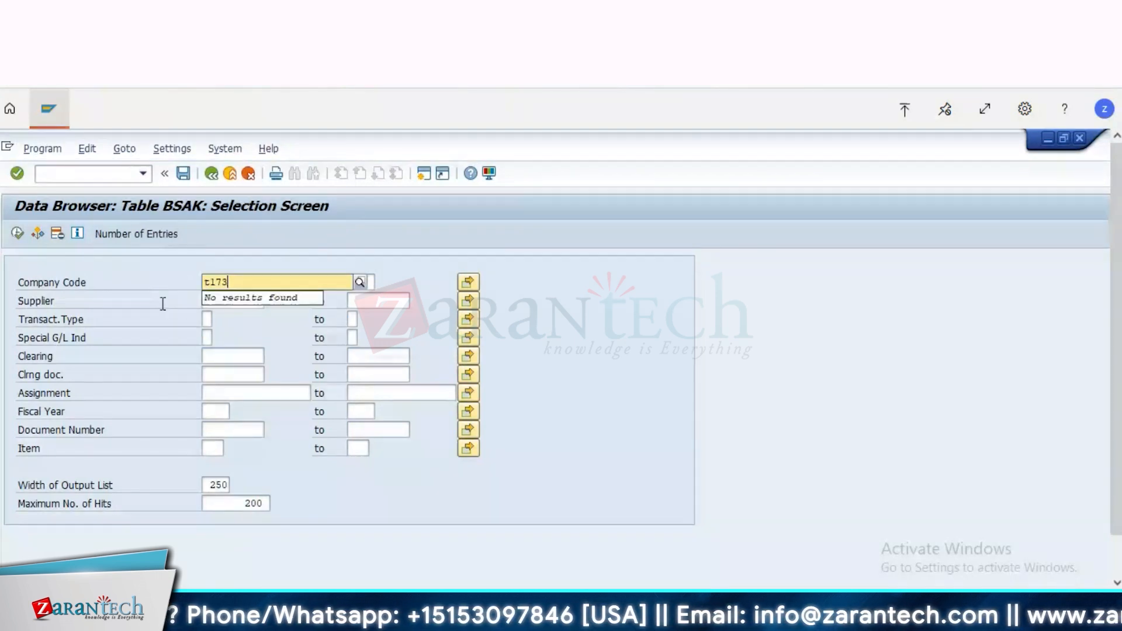
key(Tab)
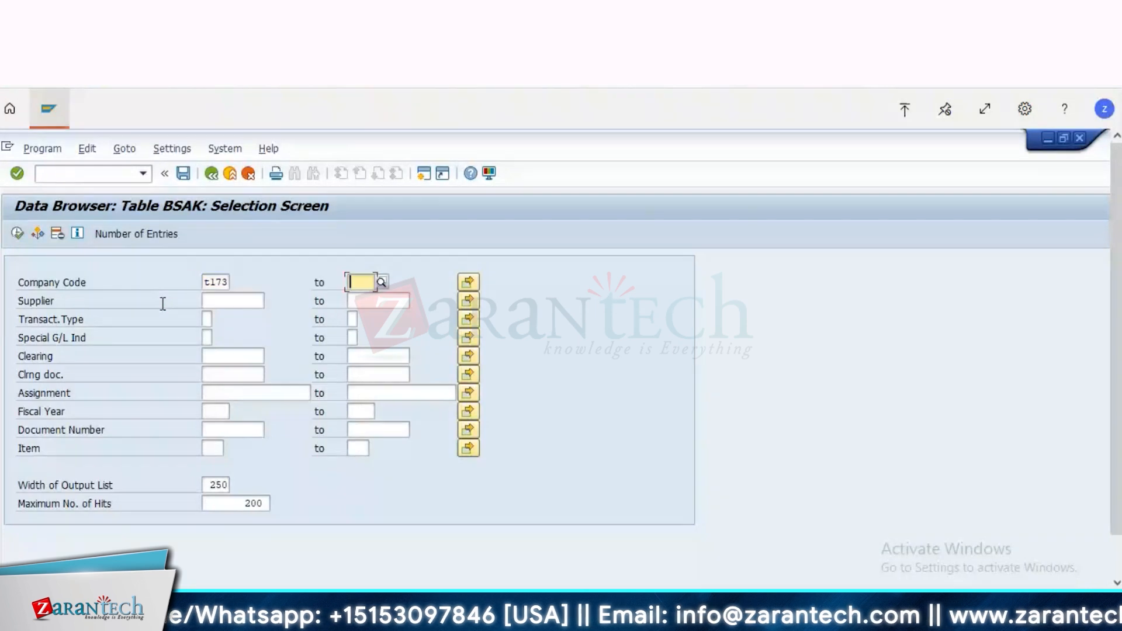
key(Tab)
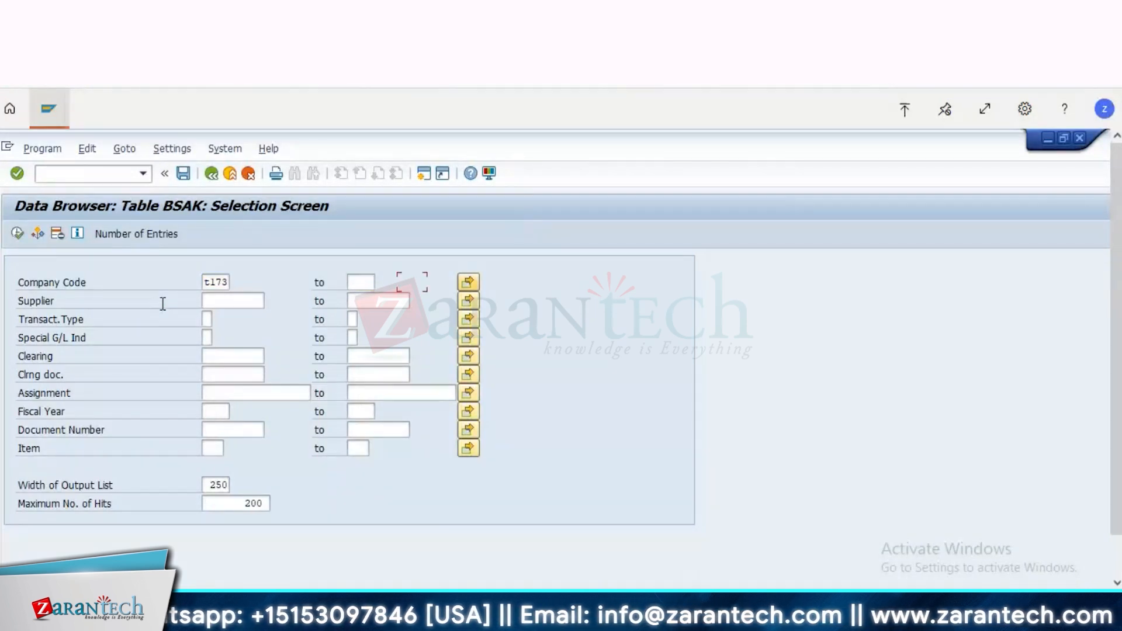
key(Tab)
text(319)
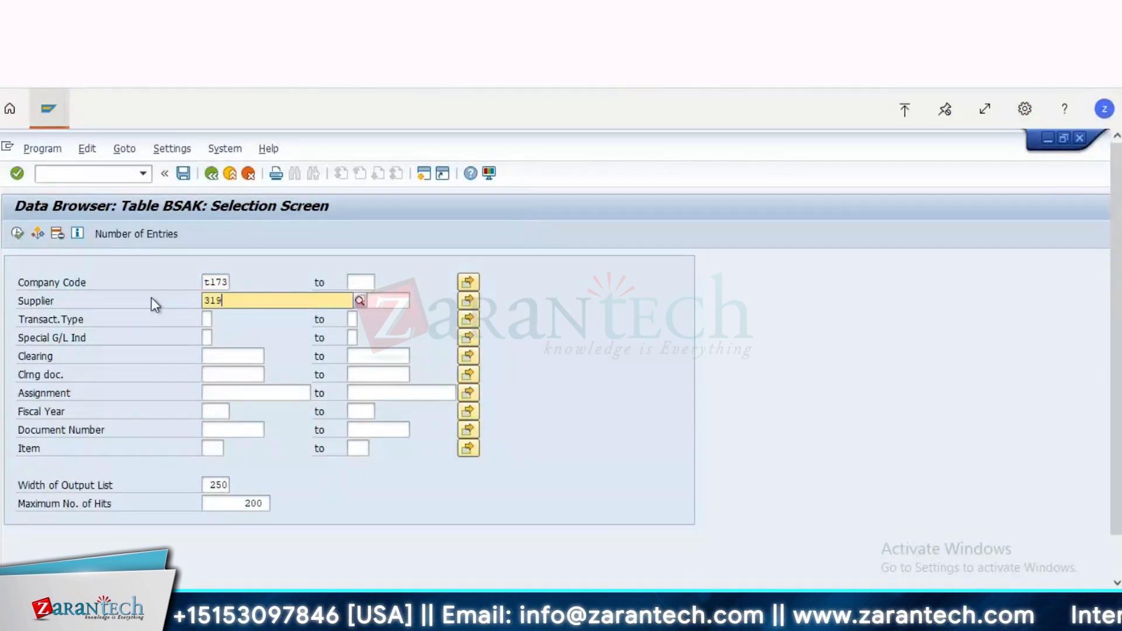
click(18, 234)
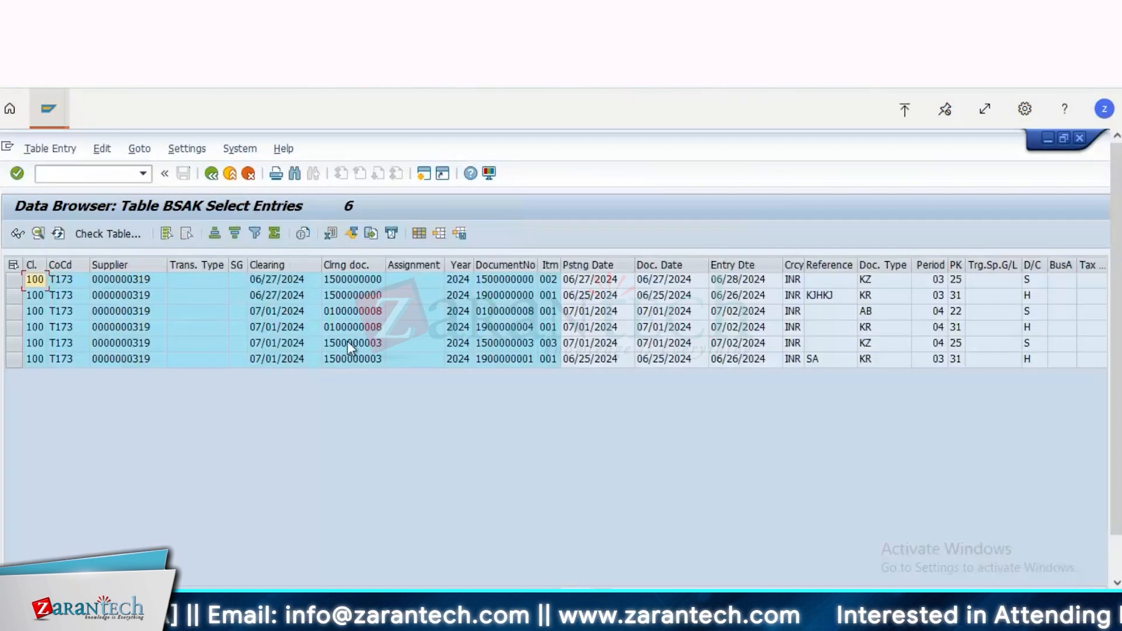
Step: List the vendor's cleared items in the Vendor Line Item Display and compare them with the BSAK entries
click(58, 102)
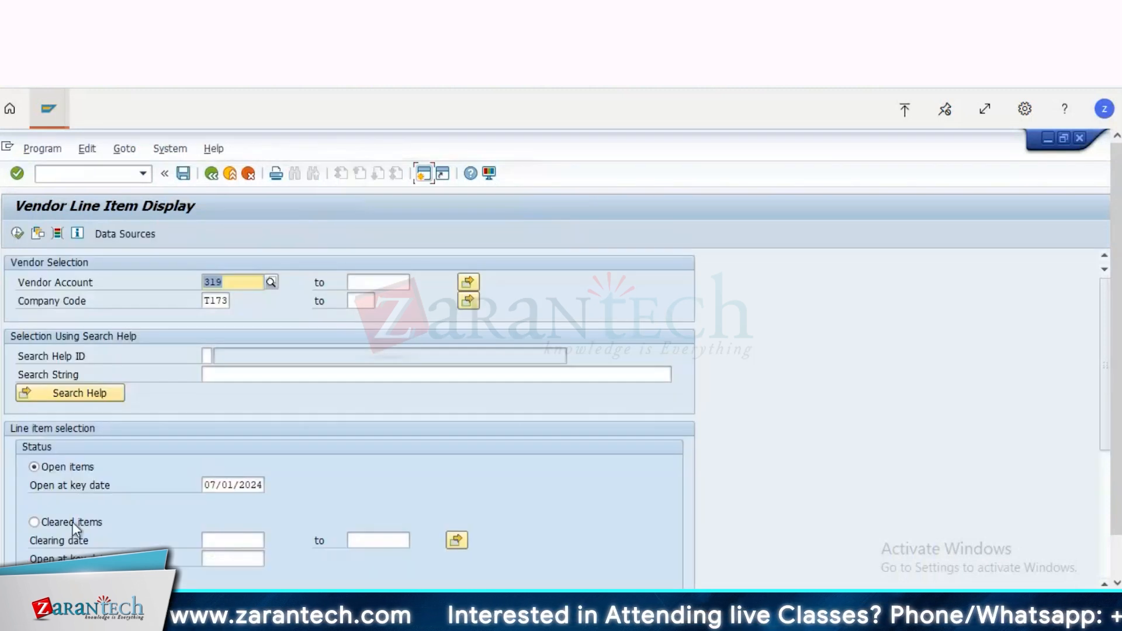
click(73, 522)
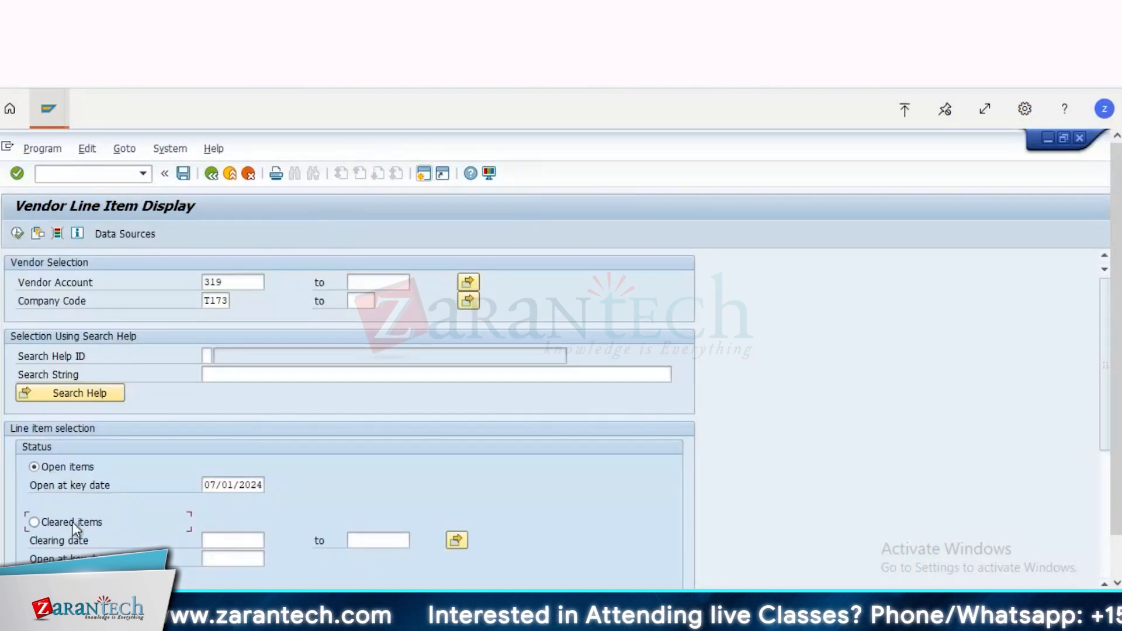
click(18, 234)
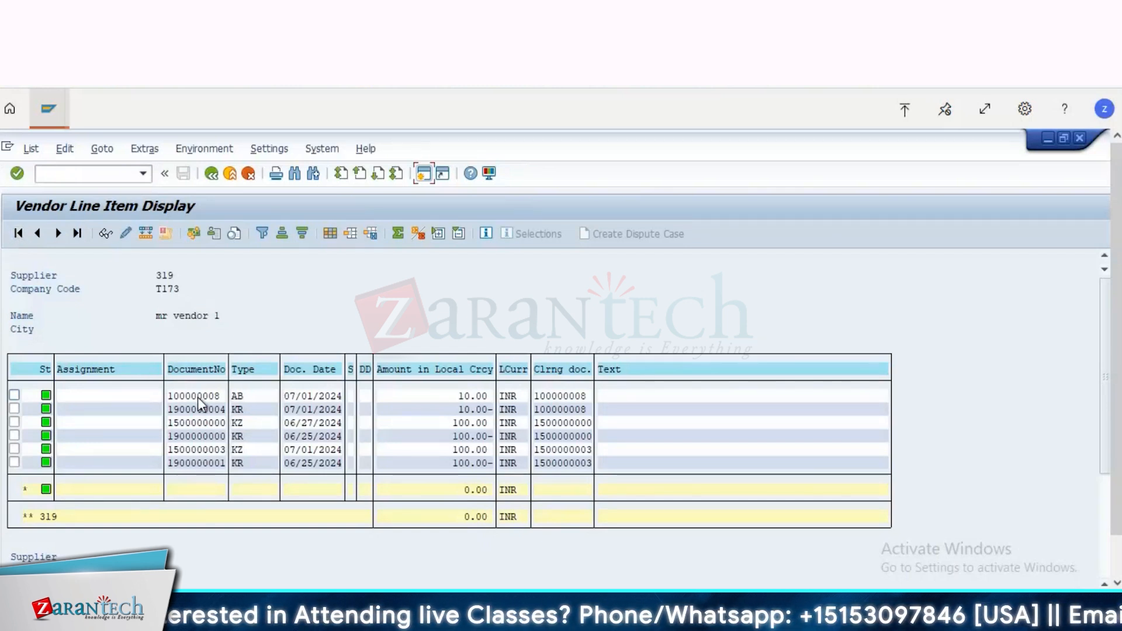
click(49, 108)
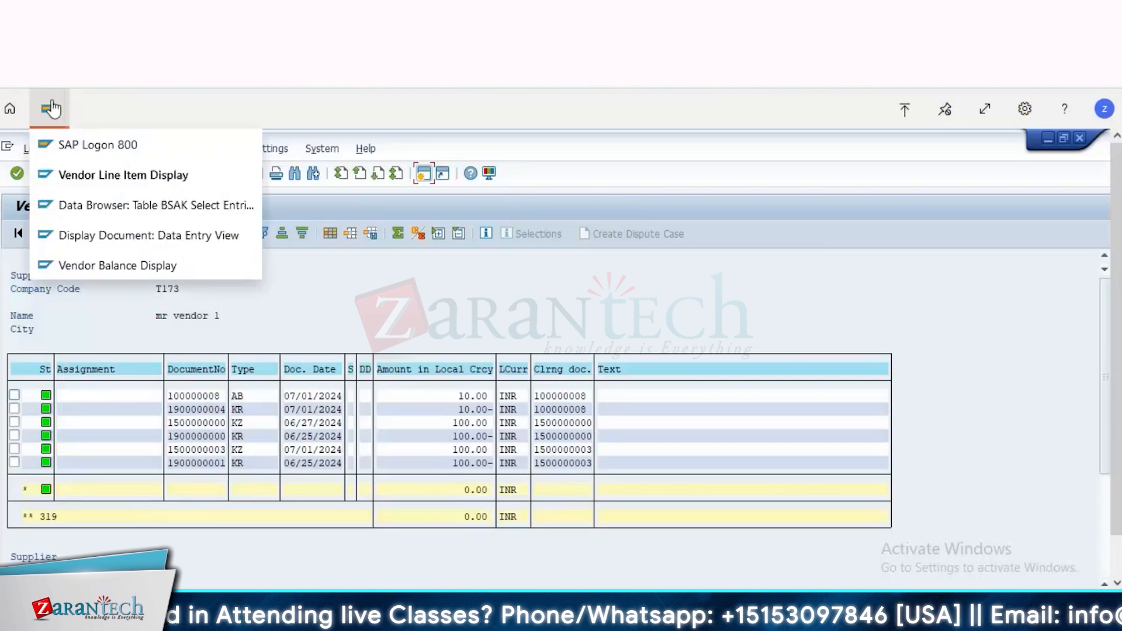
click(105, 205)
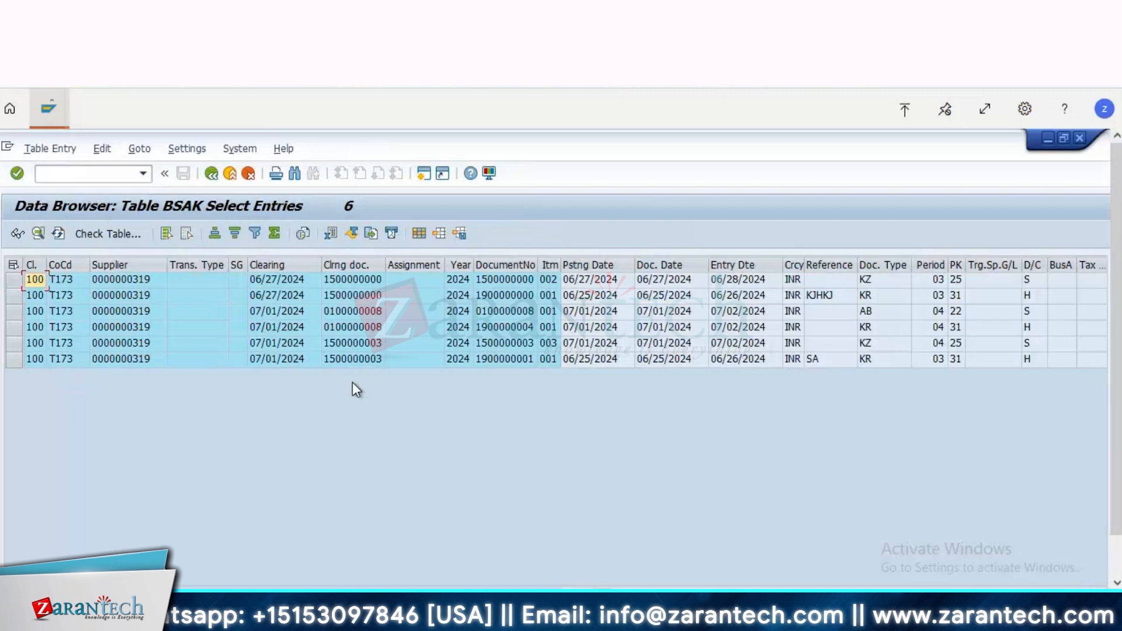
Step: Leave the Data Browser and start transaction SE16H
click(214, 177)
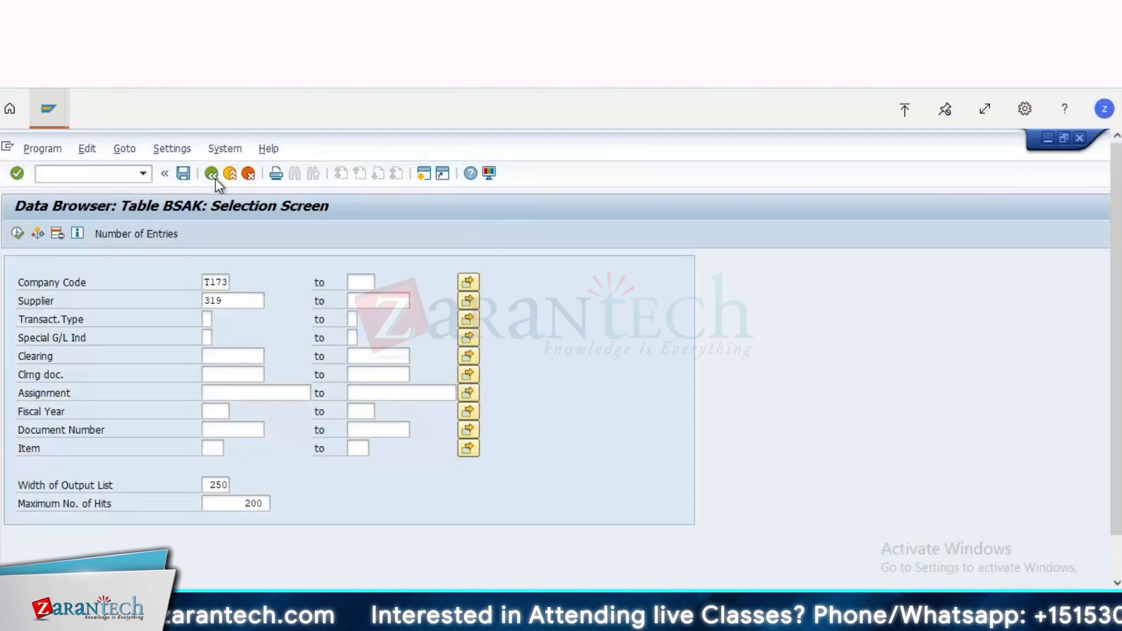
click(214, 177)
click(214, 177)
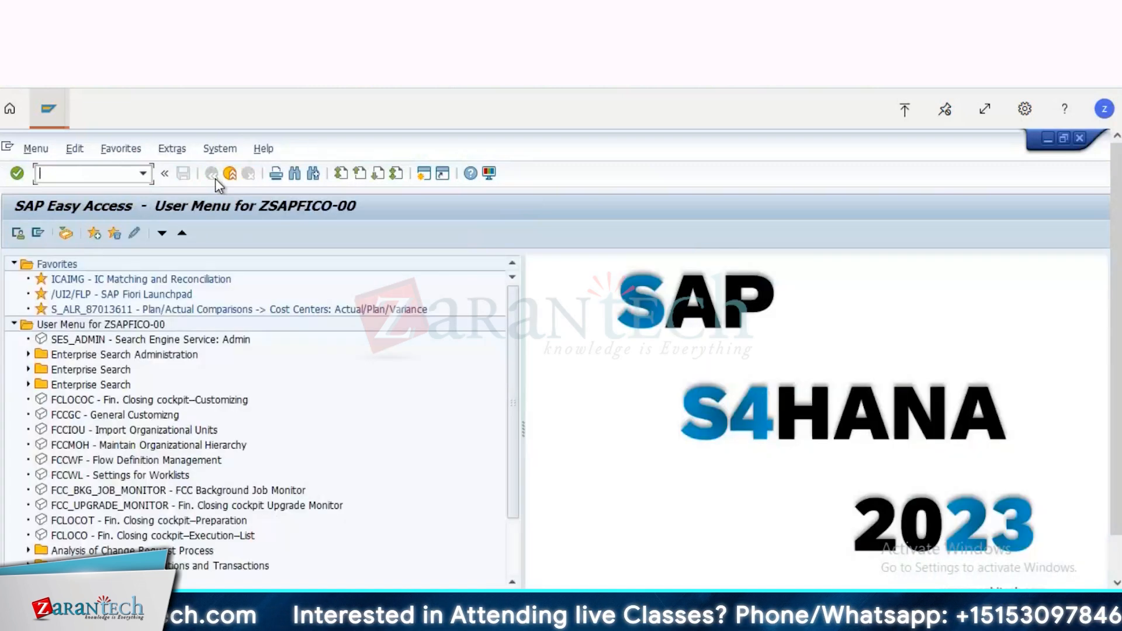
text(se16h)
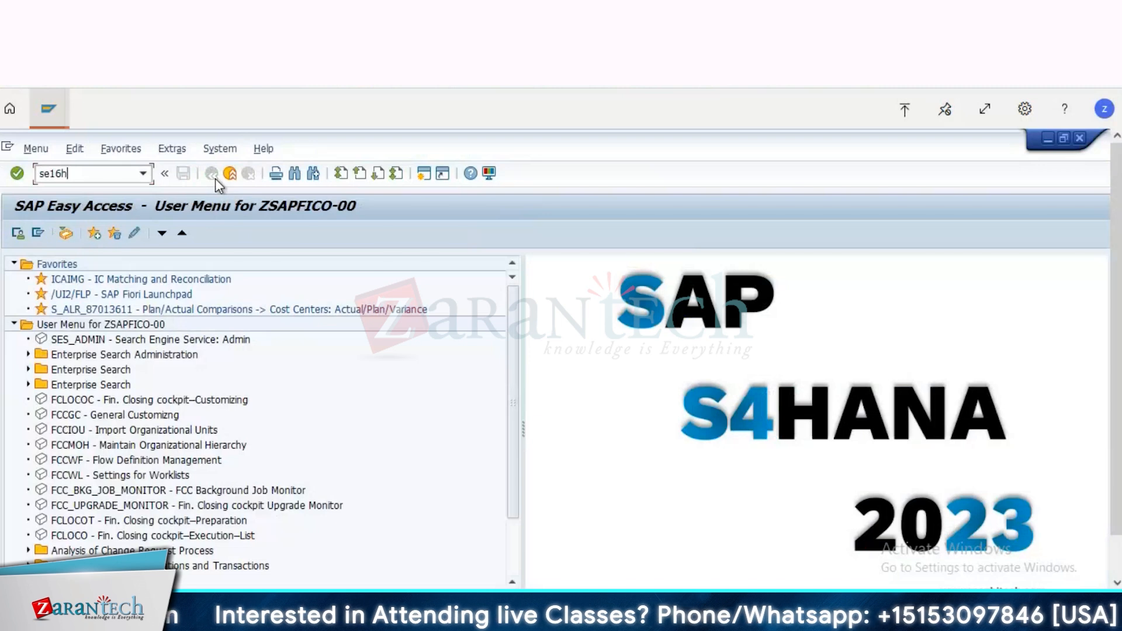
key(Return)
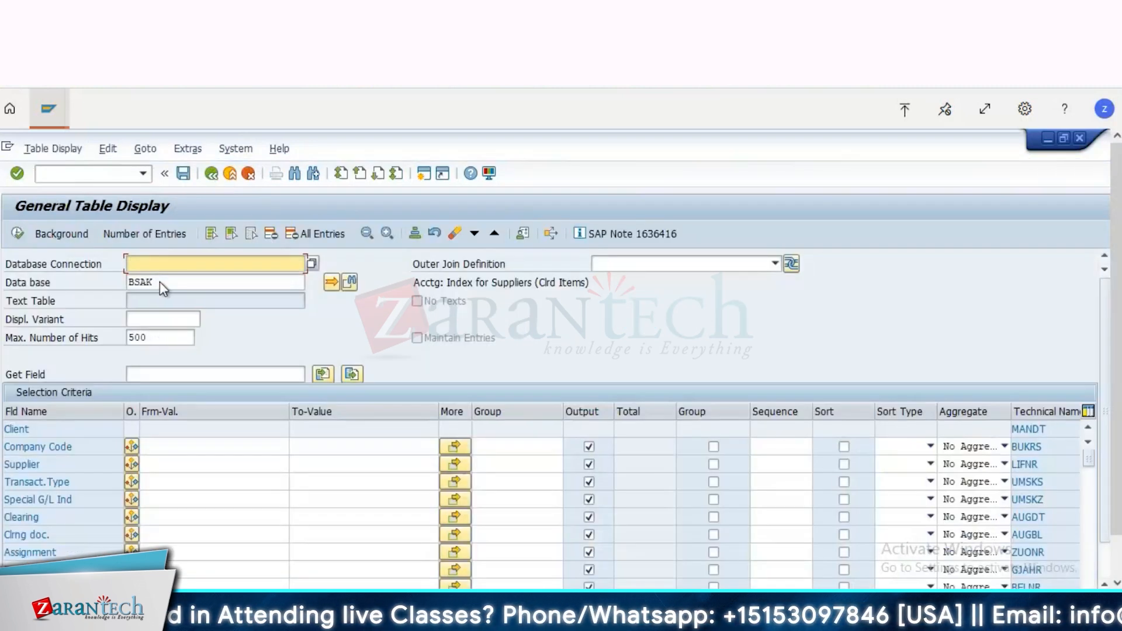
Step: Load the selection criteria of table ACDOCA in the General Table Display
click(159, 282)
key(BackSpace)
key(BackSpace)
key(BackSpace)
key(BackSpace)
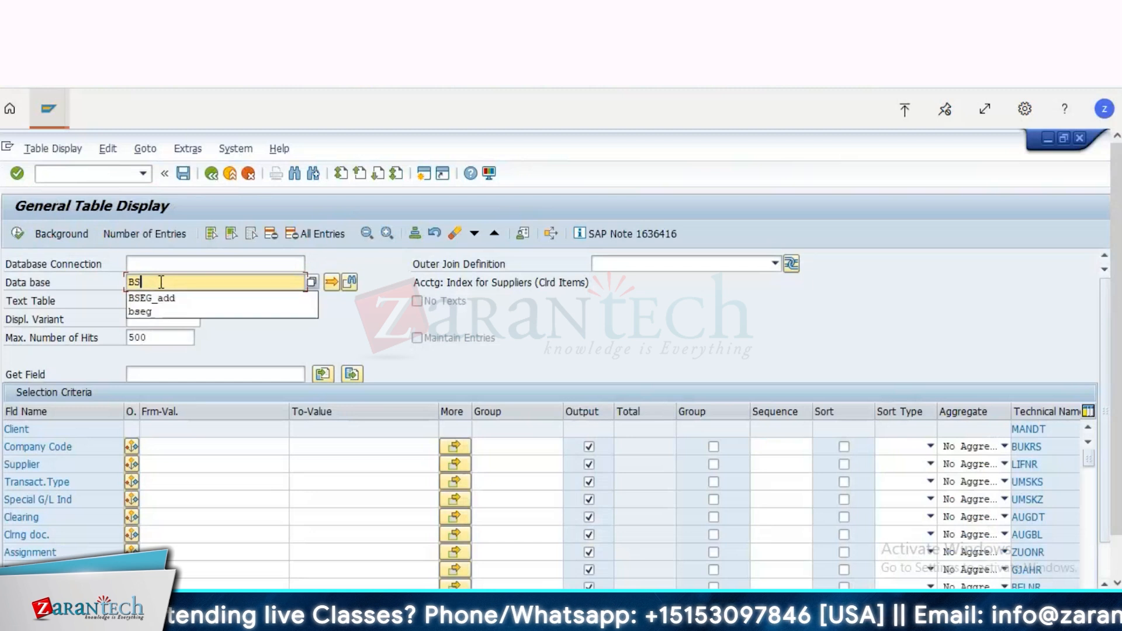
text(acd)
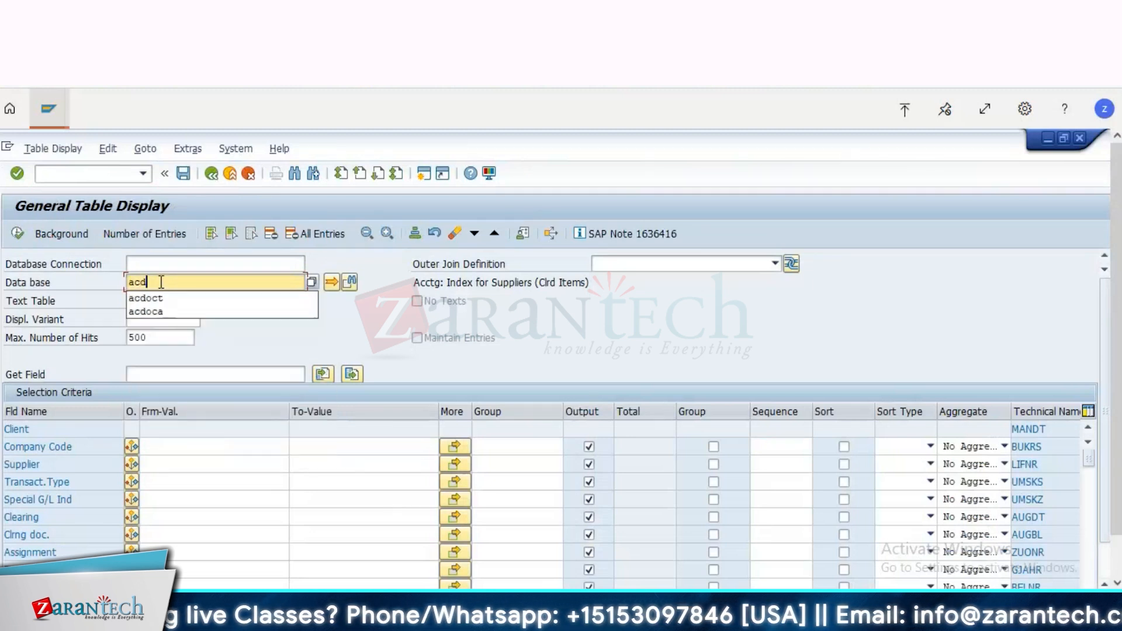
text(oca)
key(Return)
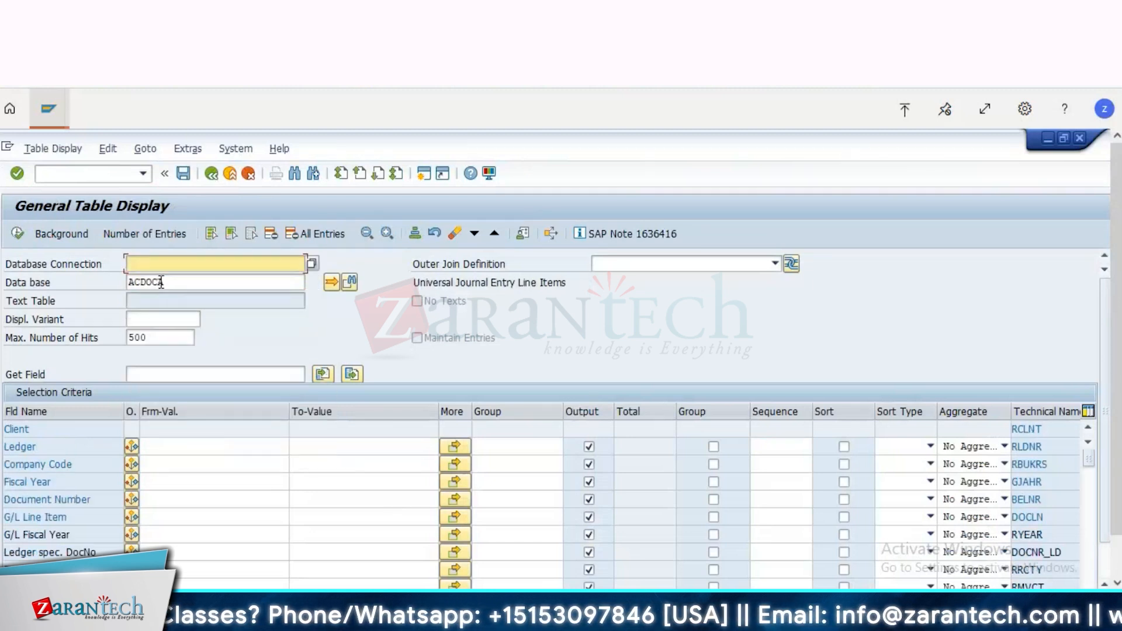
Step: Restrict the ACDOCA selection to ledger 0L and company code T173
click(169, 451)
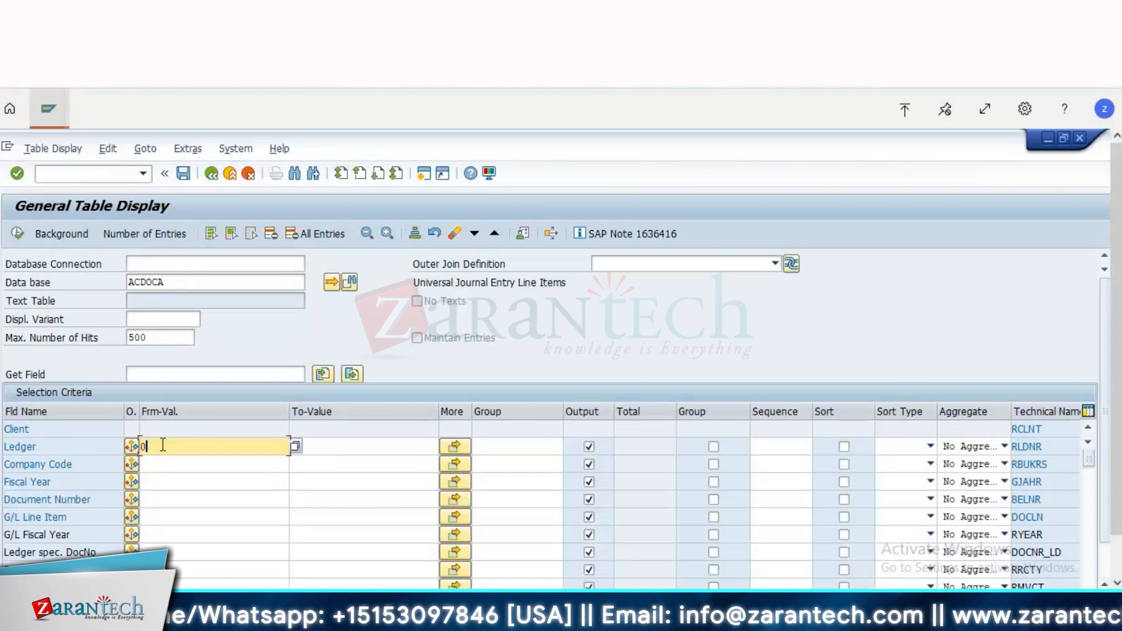
text(0L)
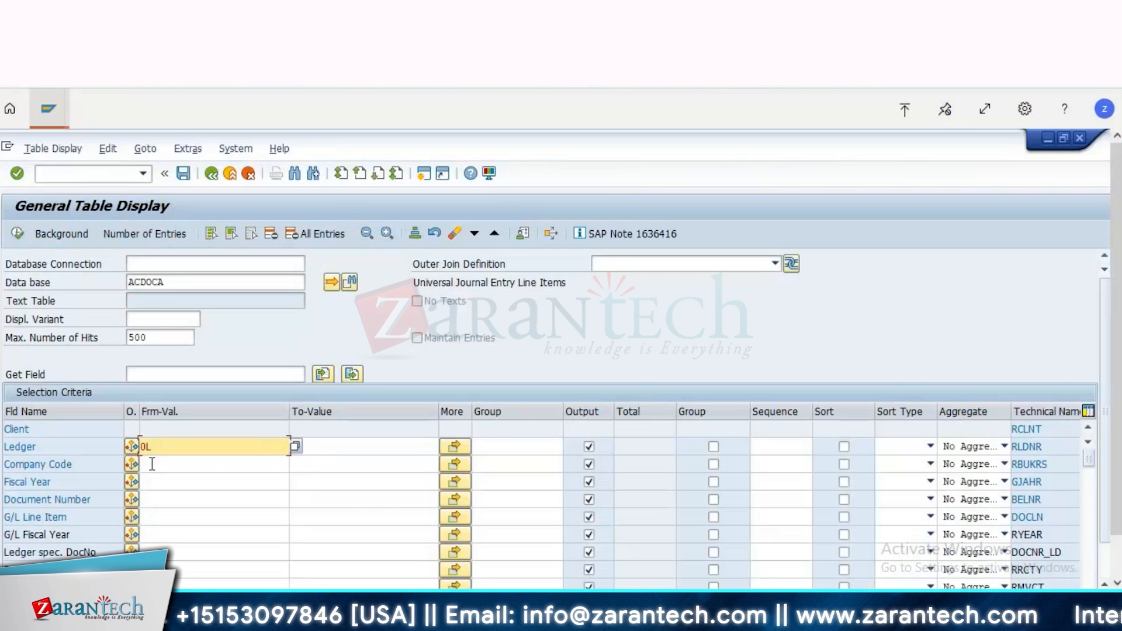
click(152, 464)
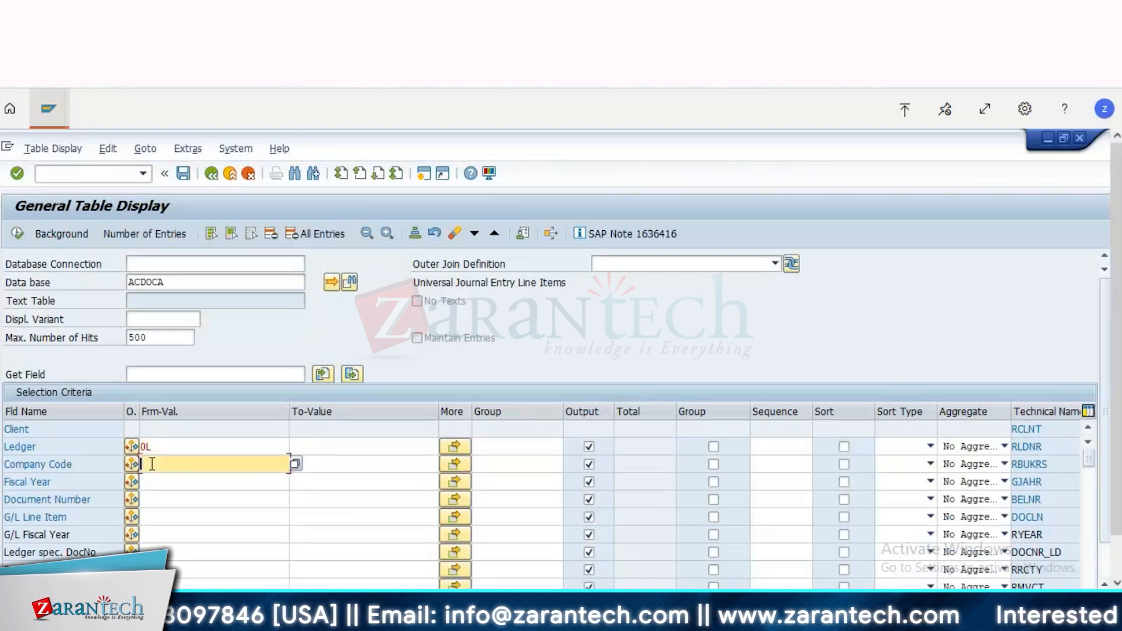
text(t17)
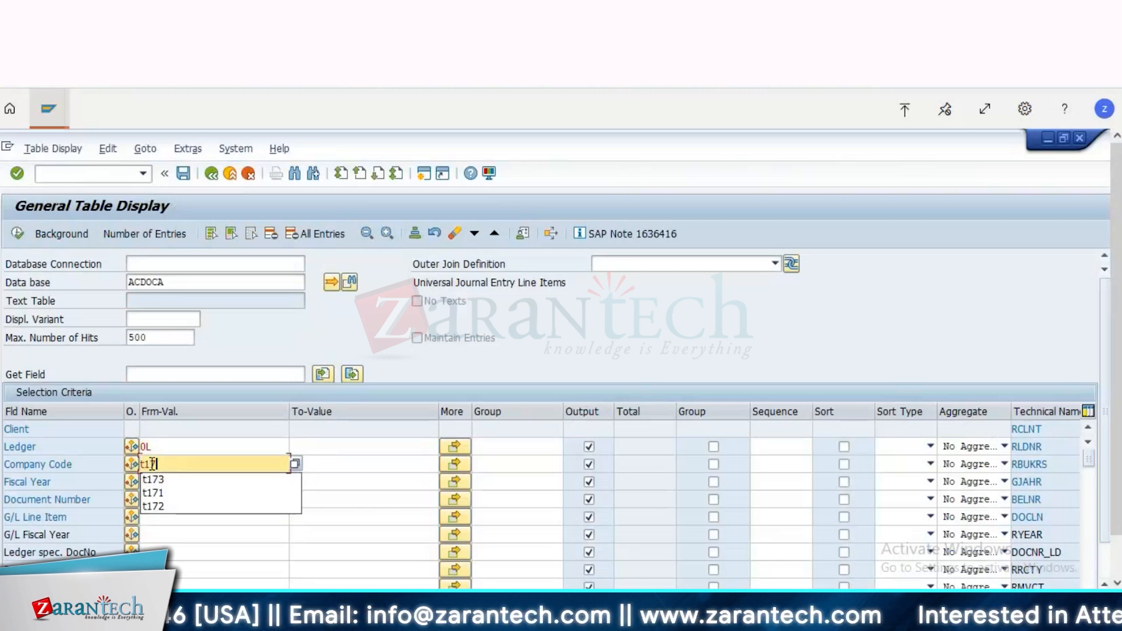
text(3)
click(48, 108)
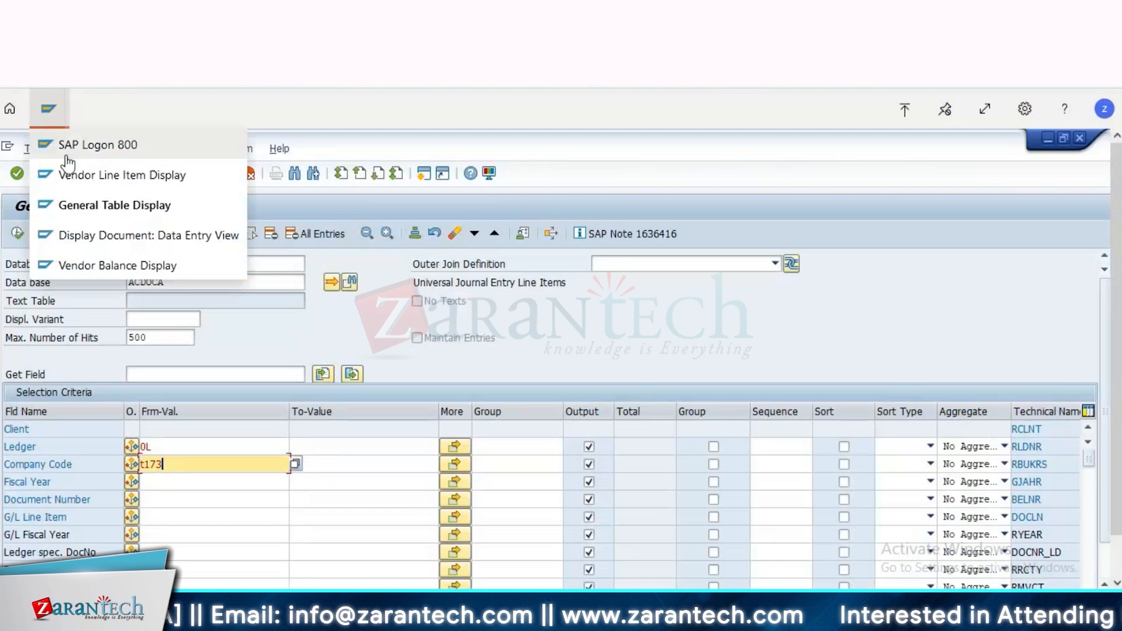
click(103, 176)
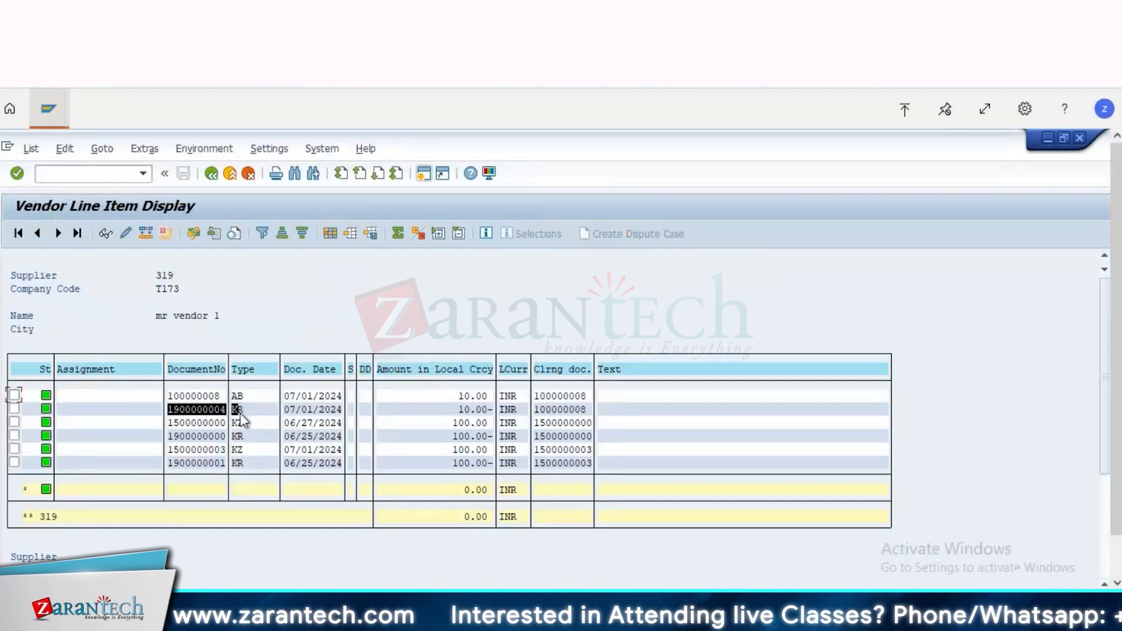
drag(241, 413, 240, 413)
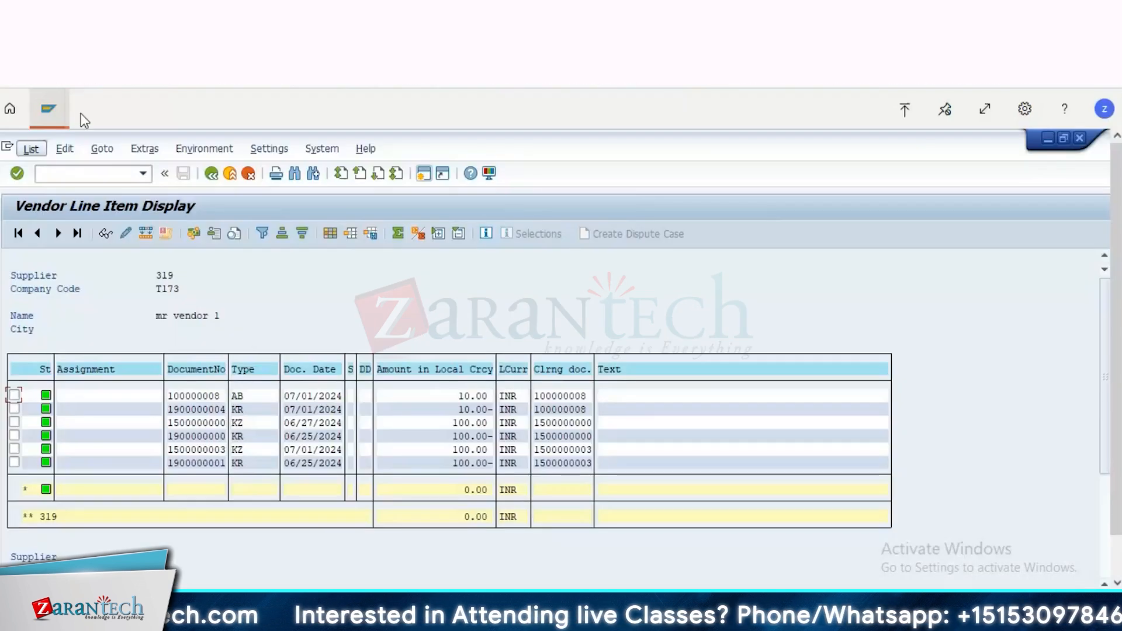
click(56, 110)
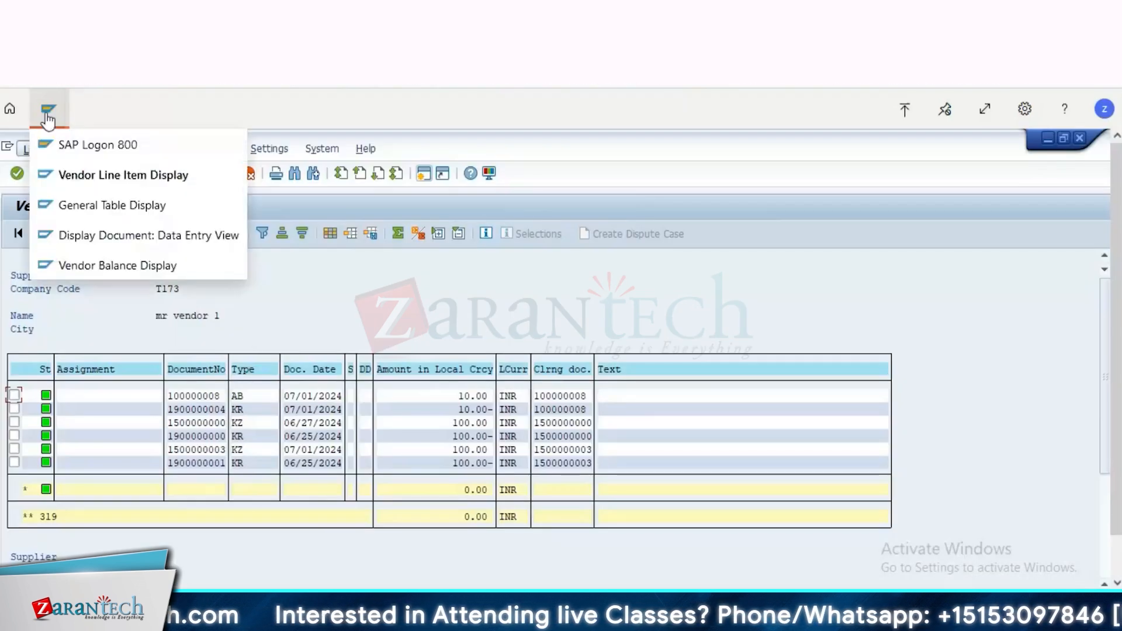
click(146, 240)
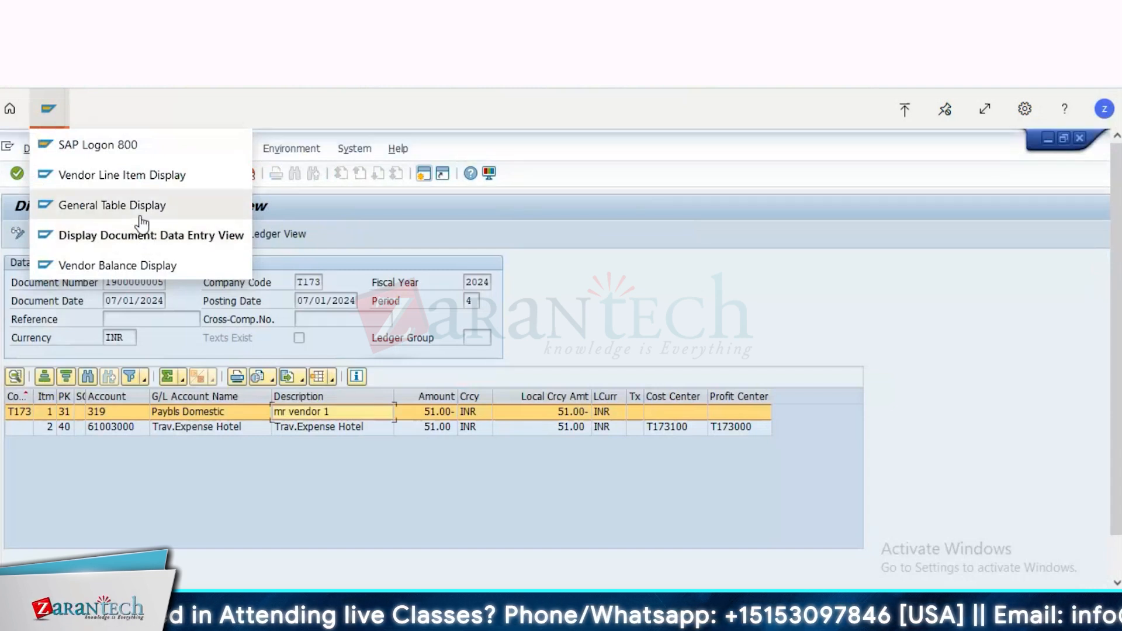
click(138, 214)
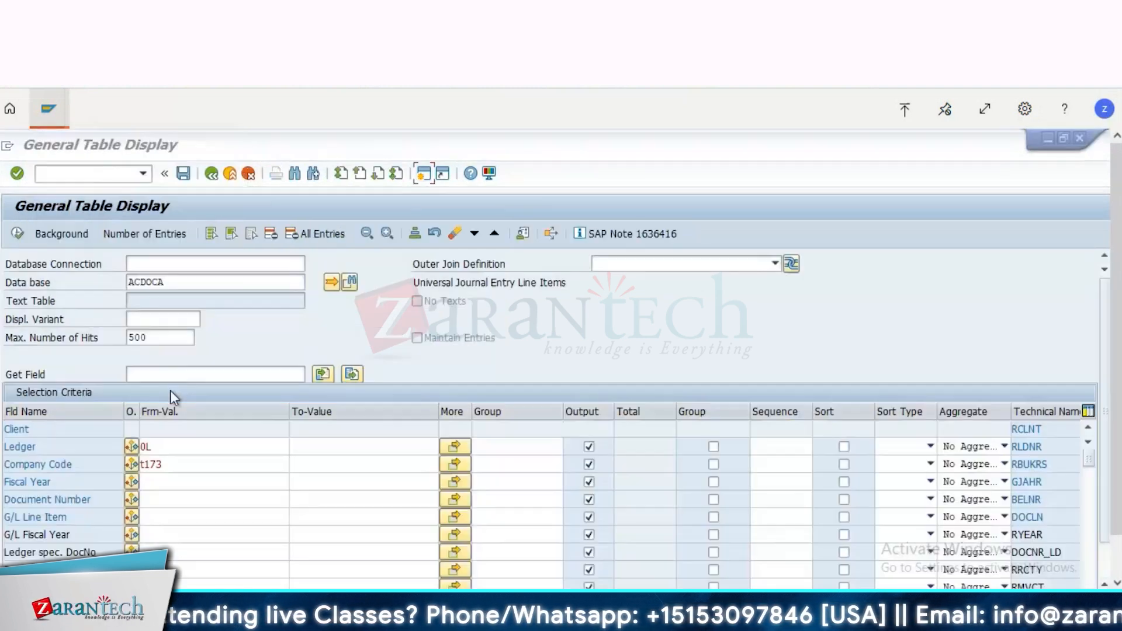
click(169, 464)
click(166, 481)
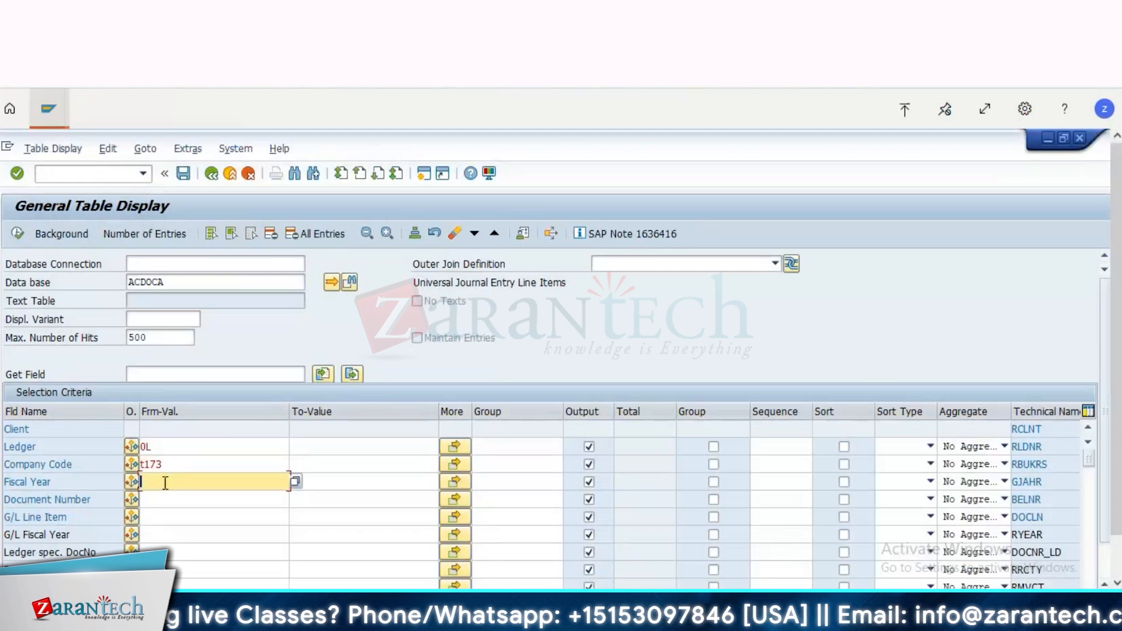
click(164, 500)
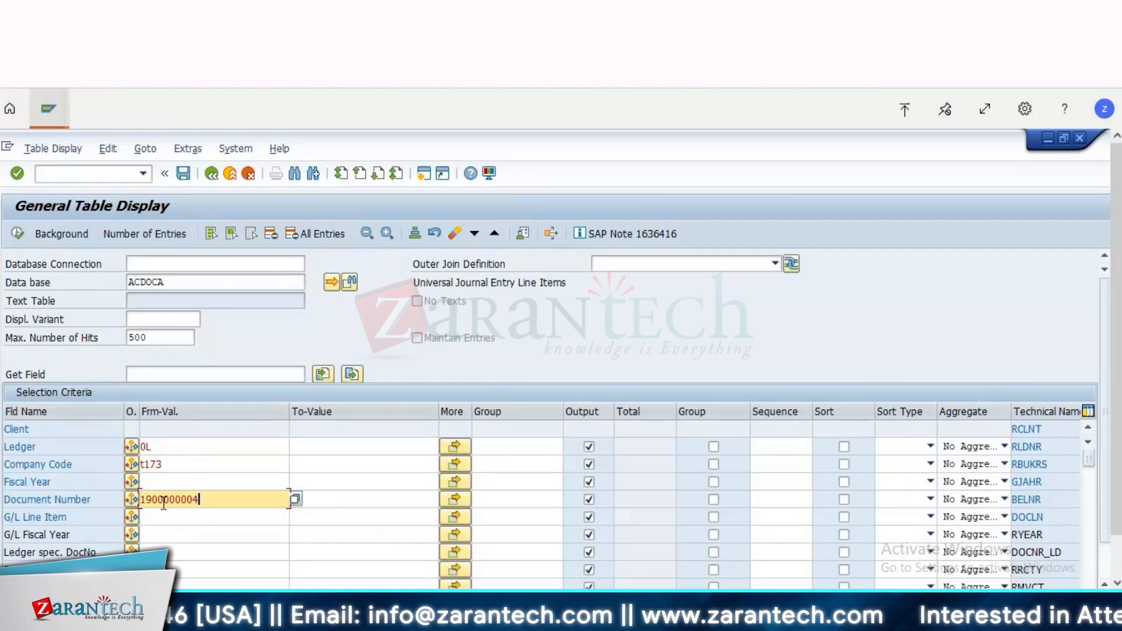
click(17, 234)
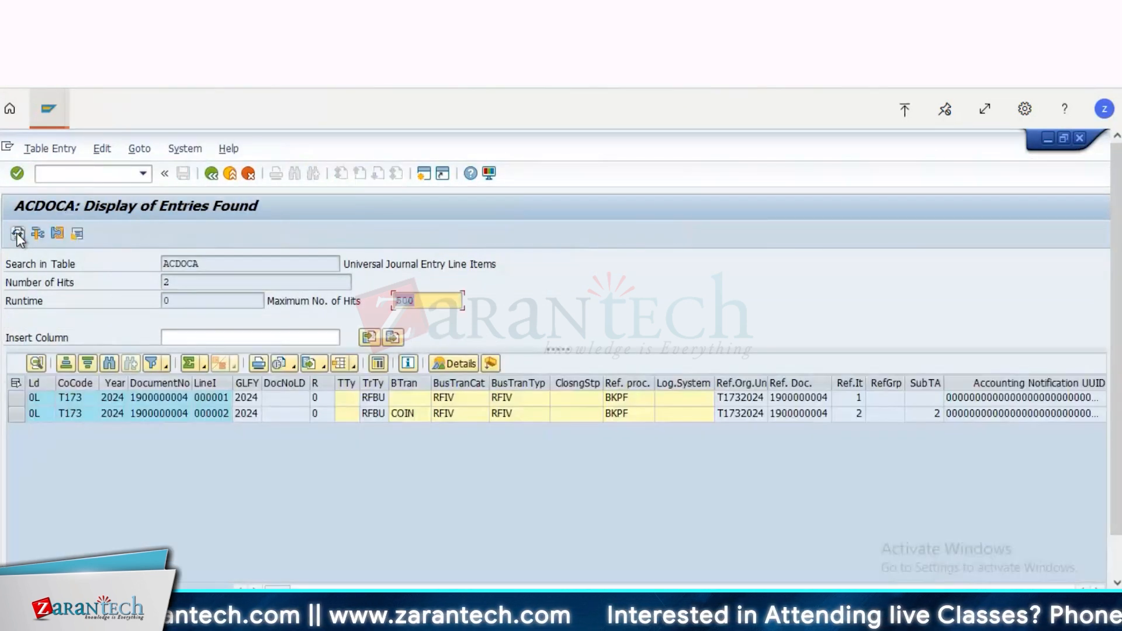
click(157, 398)
key(Right)
key(Right)
key(Right)
key(Right)
key(Right)
key(Right)
key(Right)
key(Right)
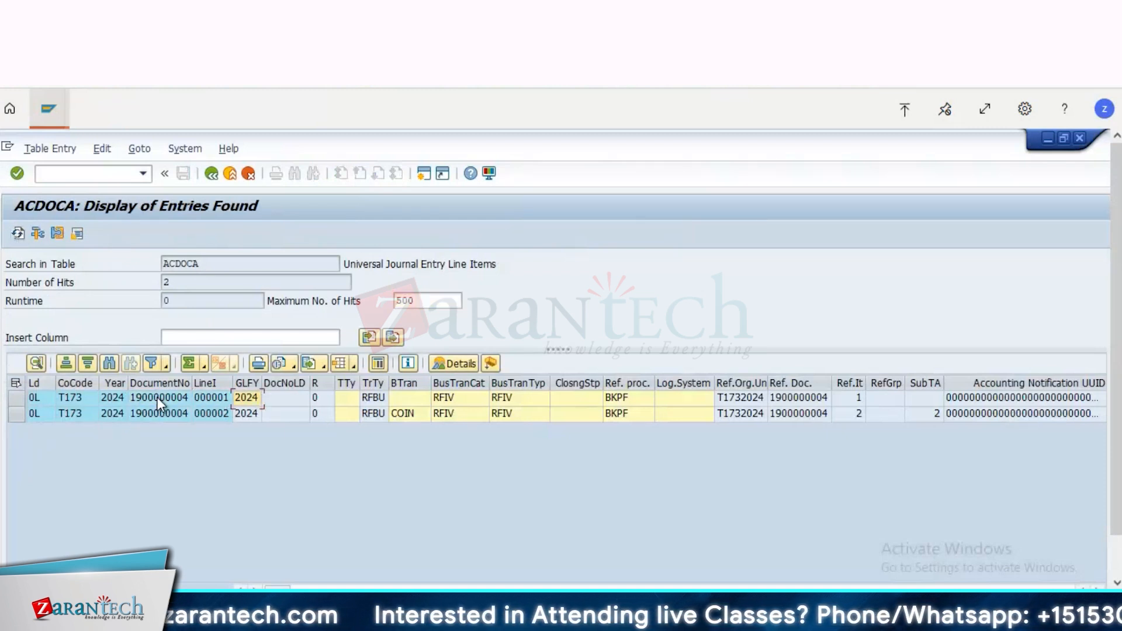
key(Right)
key(Right)
key(Right)
key(Right)
key(Right)
key(Right)
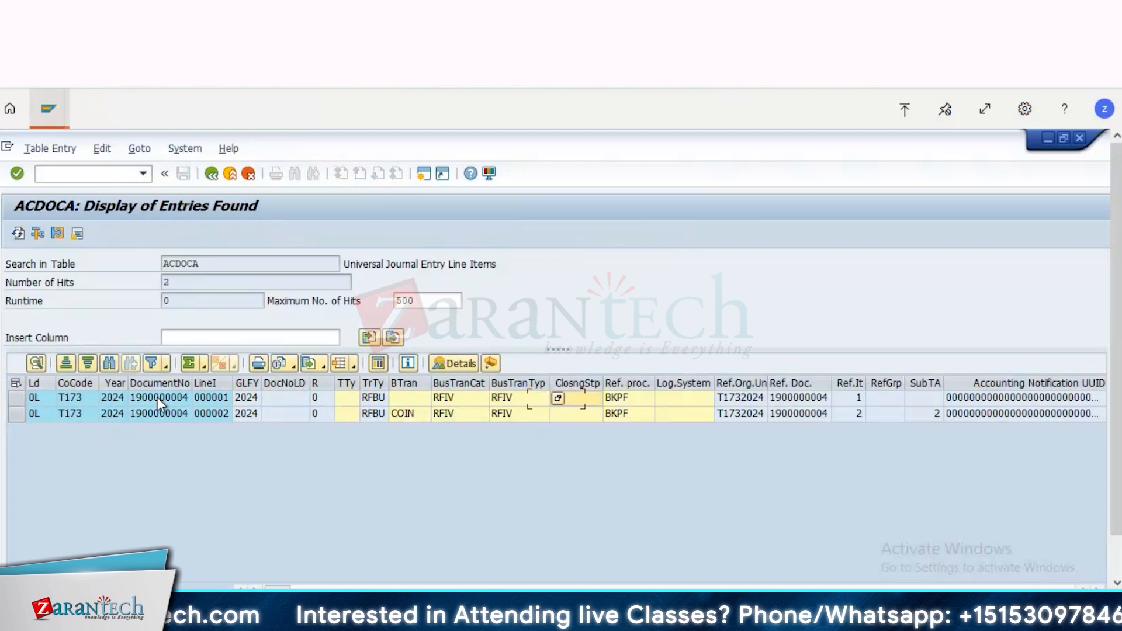
key(Right)
key(Right)
key(Right)
key(Right)
key(Right)
key(Right)
key(Right)
key(Right)
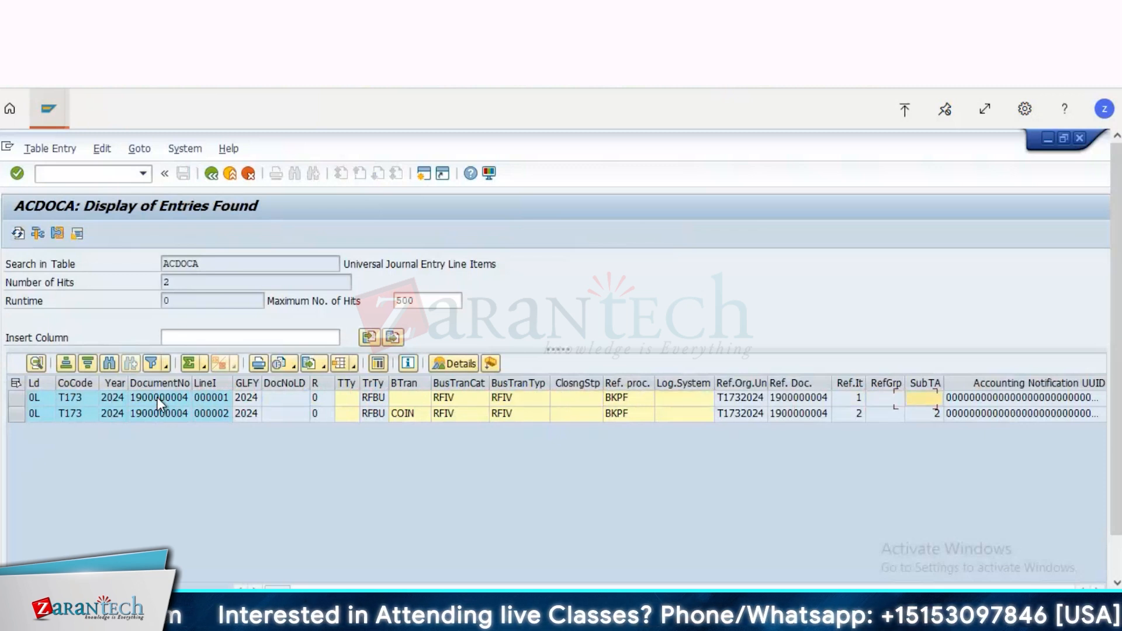
key(Right)
key(Right)
key(Right)
key(Right)
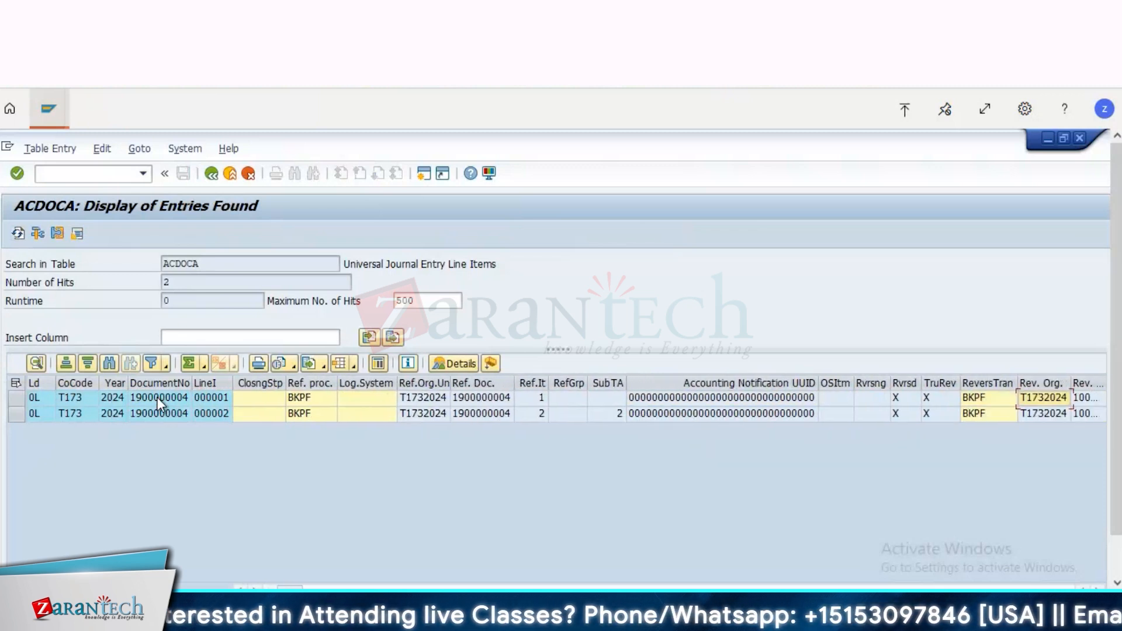
key(Right)
key(Right)
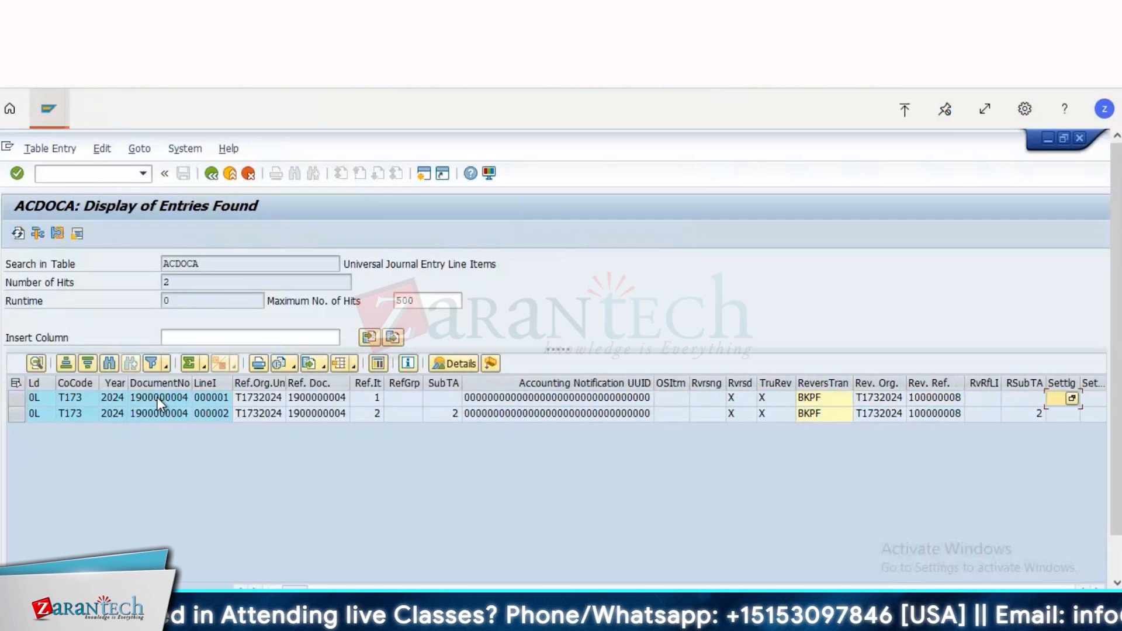
click(157, 398)
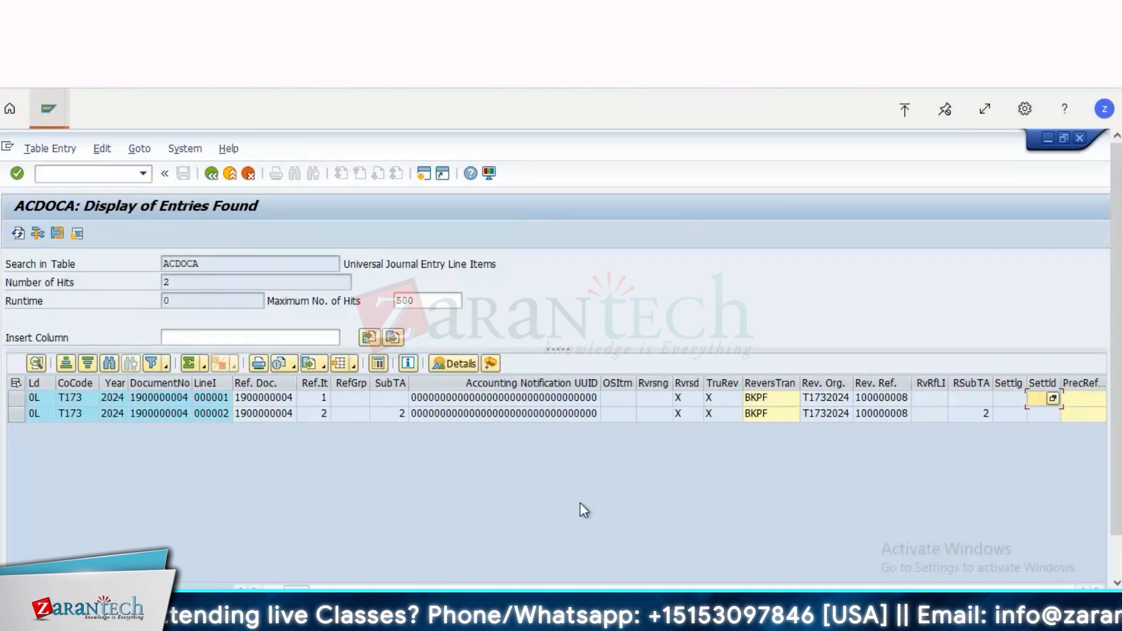
Step: Check the possible values of the item-reversed indicator on the first line item and examine its reversal reference and preceding-document fields
click(690, 399)
click(698, 399)
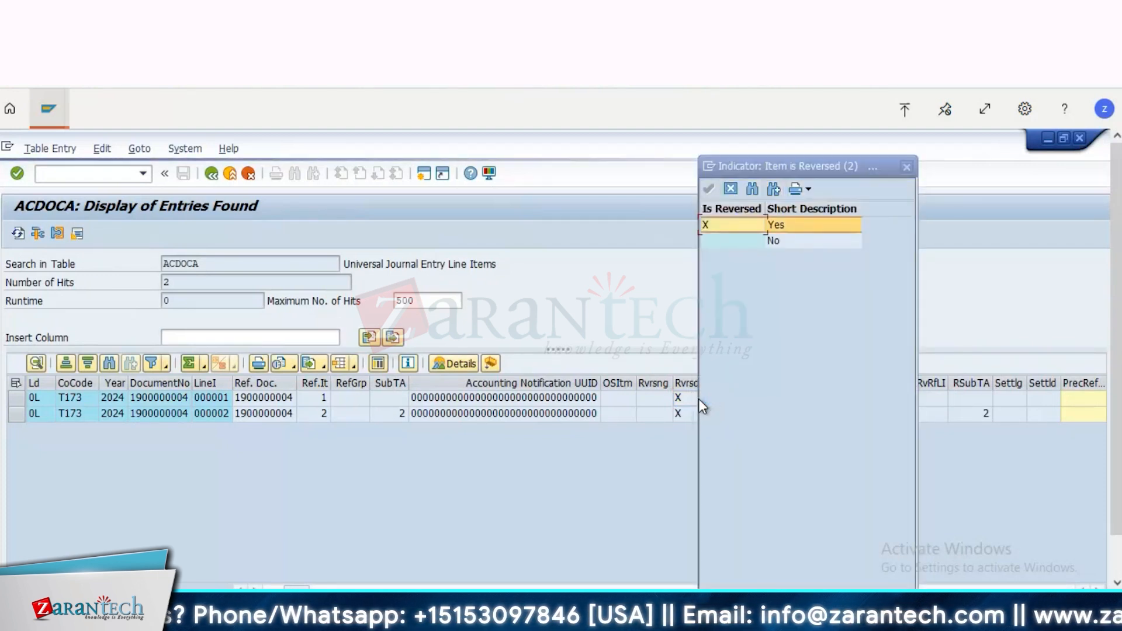
click(907, 167)
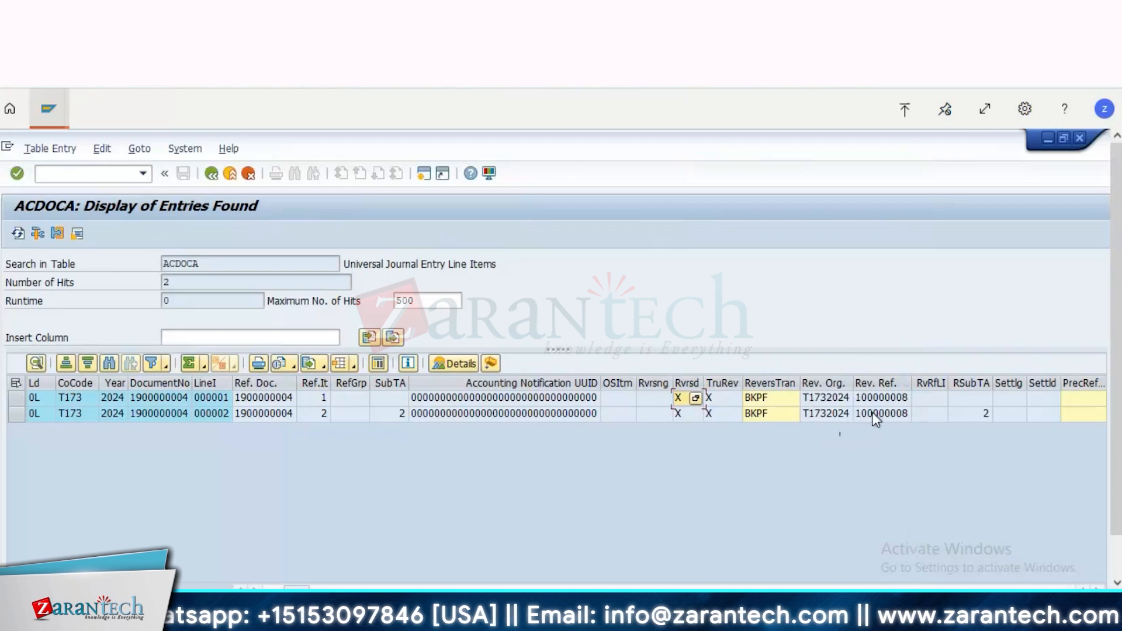
click(885, 401)
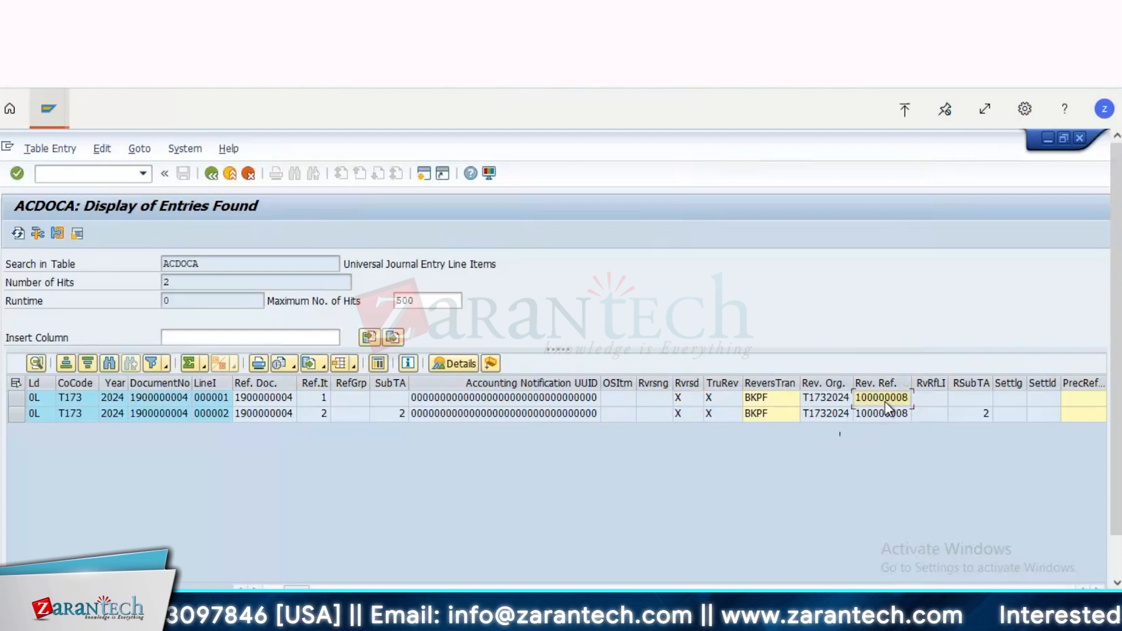
key(Right)
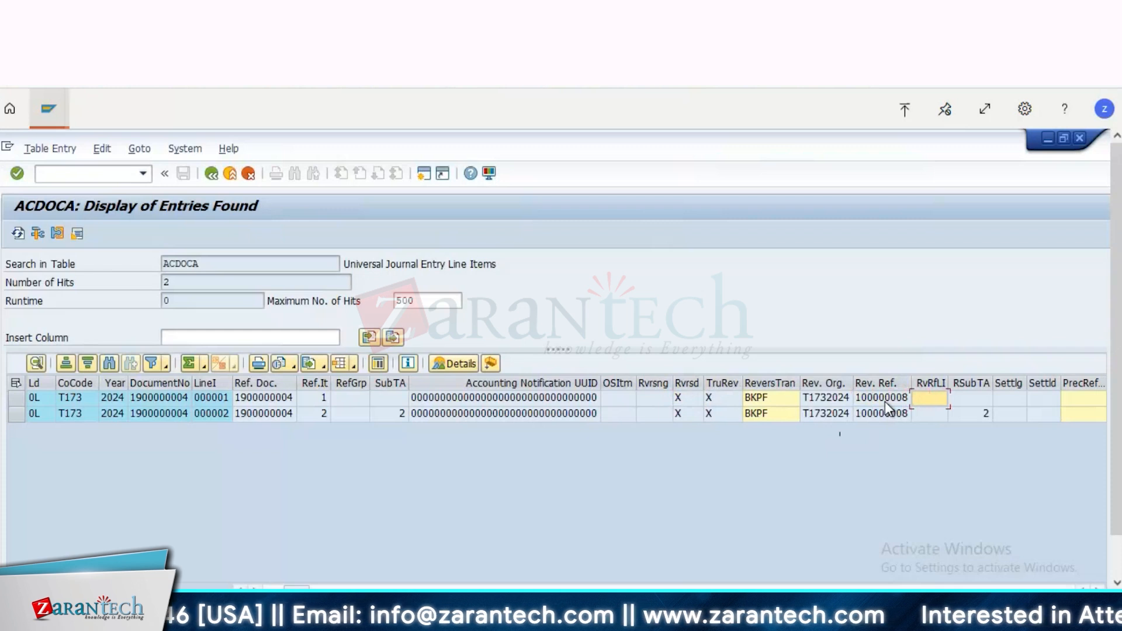
key(Right)
key(Right)
key(Right)
key(Right)
key(Right)
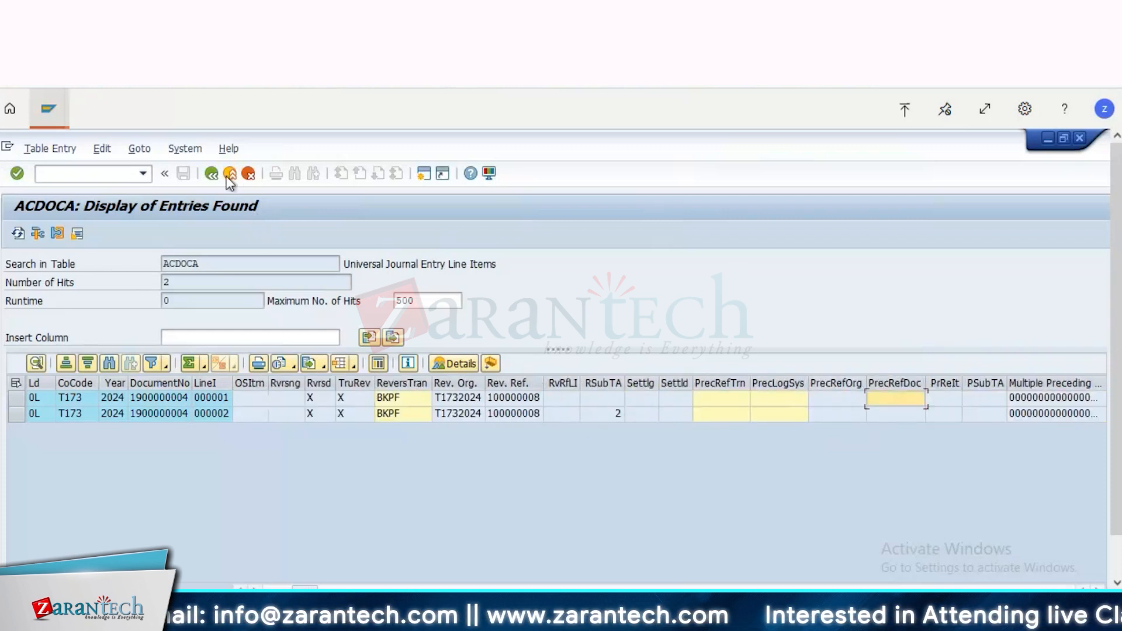
click(210, 173)
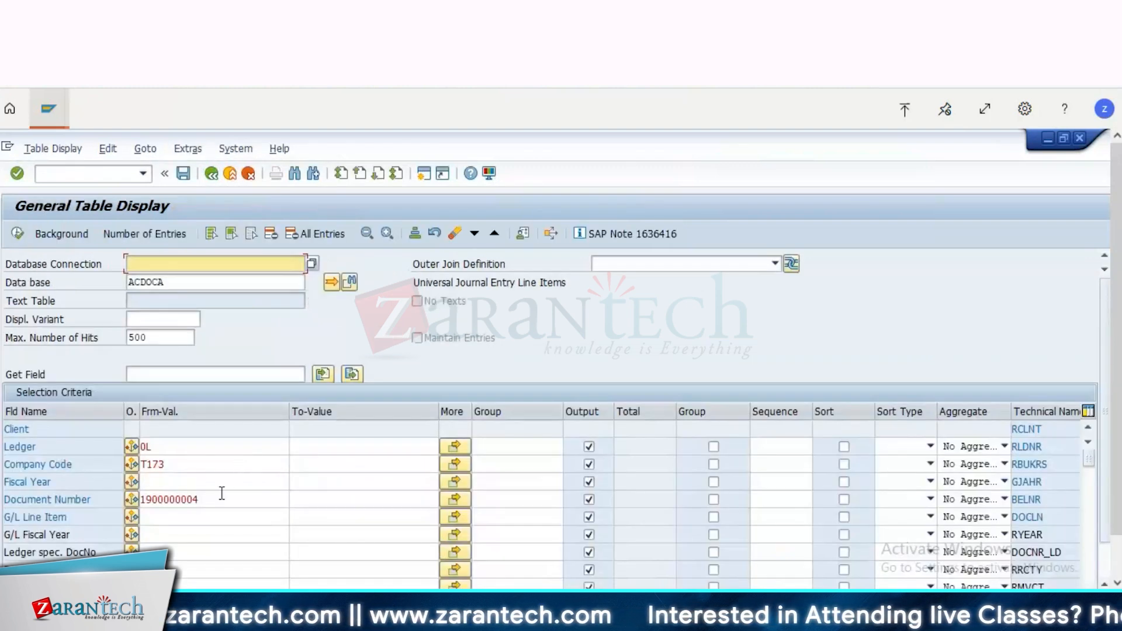
click(221, 497)
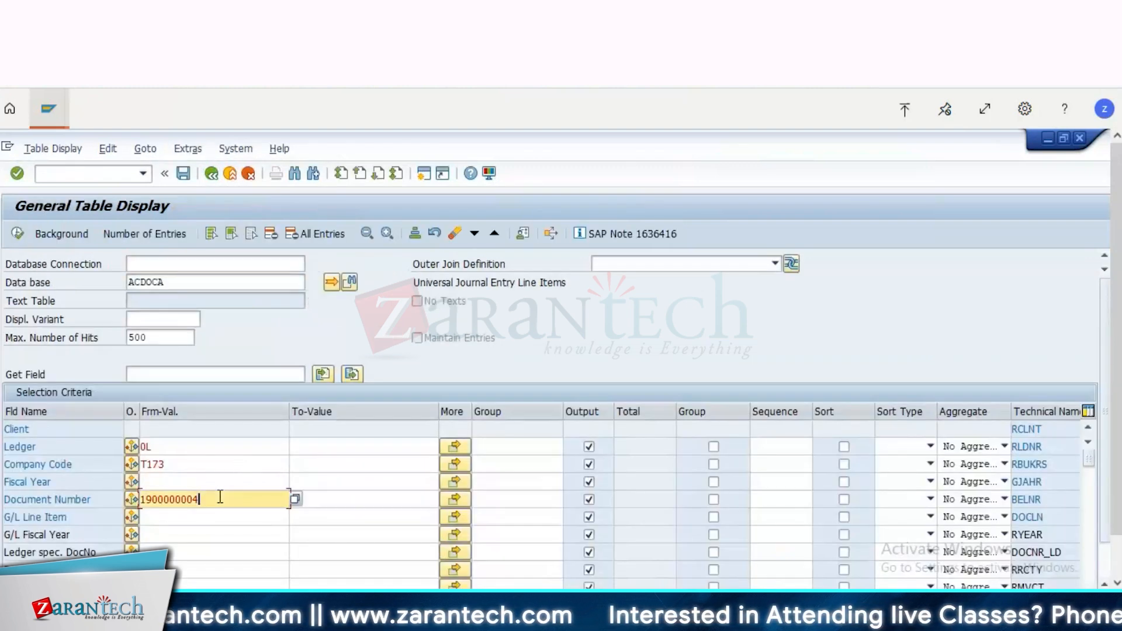
double_click(221, 497)
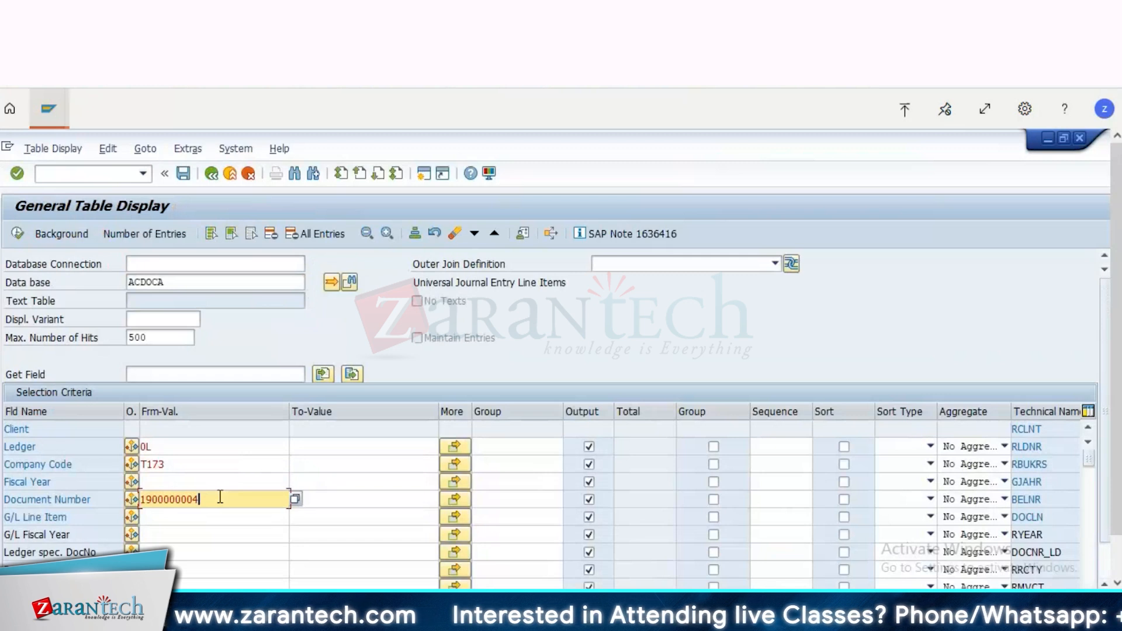
key(BackSpace)
text(1)
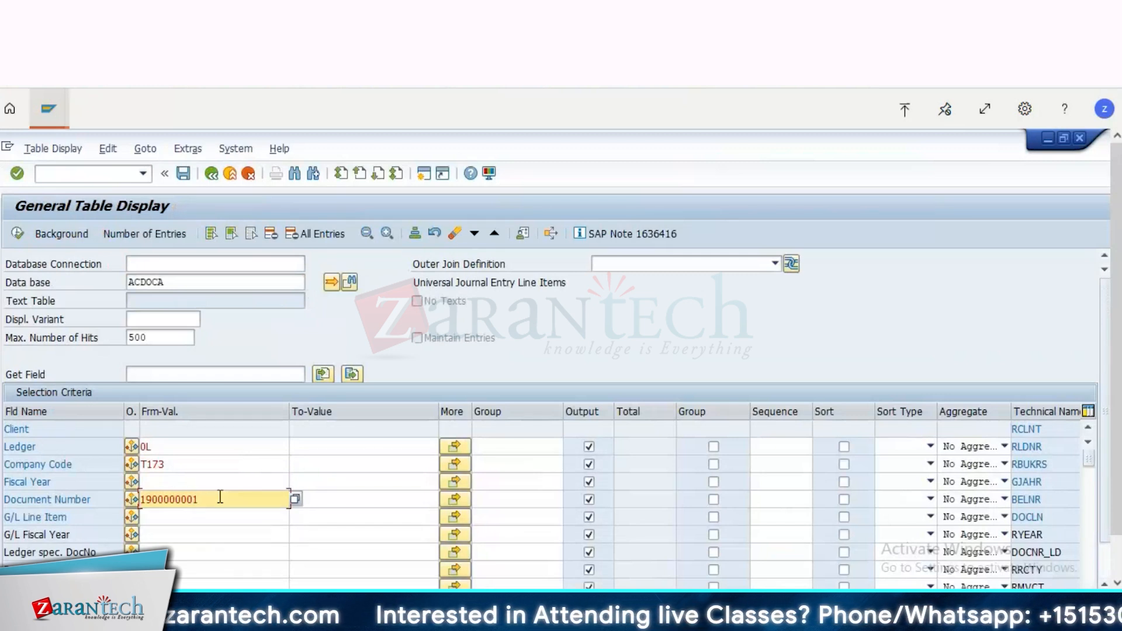
key(Tab)
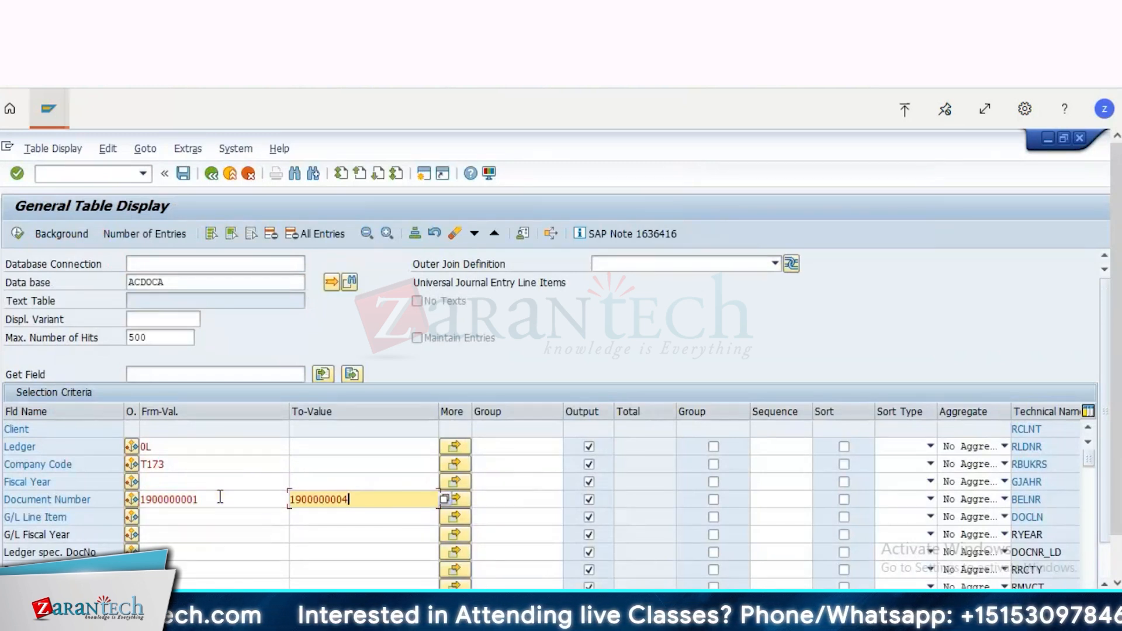
click(17, 235)
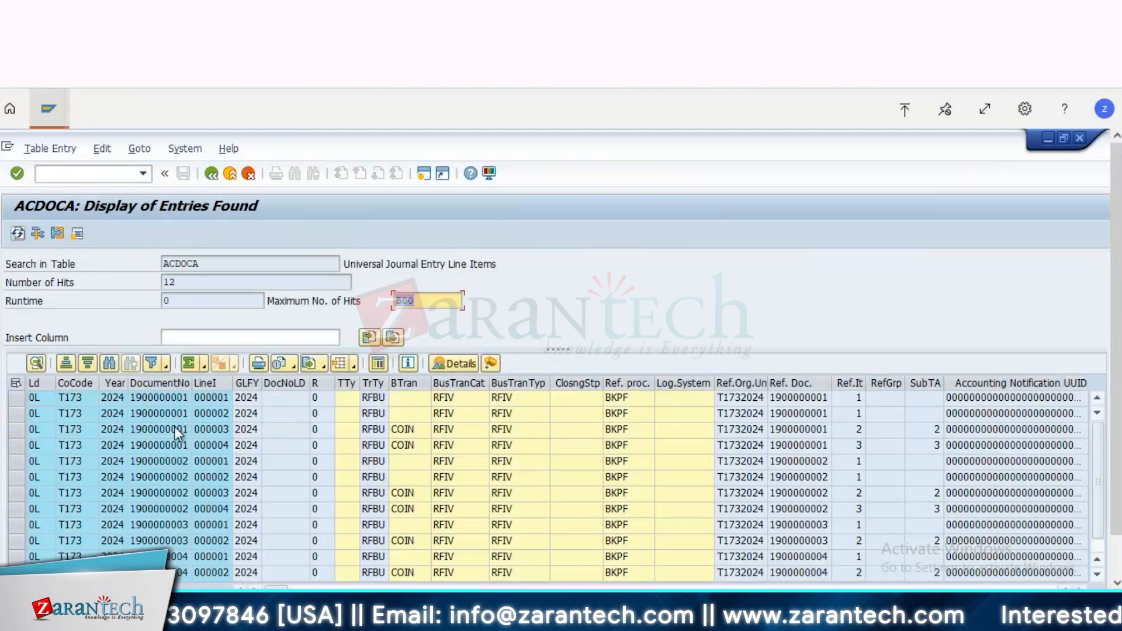
click(168, 399)
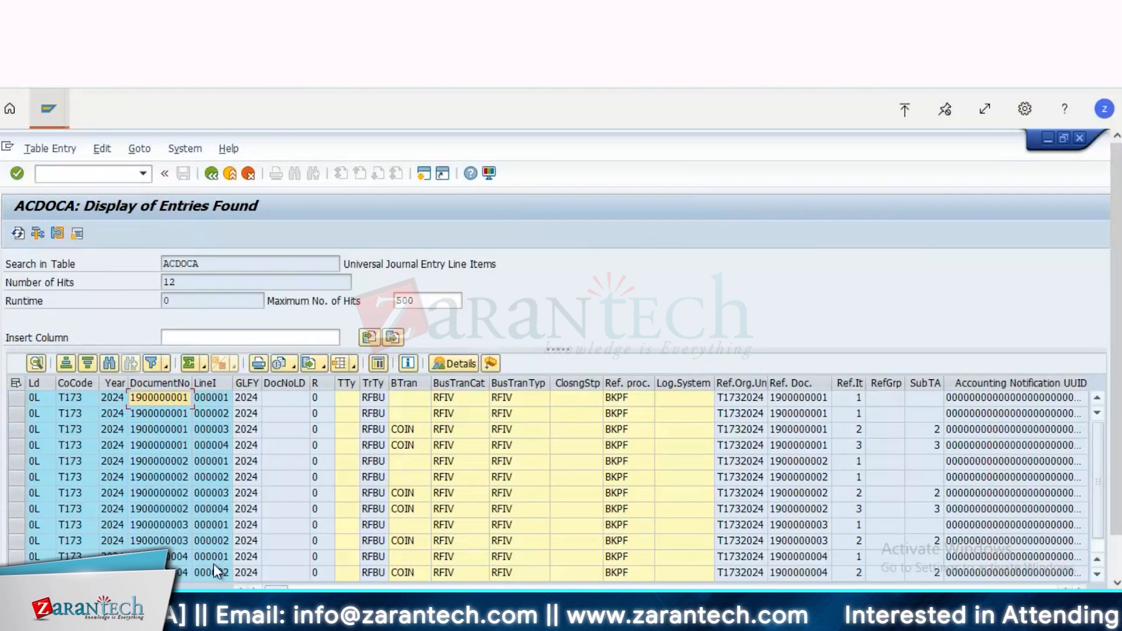
click(183, 558)
key(Right)
key(Right)
key(Right)
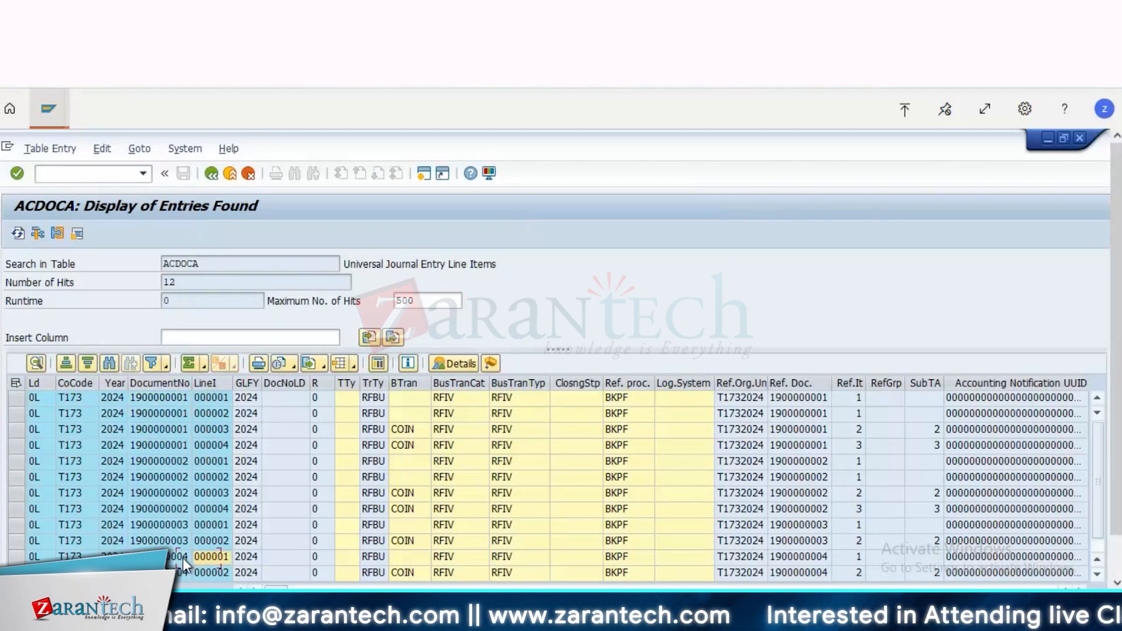
key(Right)
key(Right)
key(Right)
key(Right)
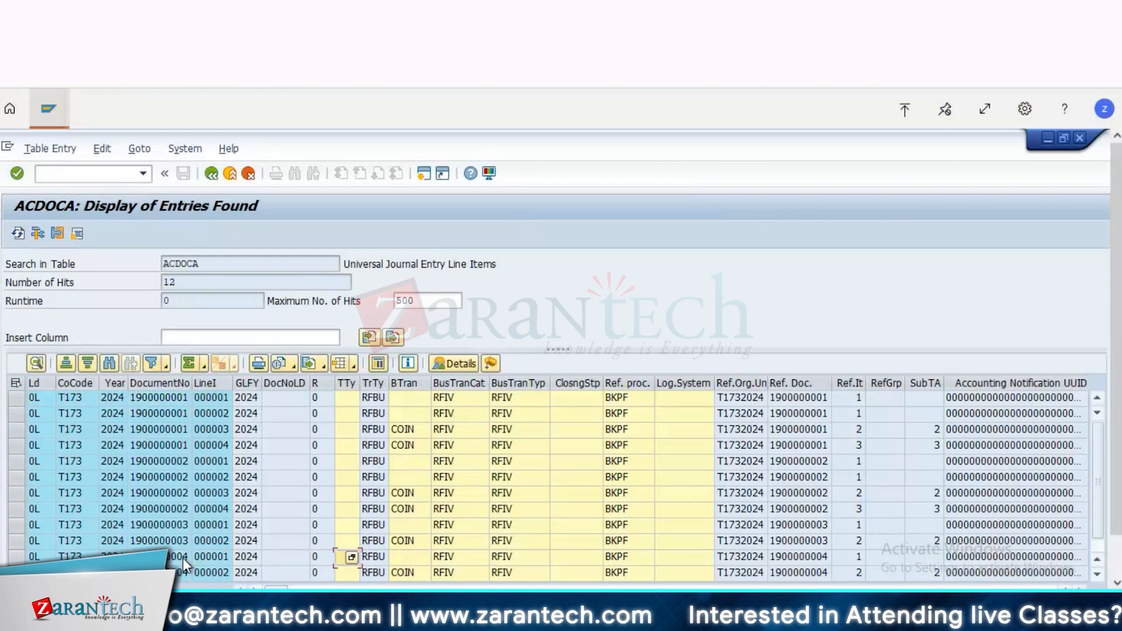
key(Right)
key(Right)
key(Right)
key(Right)
key(Right)
key(Right)
key(Right)
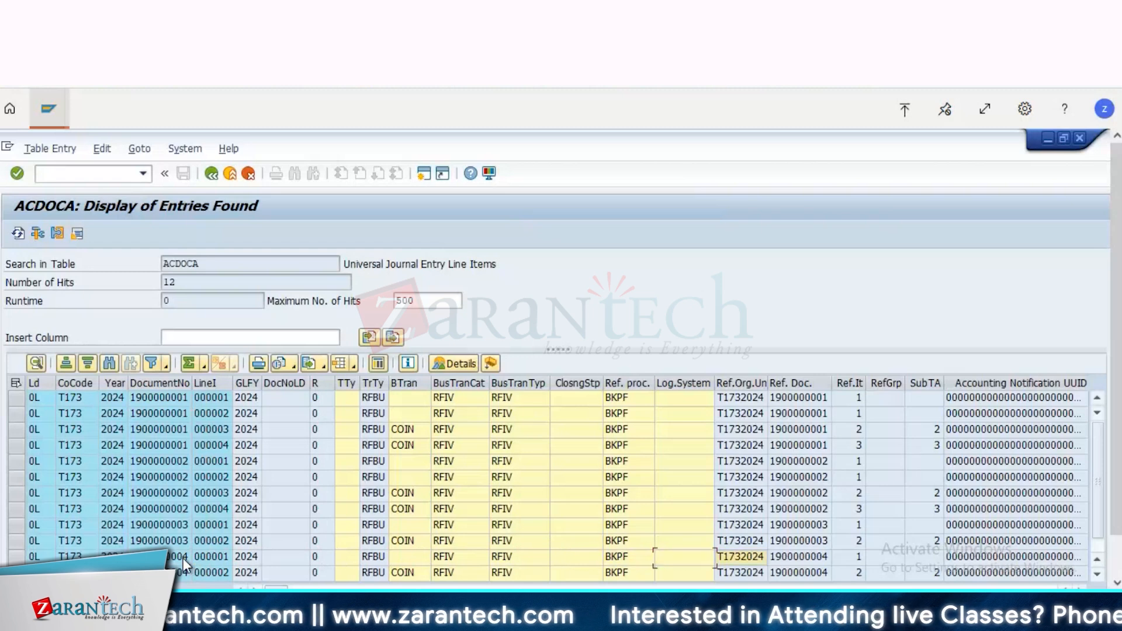
key(Right)
key(Right)
key(Right)
key(Right)
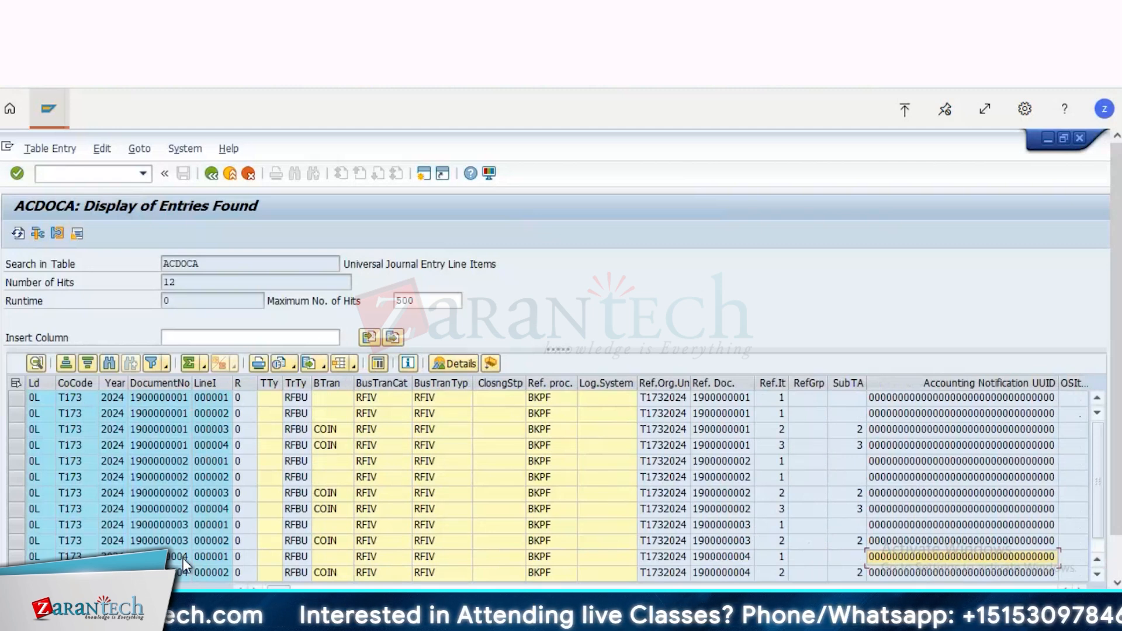
key(Right)
key(Right)
key(Right)
key(Right)
key(Right)
key(Right)
key(Right)
key(Right)
key(Right)
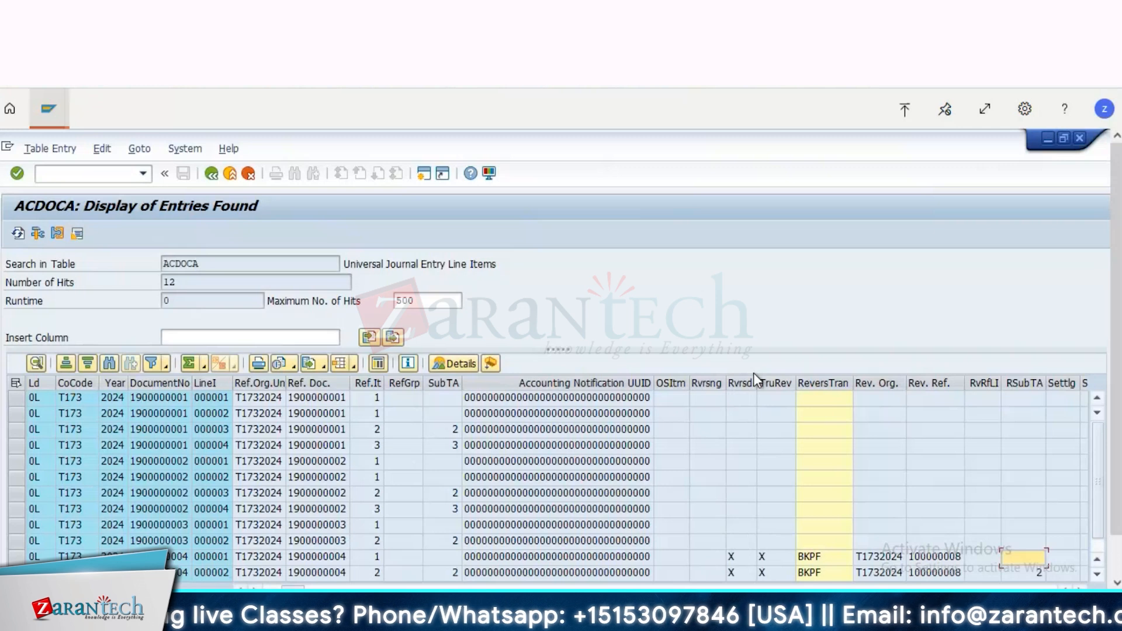
Step: Examine the preceding-document, currency, account, cost center, profit center and amount columns of the listed ACDOCA entries
scroll(753, 373, right, 5)
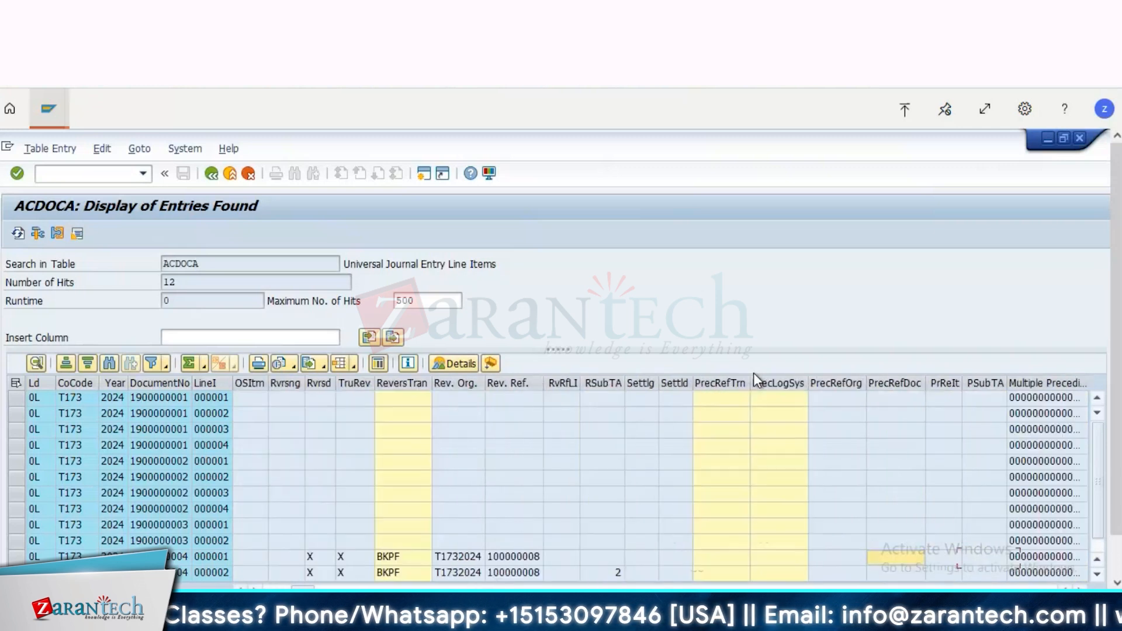
scroll(753, 374, right, 6)
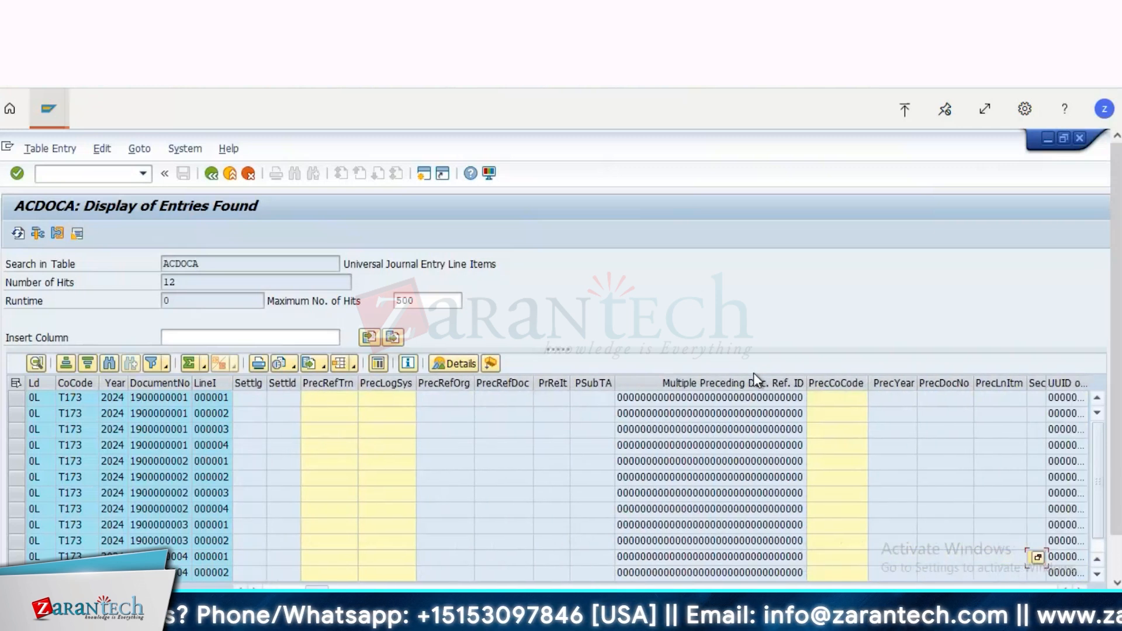
scroll(753, 372, right, 3)
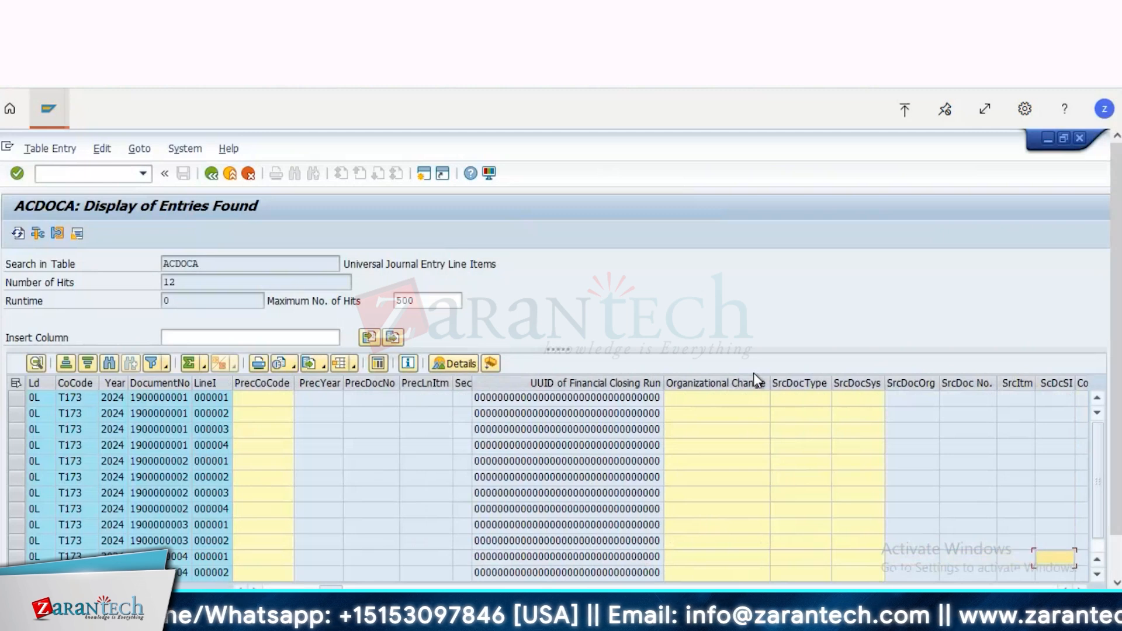
scroll(752, 373, right, 6)
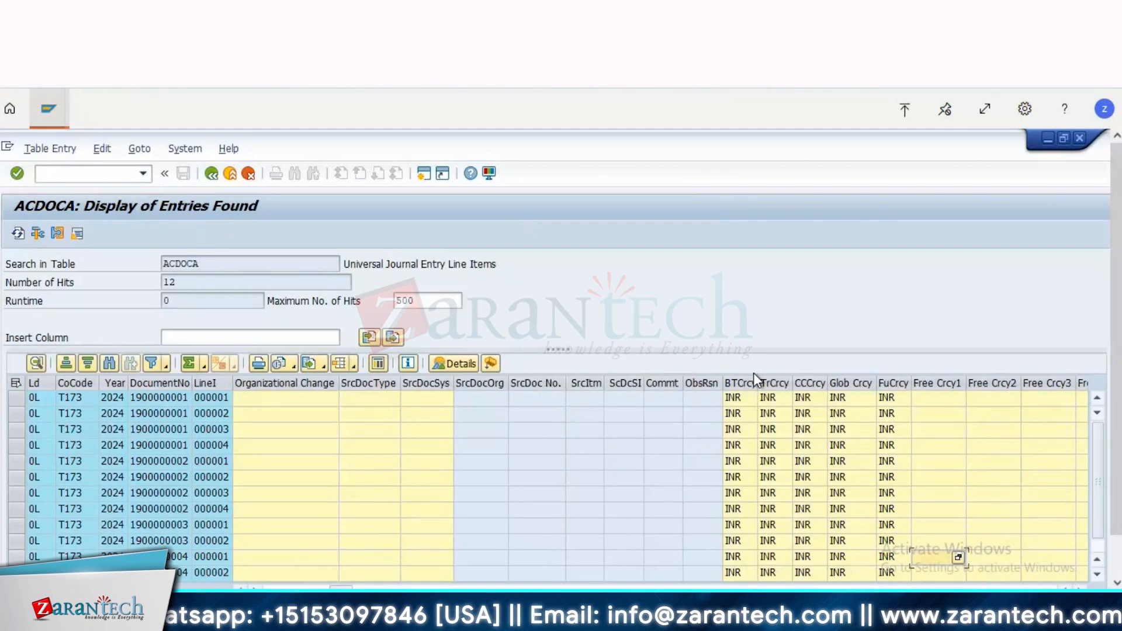
scroll(753, 373, right, 6)
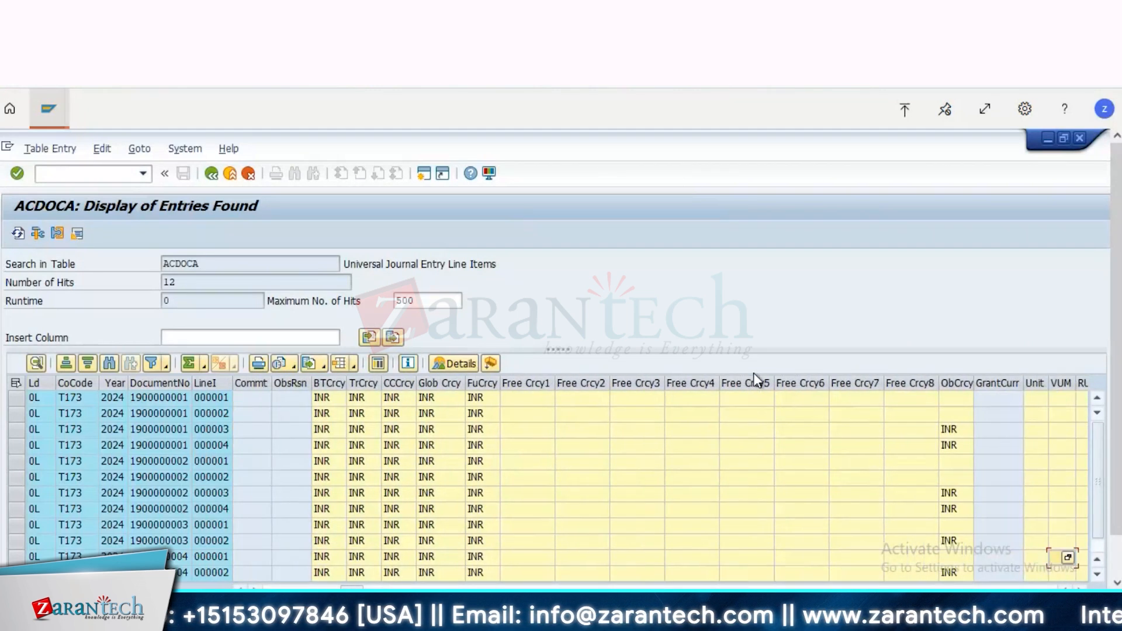
scroll(752, 373, right, 6)
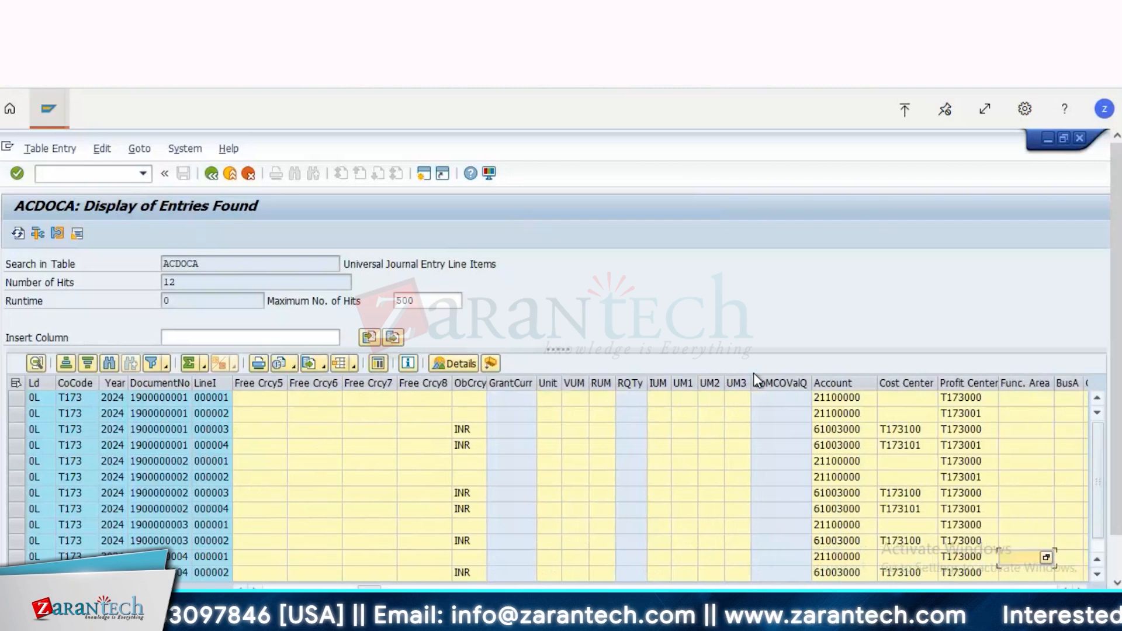
scroll(753, 373, right, 6)
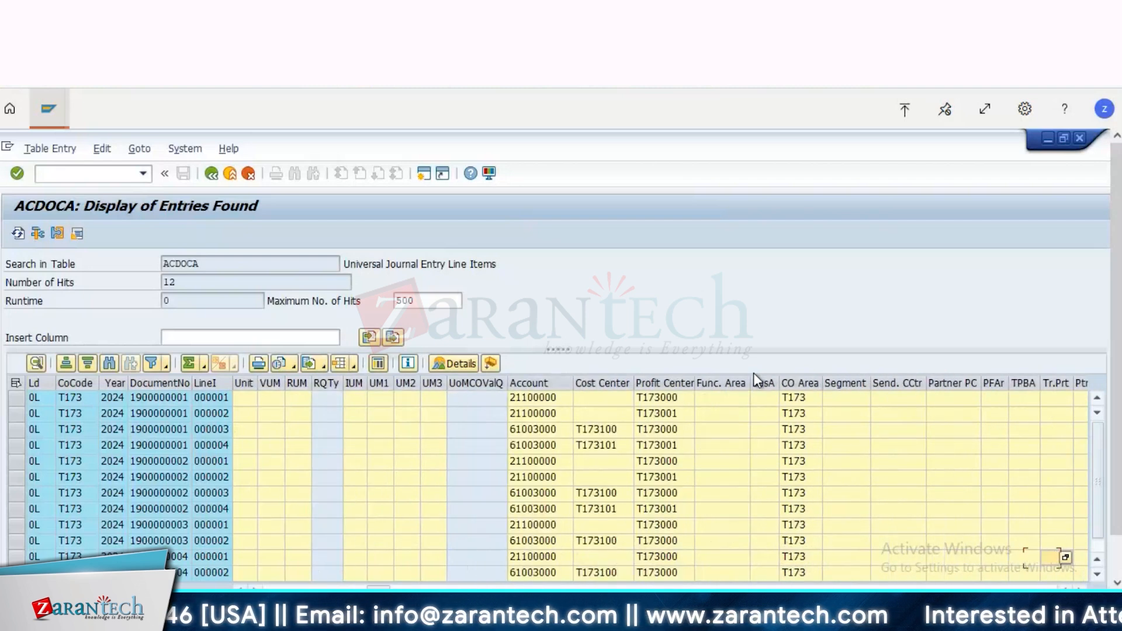
scroll(752, 373, right, 5)
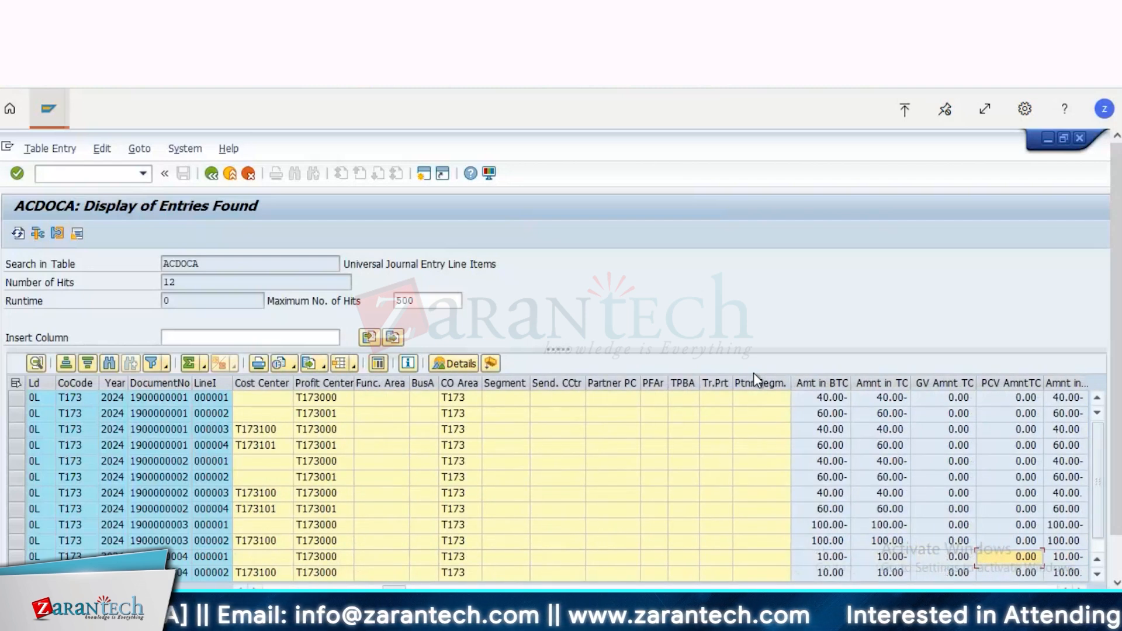
scroll(753, 374, right, 1)
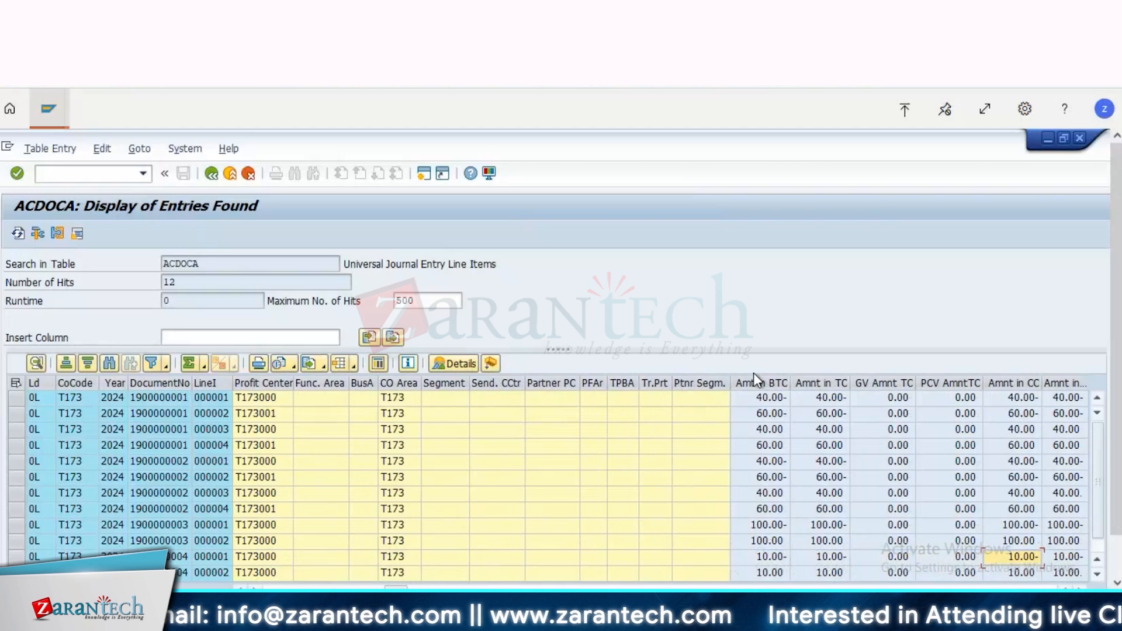
scroll(752, 373, right, 2)
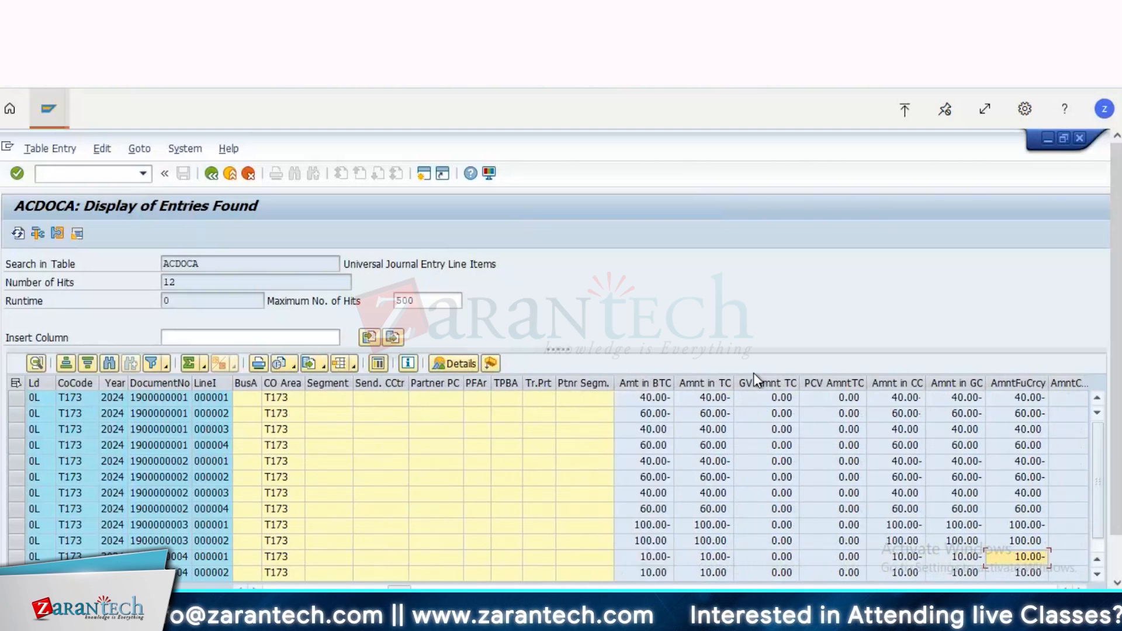
scroll(753, 373, right, 1)
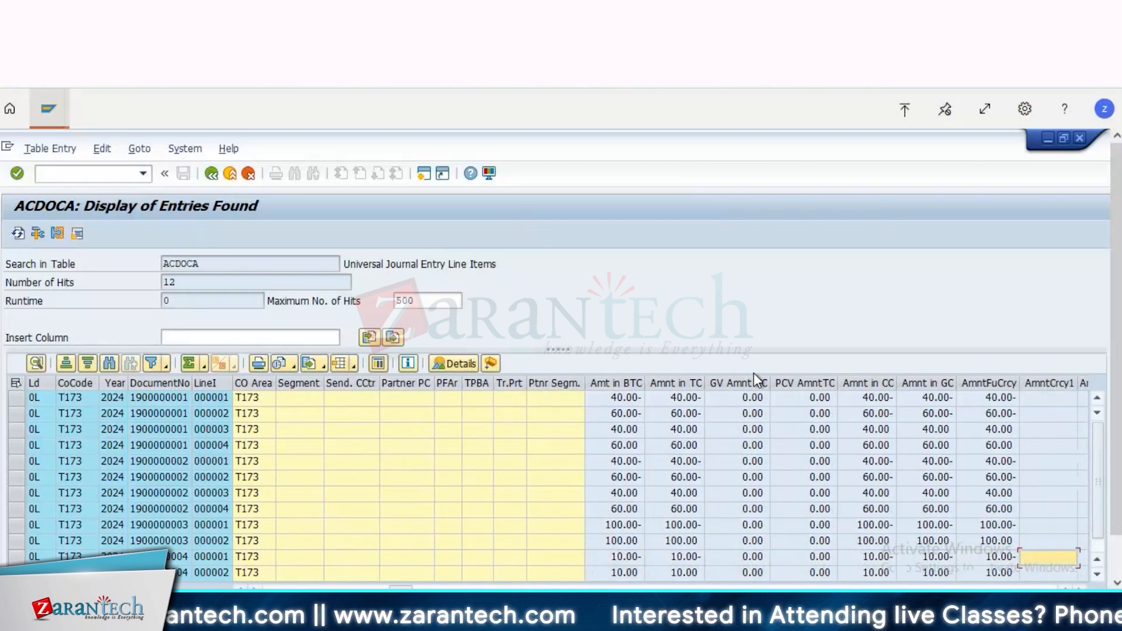
scroll(753, 373, right, 10)
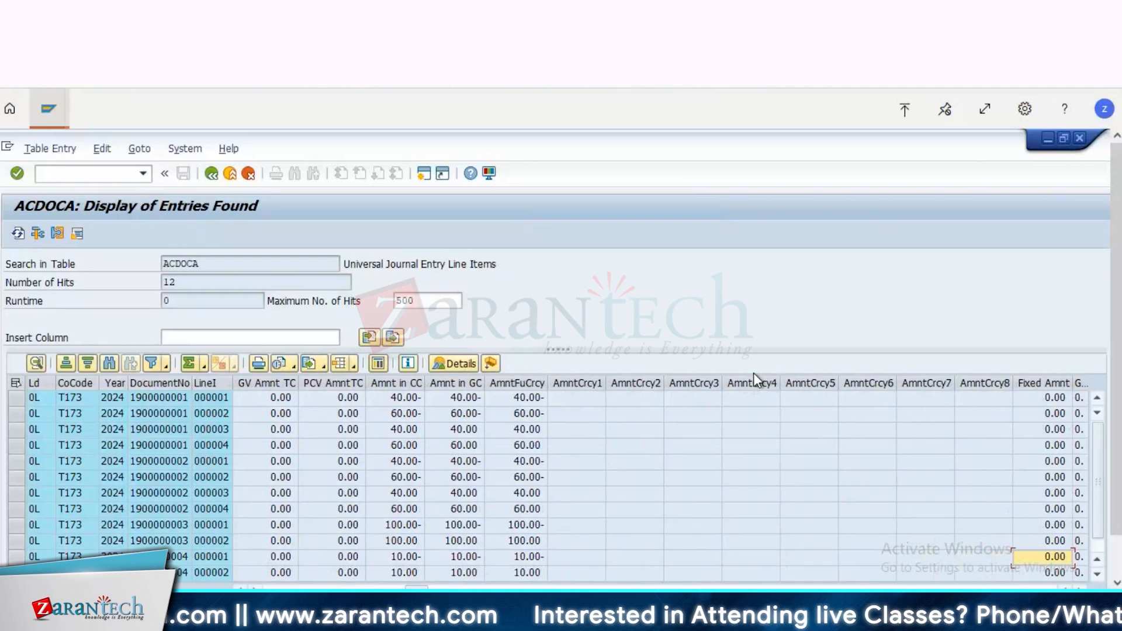
Step: Examine the amount, price variance, alternative value, quantity and inventory value columns of the listed ACDOCA entries
scroll(753, 373, right, 20)
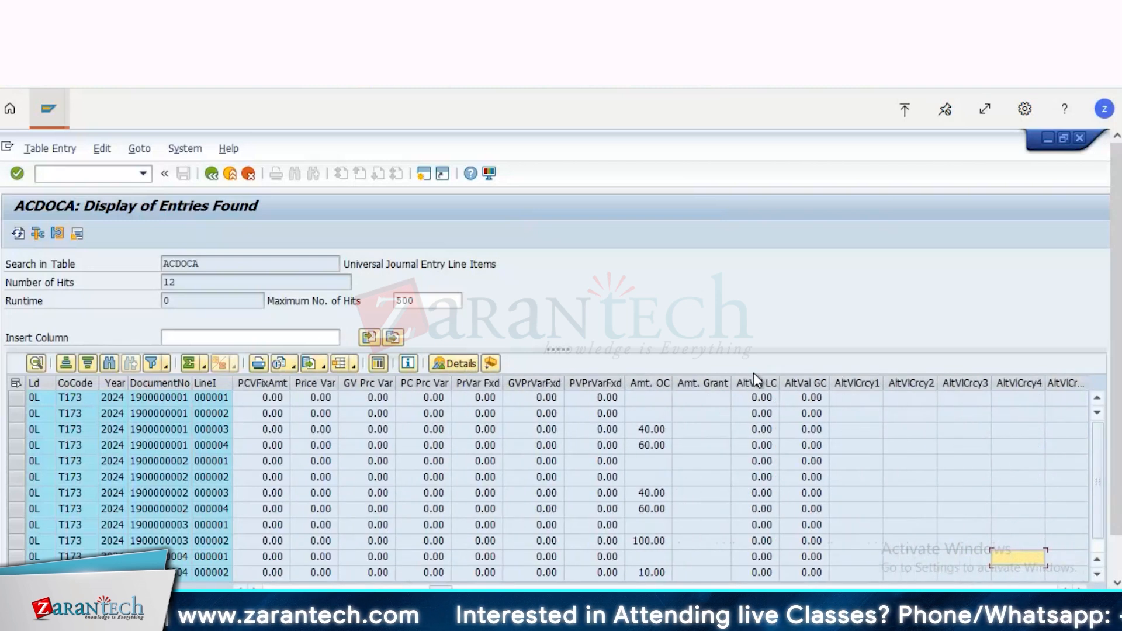
scroll(753, 373, right, 5)
scroll(753, 373, right, 5)
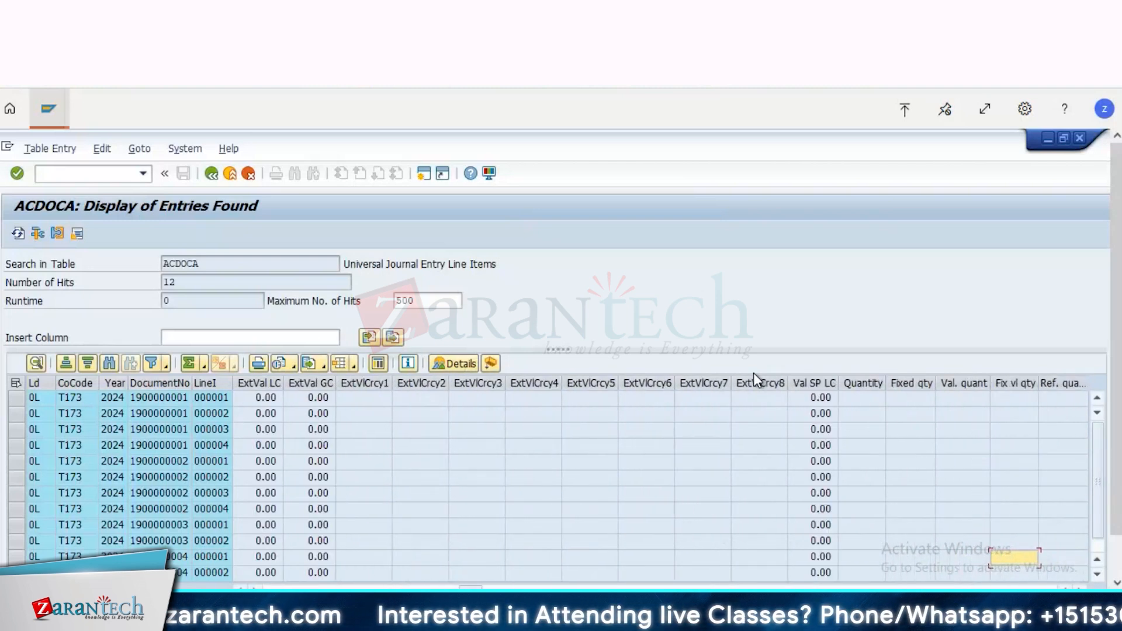
scroll(753, 373, right, 5)
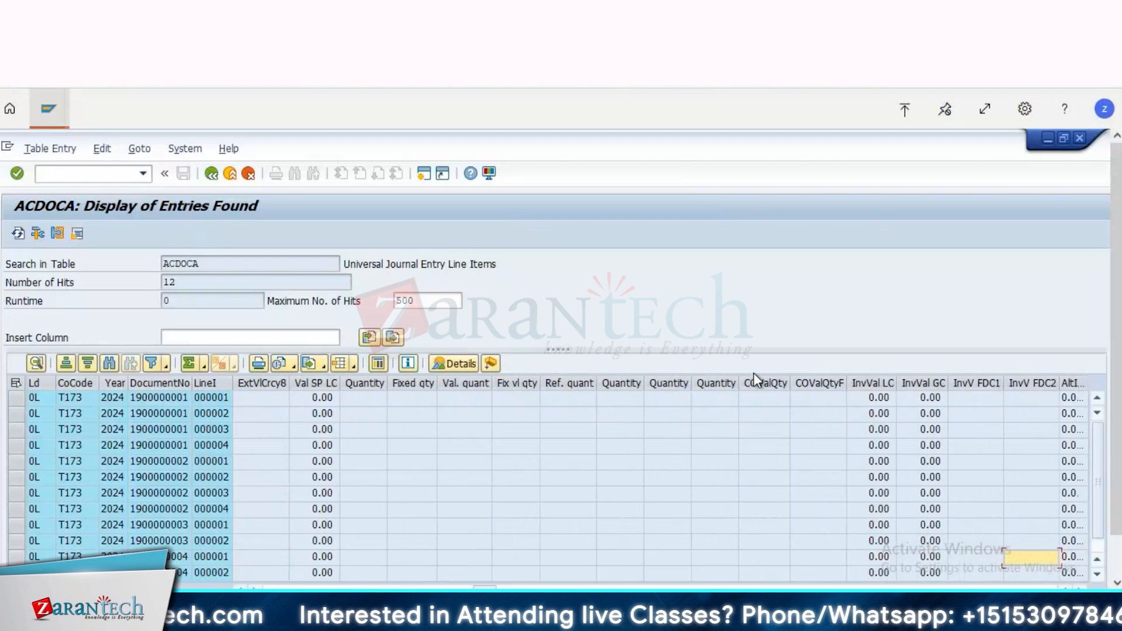
scroll(752, 379, right, 5)
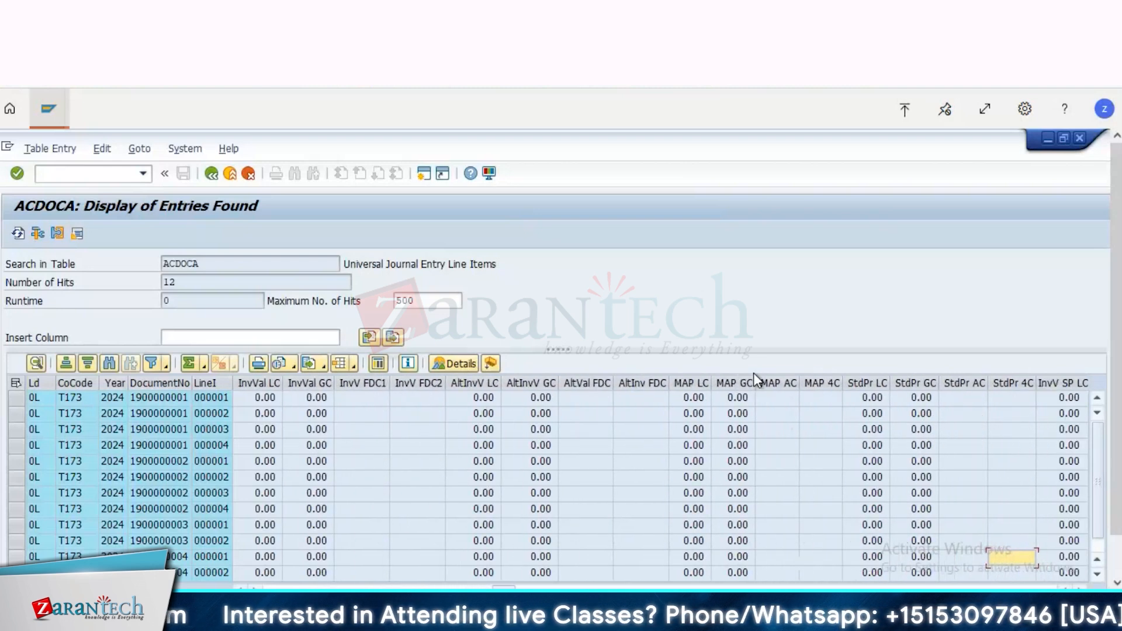
scroll(754, 377, right, 5)
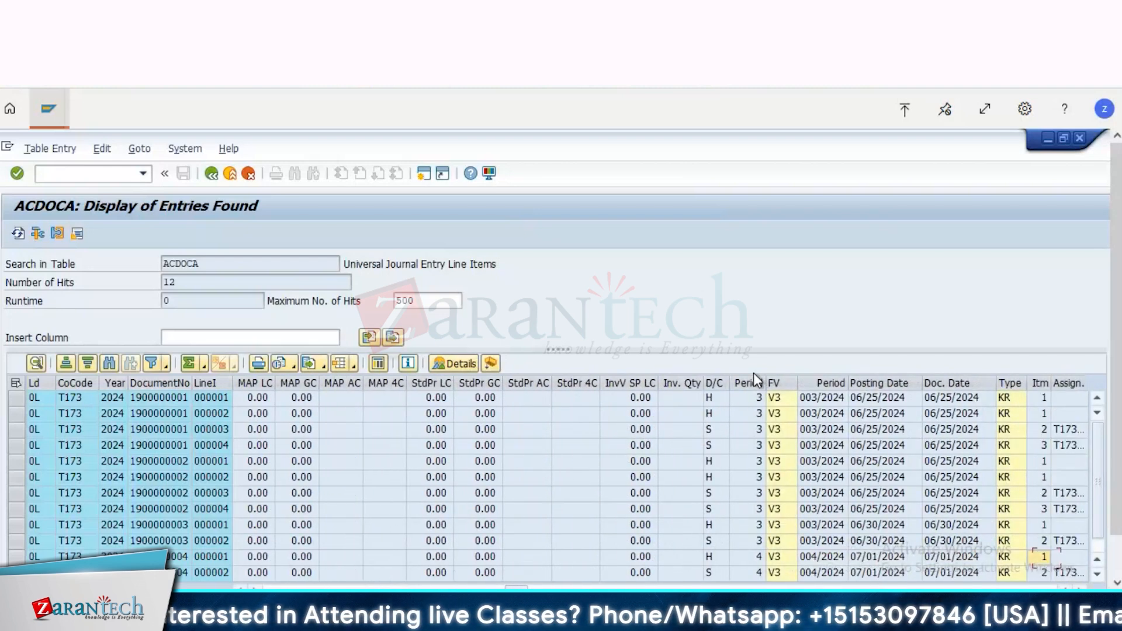
Step: Examine the posting key, change indicator, supplier, open item management and clearing document columns of the listed ACDOCA entries
scroll(753, 373, right, 5)
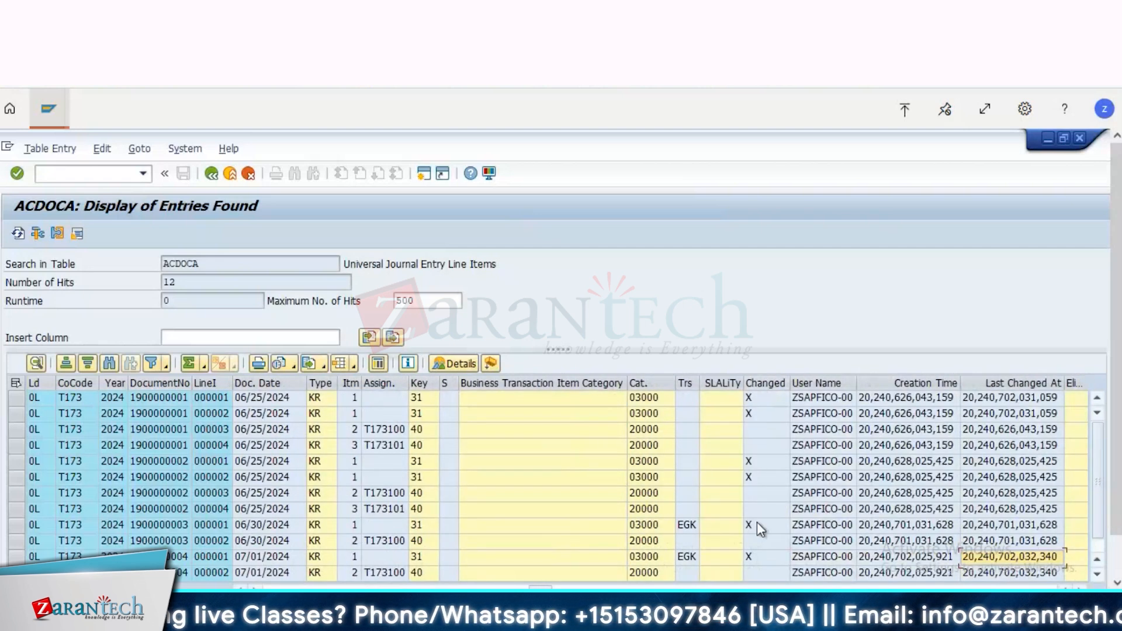
scroll(758, 528, right, 1)
scroll(760, 529, right, 1)
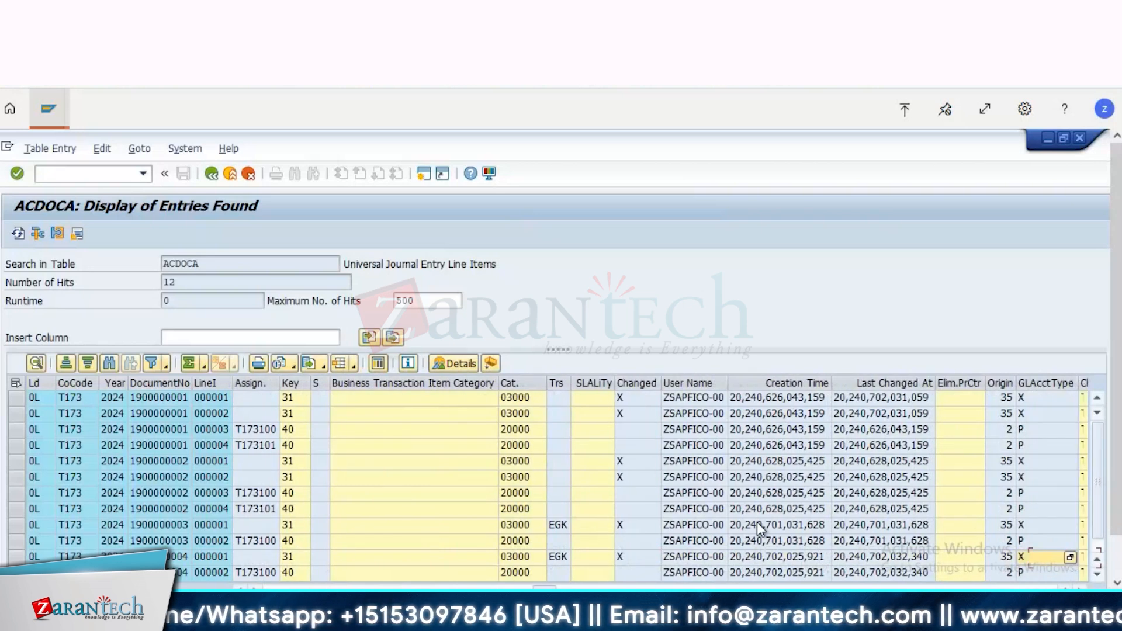
scroll(758, 528, right, 2)
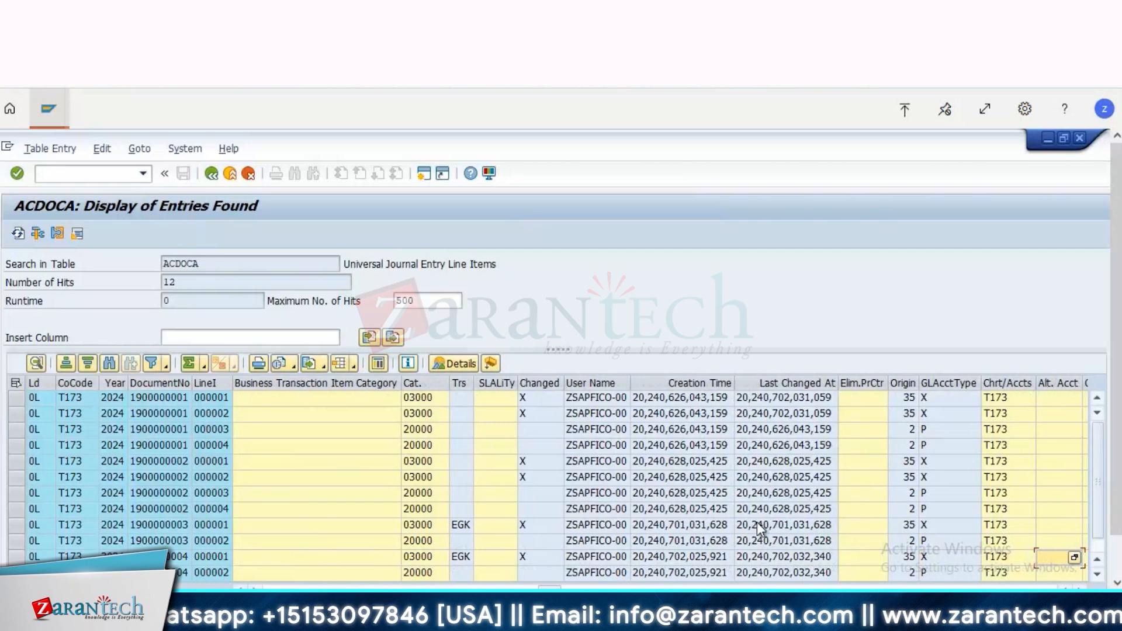
scroll(759, 529, right, 5)
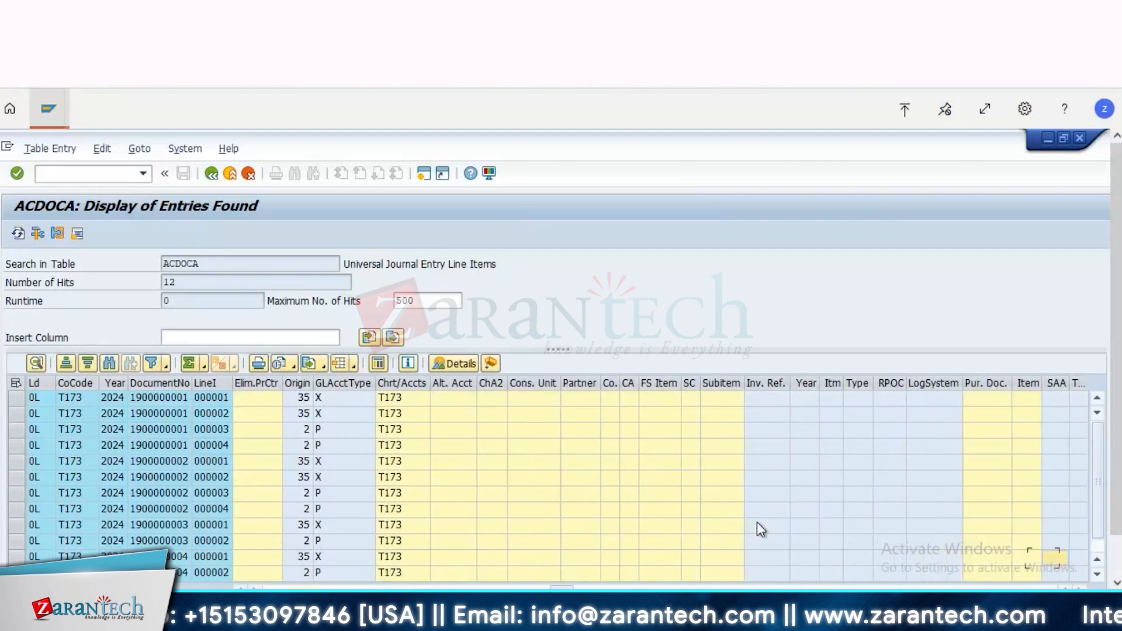
scroll(759, 529, right, 8)
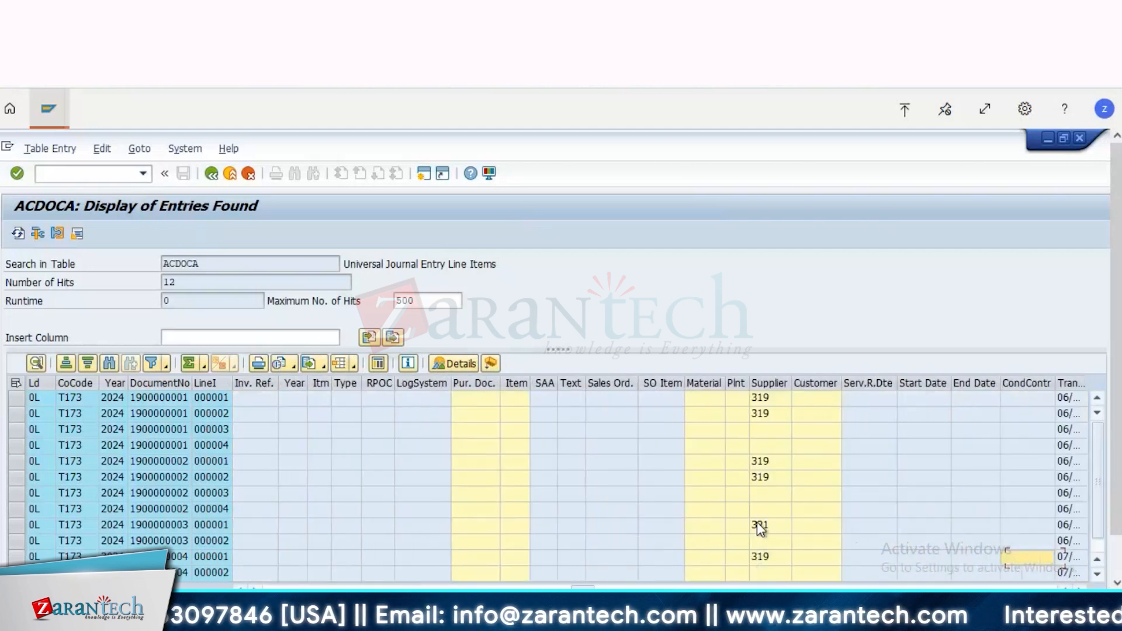
scroll(759, 528, right, 8)
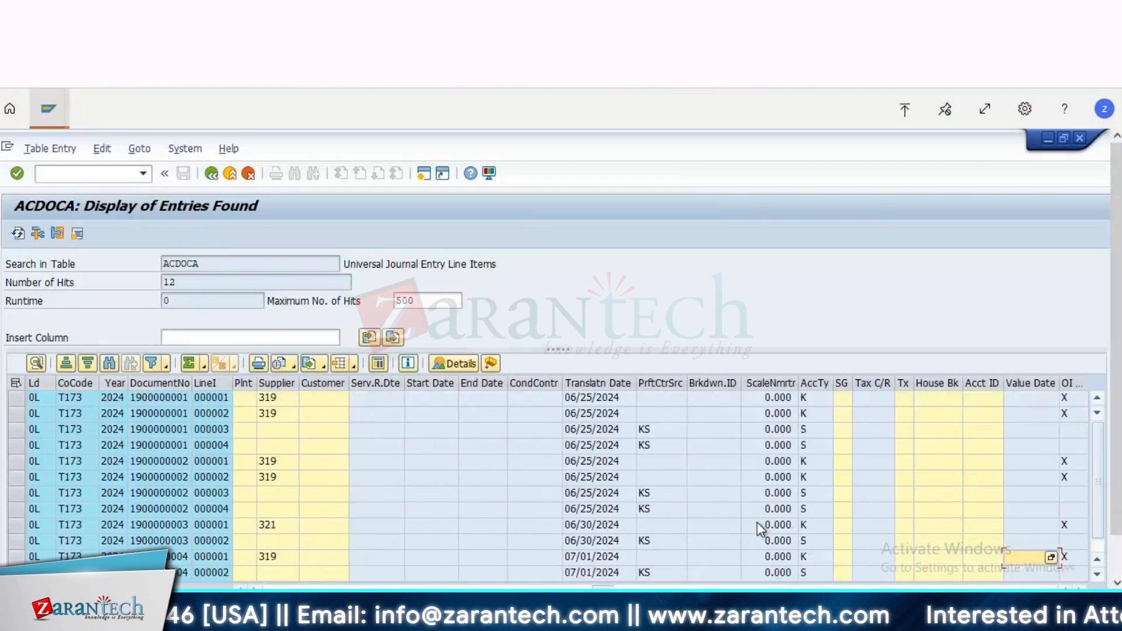
scroll(756, 521, right, 3)
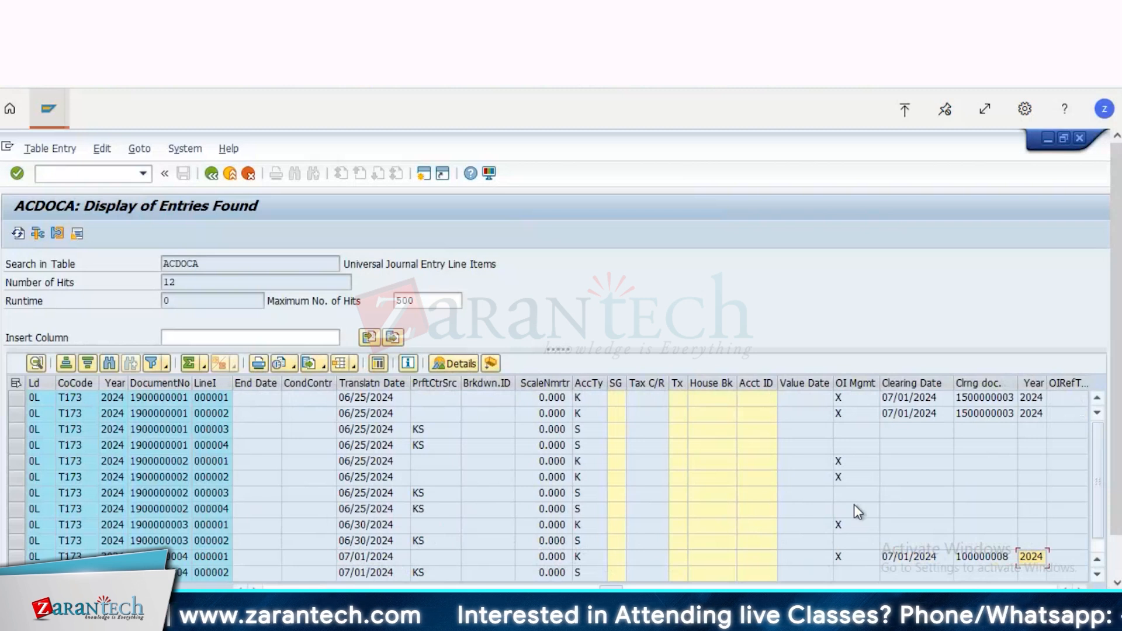
click(987, 398)
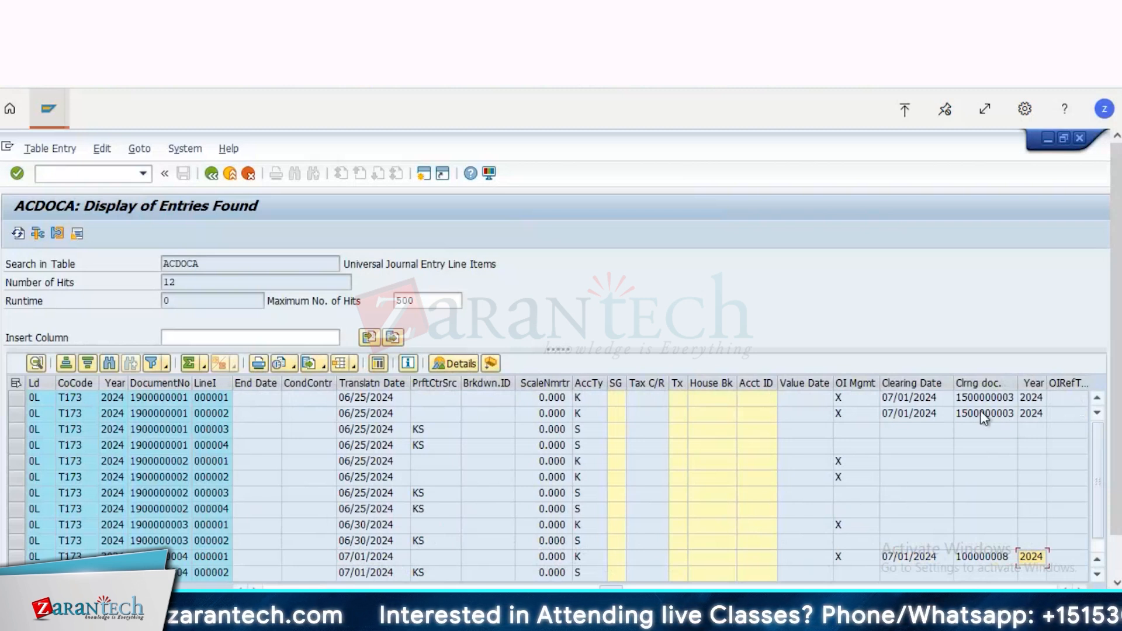
click(910, 415)
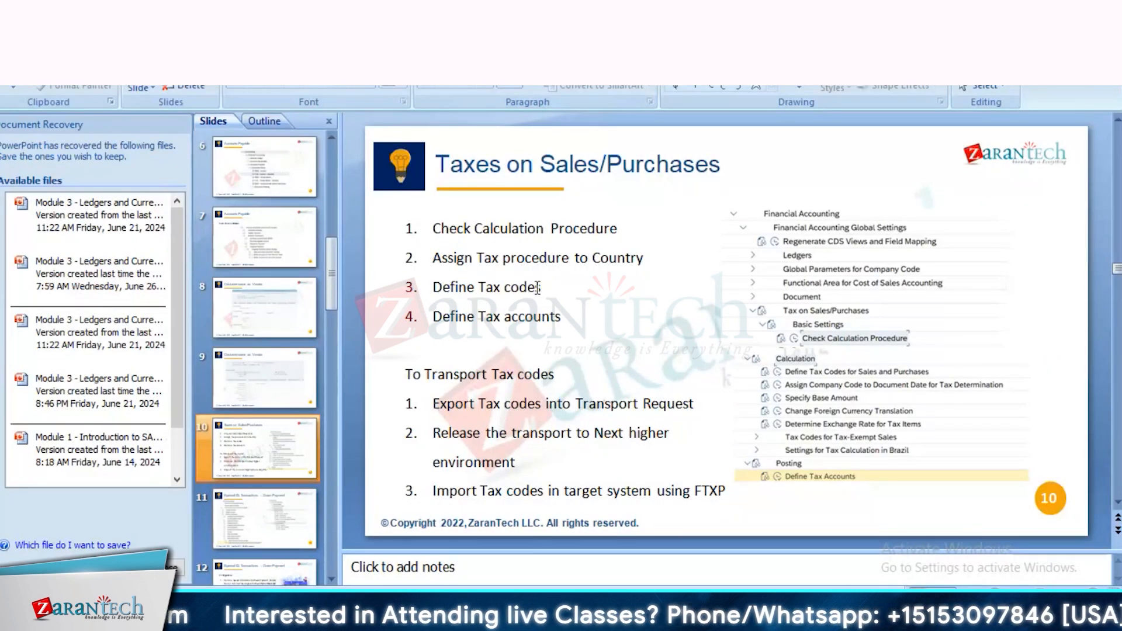
Step: Highlight the four tasks from Check Calculation Procedure to Define Tax accounts on the PowerPoint tax slide, and switch back to SAP
drag(570, 316, 433, 233)
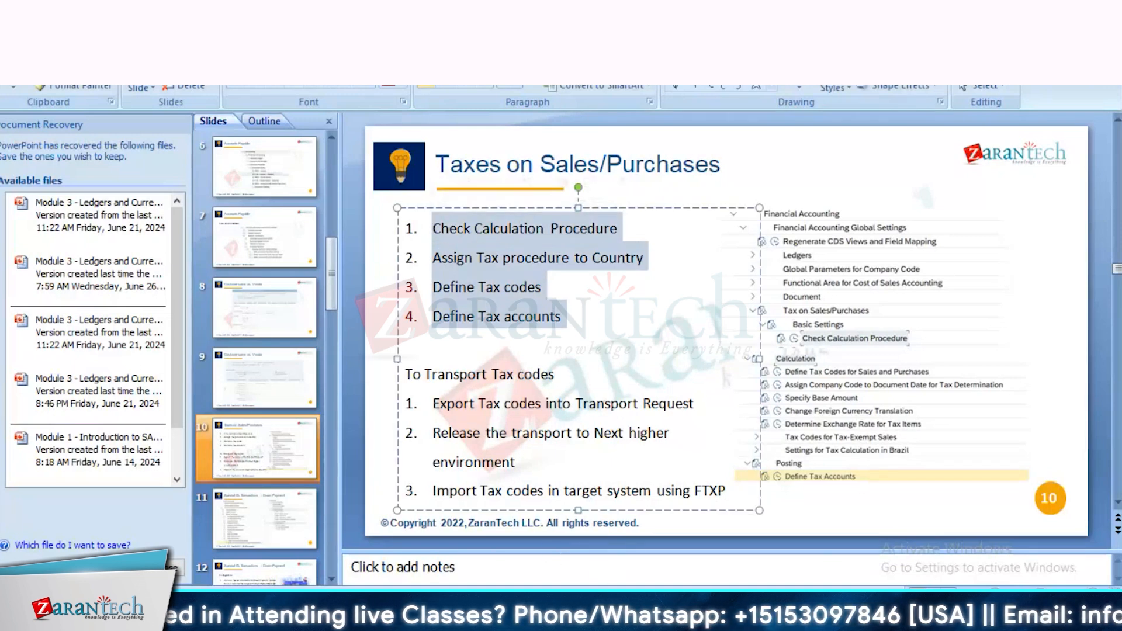
mouse_move(386, 620)
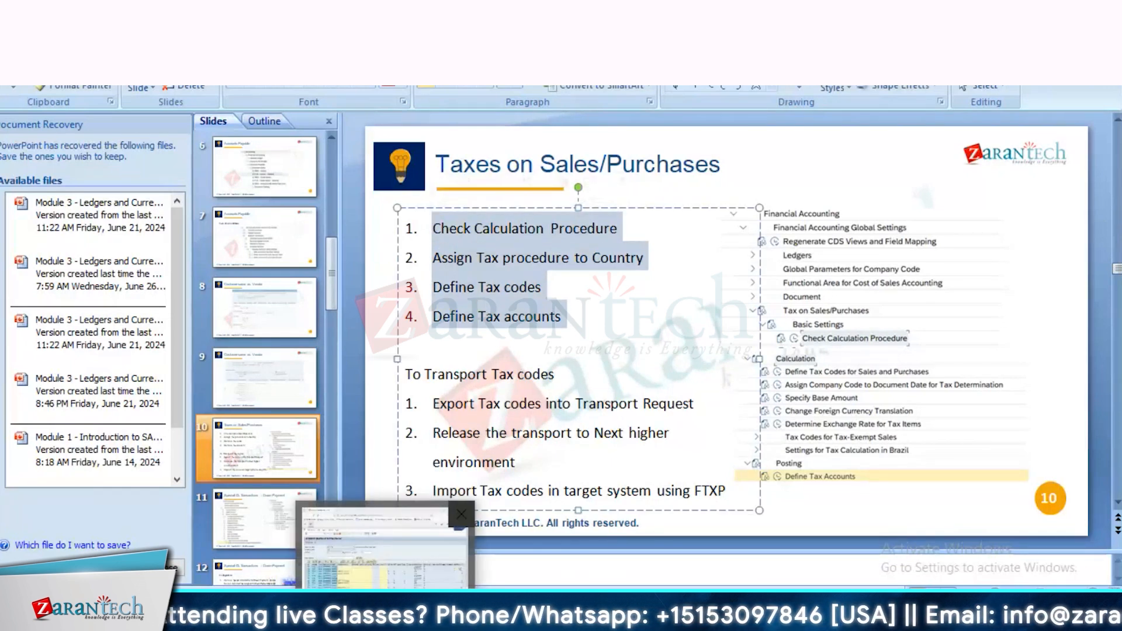
click(382, 549)
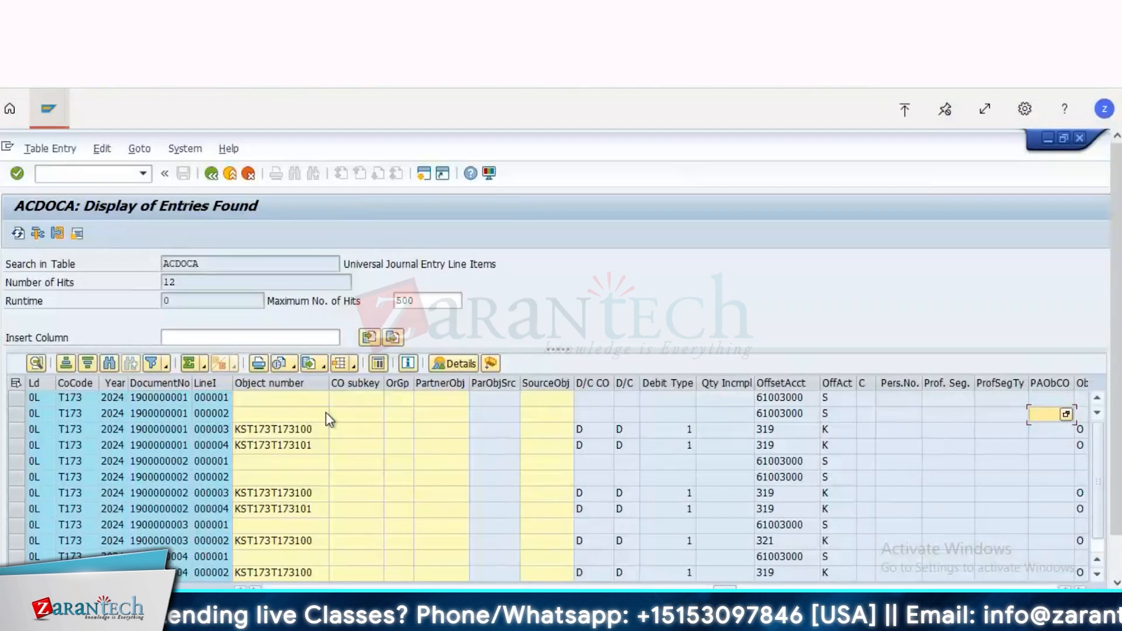
Step: Leave the ACDOCA display and open the company code global data overview with transaction OBY6
click(105, 176)
text(/no)
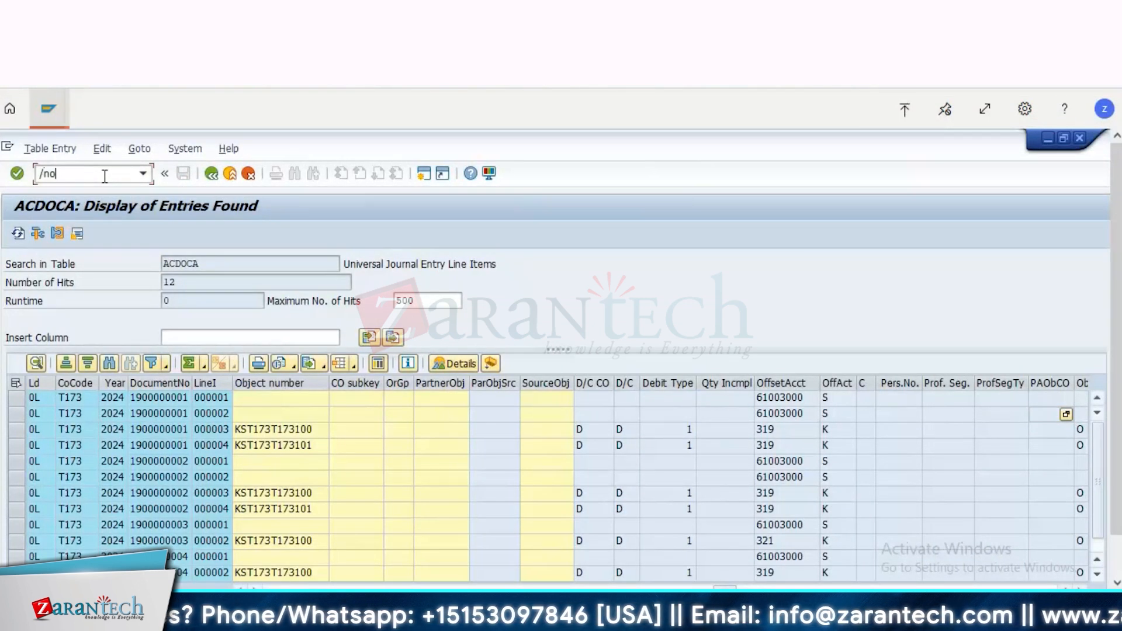
text(by6)
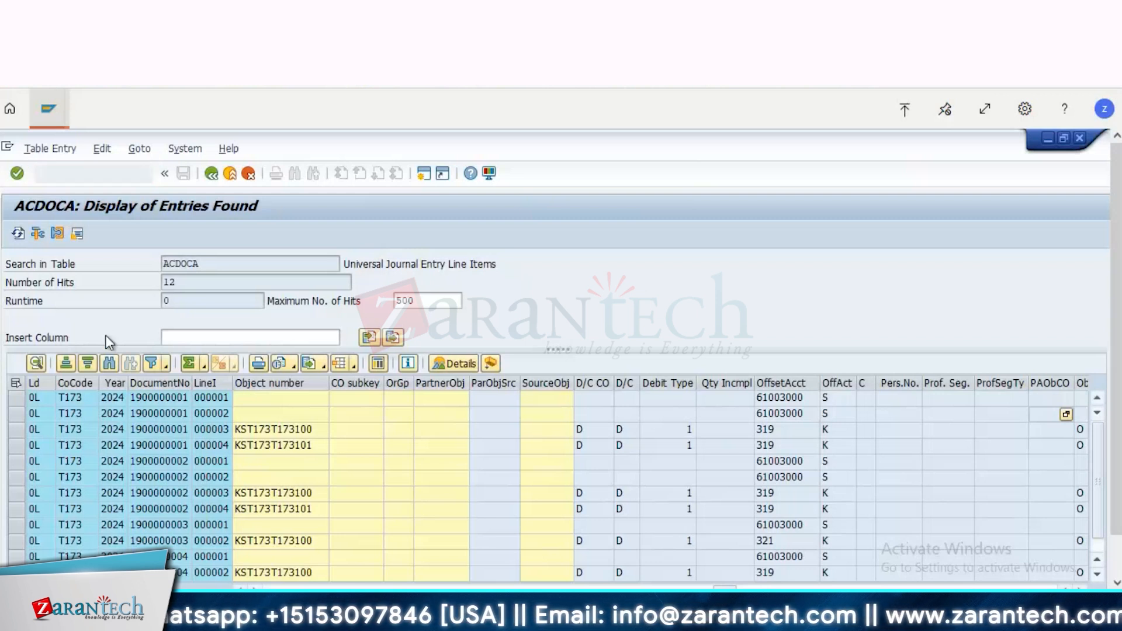
key(Return)
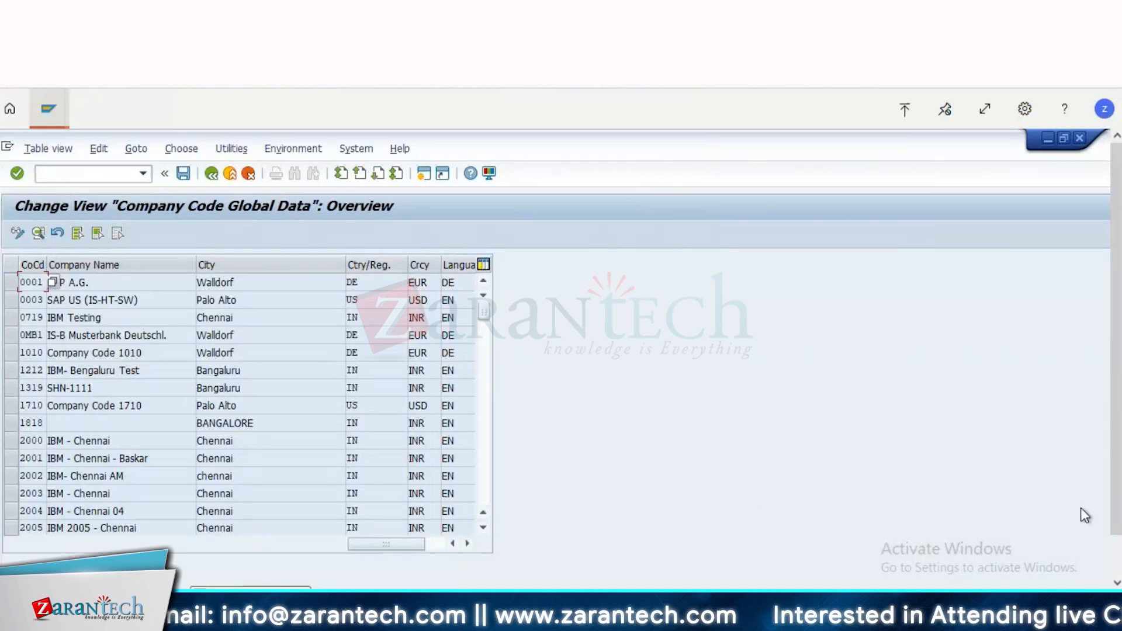
Step: Locate company code T173 in the overview, review its global data details, and leave the transaction
scroll(1115, 558, down, 2)
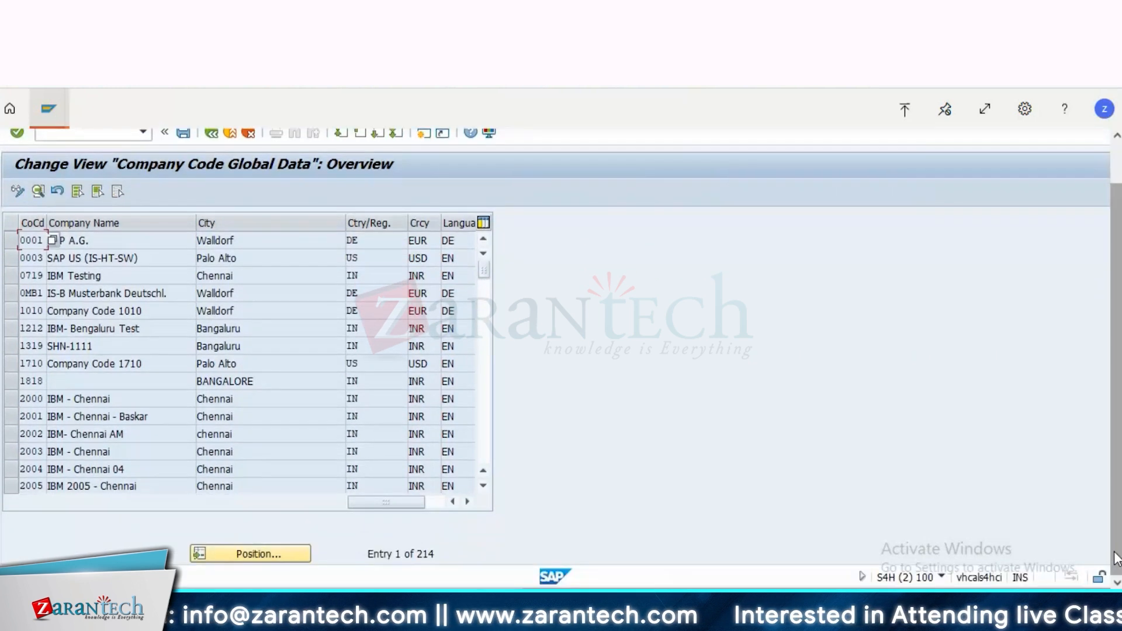
click(292, 555)
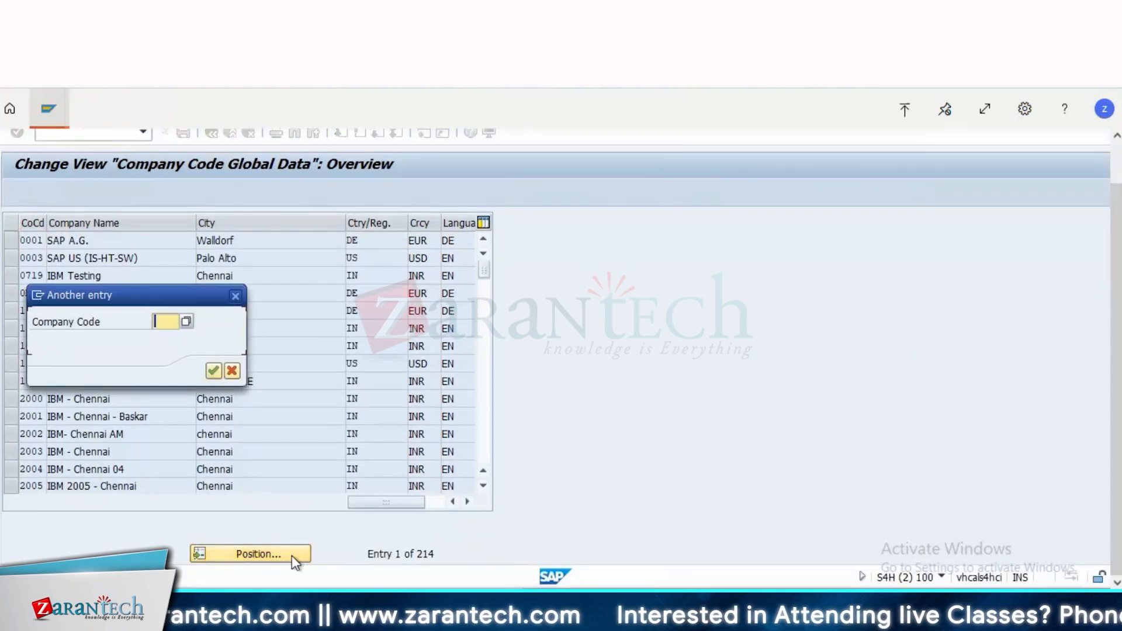
text(t173)
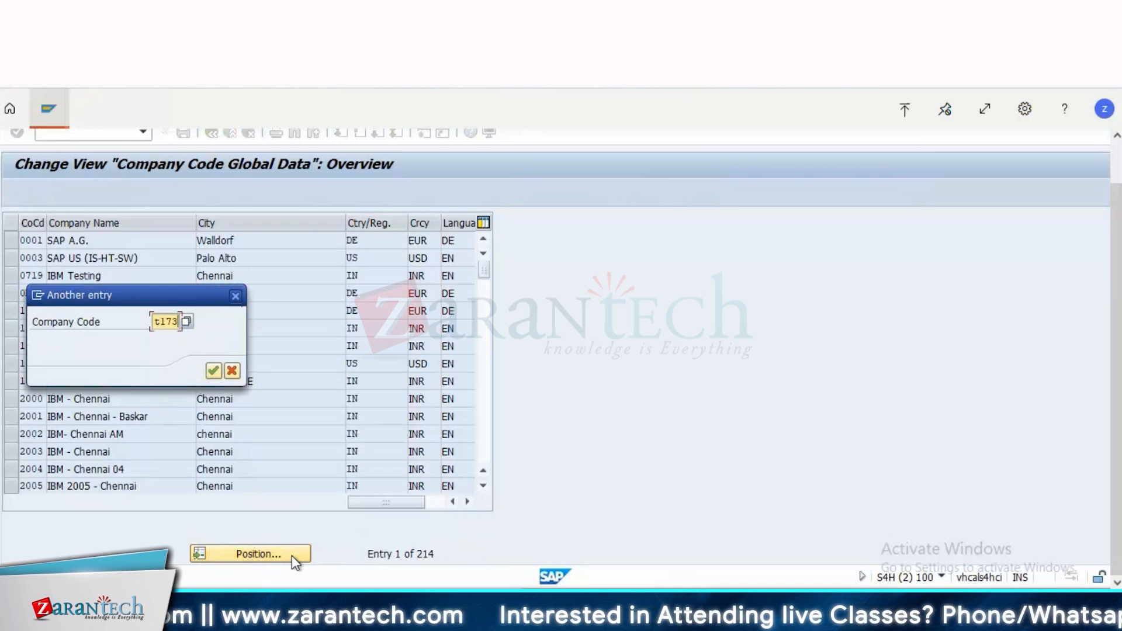
key(Return)
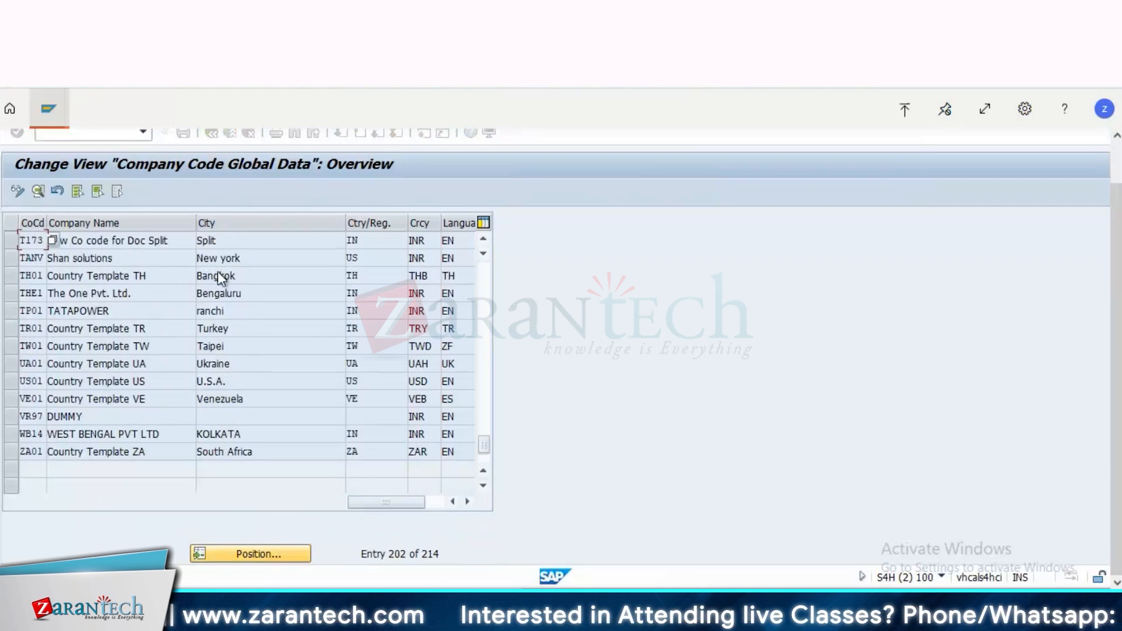
double_click(217, 242)
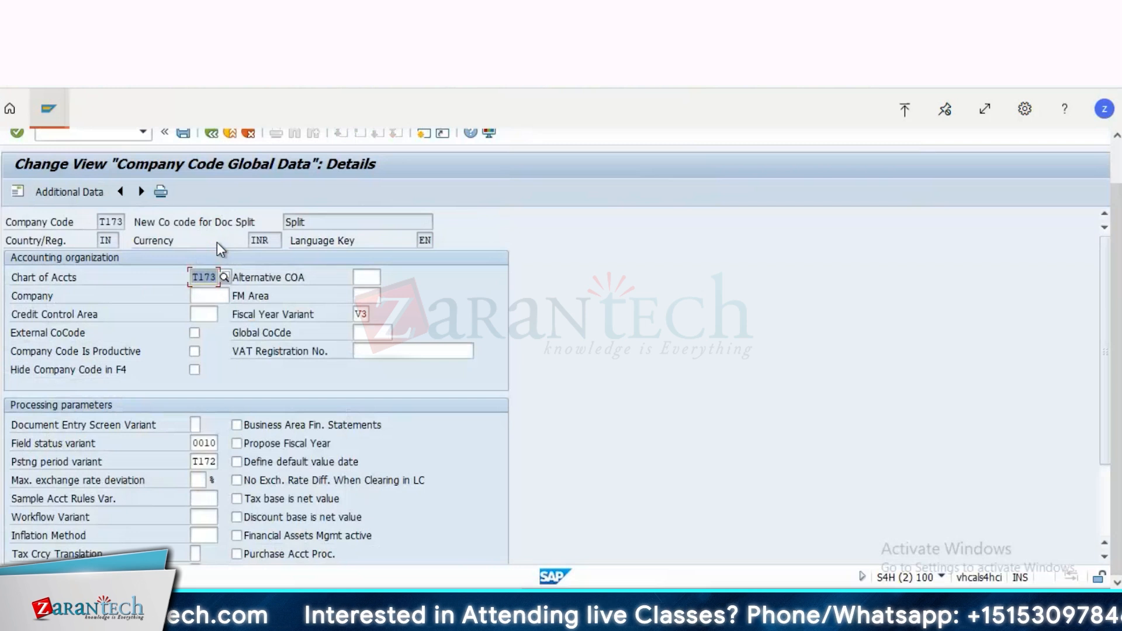
click(212, 133)
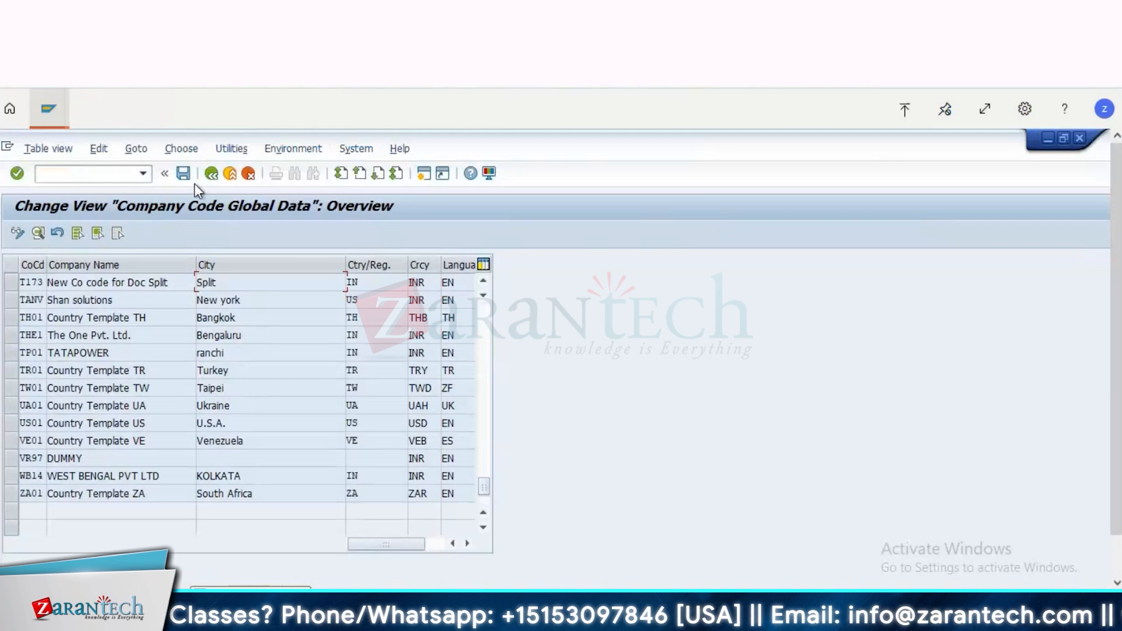
click(230, 173)
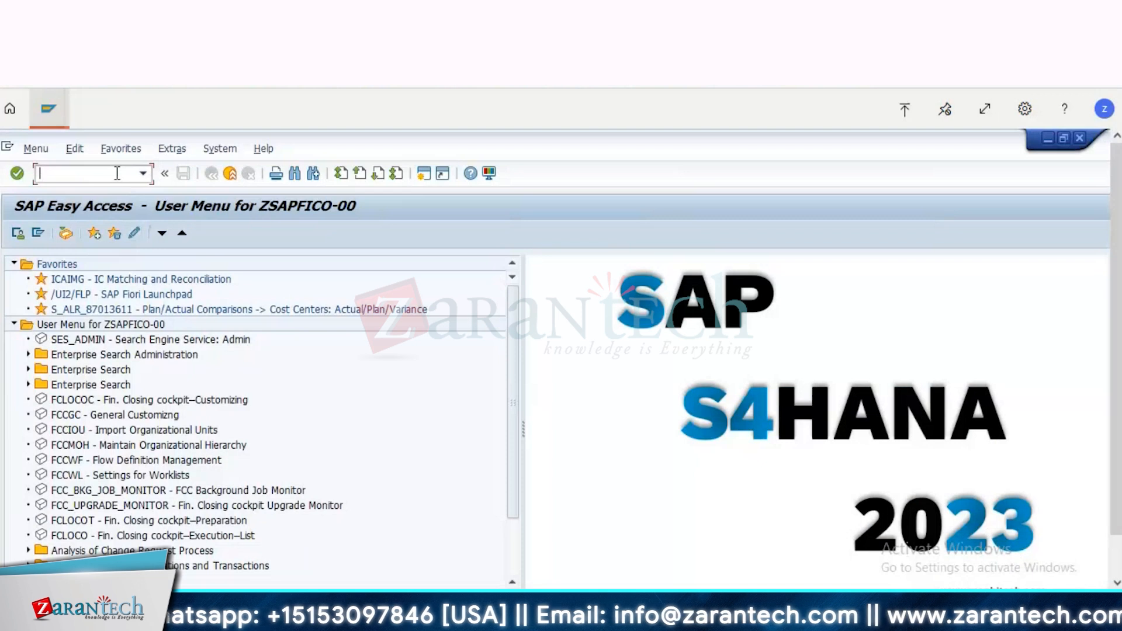
Step: Open the country-to-calculation-procedure assignment with transaction OBBG and locate country IN
text(obbg)
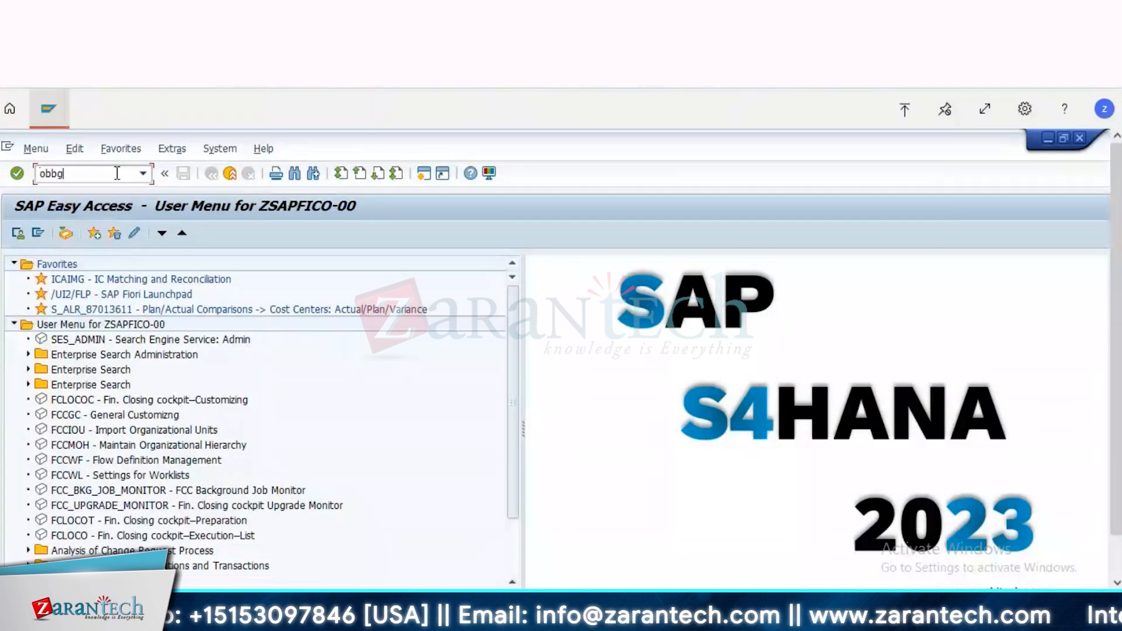
key(Return)
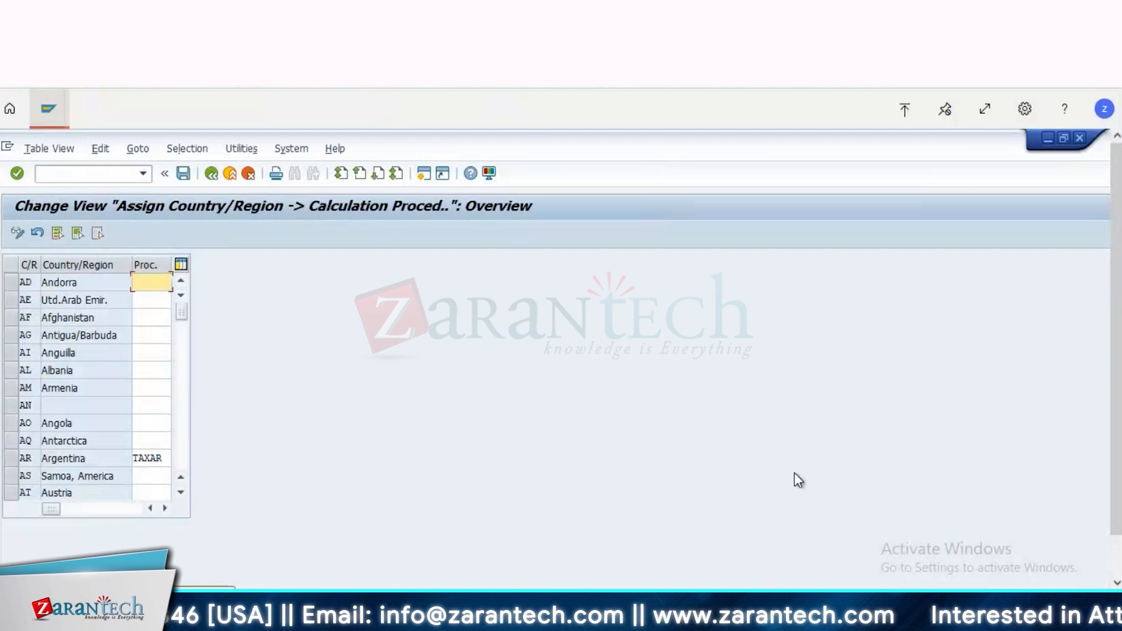
scroll(1113, 558, down, 1)
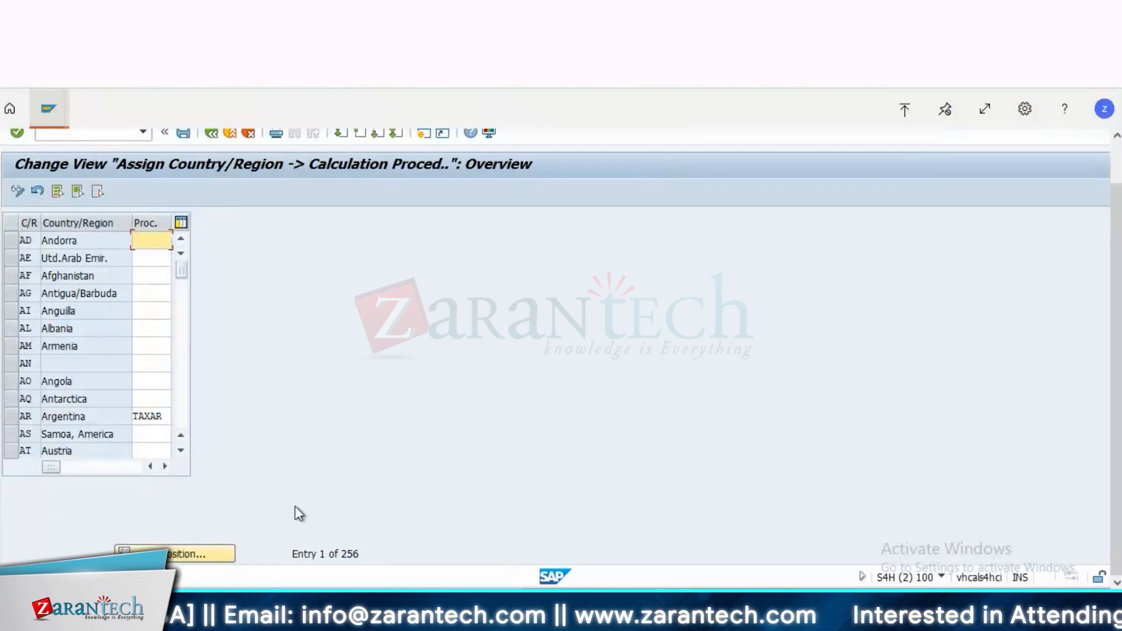
click(181, 554)
text(i)
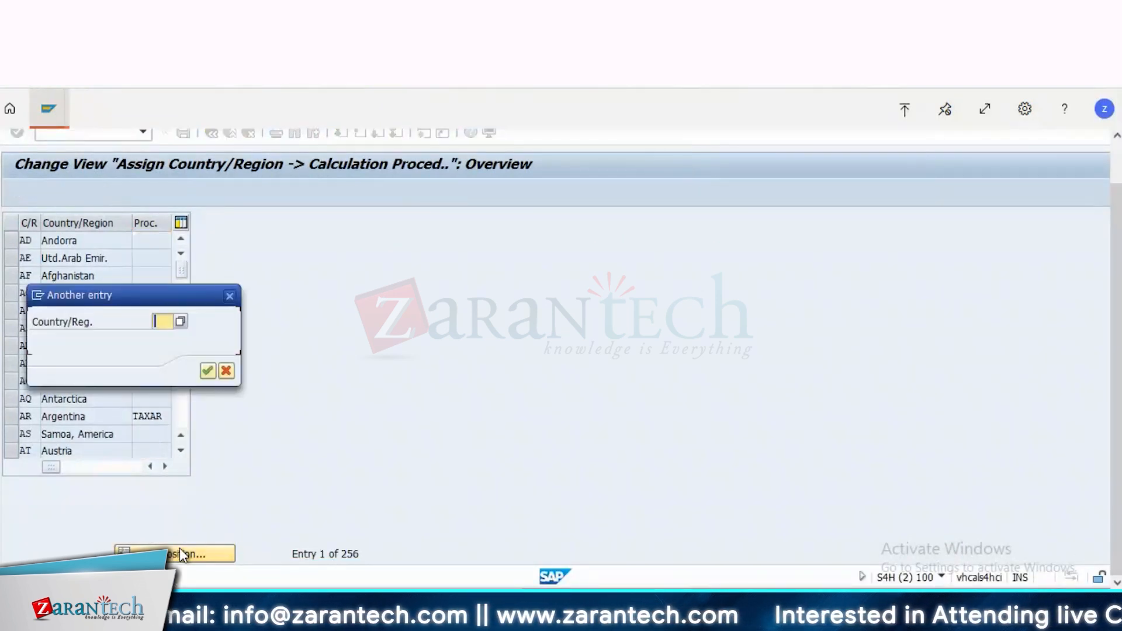
text(n)
key(Return)
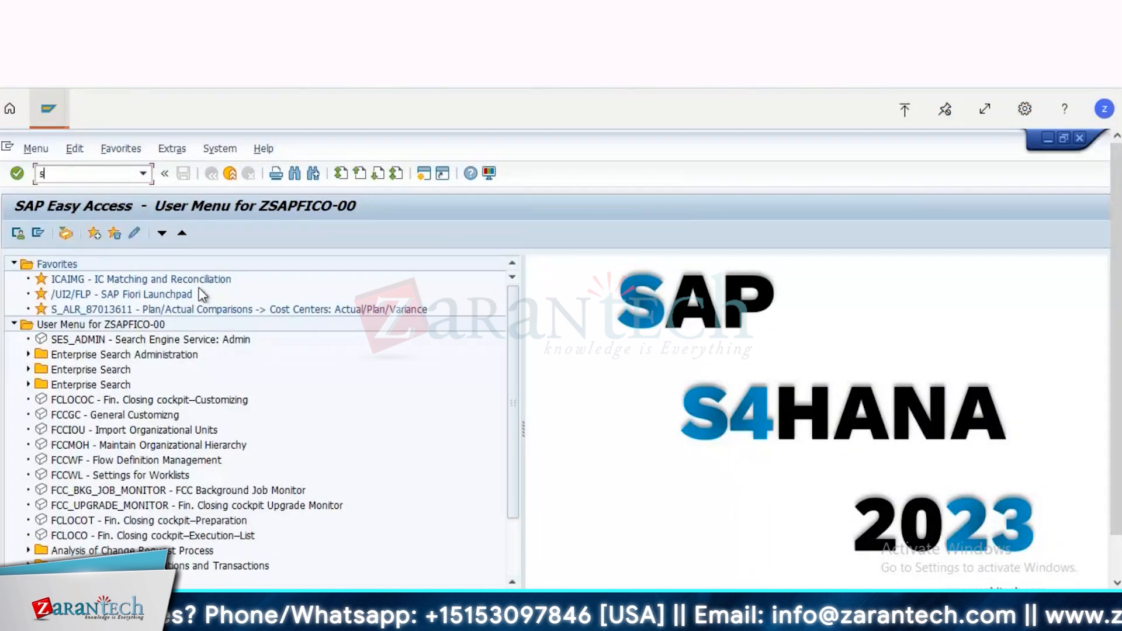
Step: Open the SAP Reference IMG with transaction SPRO and expand the Financial Accounting node
text(spro)
key(Return)
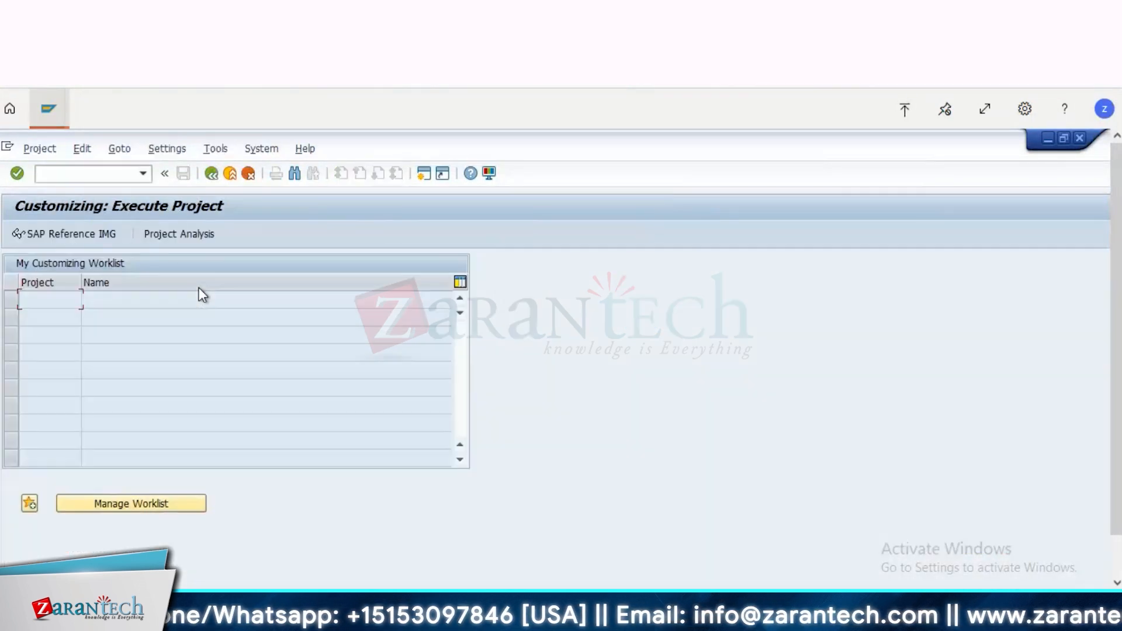
click(74, 233)
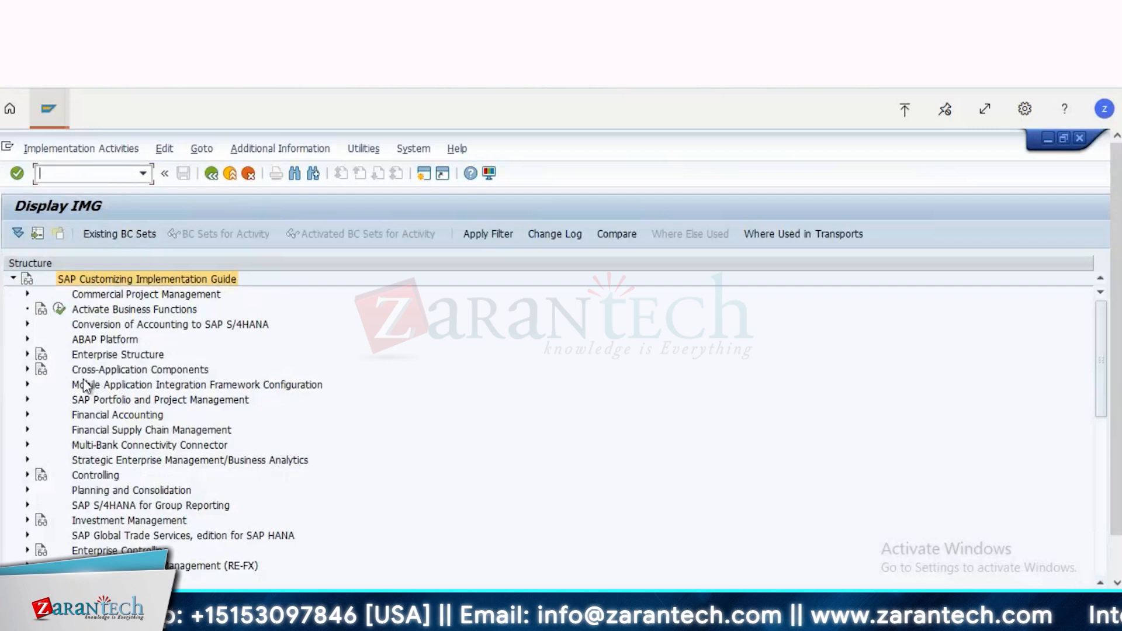
double_click(97, 415)
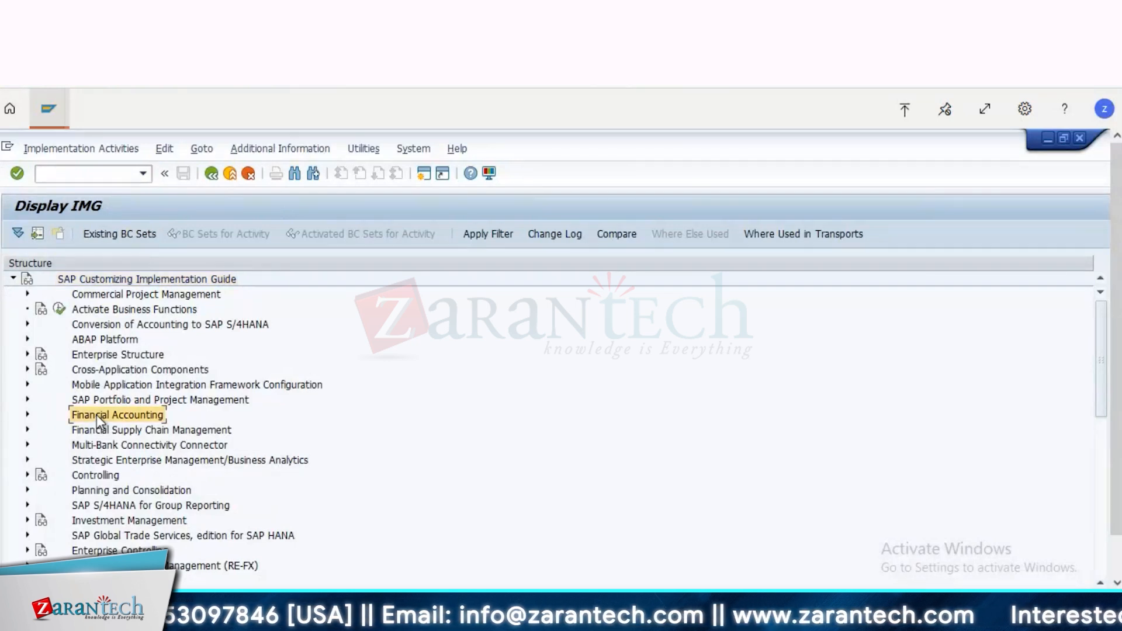
click(97, 415)
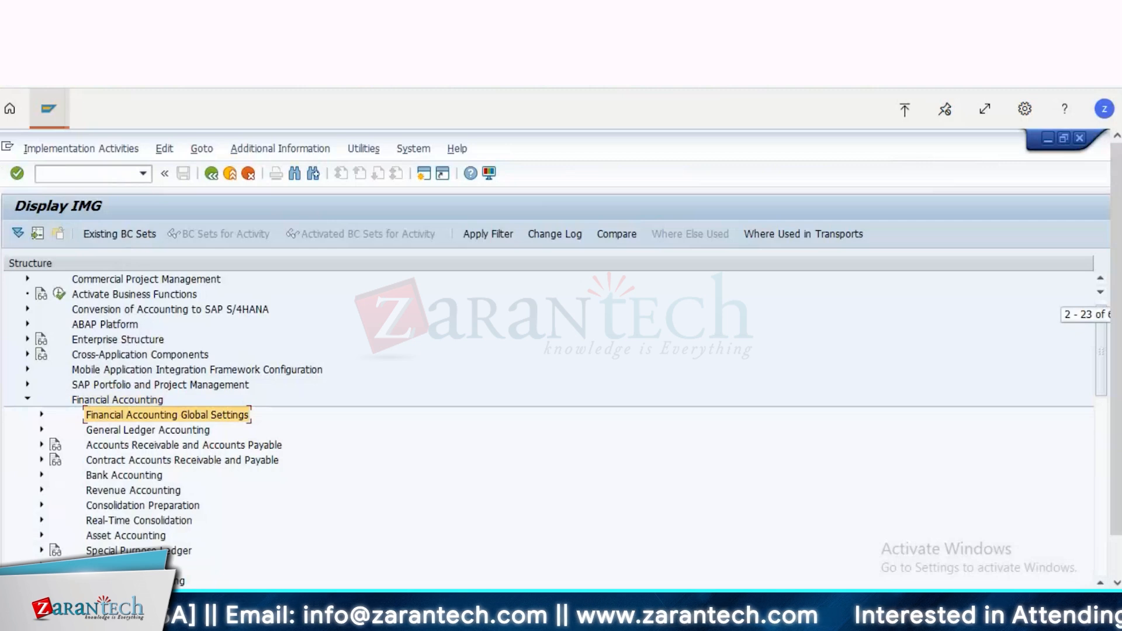
Step: Check the configuration path on the PowerPoint tax slide, return to SAP, and expand Financial Accounting Global Settings down to Tax on Sales/Purchases
key(alt+Tab)
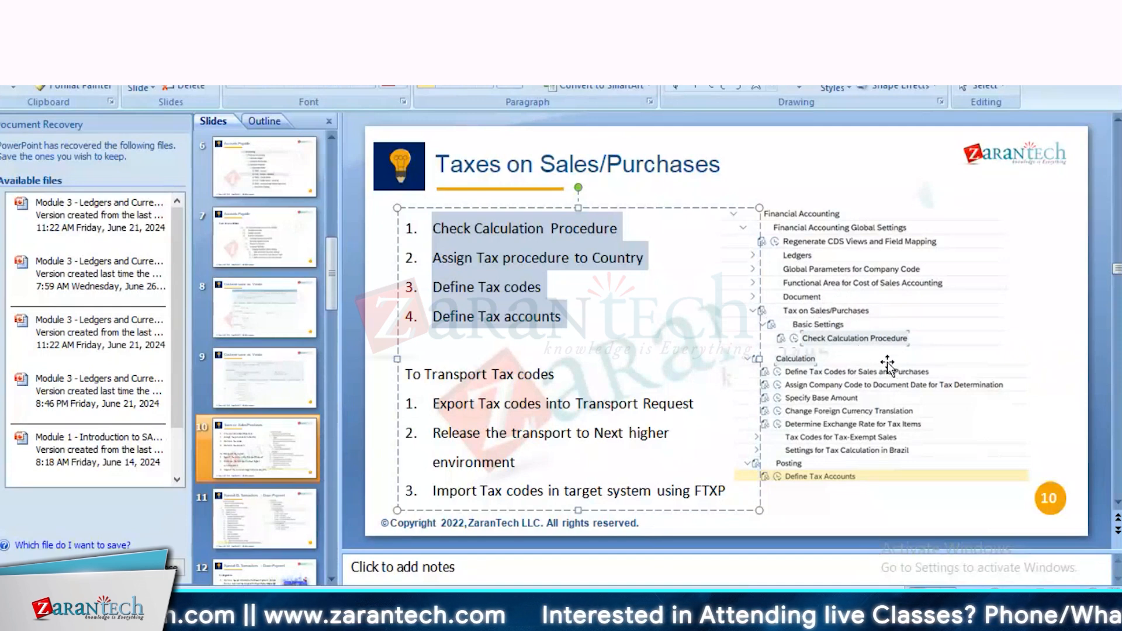
key(alt+Tab)
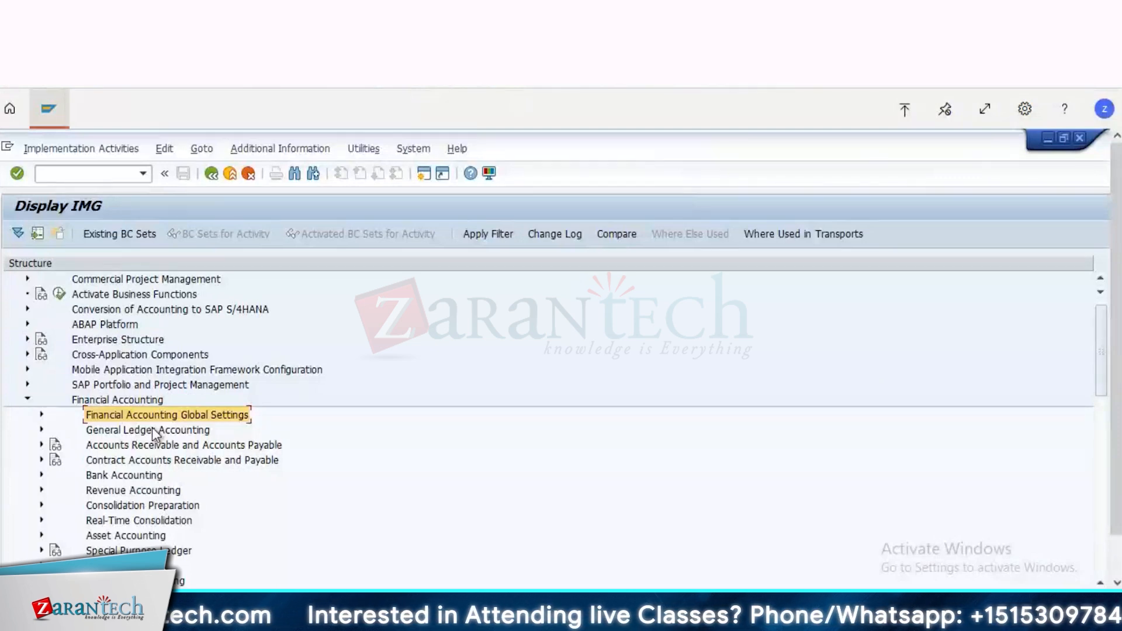
scroll(152, 427, down, 2)
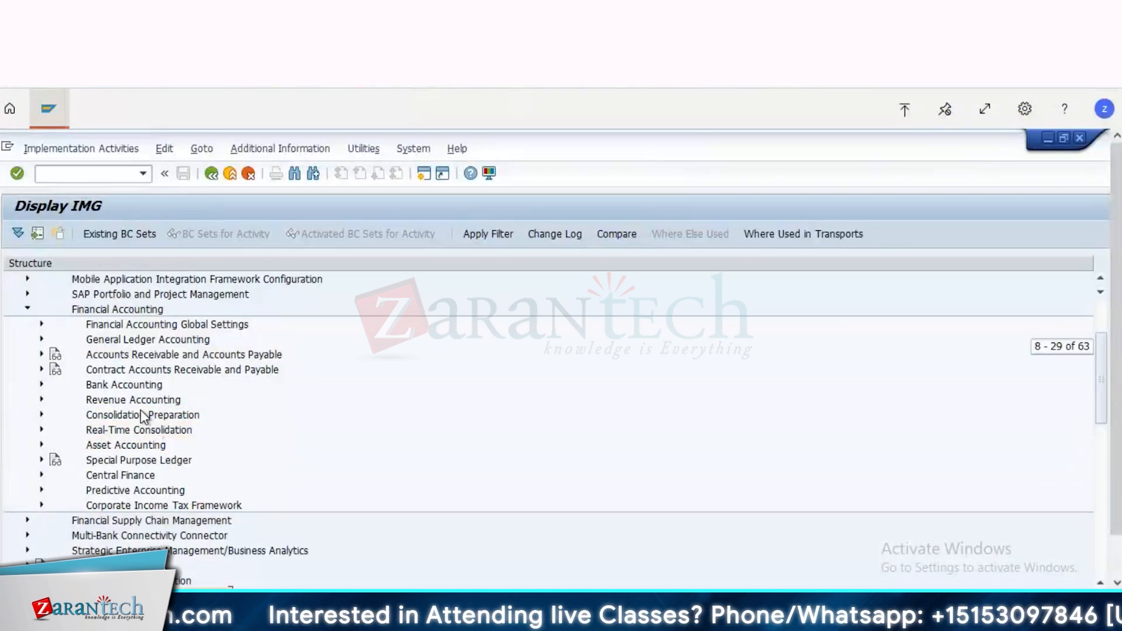
double_click(150, 325)
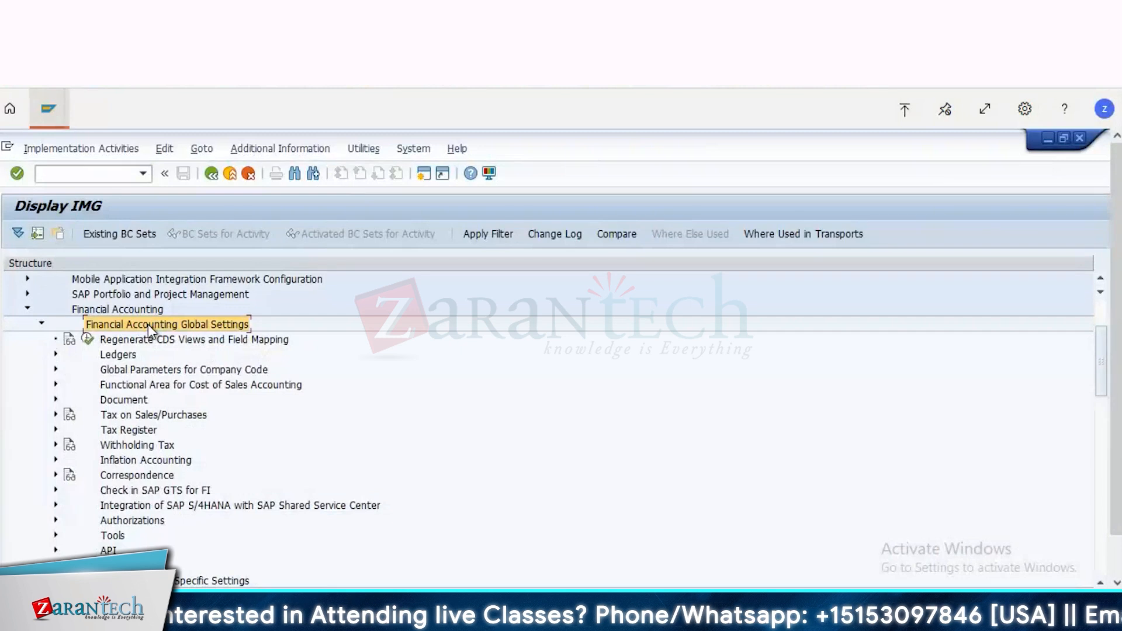
key(Down)
key(Down)
key(Down)
key(Down)
key(Down)
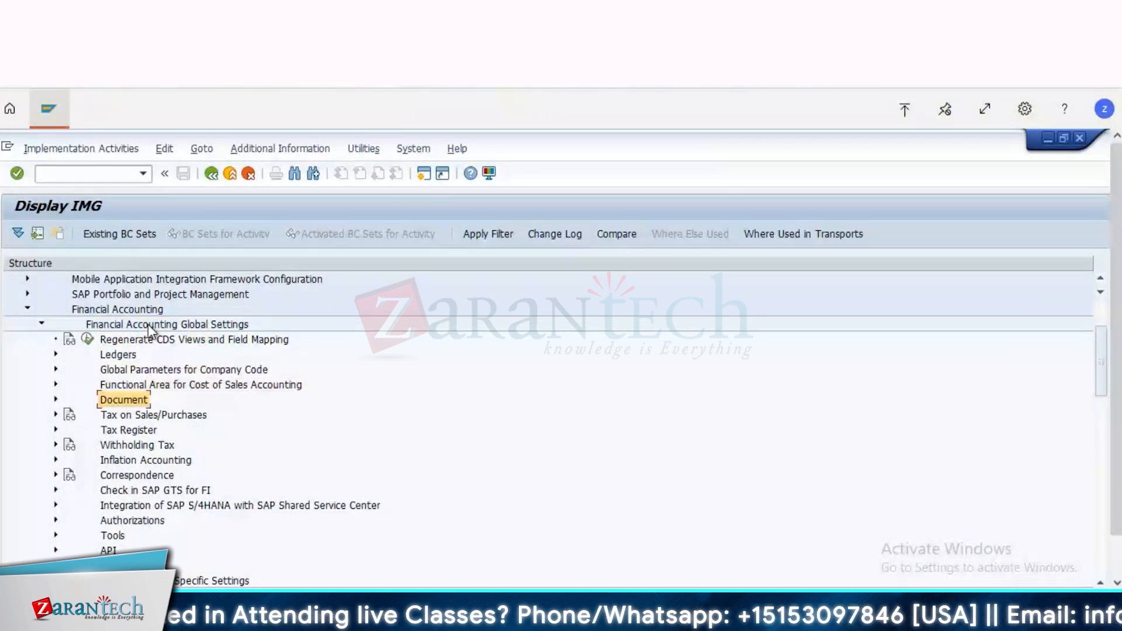
key(Down)
key(Down)
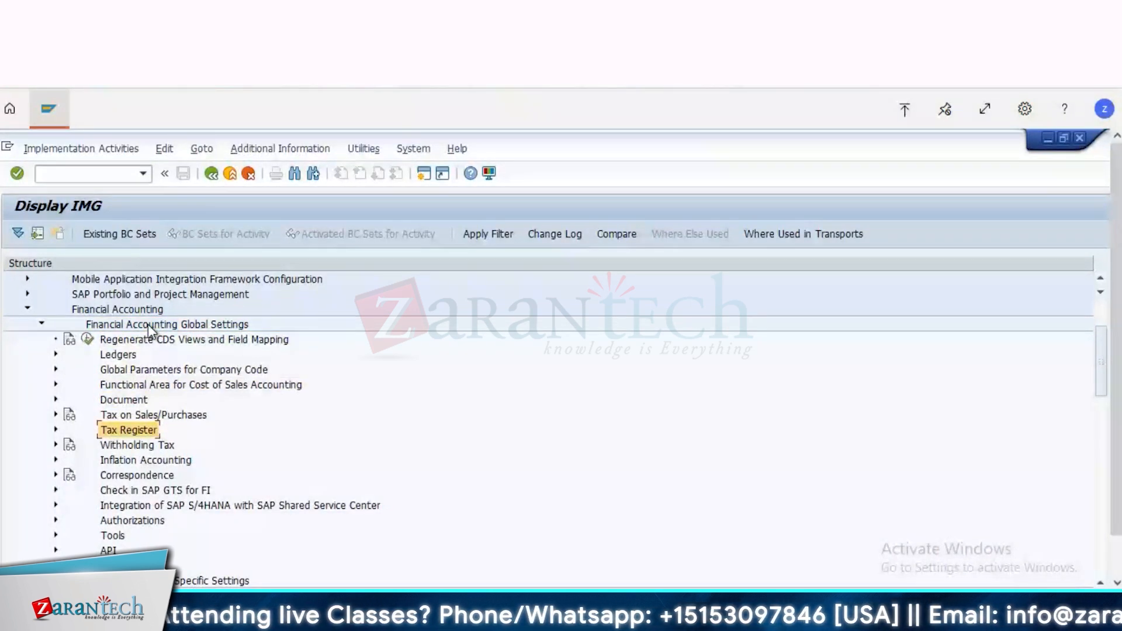
key(Up)
key(Right)
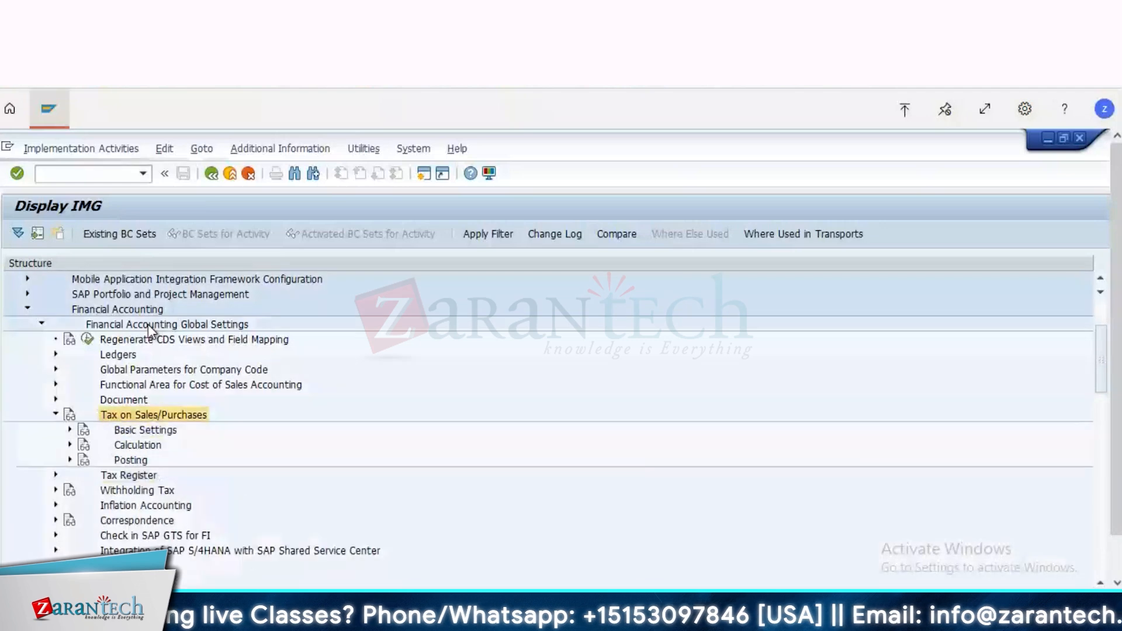
Step: Expand Basic Settings and open the Define Procedures activity of Check Calculation Procedure
key(Down)
key(Right)
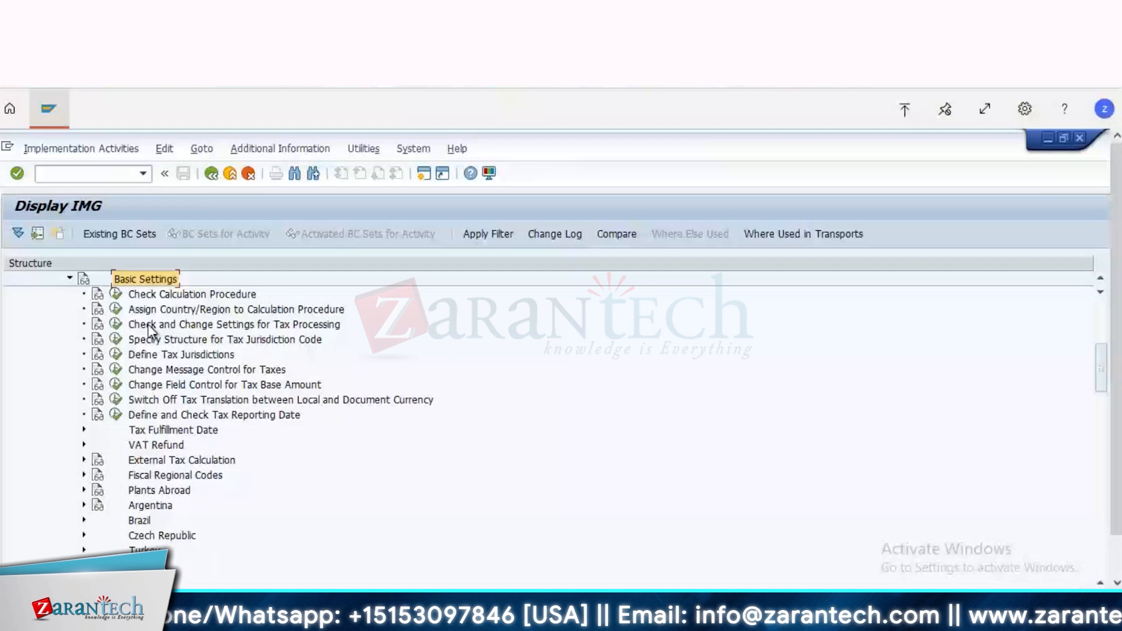
key(Down)
key(Down)
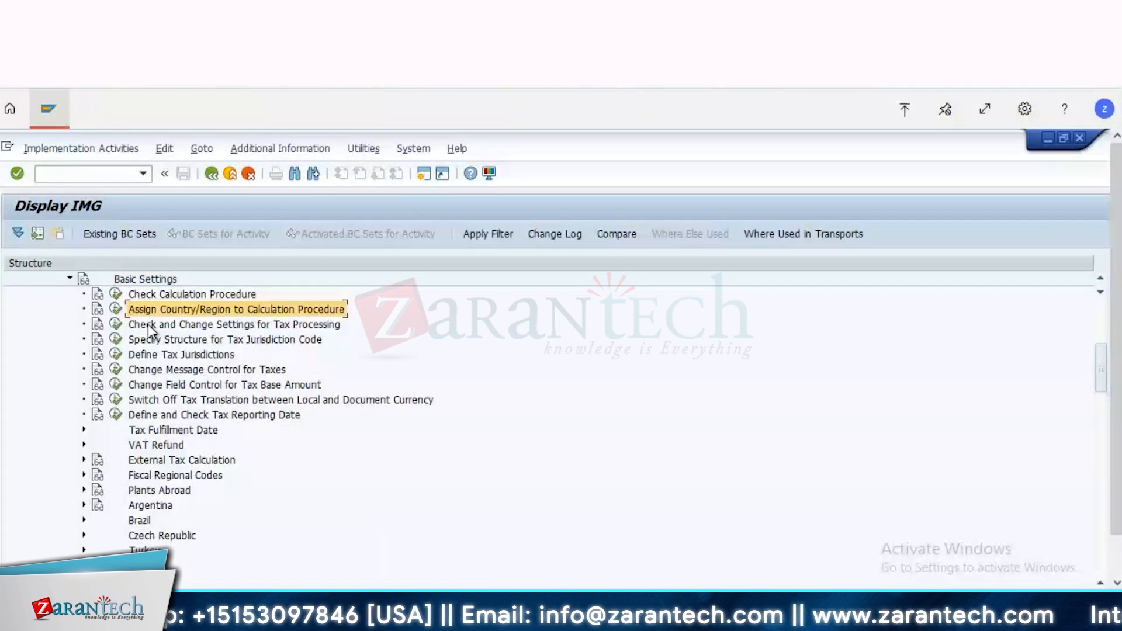
key(Up)
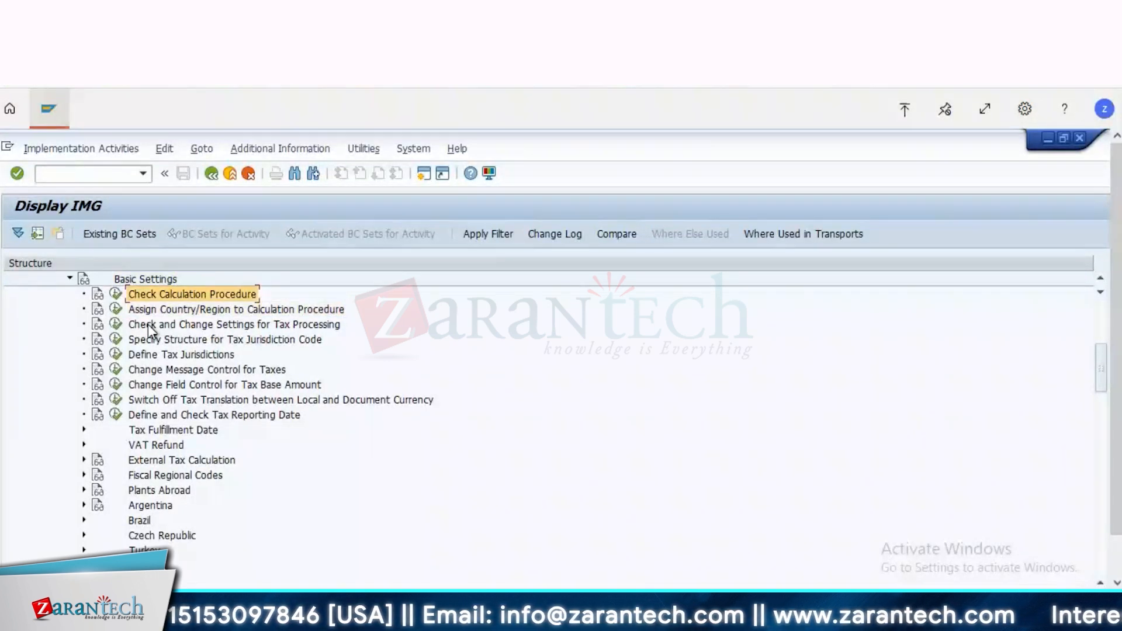
click(114, 296)
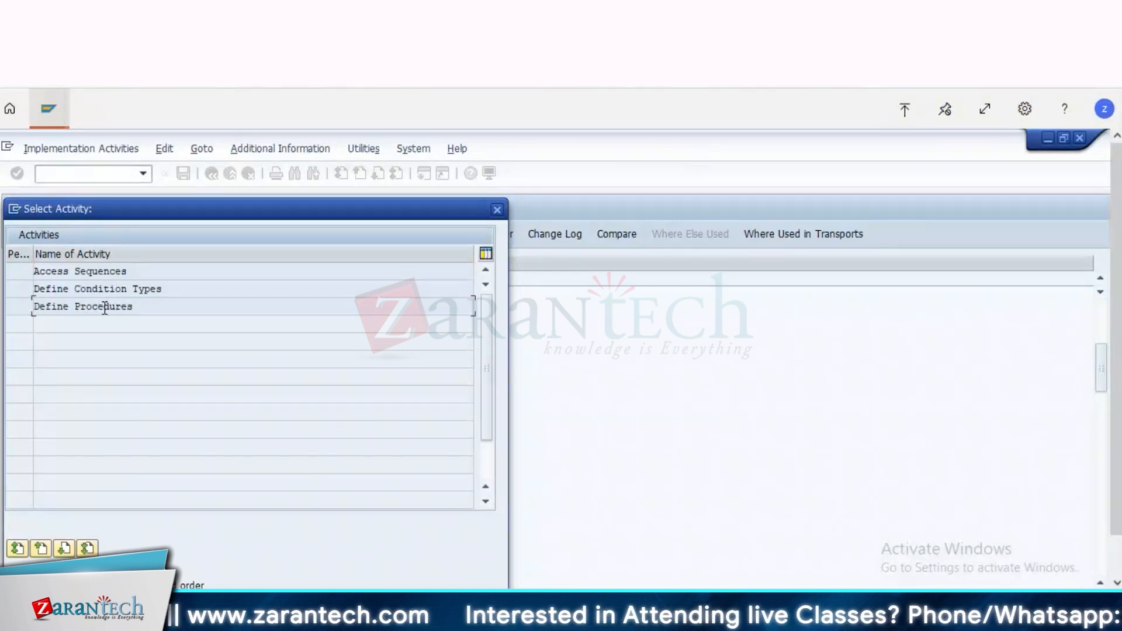
double_click(103, 307)
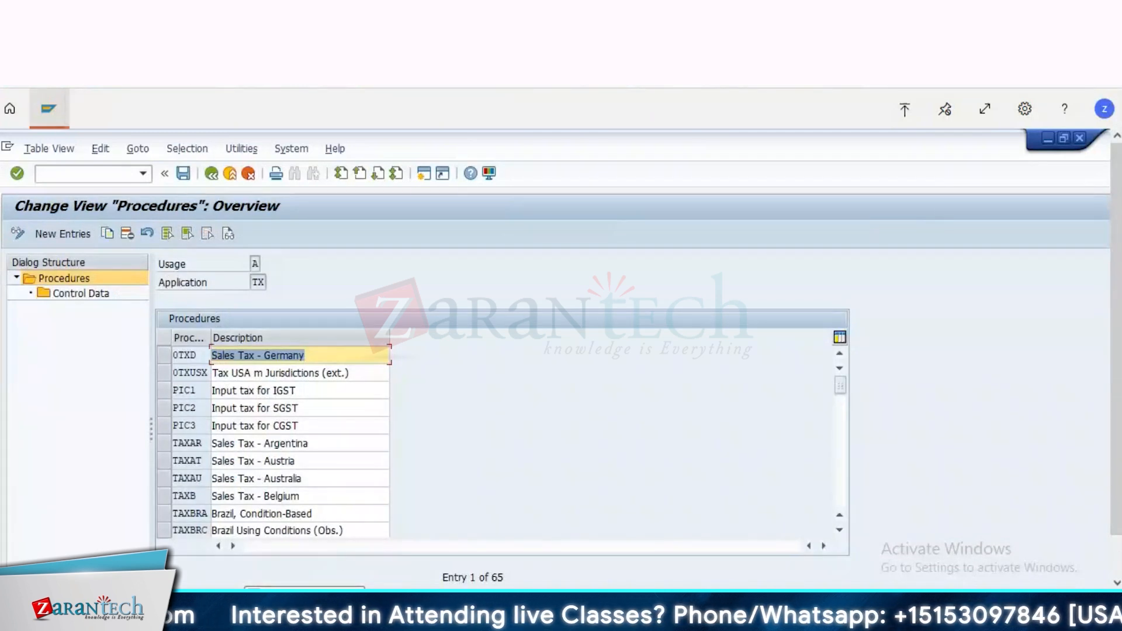
Step: Locate tax procedure TAXDLF in the procedures overview and open its control data
scroll(984, 443, down, 1)
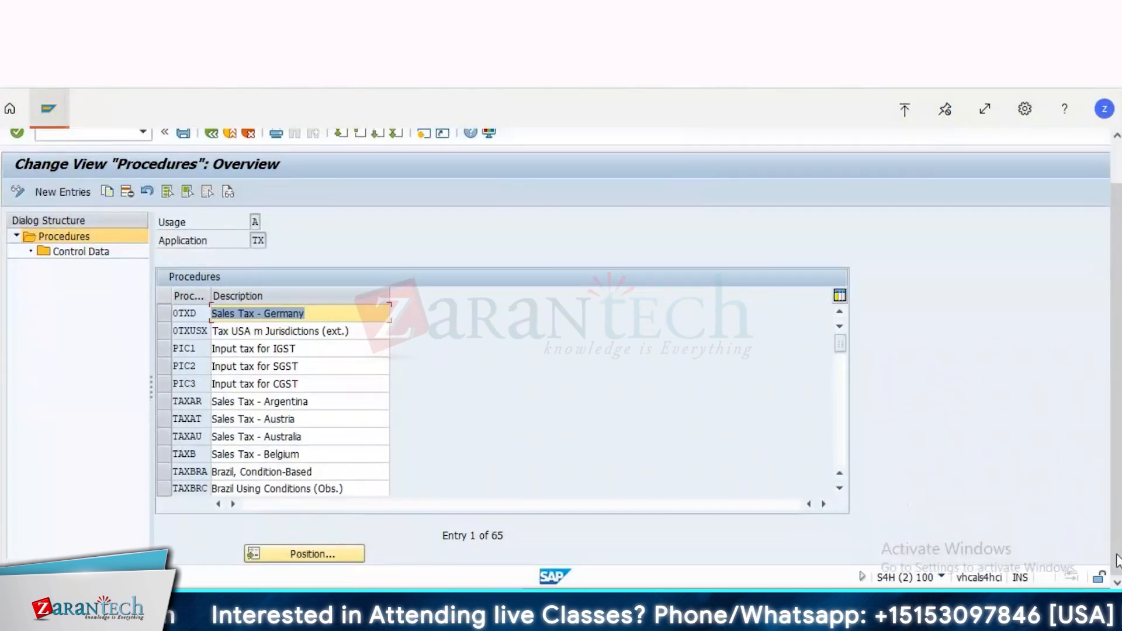
click(286, 552)
text(t)
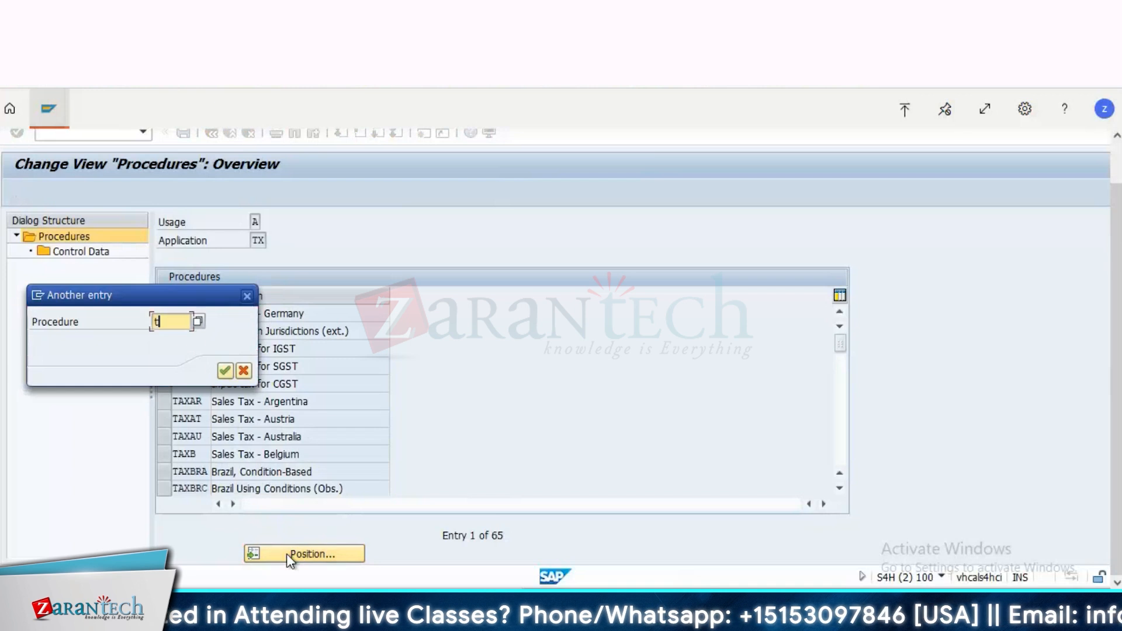
text(axdlf)
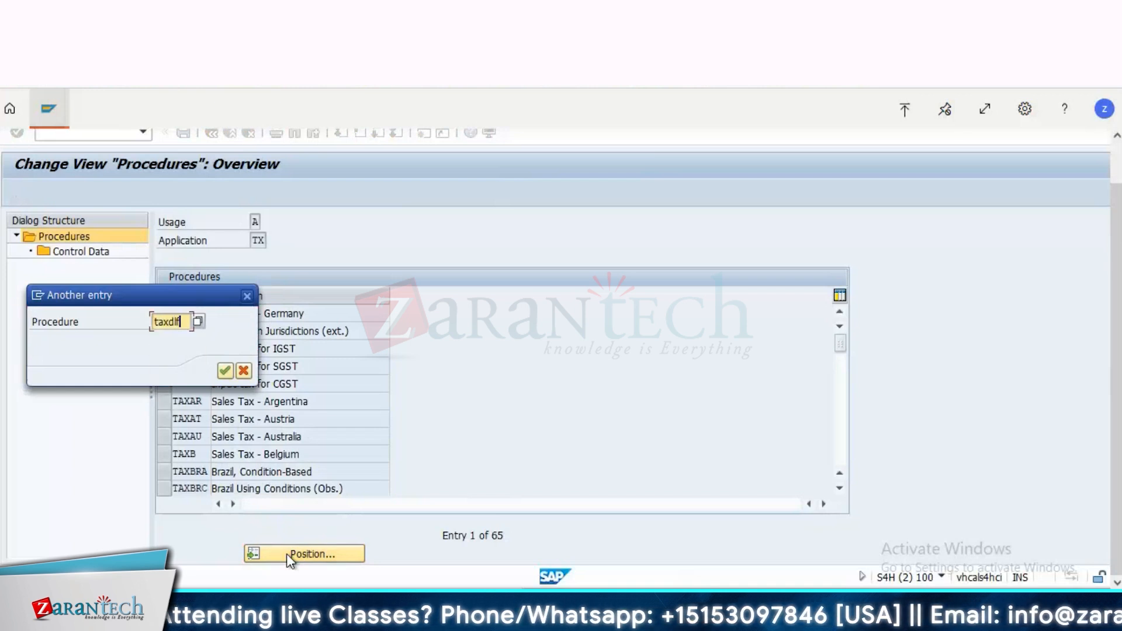
key(Return)
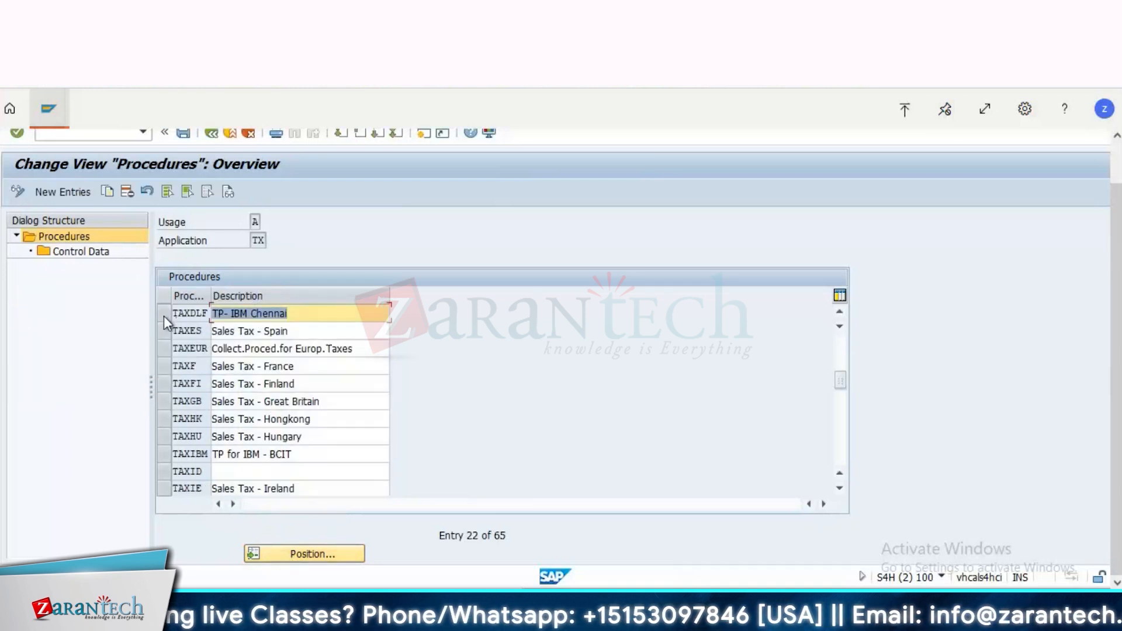
click(163, 316)
double_click(100, 251)
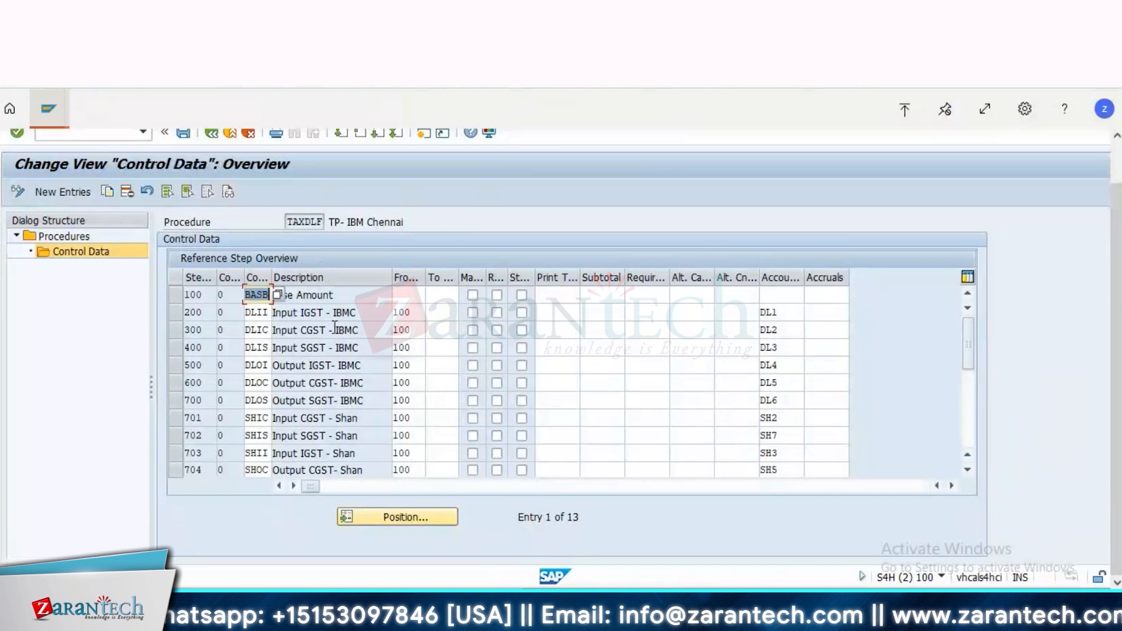
Step: Widen the Condition Type column in the control data and highlight condition type DLII
click(250, 314)
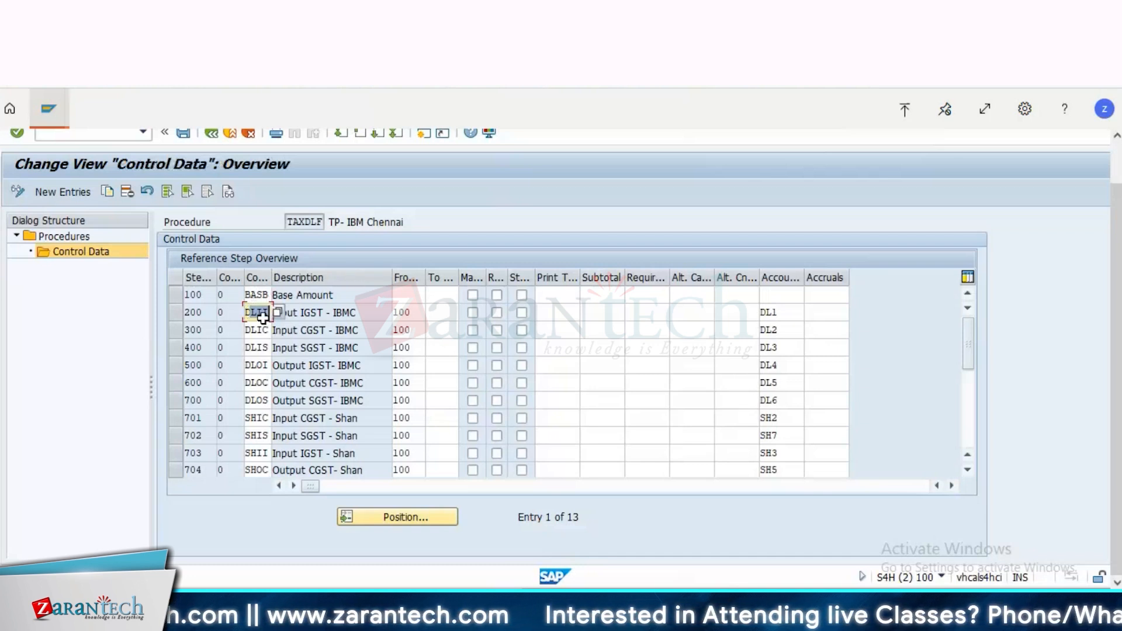
double_click(273, 277)
double_click(282, 311)
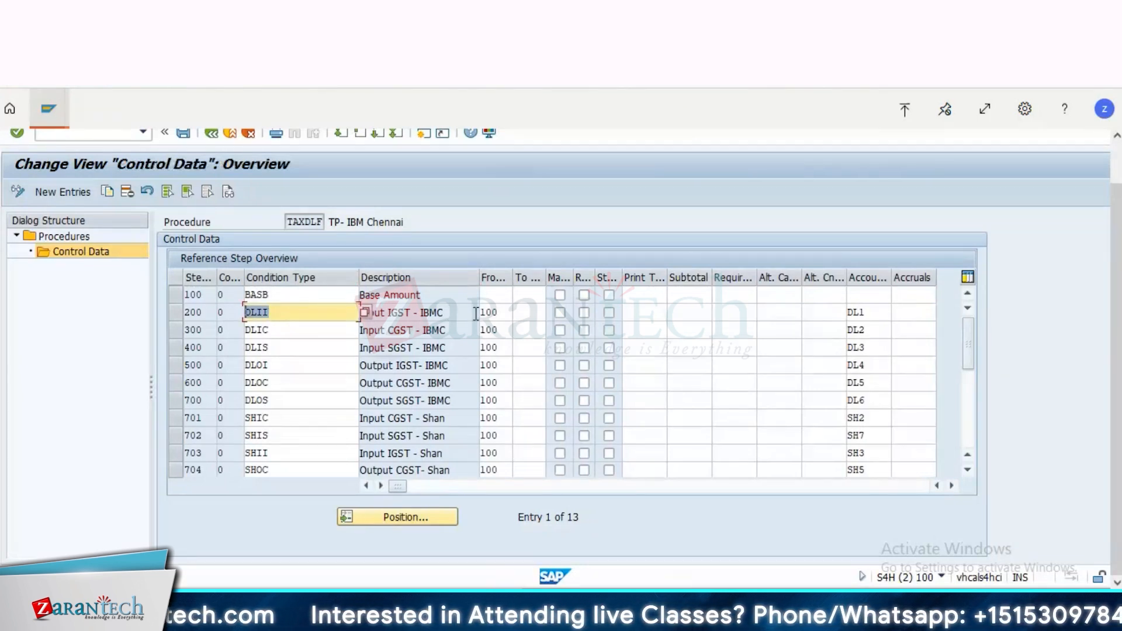
Step: Examine the Base Amount row at step 100 and the from-step reference, condition type and description of step 200
double_click(192, 296)
click(174, 295)
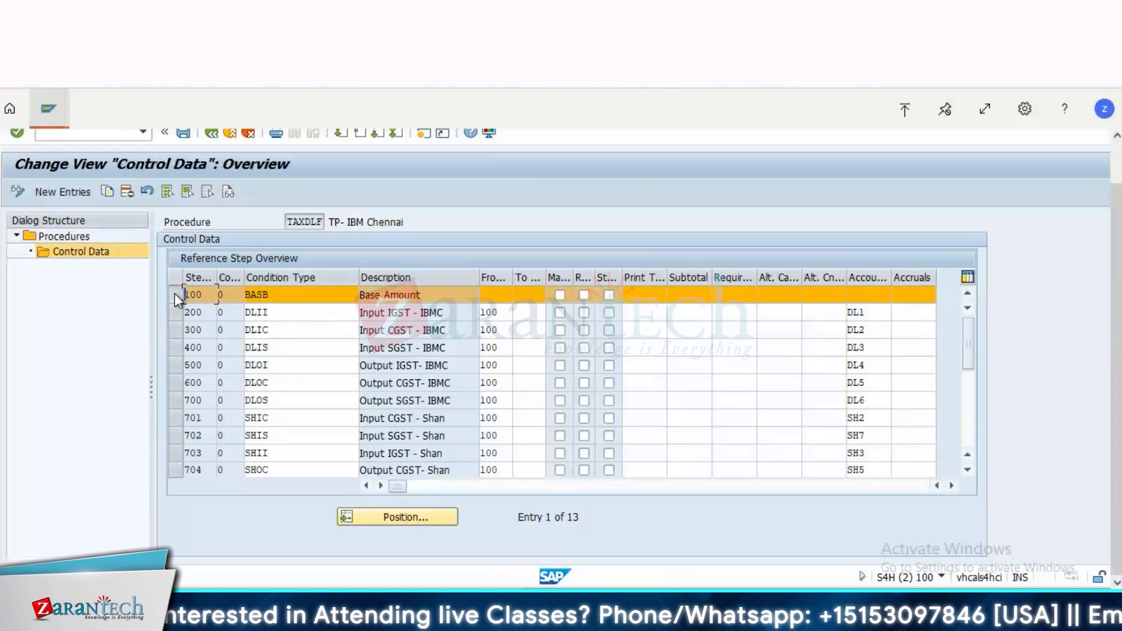
double_click(506, 315)
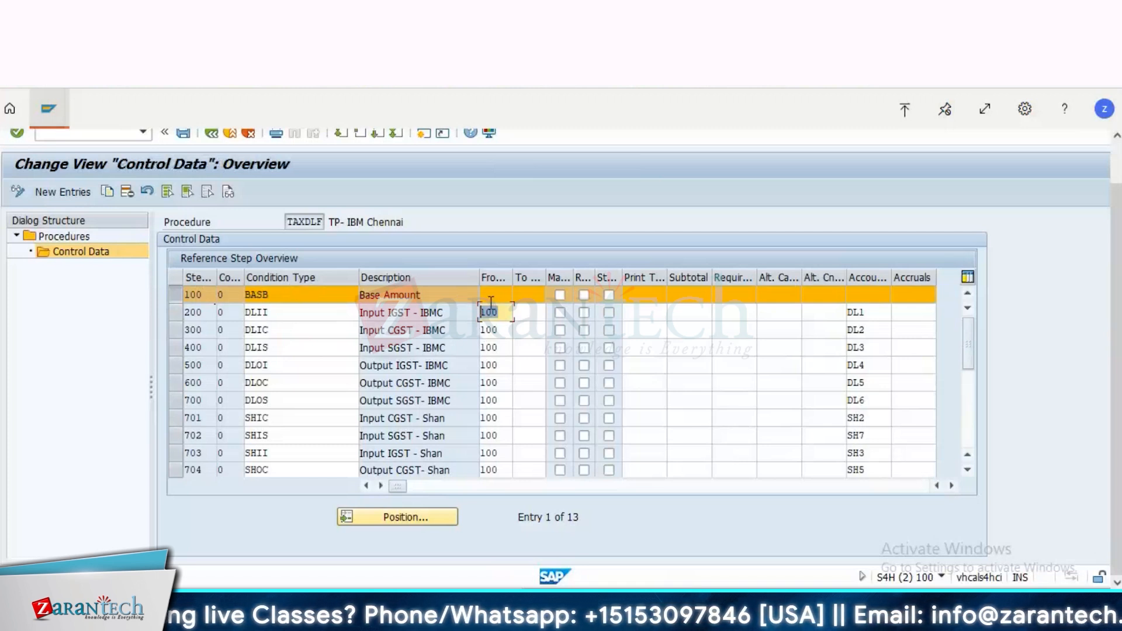
double_click(273, 312)
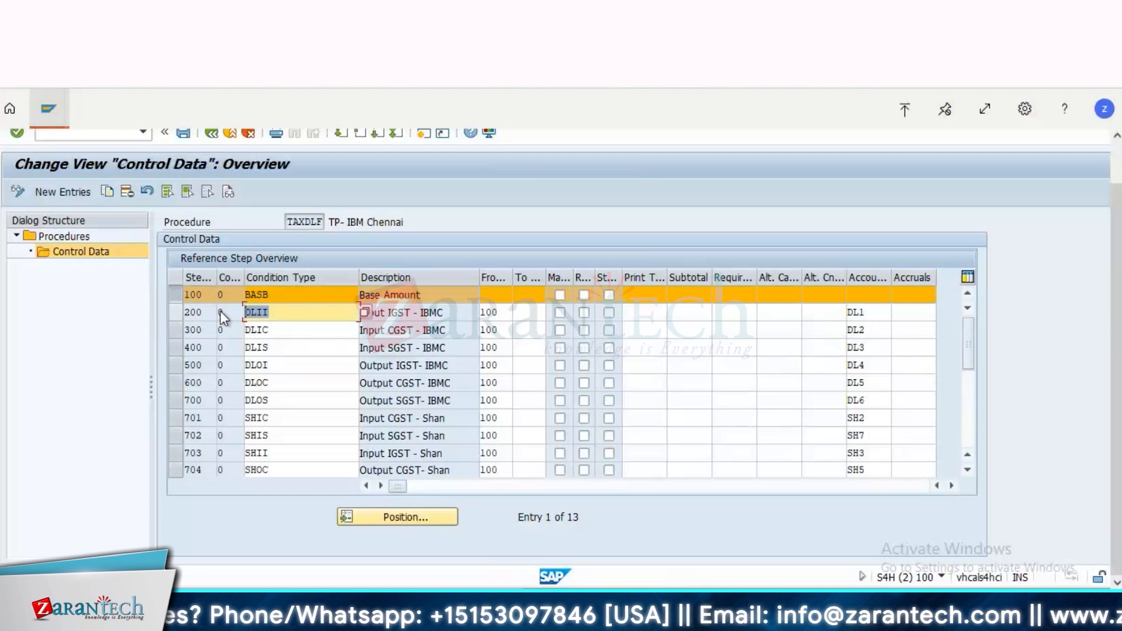
drag(447, 312, 337, 318)
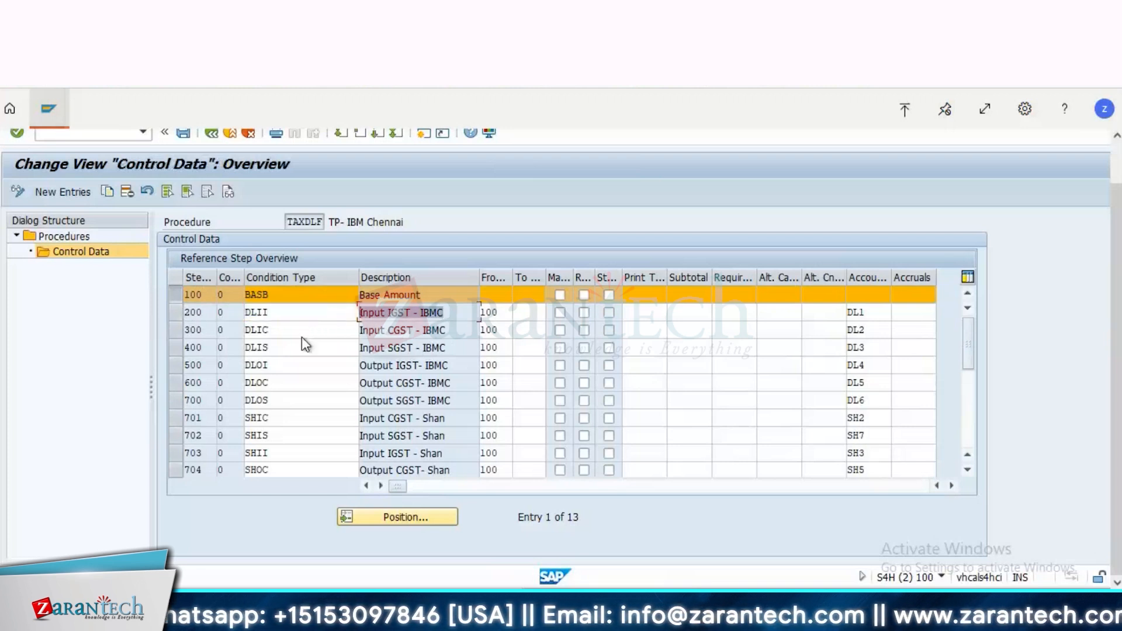
Step: Review condition types DLIC, DLIS, DLOI and DLII in the control data, and return to the Check Calculation Procedure activity selection
drag(293, 337, 218, 326)
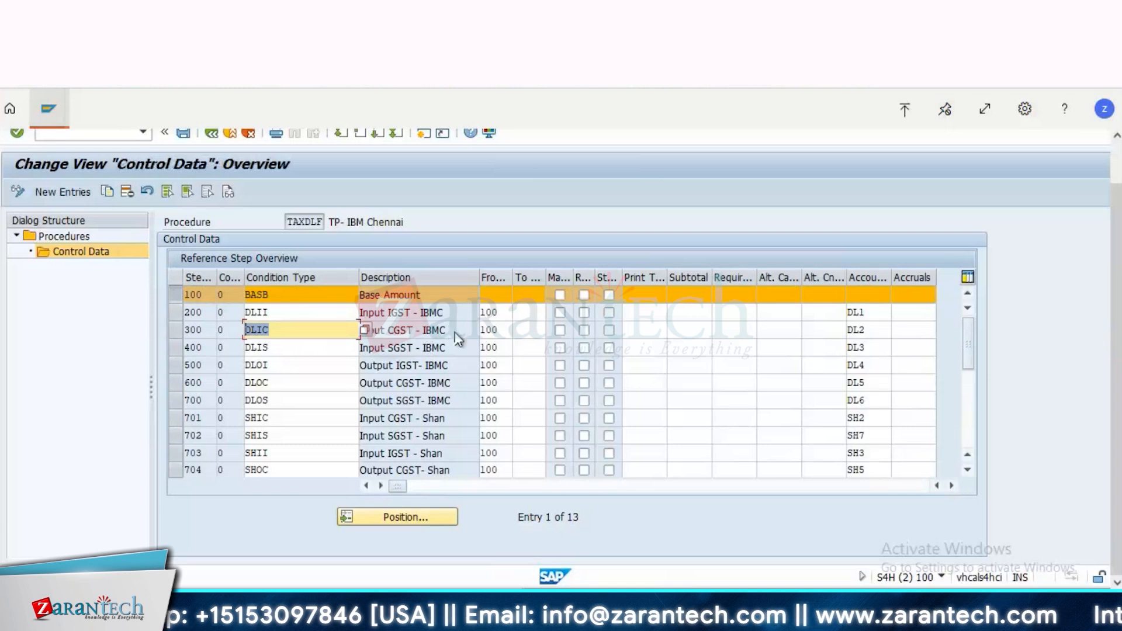
key(Tab)
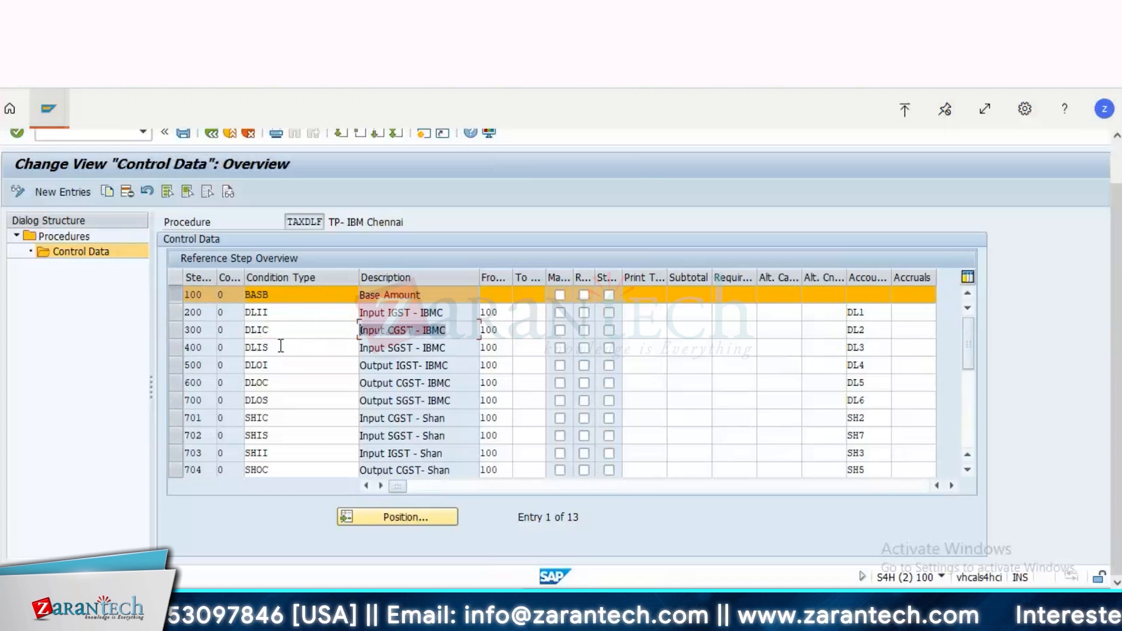
double_click(281, 346)
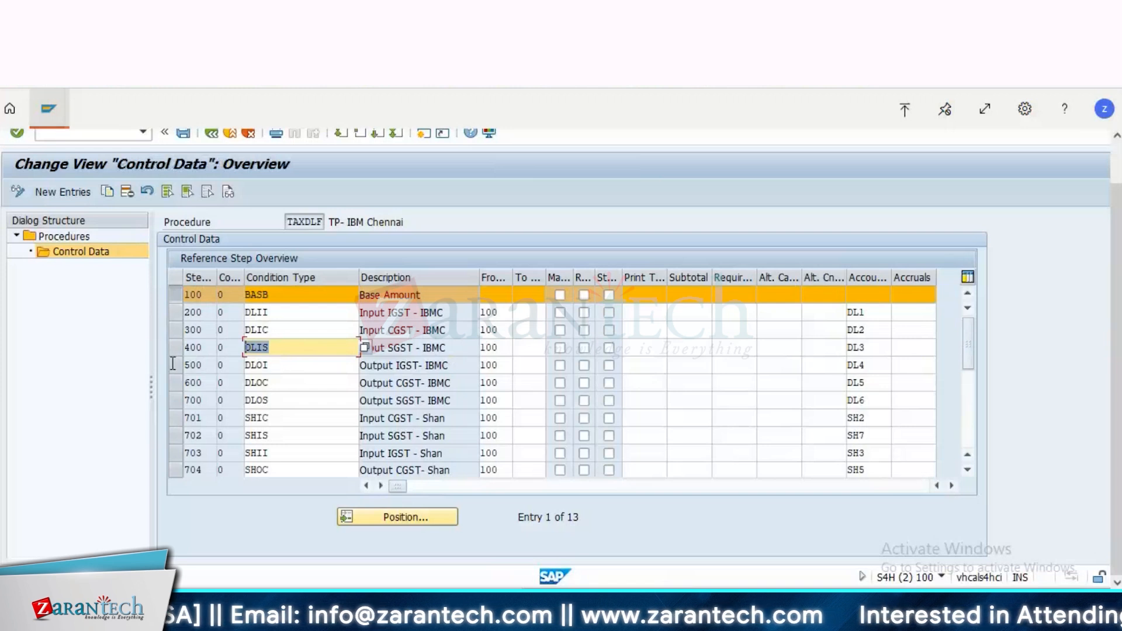
key(Down)
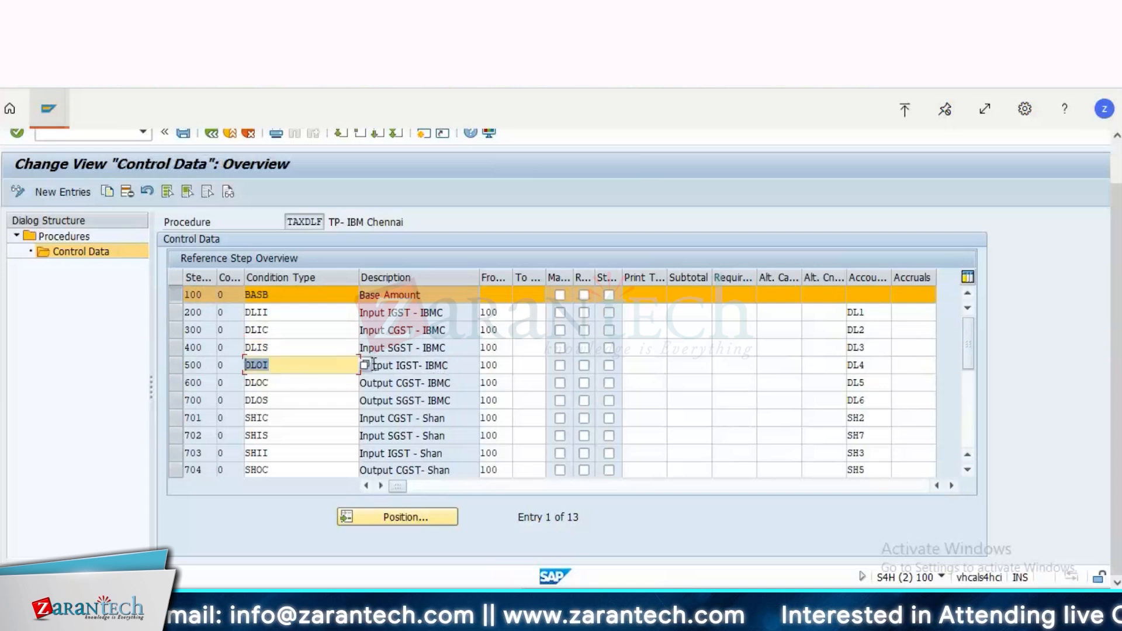
double_click(249, 312)
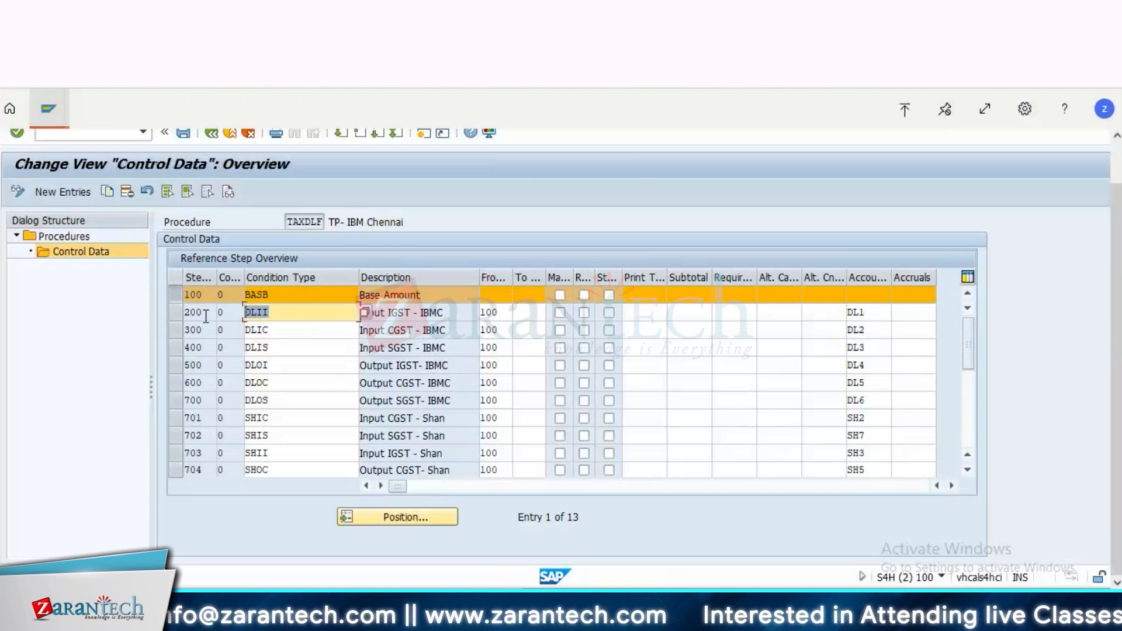
click(206, 316)
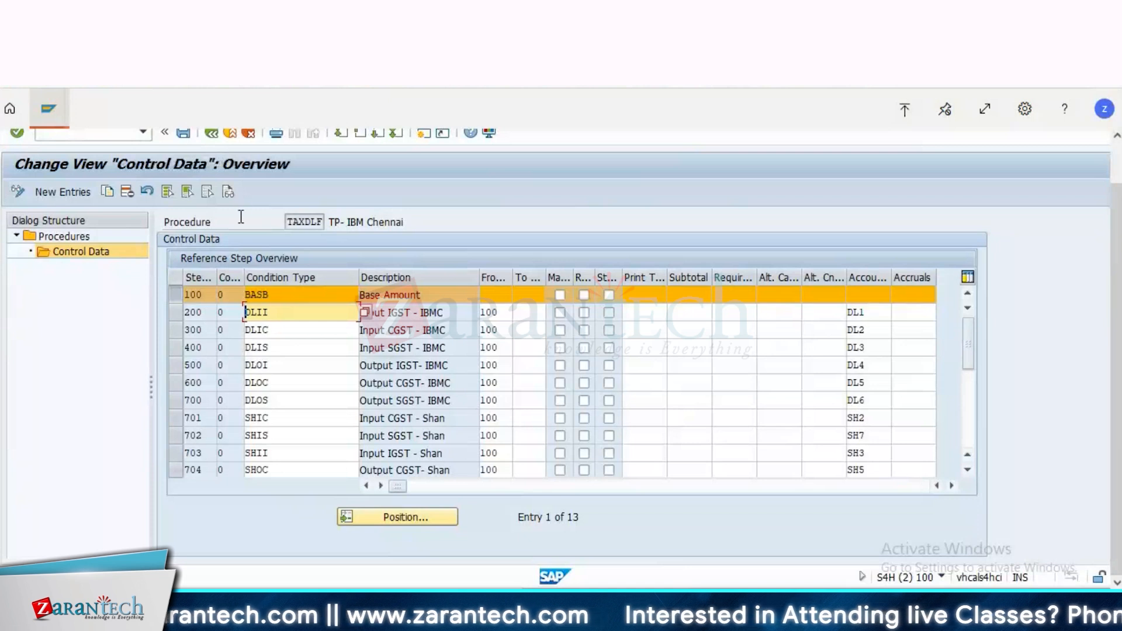
click(214, 134)
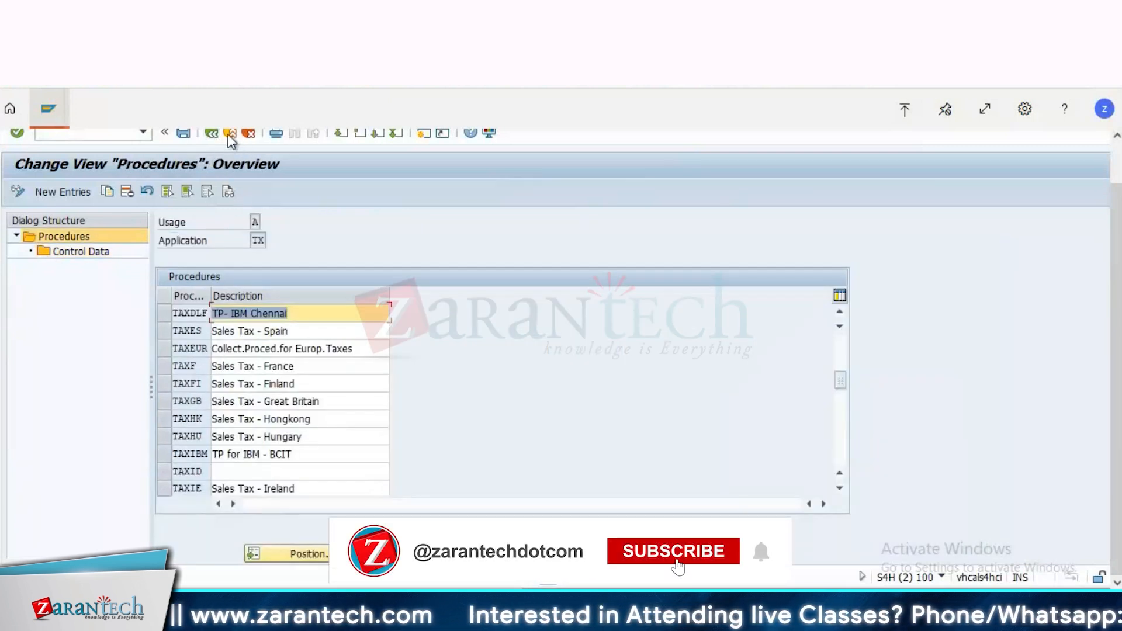
click(212, 135)
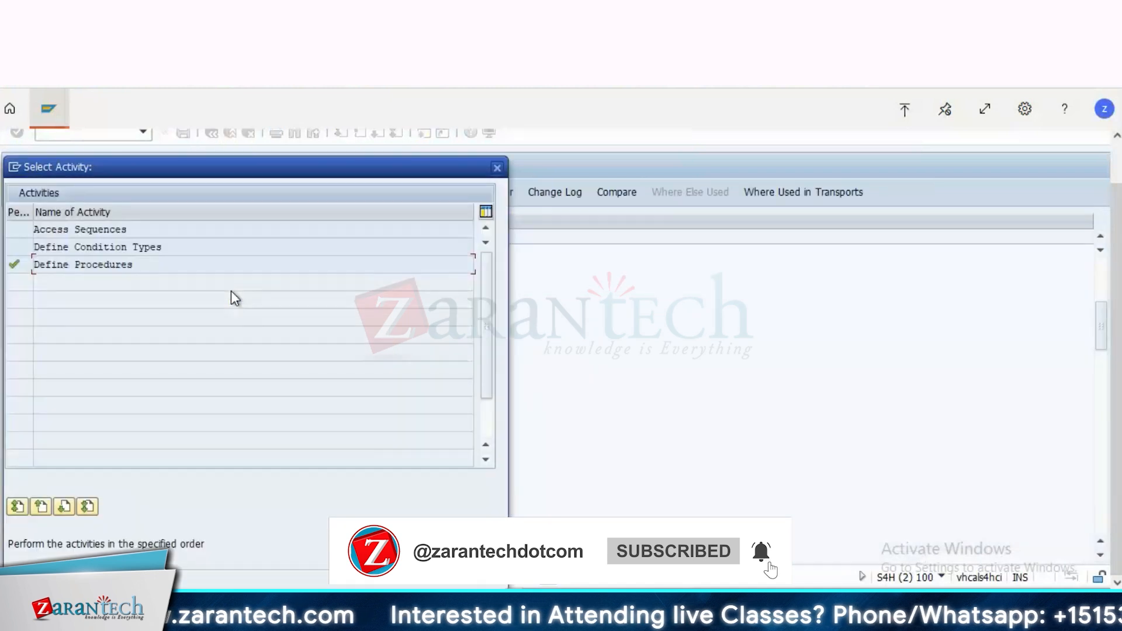
Step: Open the Define Condition Types activity
click(108, 247)
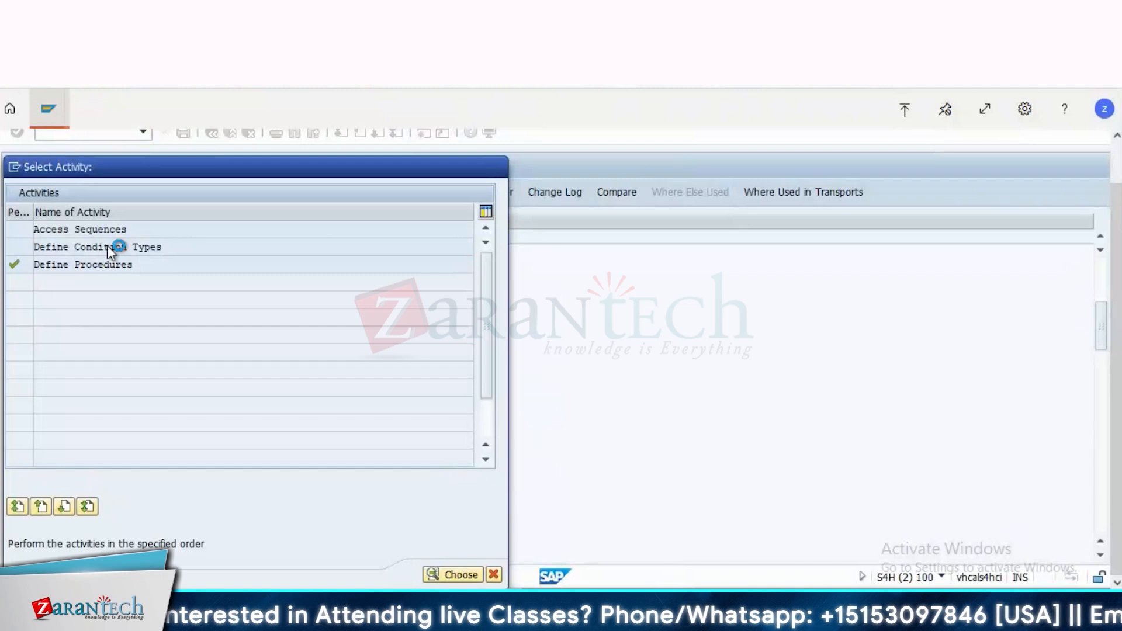
double_click(107, 246)
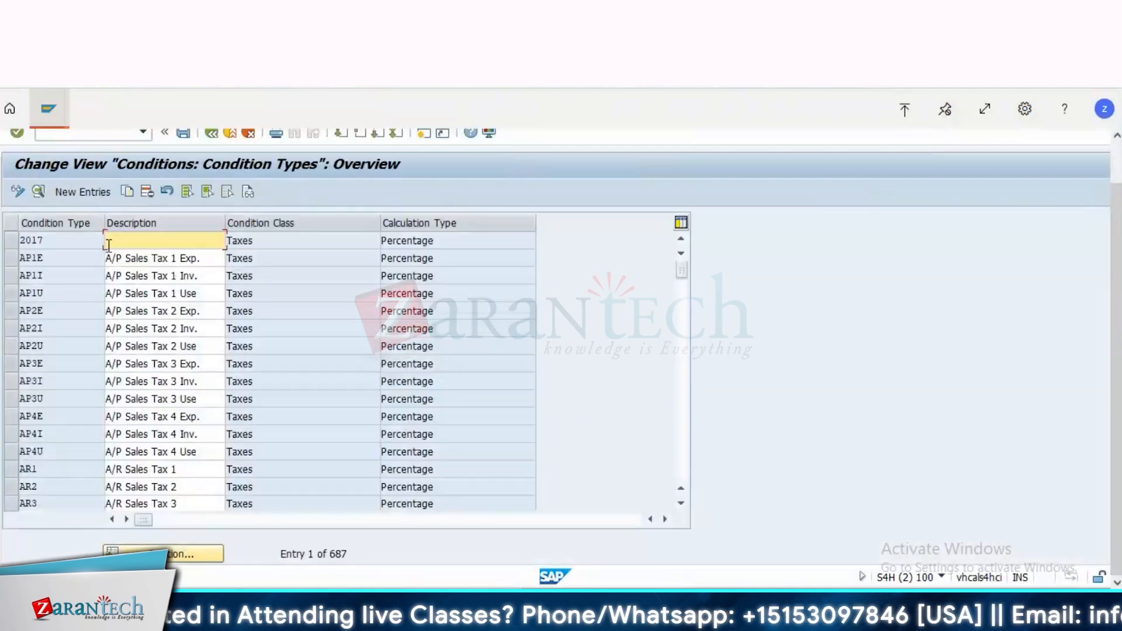
click(203, 552)
text(MWAS)
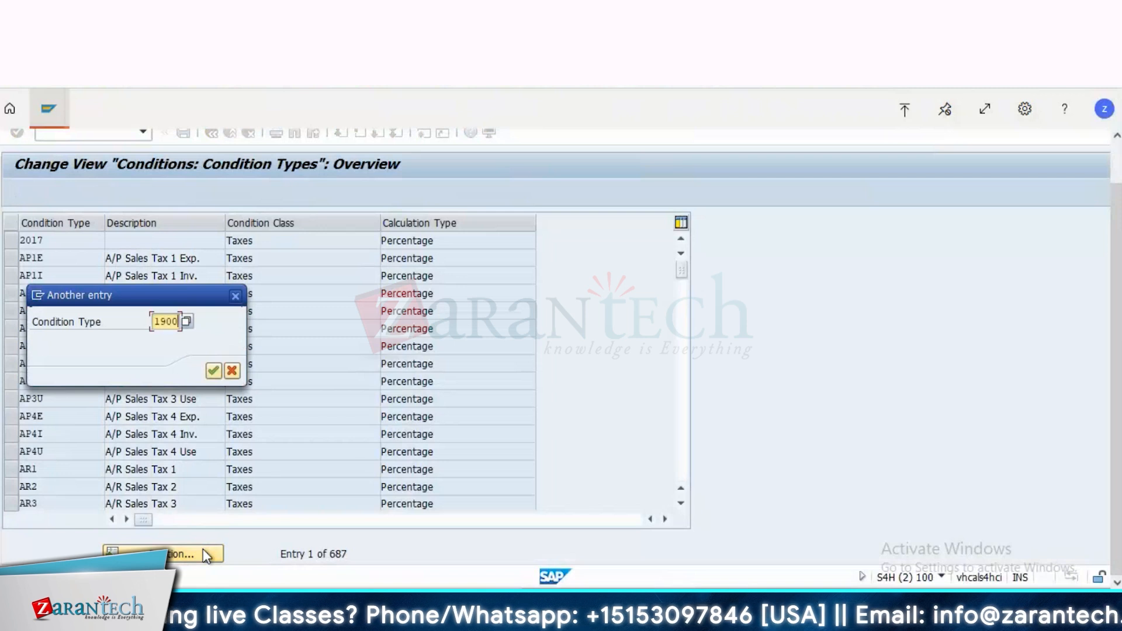
key(Return)
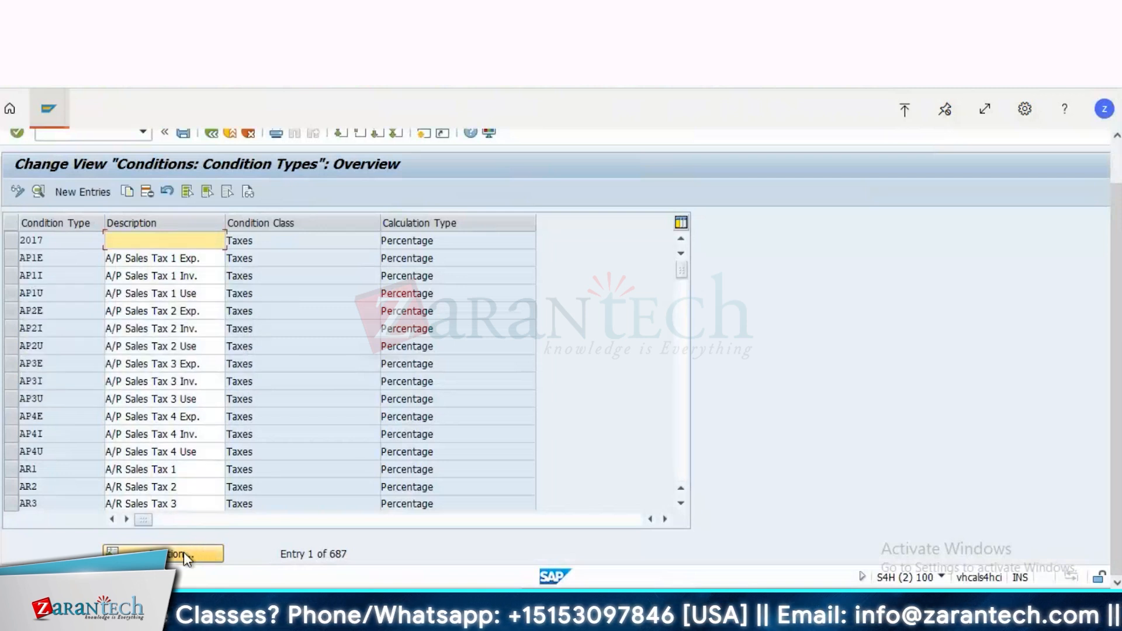
Step: Locate condition type DLII in the condition types overview and display its details
click(183, 552)
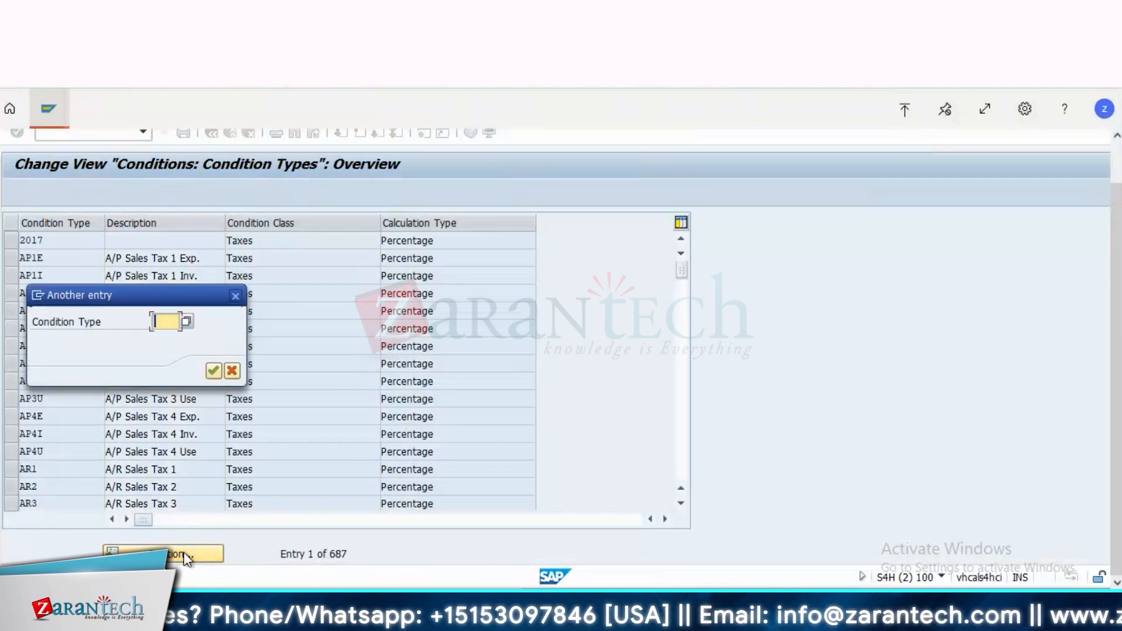
text(DL)
text(11)
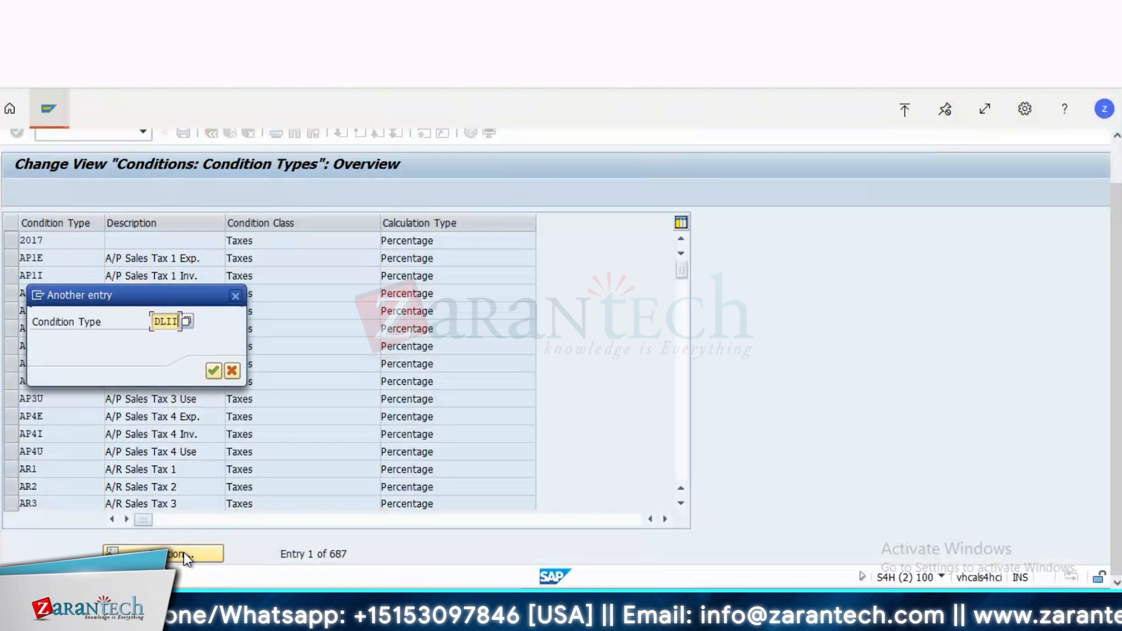
key(Return)
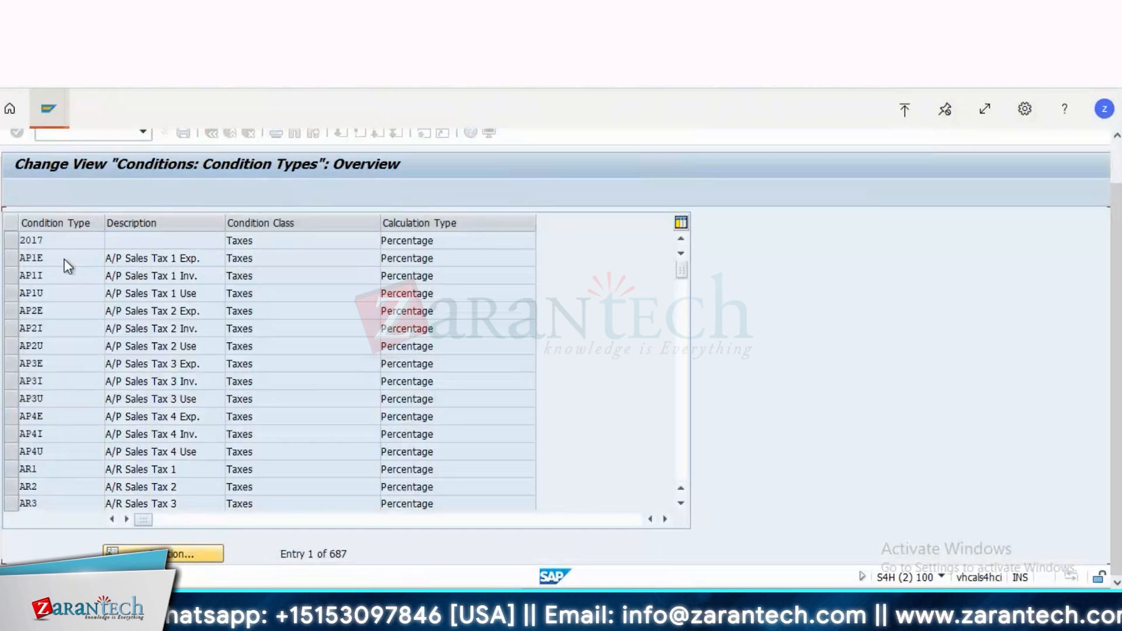
click(11, 240)
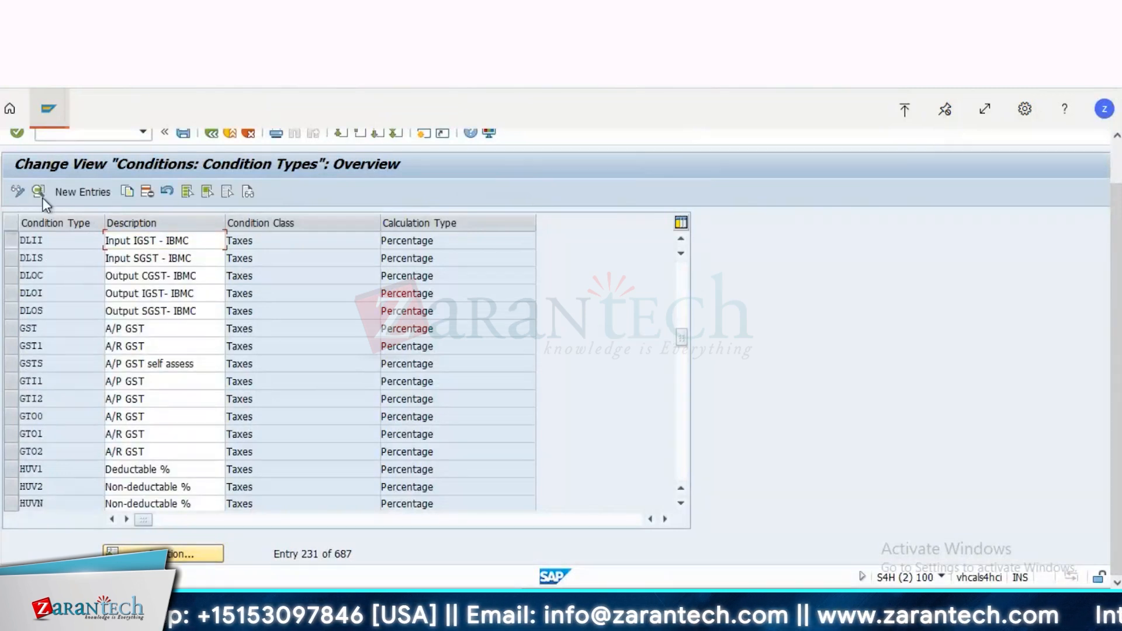
click(40, 193)
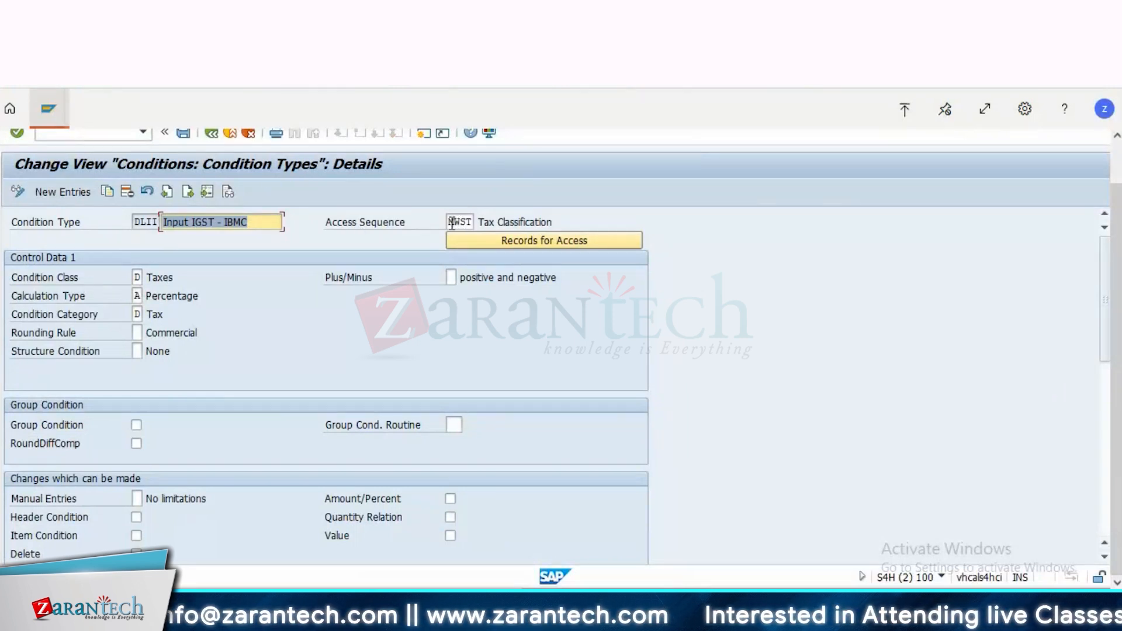
Step: Highlight access sequence MWST of condition type DLII and review the possible condition class values
drag(449, 223, 515, 223)
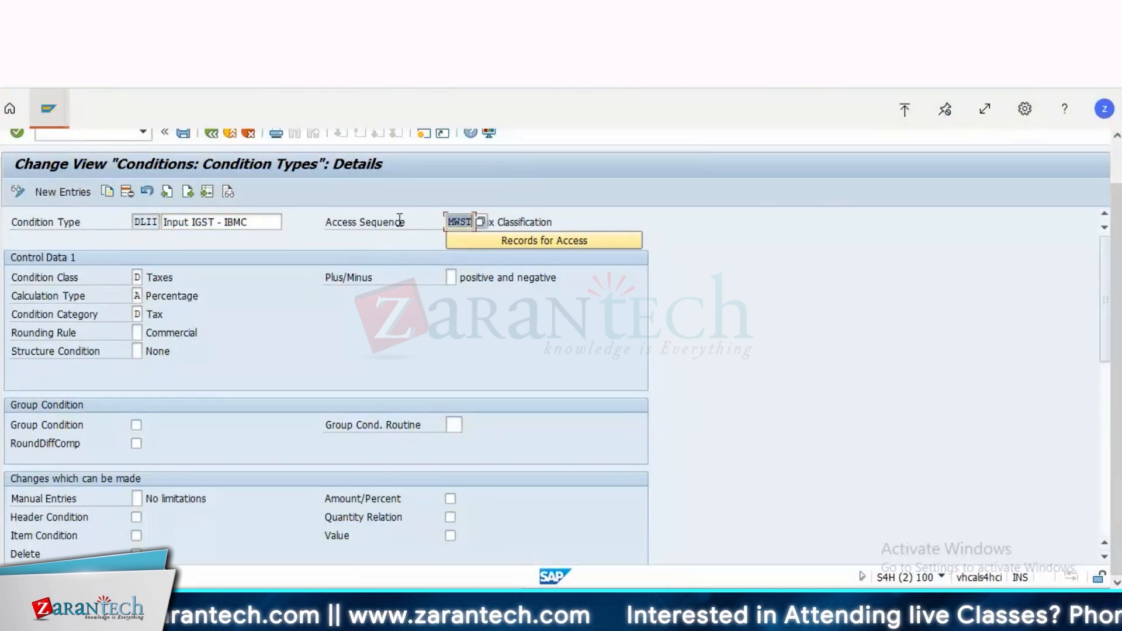
click(137, 277)
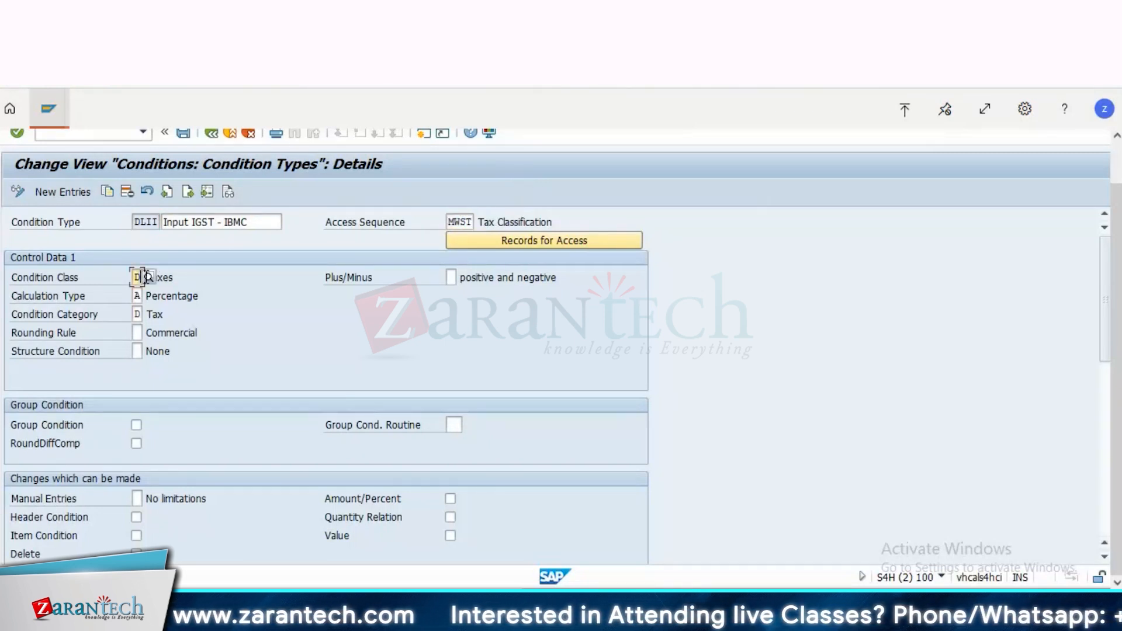
click(146, 277)
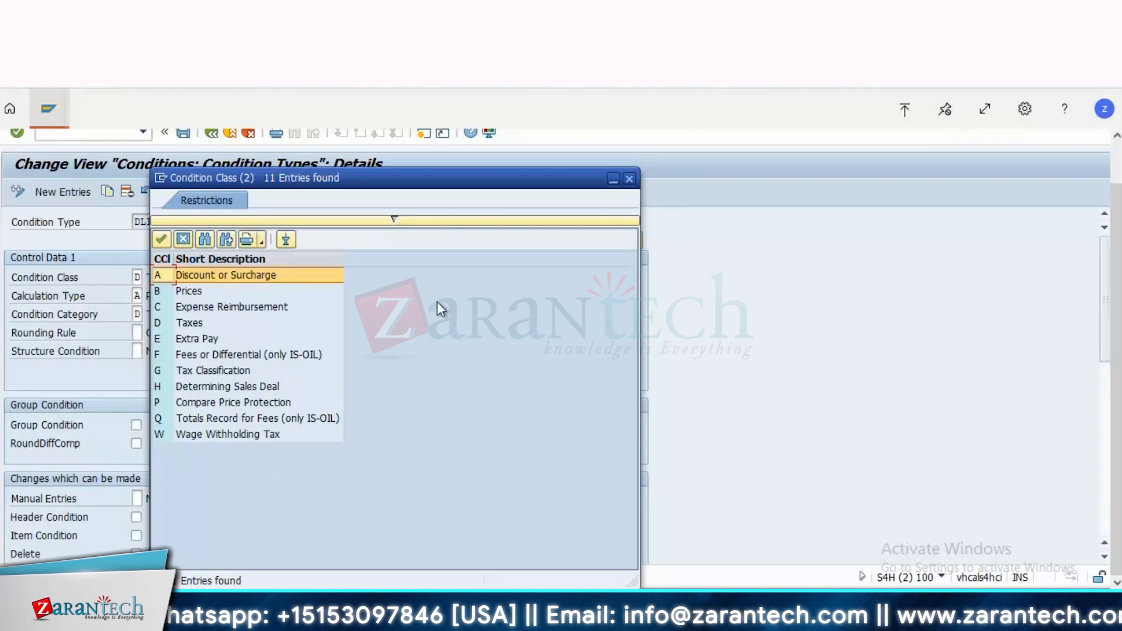
click(629, 179)
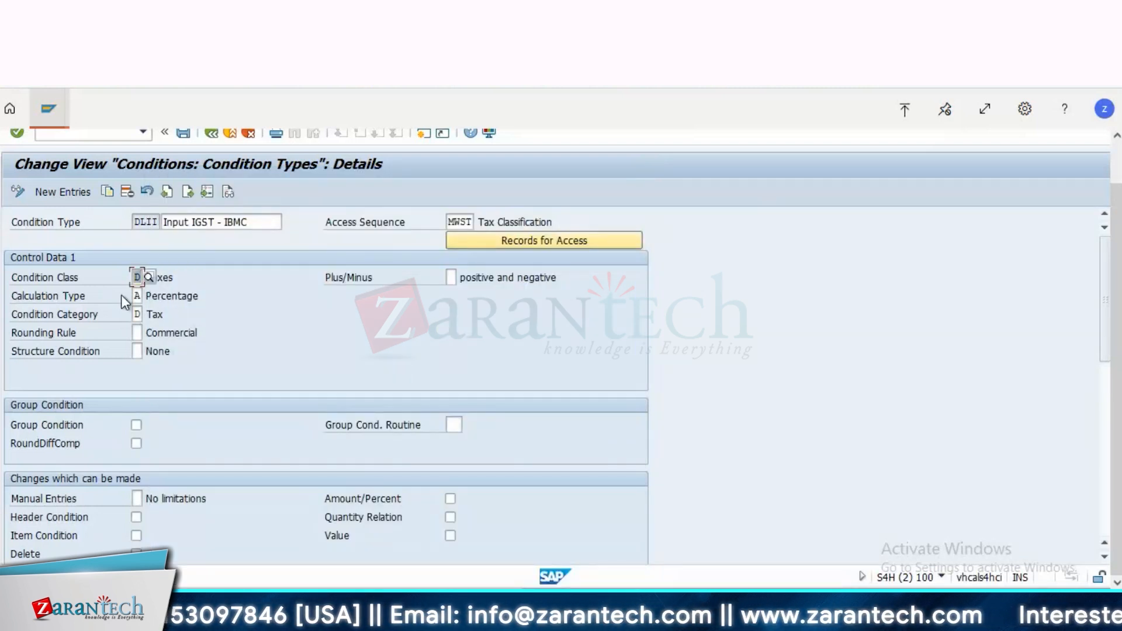
Step: Review the possible values for the calculation type and condition category of condition type DLII
click(137, 296)
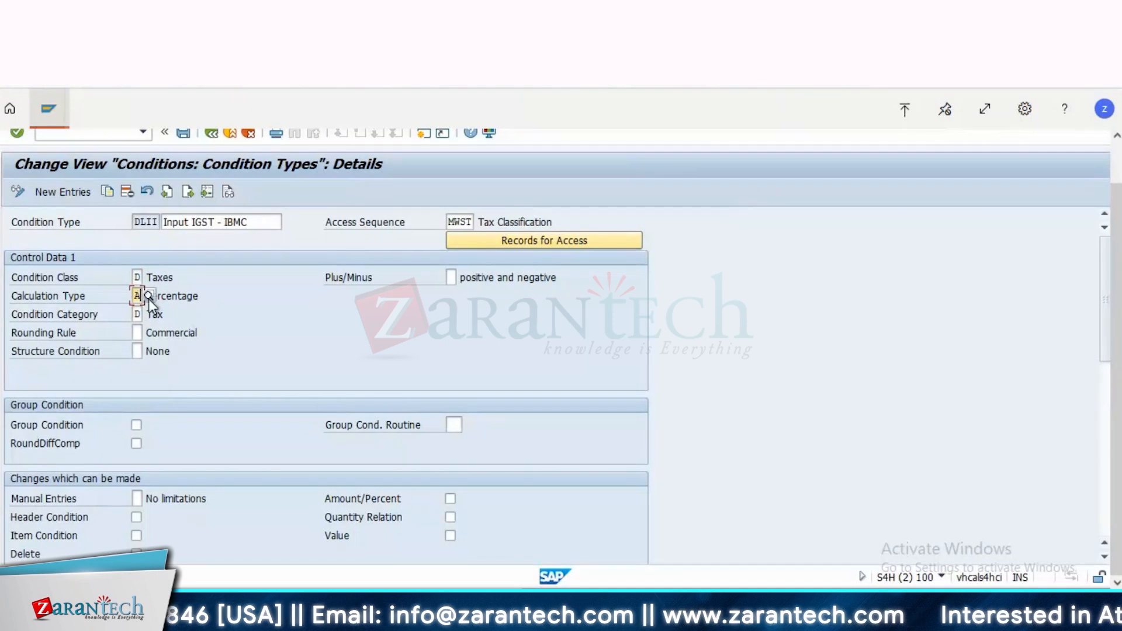
click(149, 296)
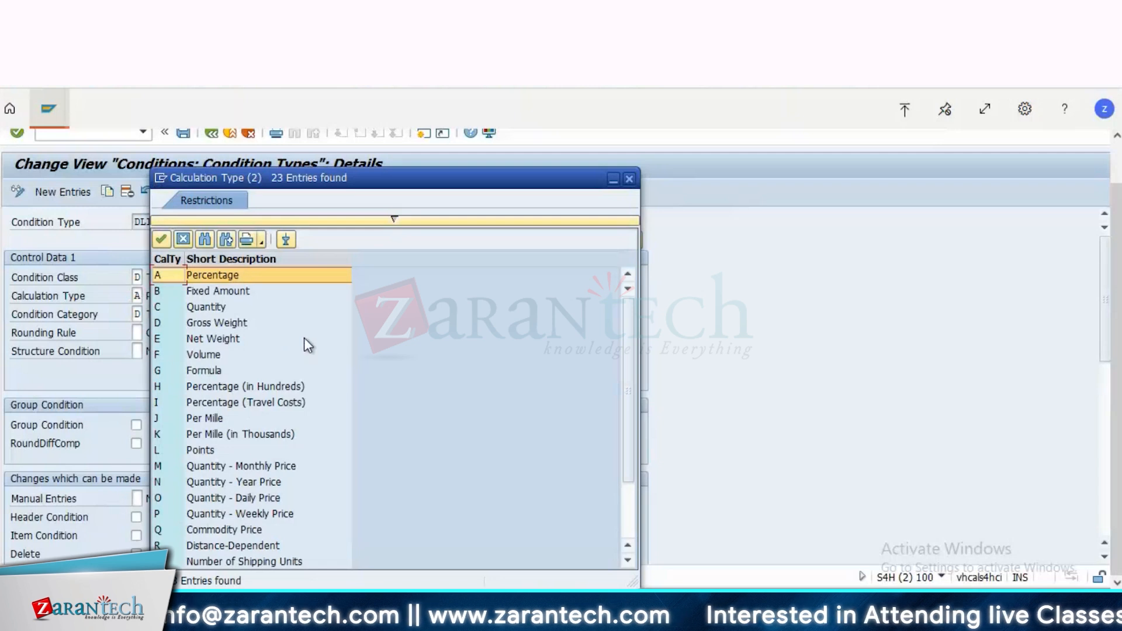
click(628, 180)
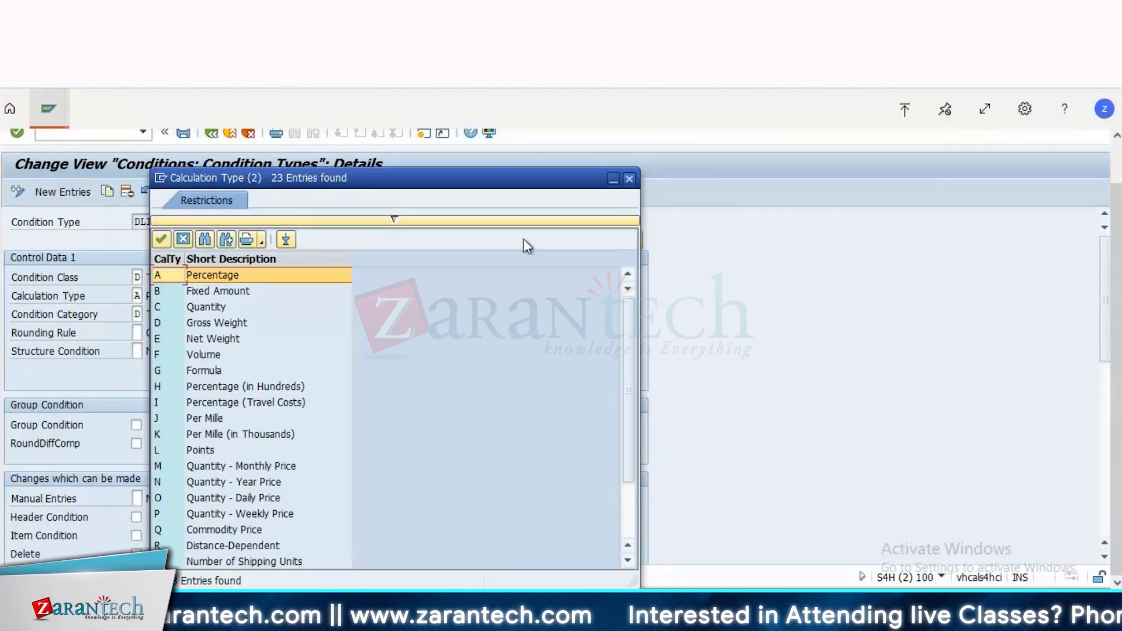
click(138, 314)
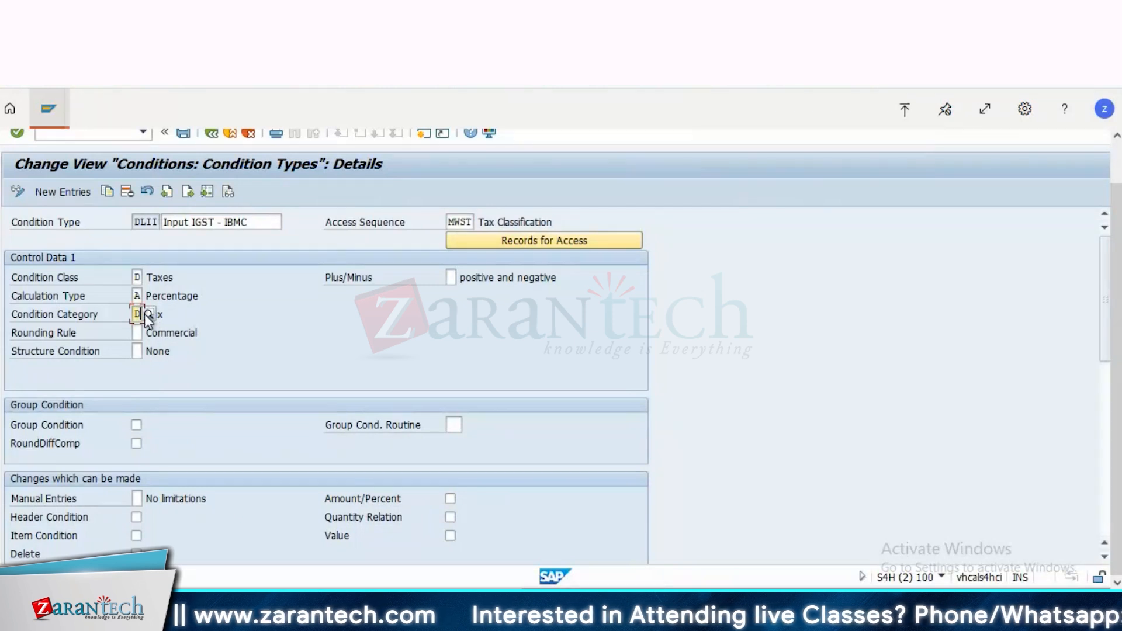
click(147, 315)
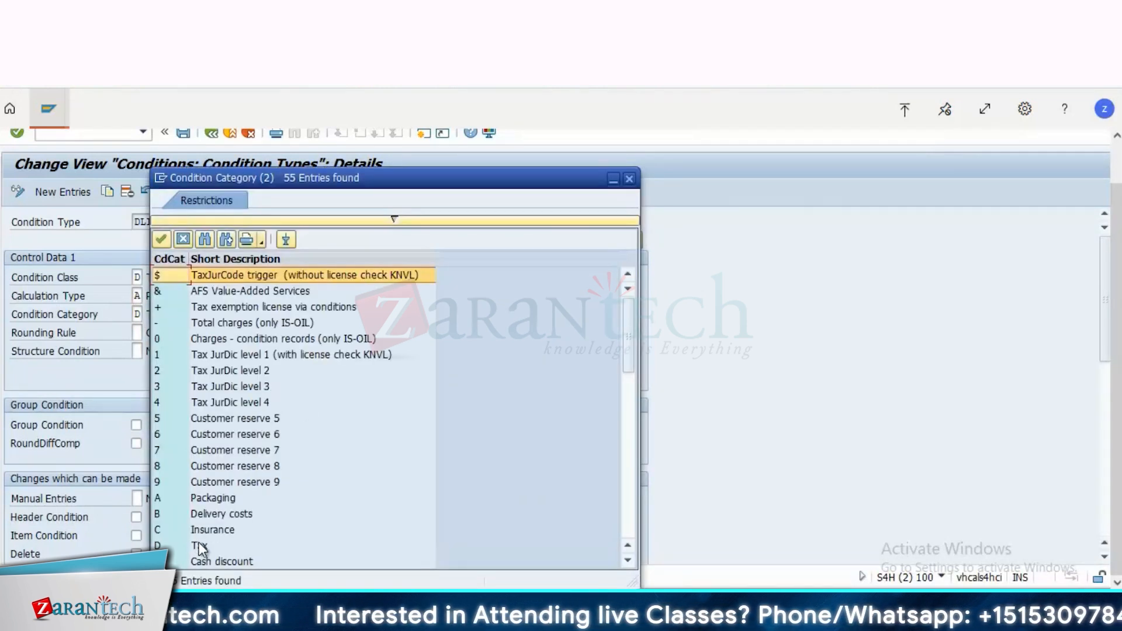
click(200, 550)
click(630, 178)
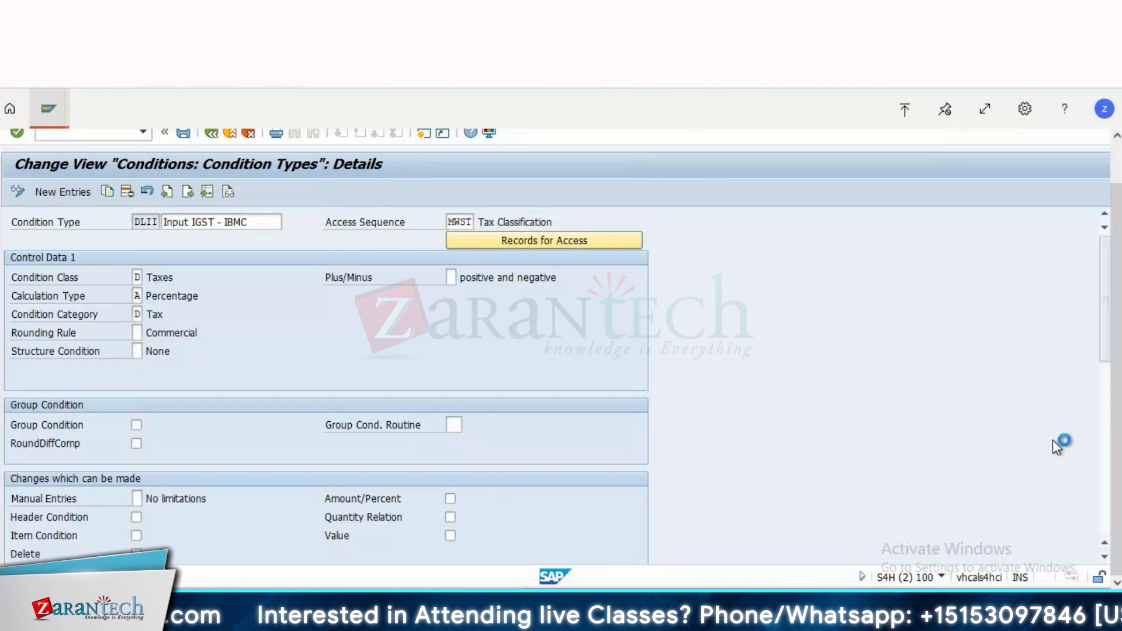
Step: Review the Scales and Control Data 2 sections of condition type DLII, and return to the activity selection
click(1107, 453)
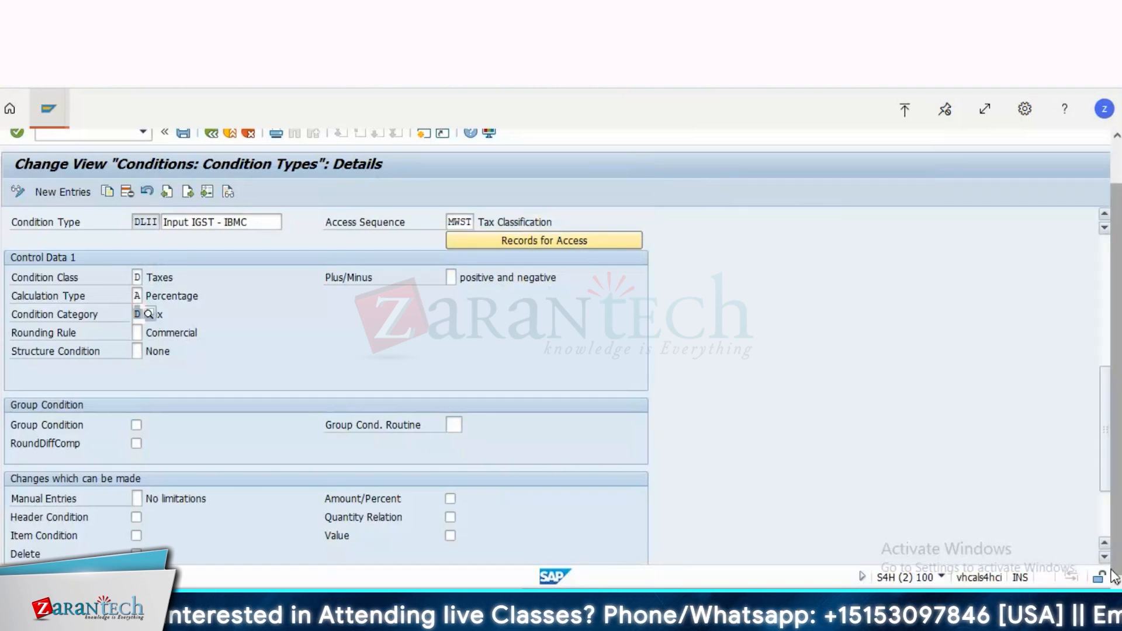
drag(1115, 577, 1112, 570)
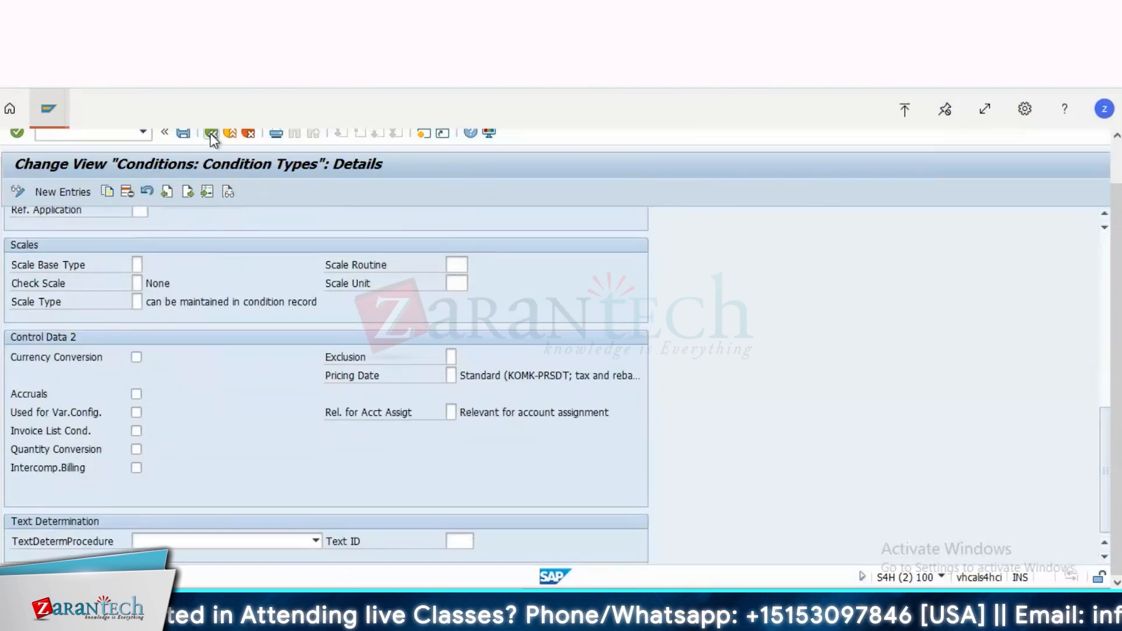
click(211, 134)
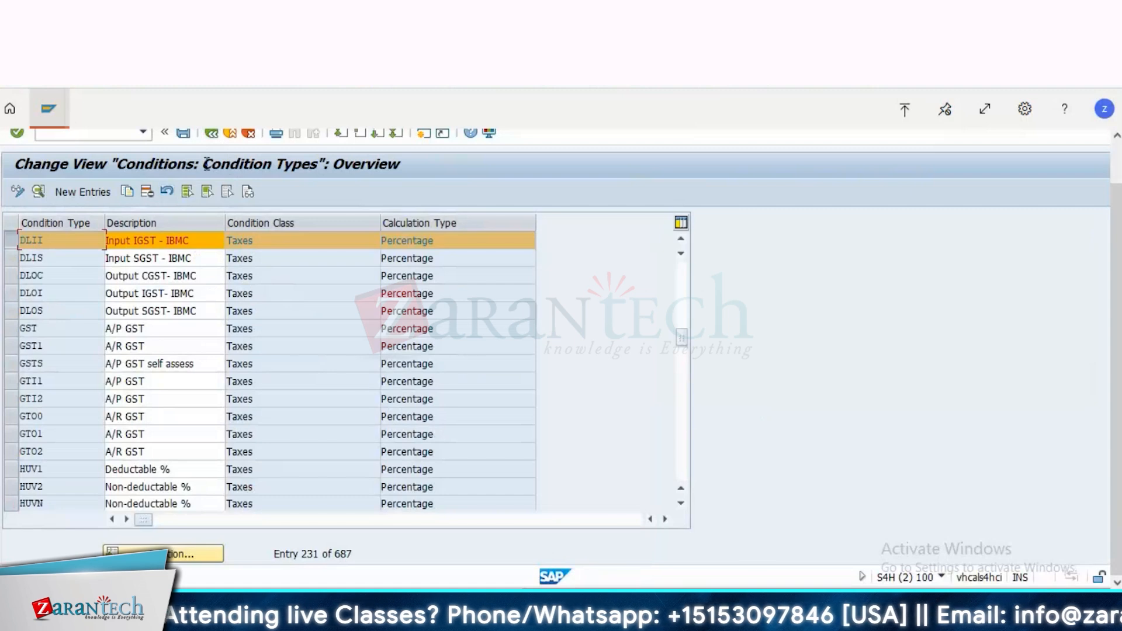
click(211, 134)
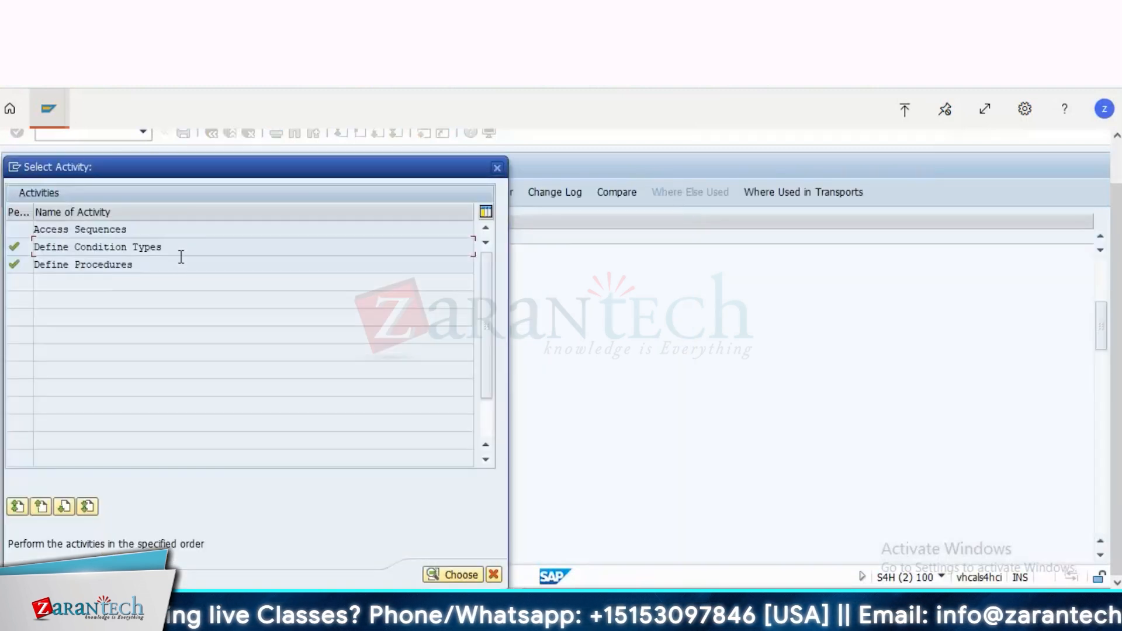
Step: Open the Access Sequences activity, accepting the cross-client notice, and locate access sequence MWST in the overview
click(110, 228)
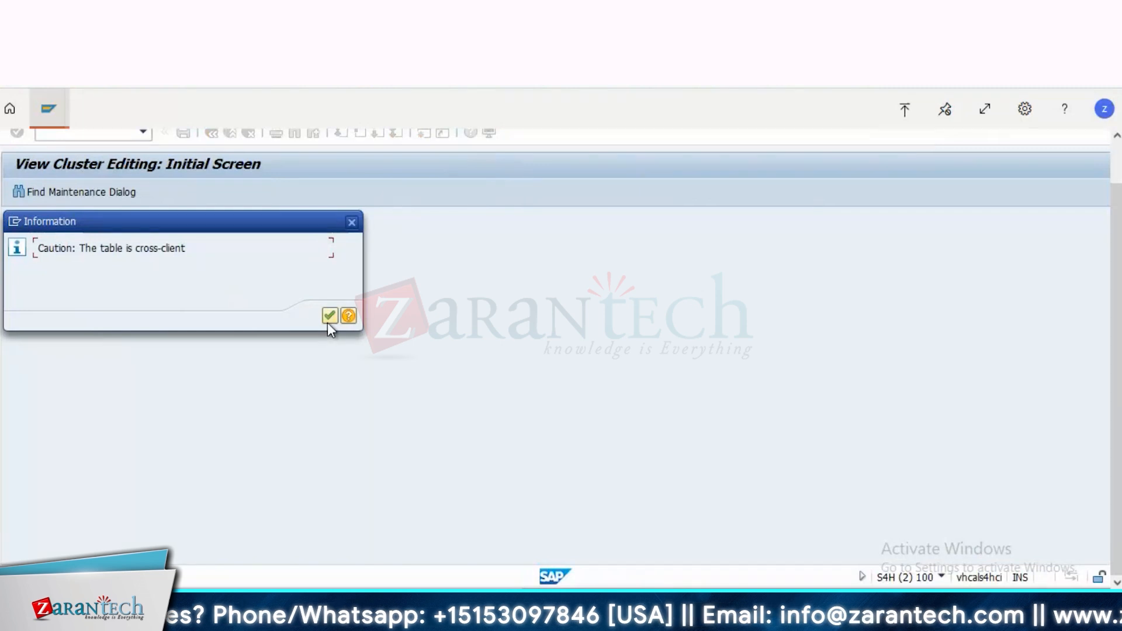
click(330, 318)
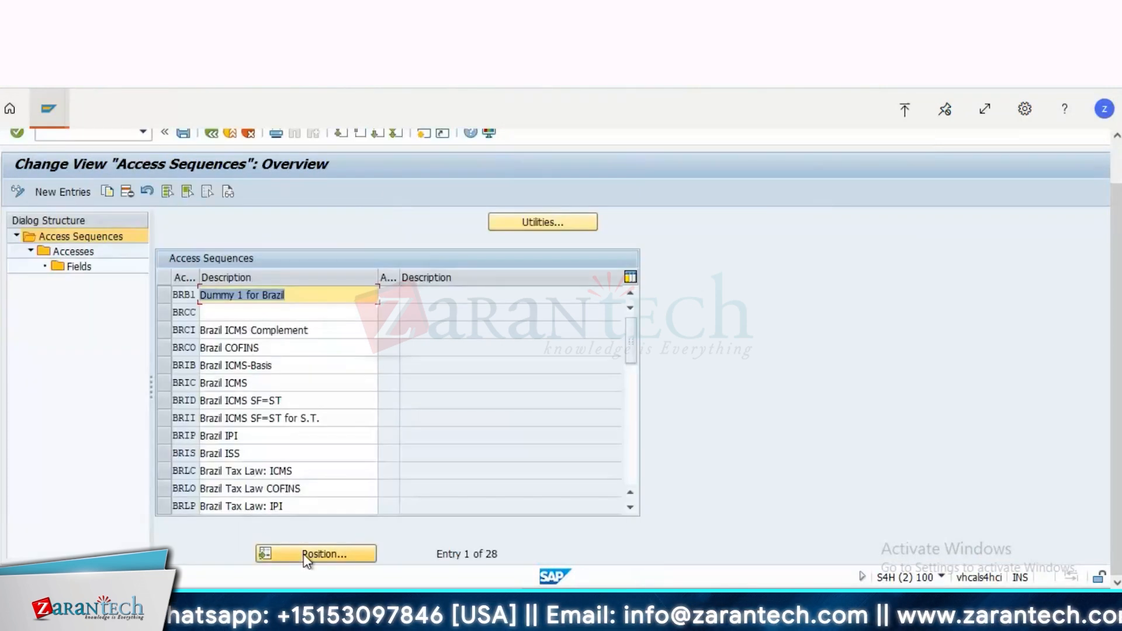
click(306, 555)
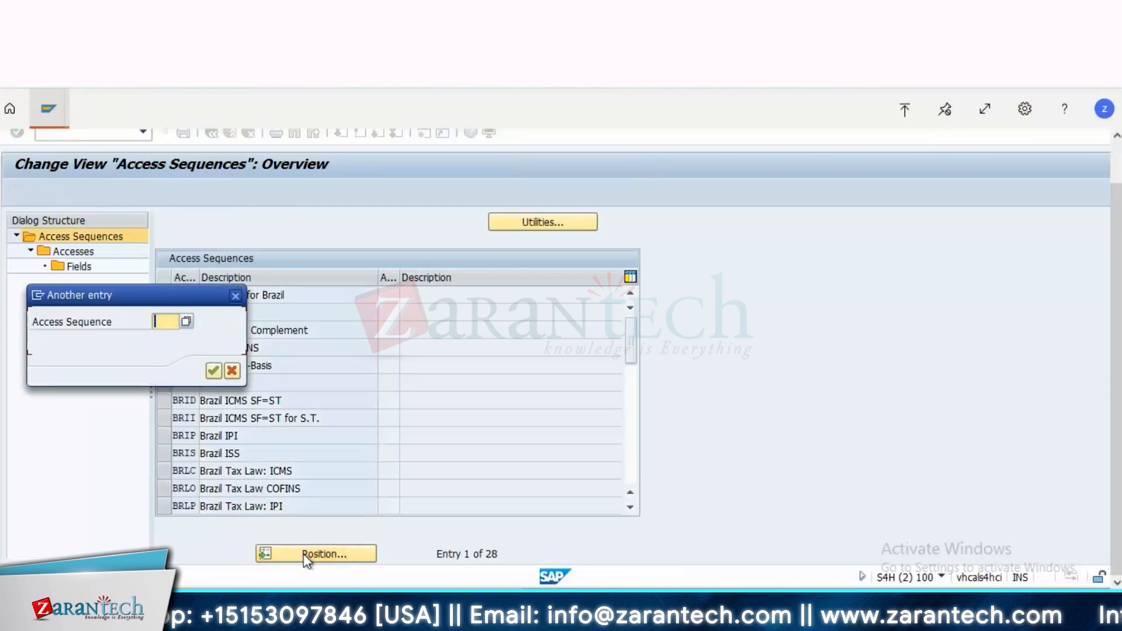
text(md)
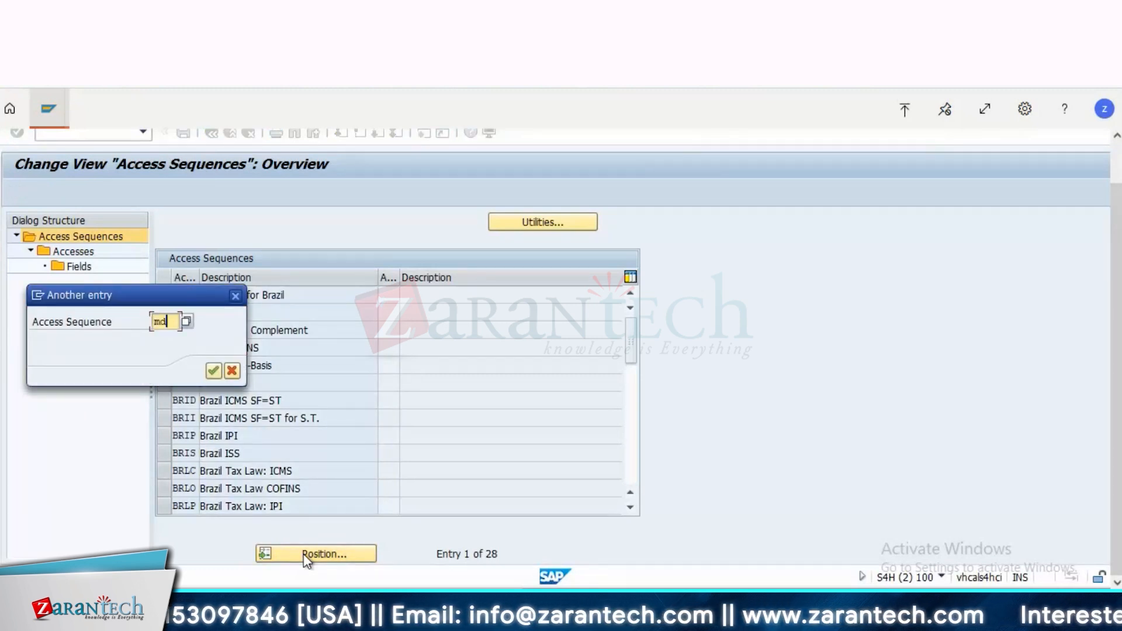
key(BackSpace)
text(wst)
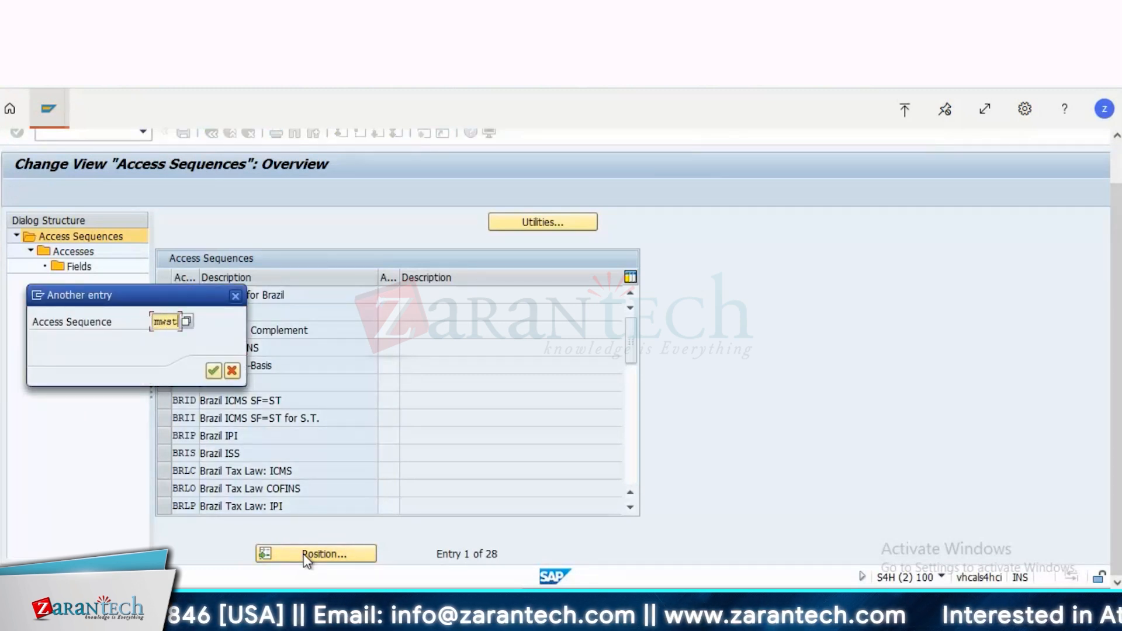
key(Return)
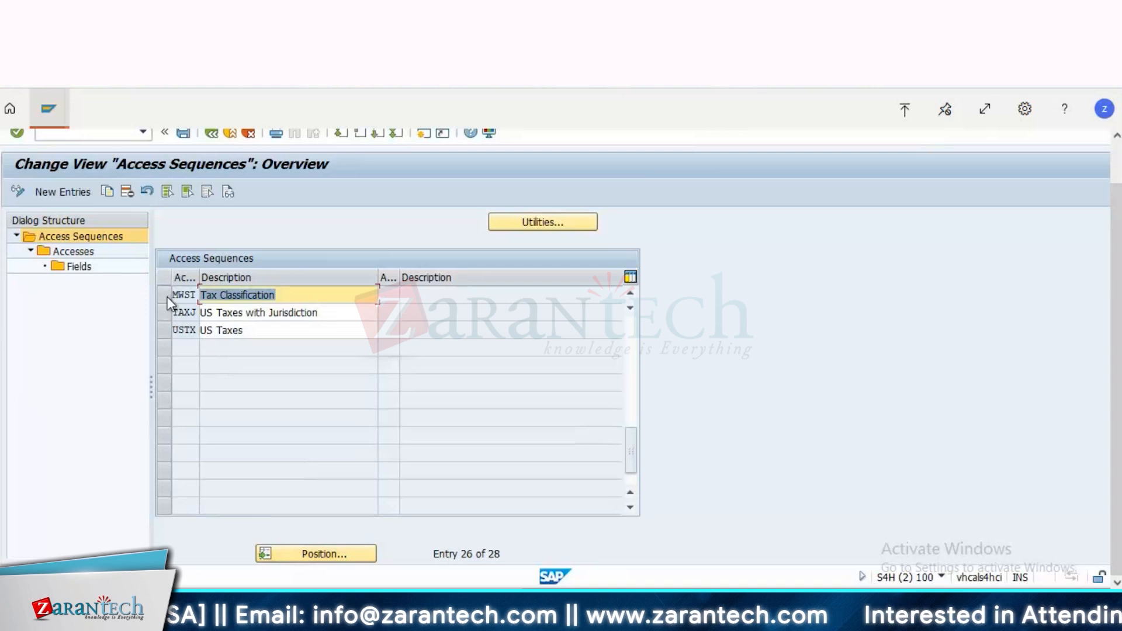
Step: Display the accesses of access sequence MWST and examine the Tax Classification and Country/Tax Code entries
click(166, 295)
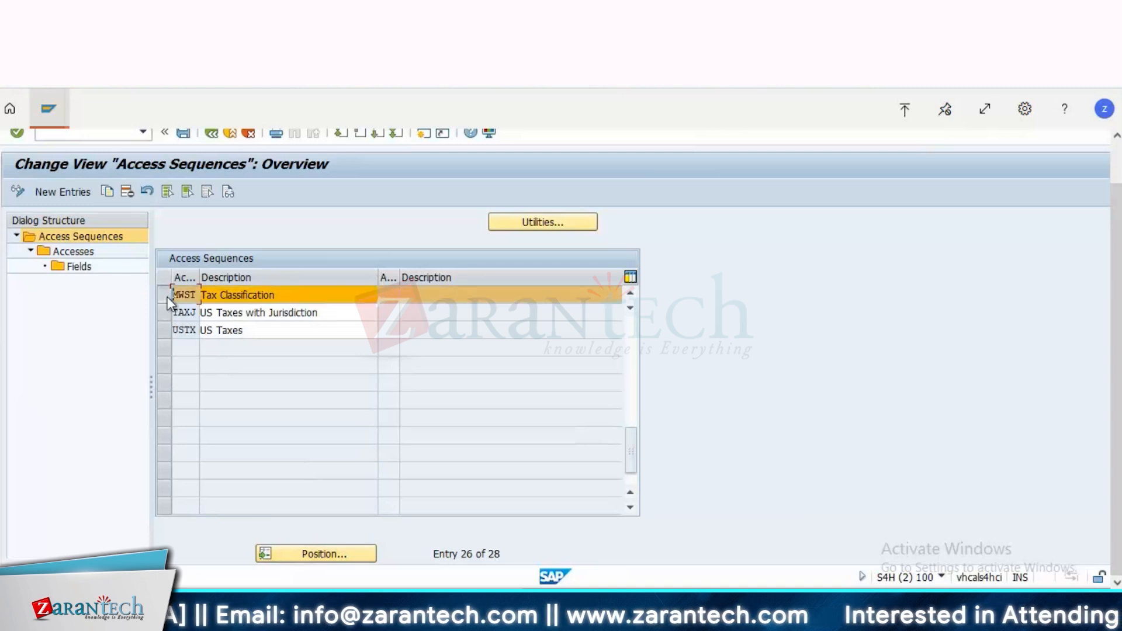
double_click(76, 254)
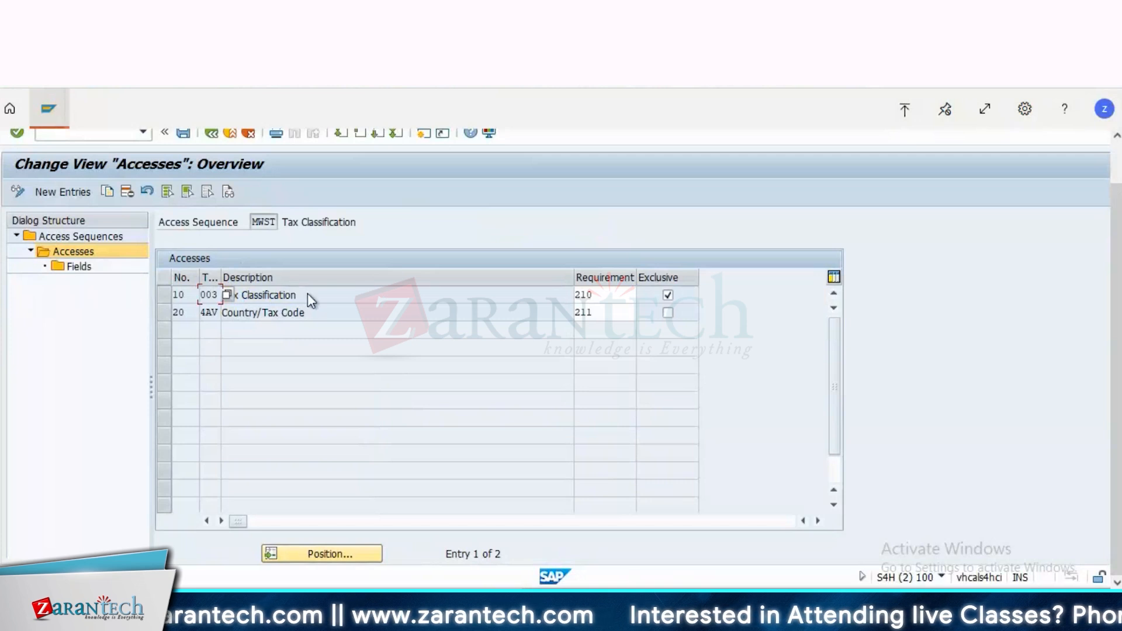
click(272, 298)
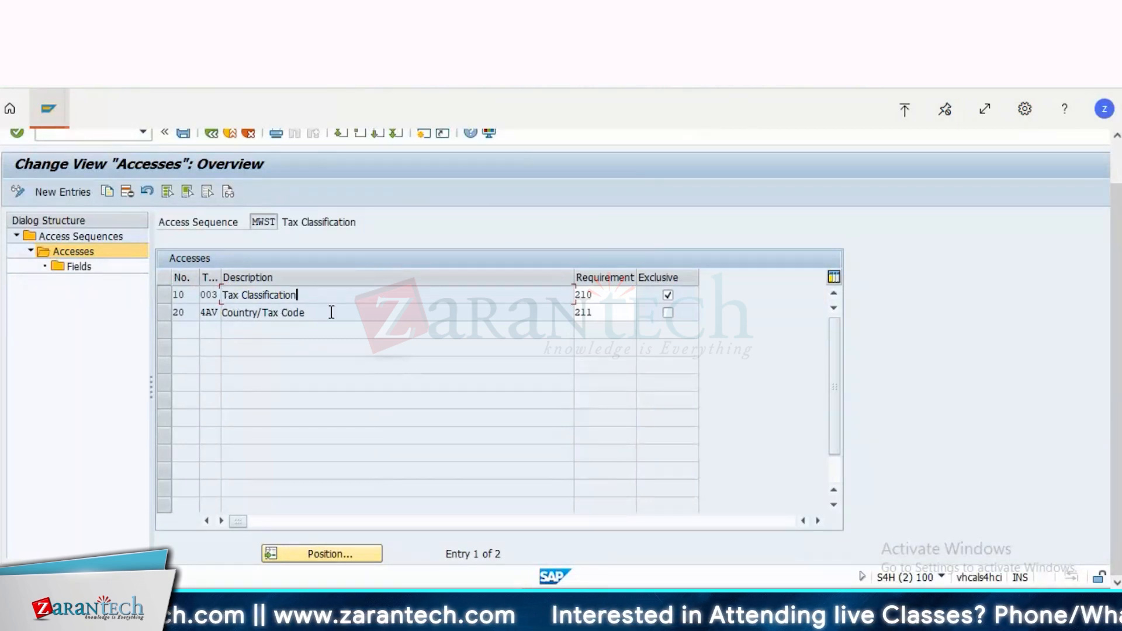
click(162, 302)
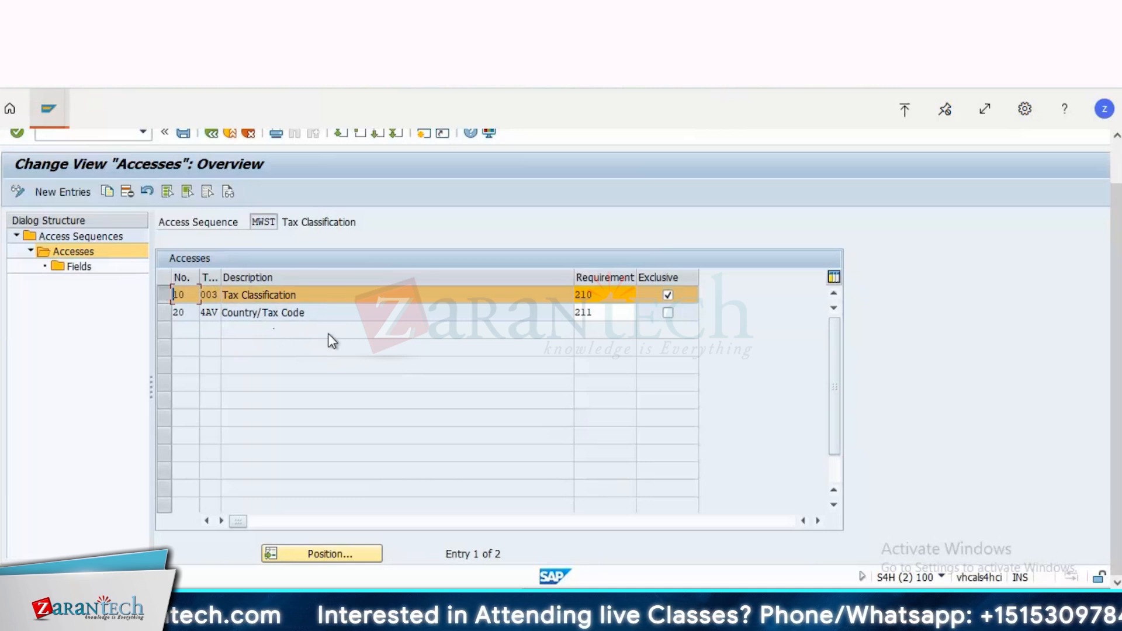
drag(312, 318, 182, 331)
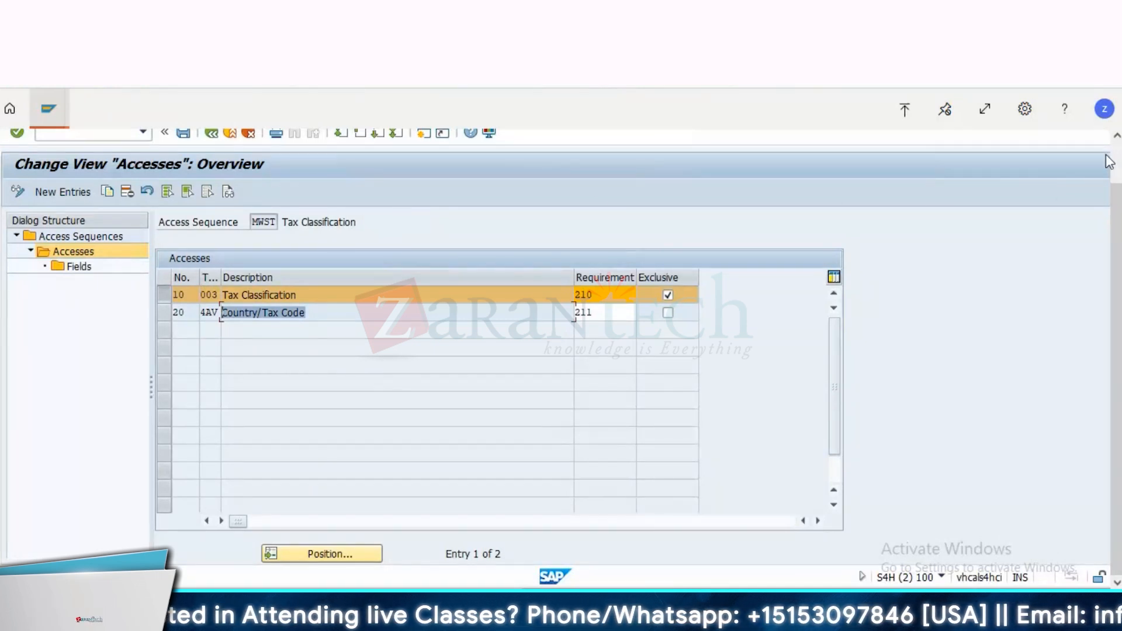
scroll(703, 189, up, 1)
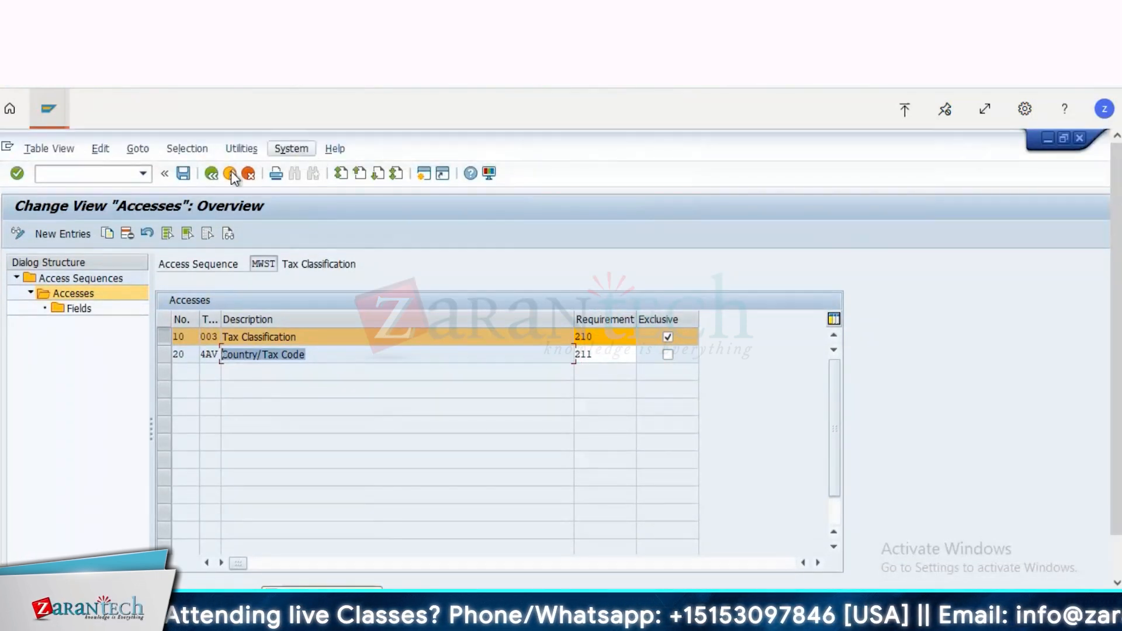
Step: Leave the access sequence maintenance without saving changes and close the activity selection to return to the IMG structure
click(212, 173)
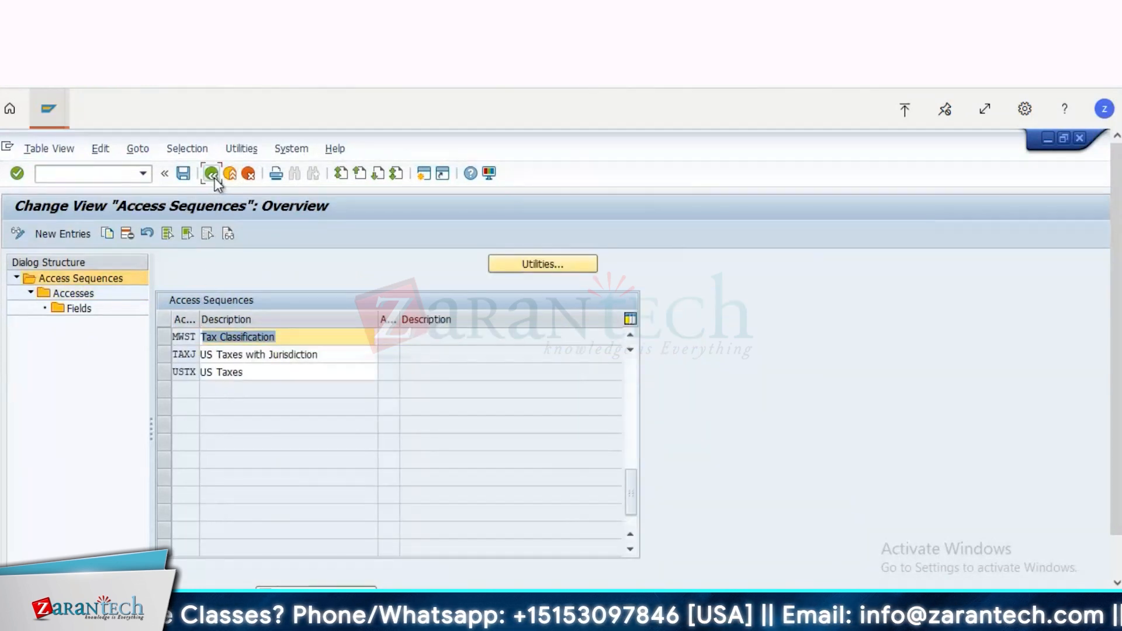
click(215, 178)
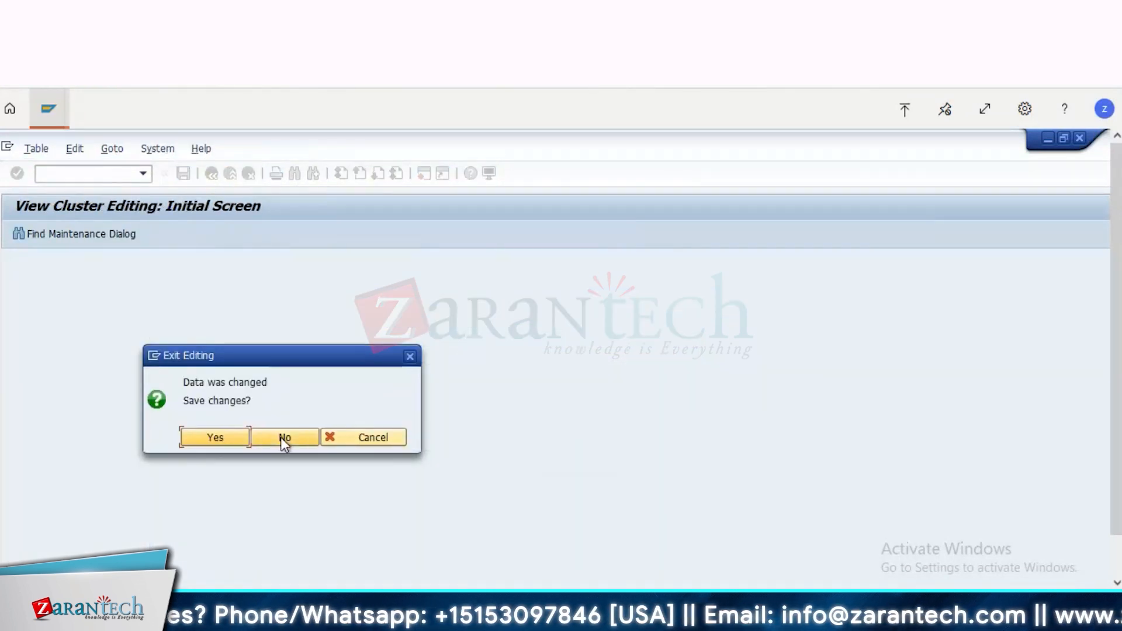
click(280, 437)
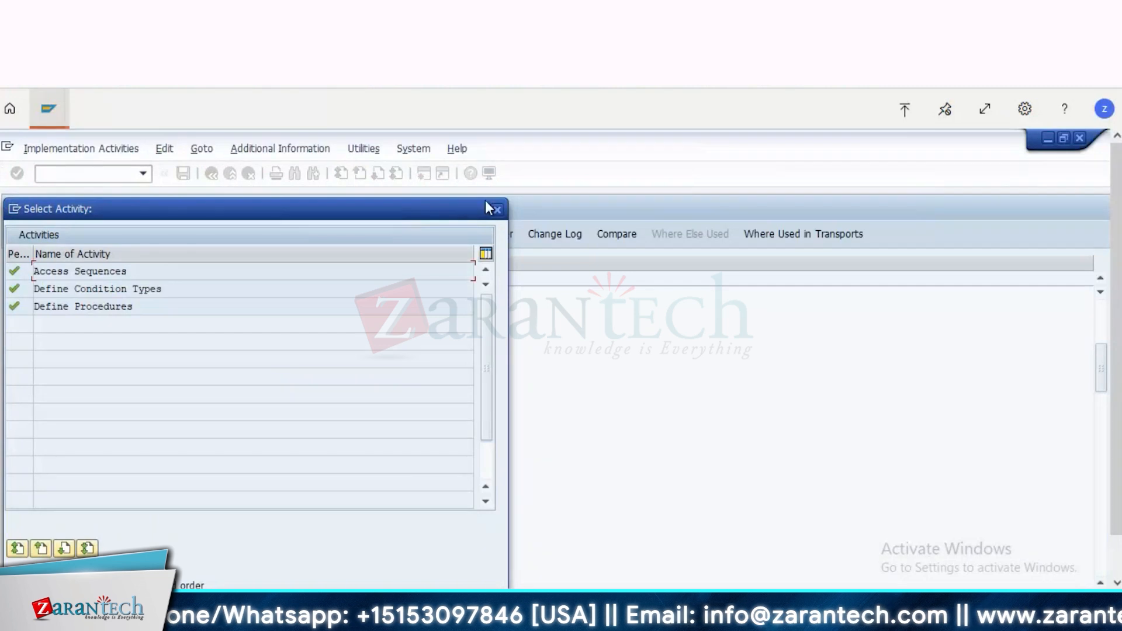
click(496, 211)
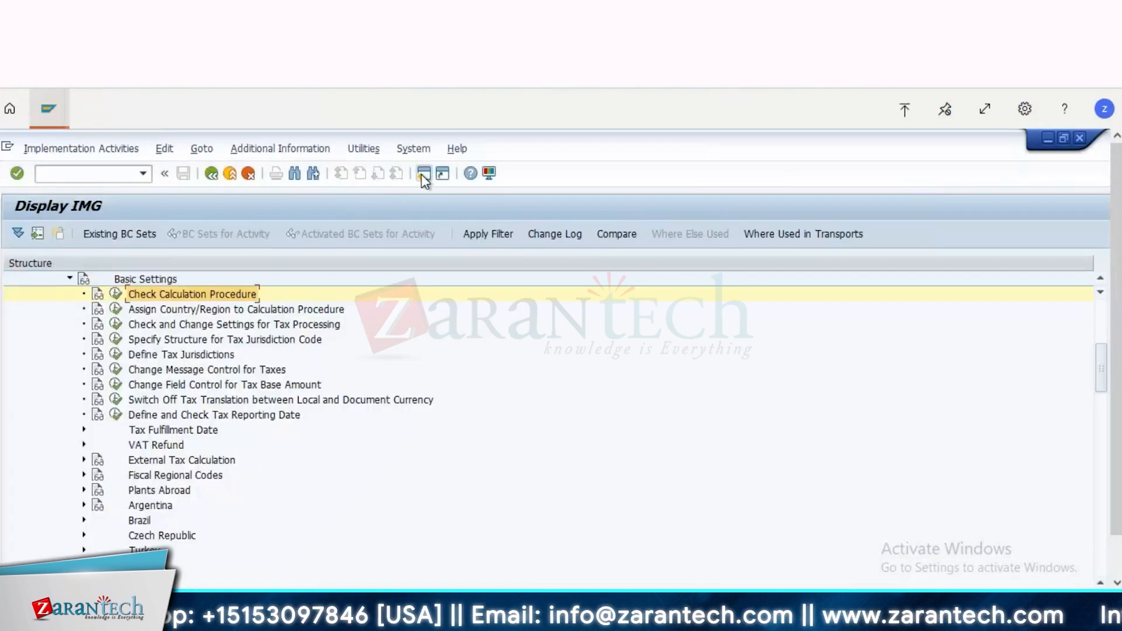
Step: Run transaction FV13 in a new session and call up the condition records of condition type DLII
click(423, 174)
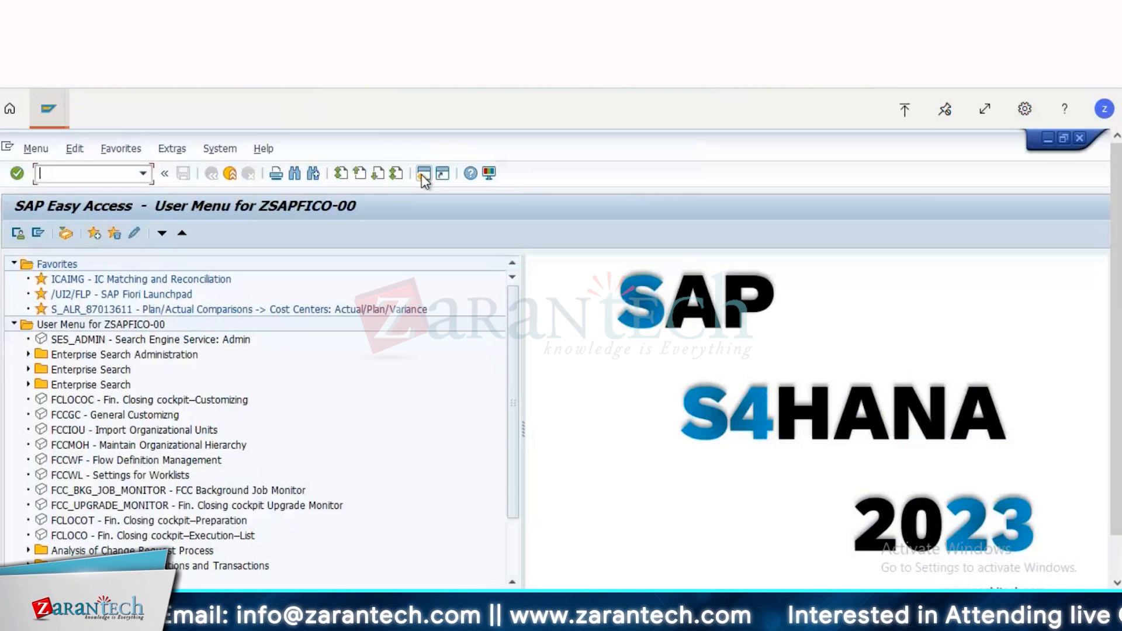
text(fv13)
key(Return)
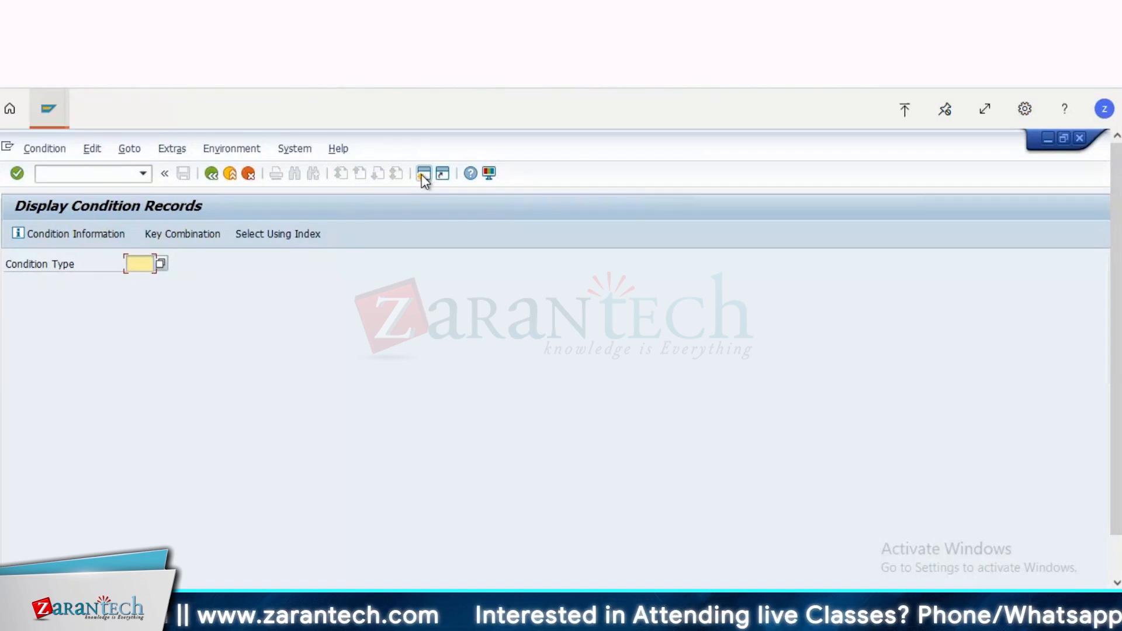
text(P)
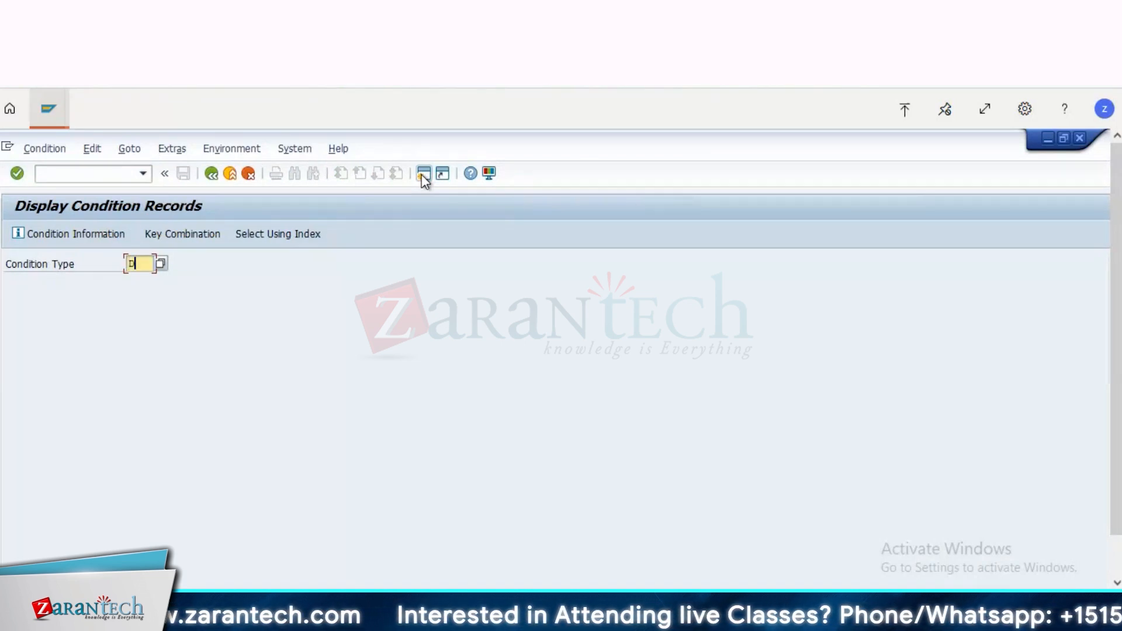
text(11)
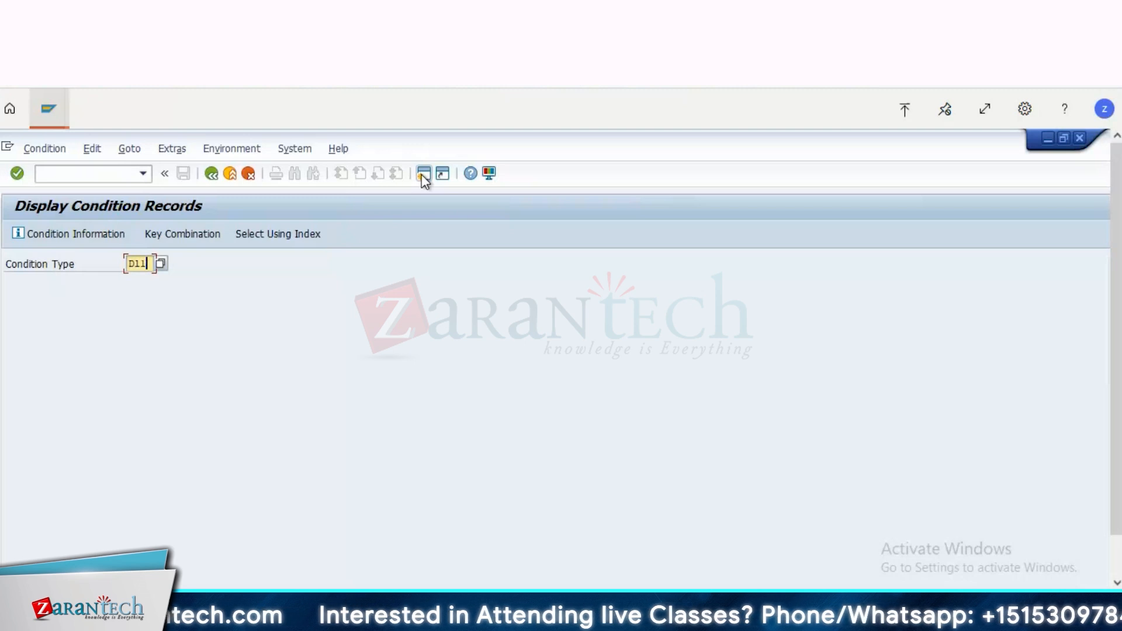
key(BackSpace)
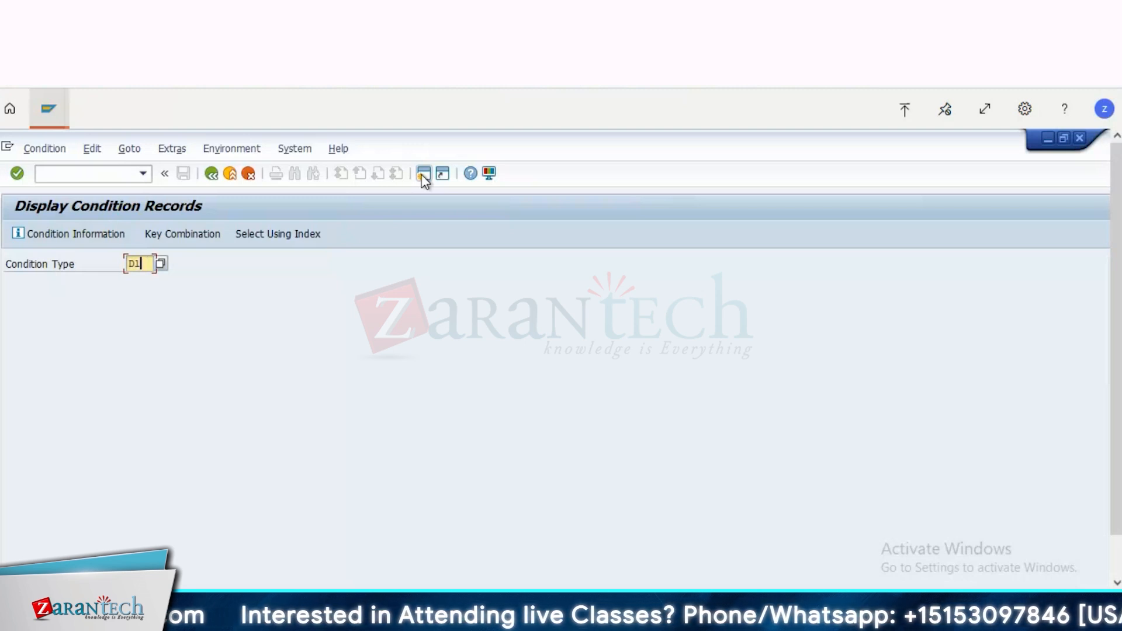
text(i1)
key(Return)
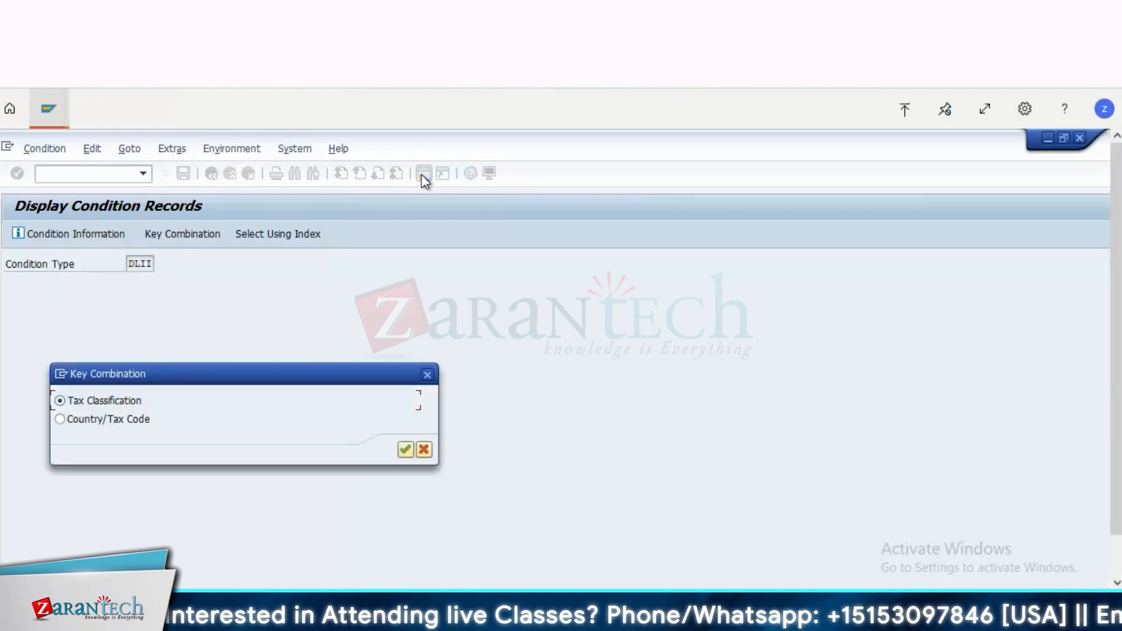
Step: Search the DLII condition records by Country/Tax Code for departure country IN
click(132, 421)
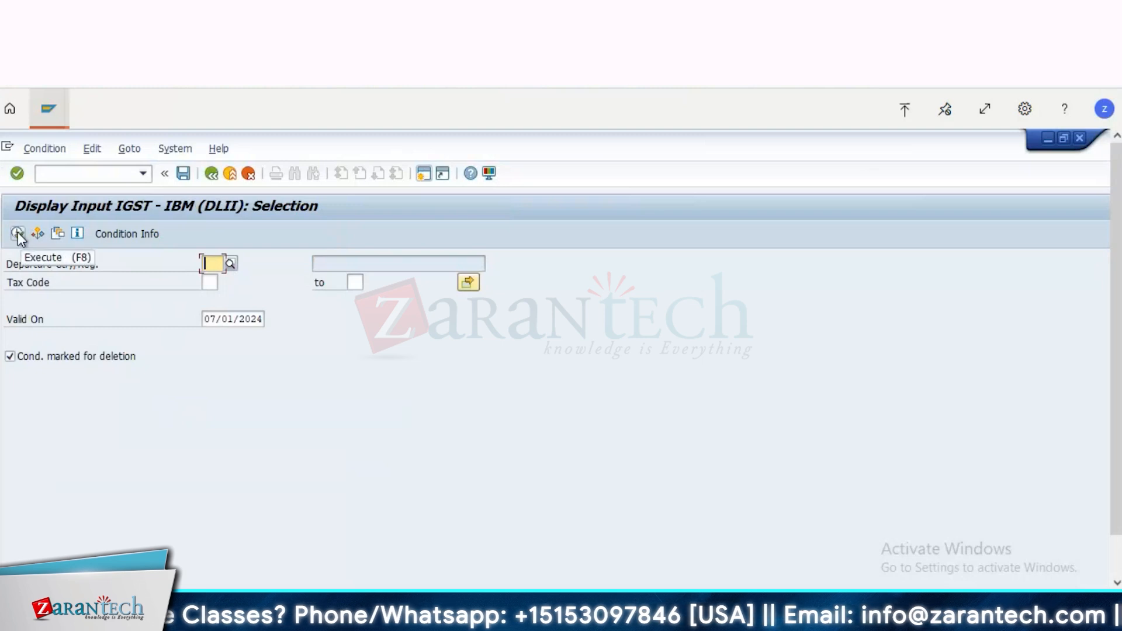
text(In)
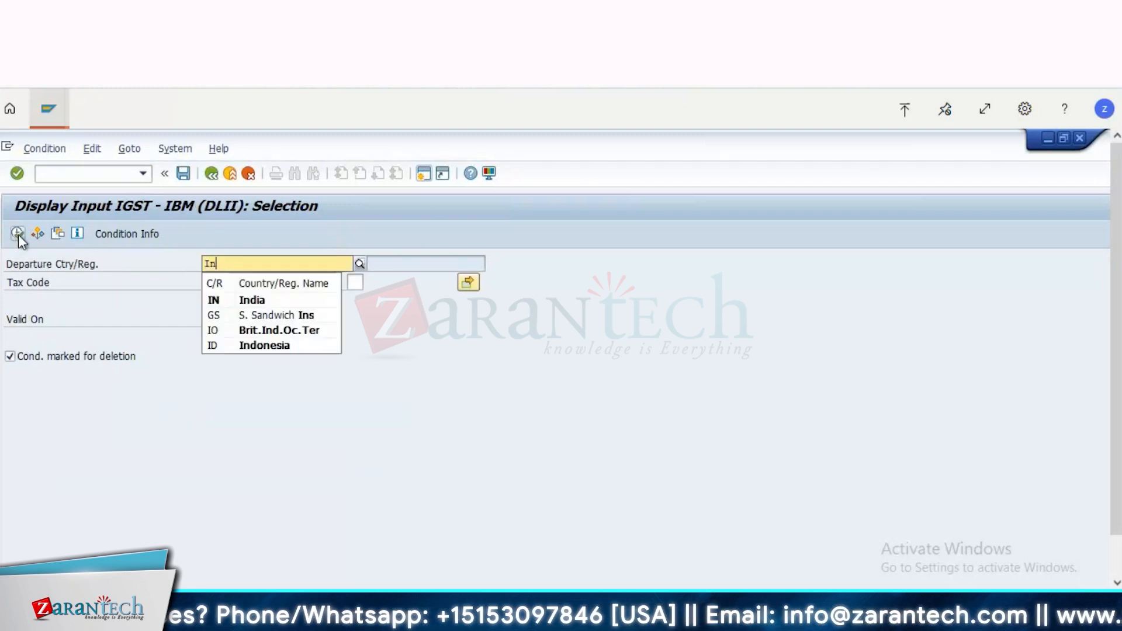
click(20, 234)
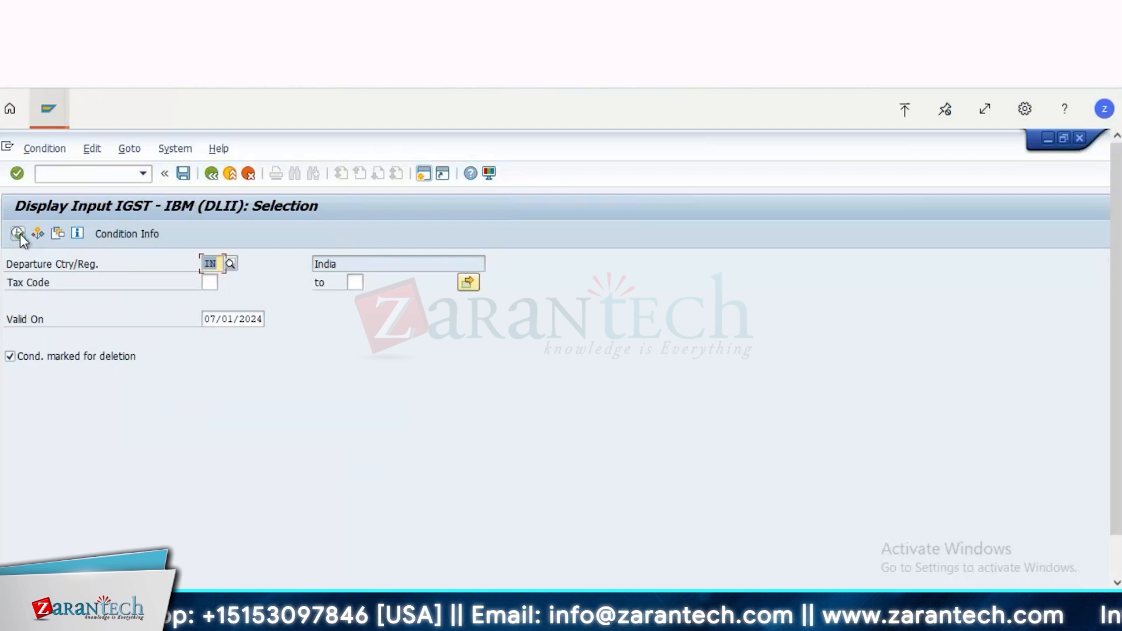
click(20, 235)
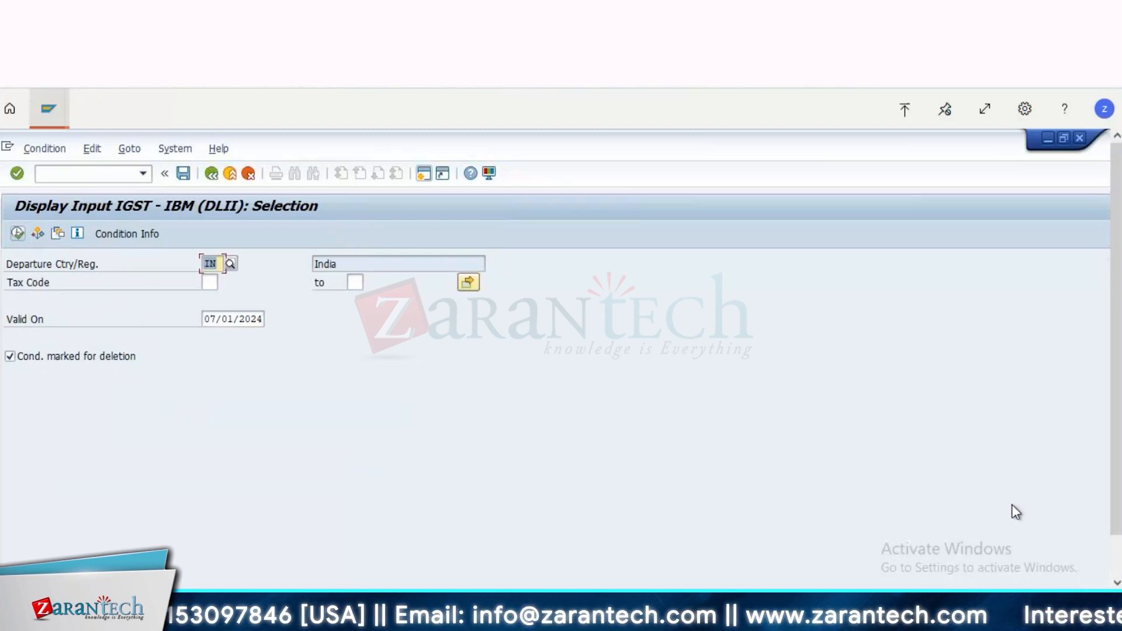
click(1119, 558)
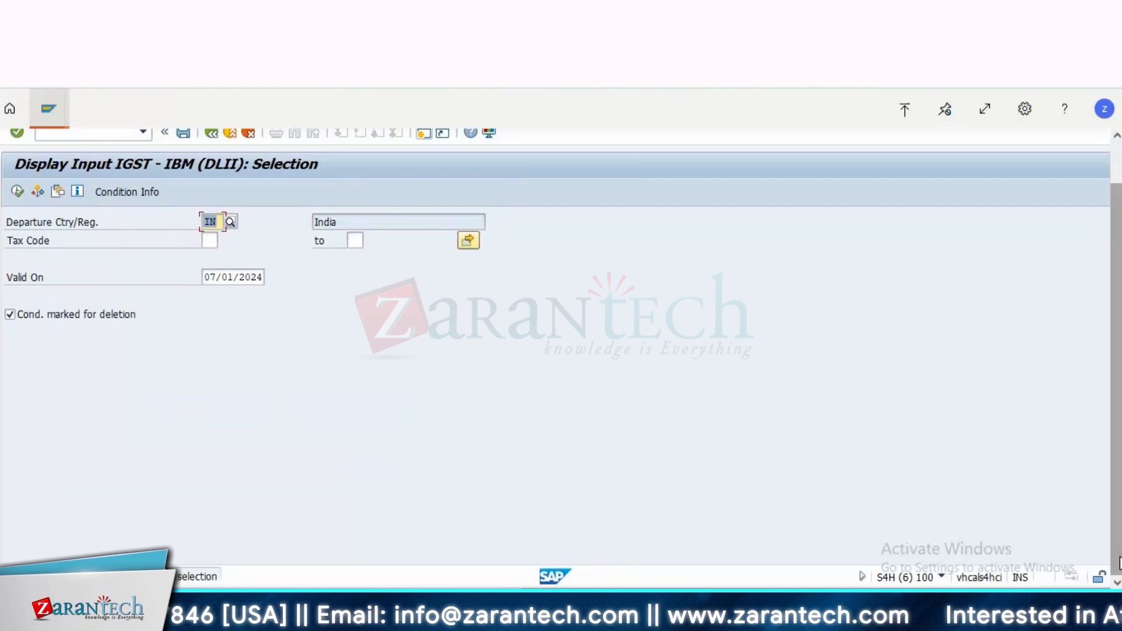
Step: Display the DLII condition records by Tax Classification for country IN and examine the rate of tax code 14
click(211, 133)
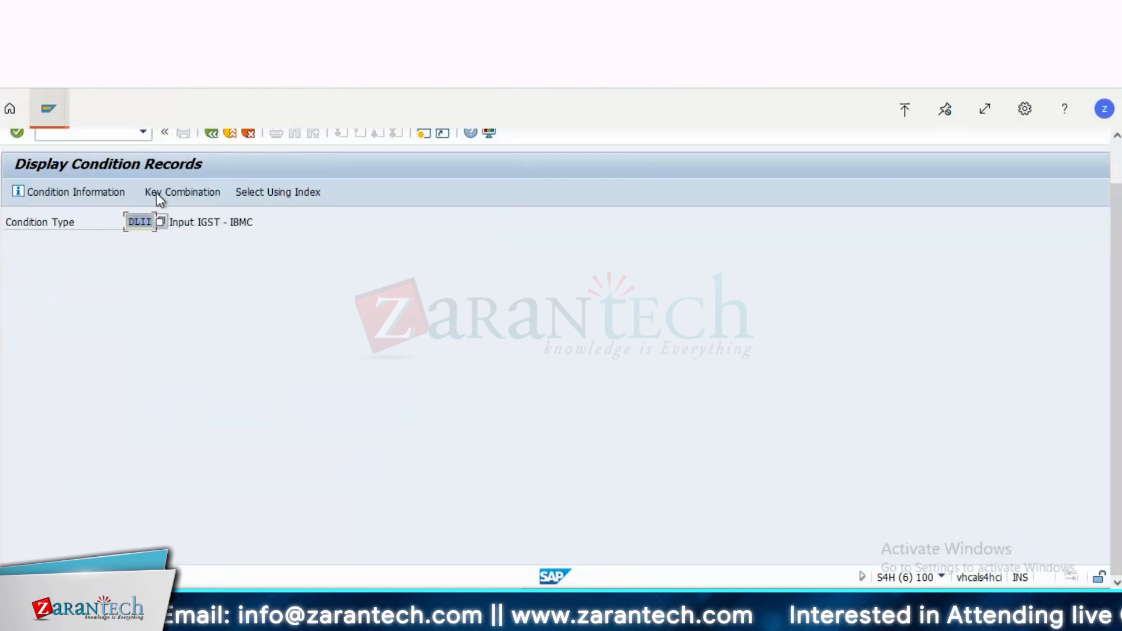
click(195, 195)
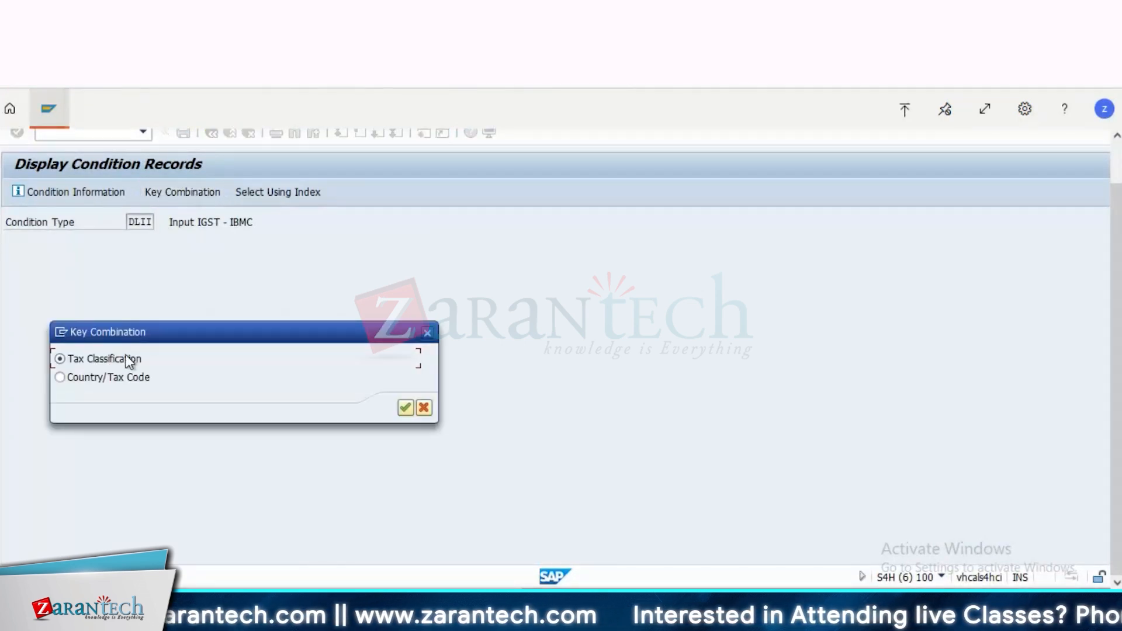
key(Return)
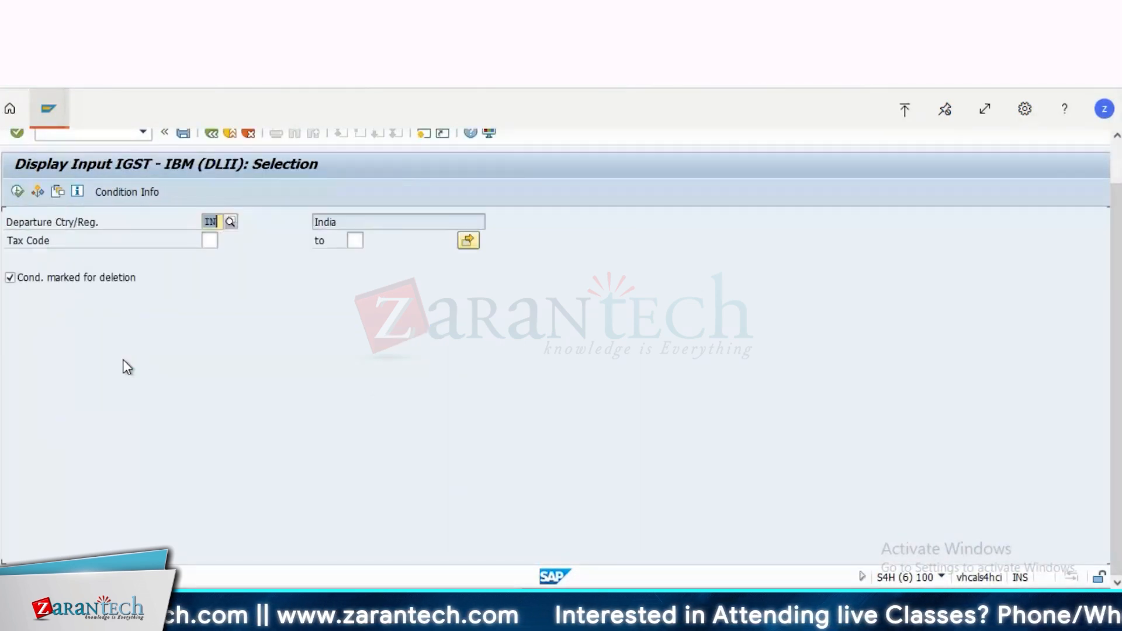
click(16, 192)
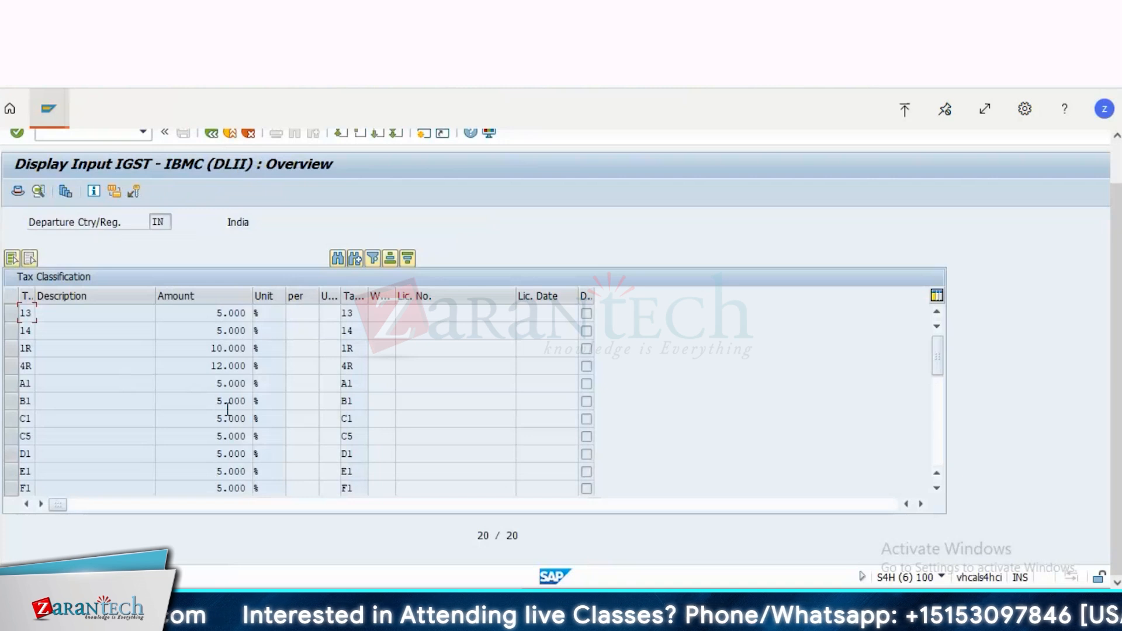
click(15, 331)
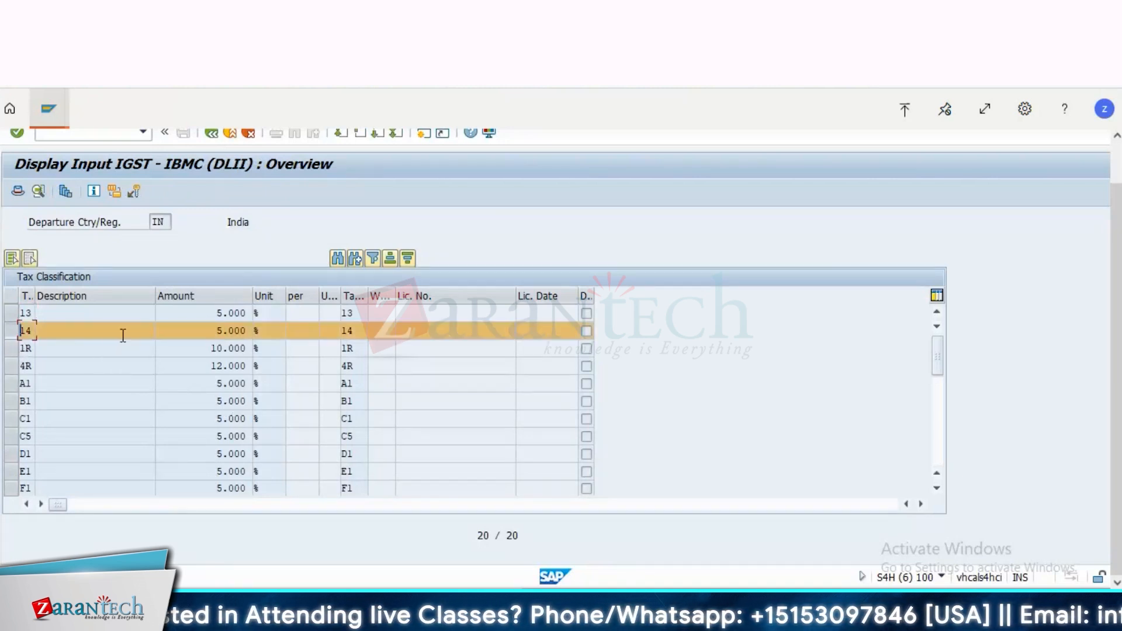
key(Tab)
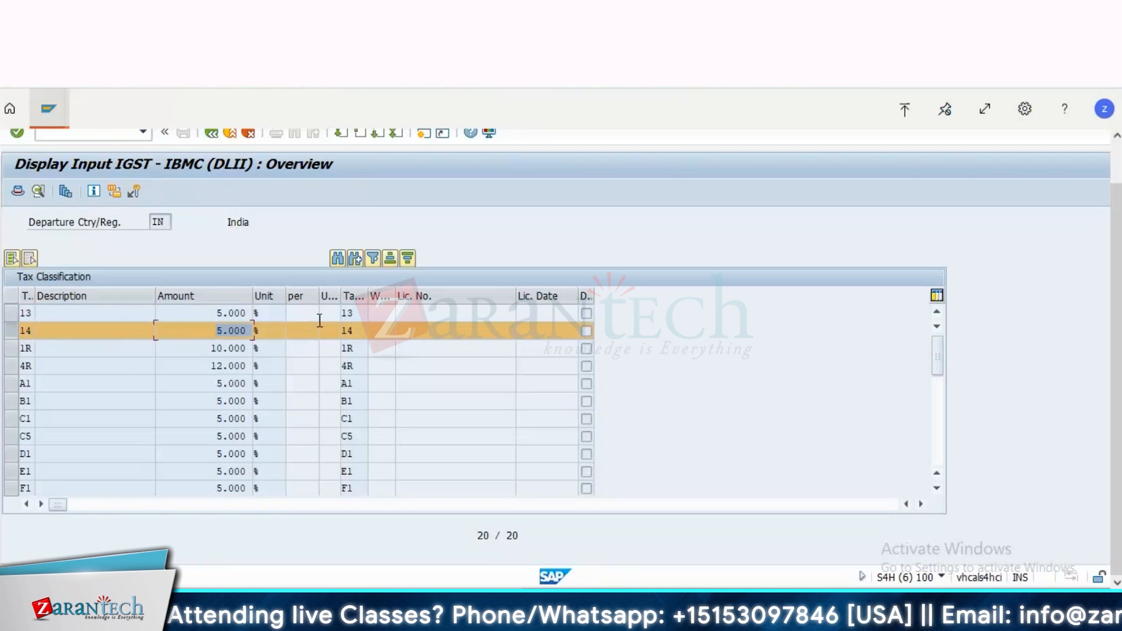
Step: Open tax code maintenance in a new session and display the tax rates of tax code 14 for country IN
click(424, 134)
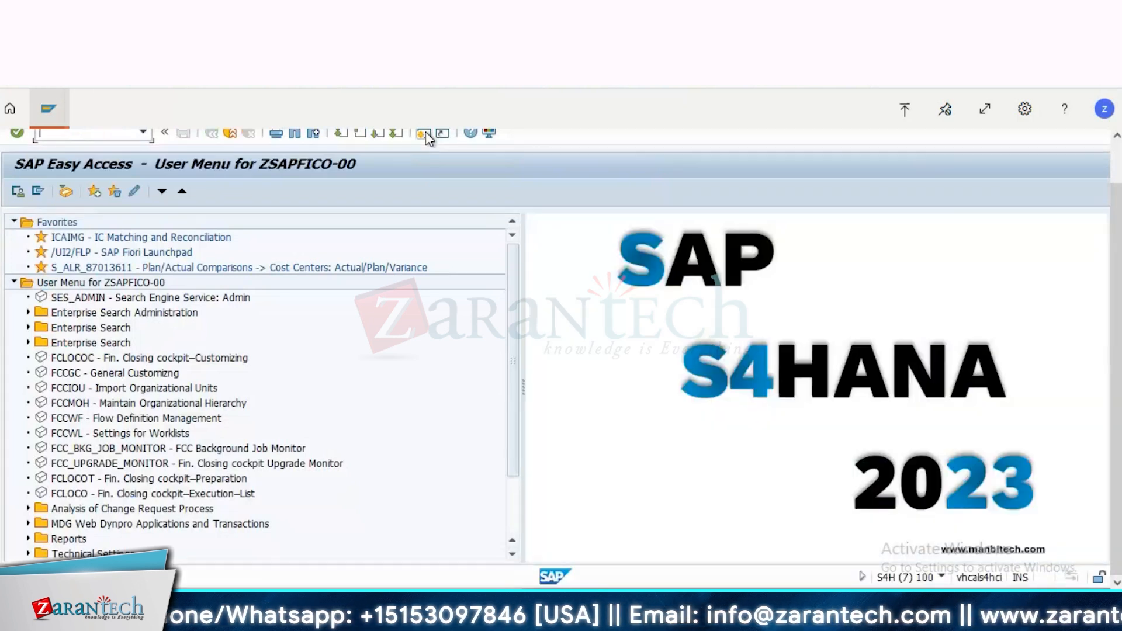
text(ff)
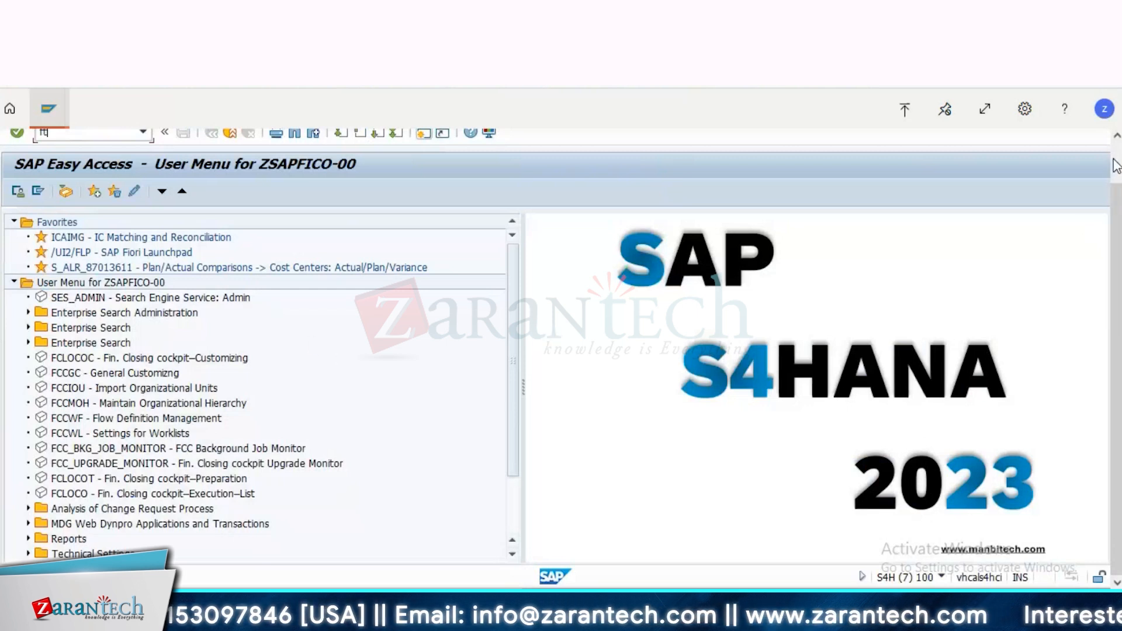
scroll(640, 278, up, 1)
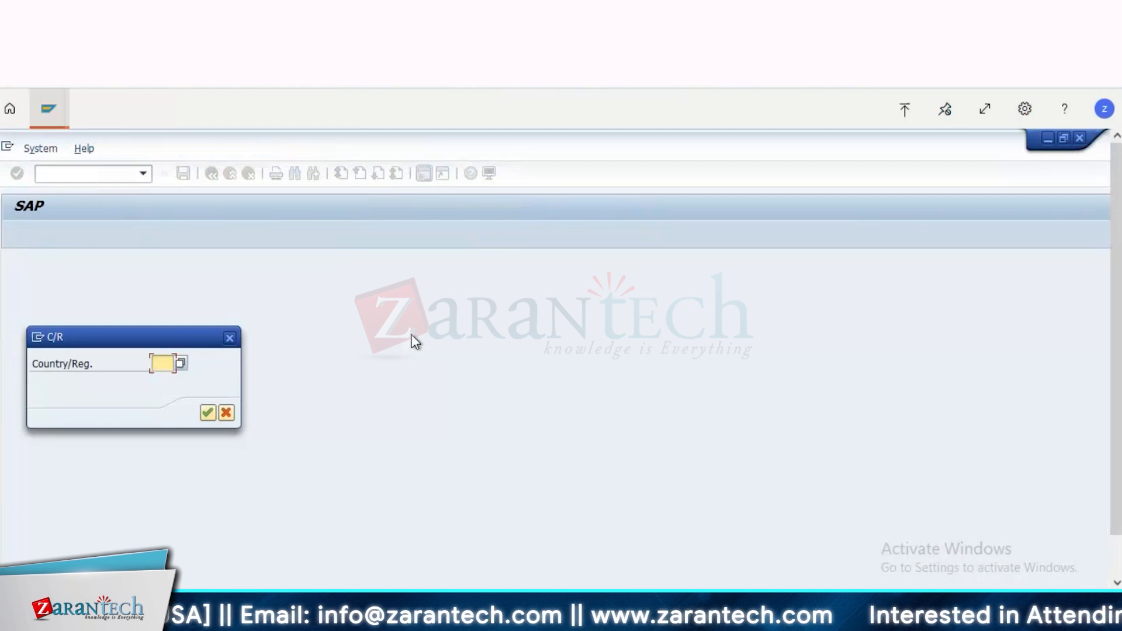
text(IN)
key(Return)
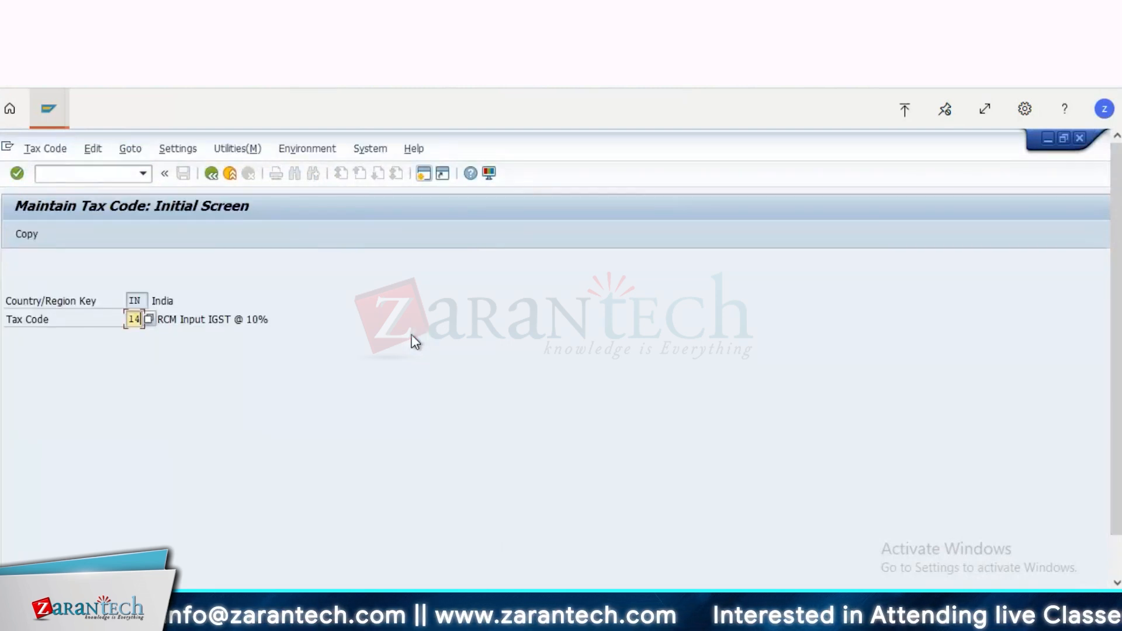
key(Return)
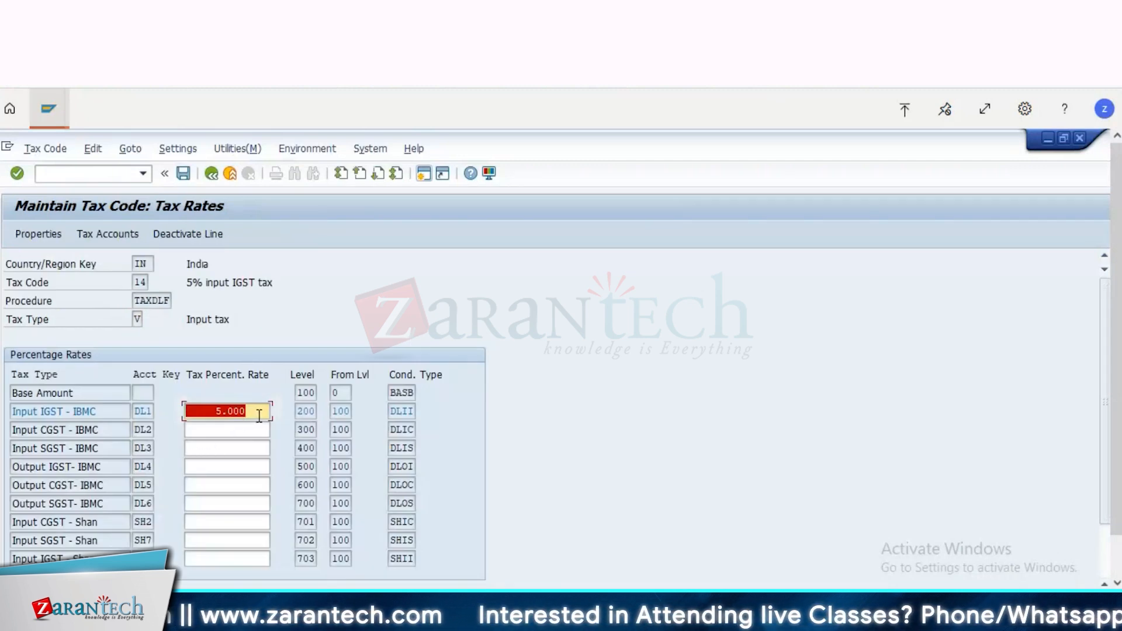
Step: Review the Input IGST rate of tax code 14, check its tax accounts in chart of accounts 2000, and close them
key(F10)
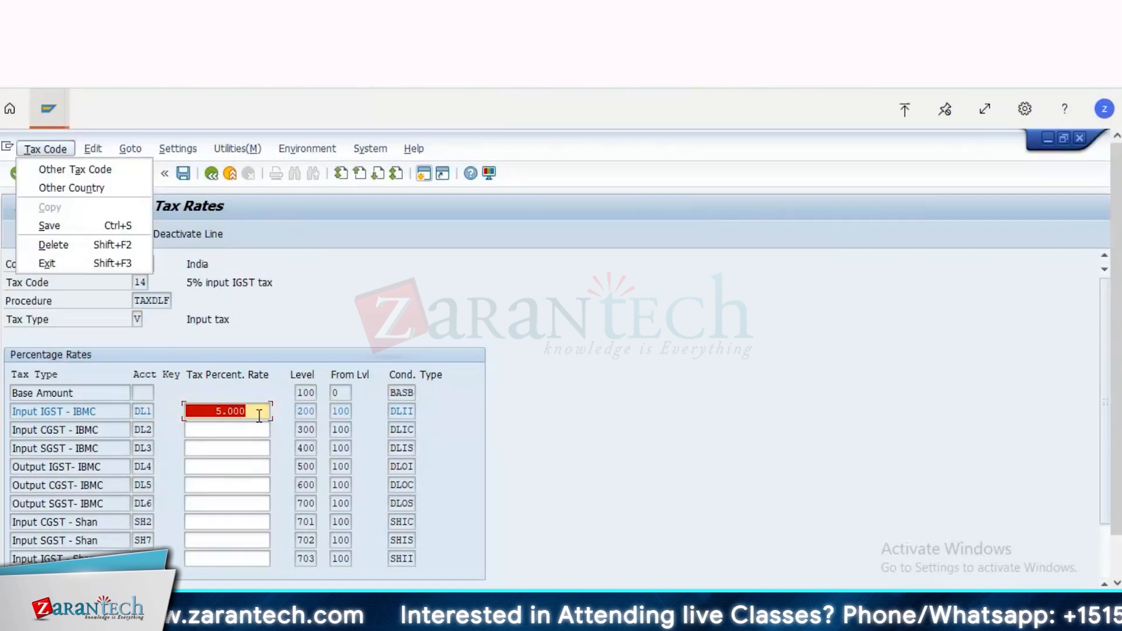
click(248, 409)
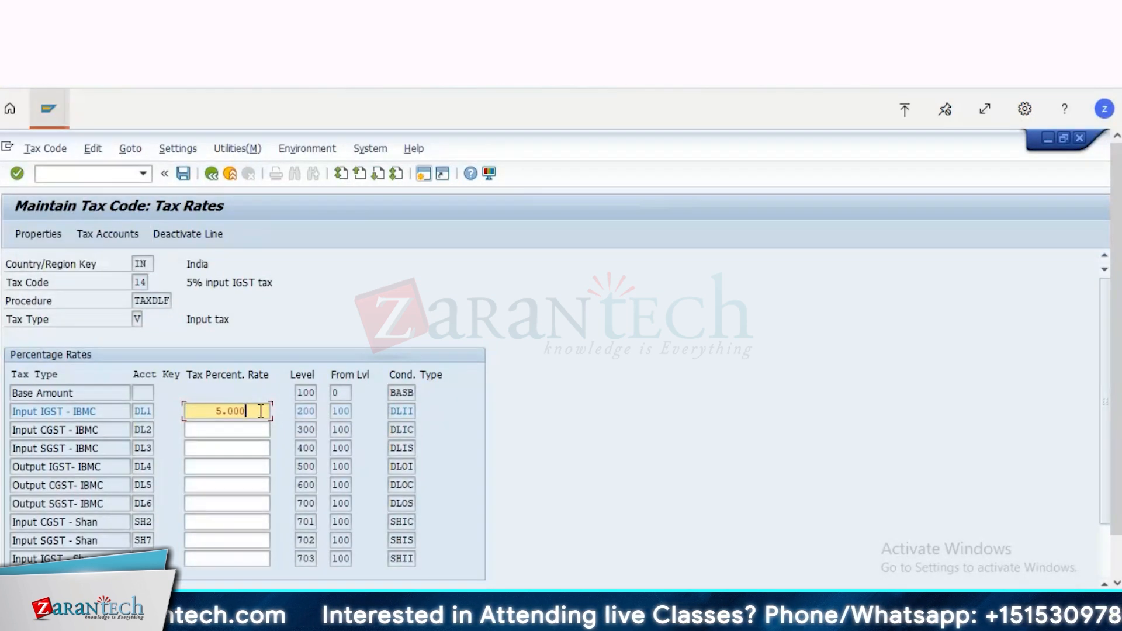
click(118, 232)
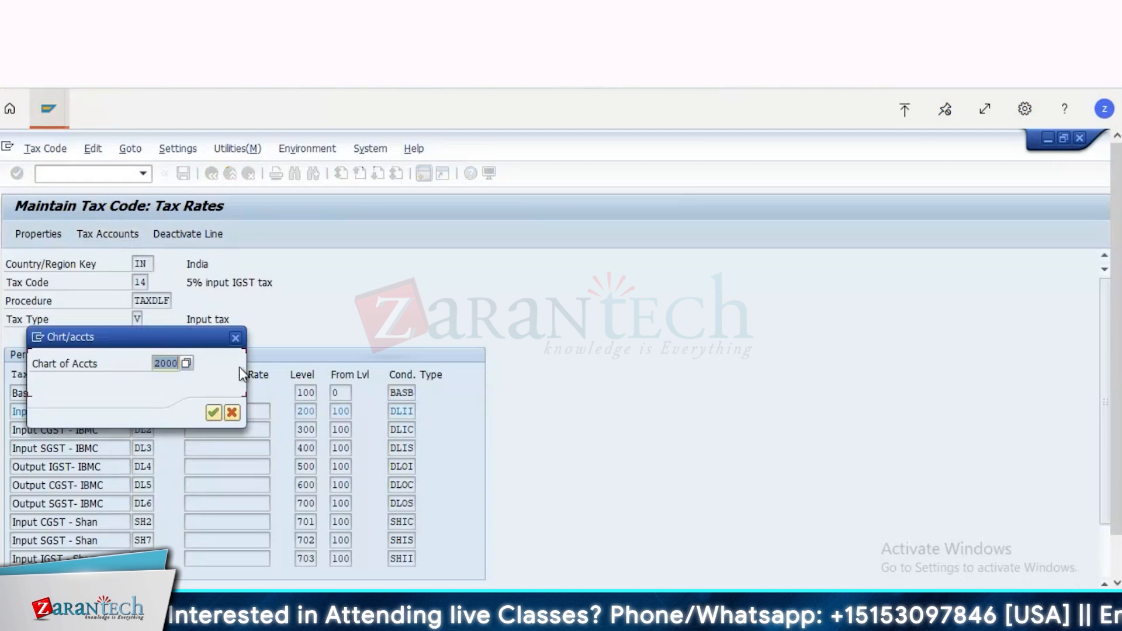
key(Return)
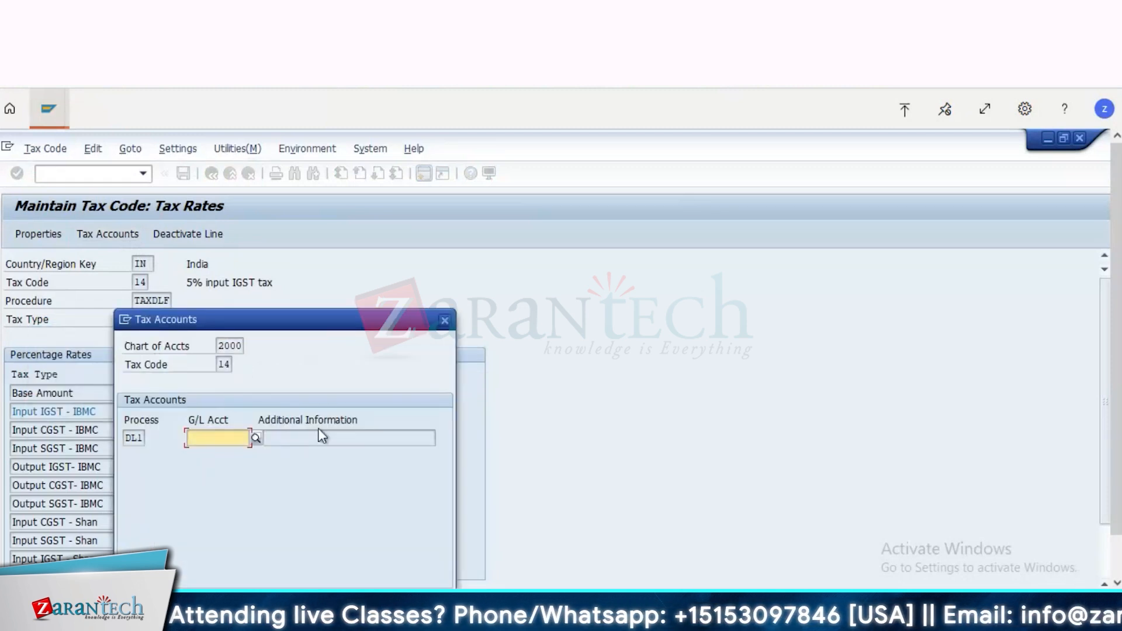
click(446, 323)
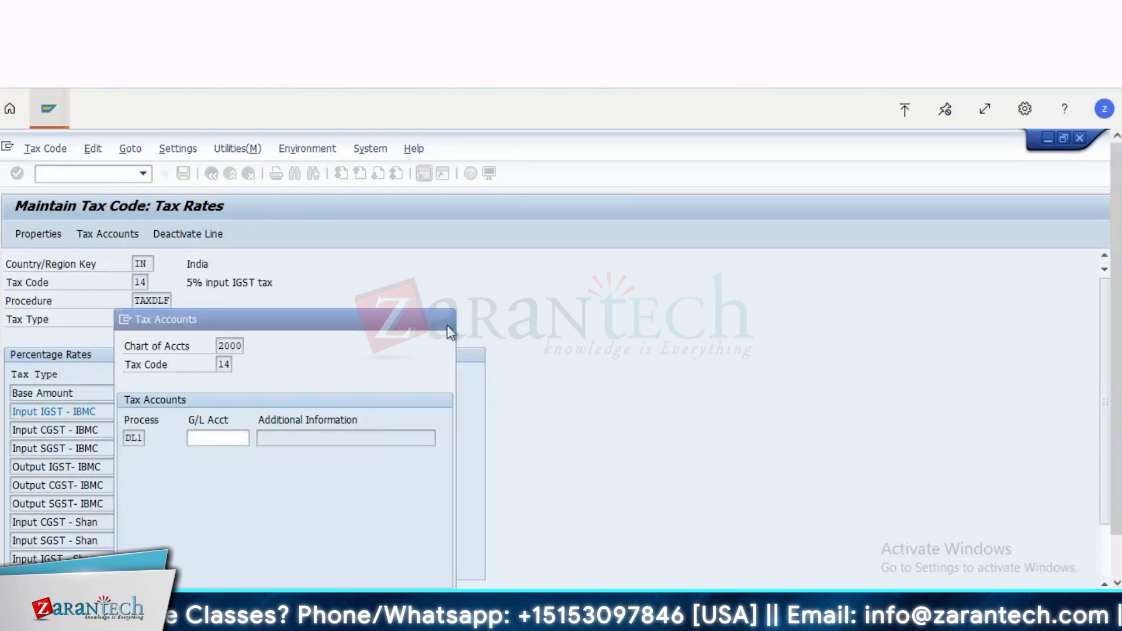
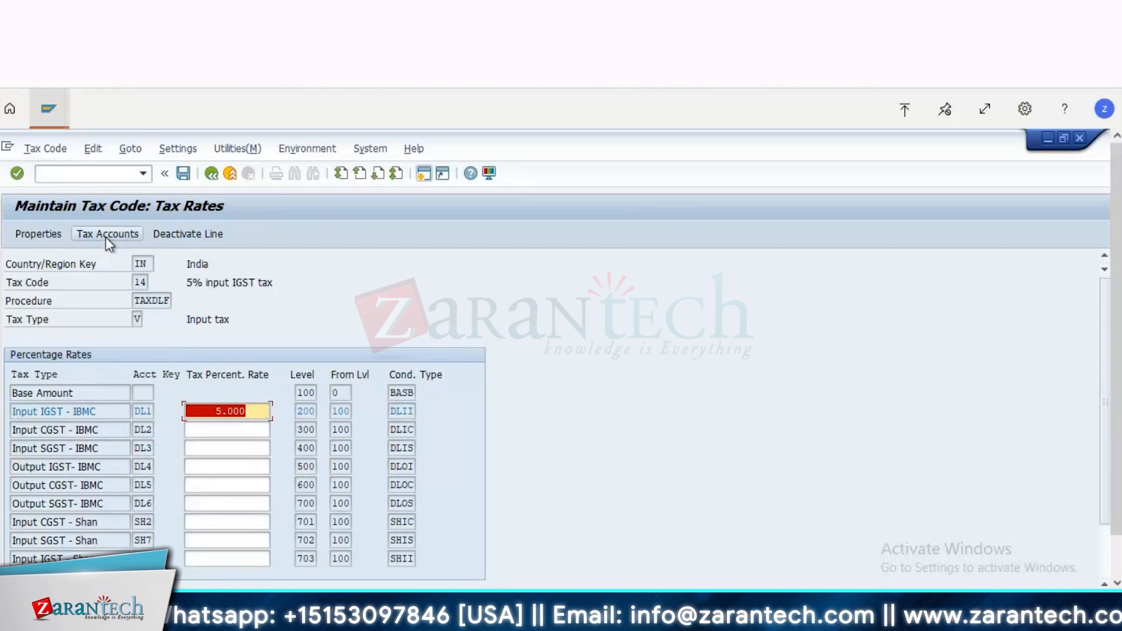
Step: Check the tax accounts and the properties of tax code 14, closing both without changes
click(106, 235)
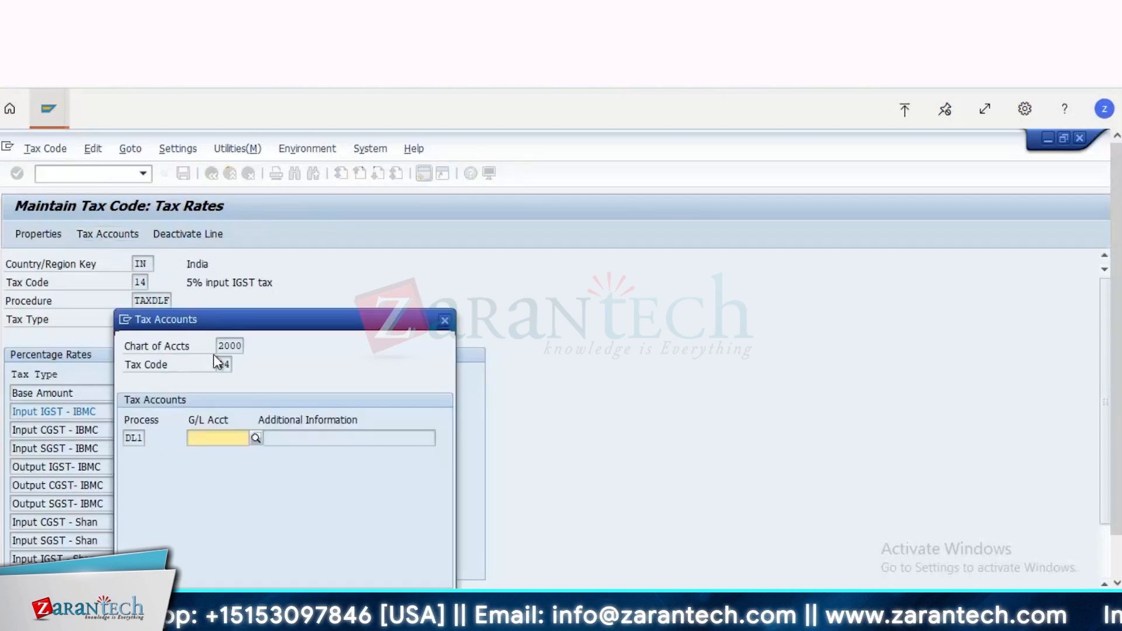
click(444, 320)
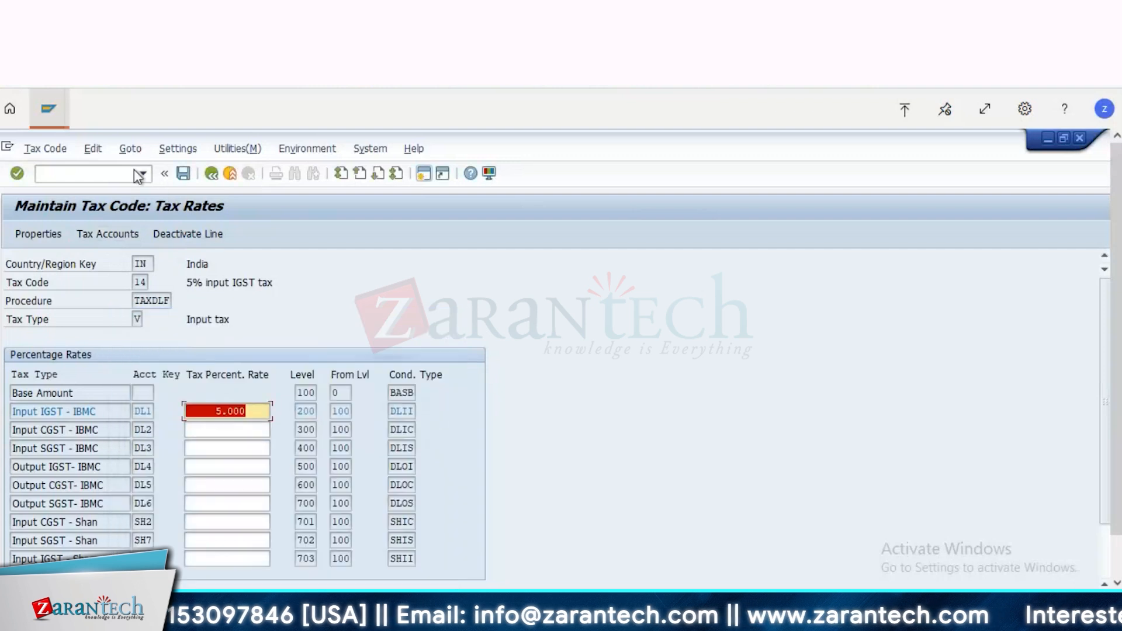
click(128, 149)
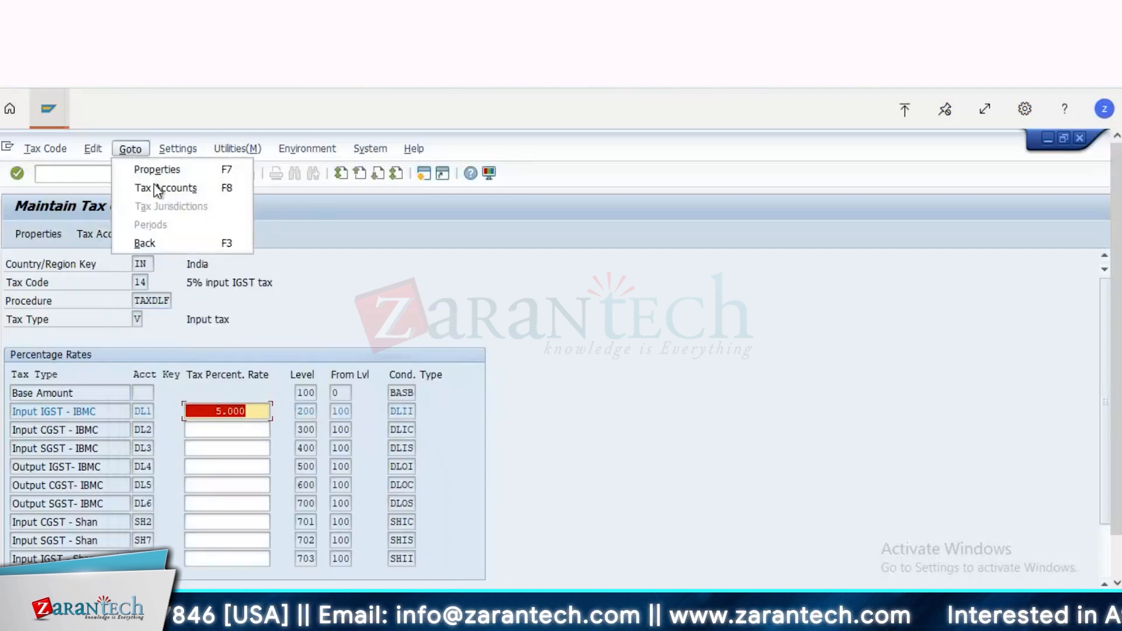
key(Escape)
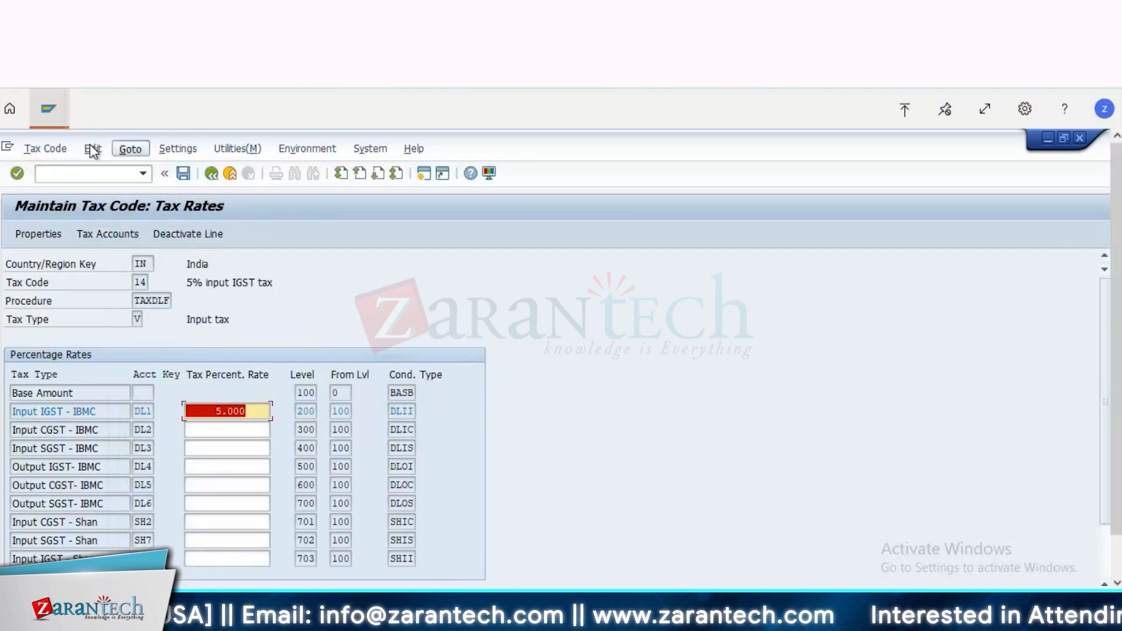
click(92, 150)
click(45, 148)
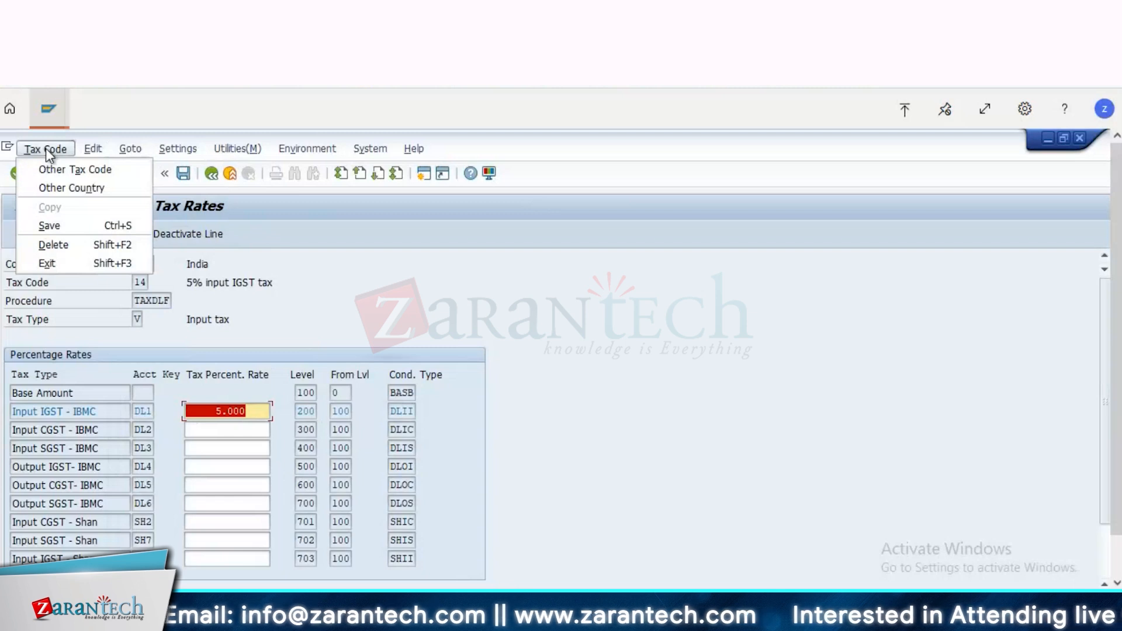
mouse_move(134, 153)
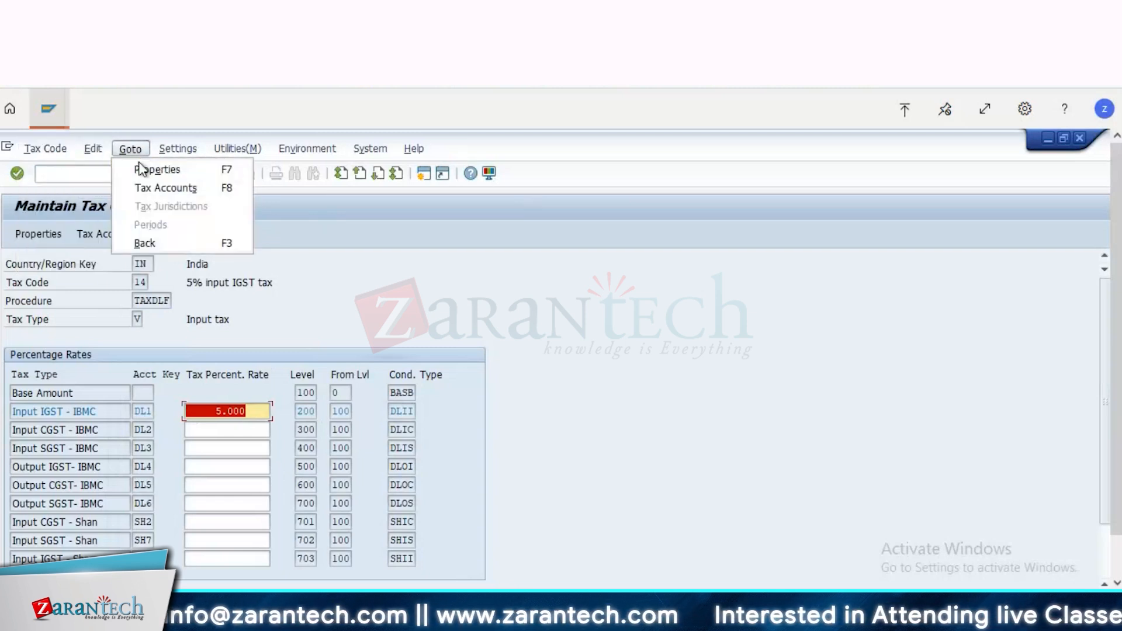
click(148, 172)
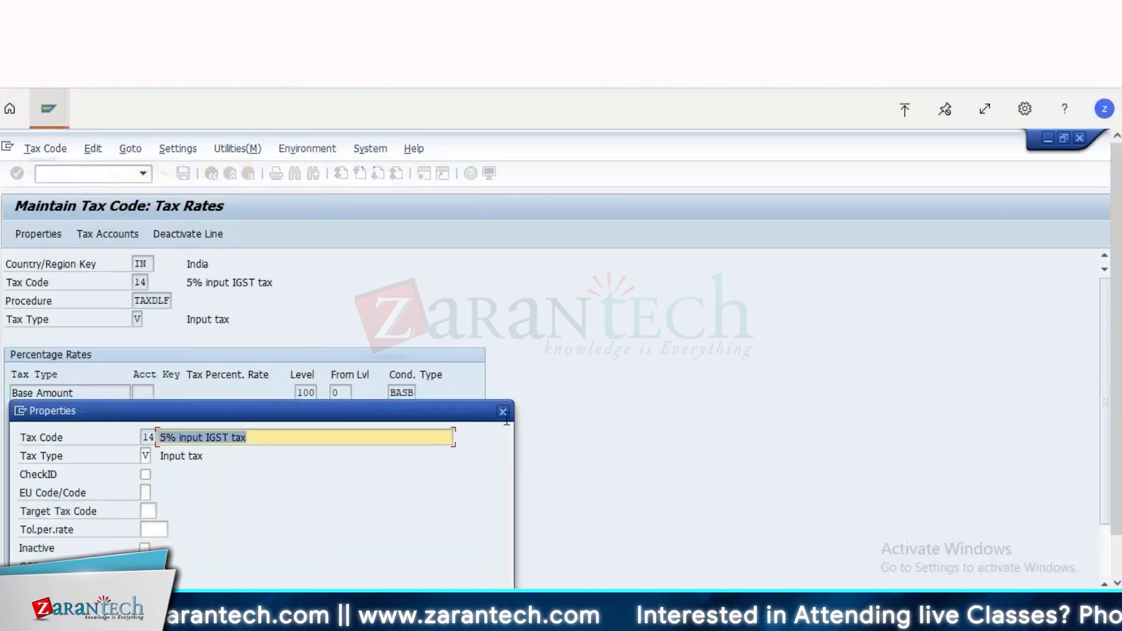
click(503, 411)
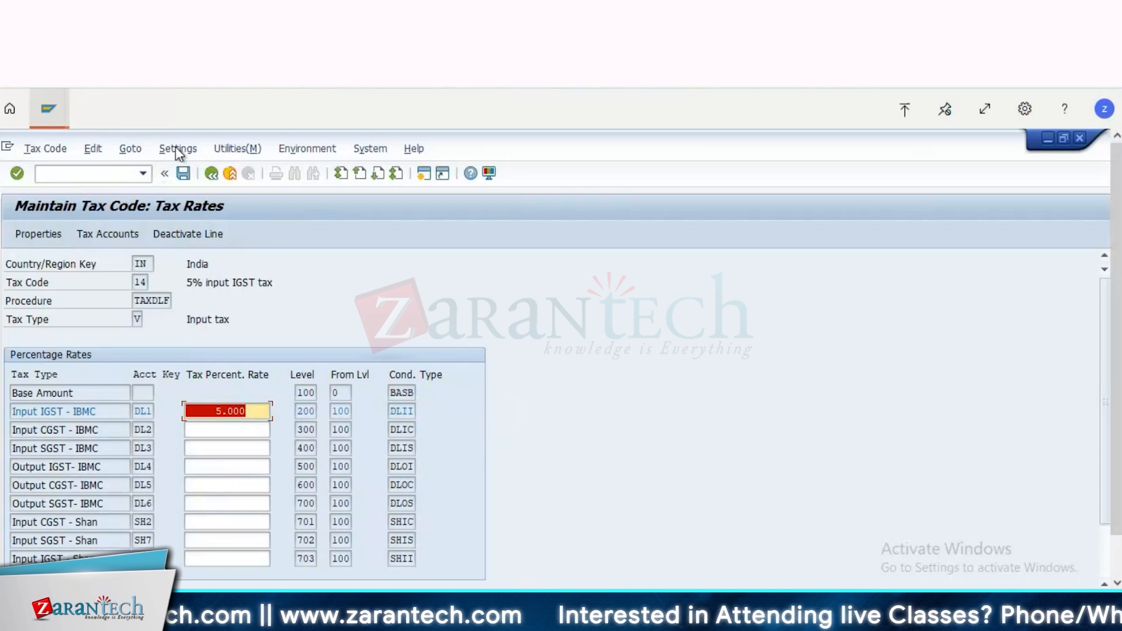
Step: Recheck the G/L account assignment for process DL1 of tax code 14 and close it
click(105, 238)
click(115, 236)
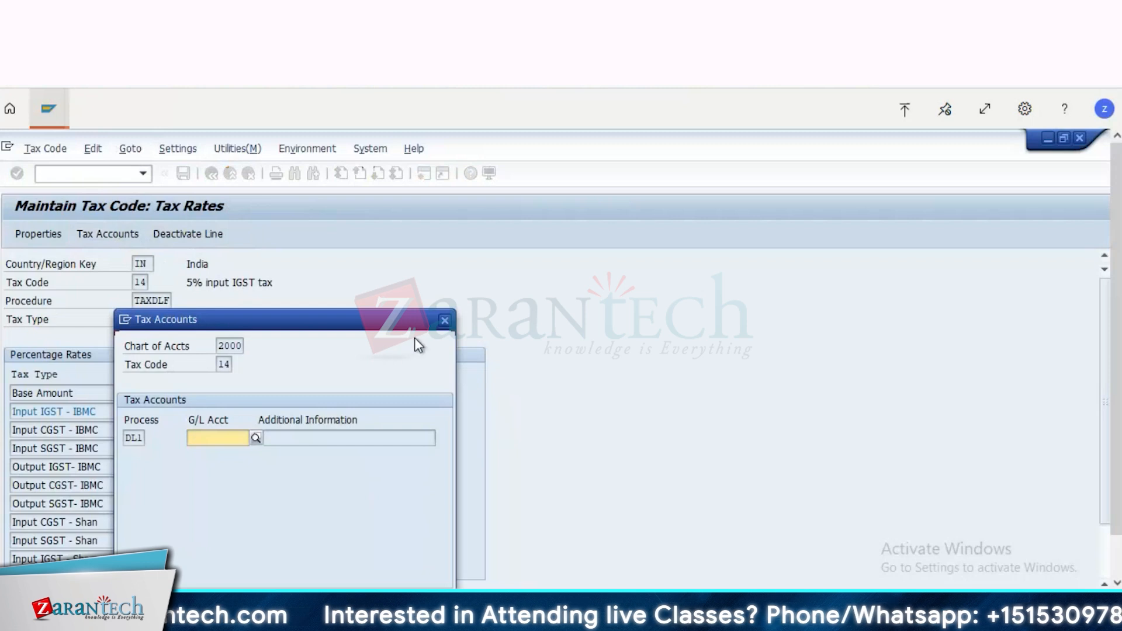
click(449, 323)
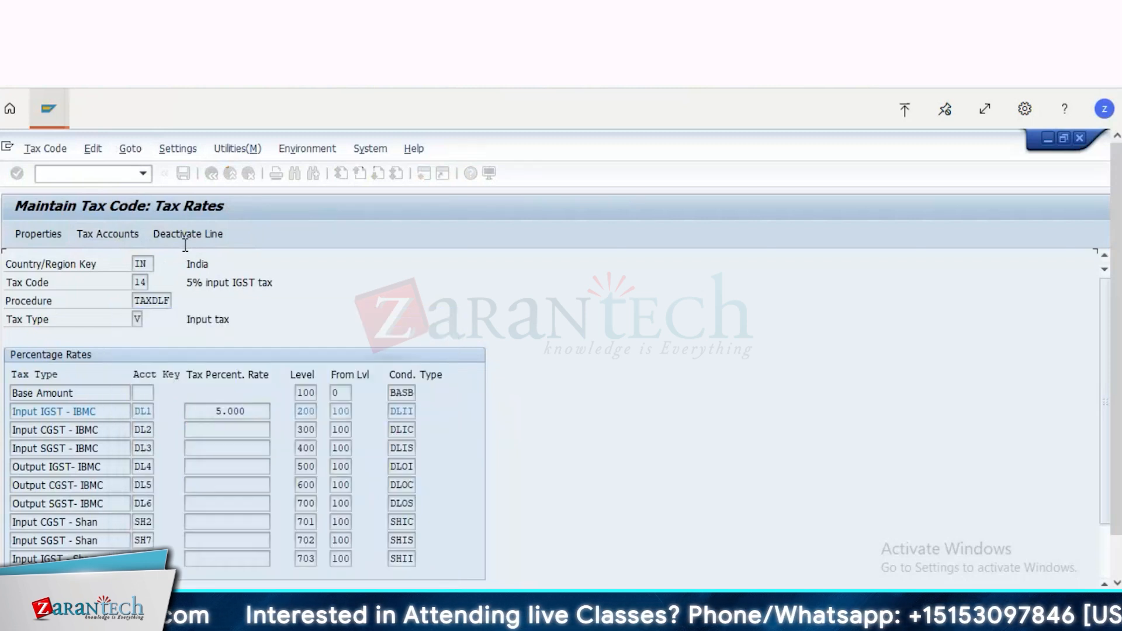
Step: Switch to the Display IMG session and look through the tax Basic Settings activities, expanding the India node
click(48, 109)
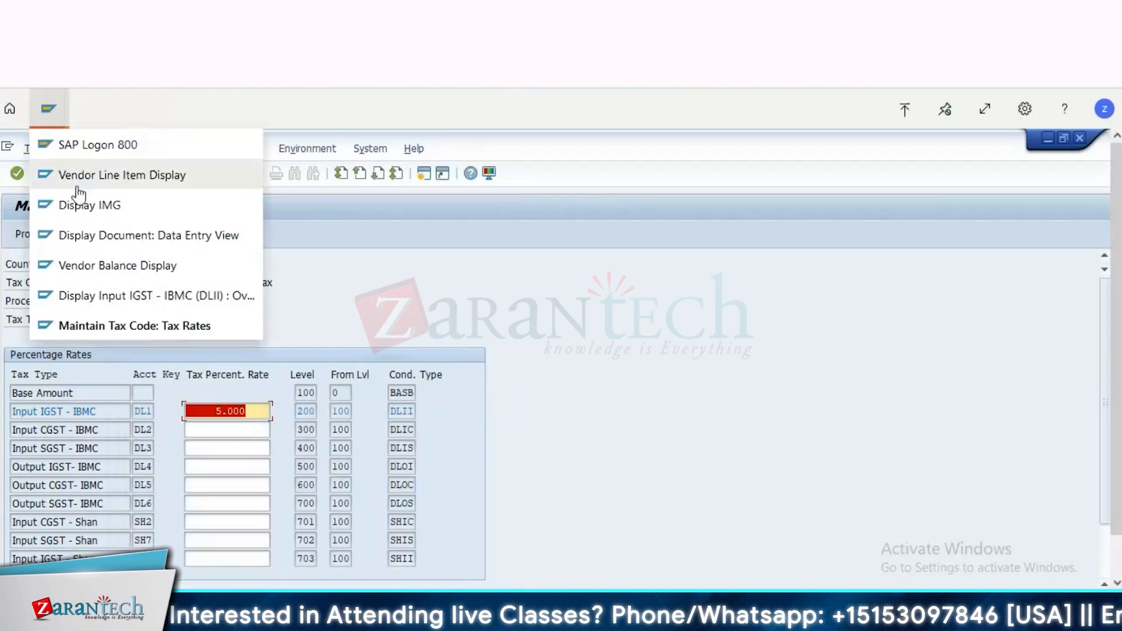
click(128, 305)
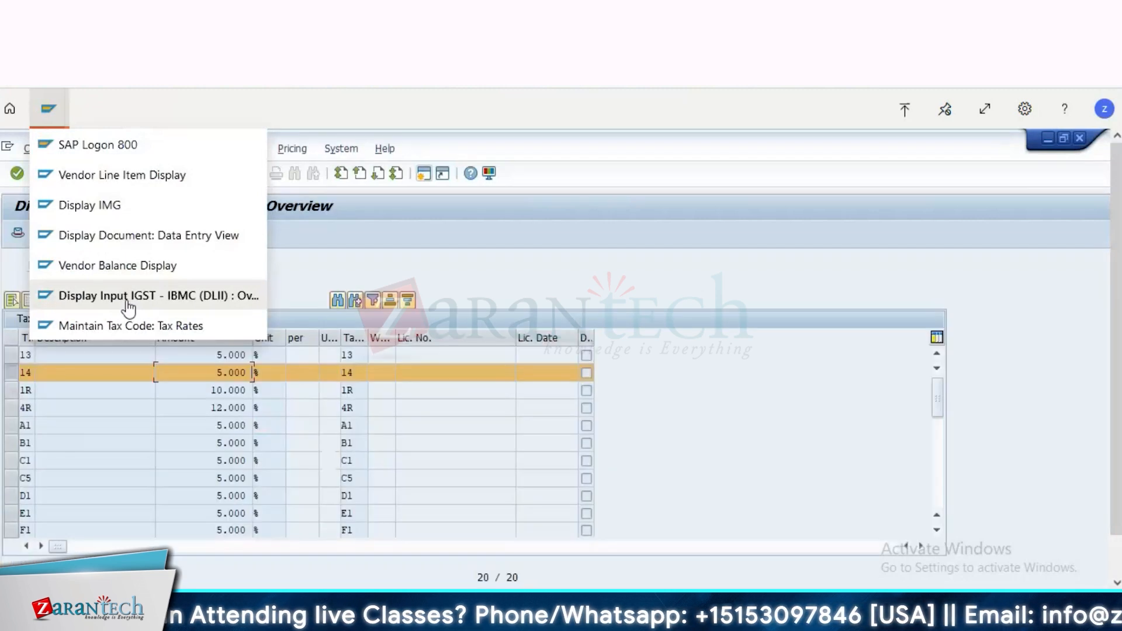
click(104, 209)
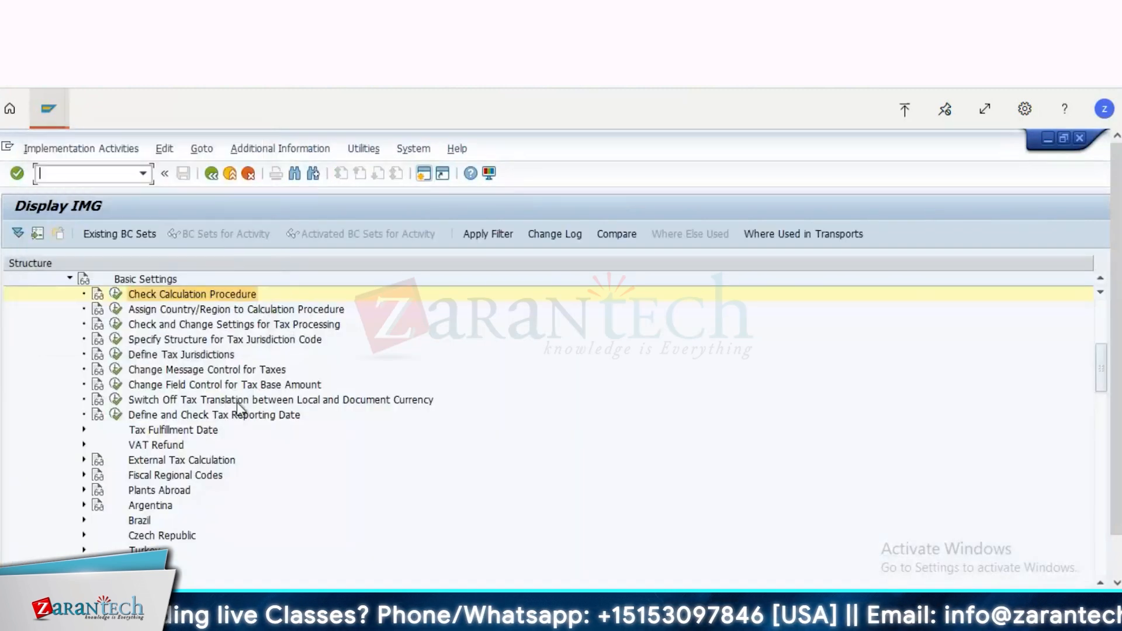
click(237, 402)
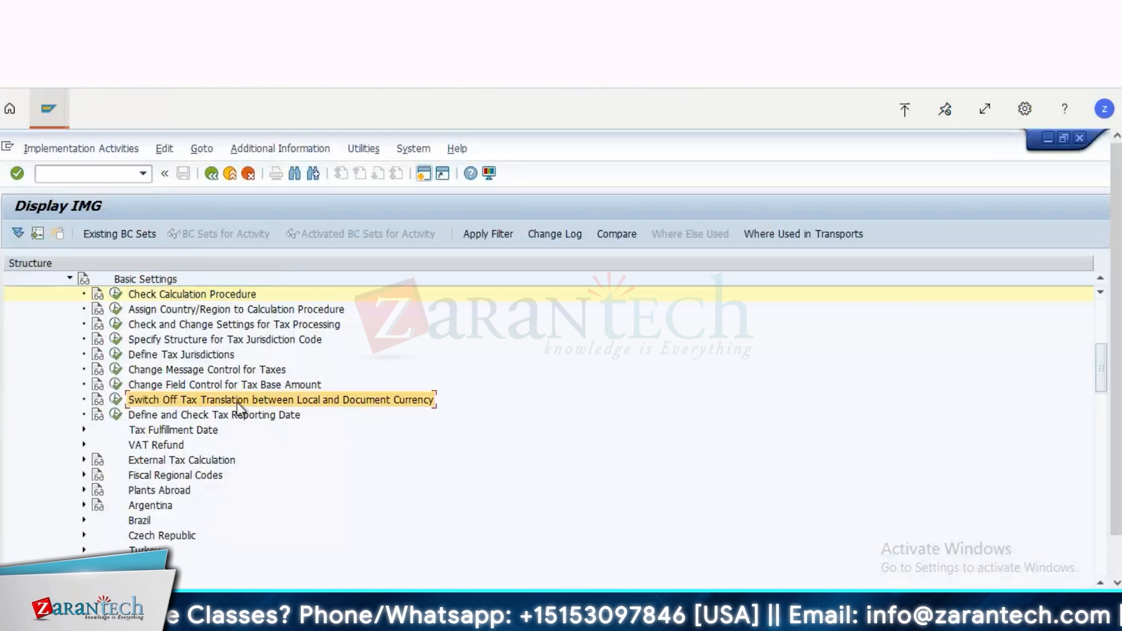
click(208, 325)
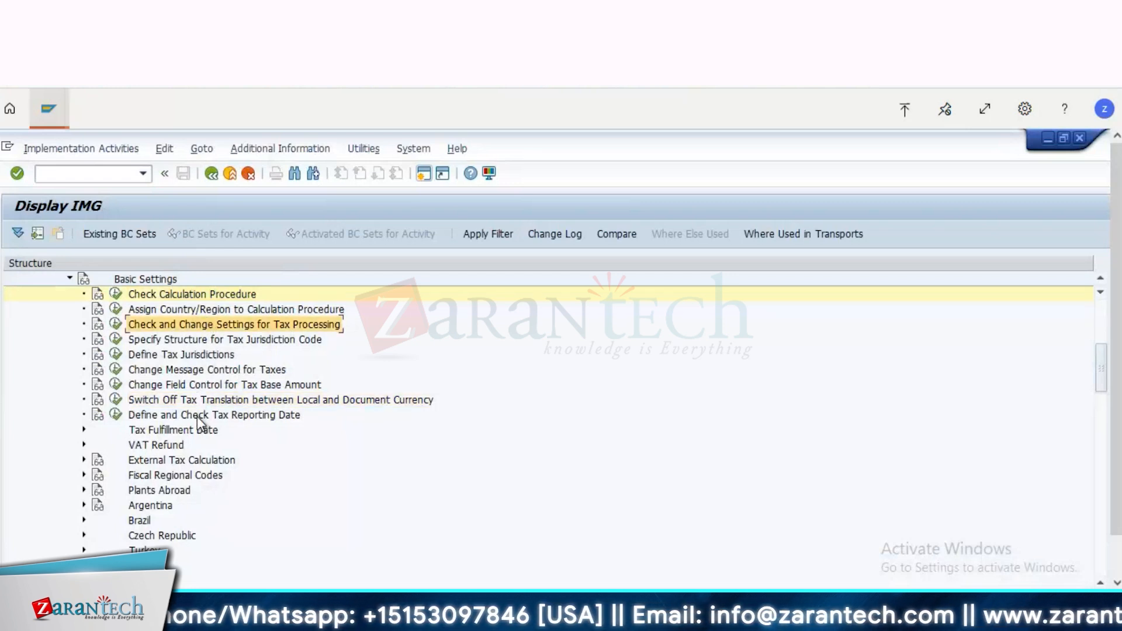
key(Down)
key(Down)
key(Down)
key(Down)
key(Down)
key(Down)
key(Down)
key(Down)
key(Down)
key(Down)
key(Down)
key(Down)
key(Down)
key(Down)
key(Down)
key(Down)
key(Down)
key(Down)
key(Down)
key(Down)
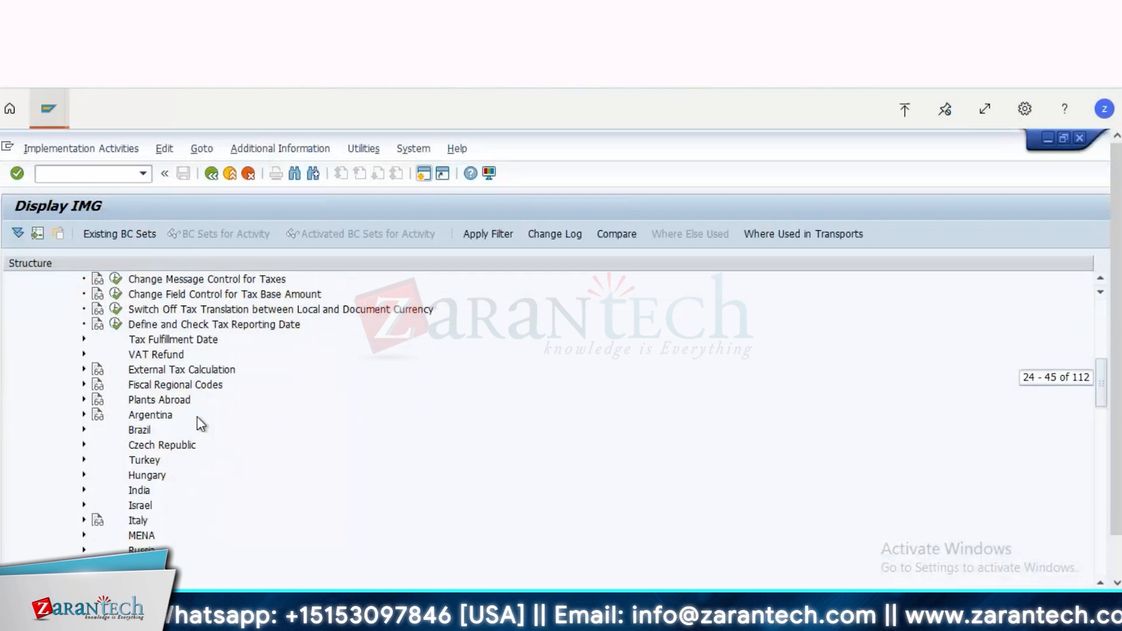
key(Down)
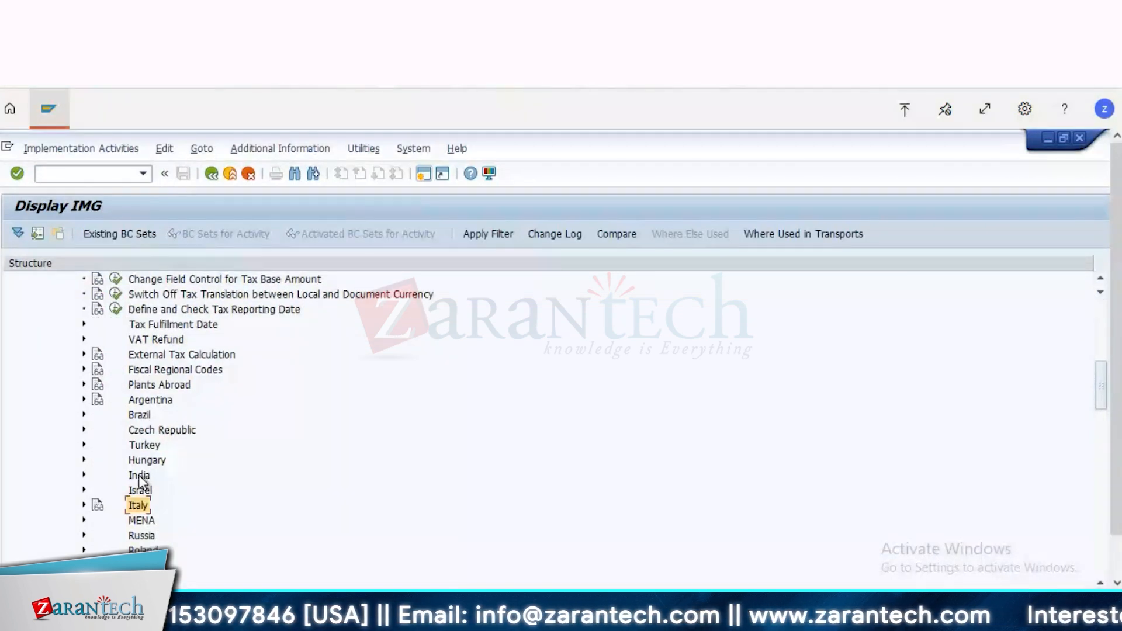
double_click(139, 476)
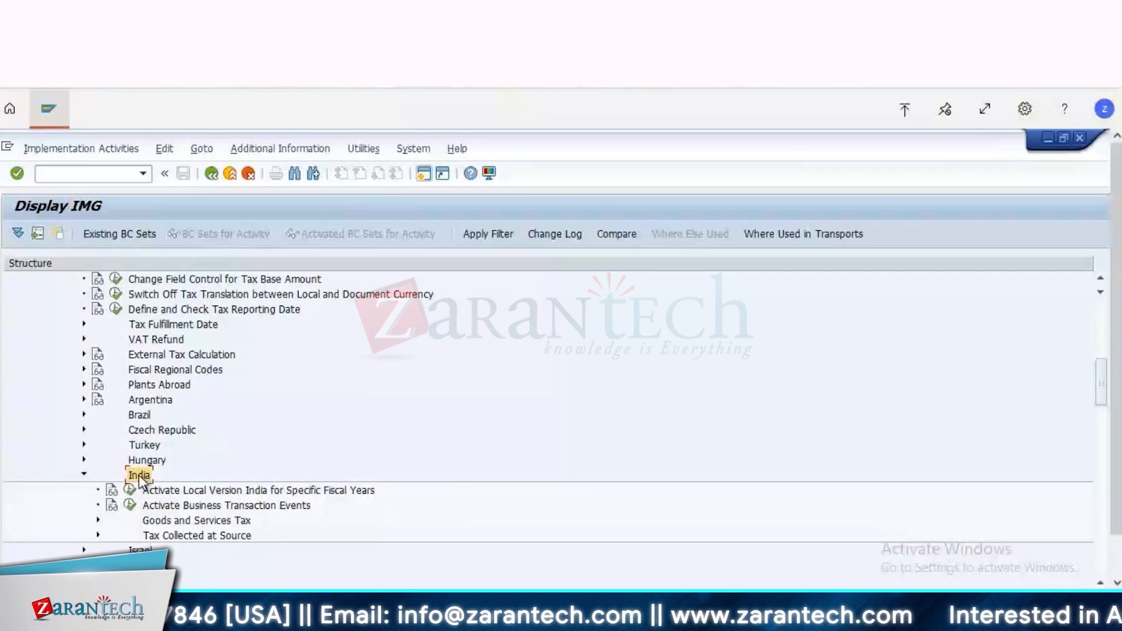
key(Up)
key(Up)
key(Up)
key(Up)
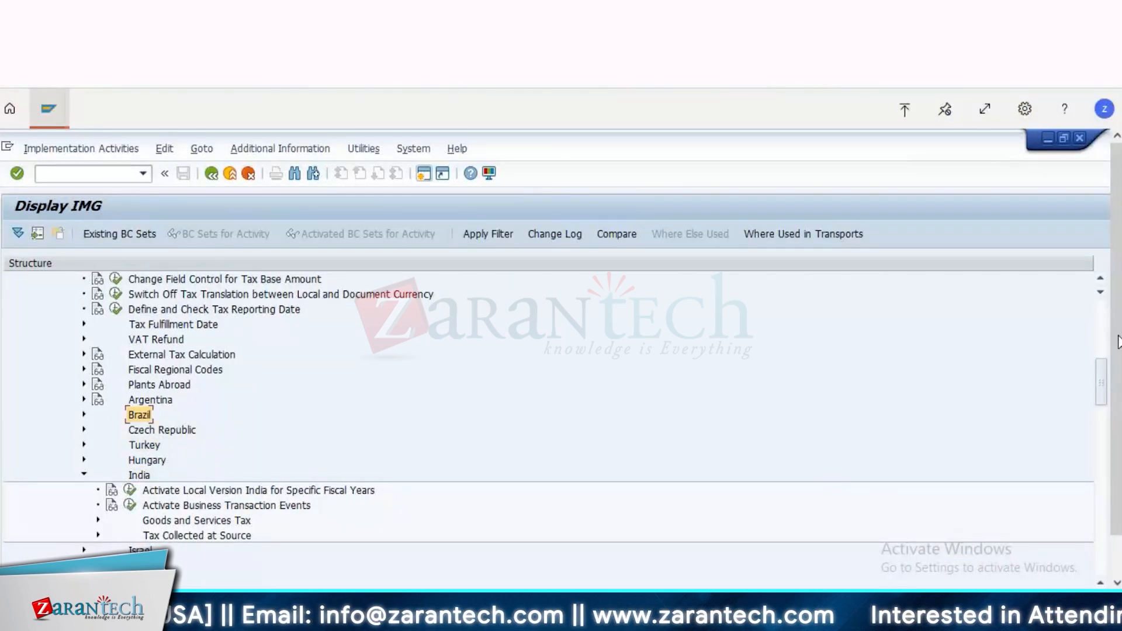
Step: Run Define Tax Codes for Sales and Purchases under Calculation, display tax code 14 for country IN, and return to the IMG
click(1099, 329)
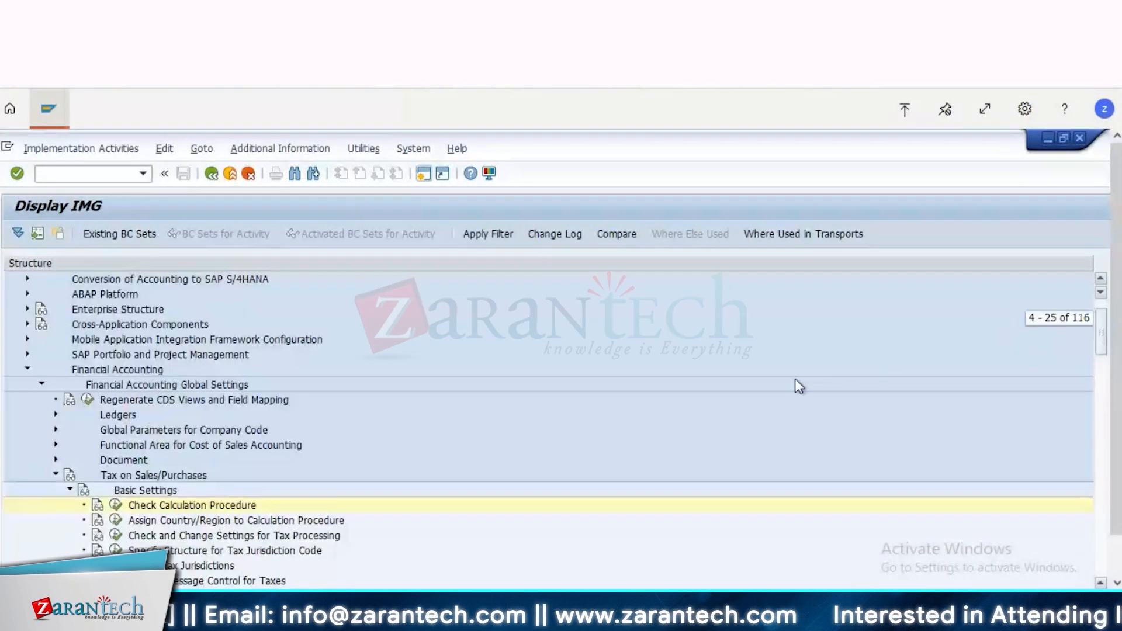
click(70, 490)
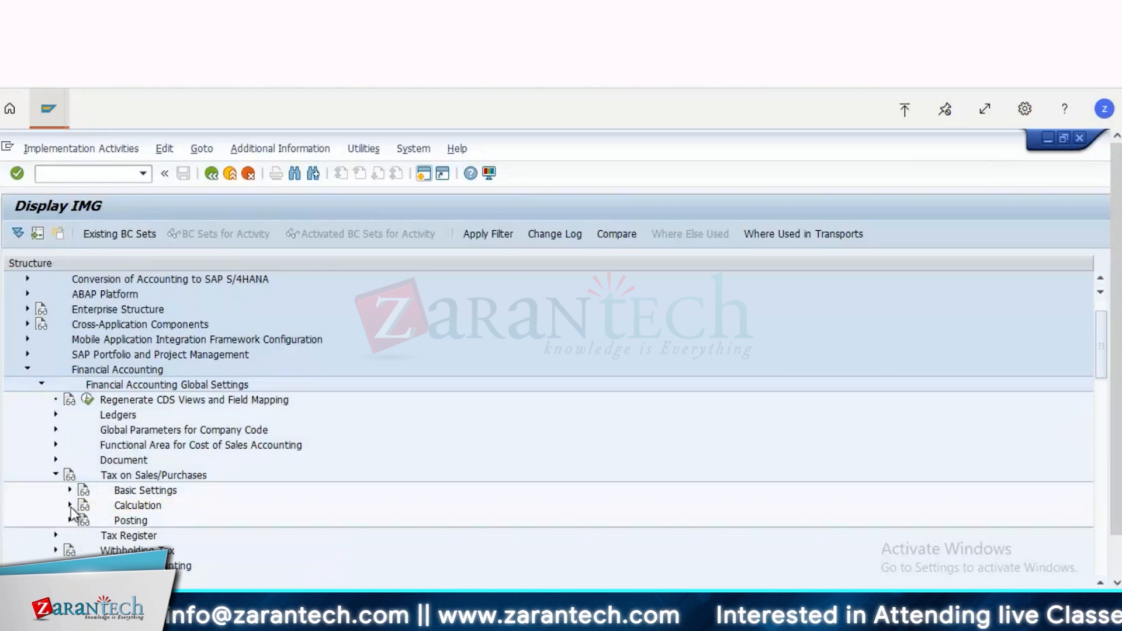
click(70, 505)
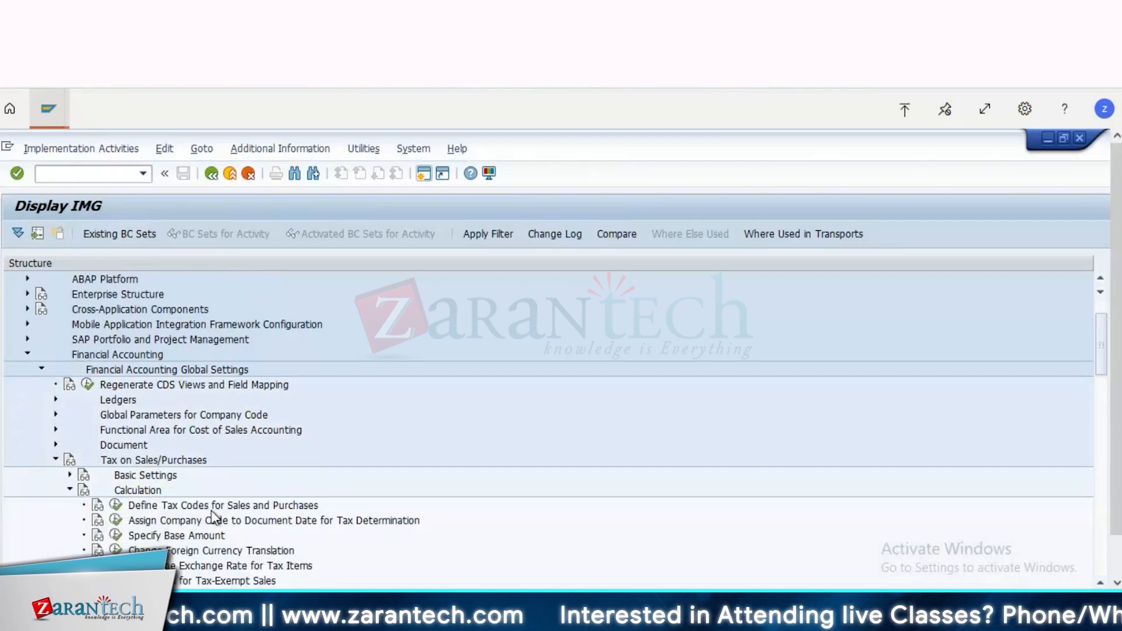
click(116, 507)
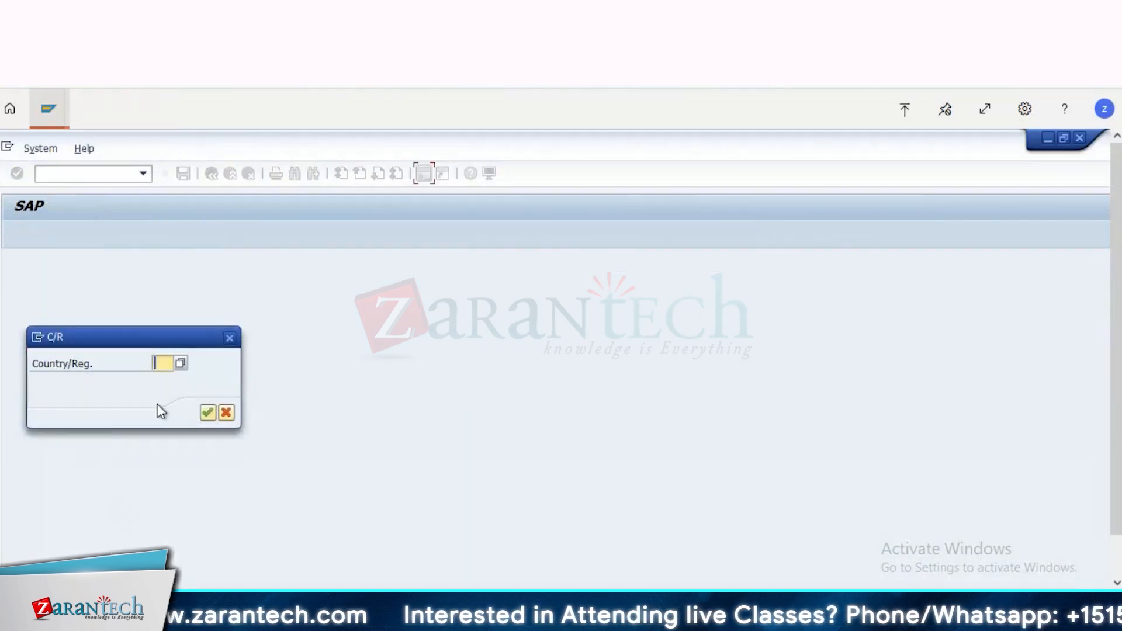
text(IN)
key(Return)
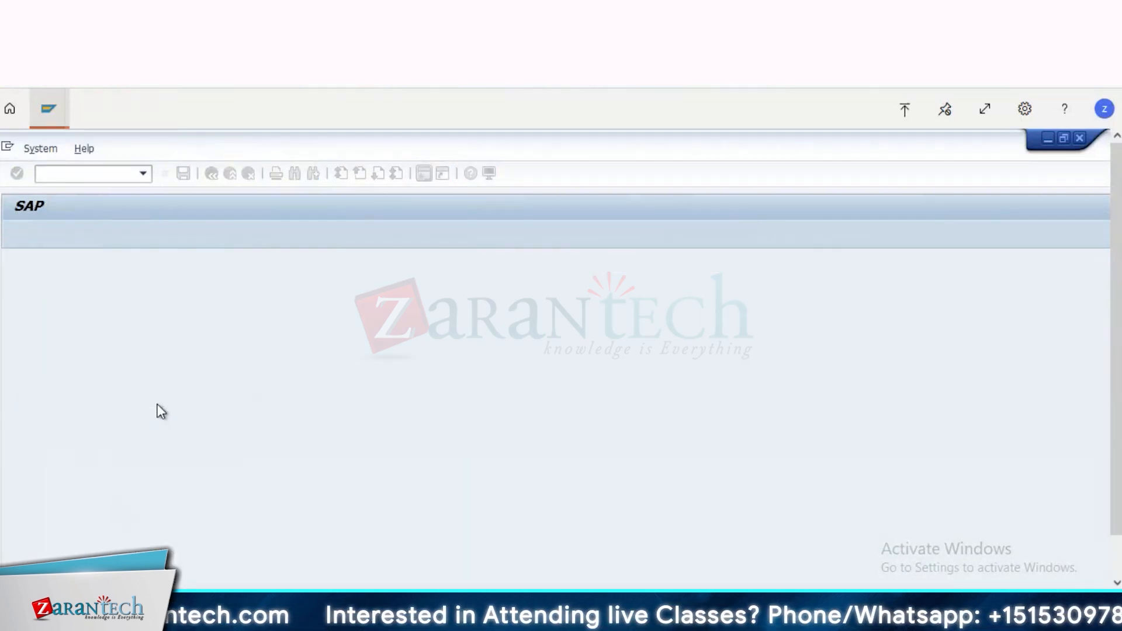
key(Return)
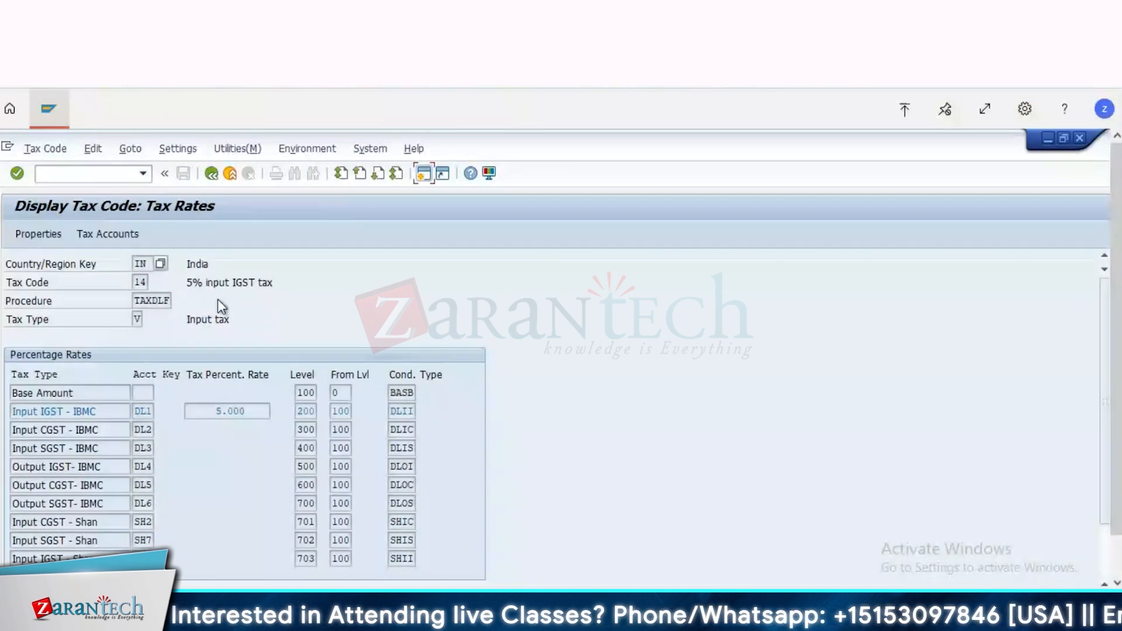
click(212, 174)
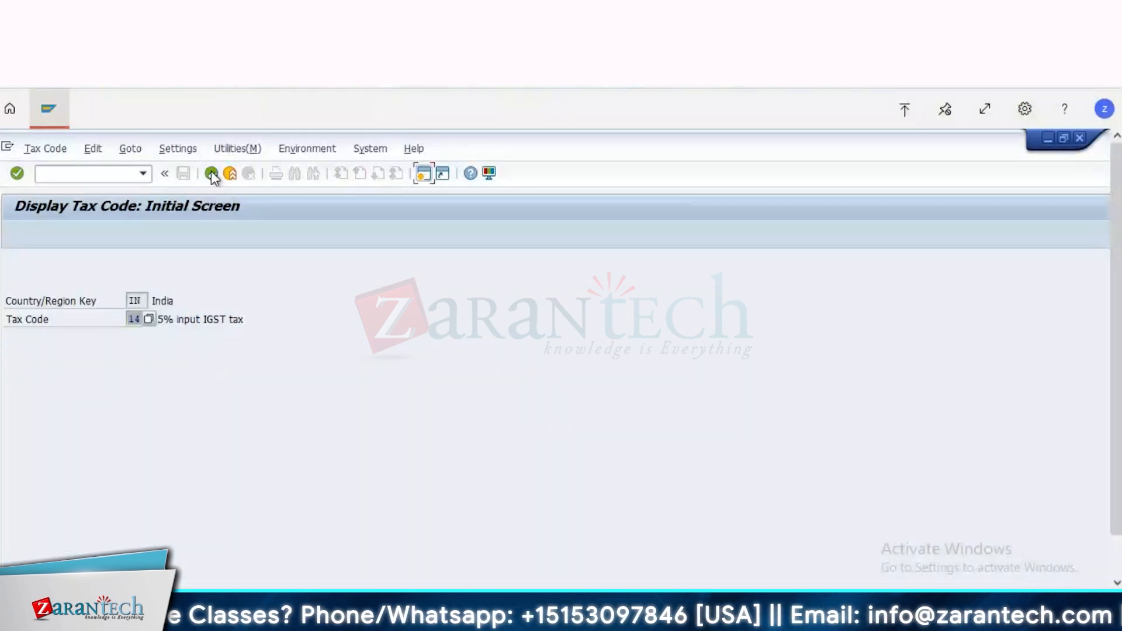
click(212, 173)
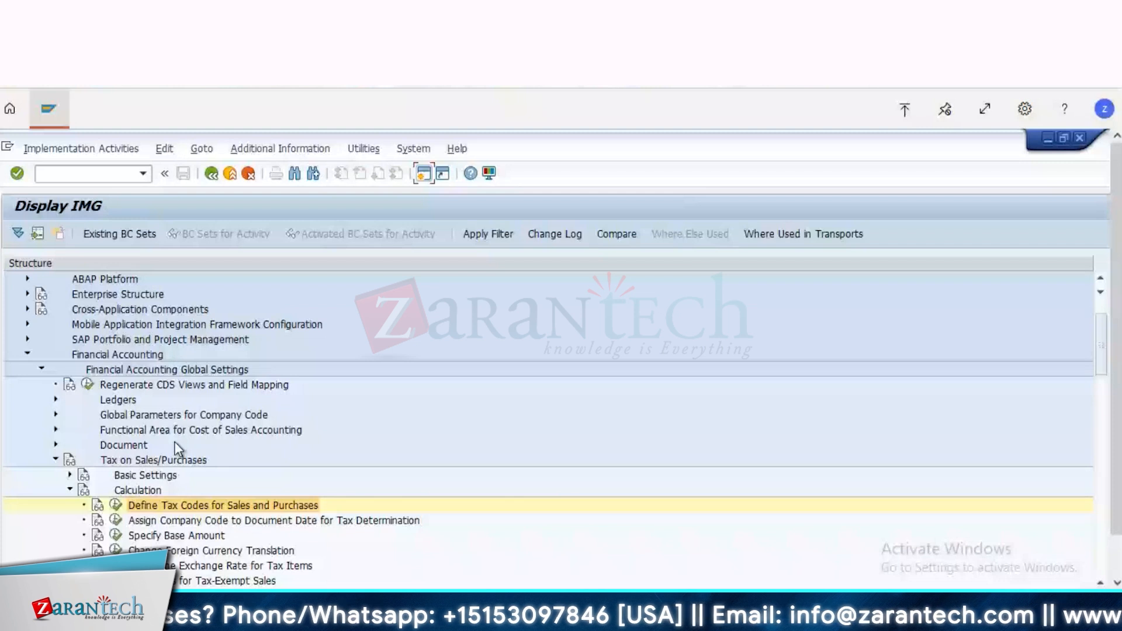
Step: Run Define Tax Accounts under the Posting node of Tax on Sales/Purchases and display the locked data
key(Down)
key(Down)
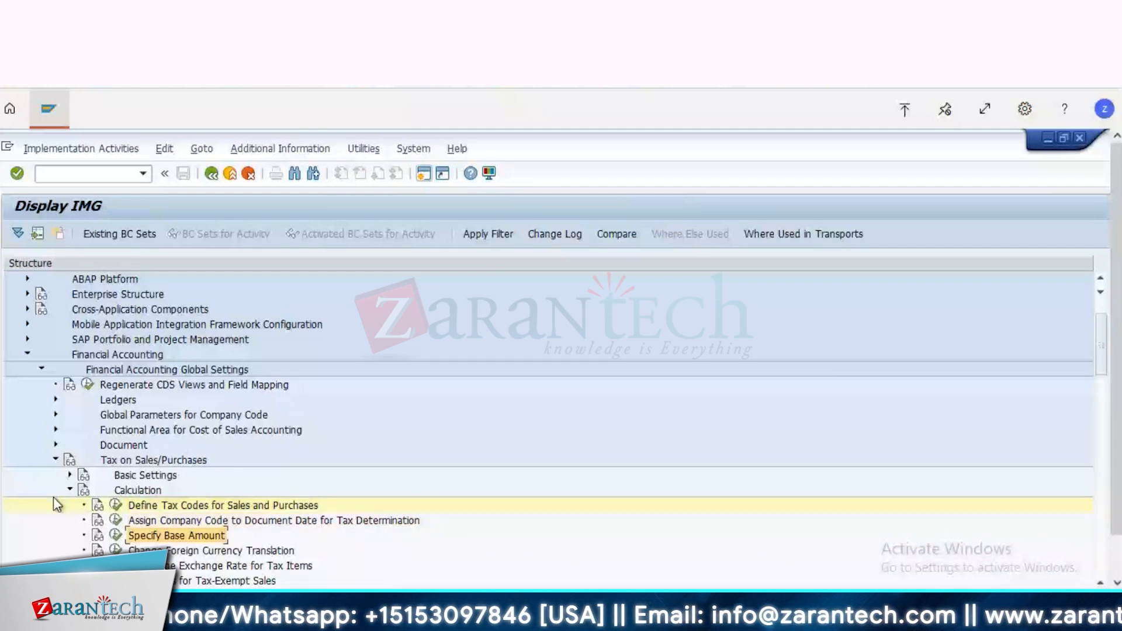
click(69, 490)
click(69, 504)
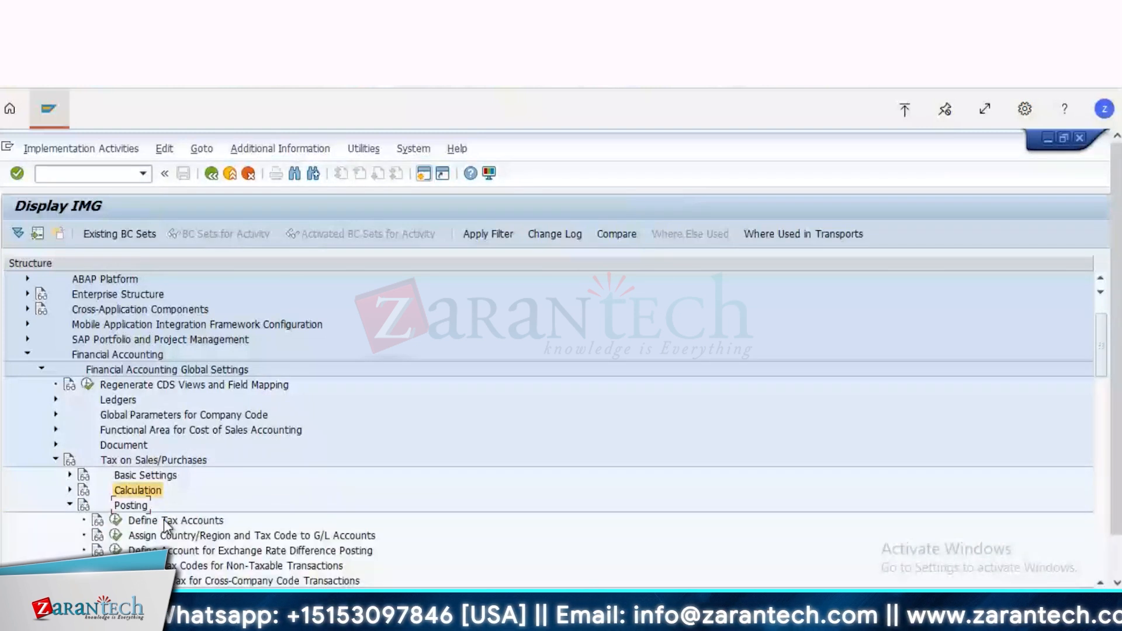
click(163, 520)
click(116, 520)
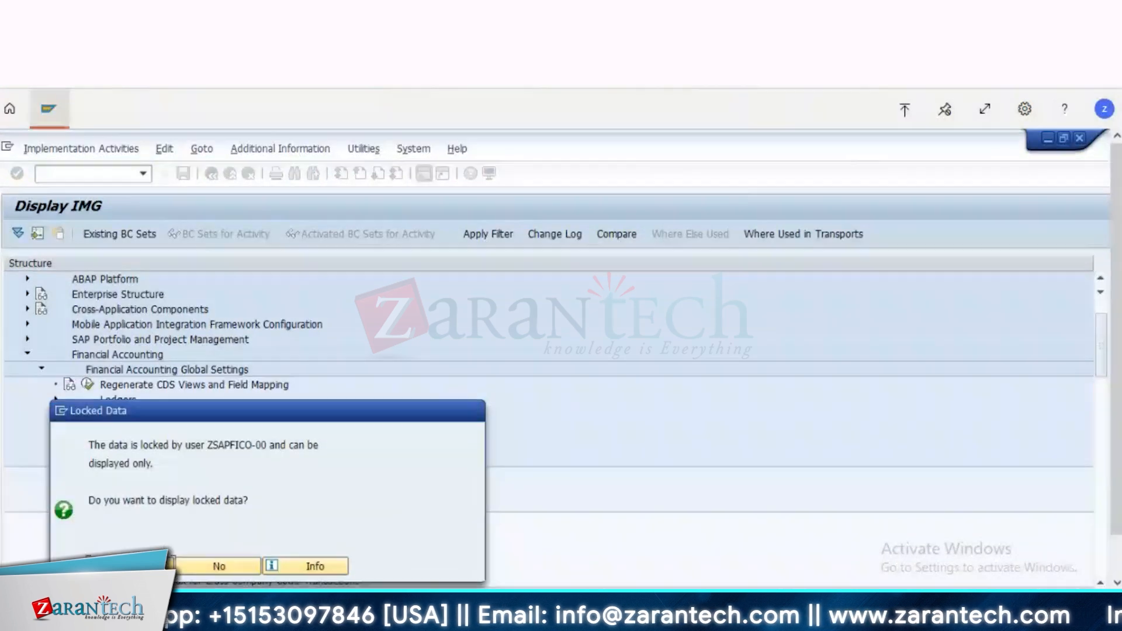
click(129, 565)
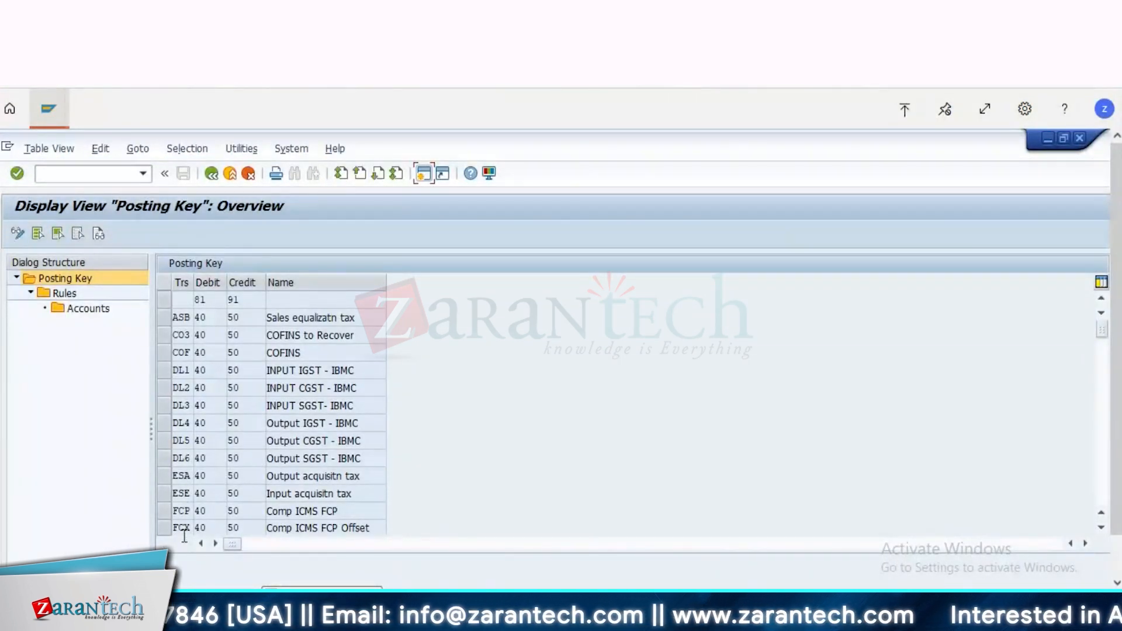
Step: Display the rules of posting key DL1 and its G/L accounts per tax code for chart of accounts 2000
click(163, 369)
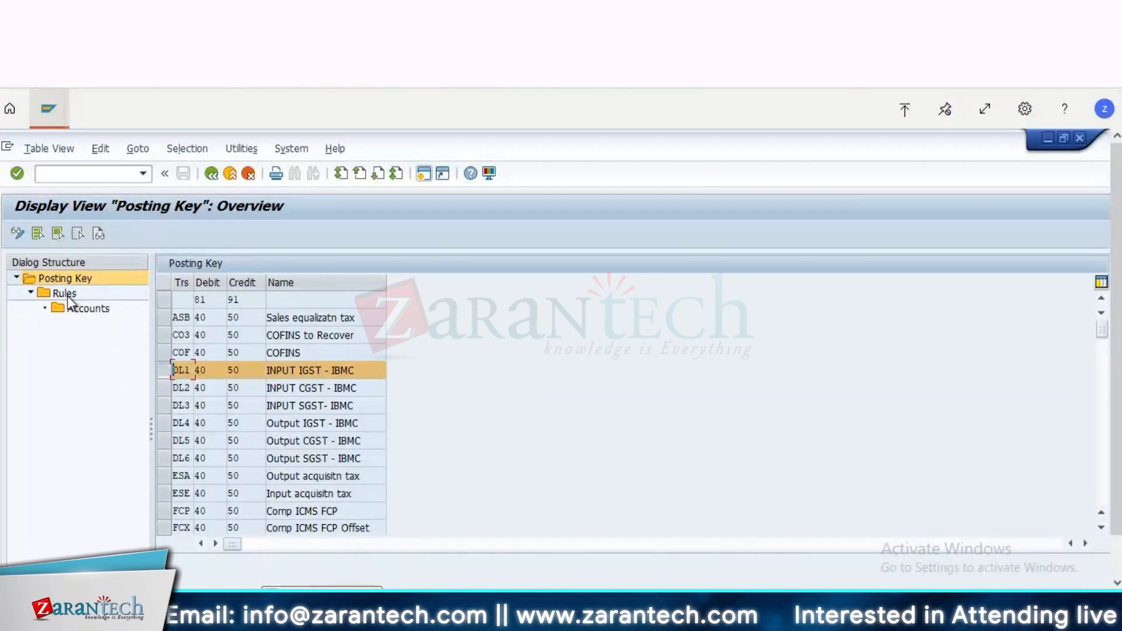
double_click(69, 300)
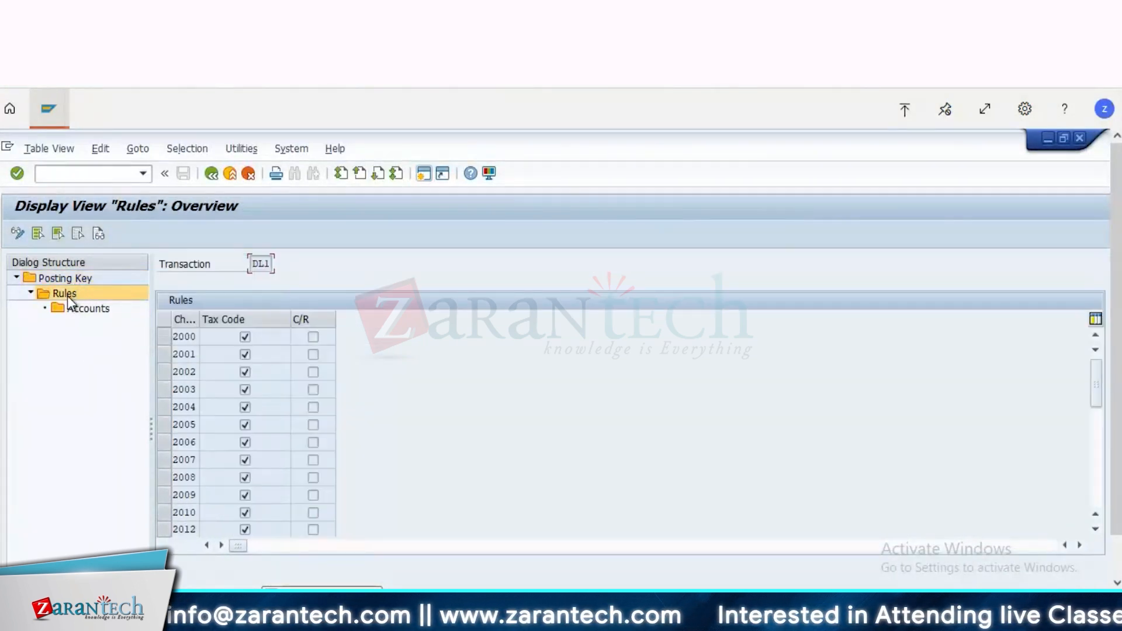
click(163, 338)
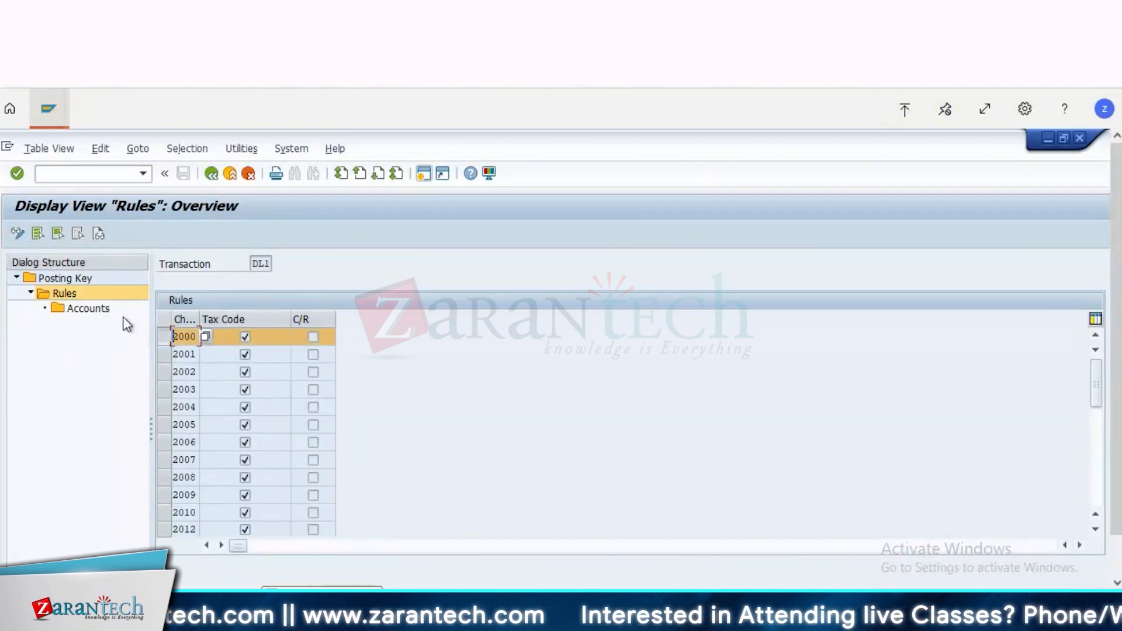
click(91, 308)
double_click(91, 308)
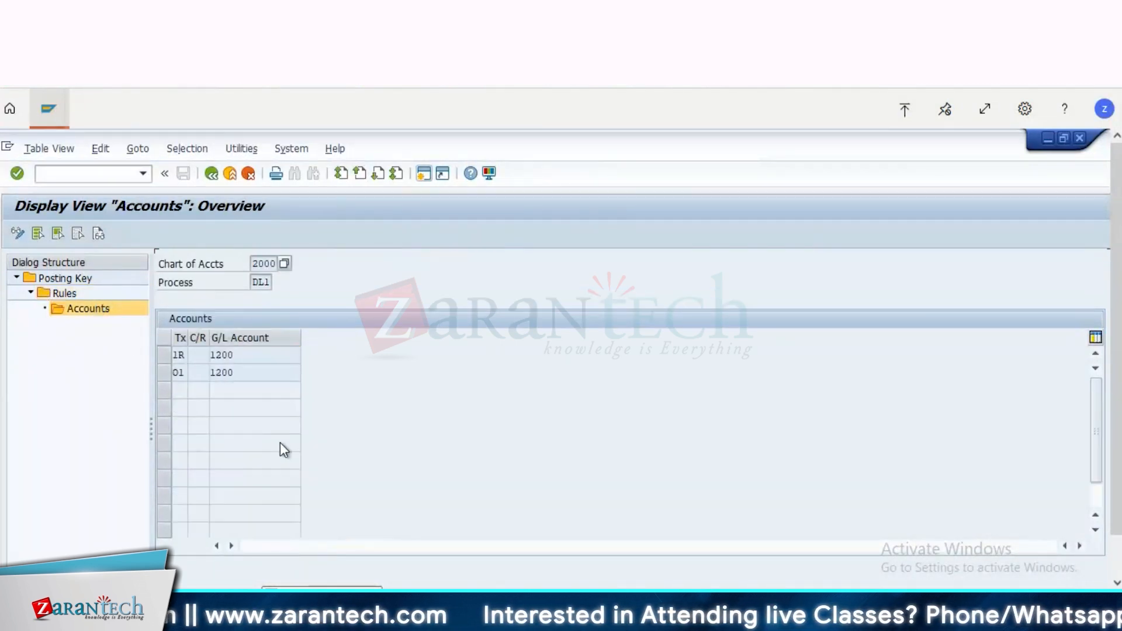
Step: Widen the tax code and C/R columns of the DL1 accounts table, and return to the Rules overview
drag(235, 354, 140, 352)
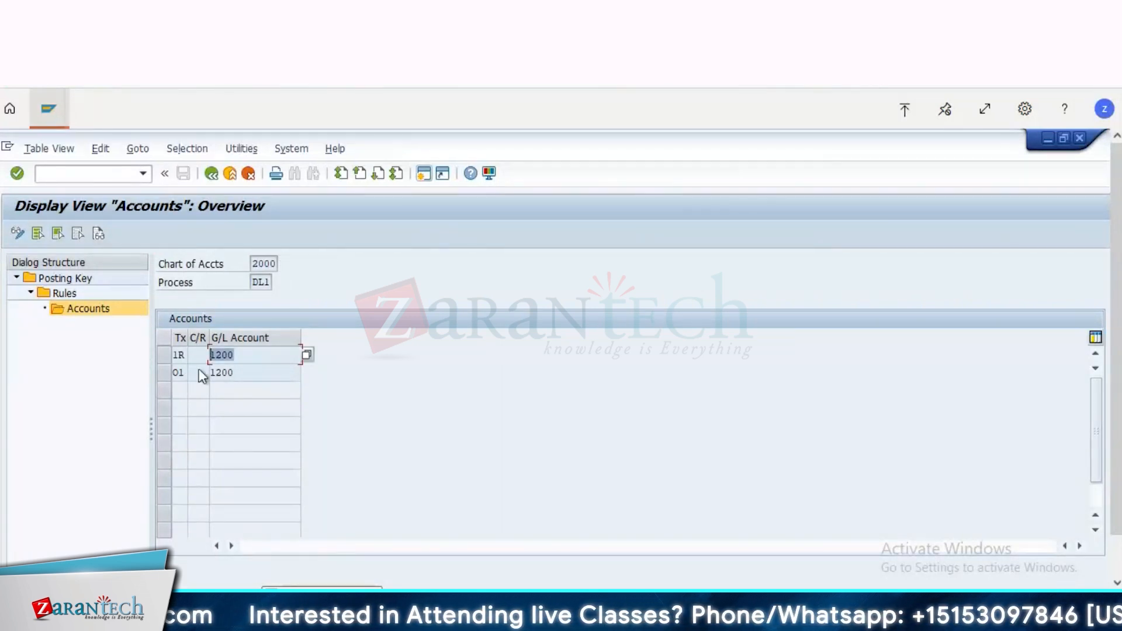
drag(189, 341, 109, 353)
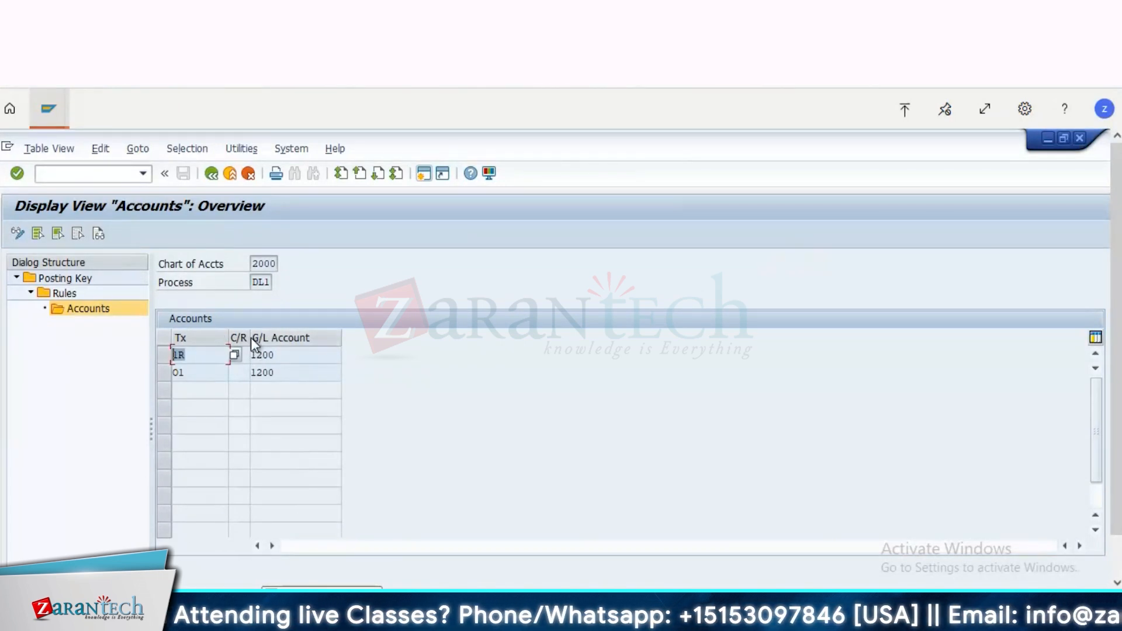
drag(250, 337, 349, 336)
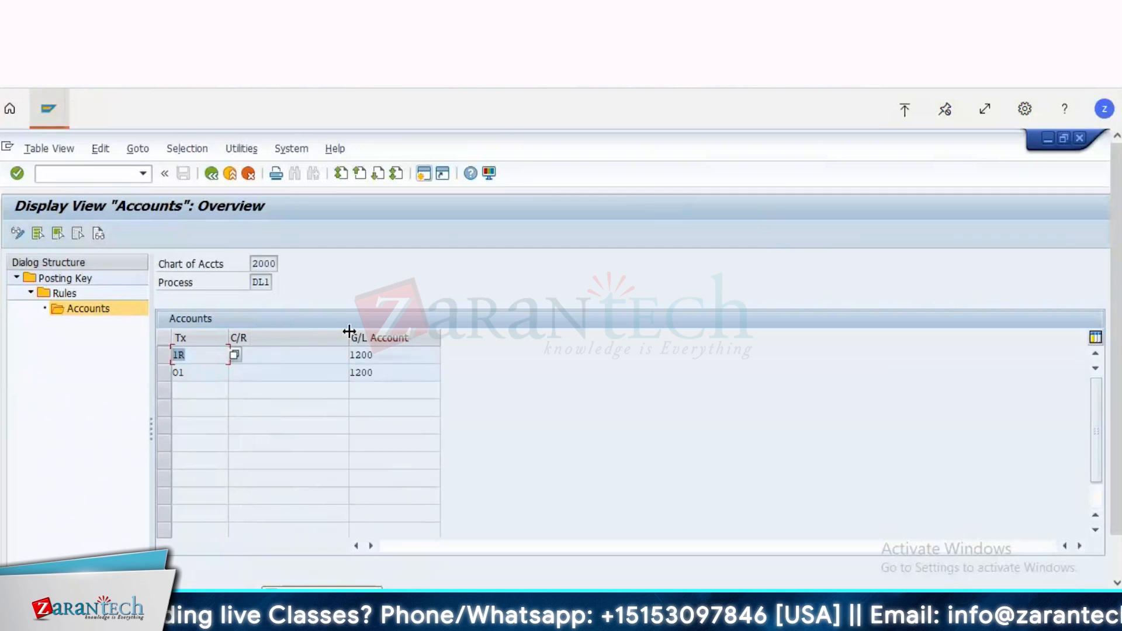
click(209, 174)
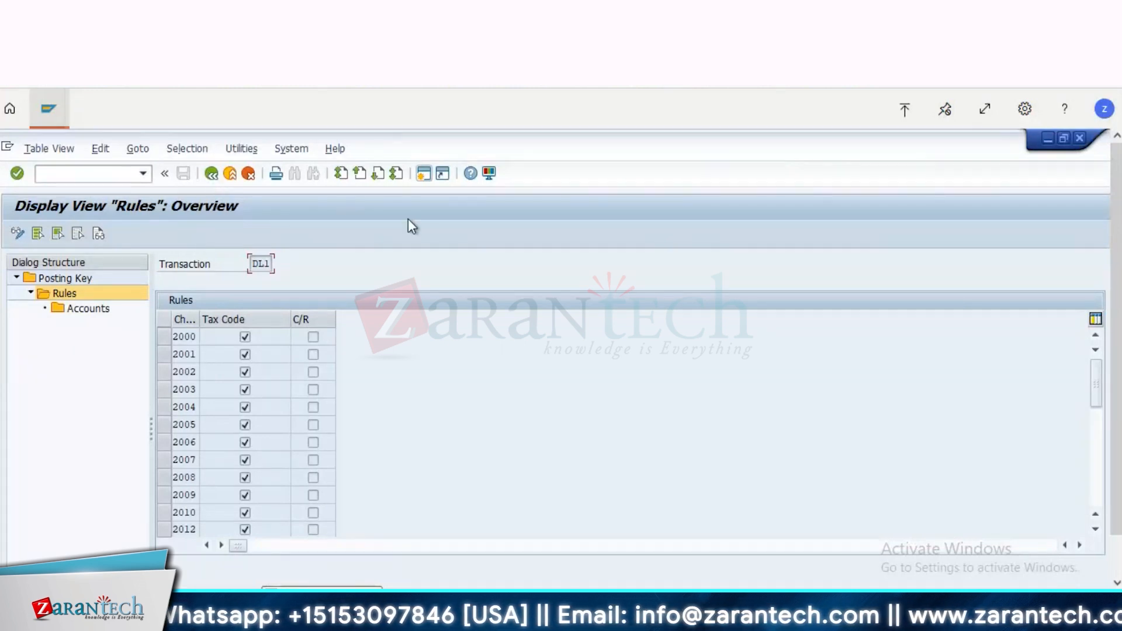
Step: Start SE16H in a new session and select the table BSET for display
click(424, 173)
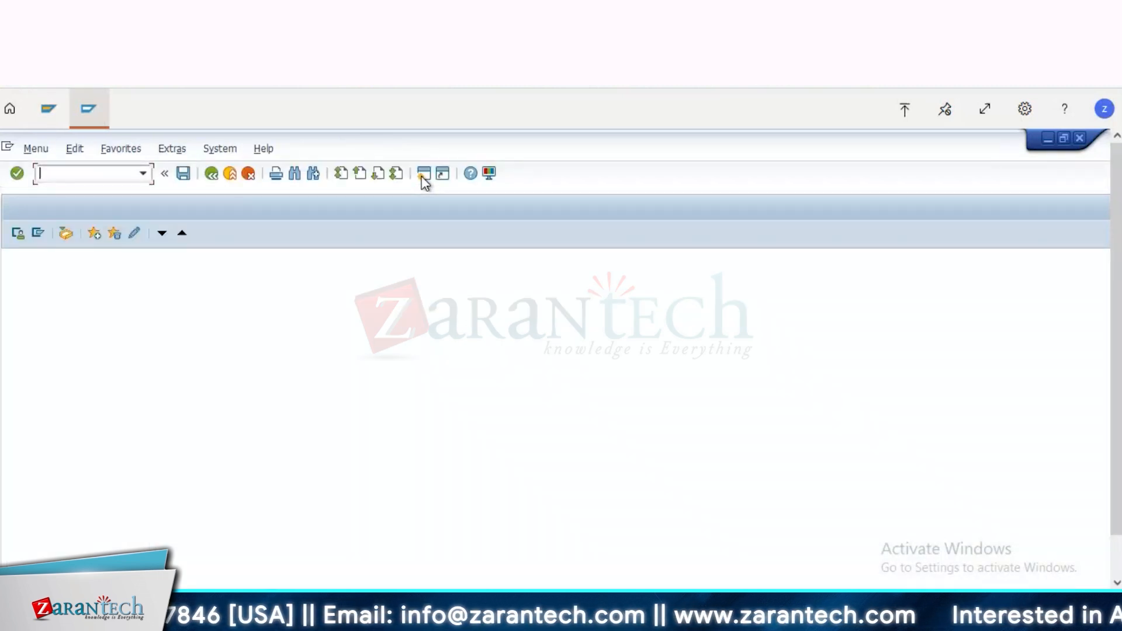
text(se16h)
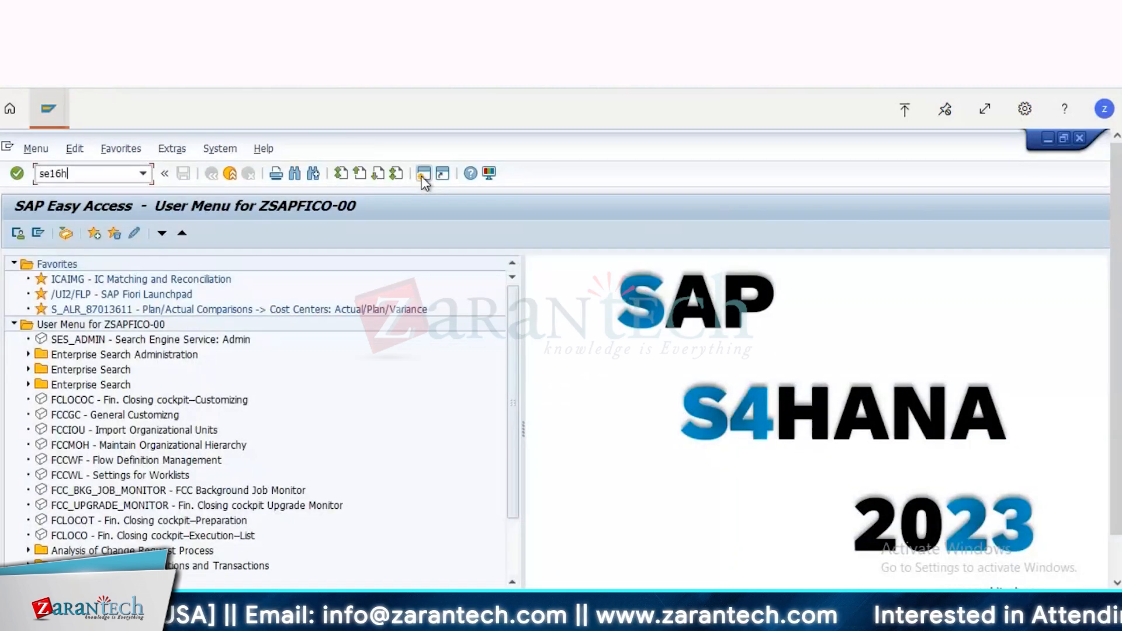
key(Return)
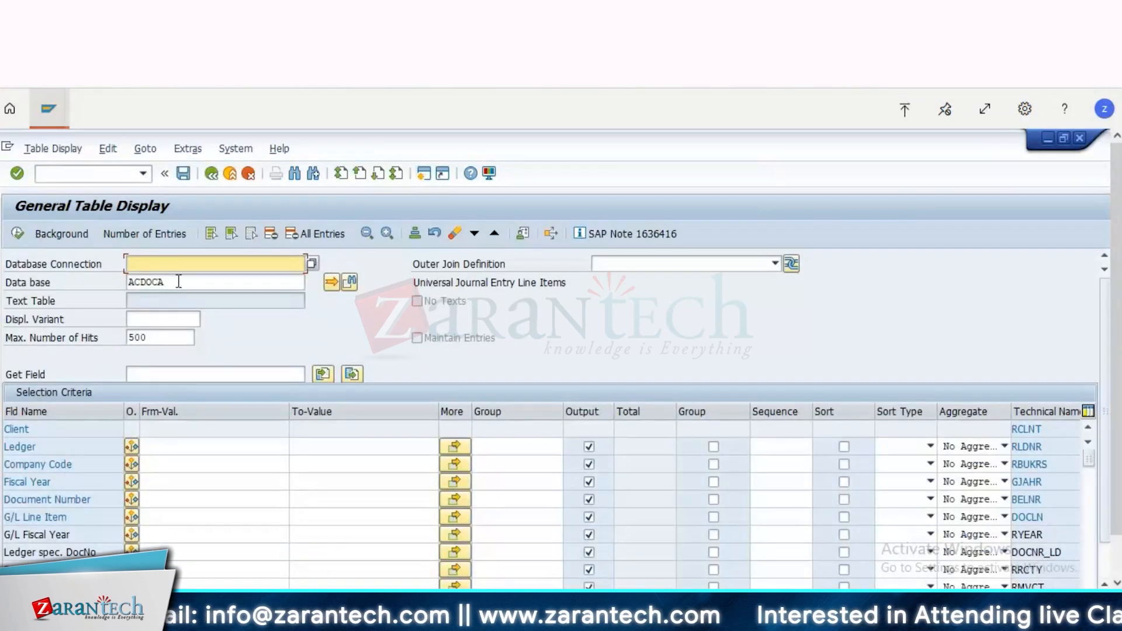
double_click(178, 281)
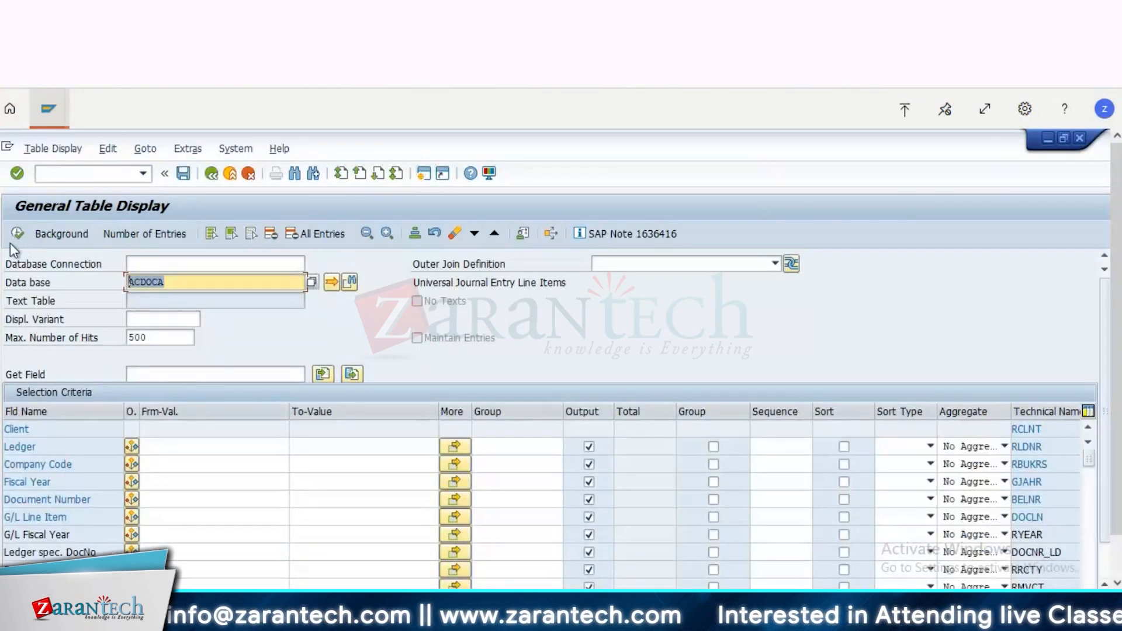
text(bset)
key(Return)
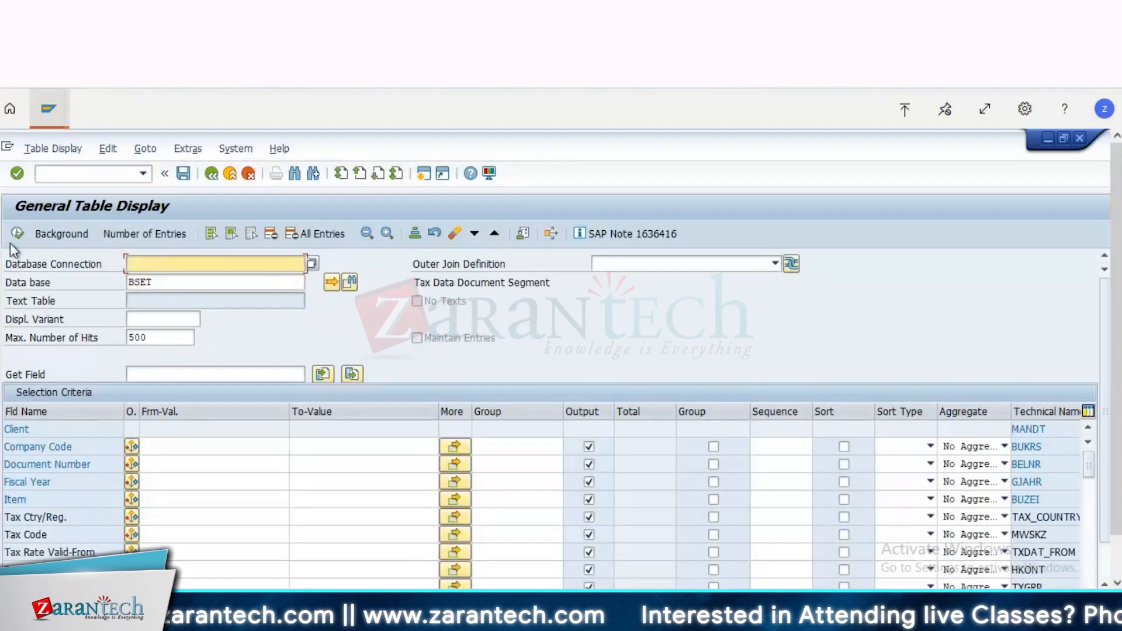
Step: Display the BSET entries for company code 2000, fiscal year 2024 and tax code 1R
click(169, 447)
text(2000)
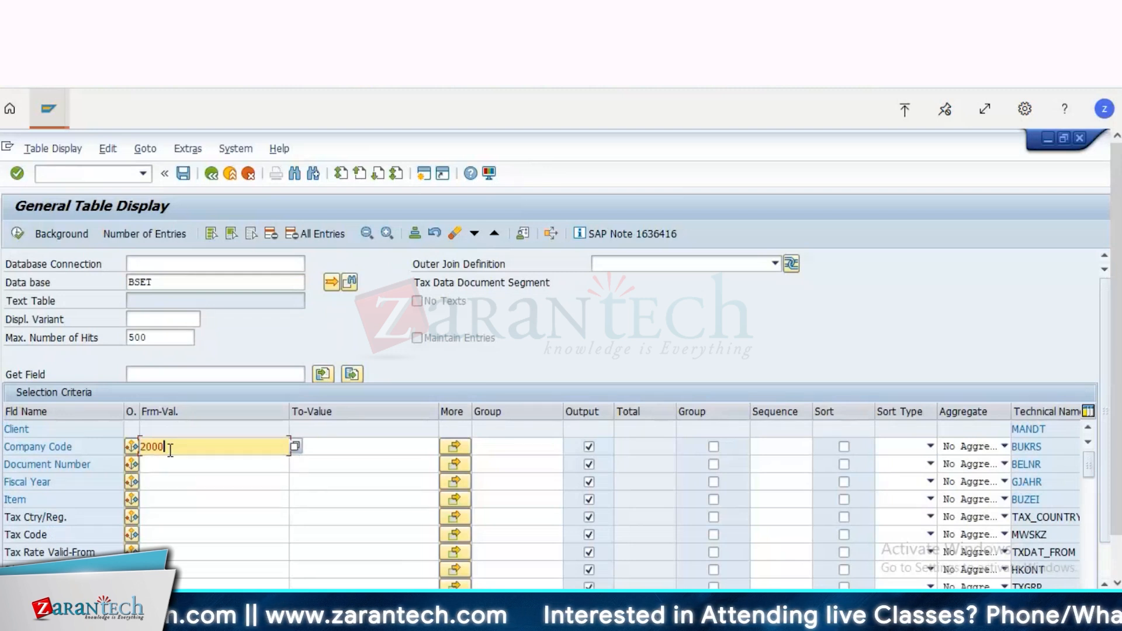
click(155, 483)
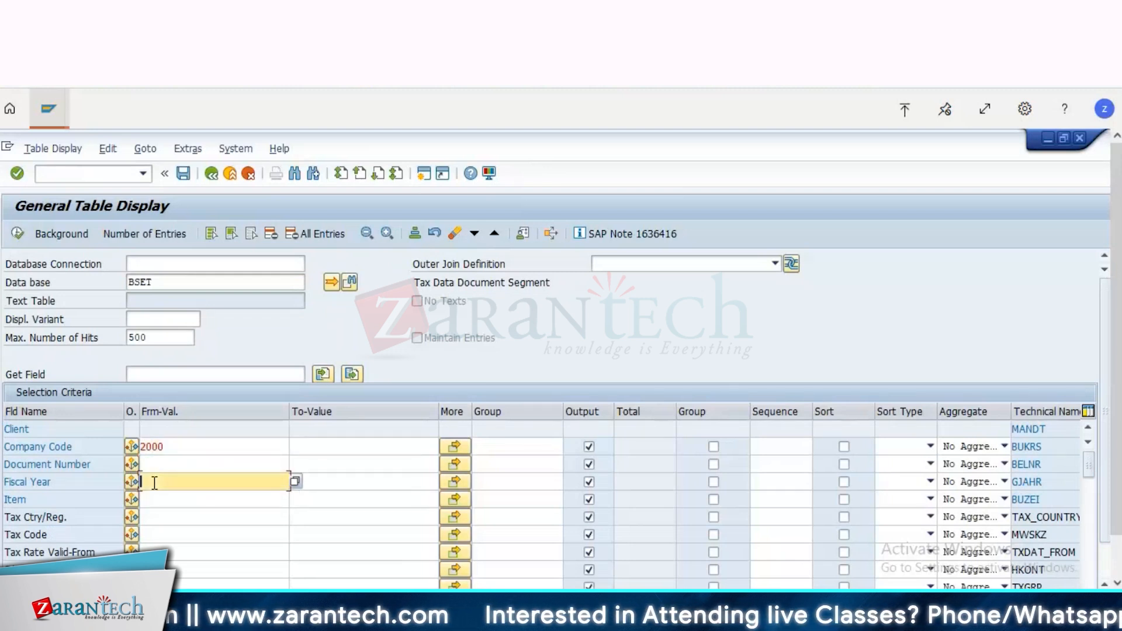
text(2024)
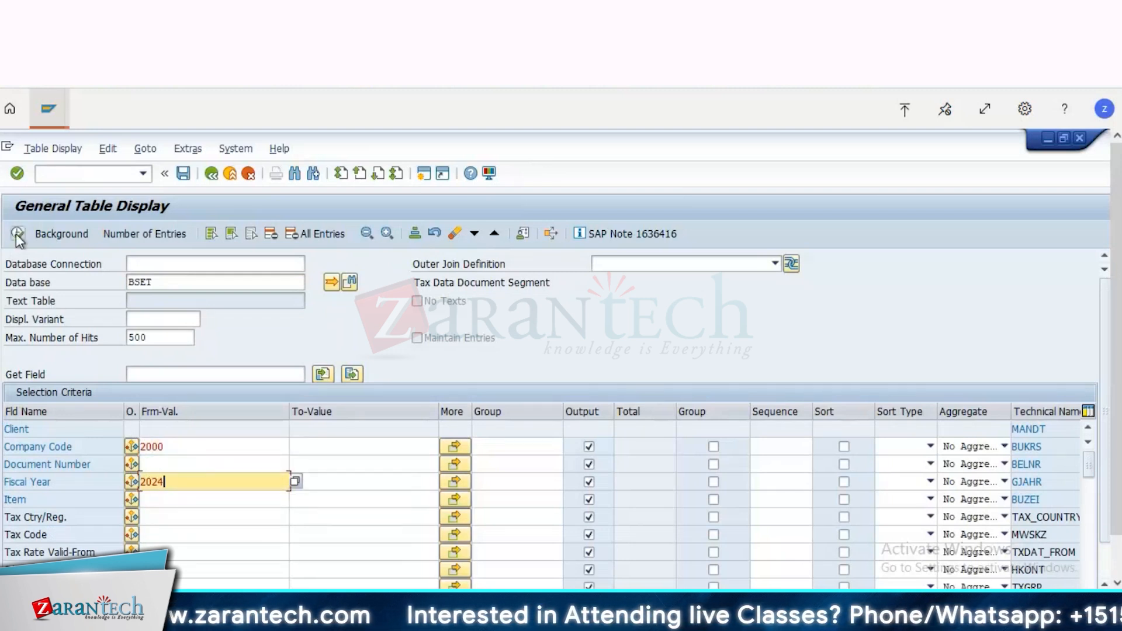
click(191, 537)
text(1I)
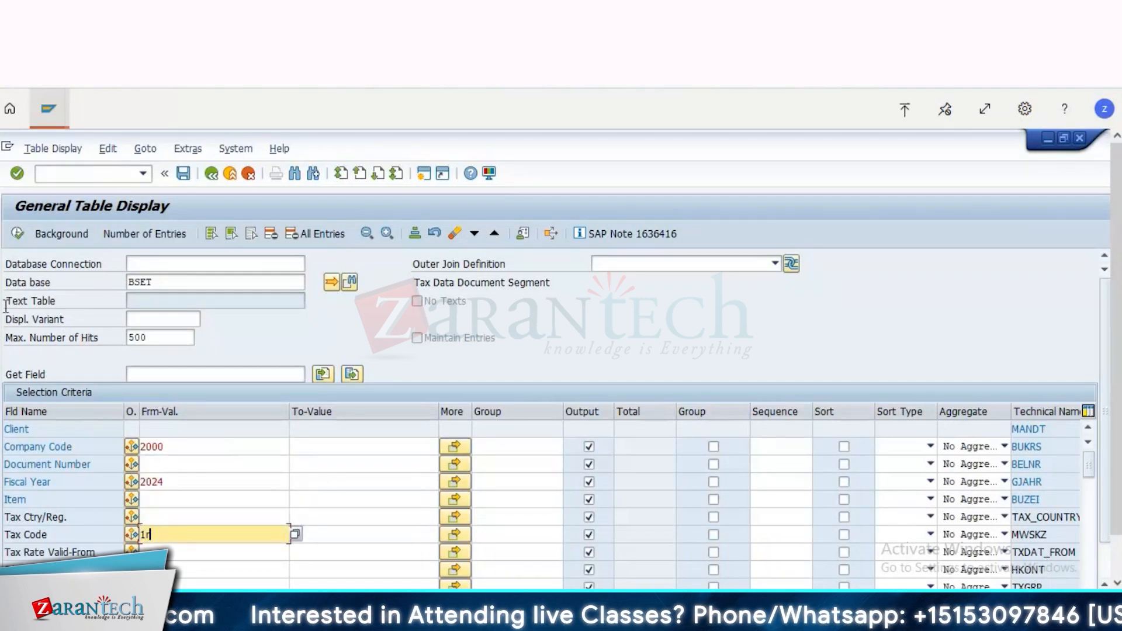
click(19, 234)
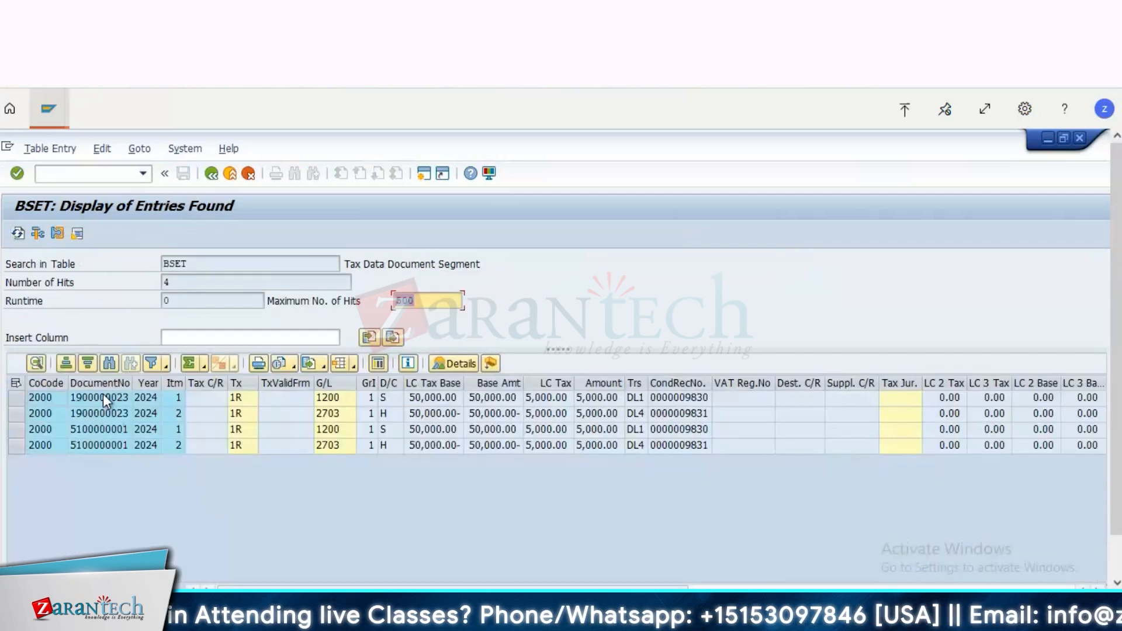
Step: Start FB03 in a new session and enter the document number of the first BSET entry
click(103, 397)
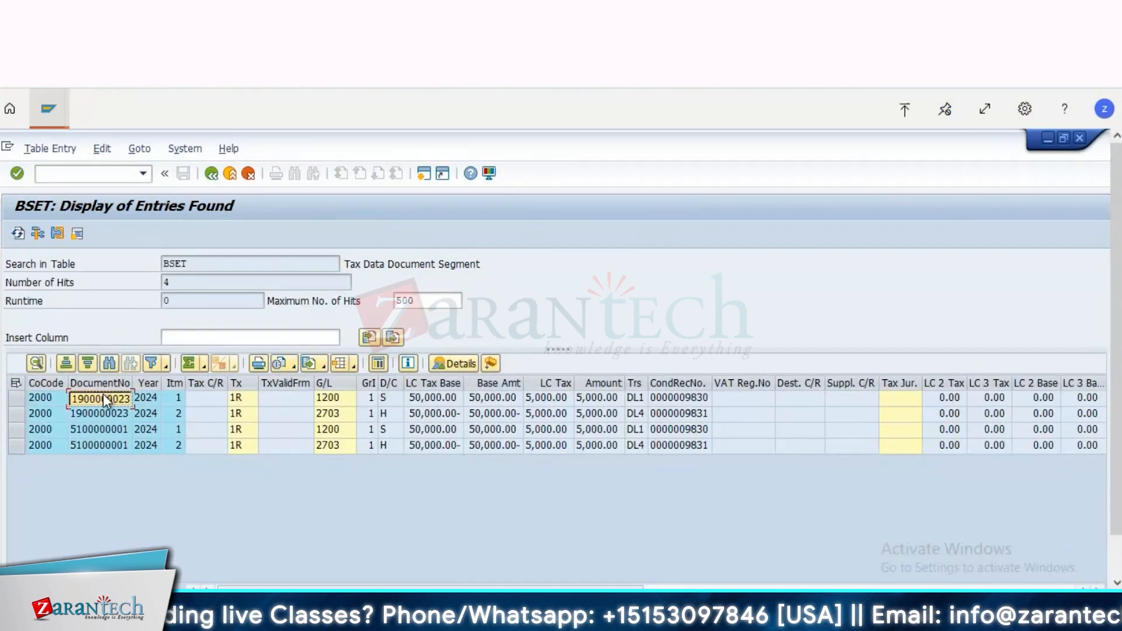
click(423, 174)
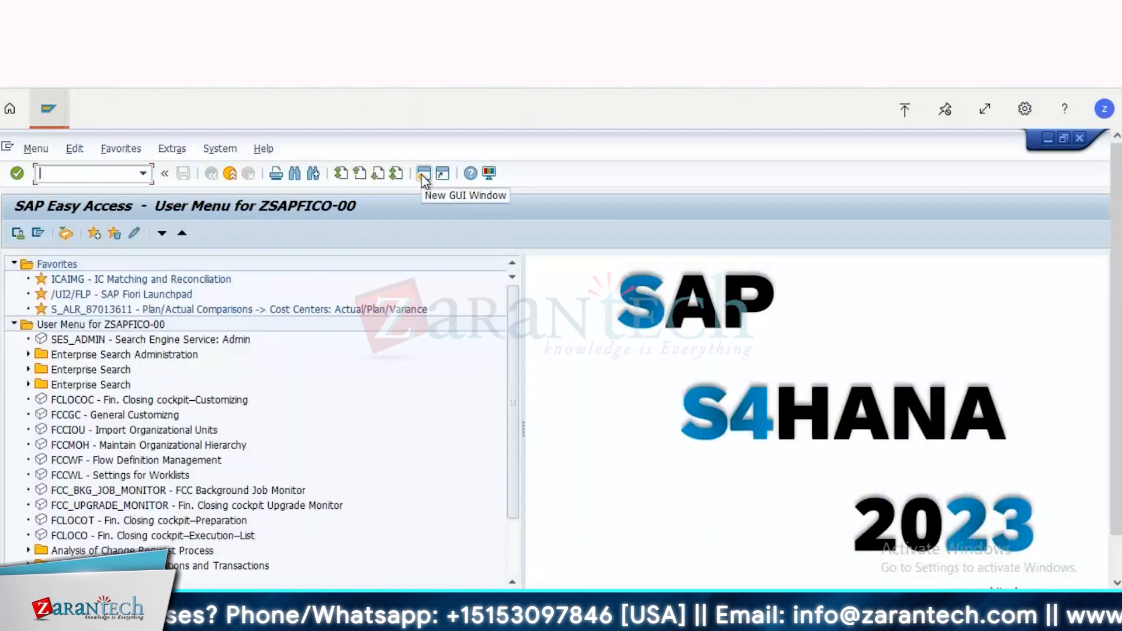
text(fb03)
key(Return)
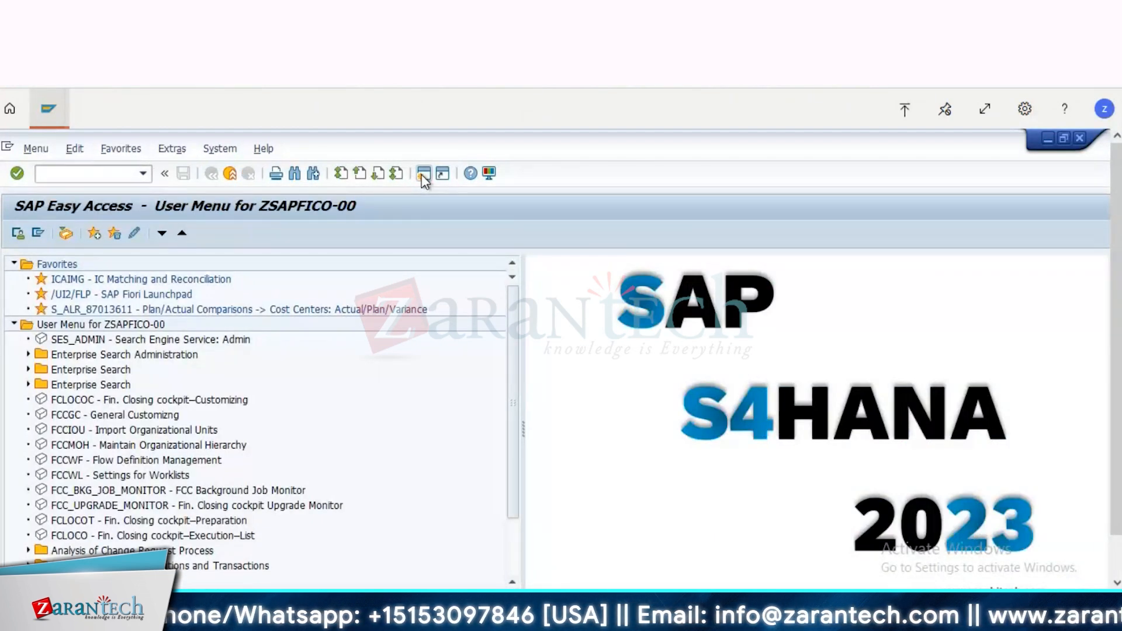
key(ctrl+v)
key(Tab)
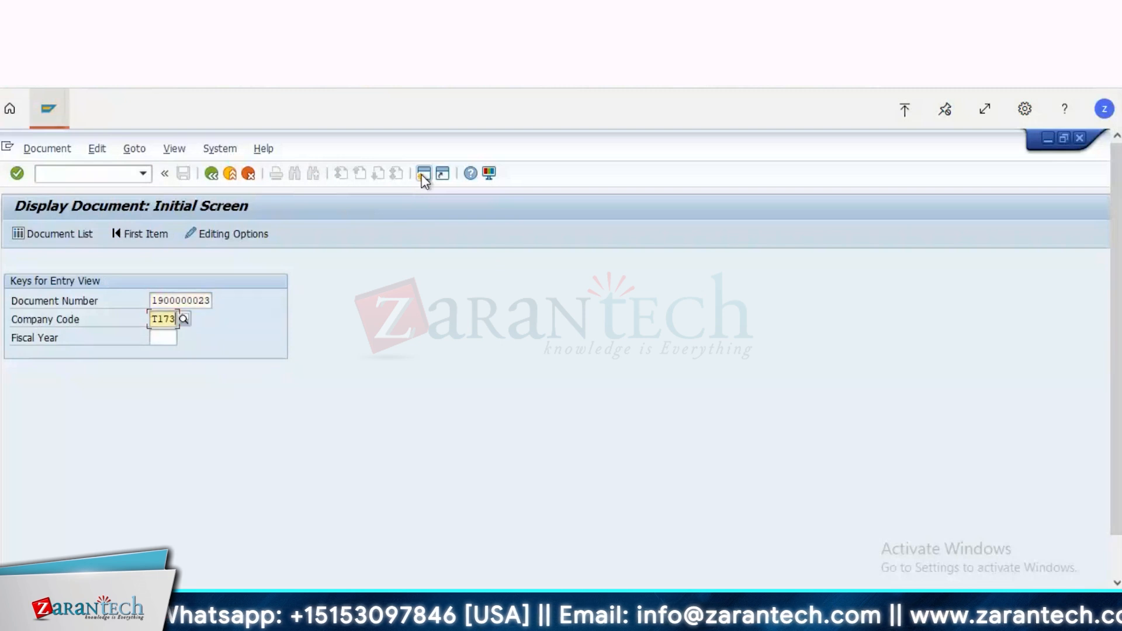
Step: Display the document for company code 2000 and fiscal year 2024
text(20000)
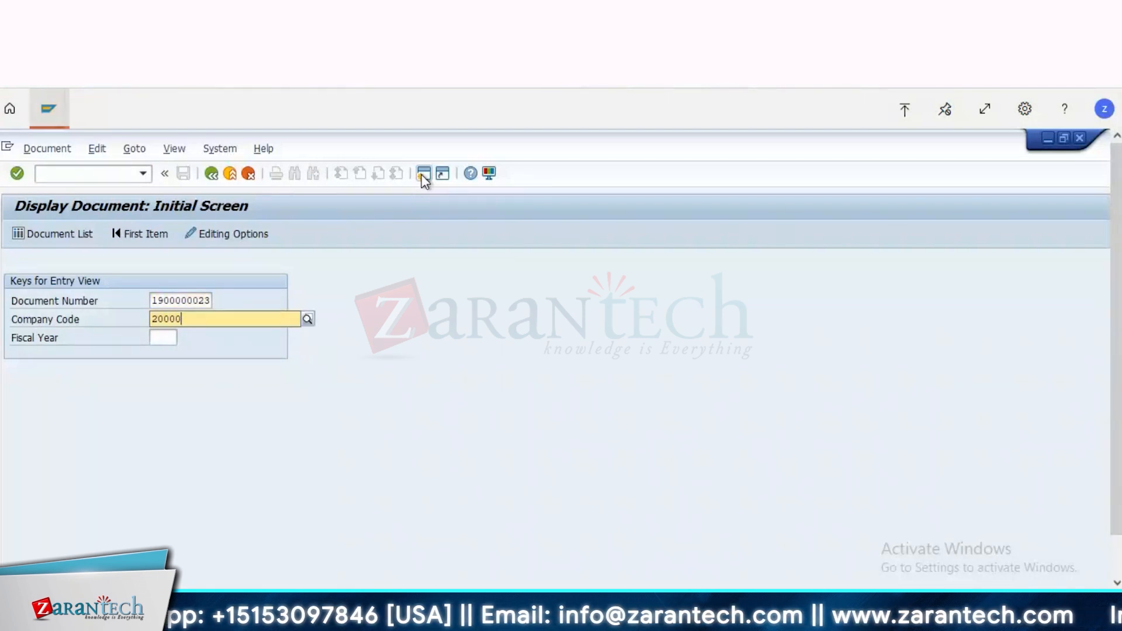
key(BackSpace)
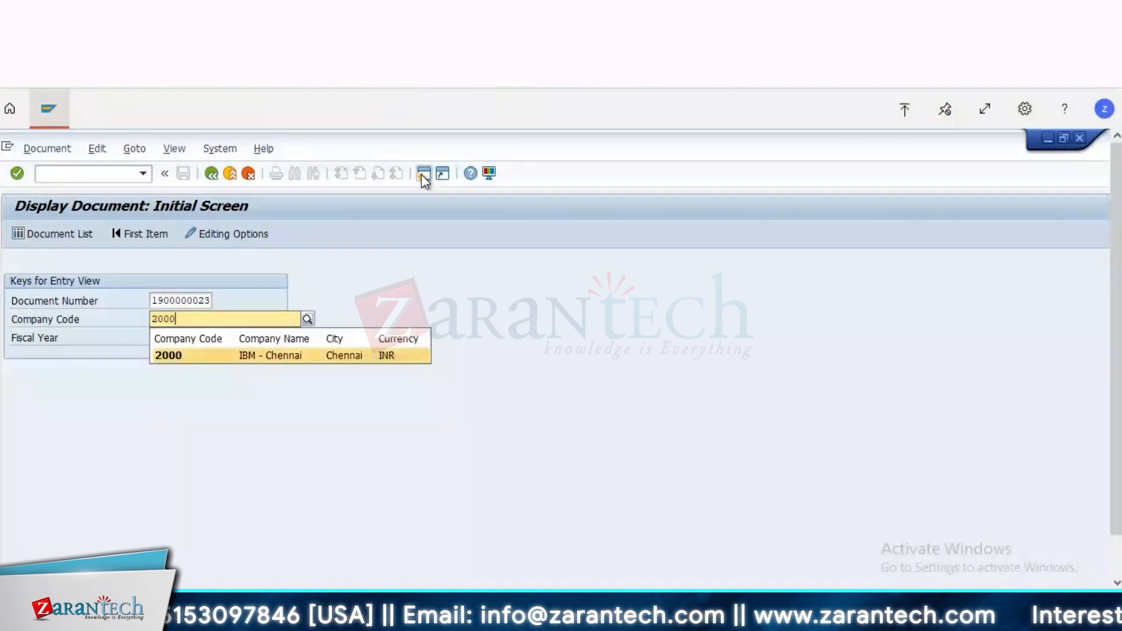
key(Tab)
text(2)
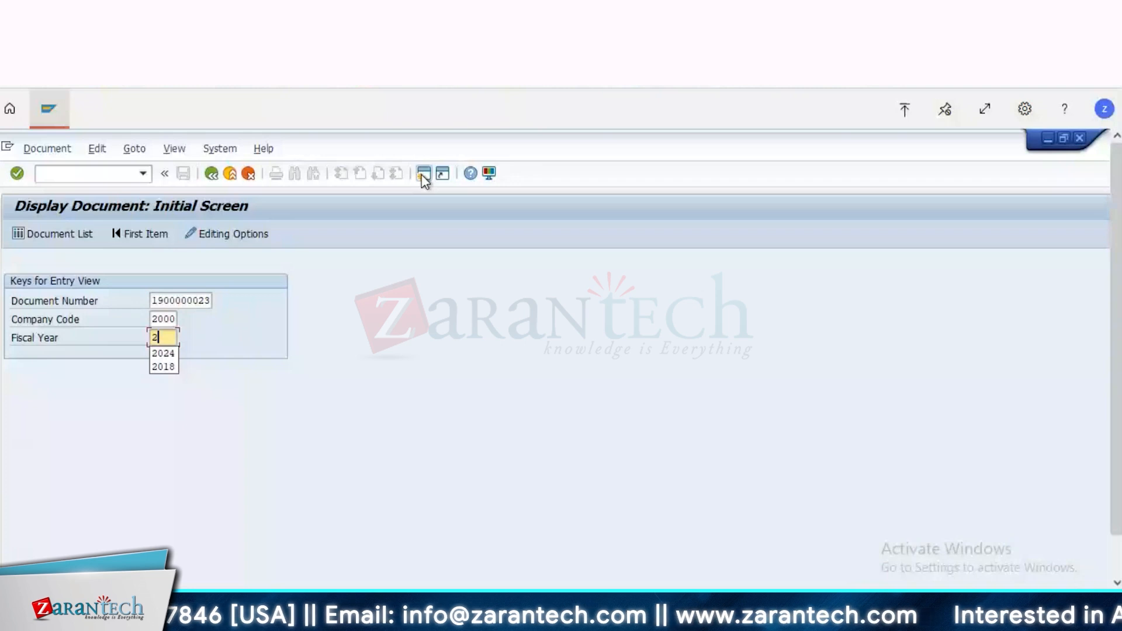
text(024)
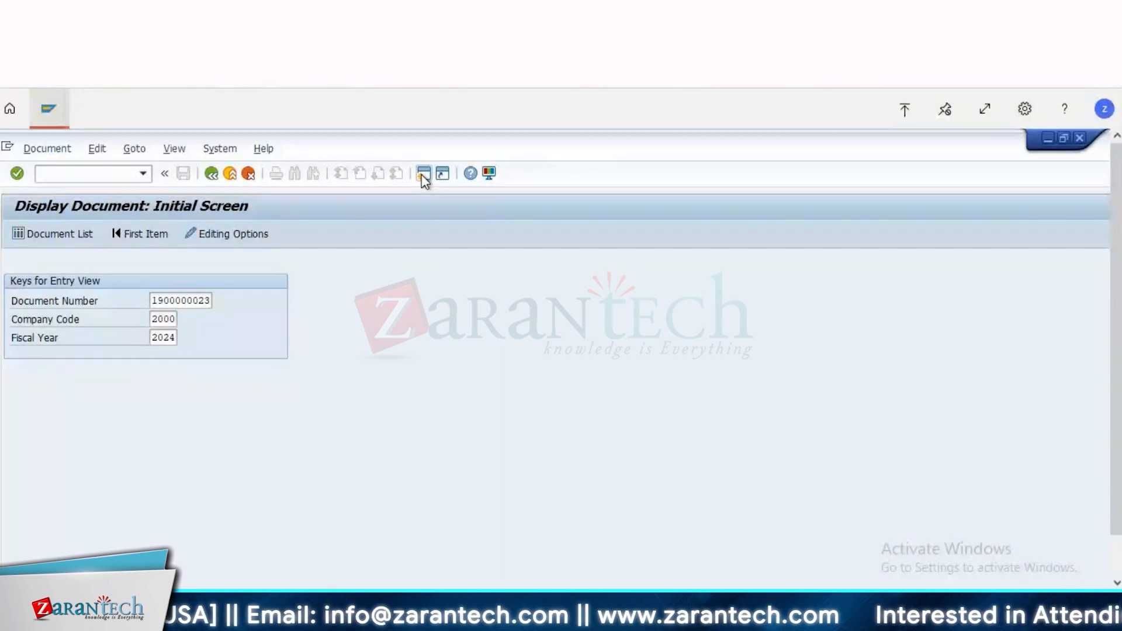
key(Return)
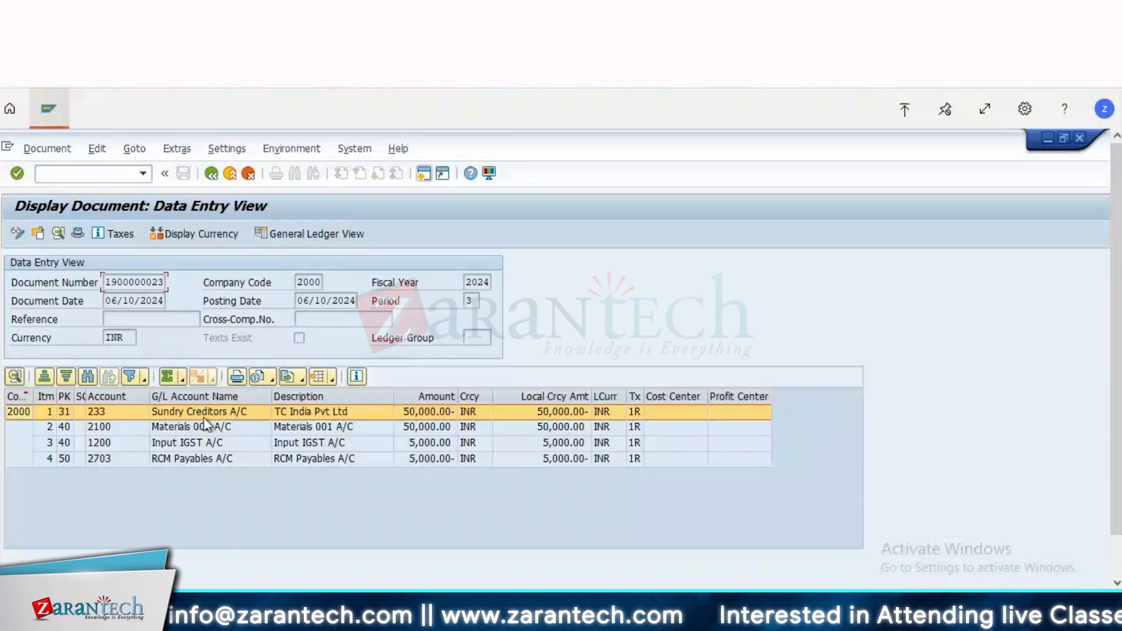
Step: Start posting a new document with FB01 in a new session
click(423, 172)
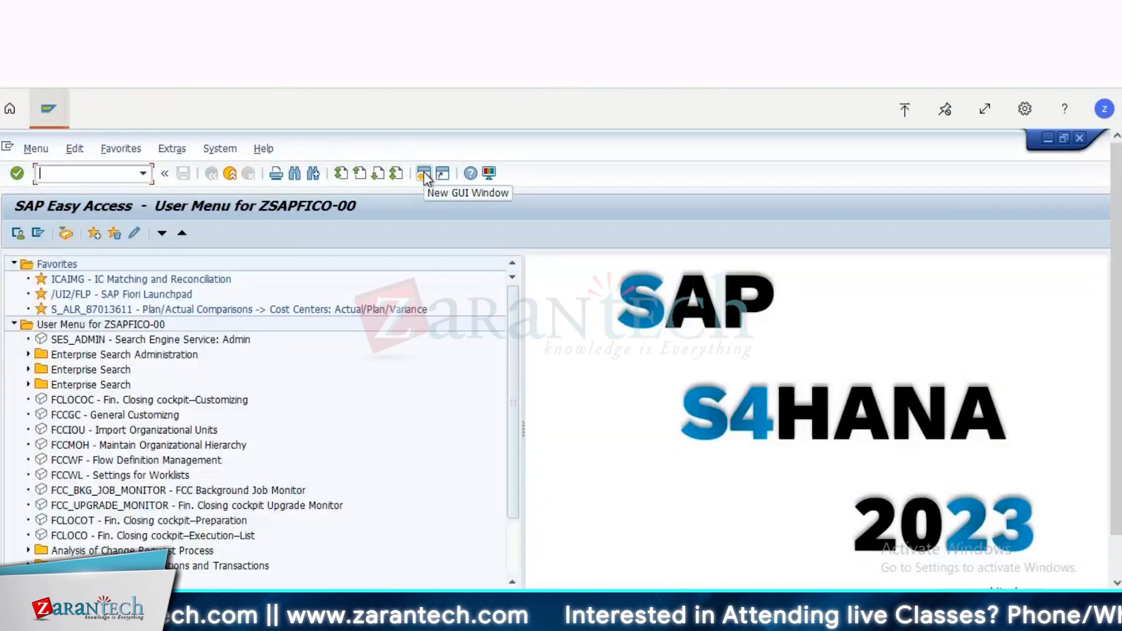
text(fb01)
key(Return)
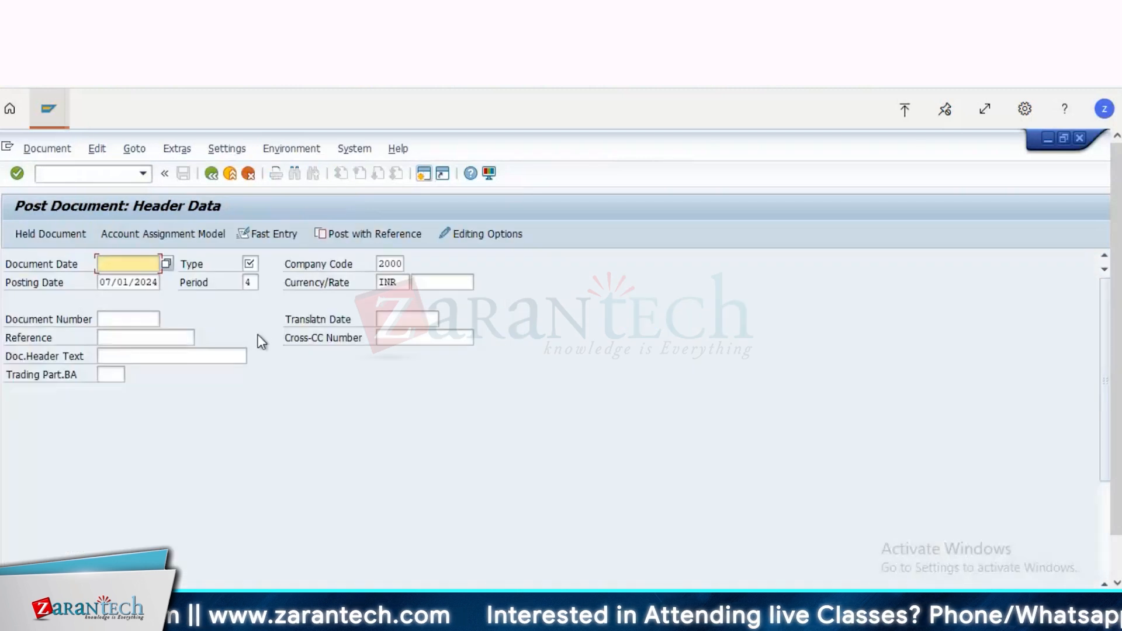
key(Down)
key(ctrl+a)
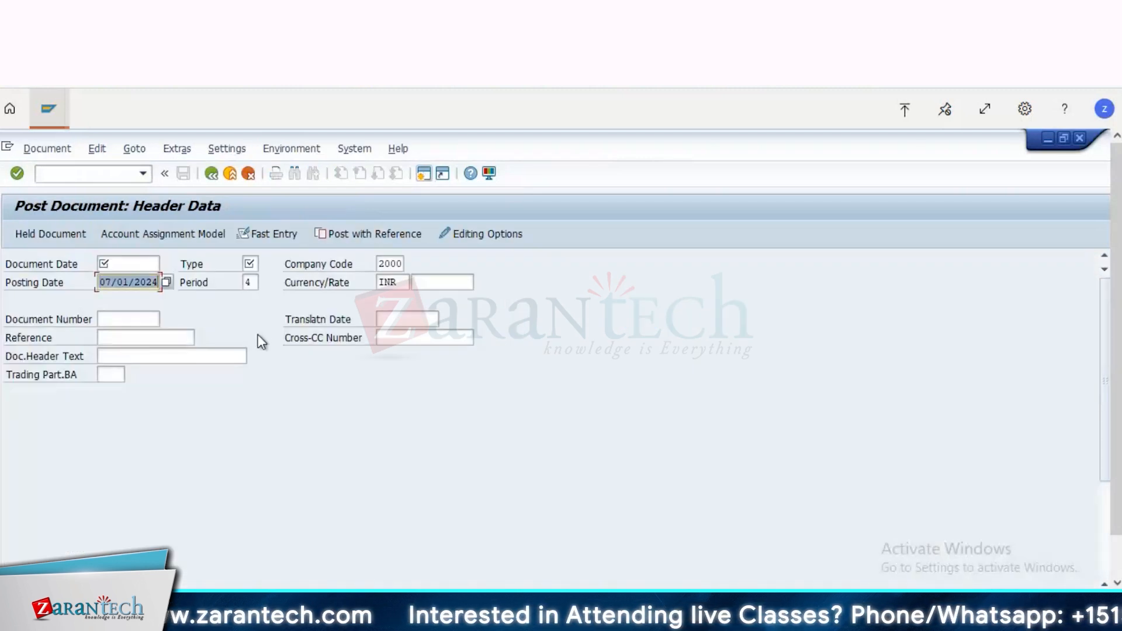
key(ctrl+c)
key(Up)
key(ctrl+v)
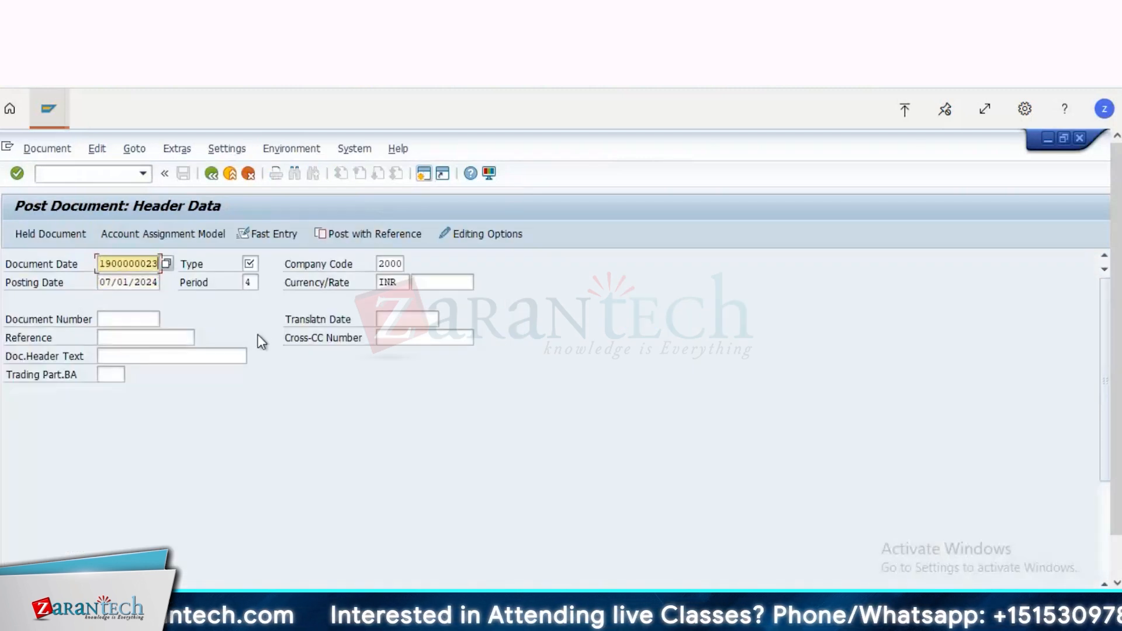
key(Tab)
Step: Copy the posting date 07/01/2024 into the document date, and enter document type KR and posting key 31 for the first line item
double_click(139, 282)
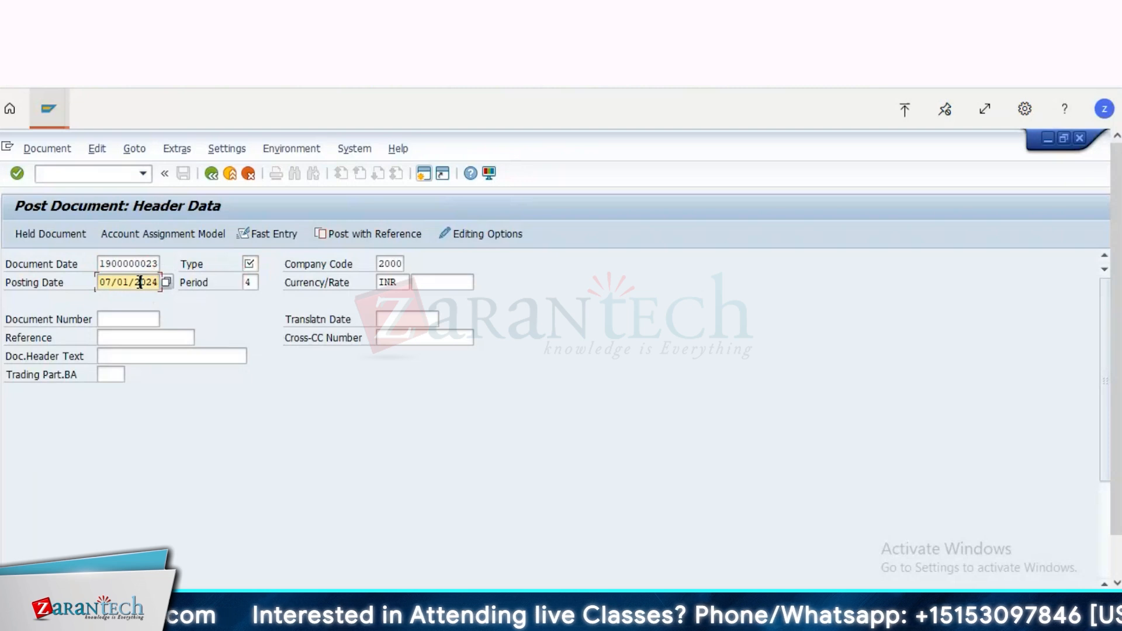
double_click(125, 265)
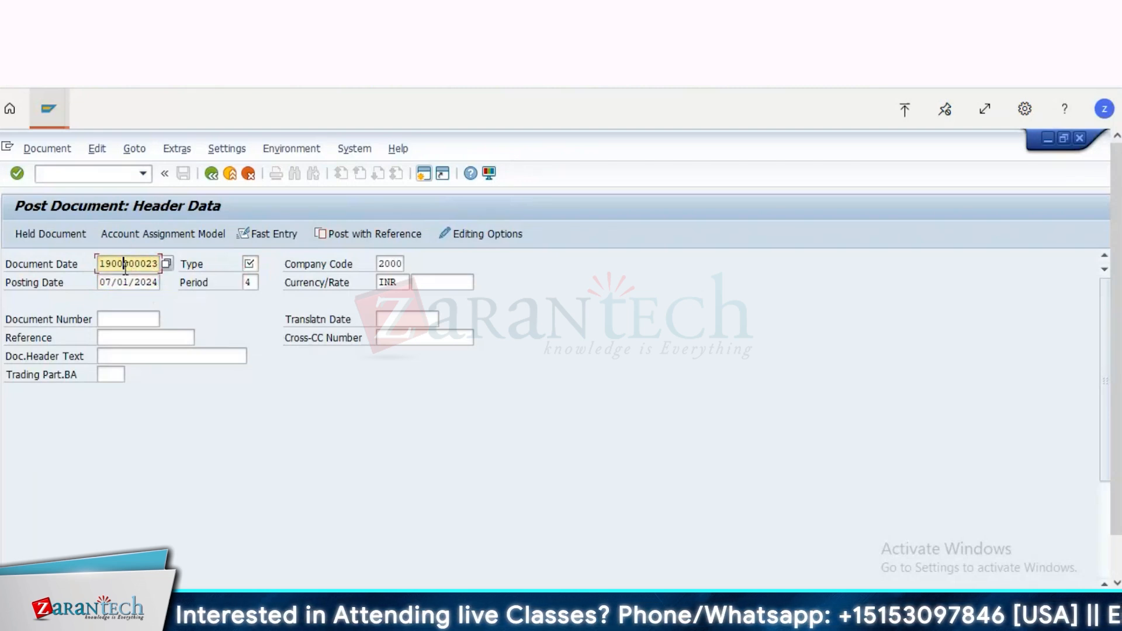
key(ctrl+v)
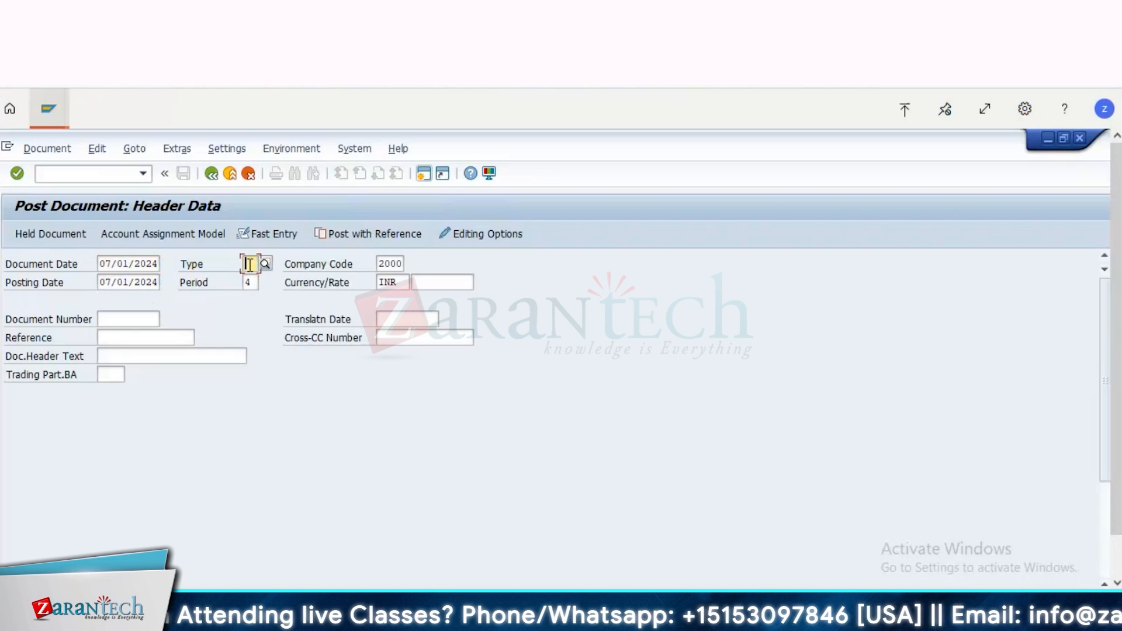
click(252, 265)
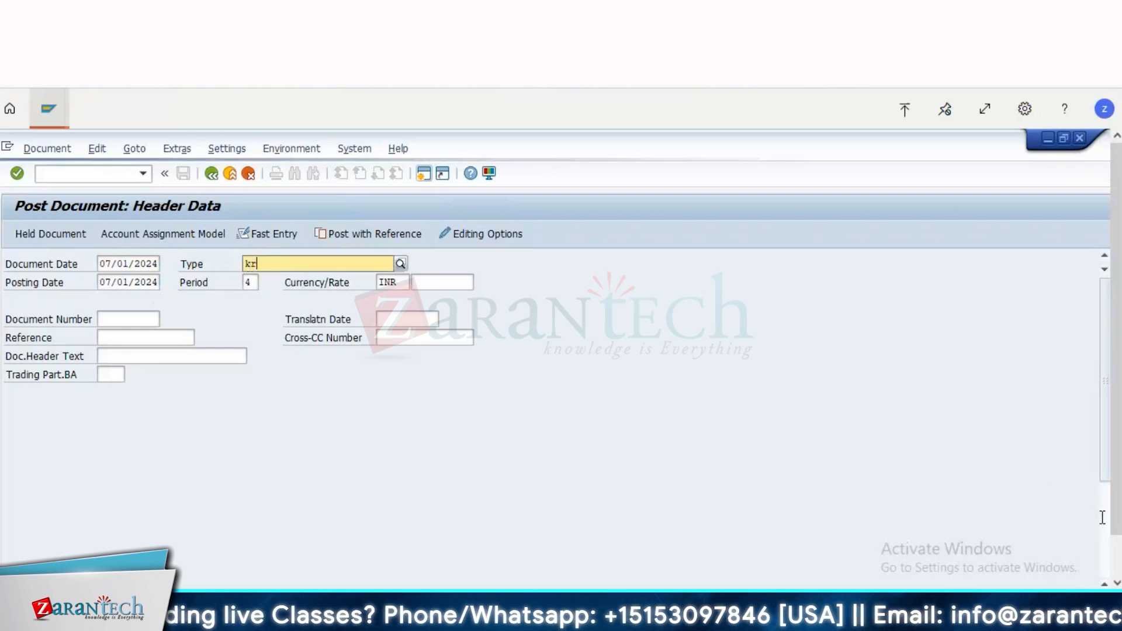
key(Return)
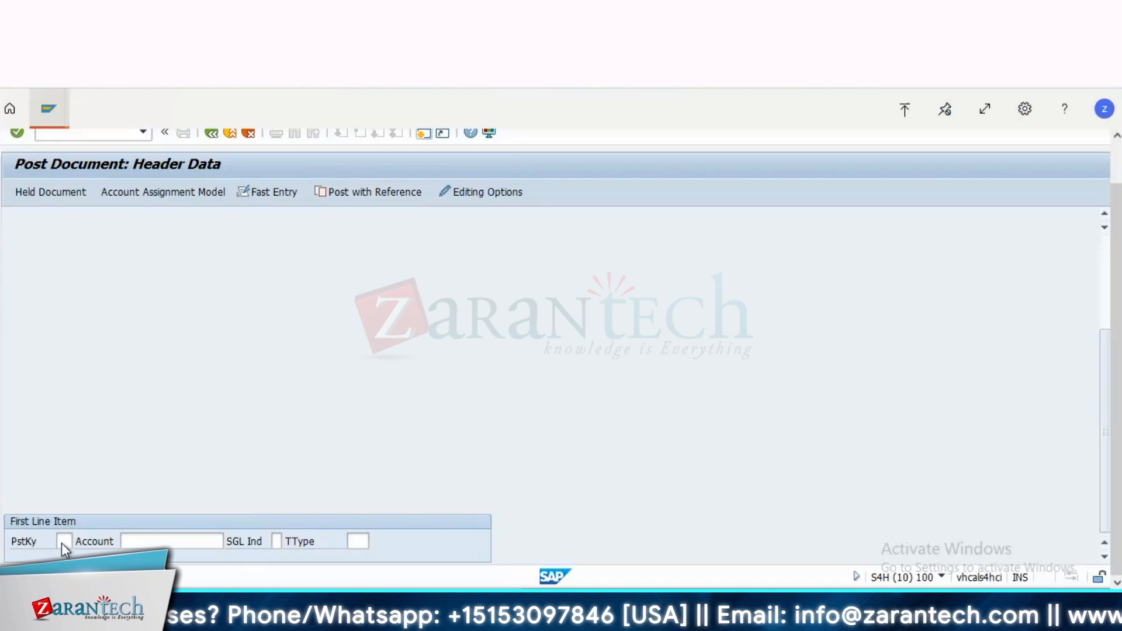
click(62, 541)
text(31)
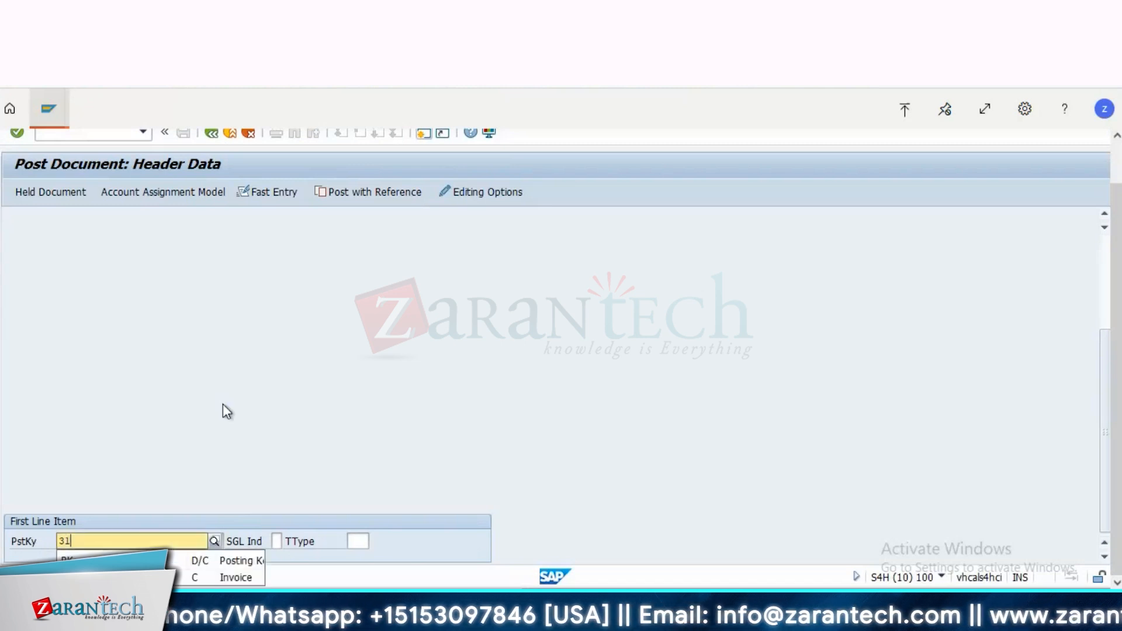
Step: Check the vendor account of the first line item in the document displayed in the other session
click(47, 110)
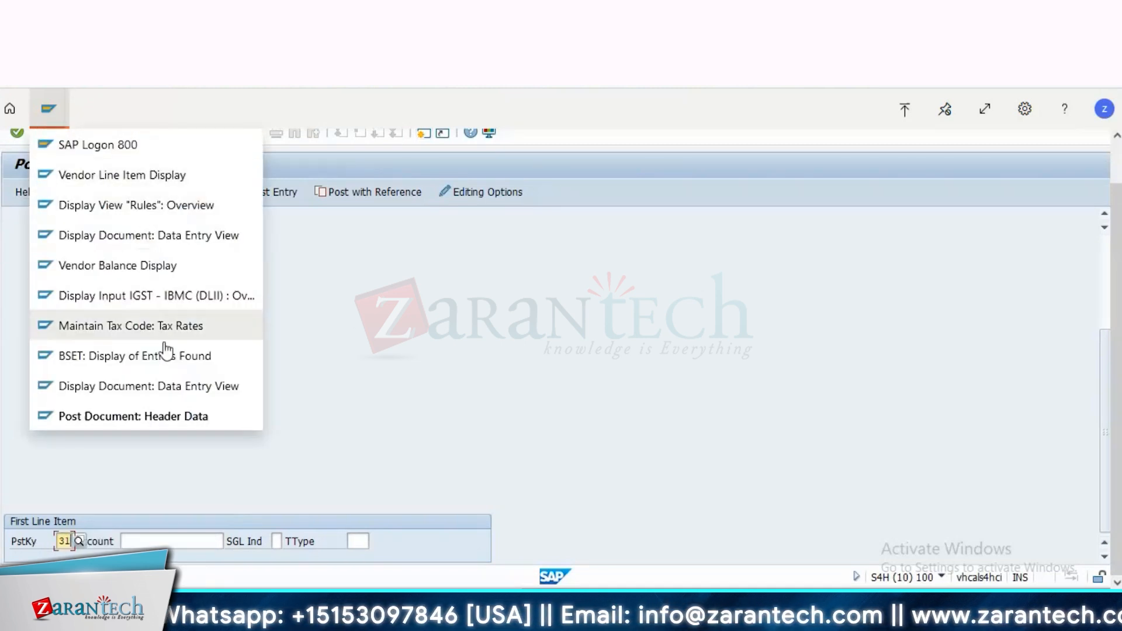
click(150, 387)
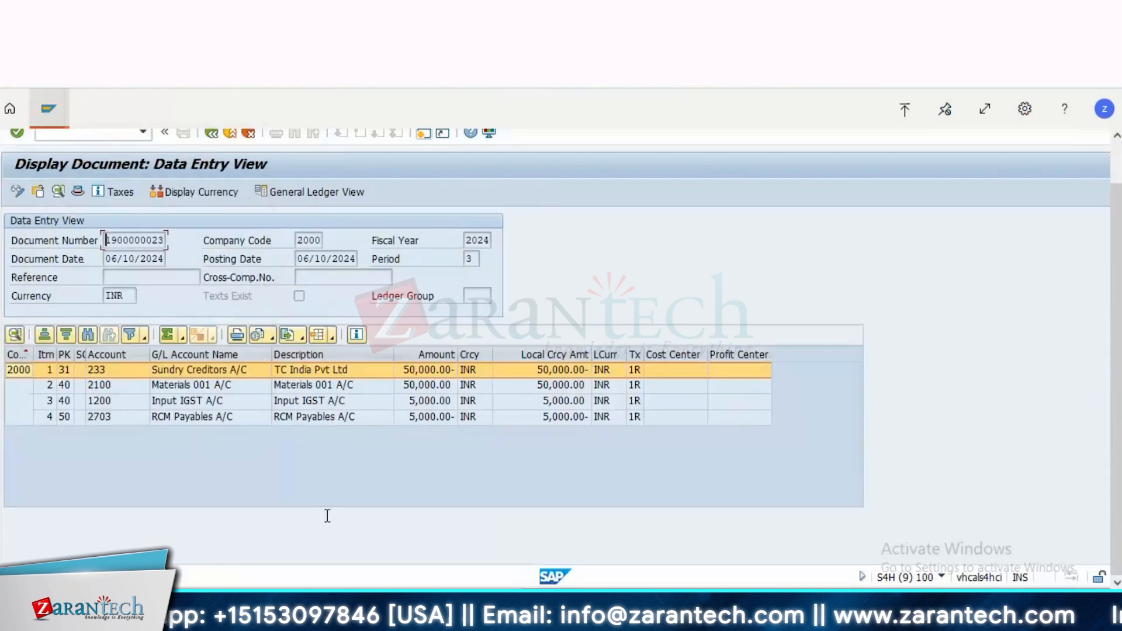
click(125, 369)
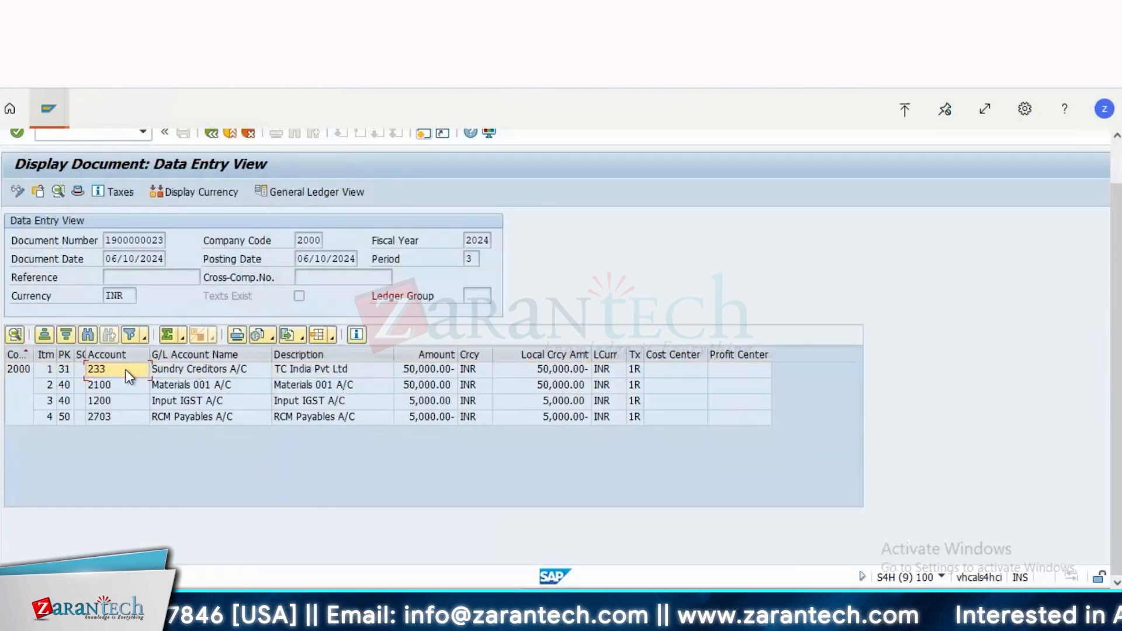
double_click(126, 369)
Step: Return to the document posting session and enter TC India Pvt Ltd's vendor account for the first line item
click(48, 108)
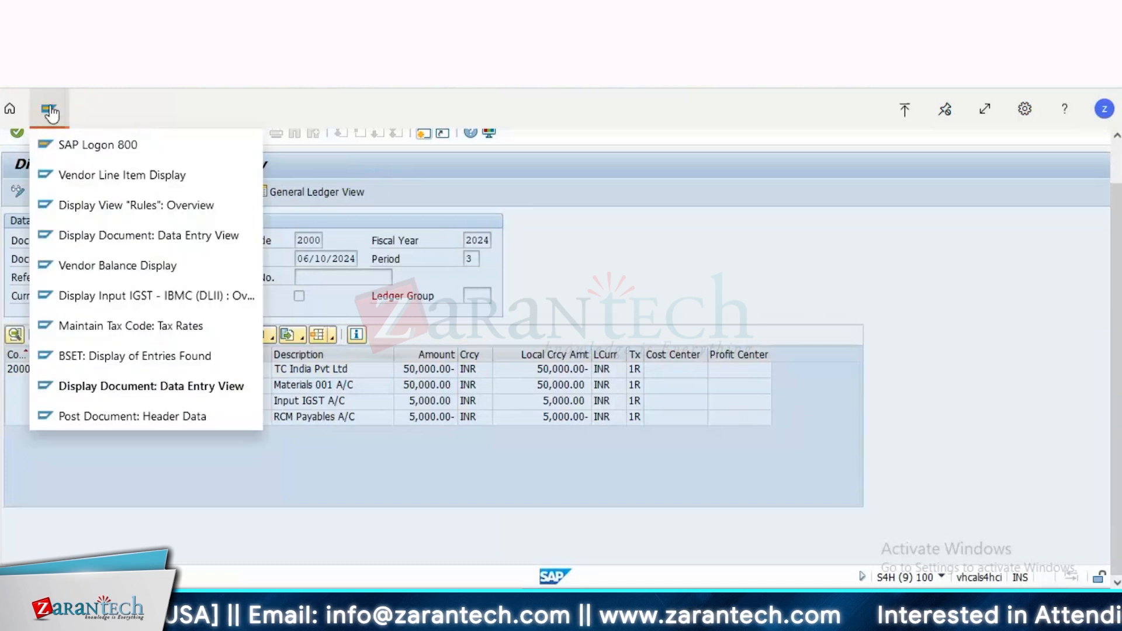
click(133, 416)
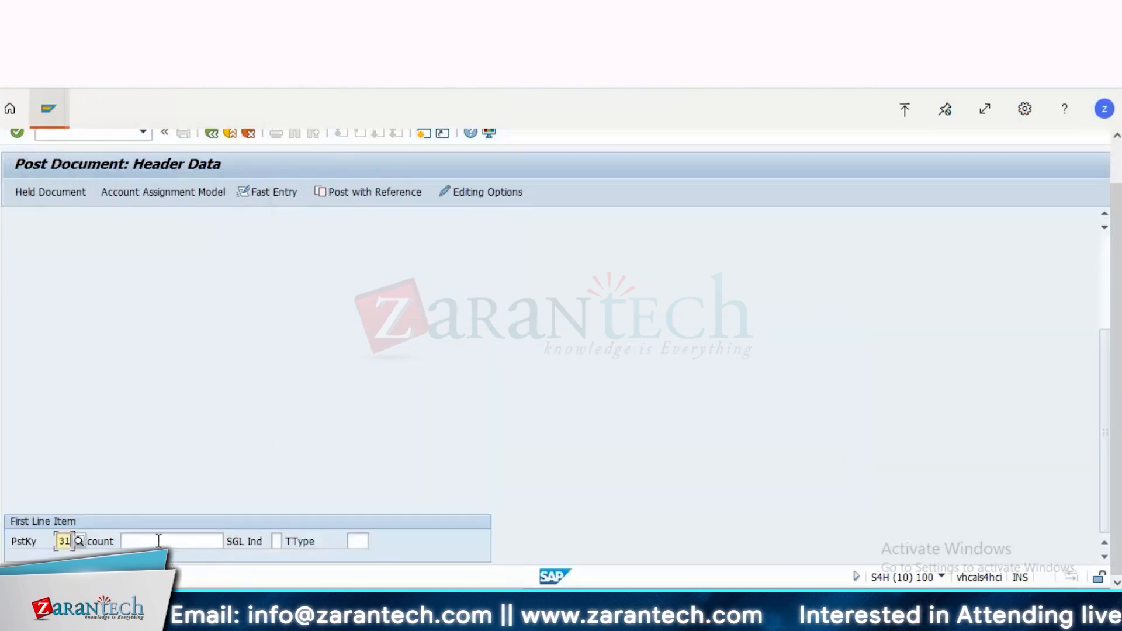
click(159, 542)
text(233)
key(Return)
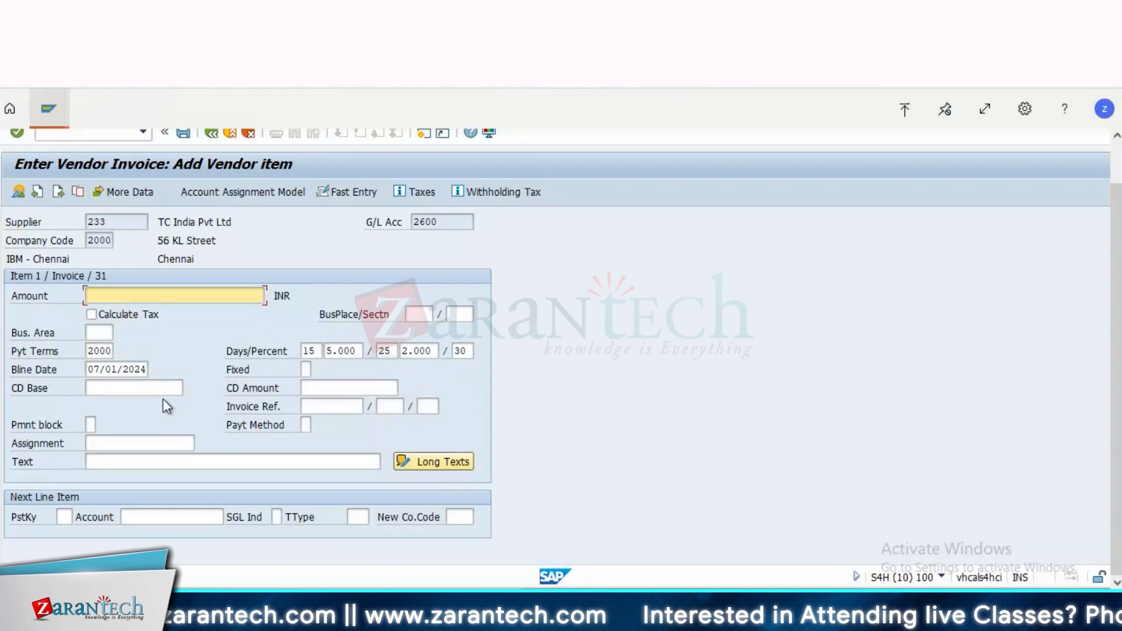
Step: Set the vendor item's amount to 1000 INR with Calculate Tax enabled, and enter posting key 40 for the next line item
text(1000)
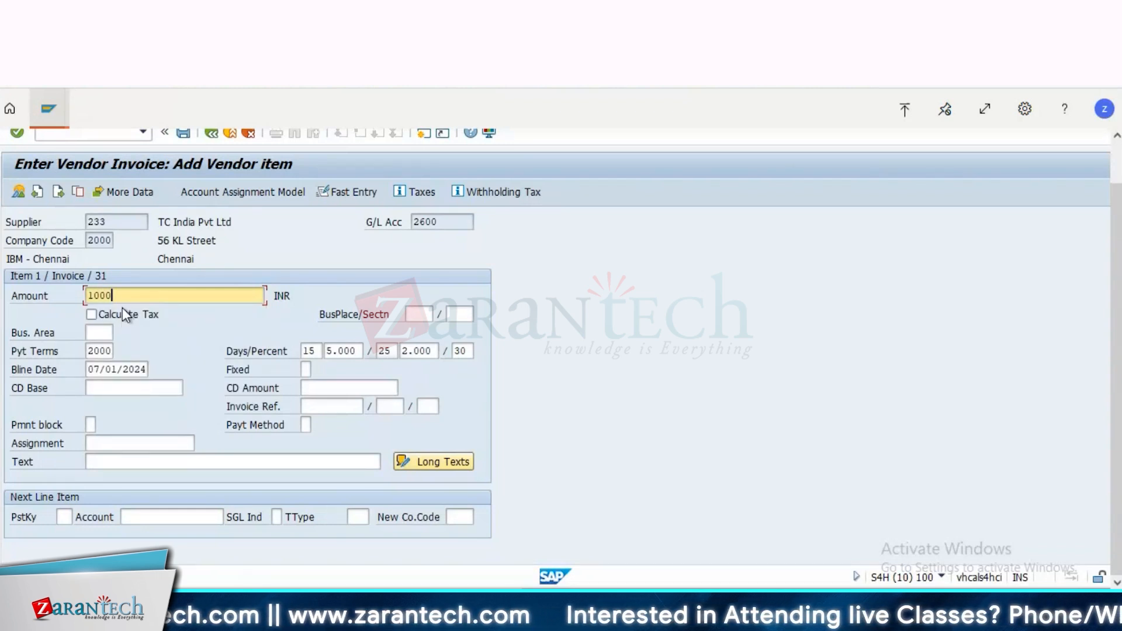
click(91, 314)
click(64, 517)
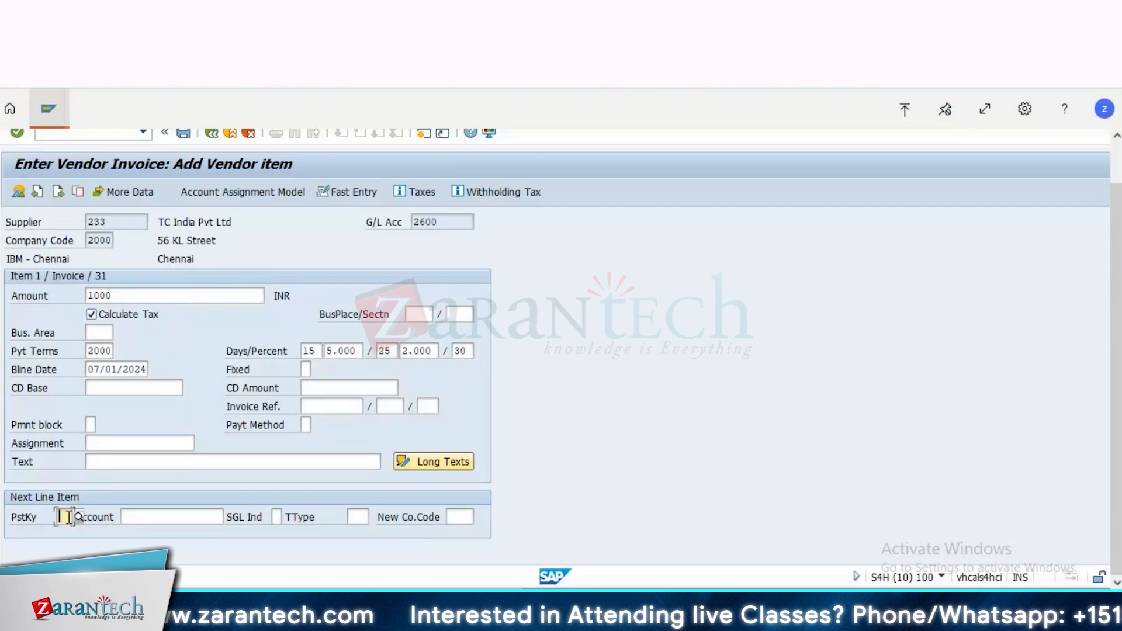
text(40)
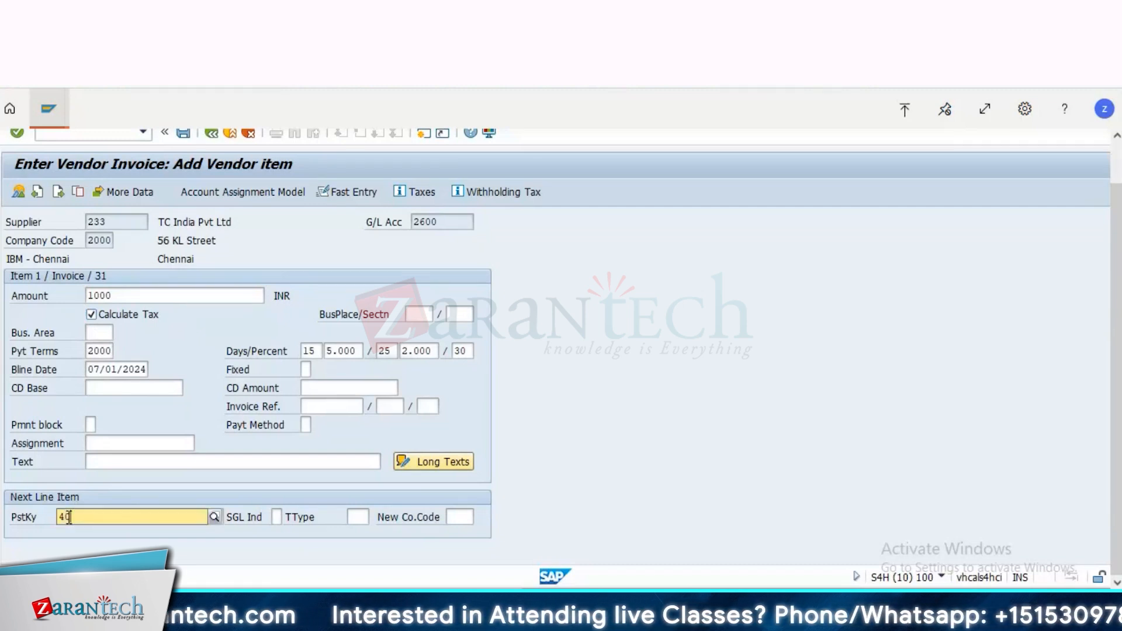
key(Return)
Step: Review the vendor line item of the earlier document in the other session and return to its data entry view
click(64, 122)
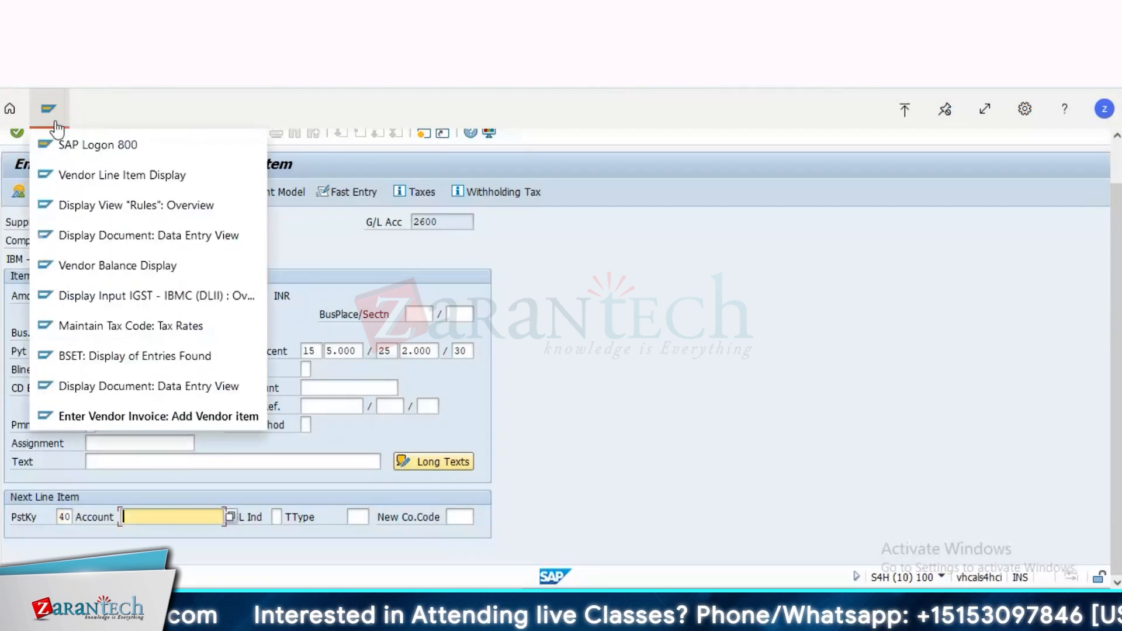
click(119, 388)
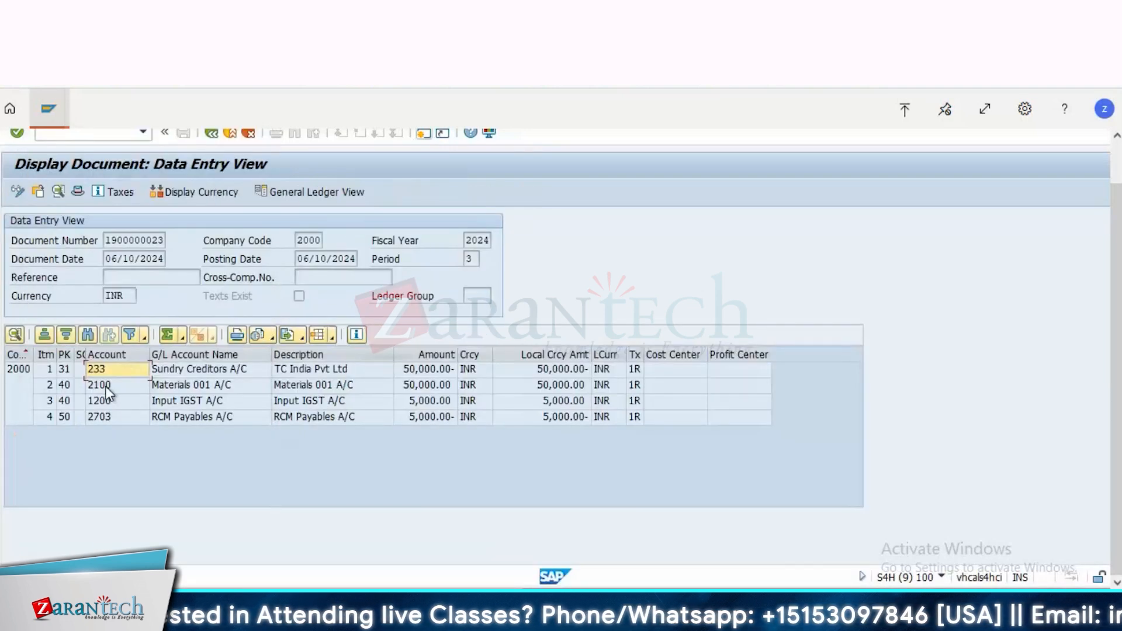
double_click(120, 373)
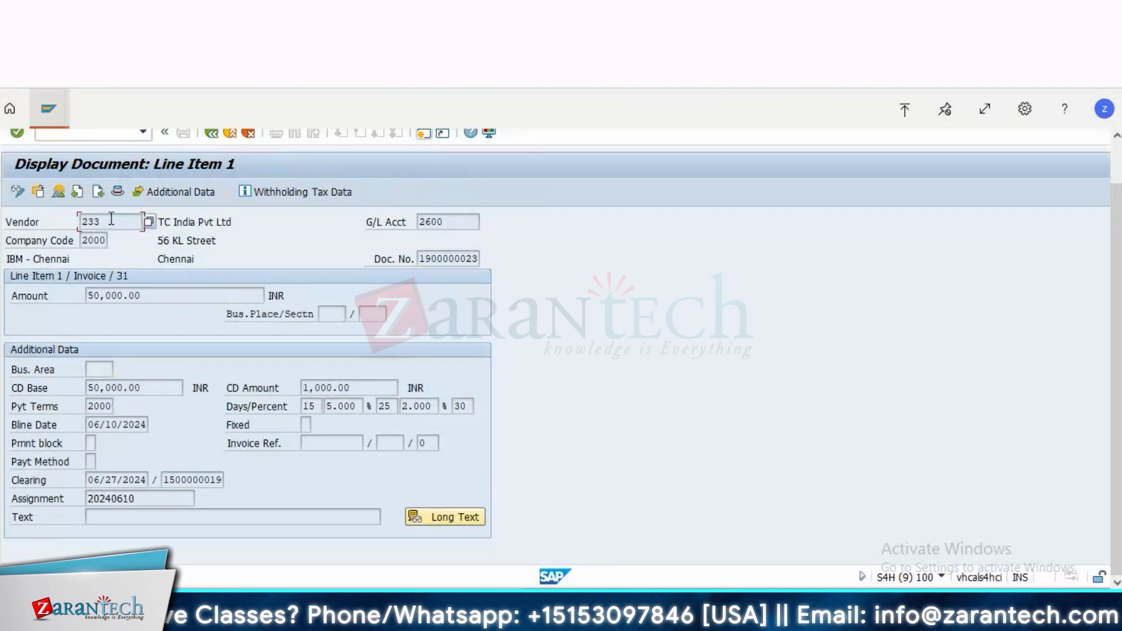
click(67, 117)
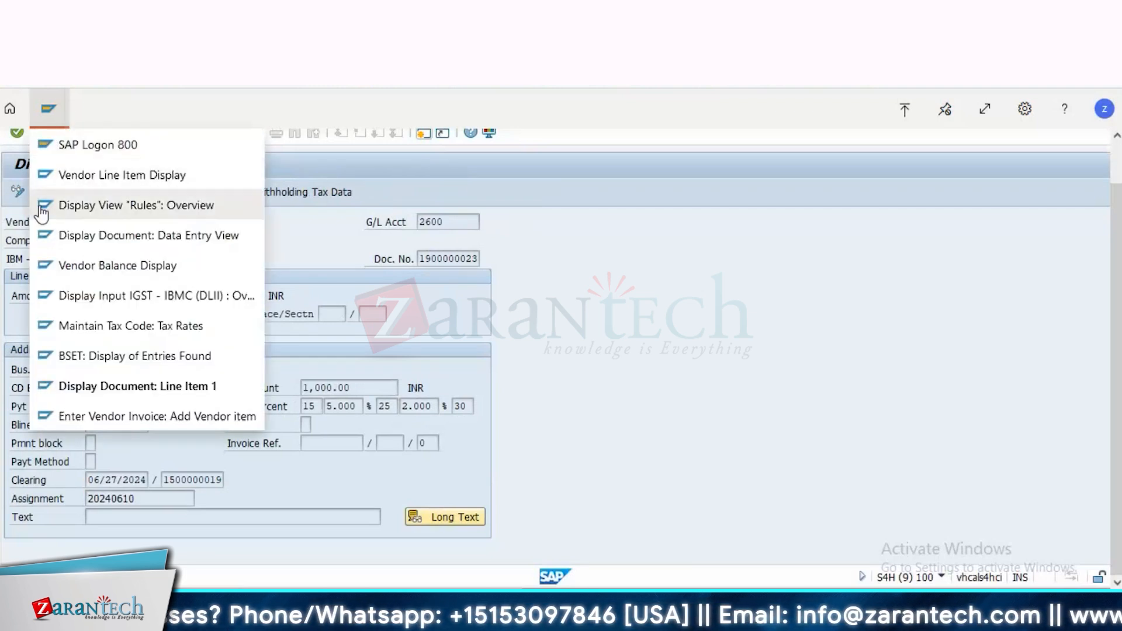
click(318, 258)
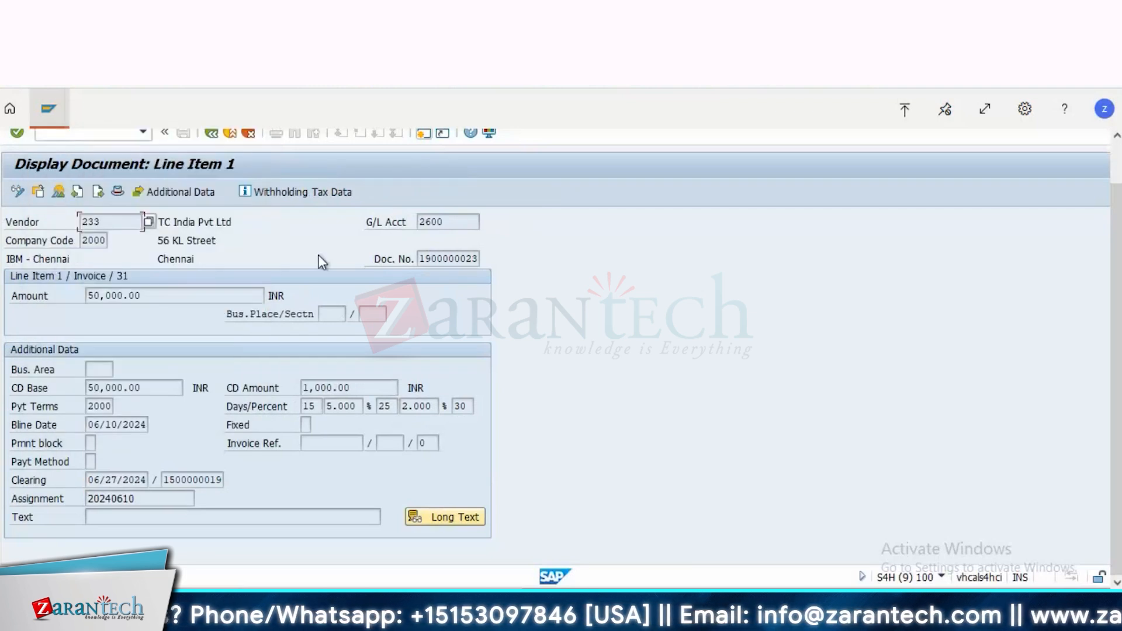
click(211, 133)
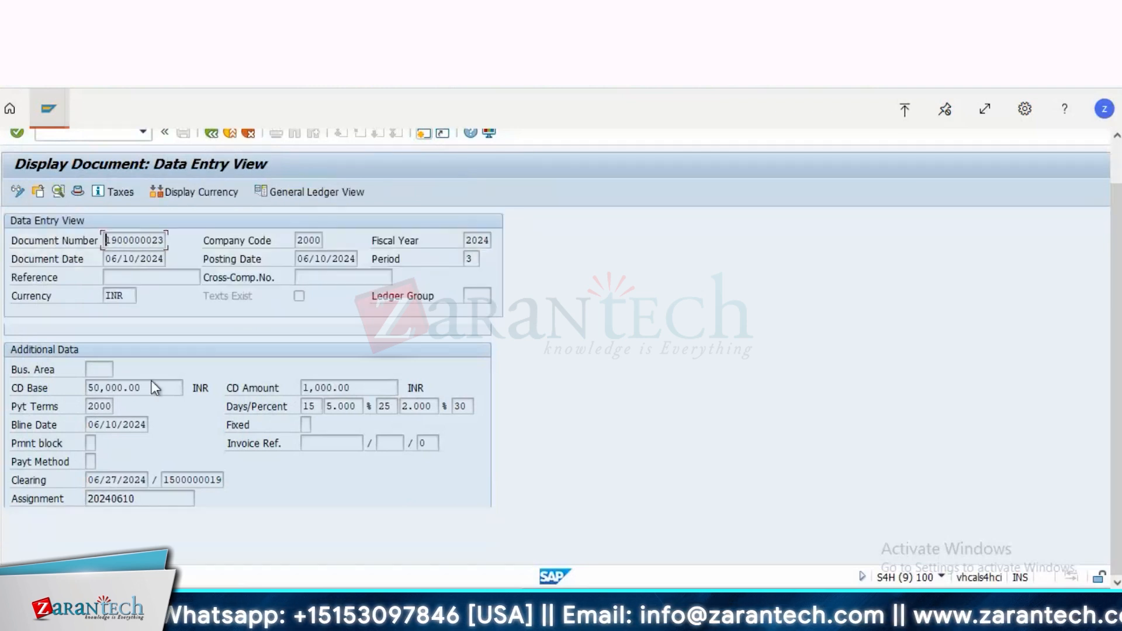
Step: Look up the Materials 001 A/C line item in the earlier document and enter its G/L account for the new invoice's second item
click(191, 388)
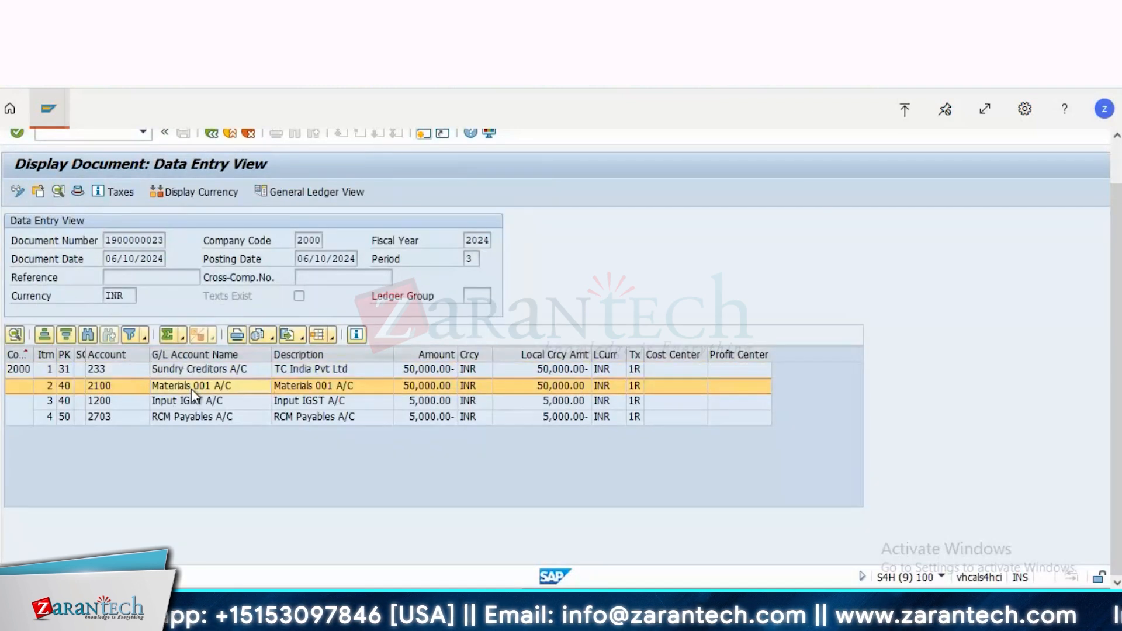
double_click(191, 388)
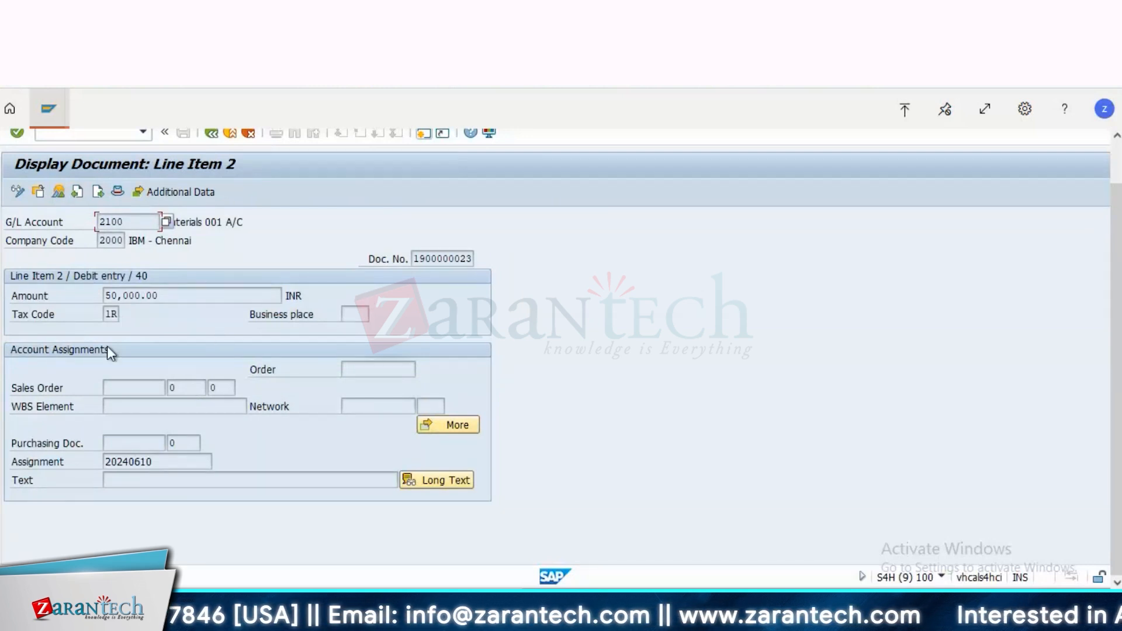
click(48, 108)
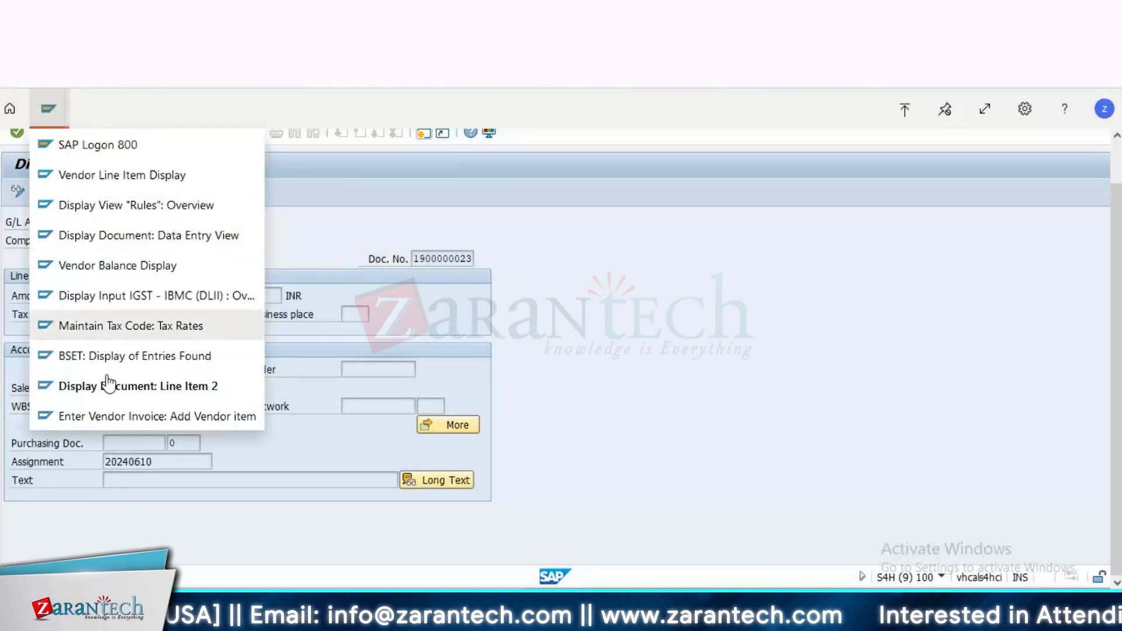
click(112, 422)
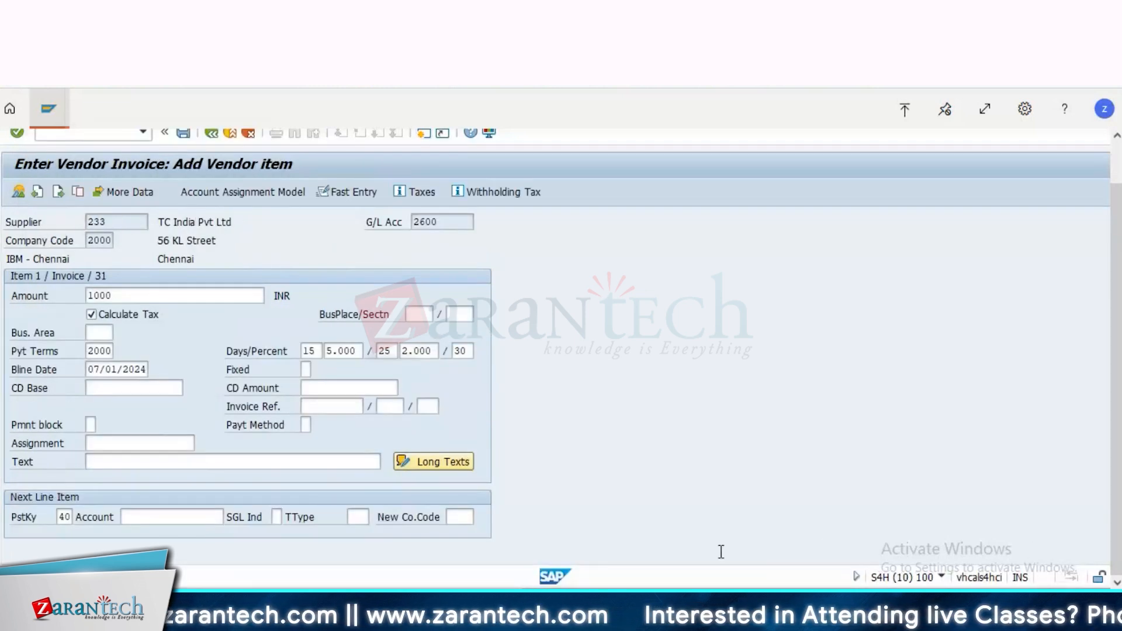
text(21)
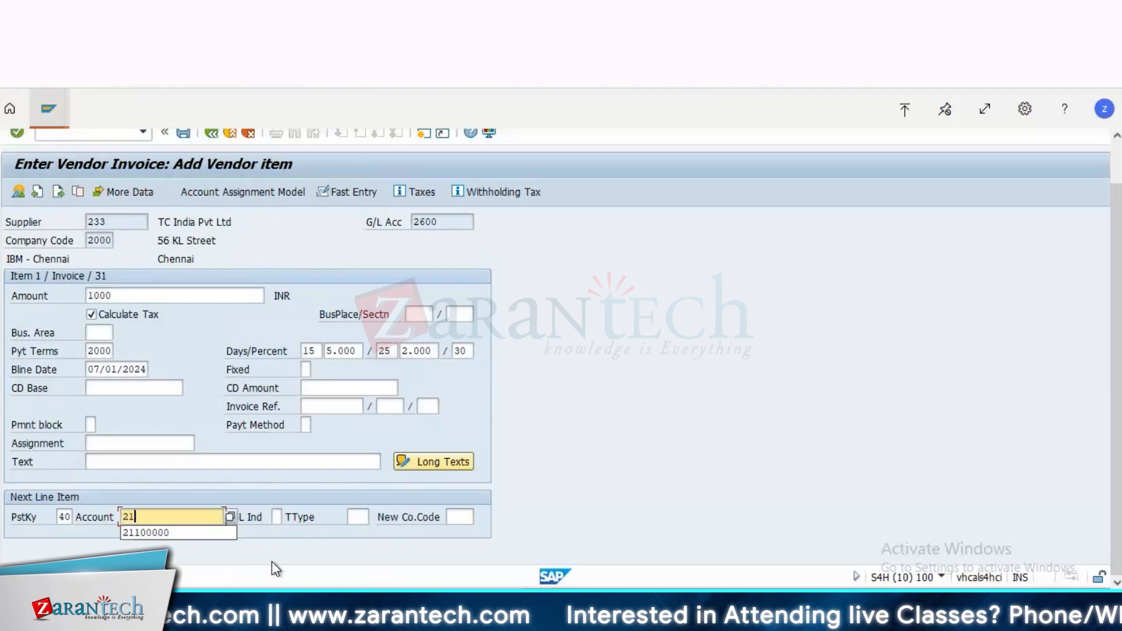
text(00)
key(Return)
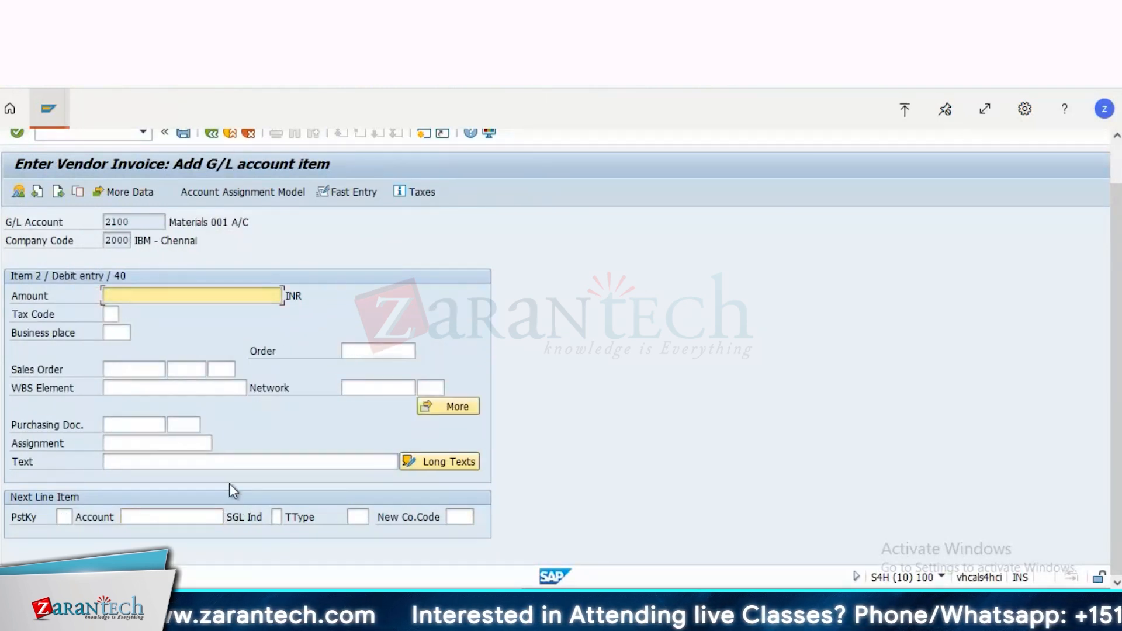
Step: Set the Materials 001 A/C debit item's amount to 1000 INR and its tax code to 1R
text(1000)
key(Tab)
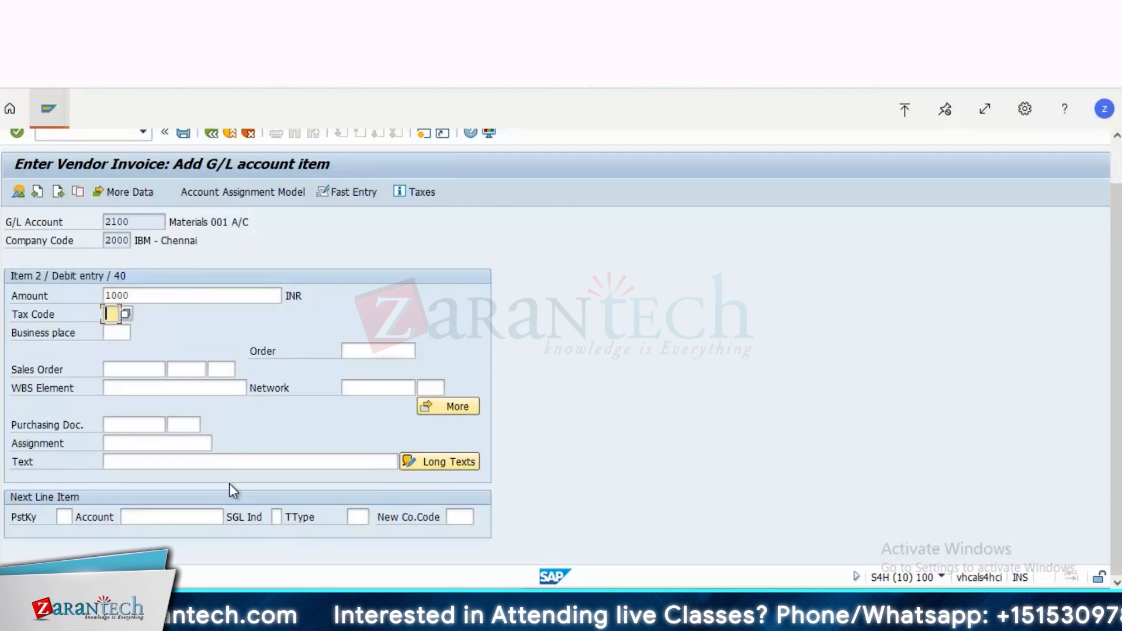
text(1R)
key(Return)
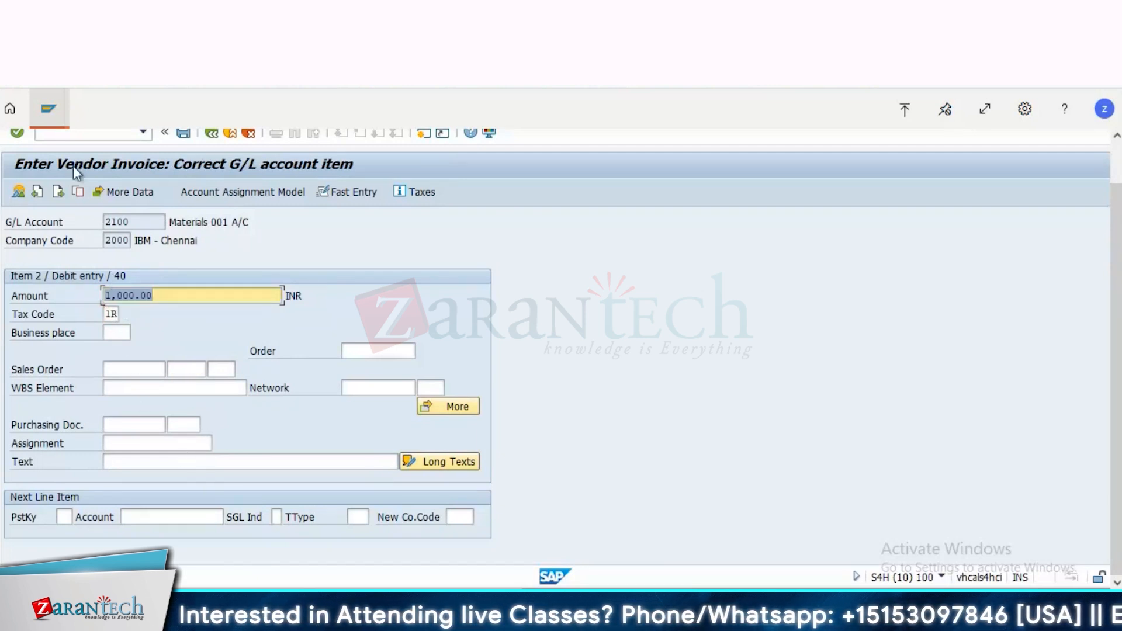
Step: Show the vendor invoice's document overview and simulate the posting to generate the tax line items
click(17, 193)
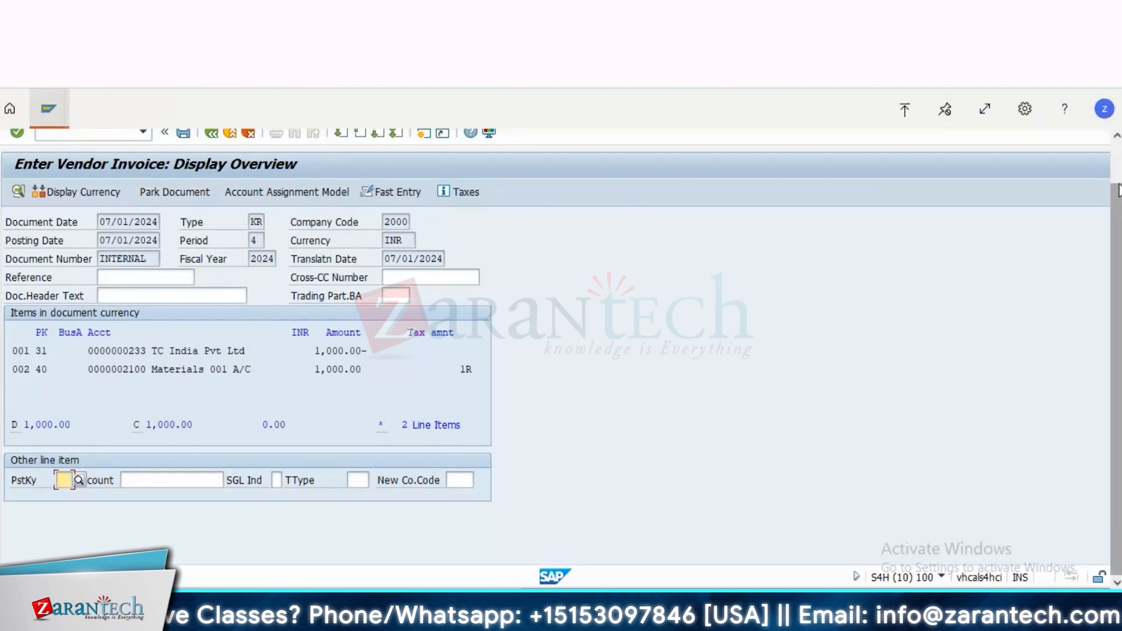
scroll(1118, 189, up, 2)
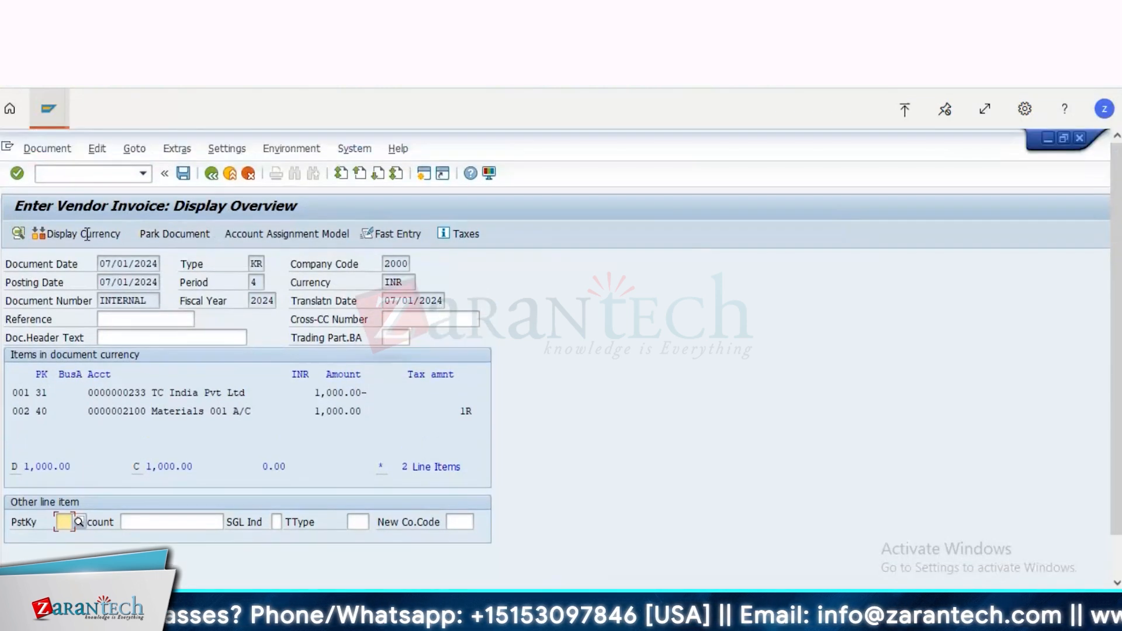
click(47, 149)
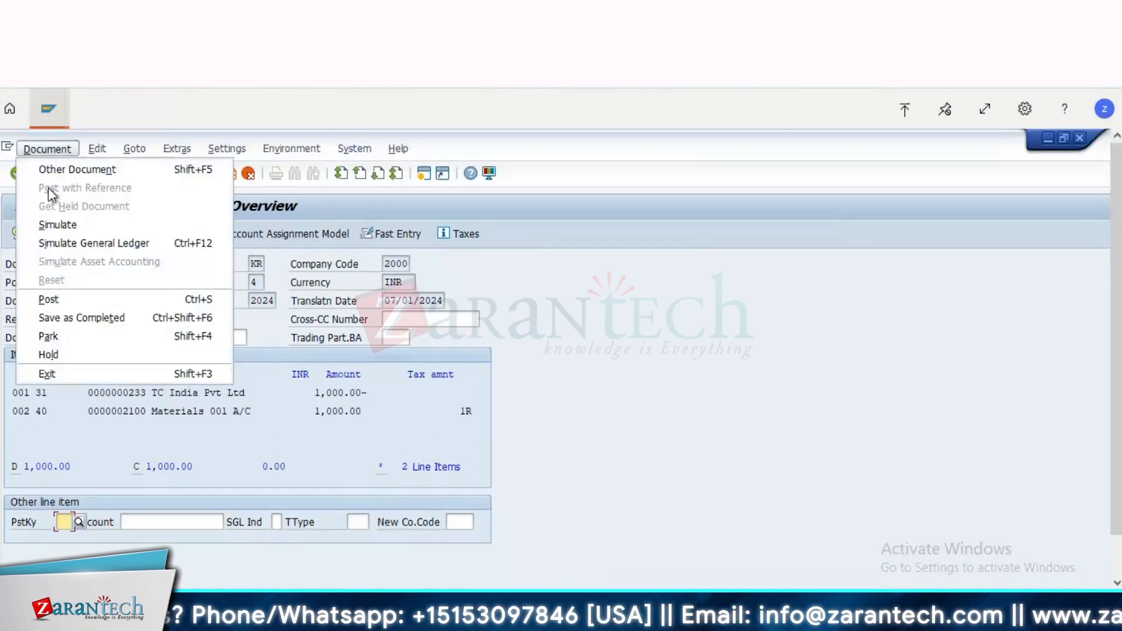
click(55, 226)
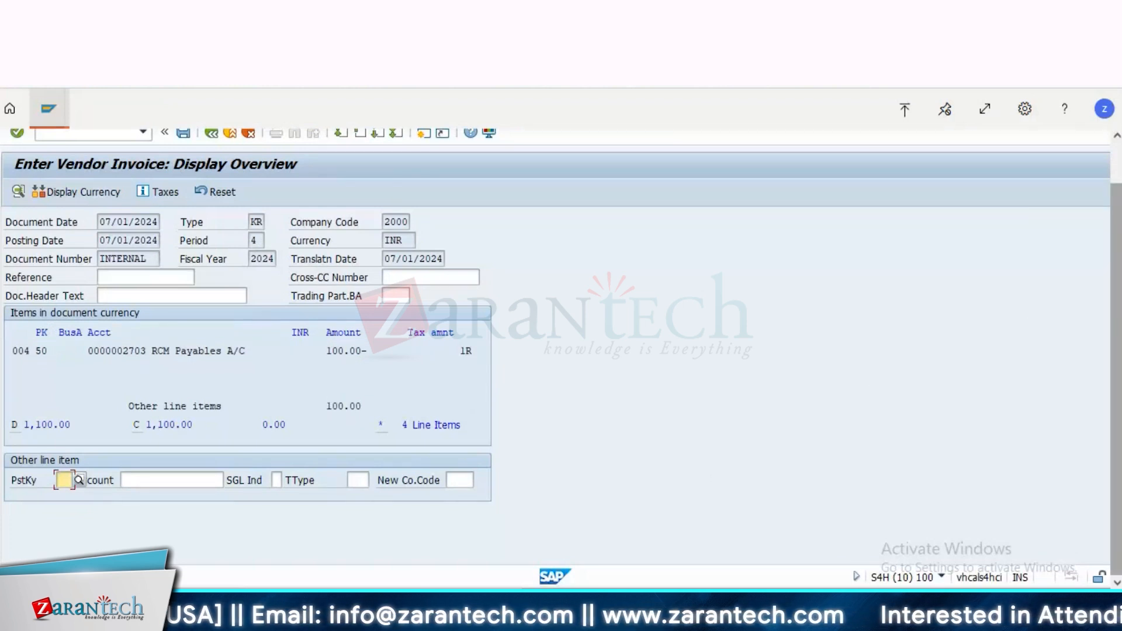
scroll(1118, 192, up, 2)
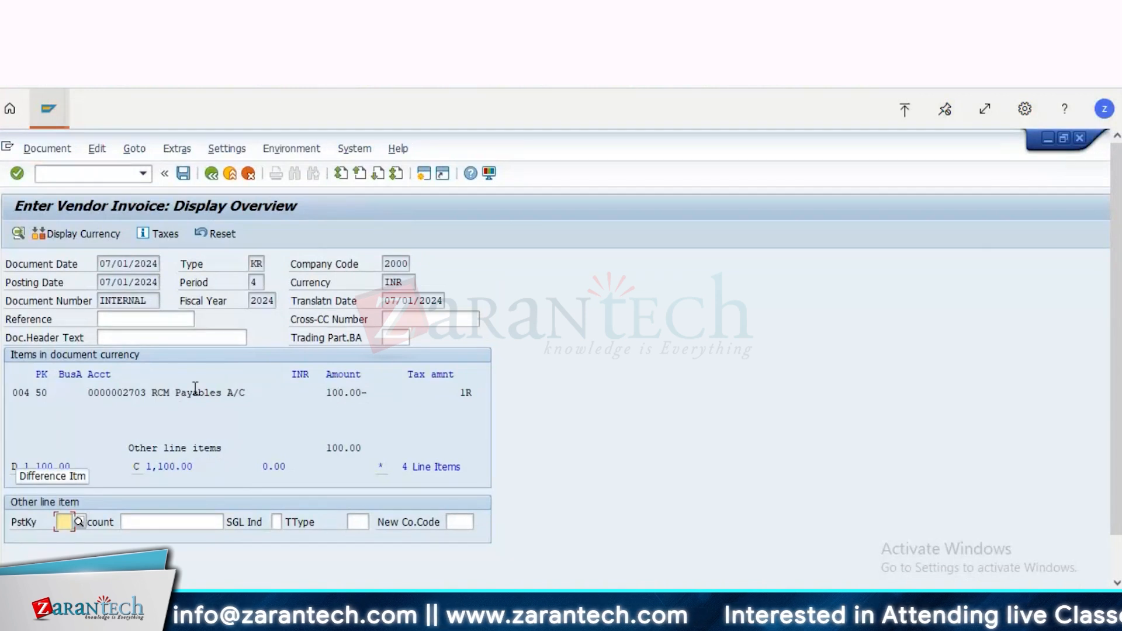
Step: Post the simulated vendor invoice and display the posted document
click(183, 173)
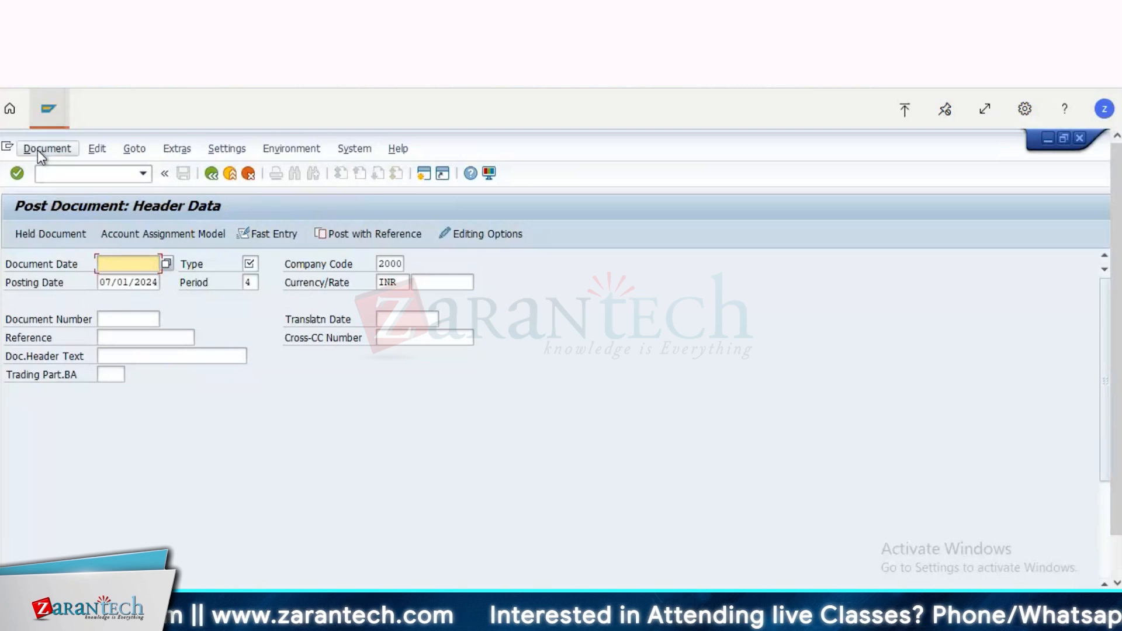
click(38, 149)
click(51, 206)
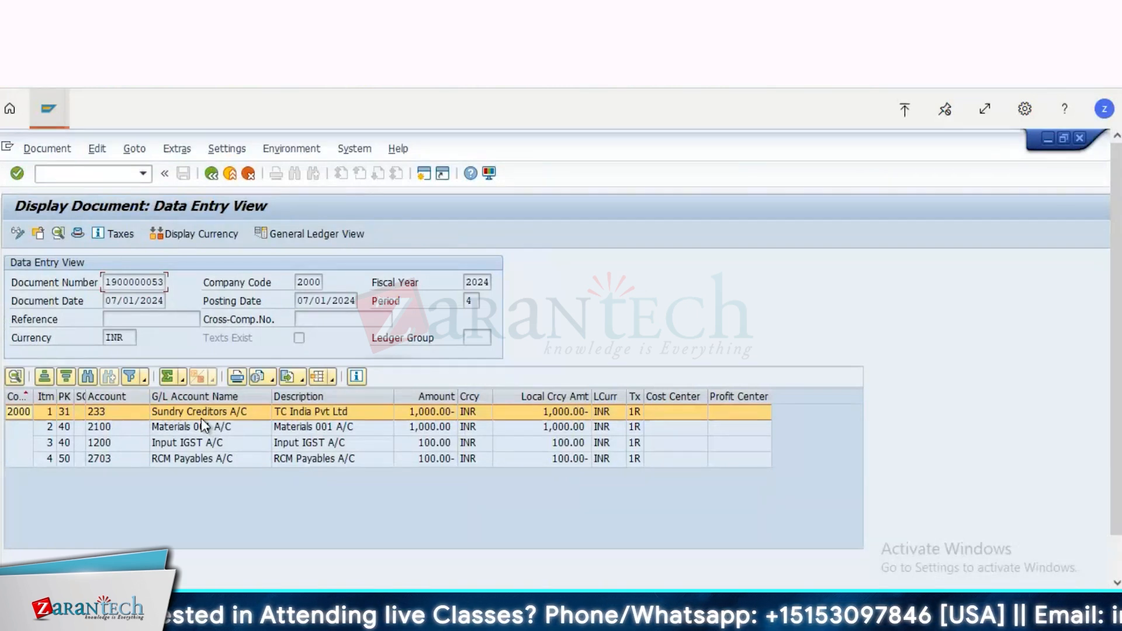
Step: Open the Materials 001 A/C line item of the posted document to check its tax code
click(164, 427)
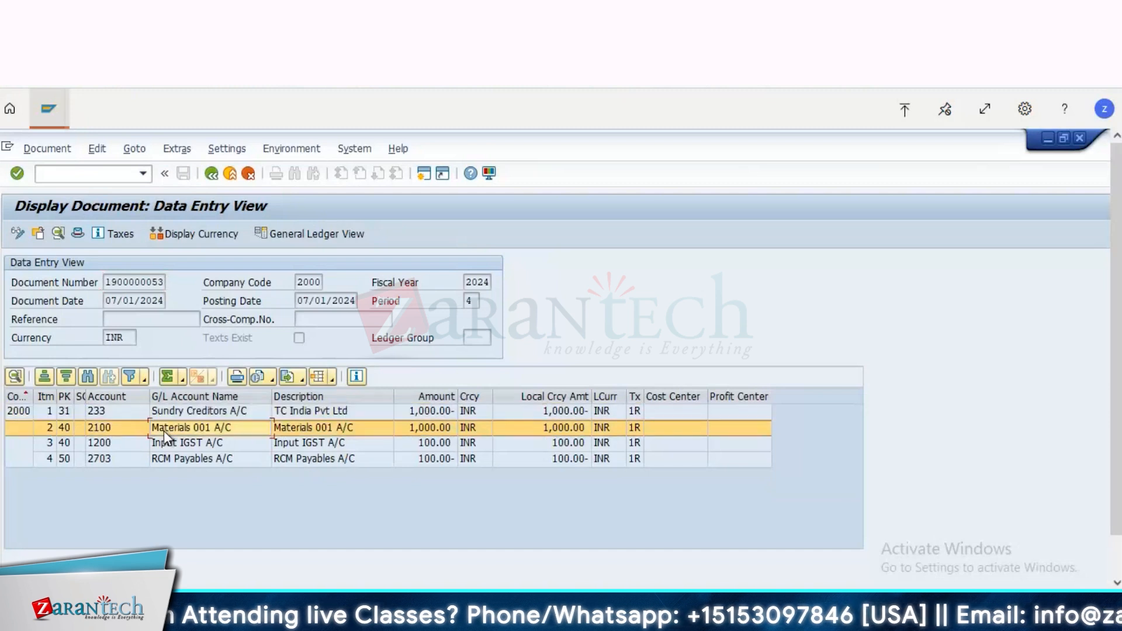
double_click(426, 427)
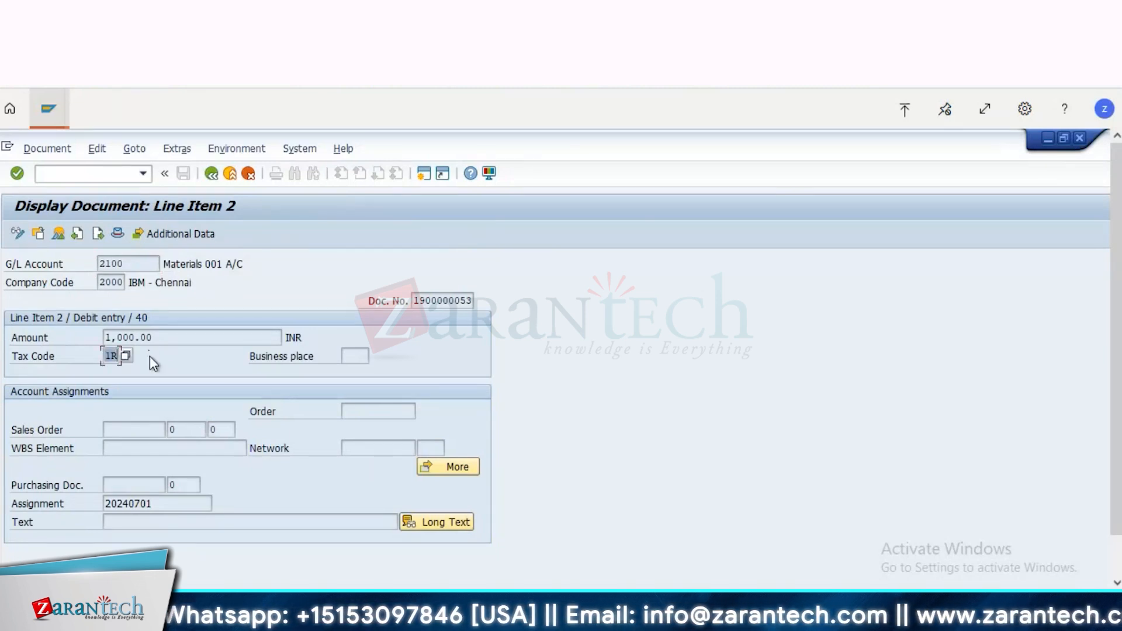
Step: Display the tax rates of tax code 1R in the Maintain Tax Code session and review all its percentage rates
click(51, 117)
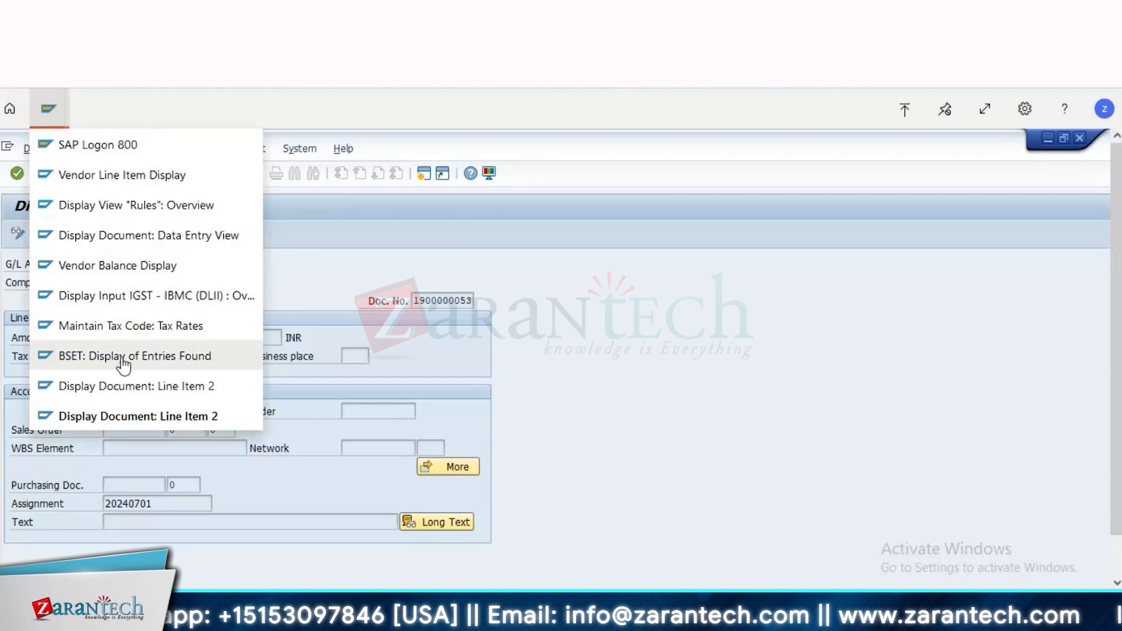
click(130, 325)
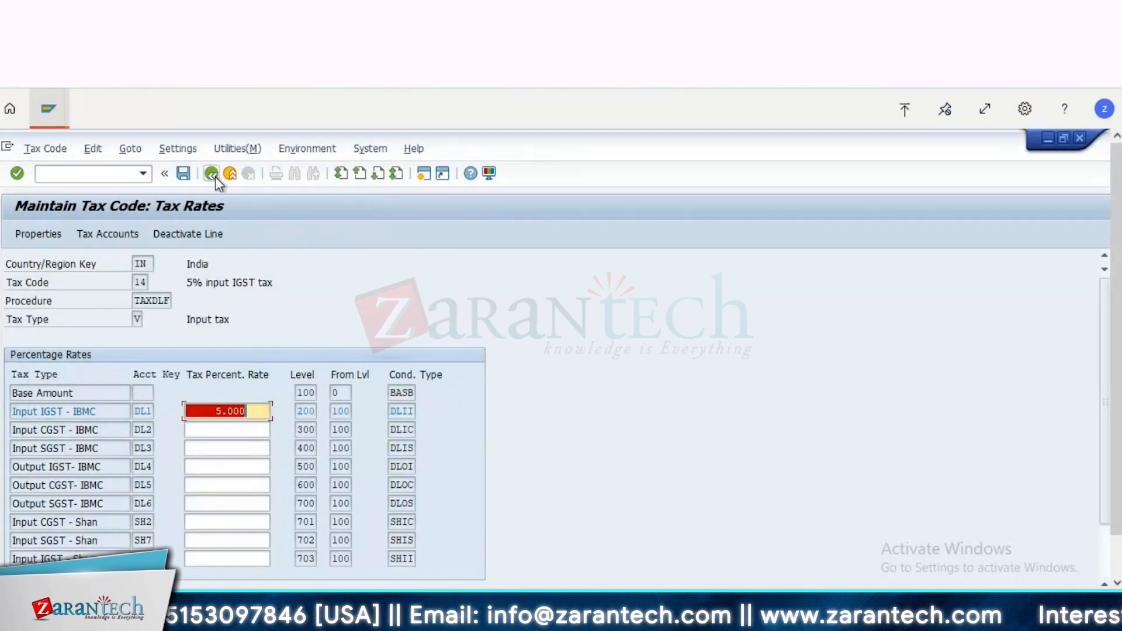
click(214, 176)
key(BackSpace)
key(BackSpace)
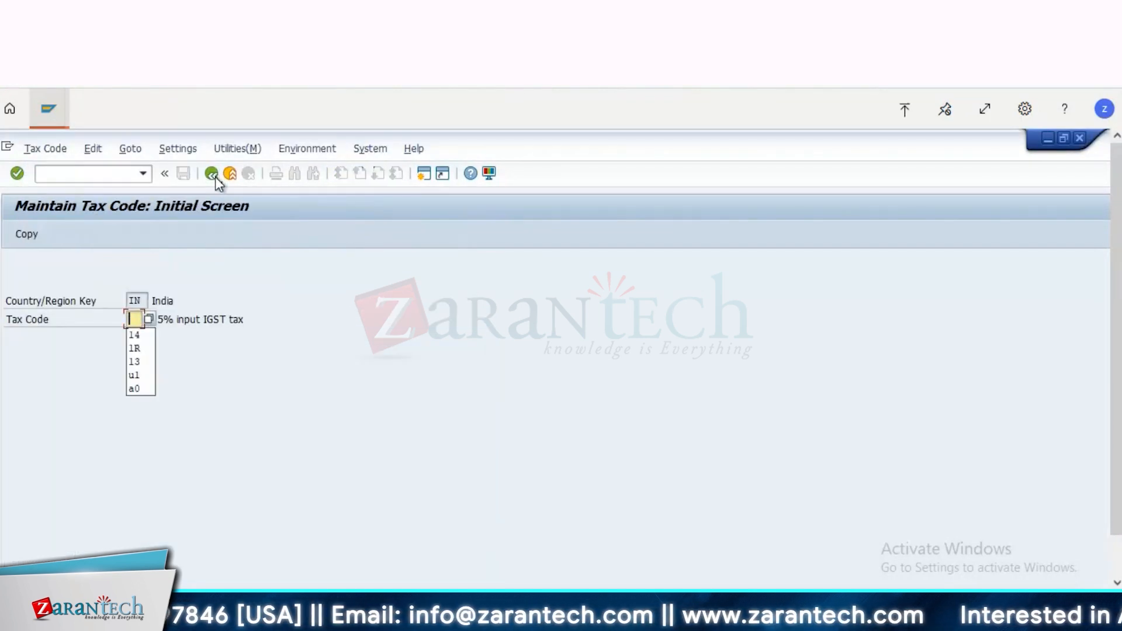
text(1r)
key(Return)
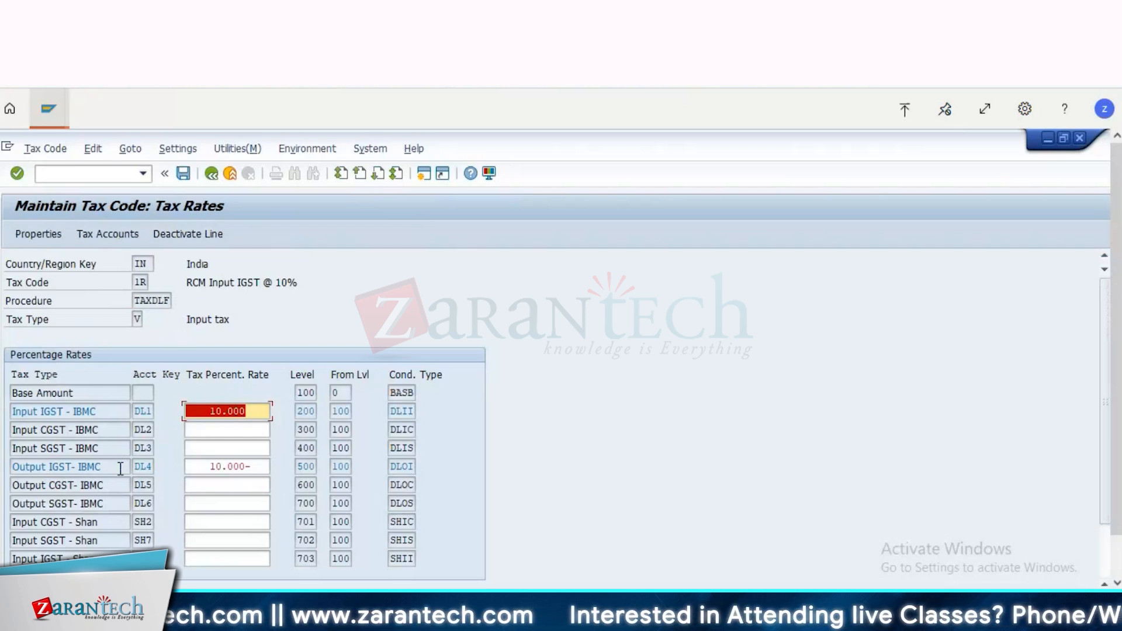
click(1105, 545)
click(1118, 562)
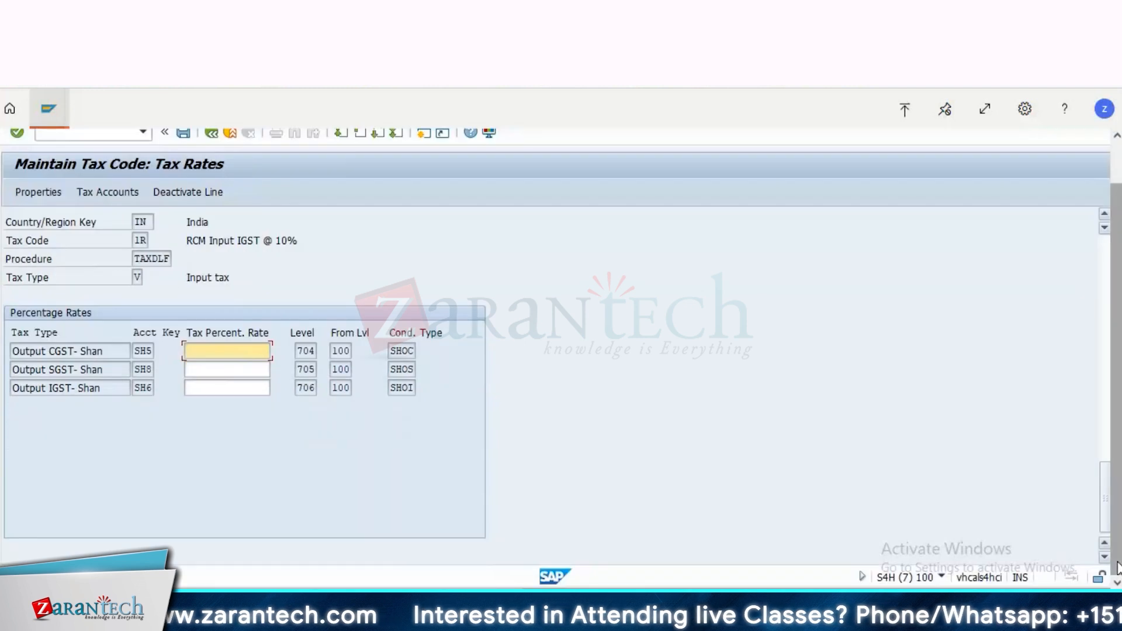
click(1109, 277)
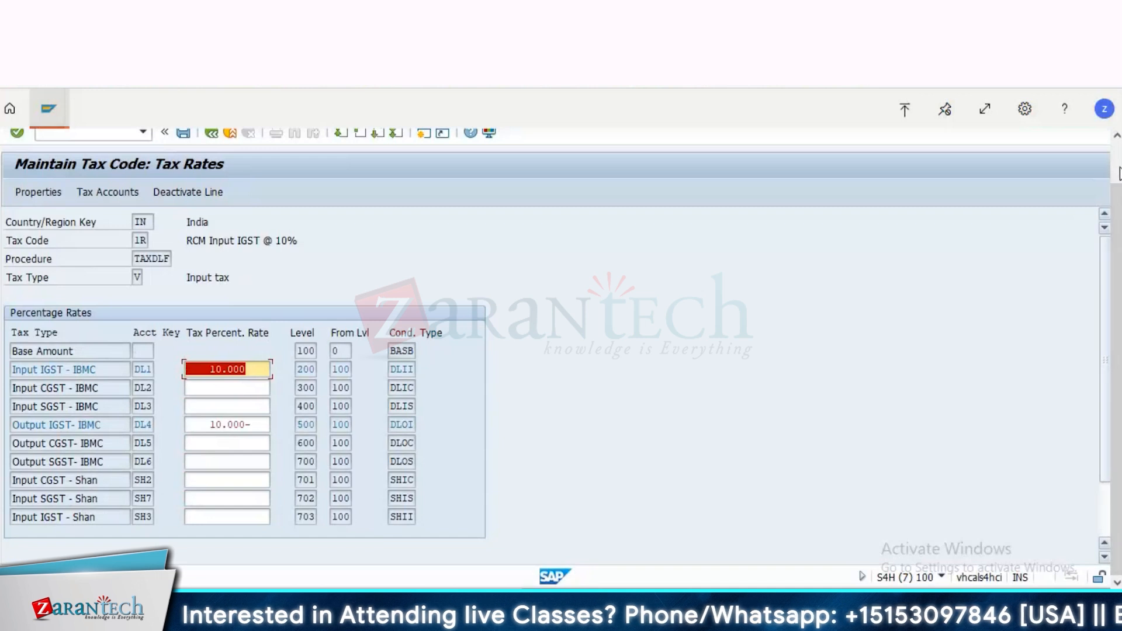
scroll(1118, 173, up, 2)
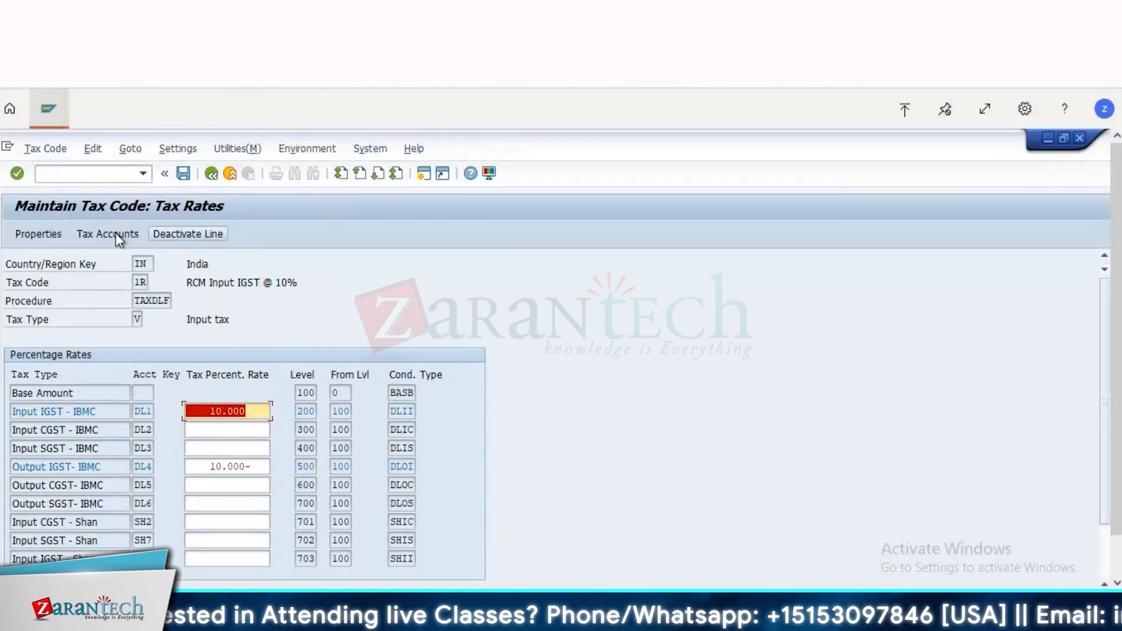
Step: Check the G/L accounts assigned to tax code 1R's processes for chart of accounts 2000, and close the tax accounts
click(118, 236)
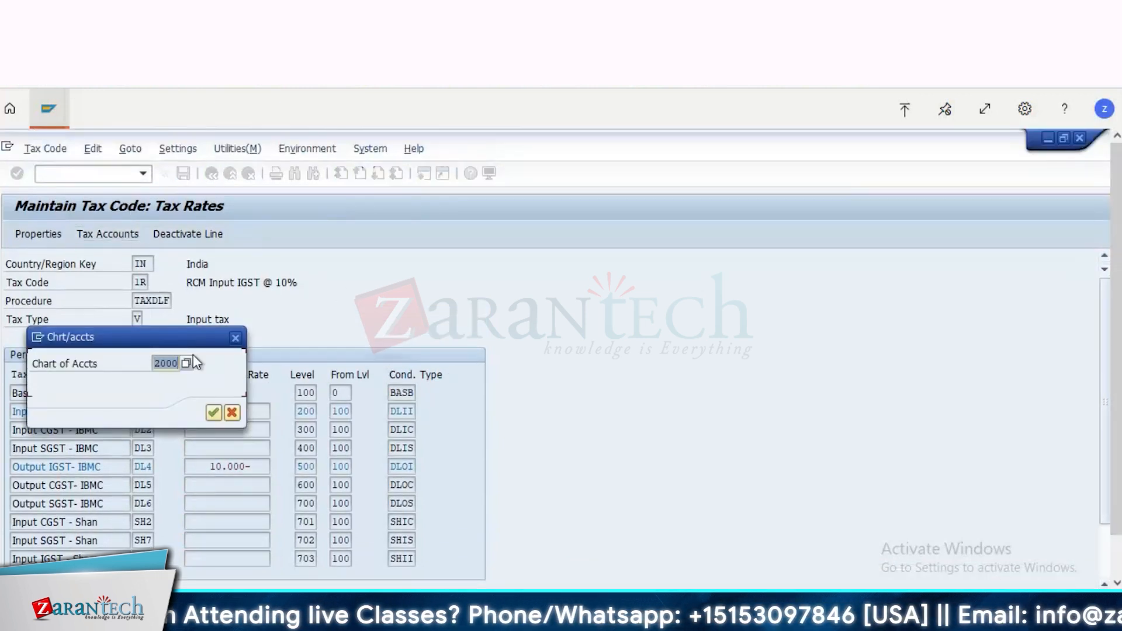
key(Return)
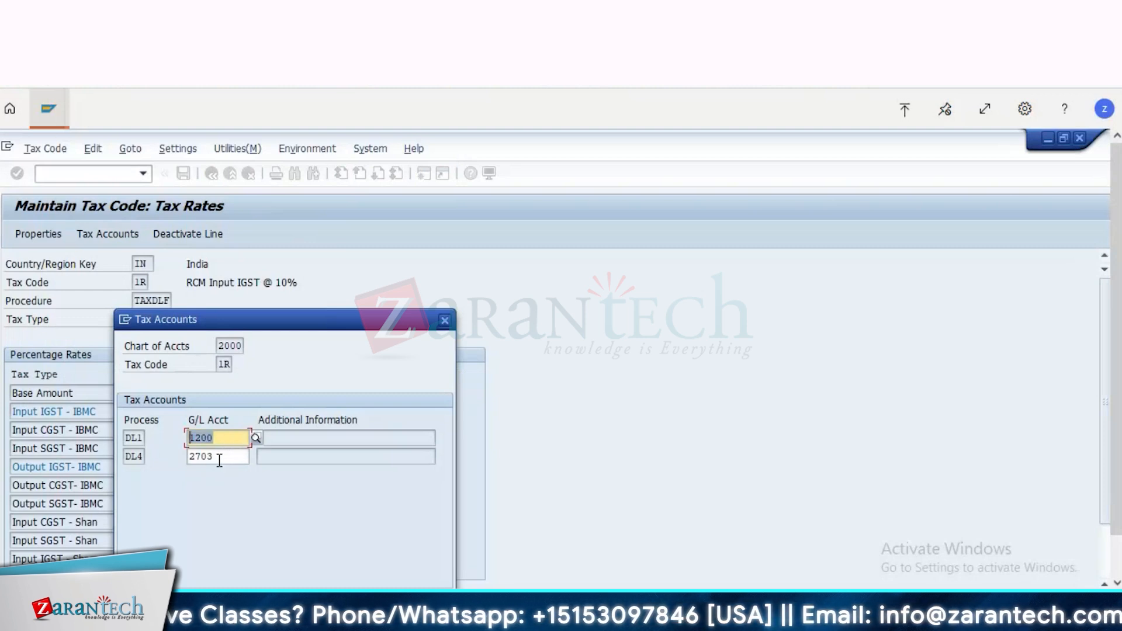
click(220, 461)
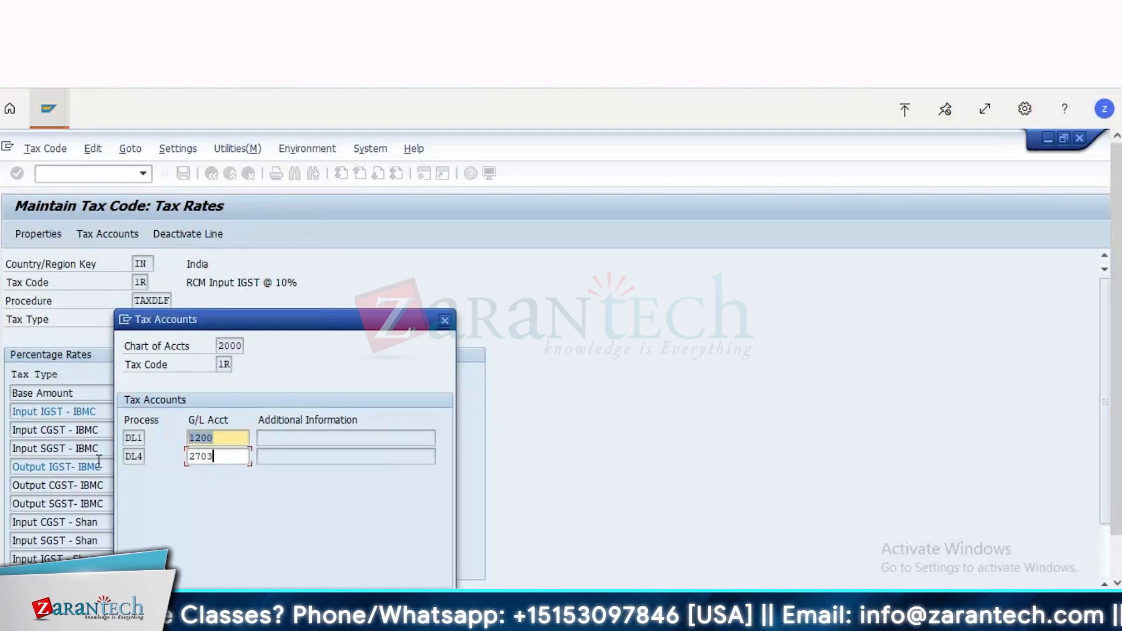
click(445, 321)
Step: Return to the posted vendor invoice's line item 2 session and show the document's data entry view
click(48, 108)
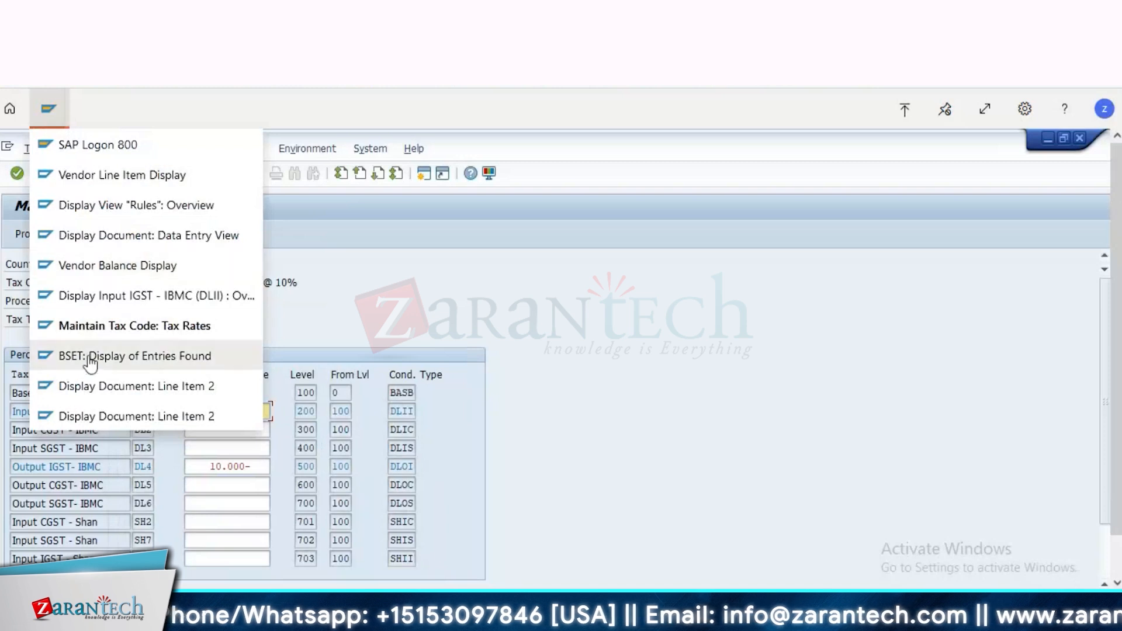
click(106, 422)
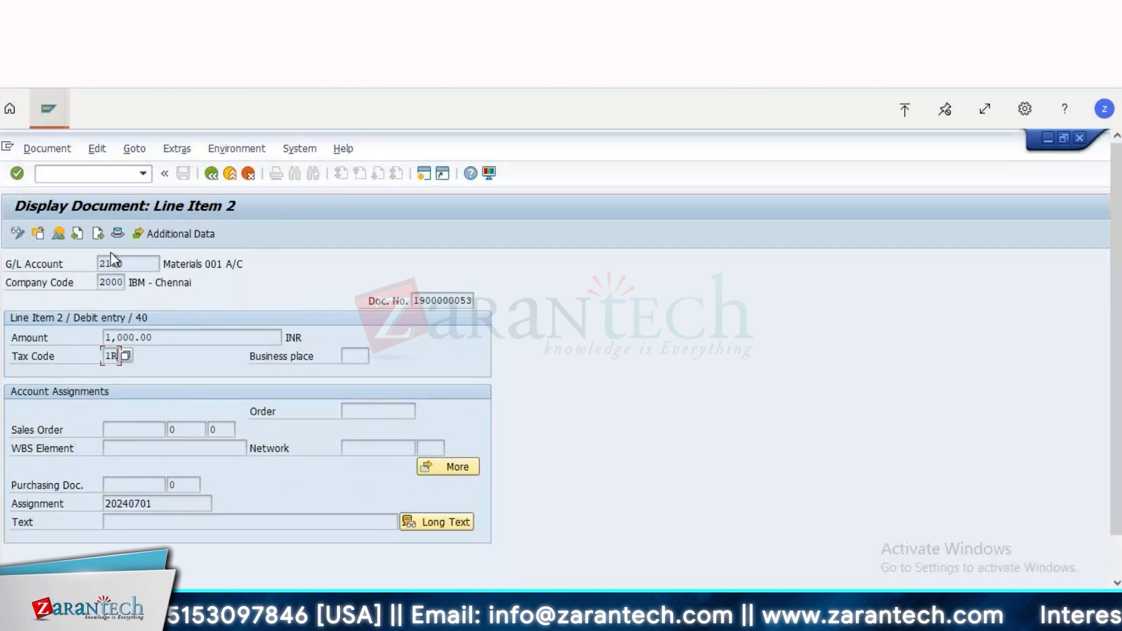
click(58, 234)
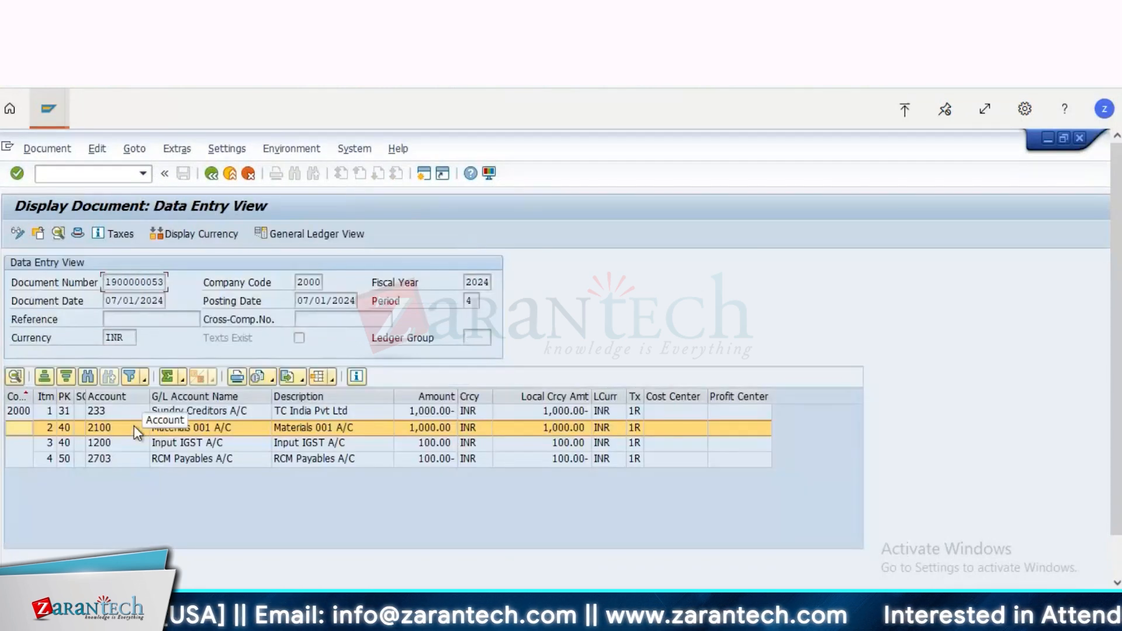
Step: Examine the posted invoice's Sundry Creditors, Input IGST and RCM Payables line items and their amounts
click(123, 447)
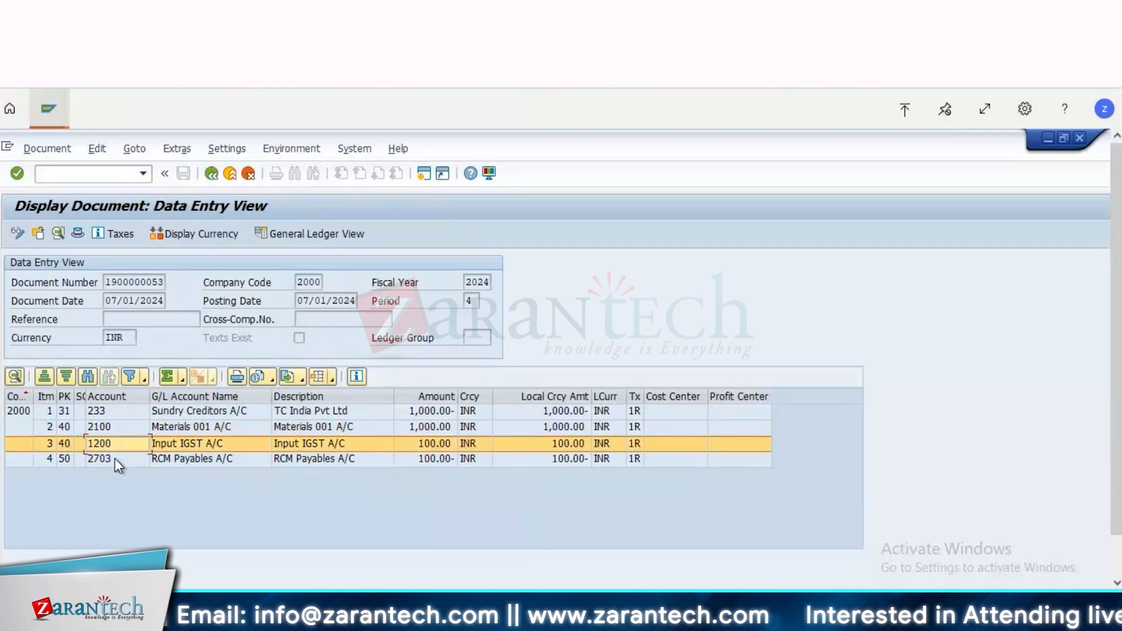
click(115, 458)
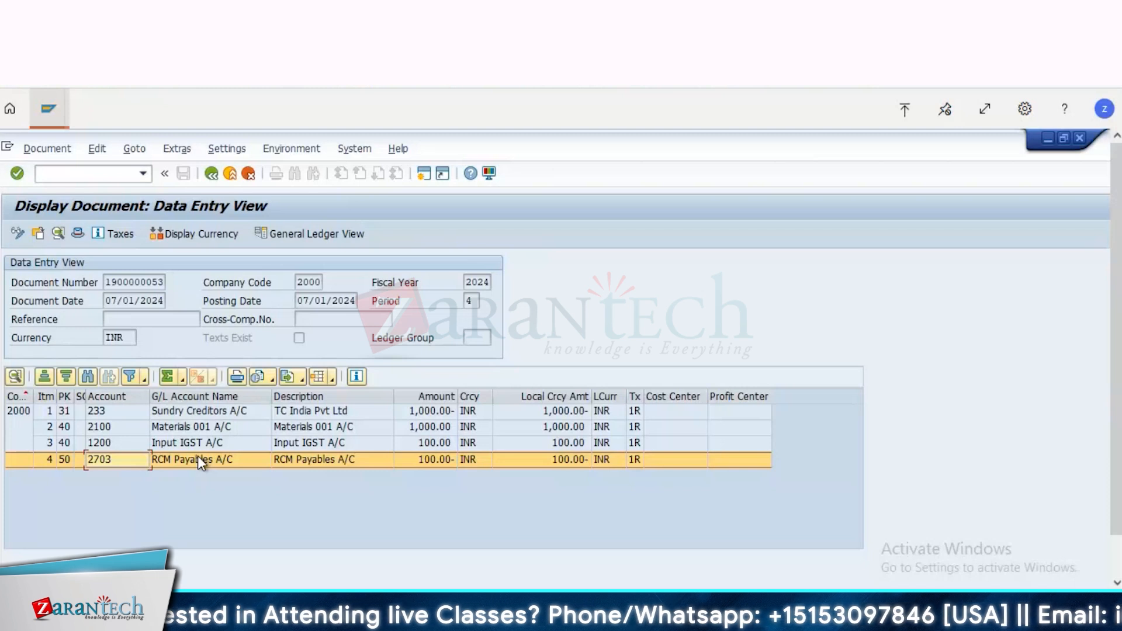
click(204, 412)
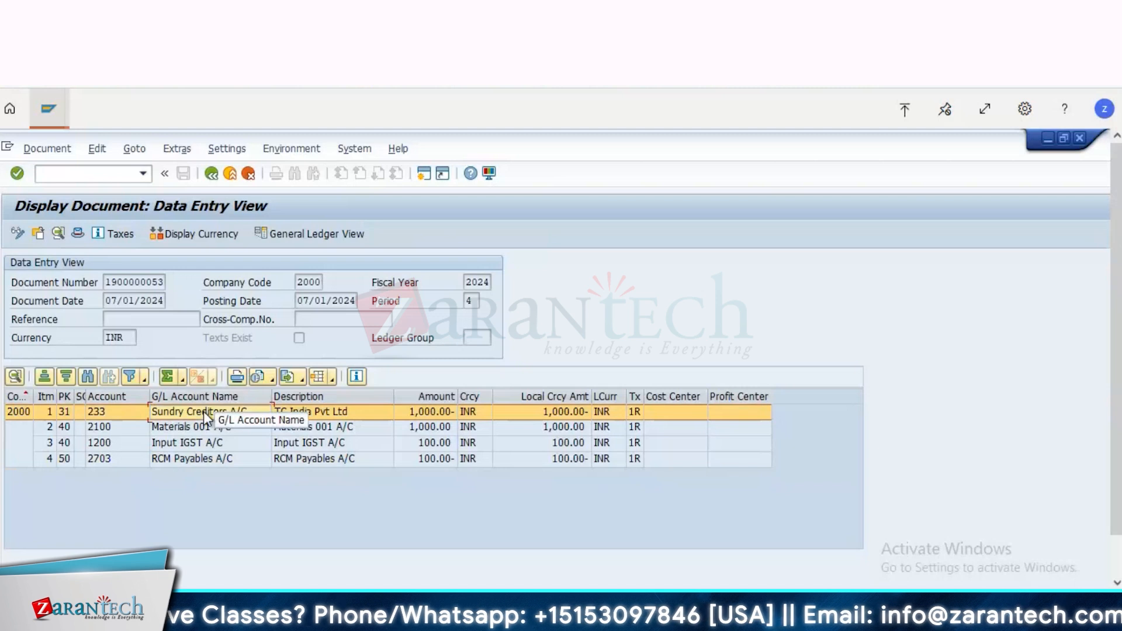
click(219, 444)
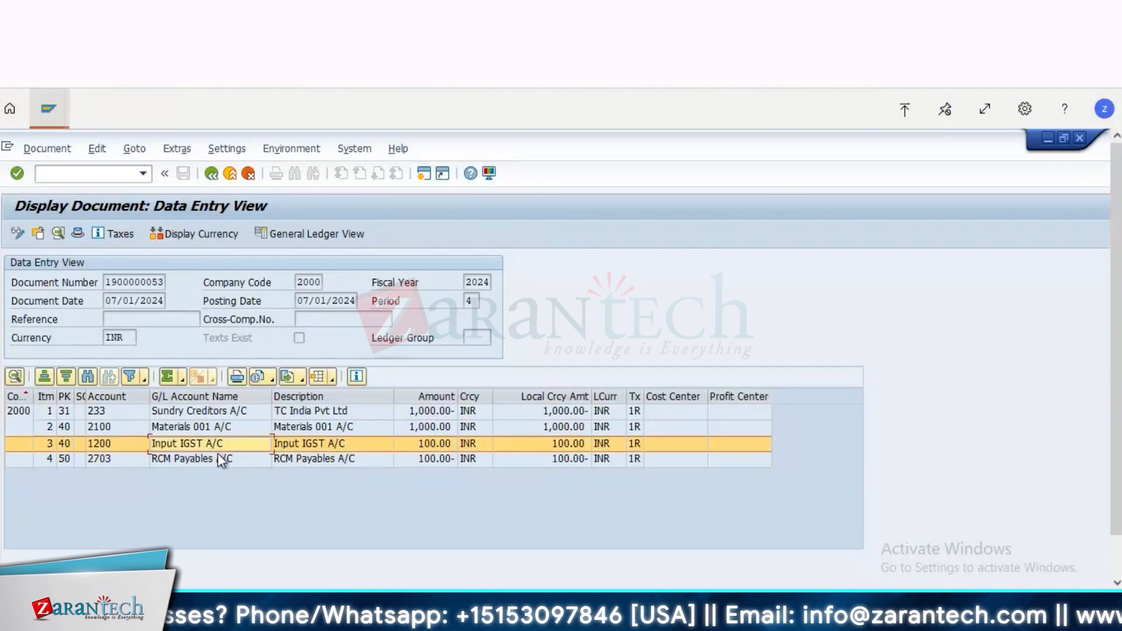
click(217, 459)
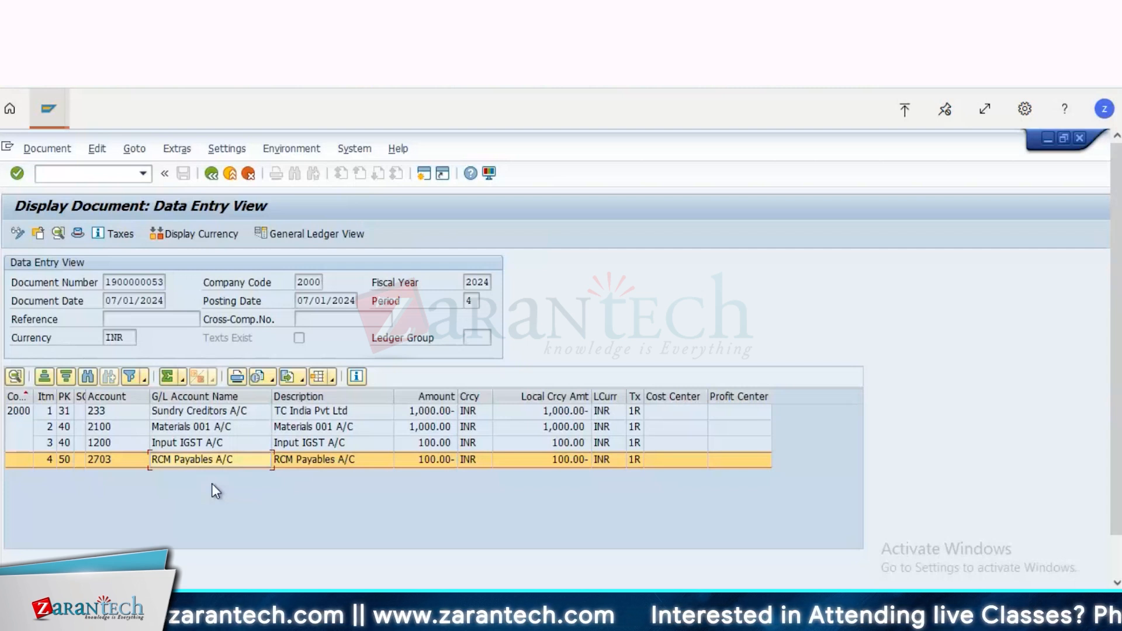
click(222, 446)
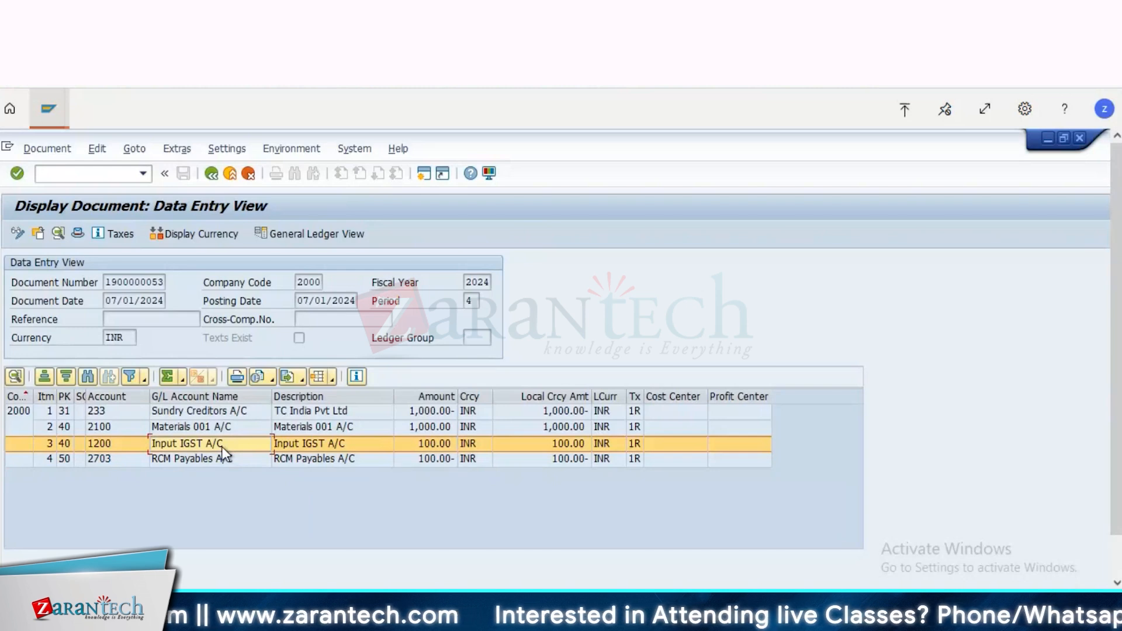
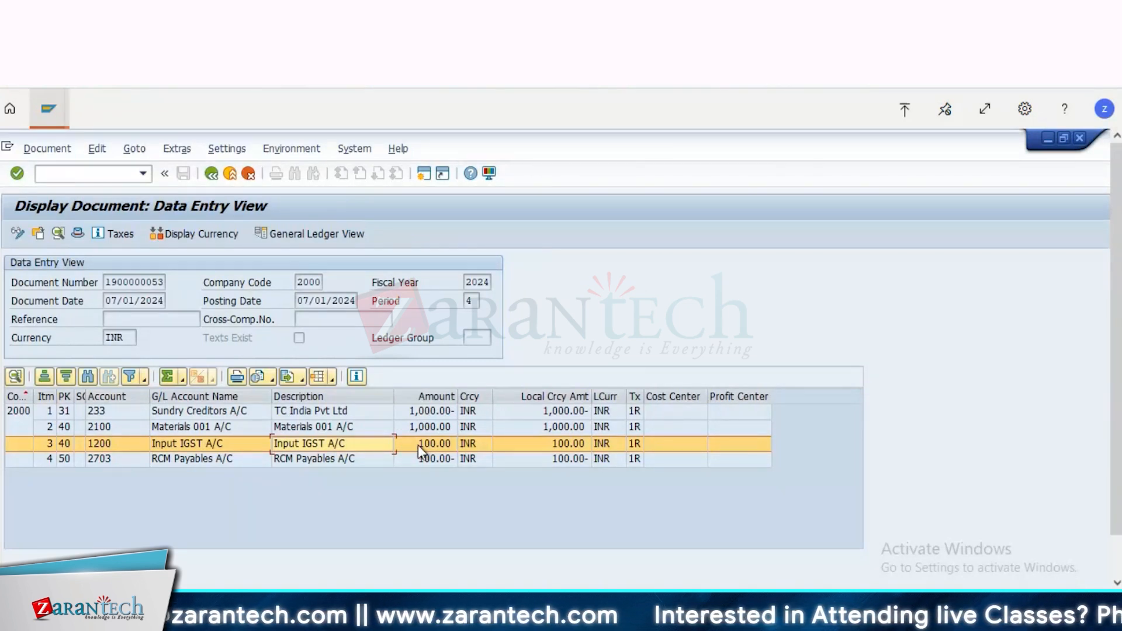
Step: Open the Materials 001 A/C line item, check its tax code, and return to the document's data entry view
click(215, 423)
double_click(215, 423)
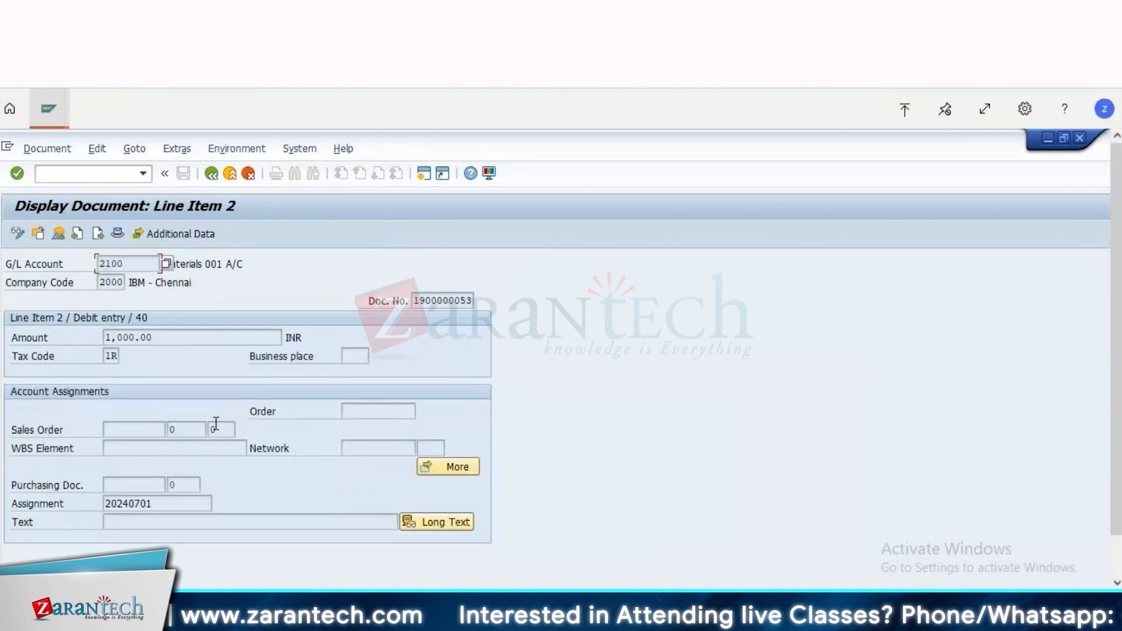
click(111, 355)
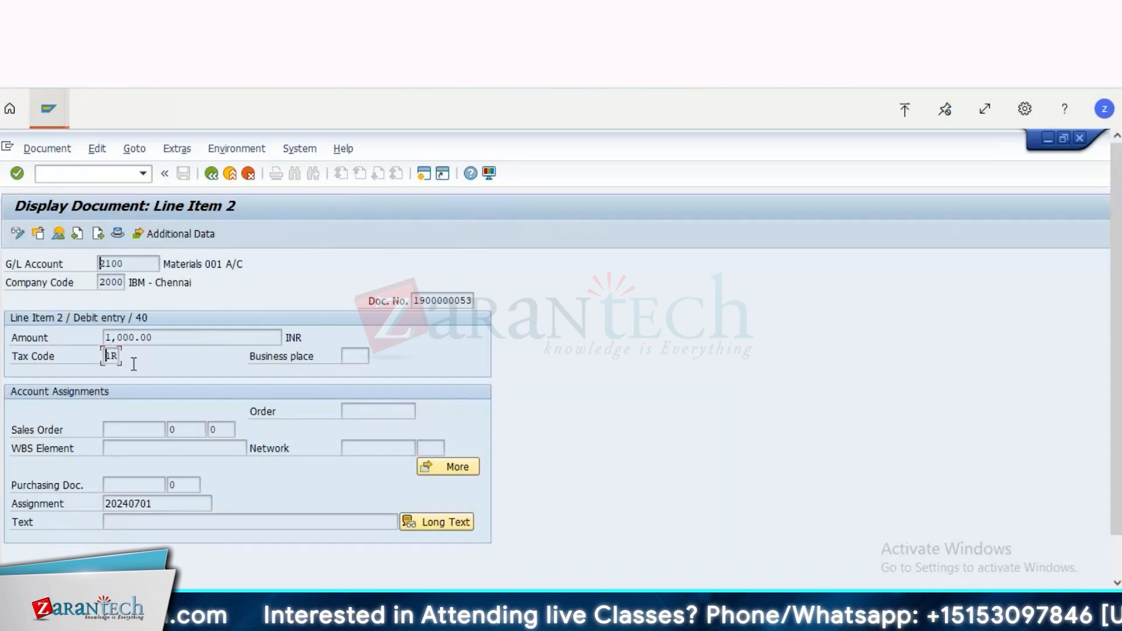
click(59, 232)
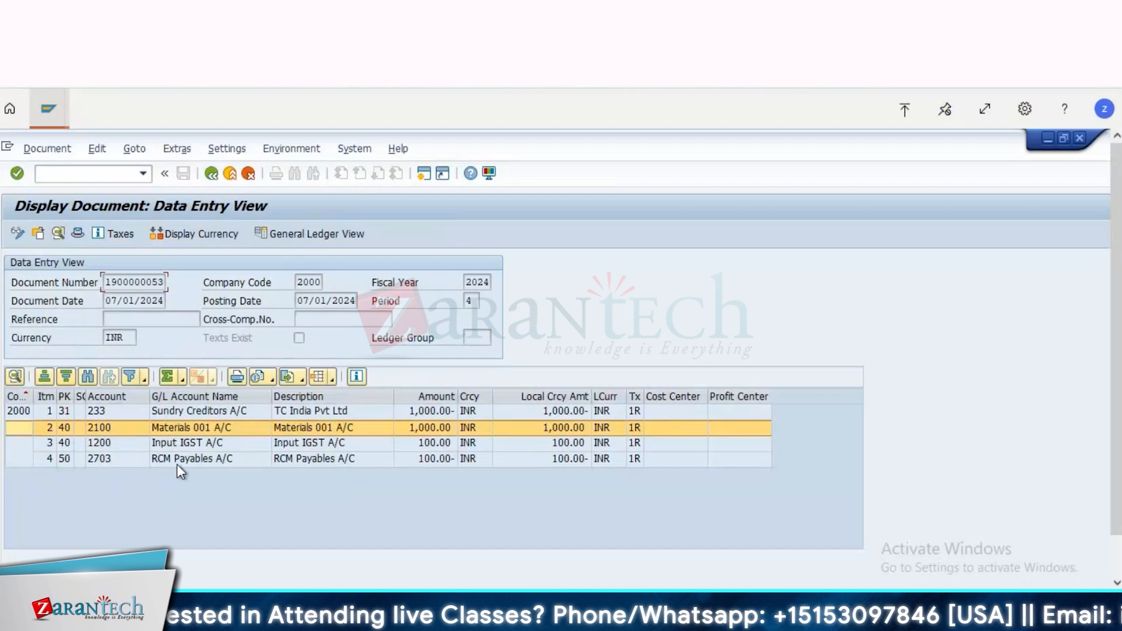
Step: Compare the RCM Payables, Input IGST, Sundry Creditors and Materials 001 line items and their local currency amounts
click(184, 461)
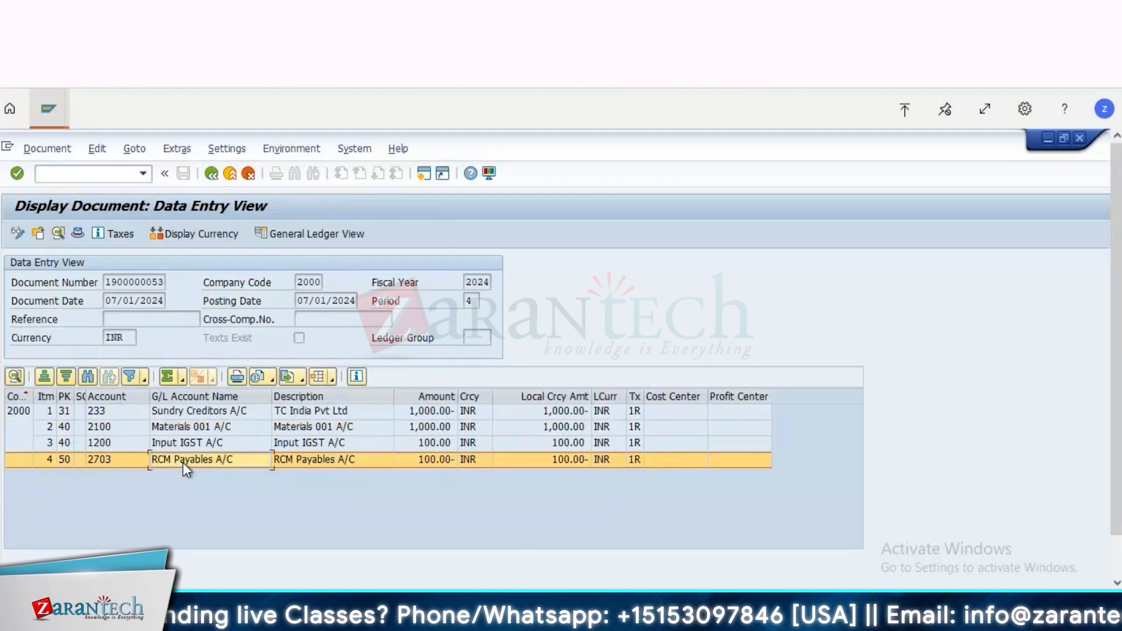
click(222, 443)
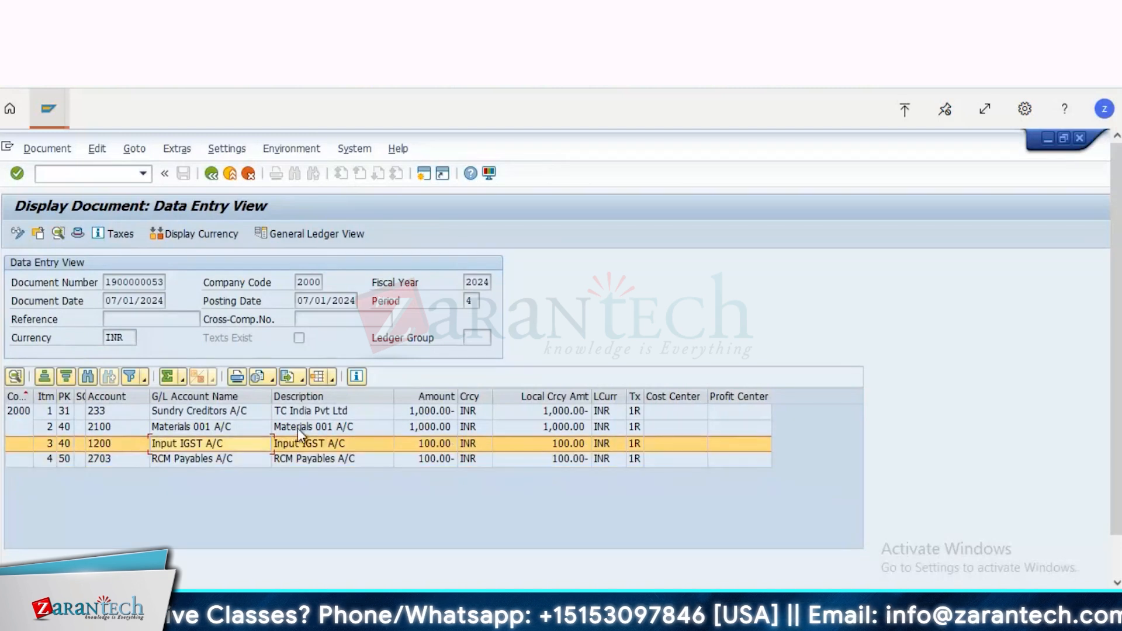
click(370, 413)
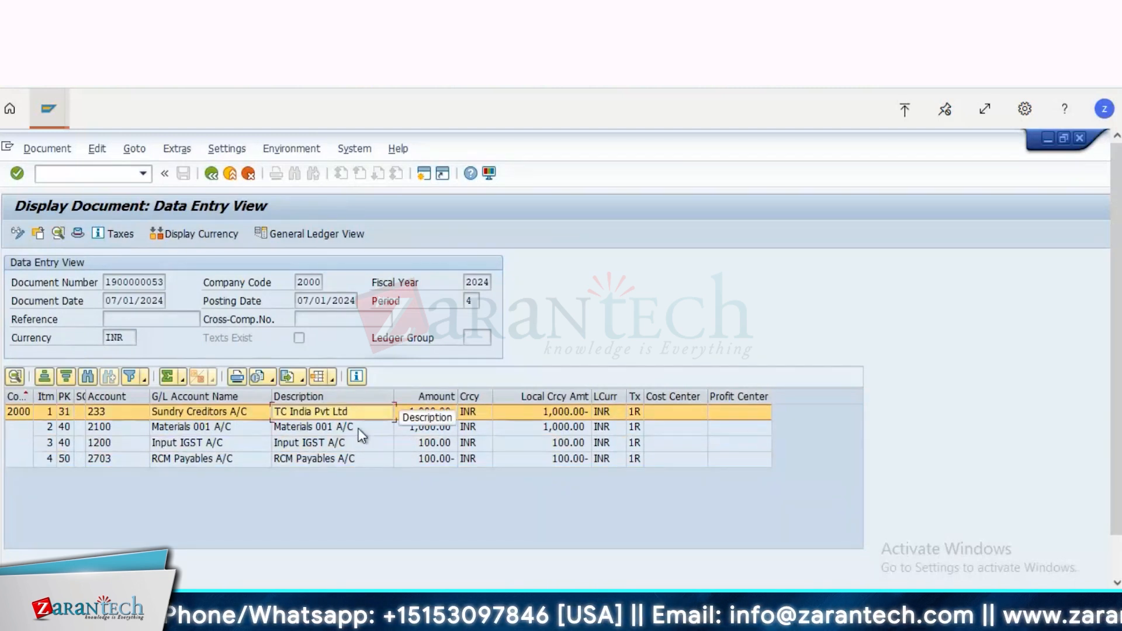
click(353, 427)
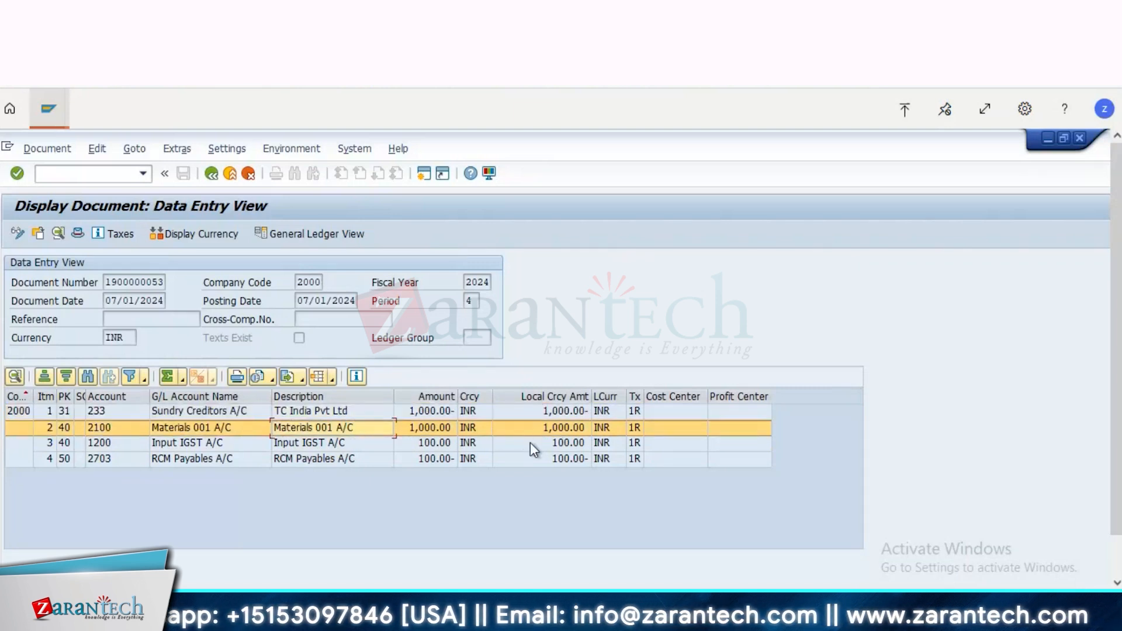
click(560, 444)
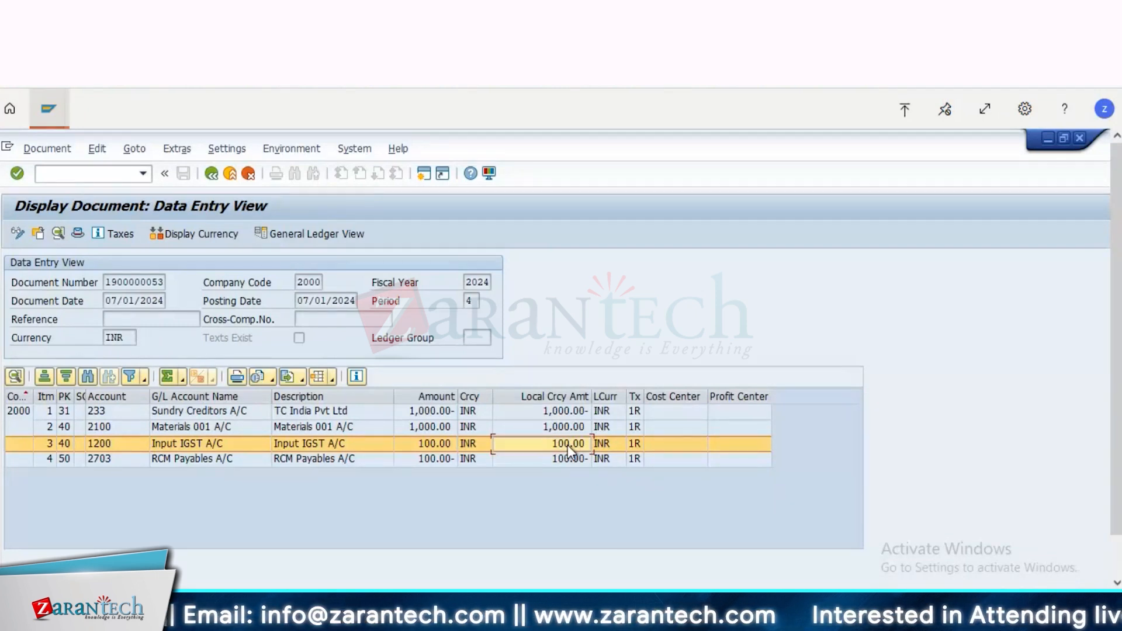
click(556, 412)
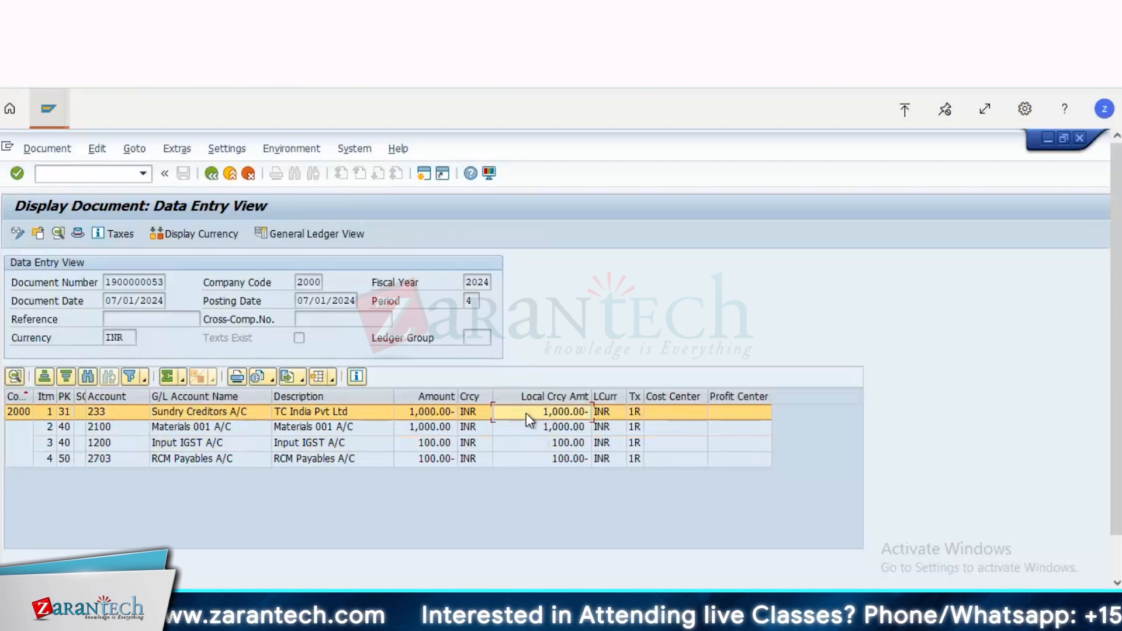
Step: Examine the RCM Payables A/C line item's account name, description and local currency amount
click(549, 458)
click(229, 468)
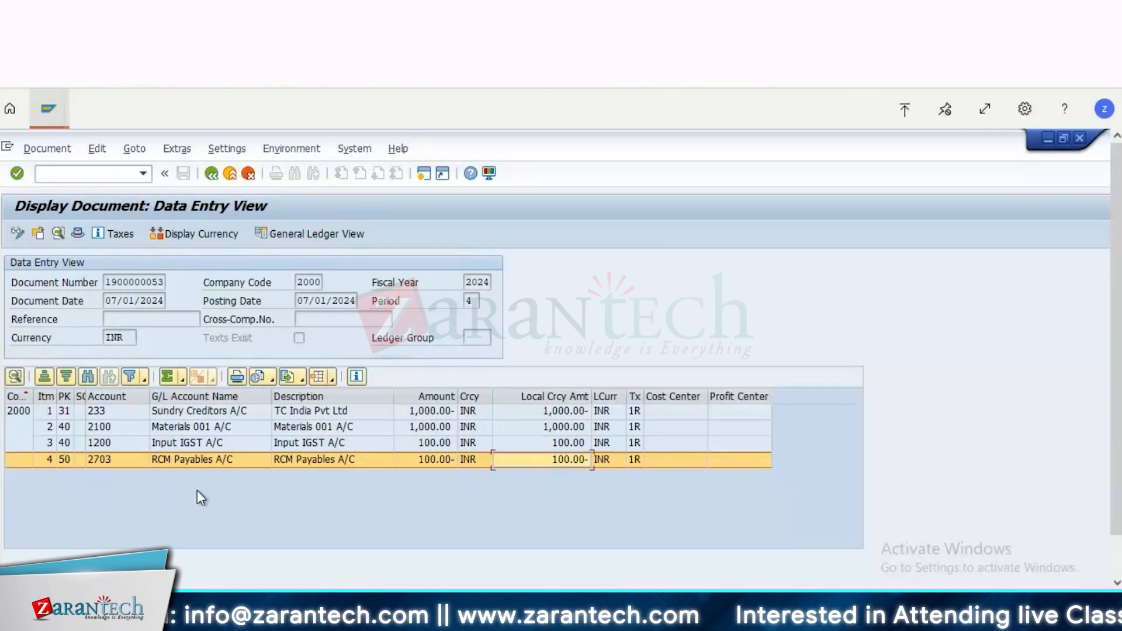
click(184, 459)
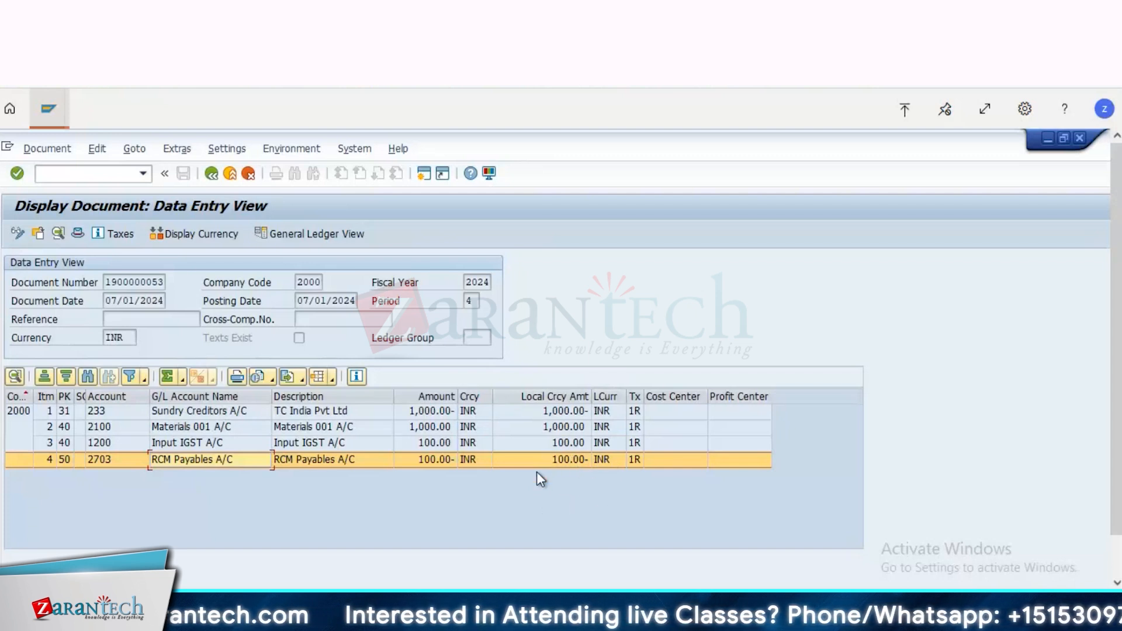
click(318, 457)
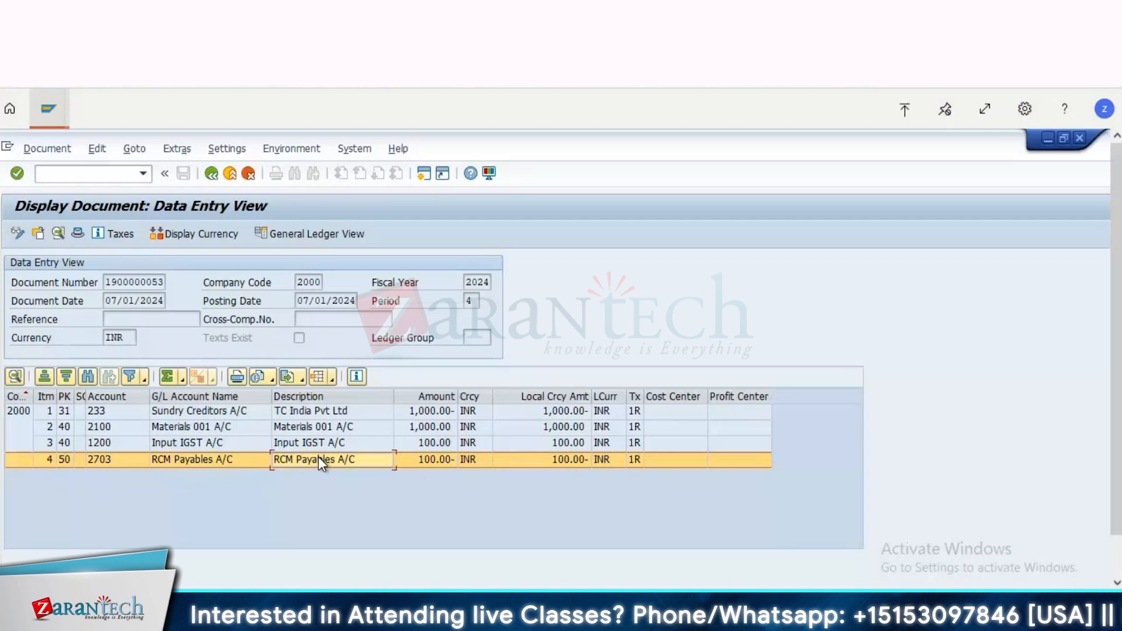
click(518, 461)
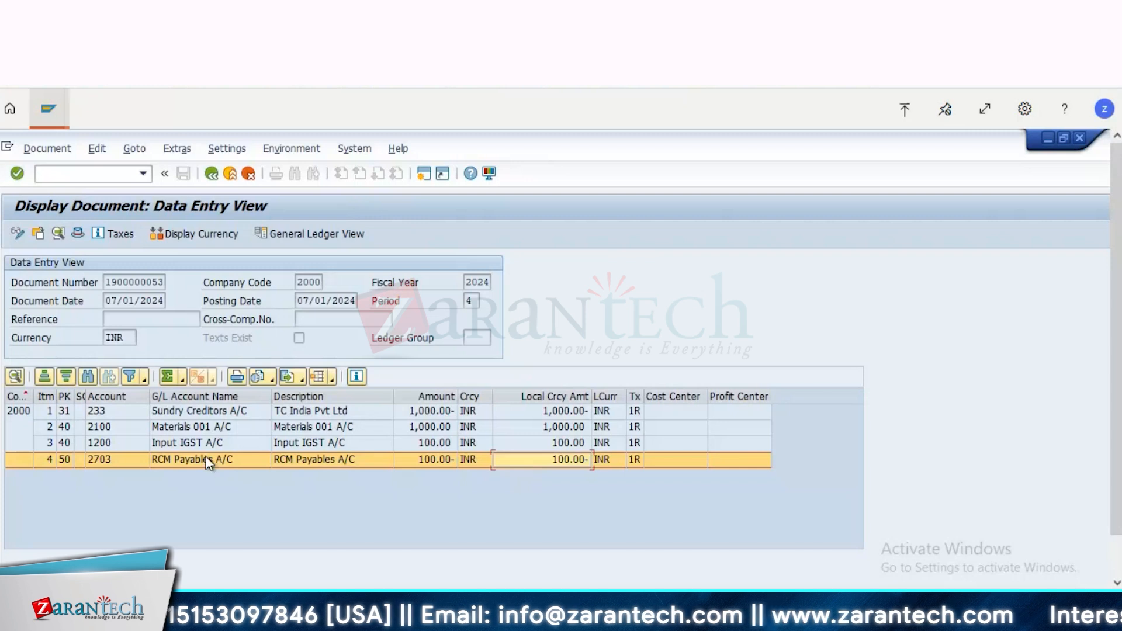
Step: Reopen the Materials 001 A/C line item to recheck its tax code, and go back to the document overview
click(224, 427)
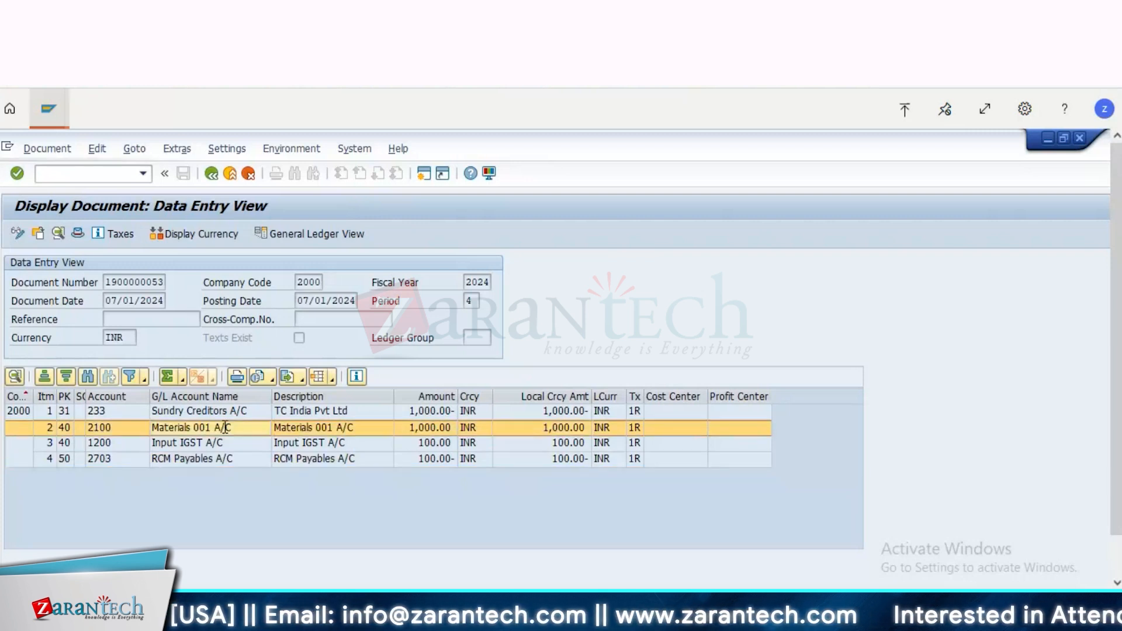
double_click(225, 427)
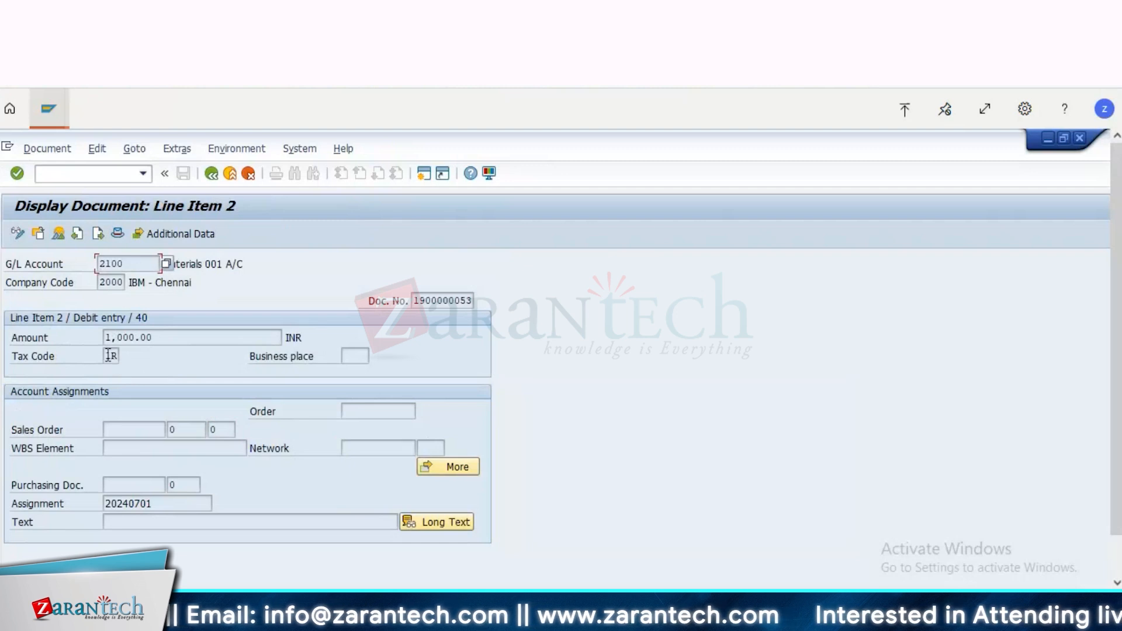
drag(106, 356, 142, 360)
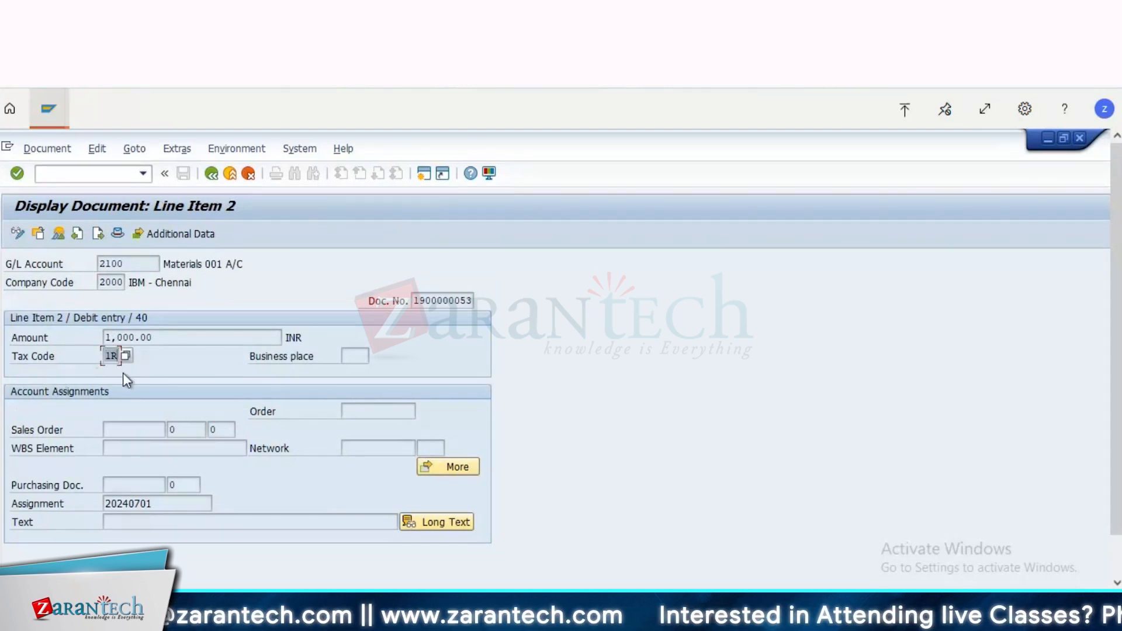
click(59, 235)
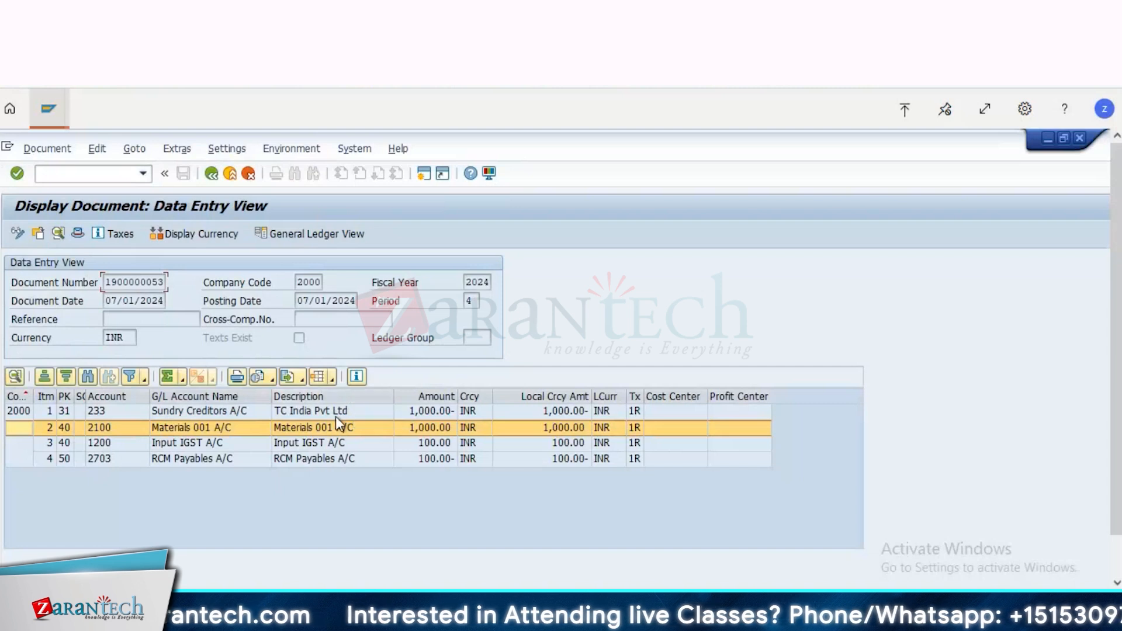
Step: Review the vendor, Input IGST and RCM Payables lines, including a look into the Materials 001 A/C item's details
click(447, 413)
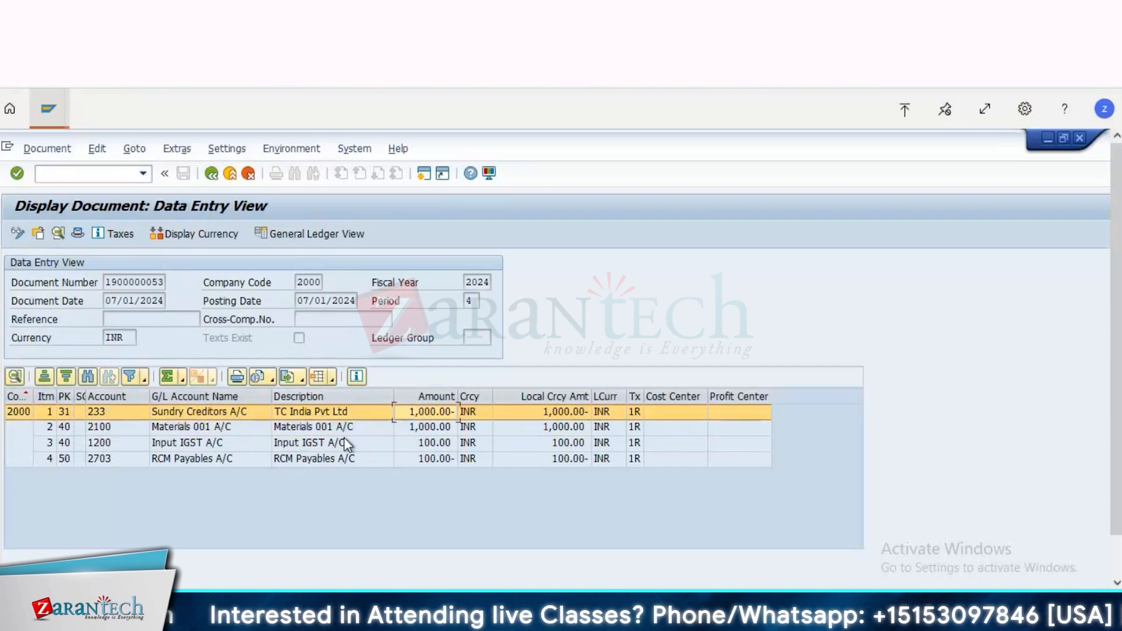
click(367, 419)
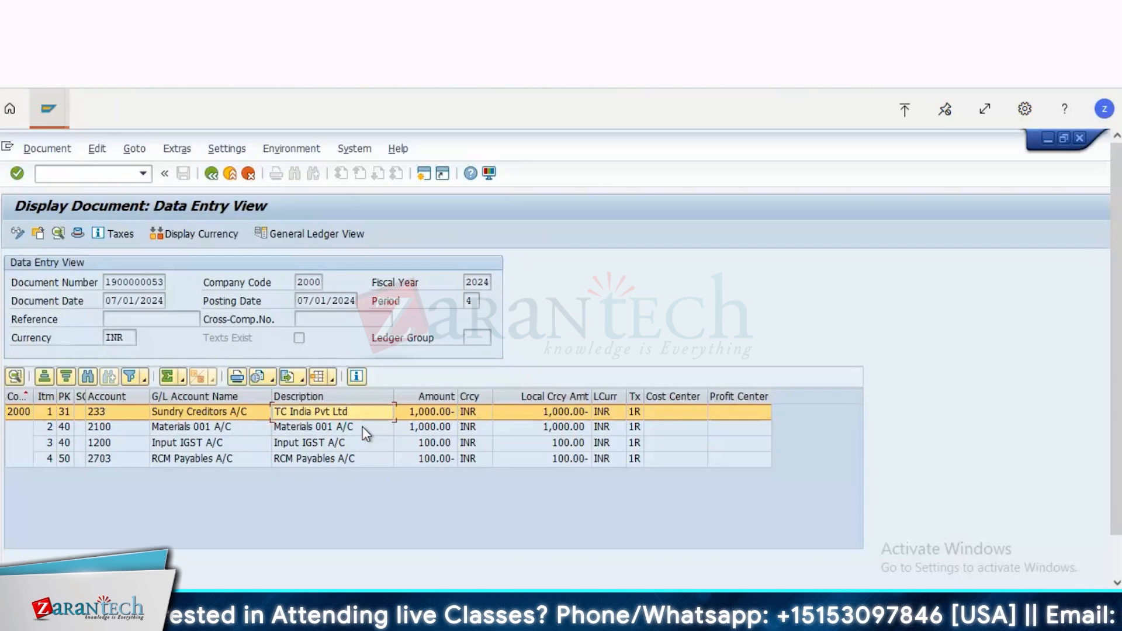
double_click(362, 427)
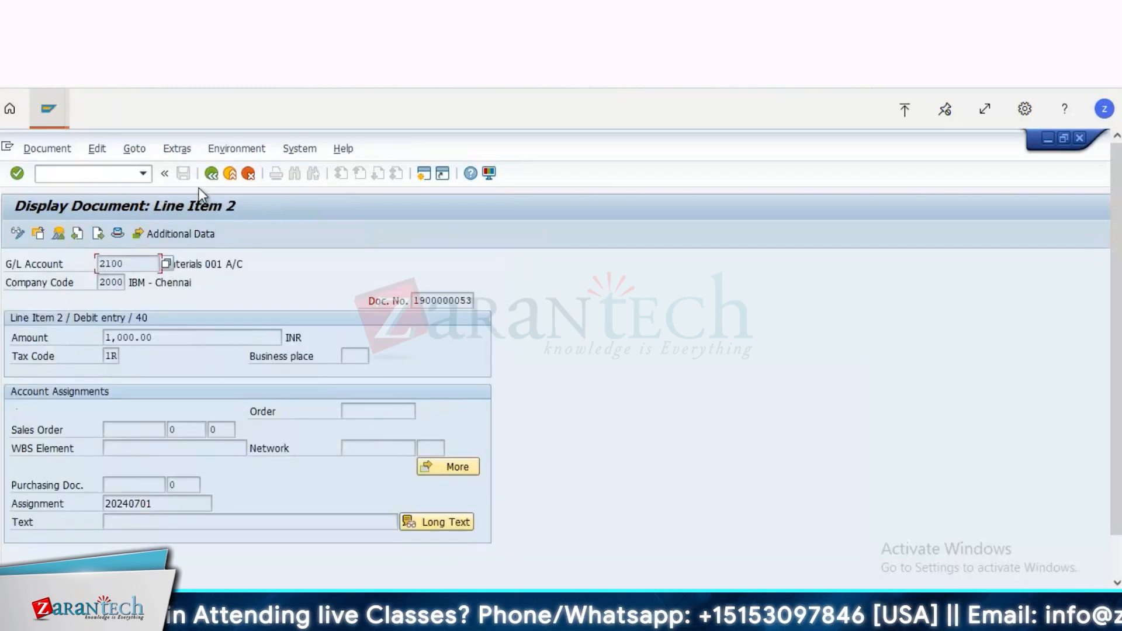
click(212, 174)
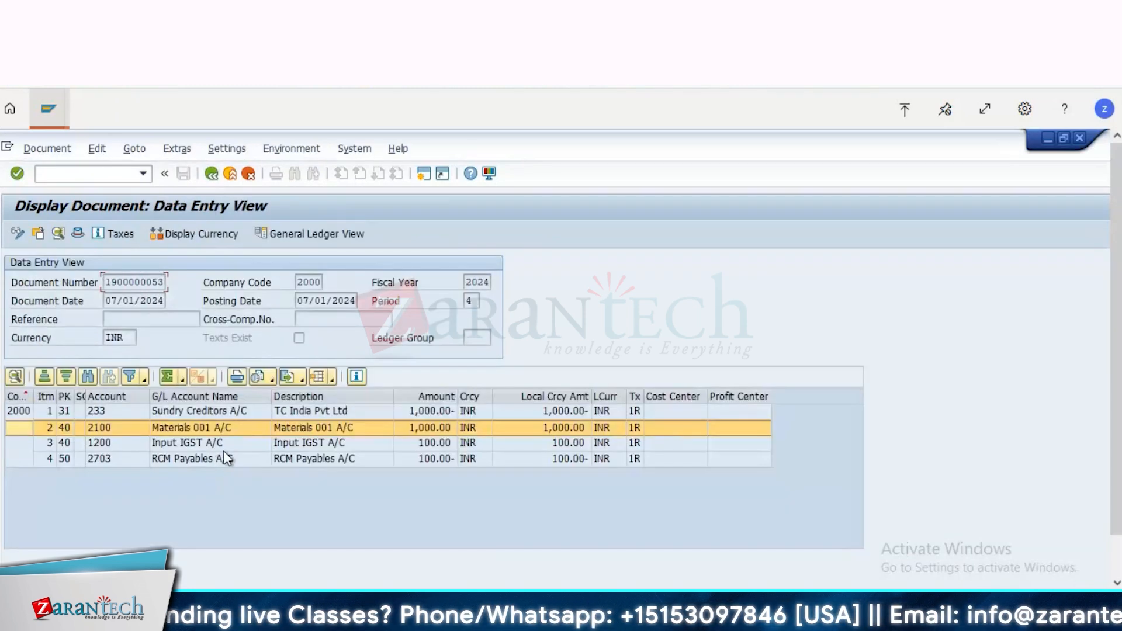
click(290, 444)
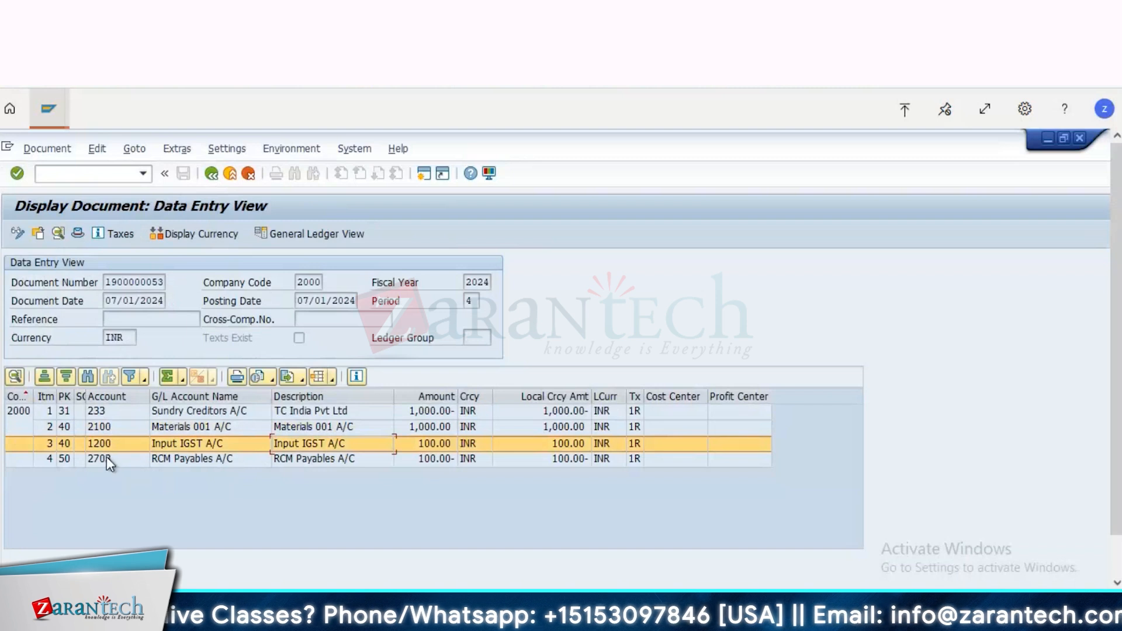
click(109, 460)
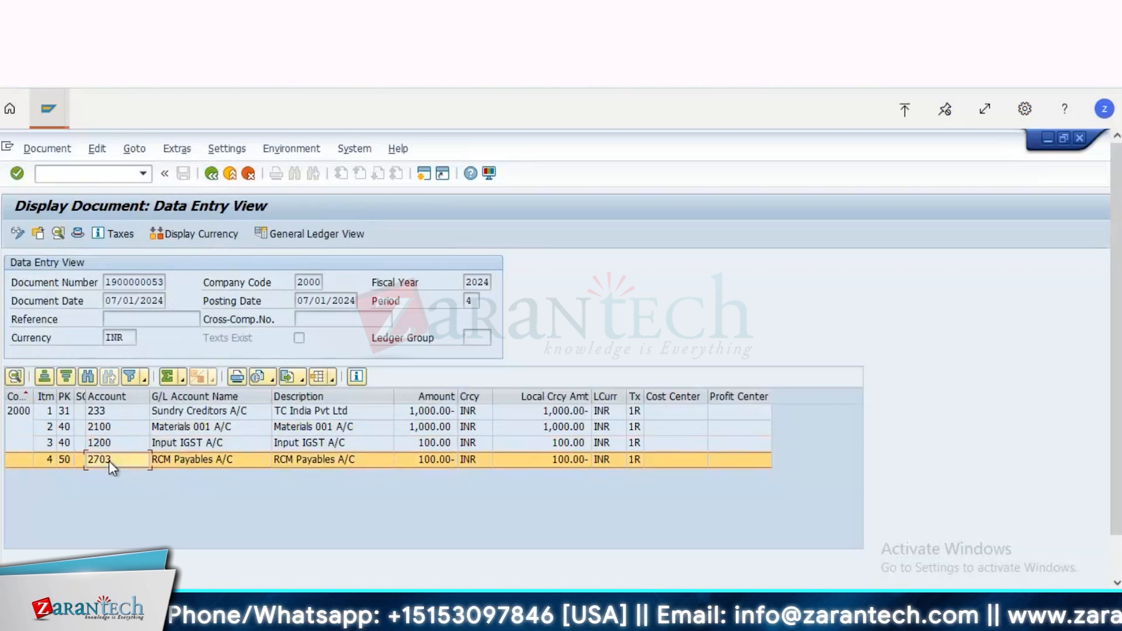
Step: Switch to the Maintain Tax Code session and check the Input IGST and Output IGST rates and Input IGST's account key for code 1R
key(alt+Tab)
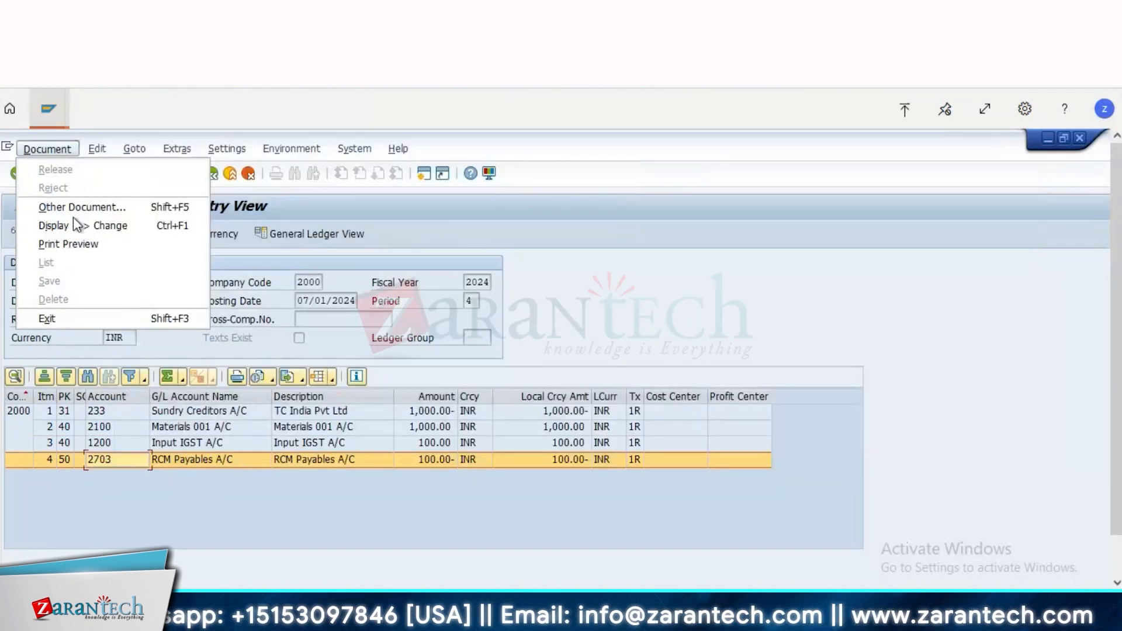
mouse_move(55, 116)
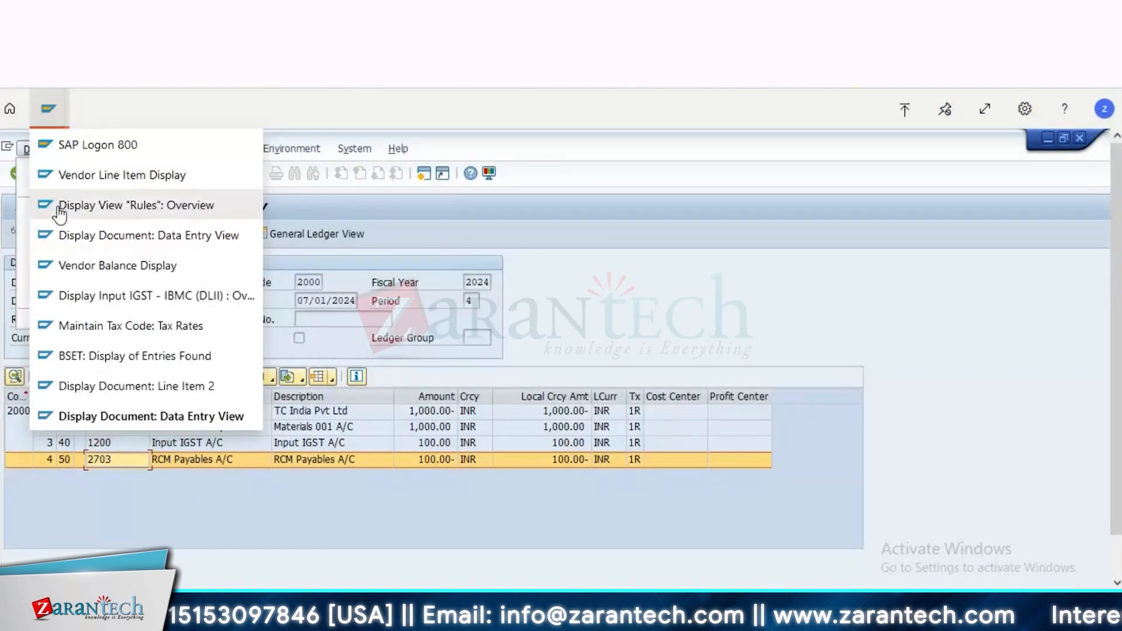
click(118, 398)
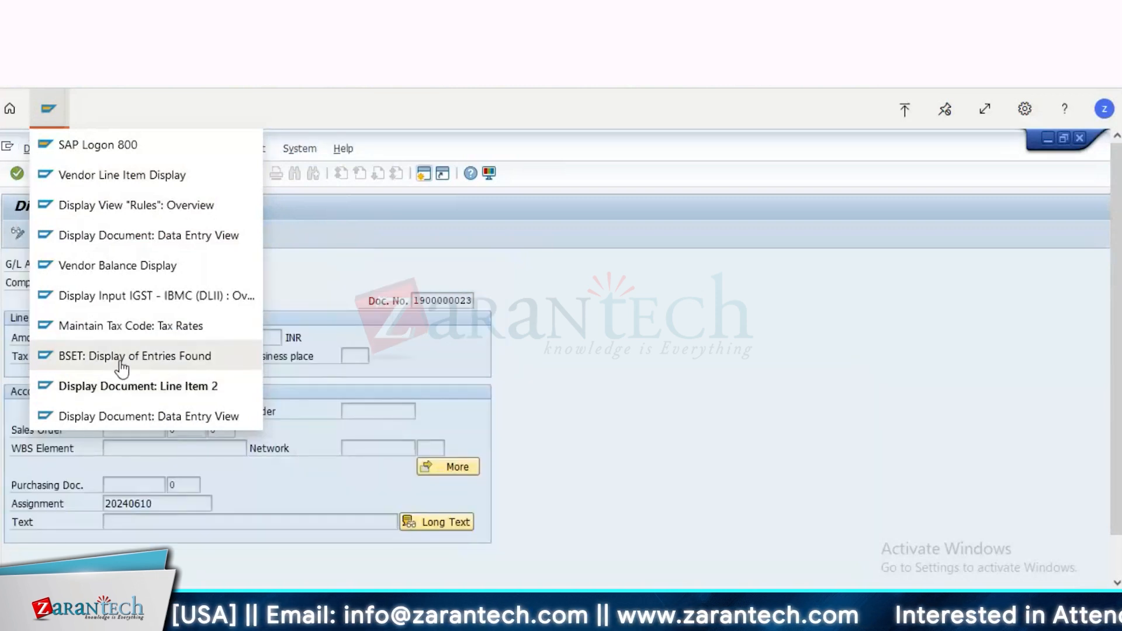
click(121, 328)
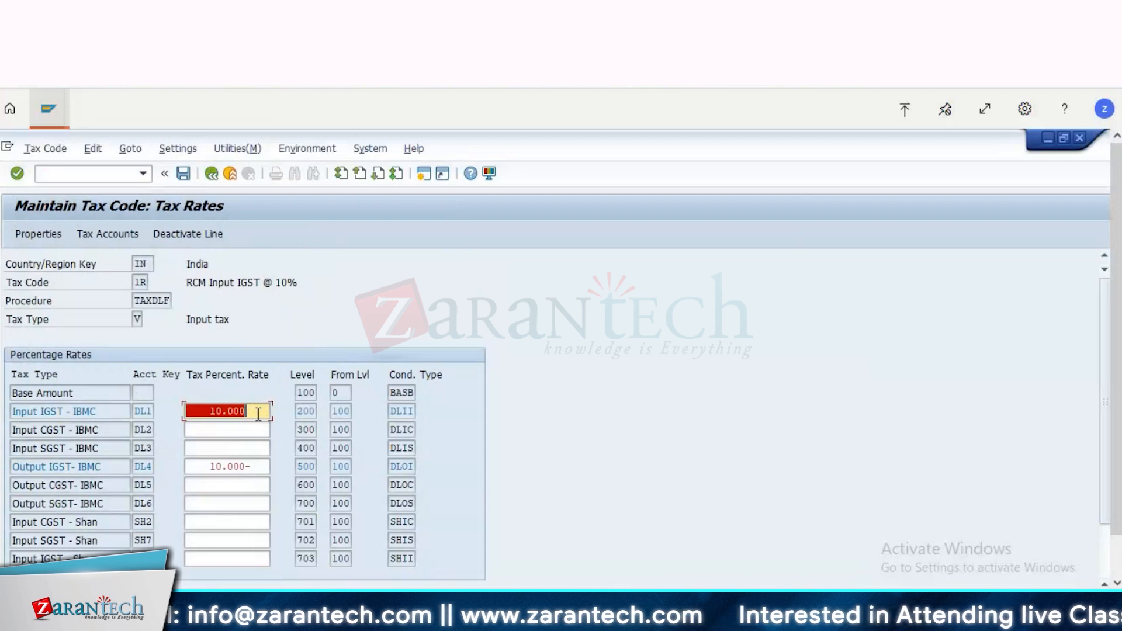
click(247, 466)
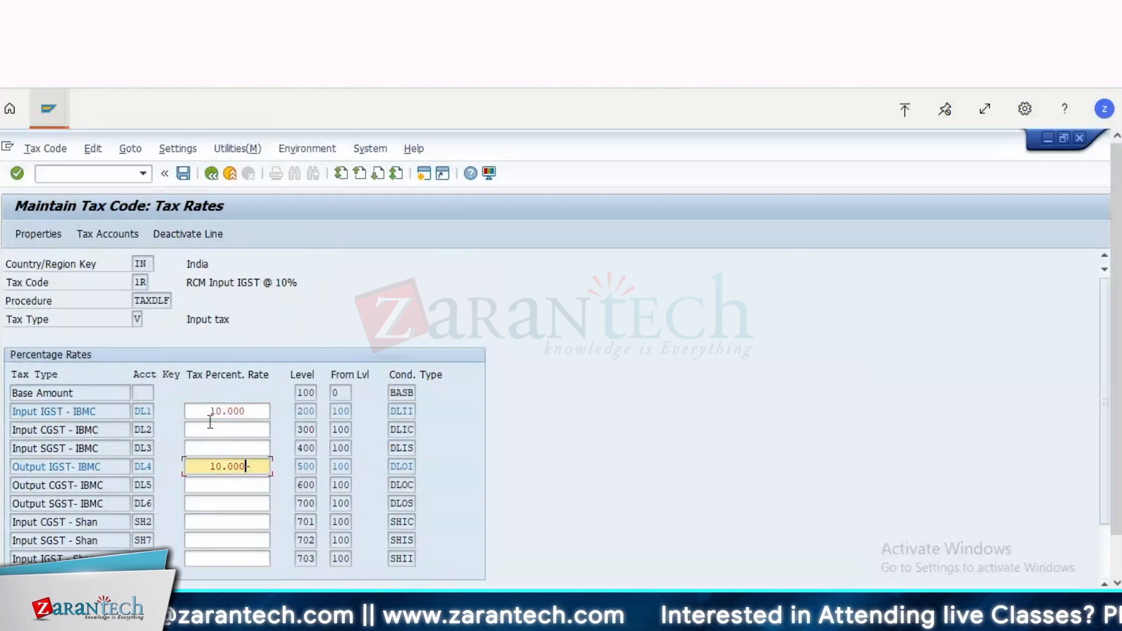
drag(207, 413, 294, 415)
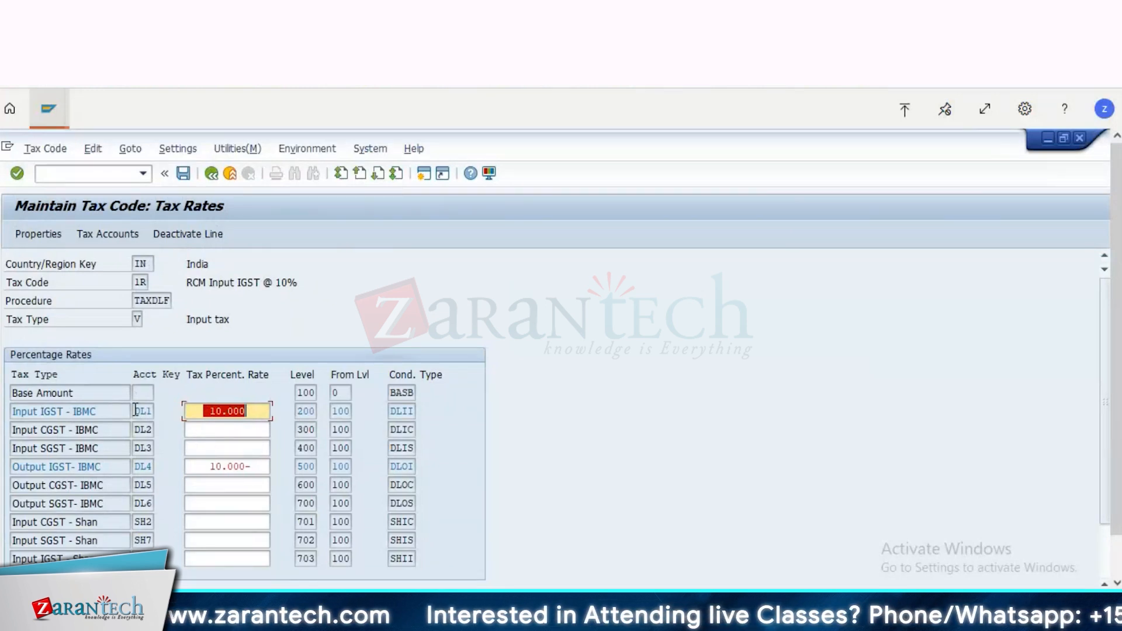
double_click(153, 410)
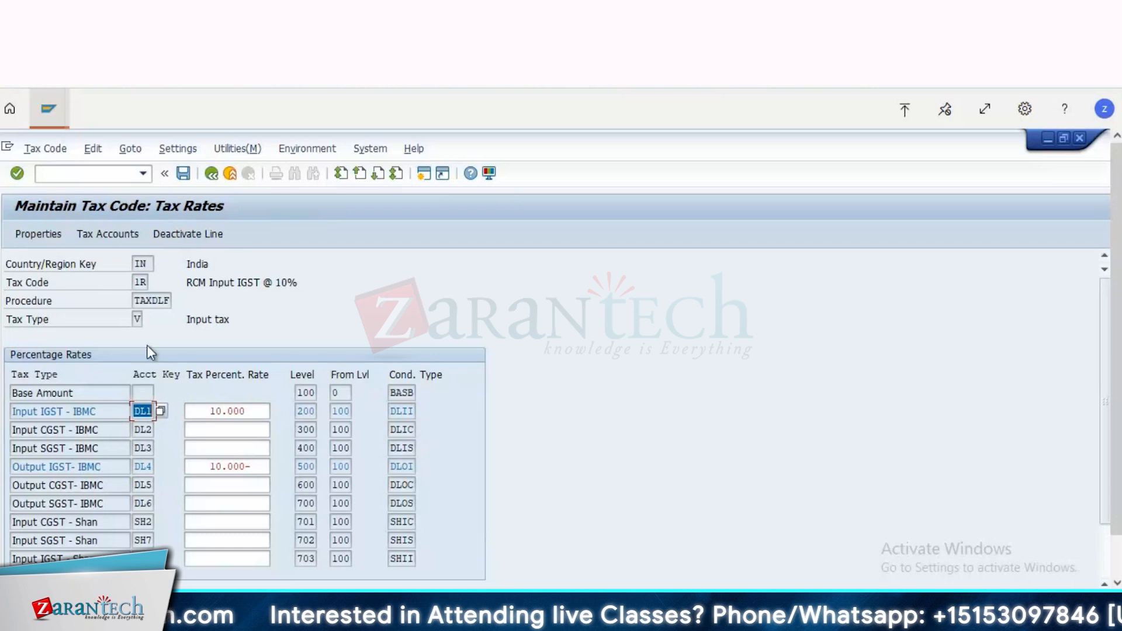
Step: Check the G/L accounts assigned to processes DL1 and DL4 of tax code 1R, and close the tax accounts
click(119, 234)
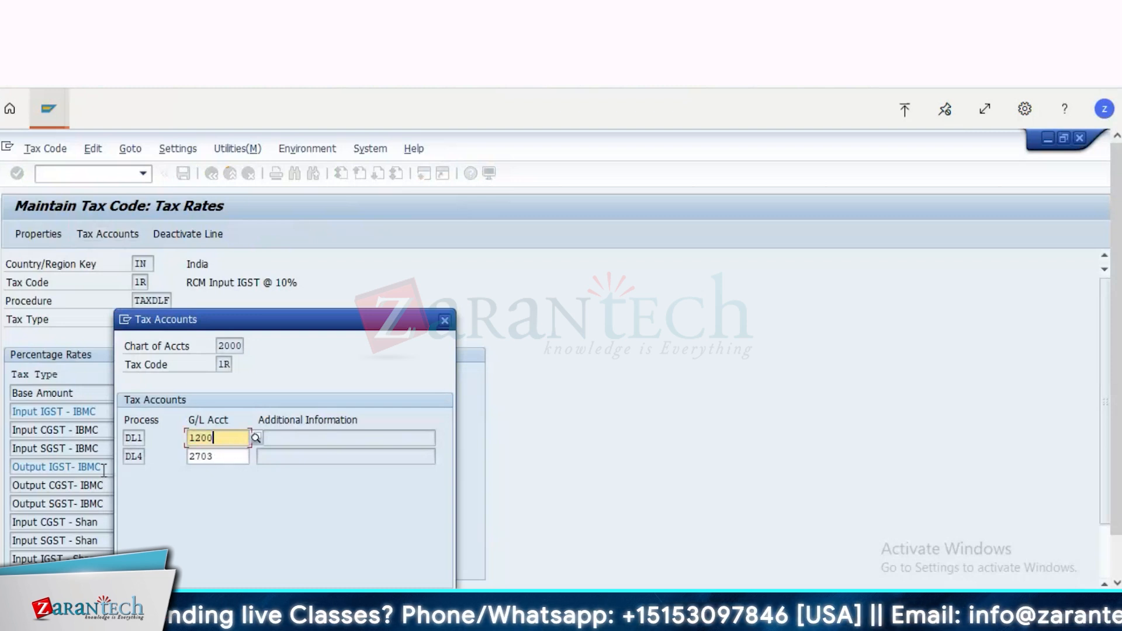
key(Tab)
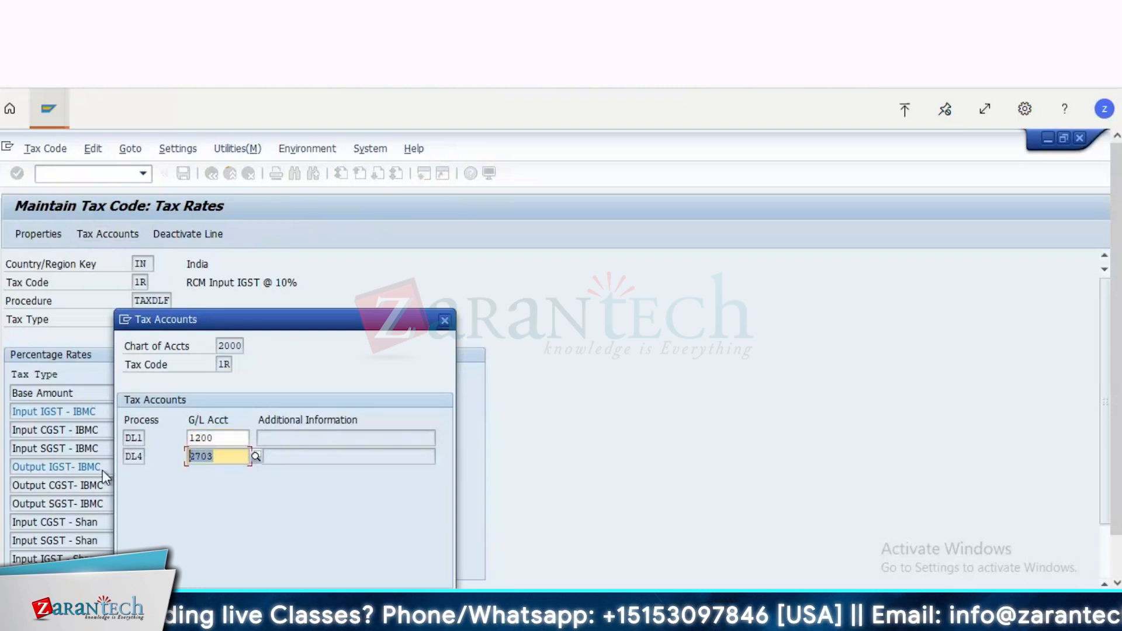
click(444, 321)
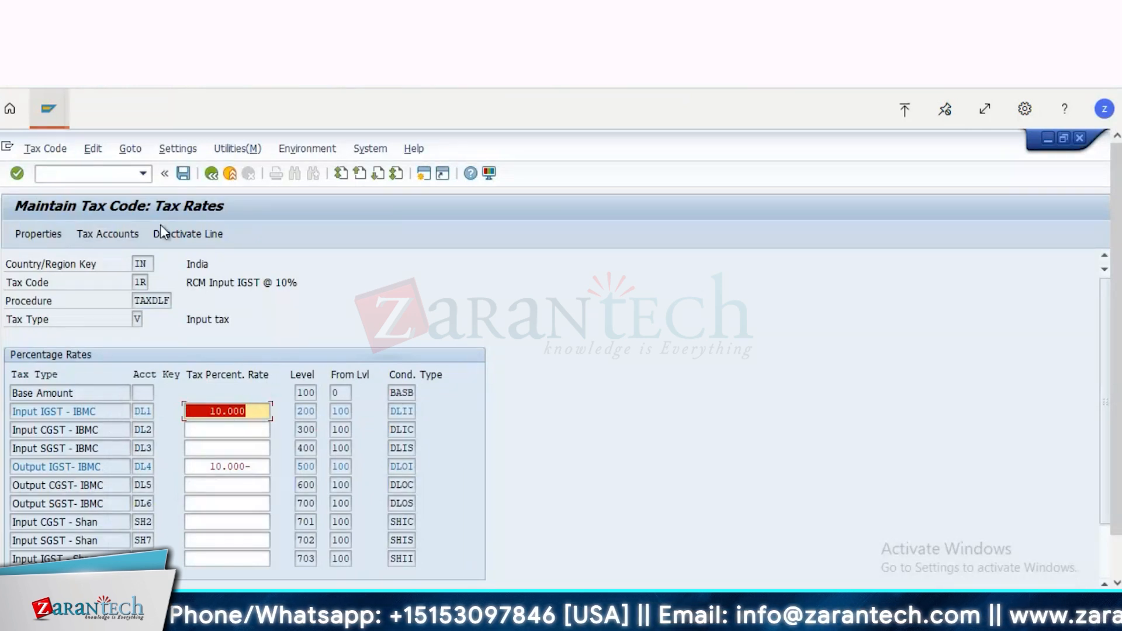
Step: Switch to the Display Document: Line Item 2 session, run transaction SPRO there, and open the SAP Reference IMG
click(48, 108)
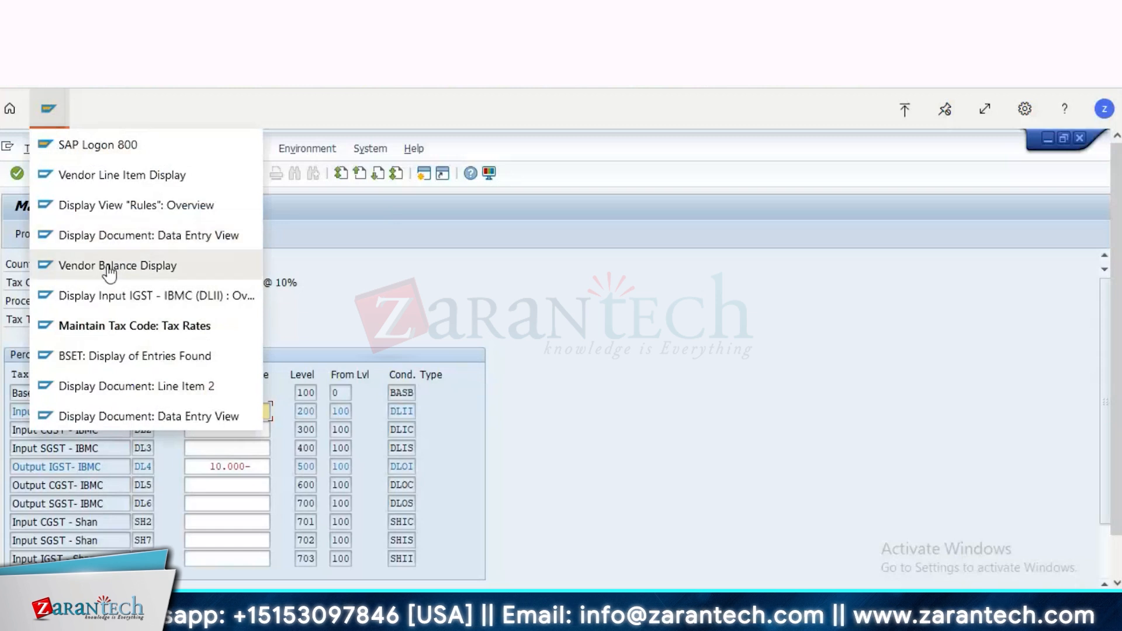
click(113, 394)
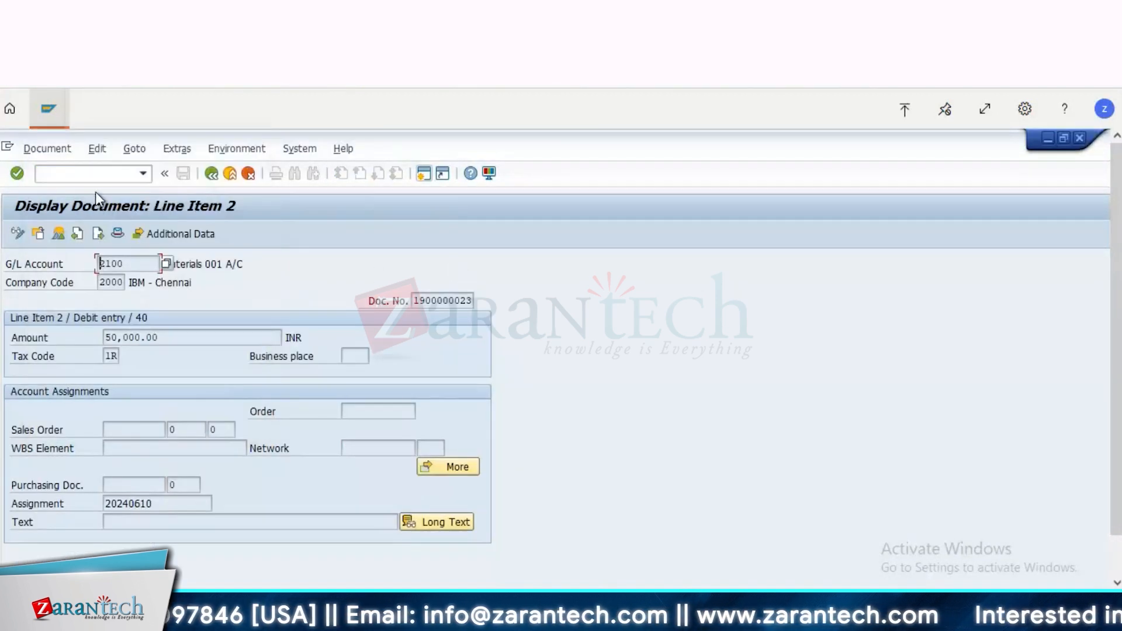
click(92, 176)
text(/nspro)
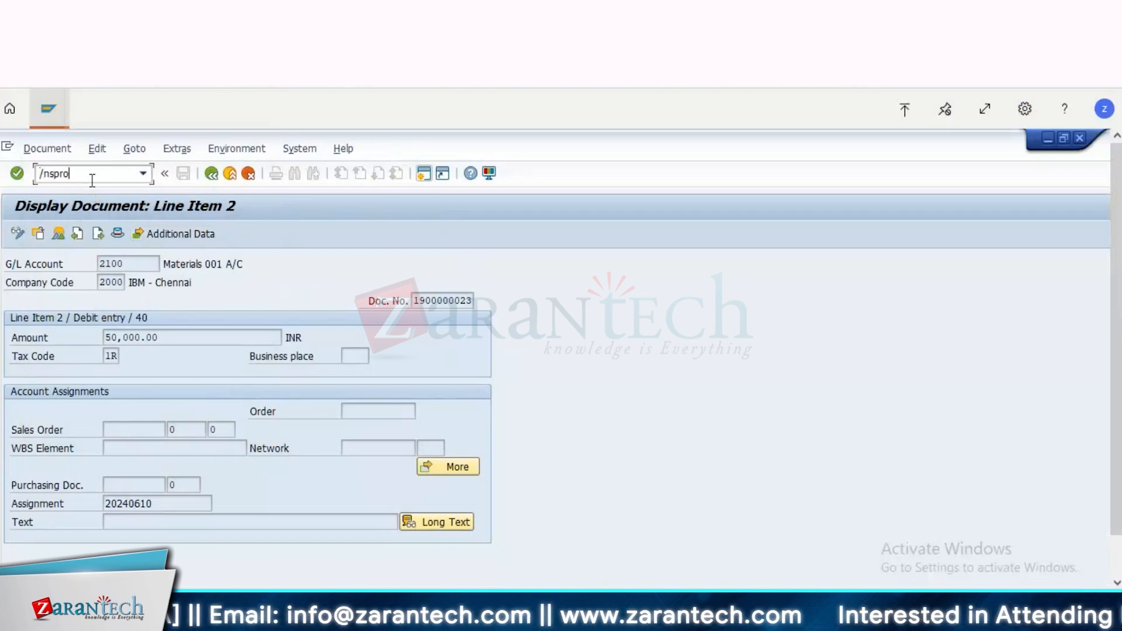
key(Return)
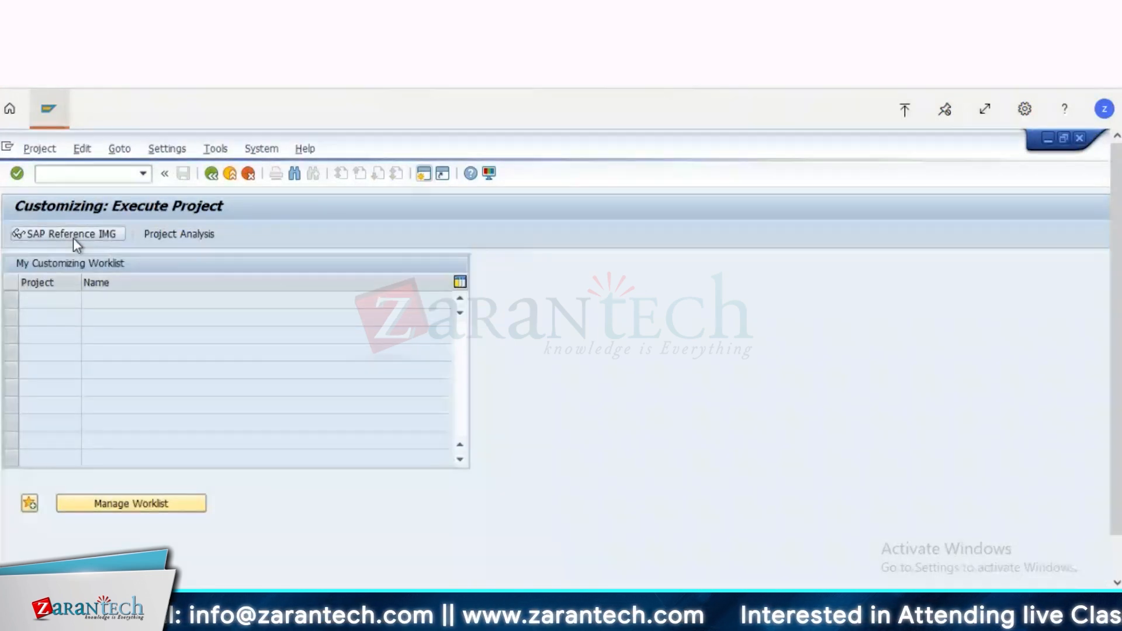
click(72, 237)
Step: Expand Financial Accounting and its Financial Accounting Global Settings node in the IMG structure
double_click(114, 415)
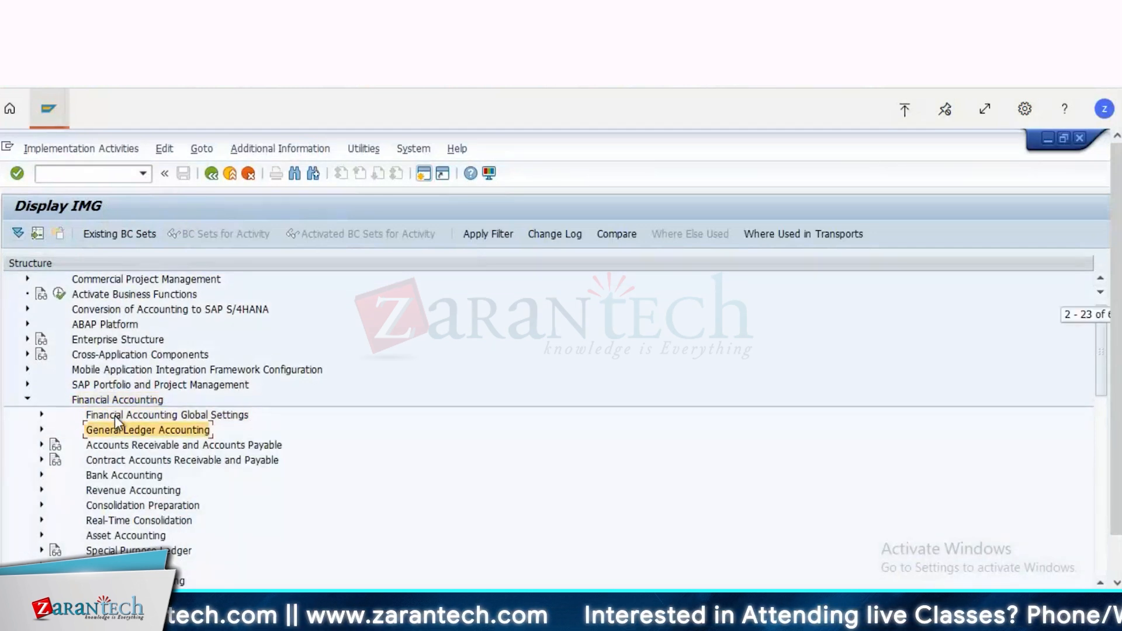
key(Down)
key(Down)
key(Up)
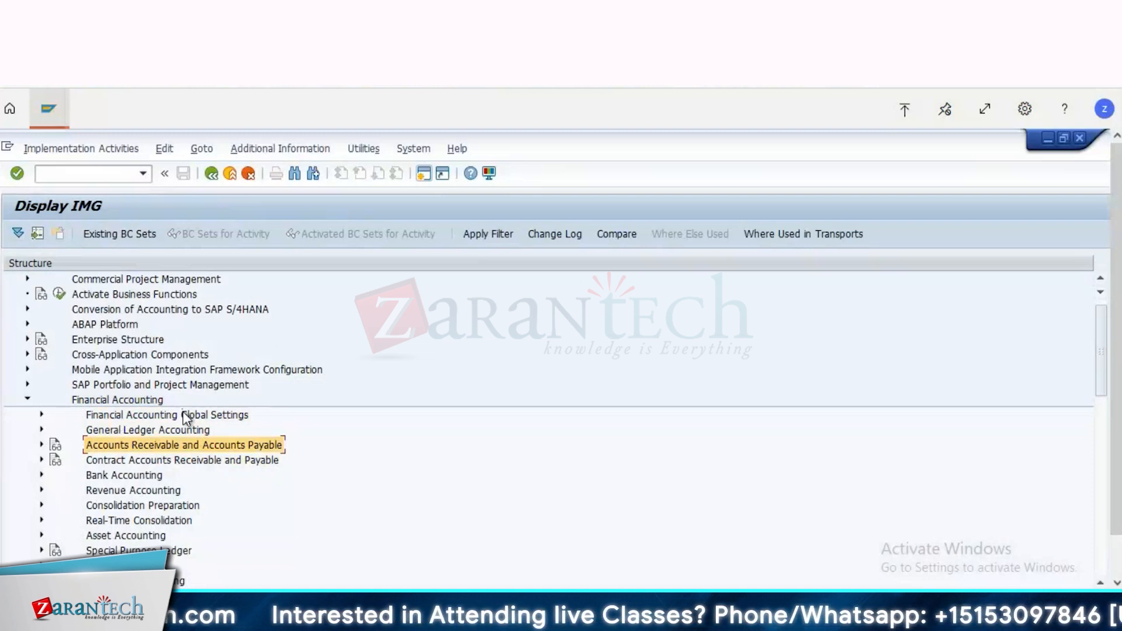
key(Up)
key(Up)
key(Up)
key(Up)
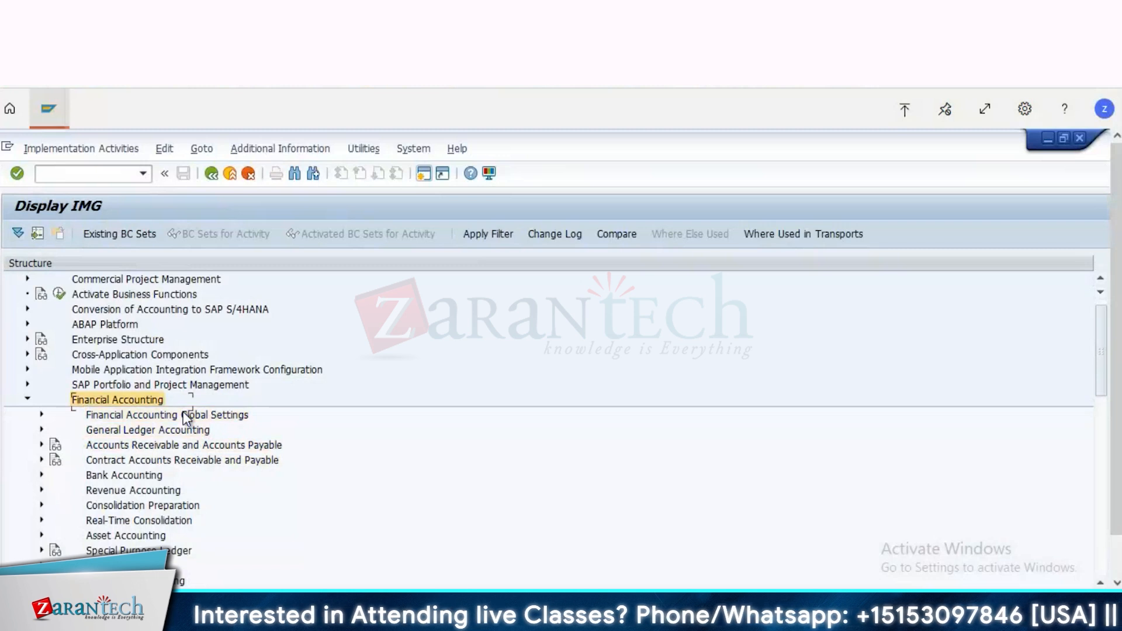
double_click(183, 413)
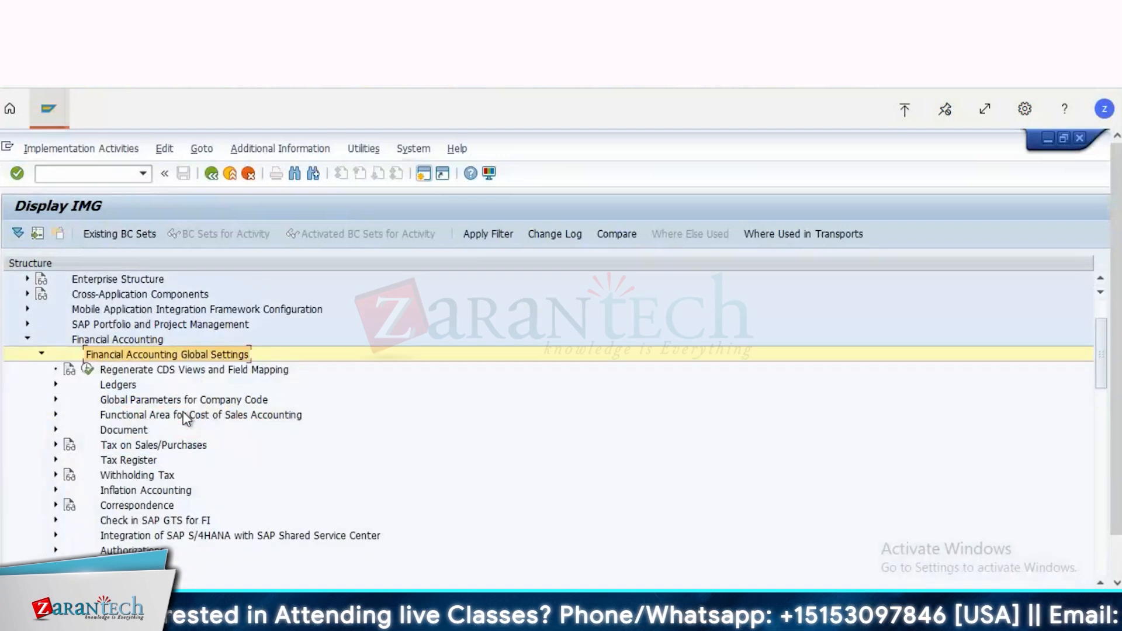
Step: Expand Tax on Sales/Purchases and its Posting node under Financial Accounting Global Settings
key(Down)
key(Down)
key(Down)
key(Down)
key(Down)
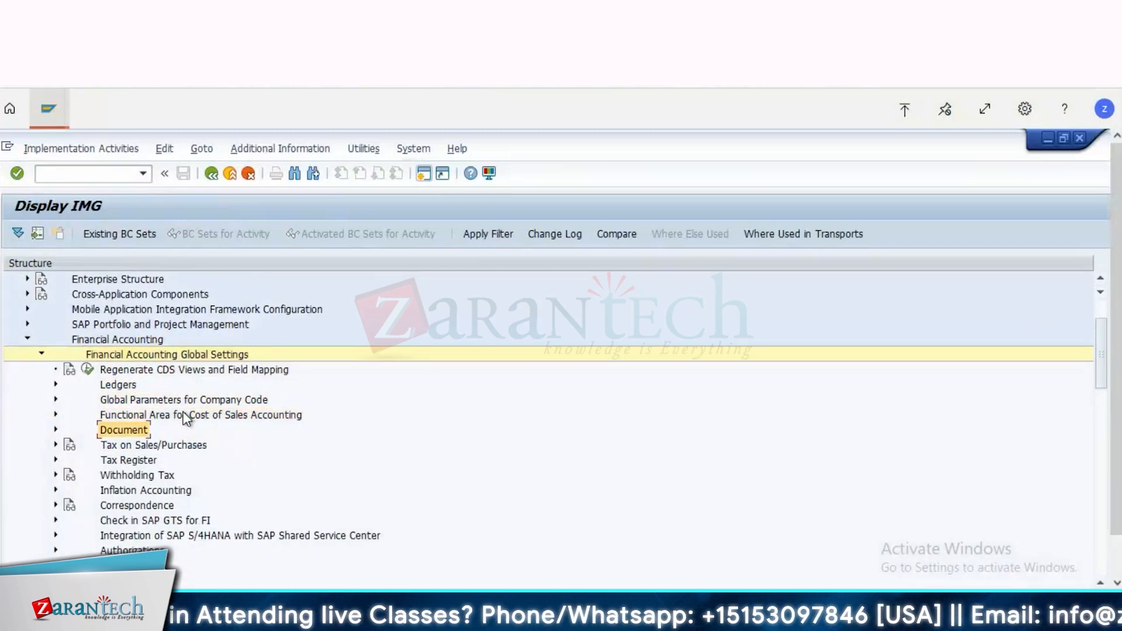
key(Down)
key(Right)
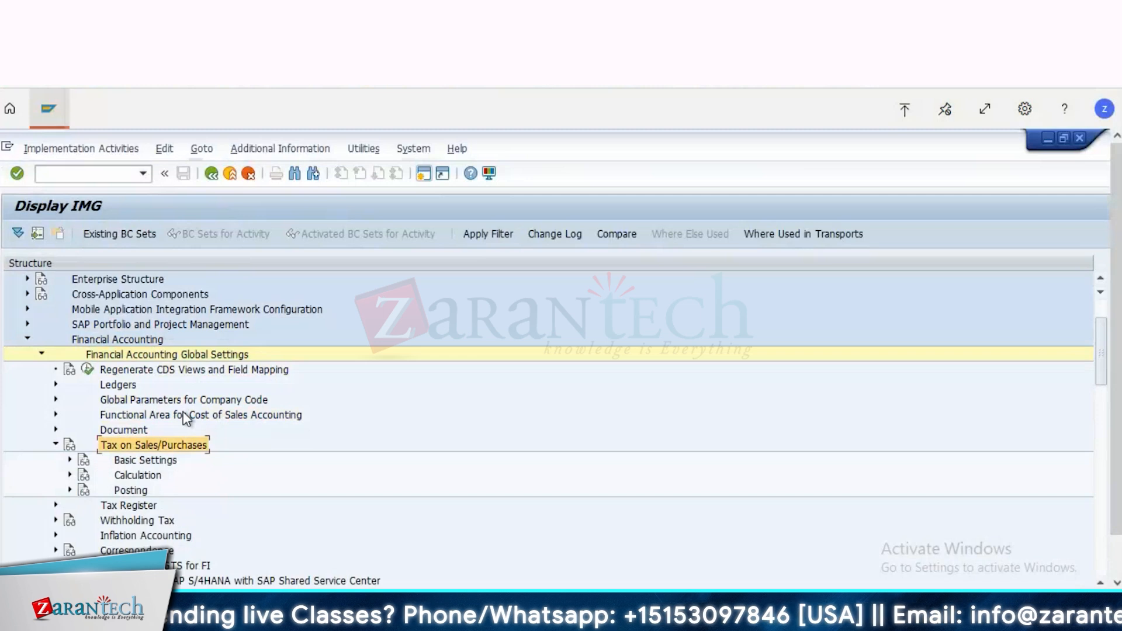
key(Down)
key(Down)
key(Down)
key(Right)
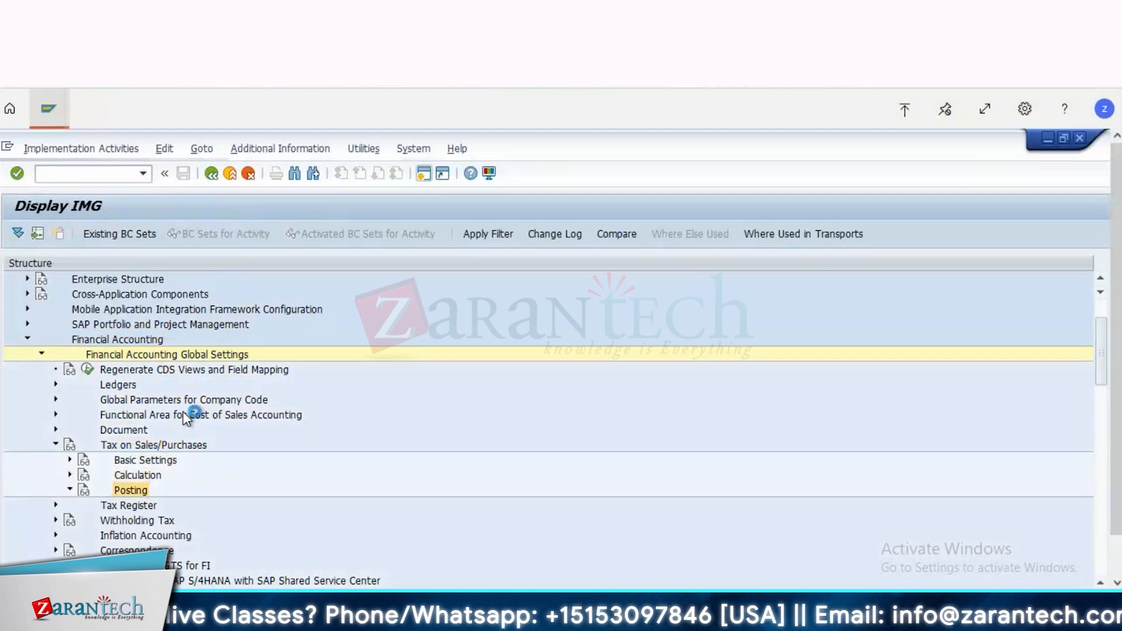
Step: Execute the Define Tax Accounts activity and agree to display the locked data
key(Down)
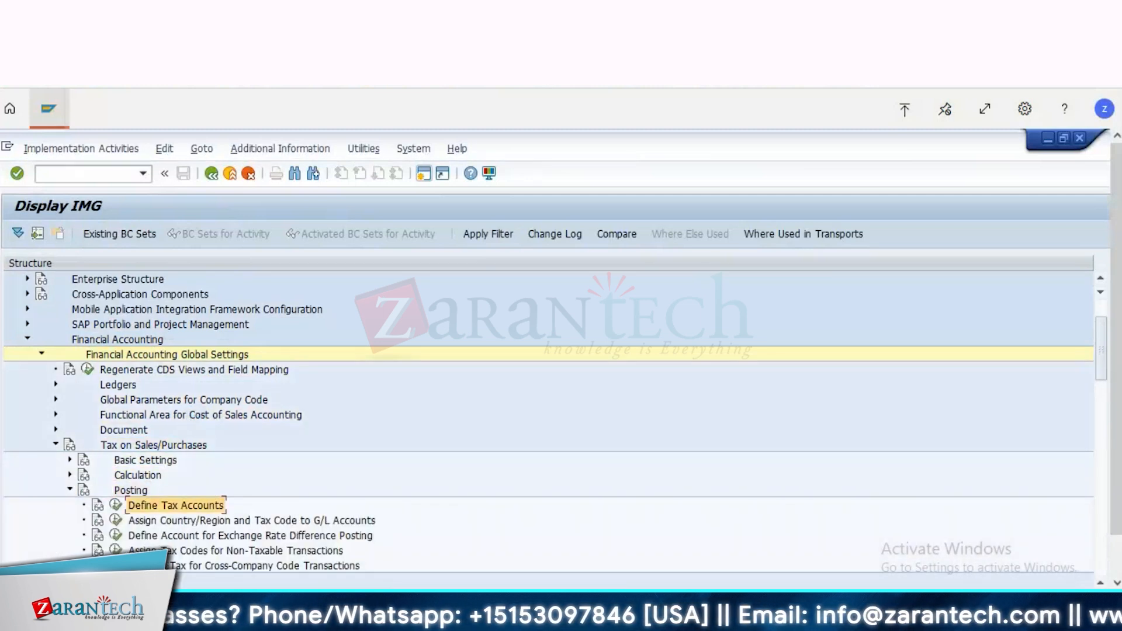
click(117, 507)
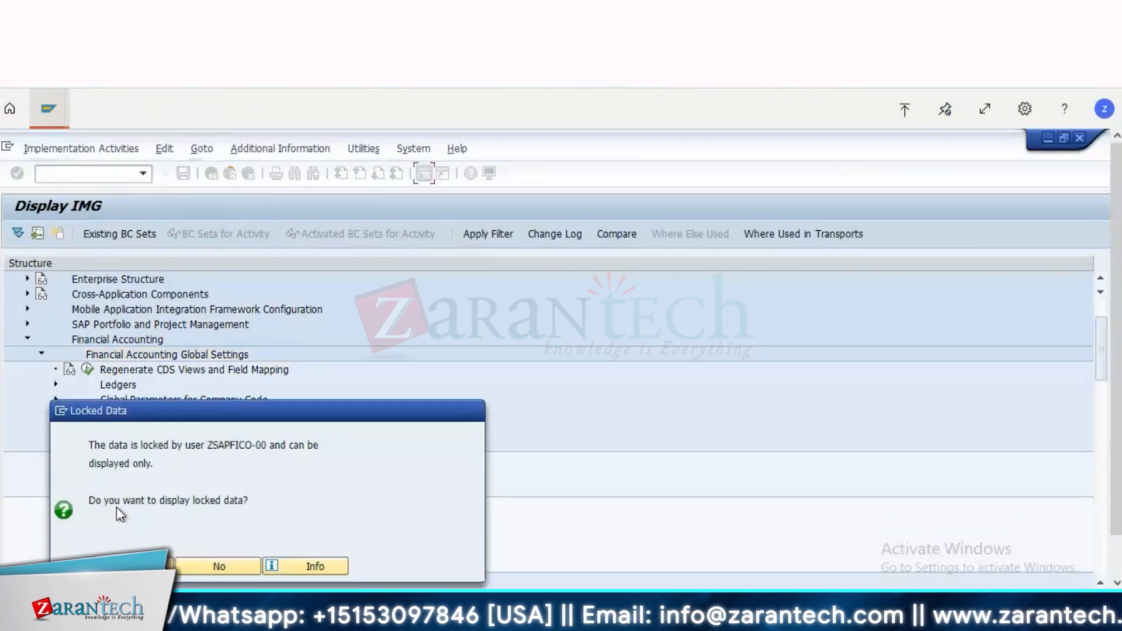
key(Return)
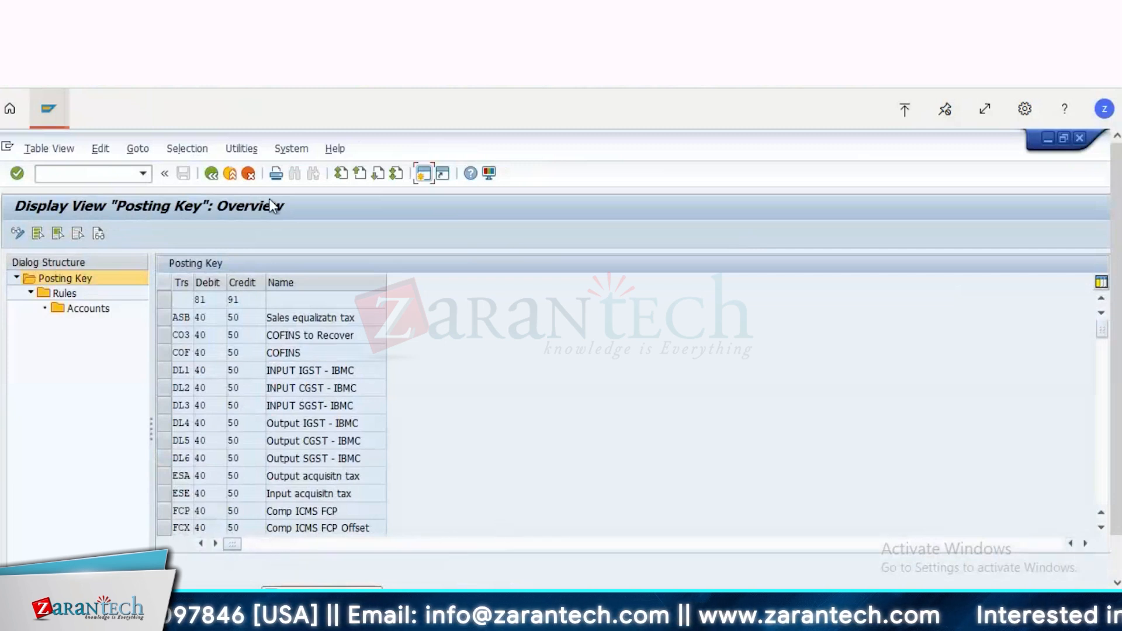
Step: Select only transaction key DL1 (INPUT IGST - IBMC) among the posting keys and open its rules
click(1100, 527)
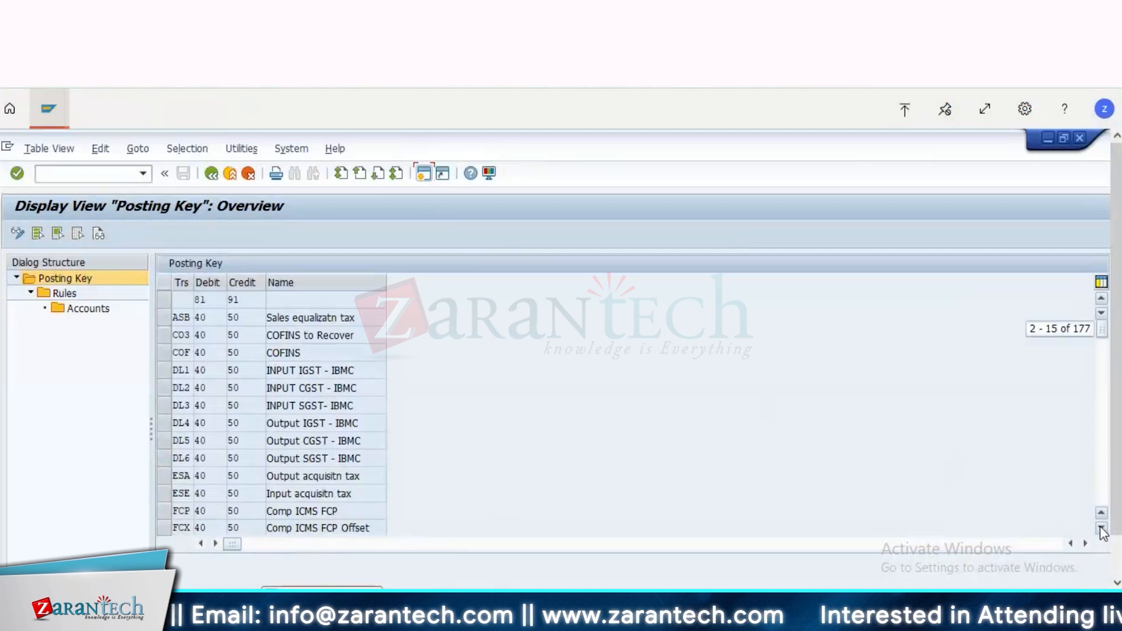
scroll(166, 369, down, 3)
click(167, 370)
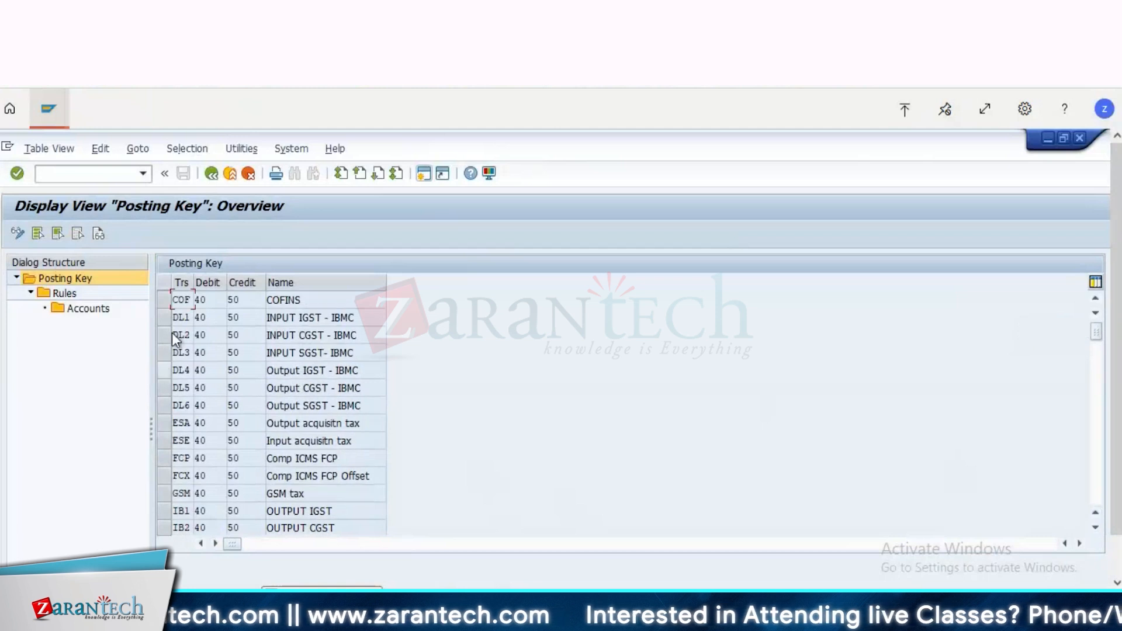
click(167, 333)
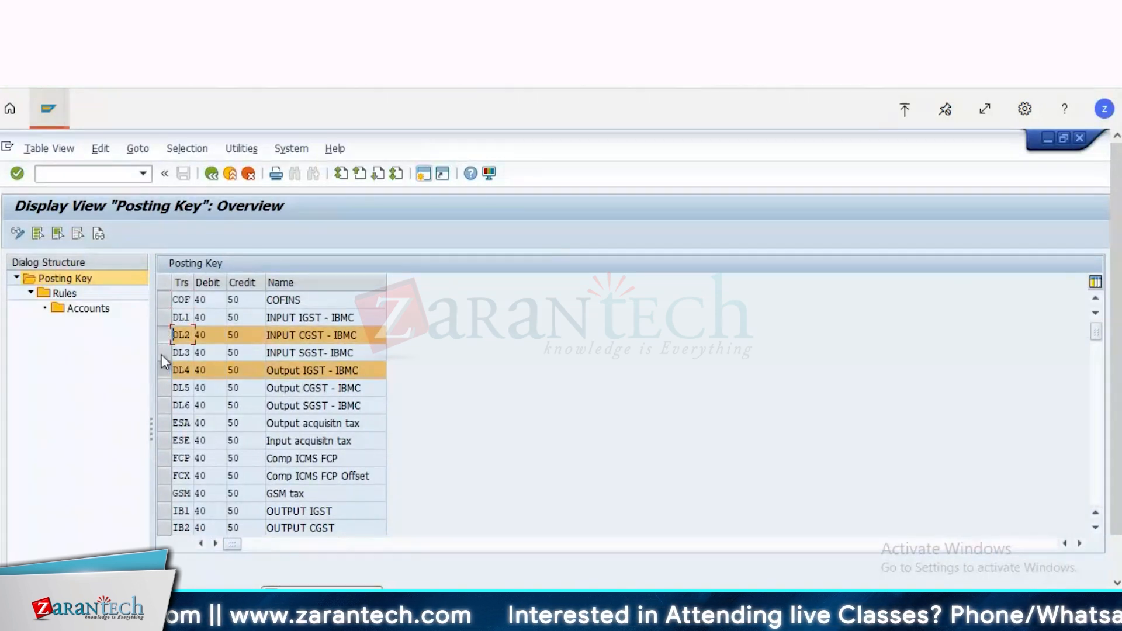
click(170, 373)
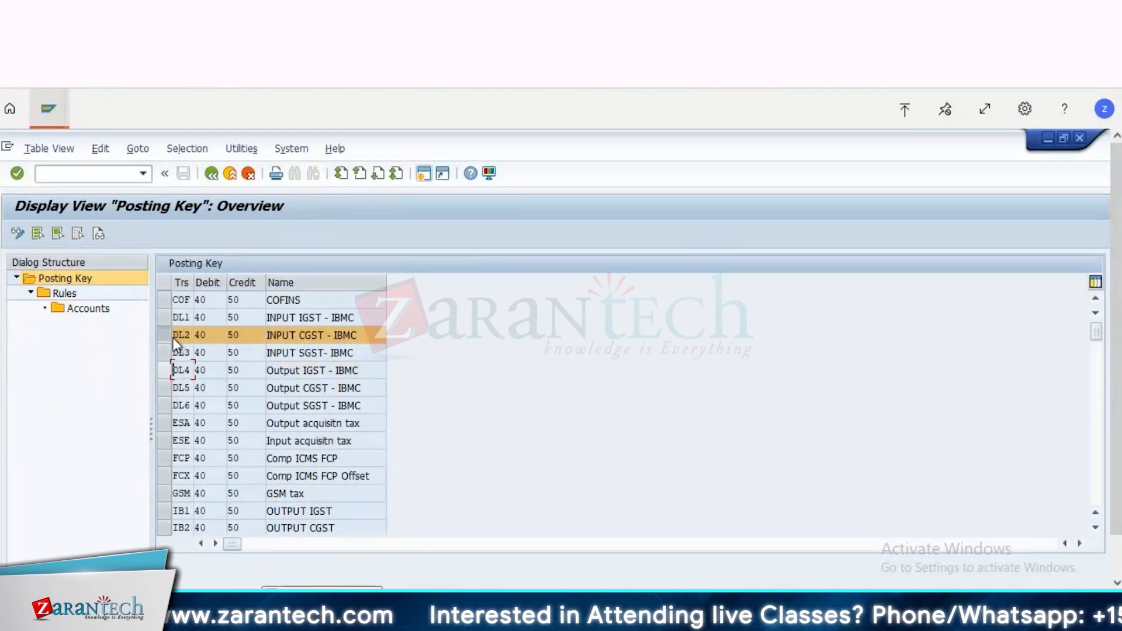
click(163, 319)
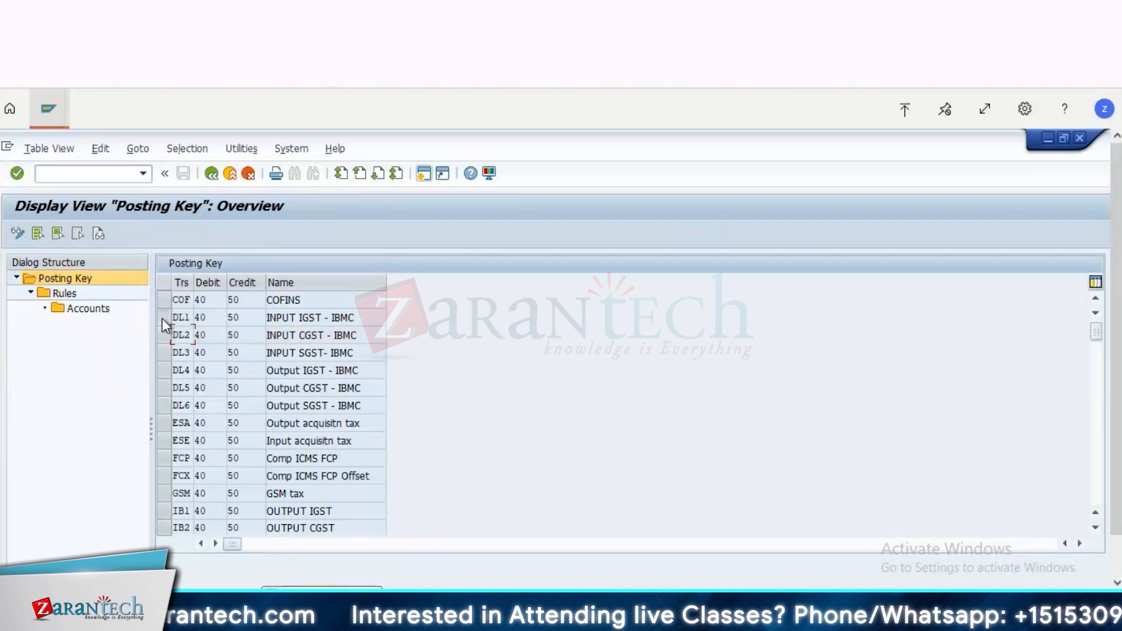
click(163, 318)
double_click(68, 295)
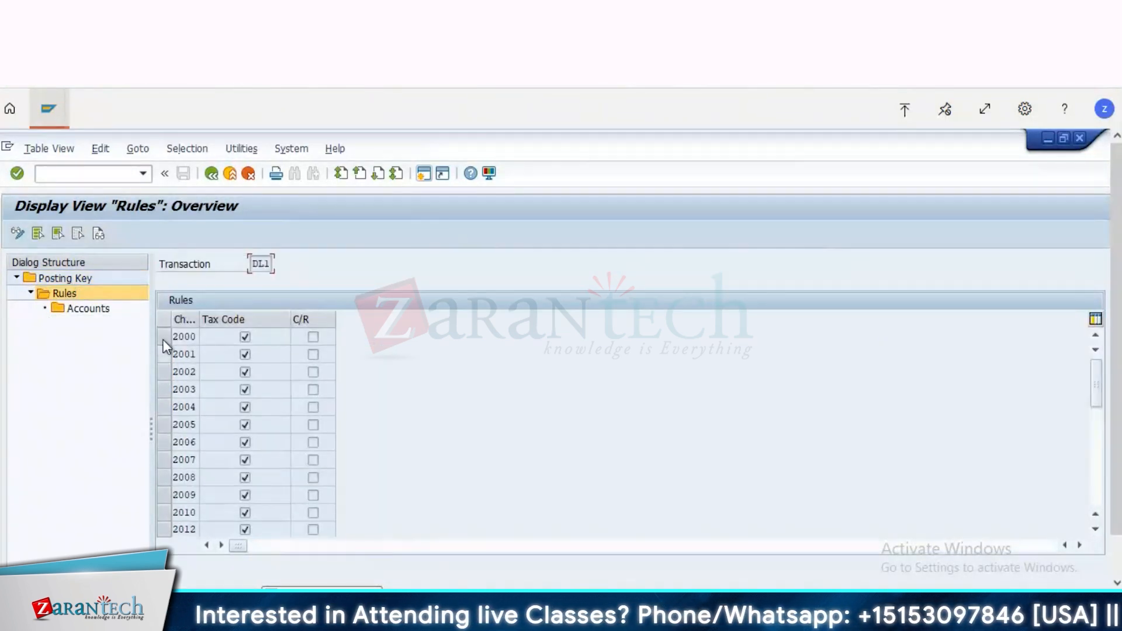
Step: Open the accounts of chart of accounts 2000 for process DL1 and check the G/L account for tax code 1R
click(164, 338)
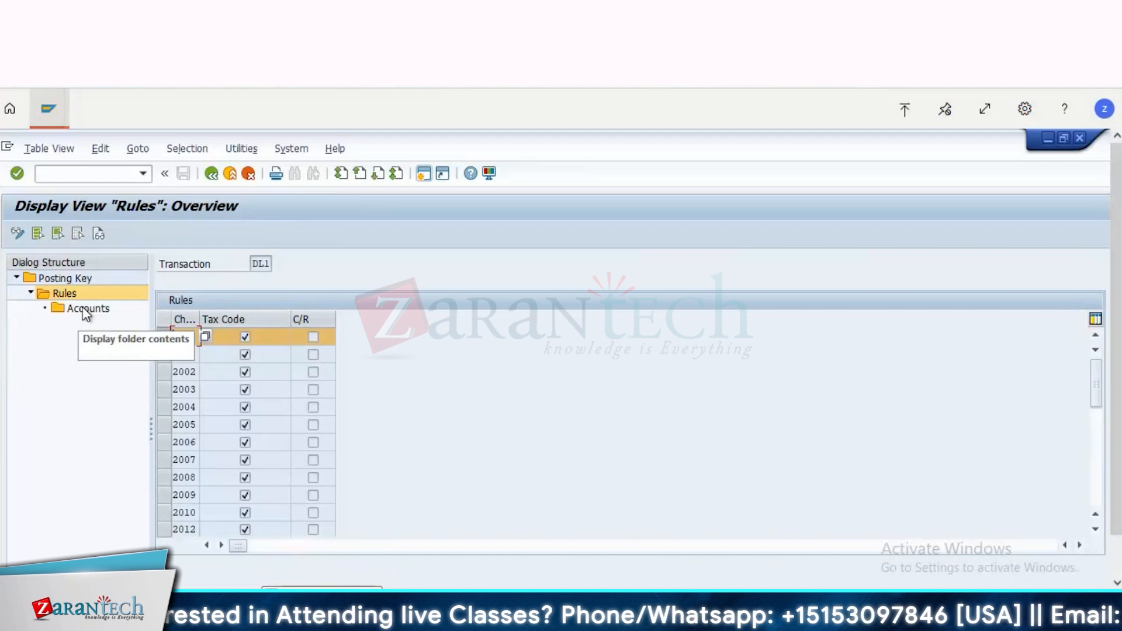
double_click(86, 309)
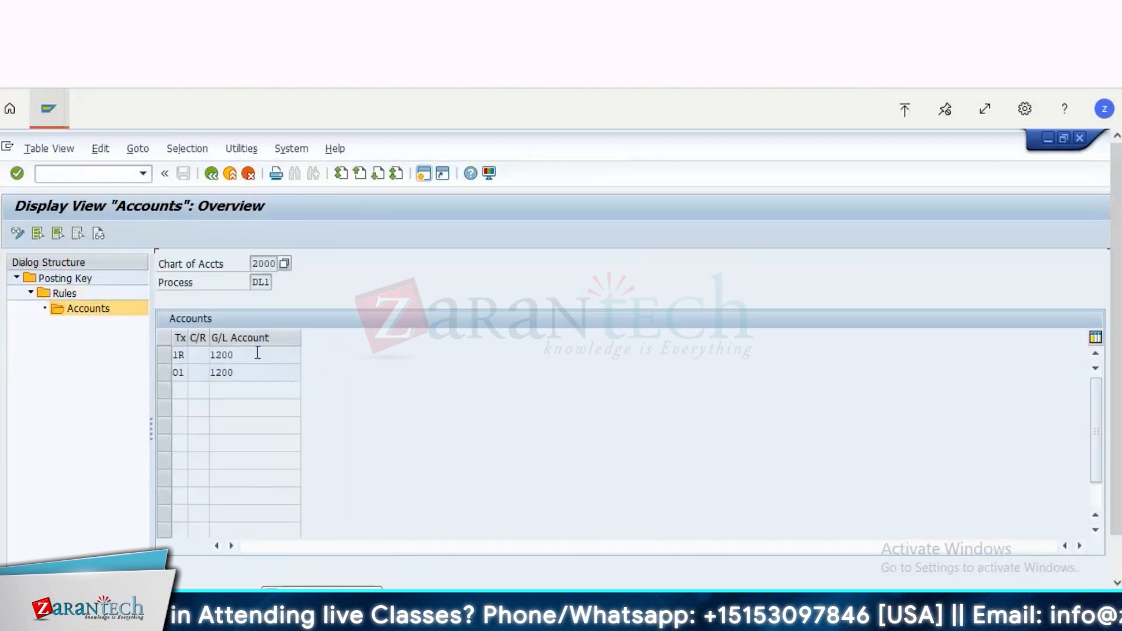
drag(257, 353, 139, 371)
click(138, 374)
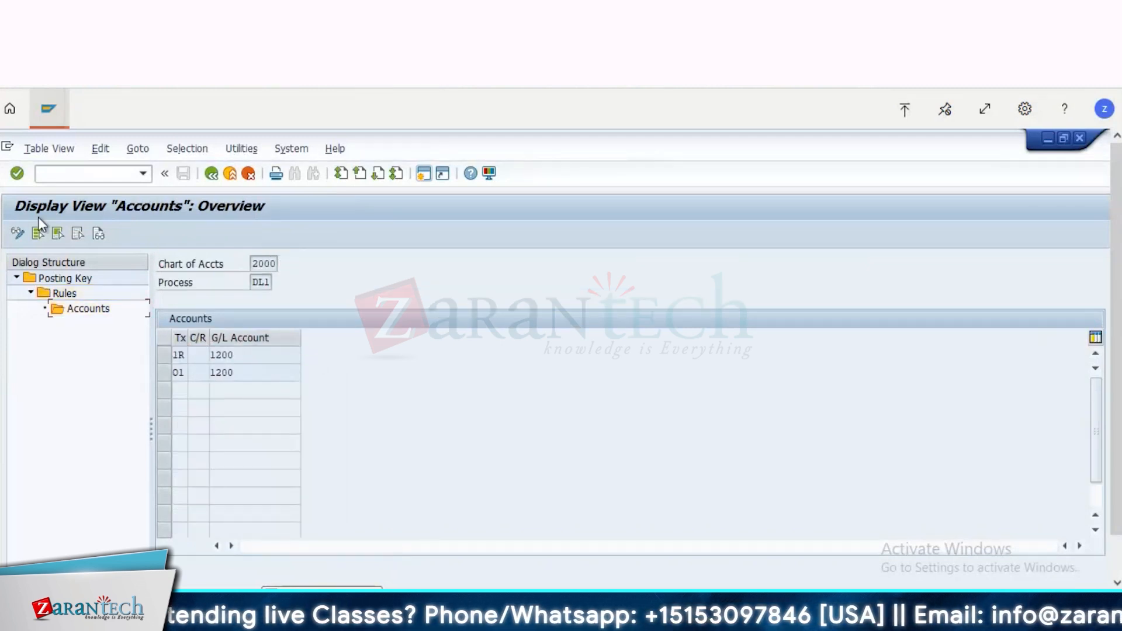
Step: Switch to the posted invoice's data entry view and check the Input IGST and RCM Payables account lines
click(48, 112)
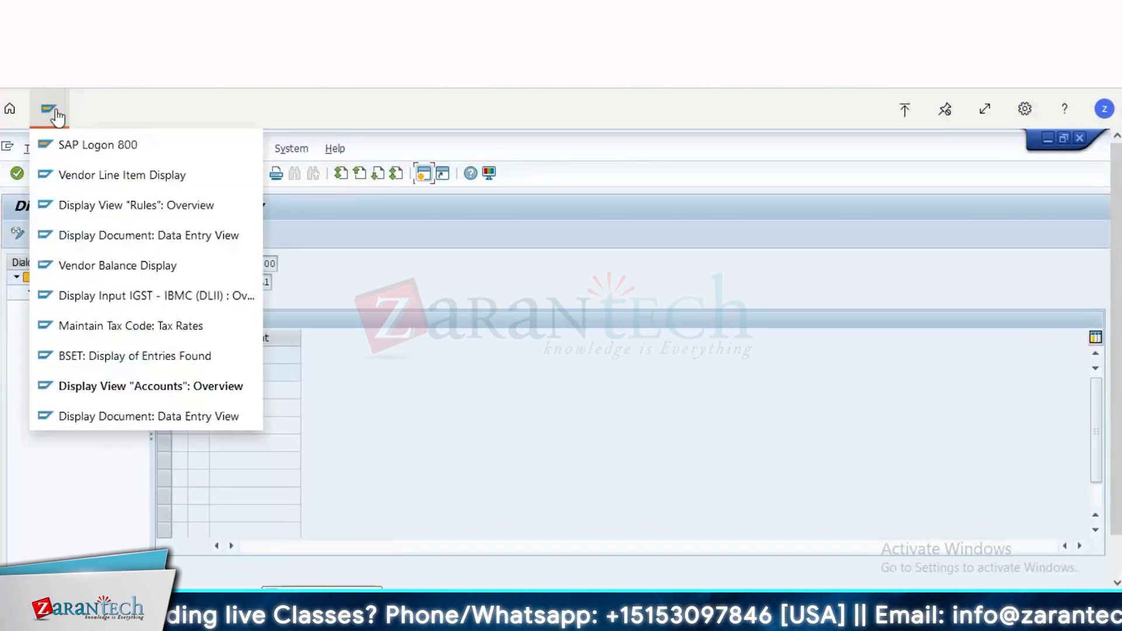
click(136, 418)
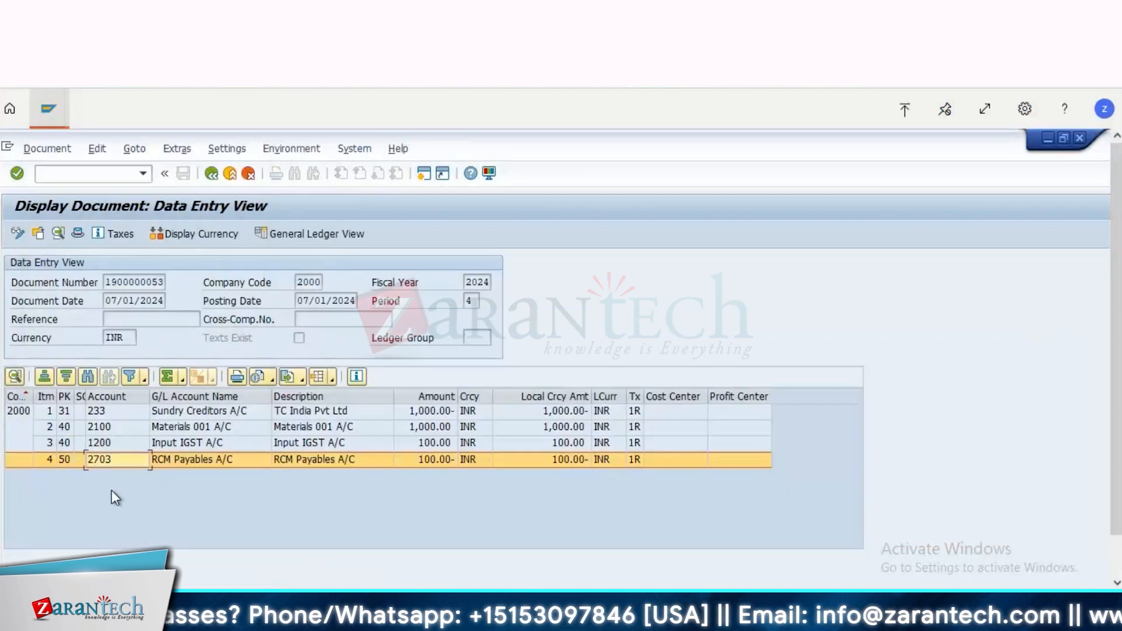
click(110, 442)
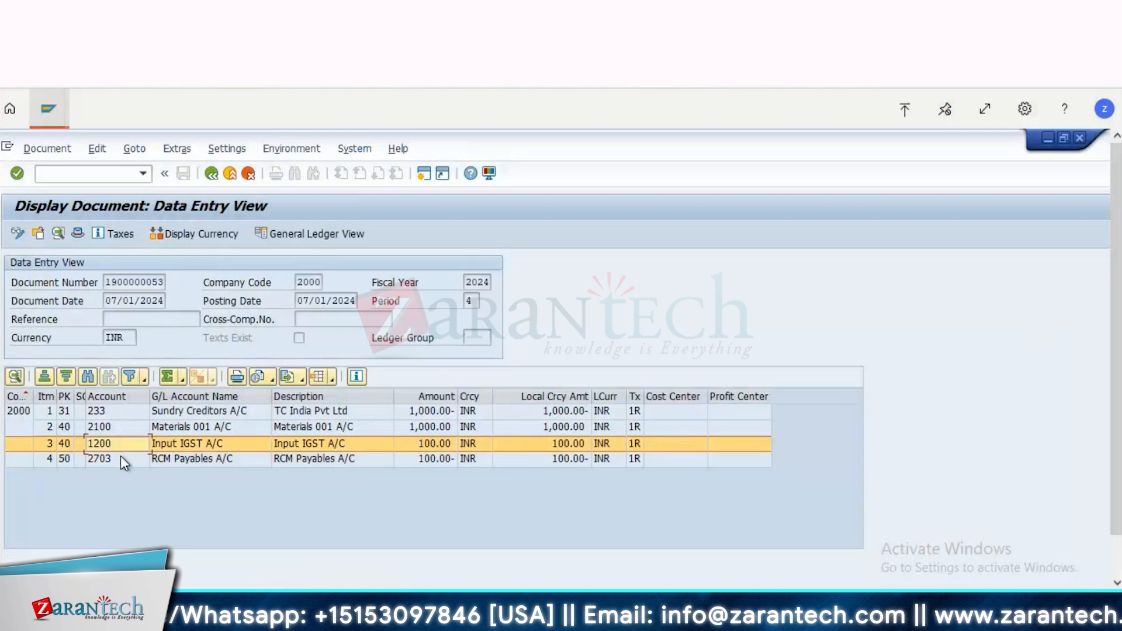
click(120, 457)
Step: Switch to the Maintain Tax Code: Tax Rates session and check the account key of Output IGST- IBMC
click(48, 109)
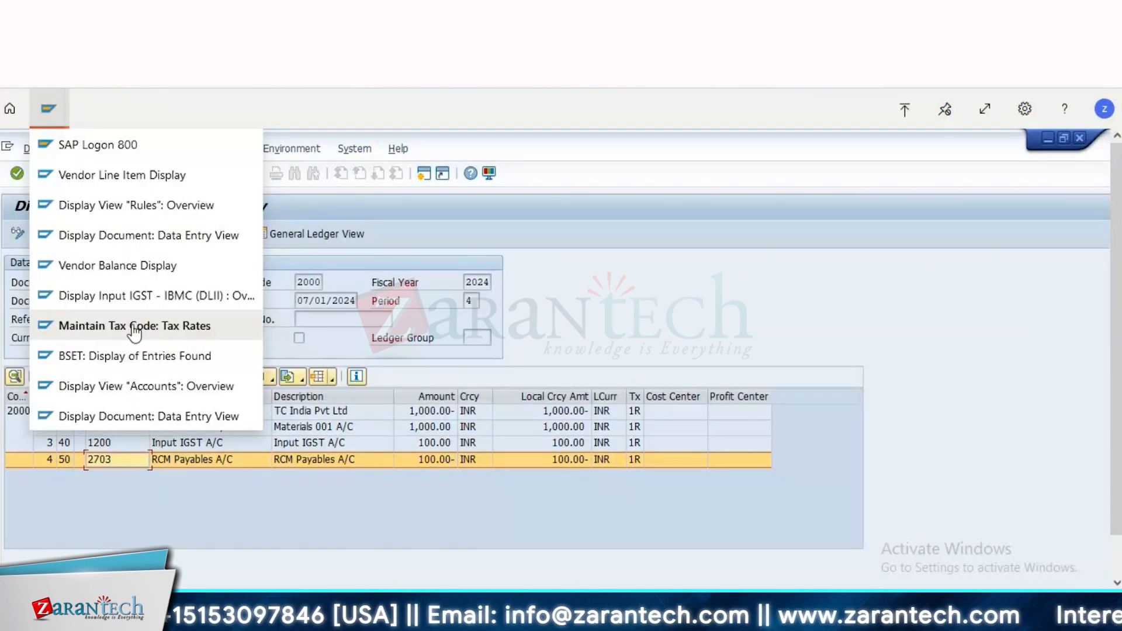
click(195, 523)
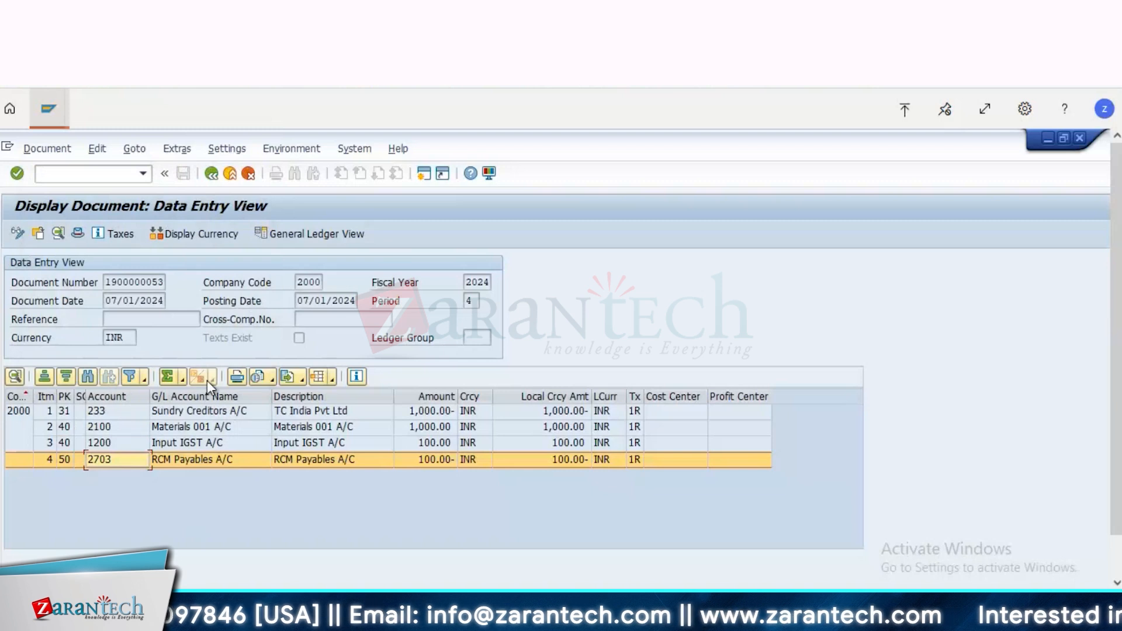
click(66, 112)
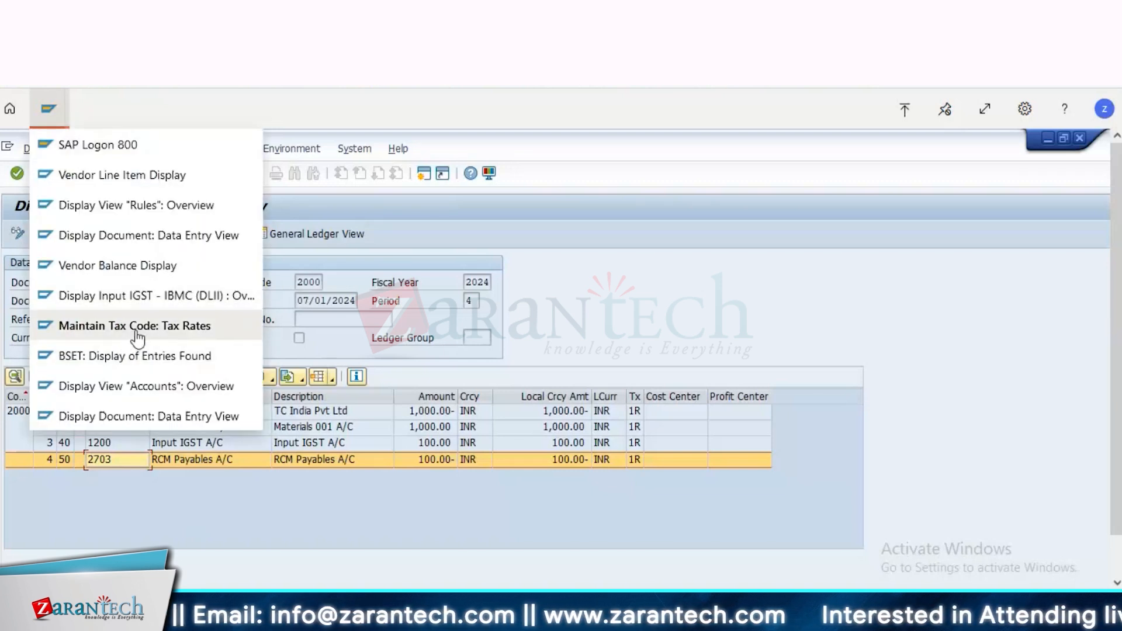
click(137, 333)
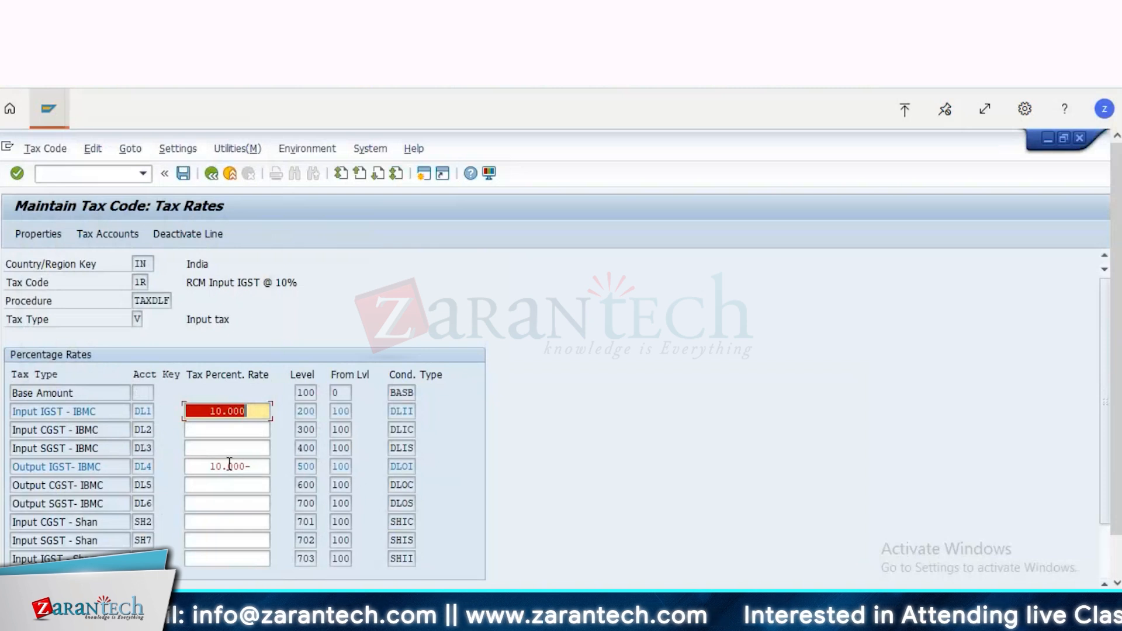
double_click(142, 466)
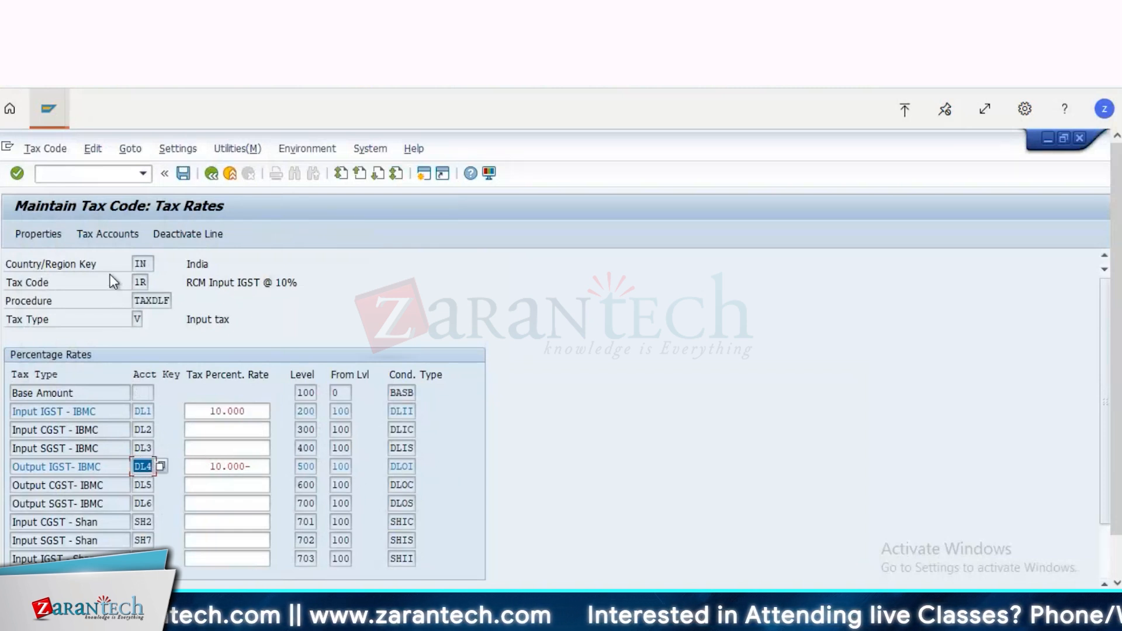
Step: Check the G/L account of process DL4 in tax code 1R's tax accounts, and return to the Accounts overview session
click(96, 233)
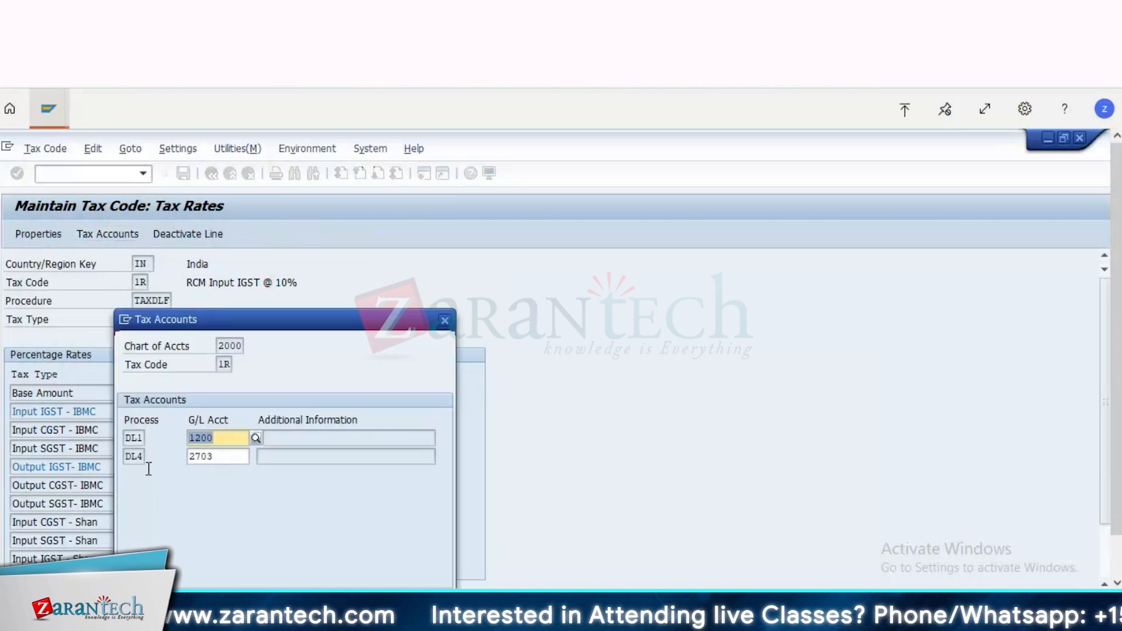
key(Tab)
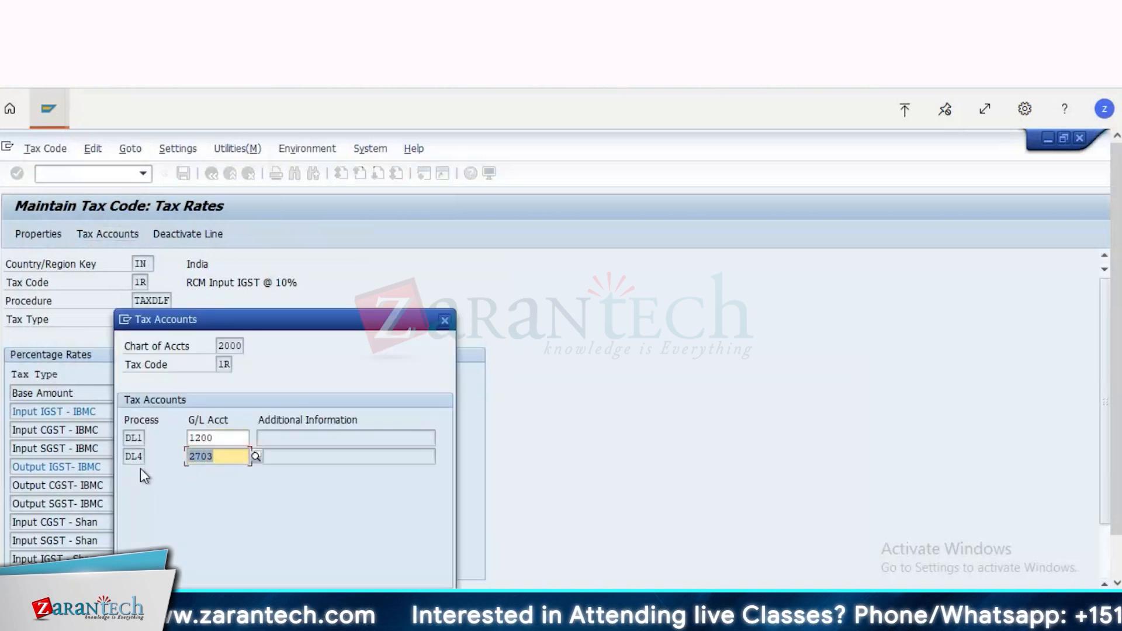
click(445, 321)
click(51, 112)
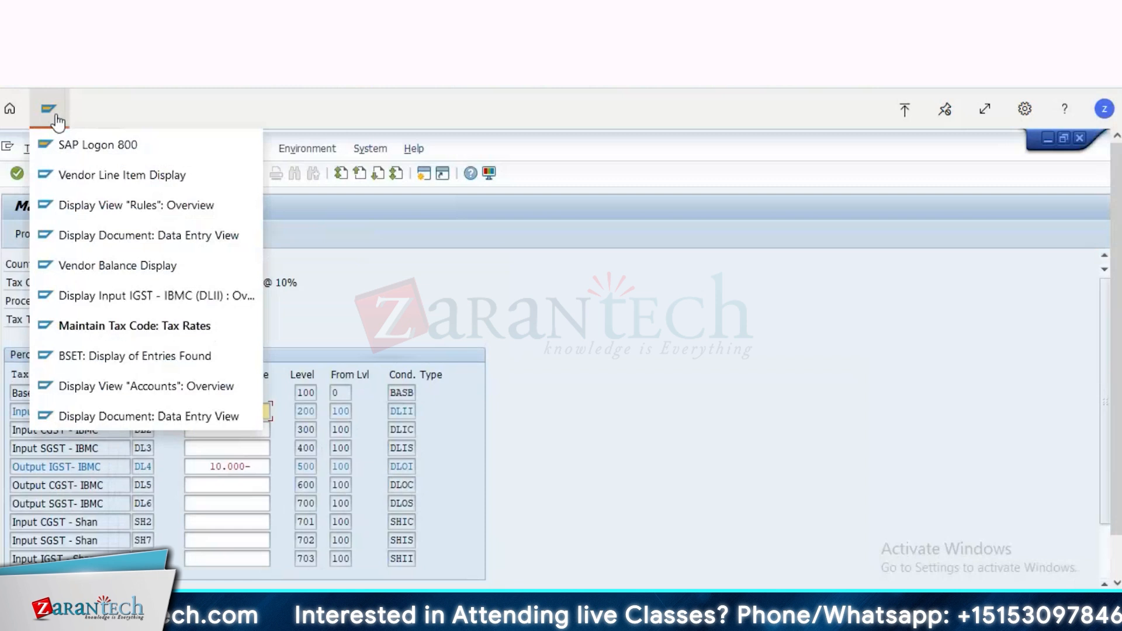
click(116, 390)
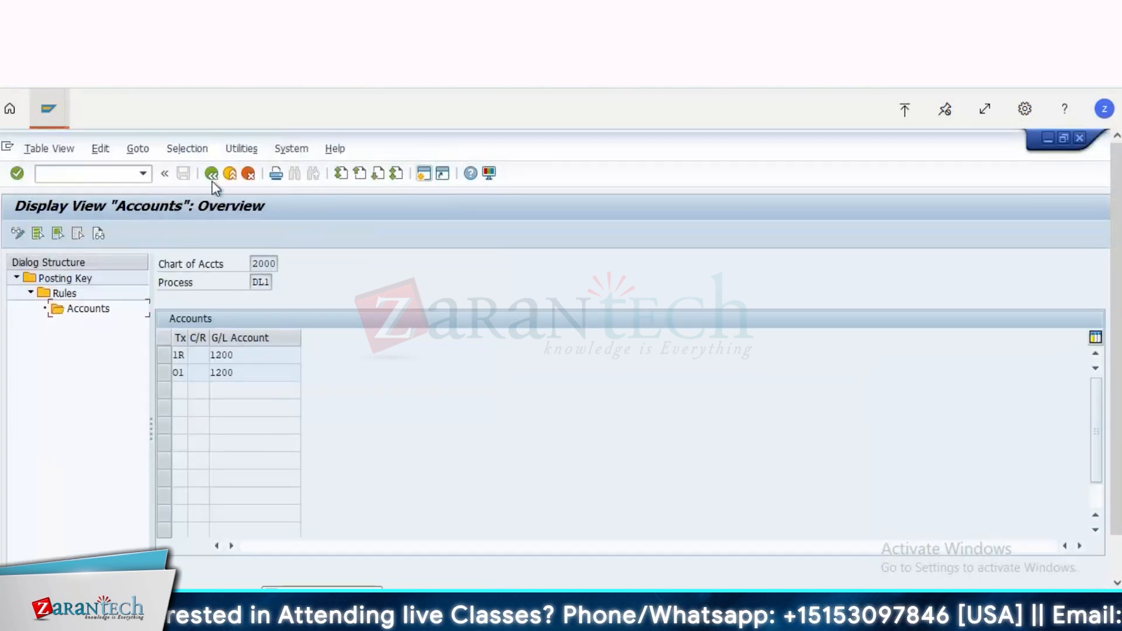
Step: Open the accounts of chart of accounts 2000 for process DL4 and check the G/L account for tax code 1R
click(212, 173)
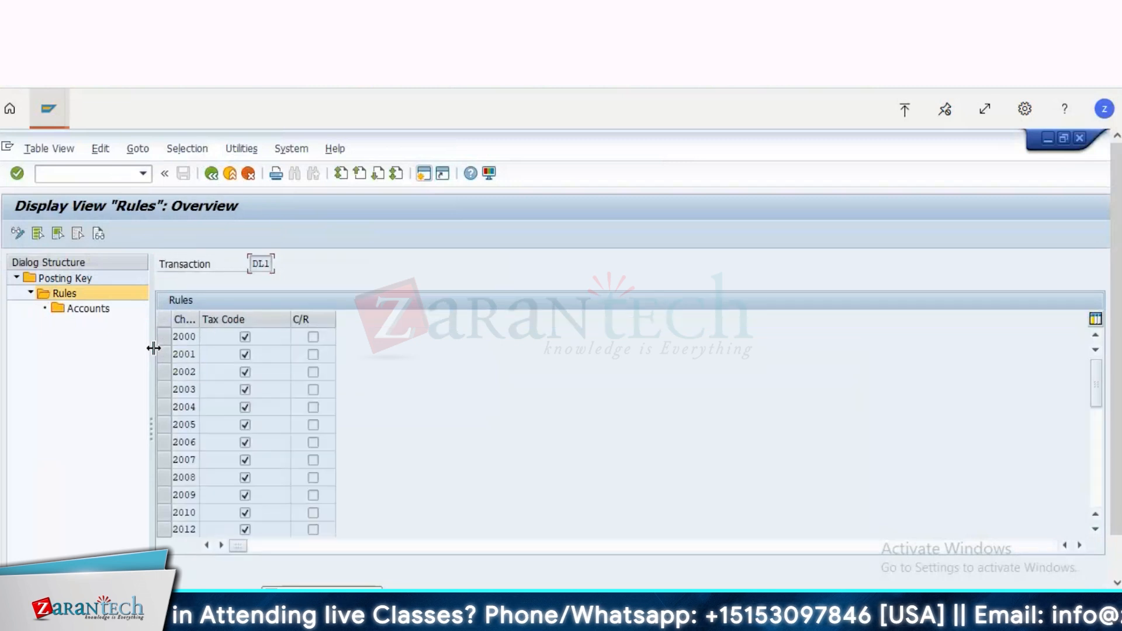
click(212, 173)
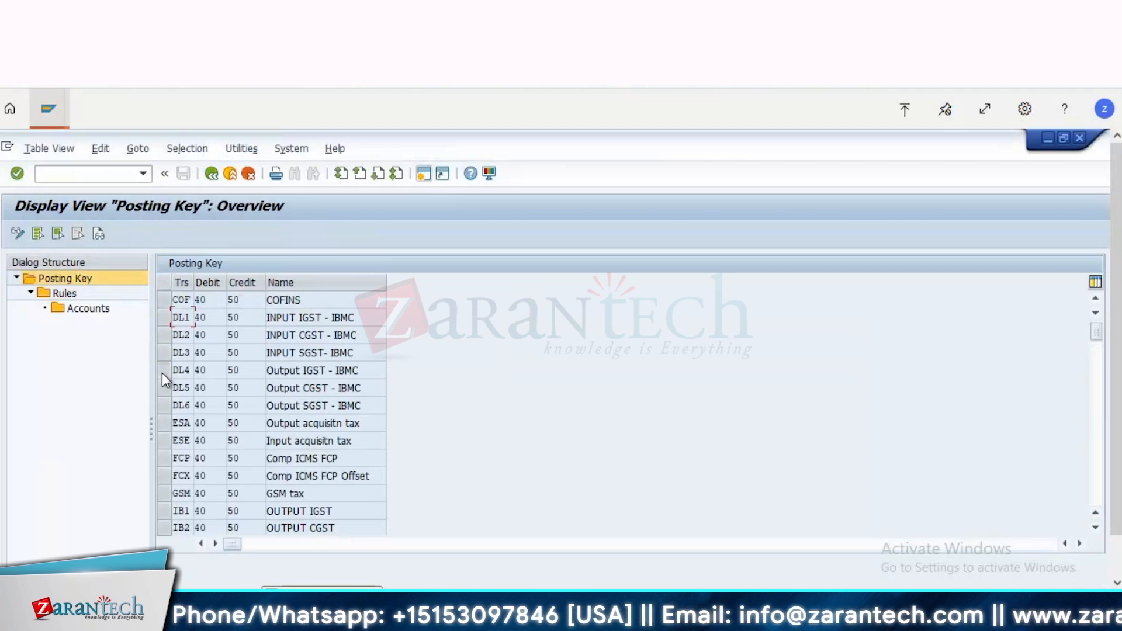
click(195, 373)
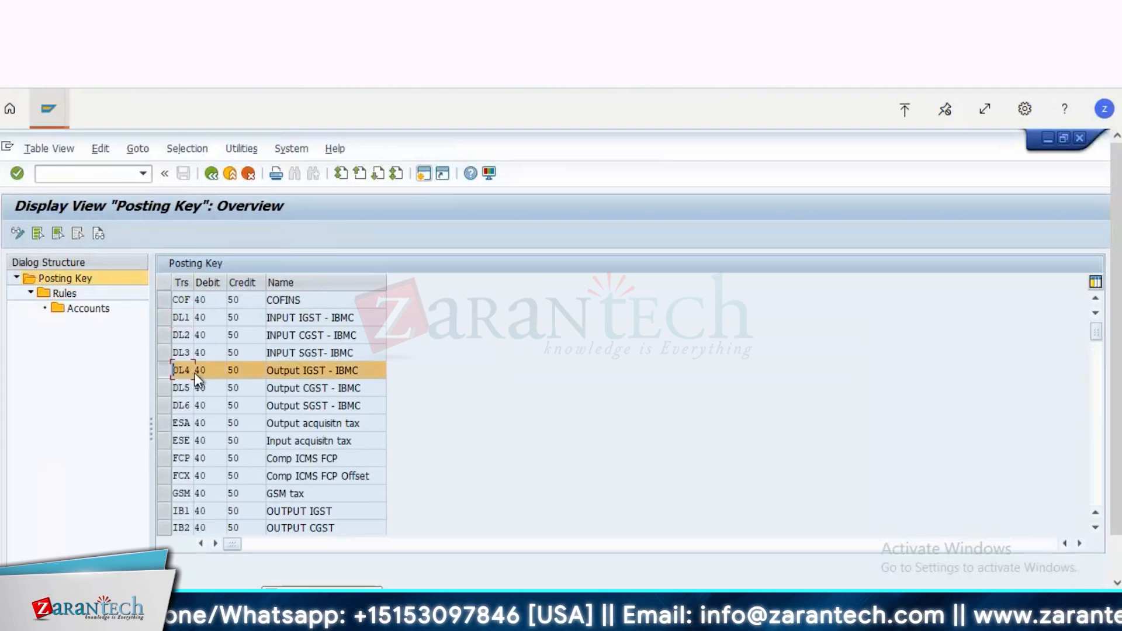
double_click(71, 296)
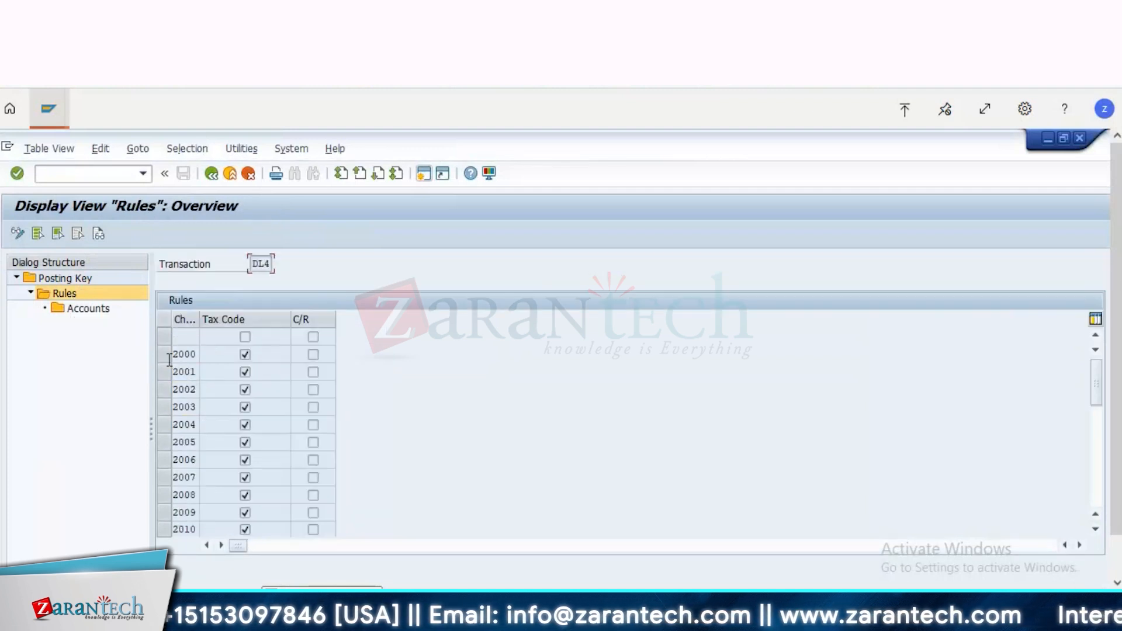
click(162, 354)
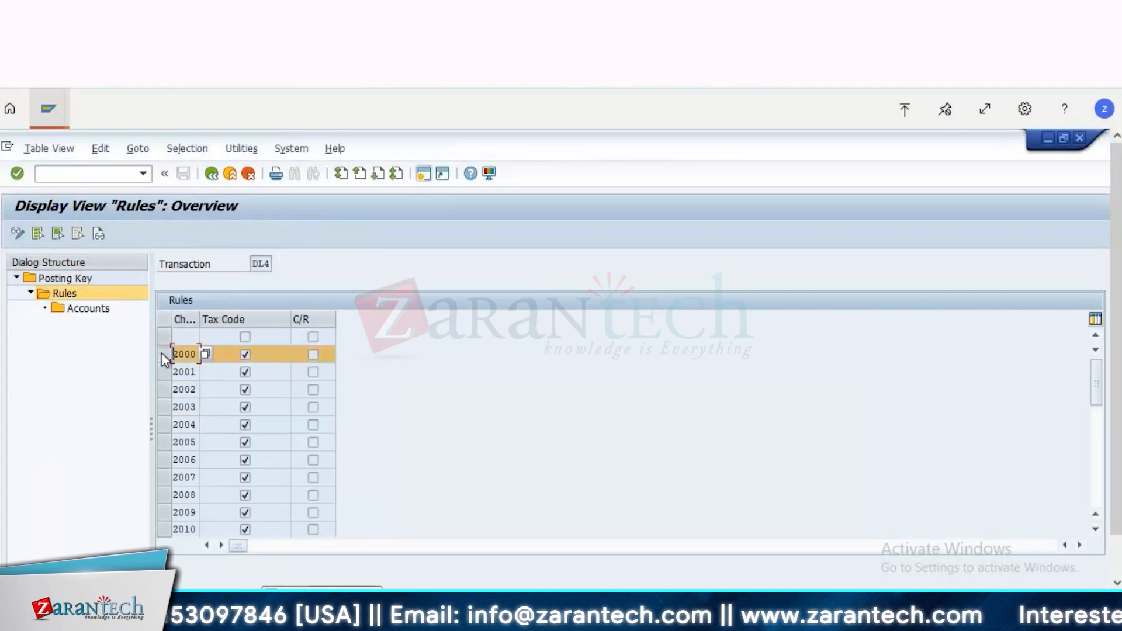
double_click(86, 306)
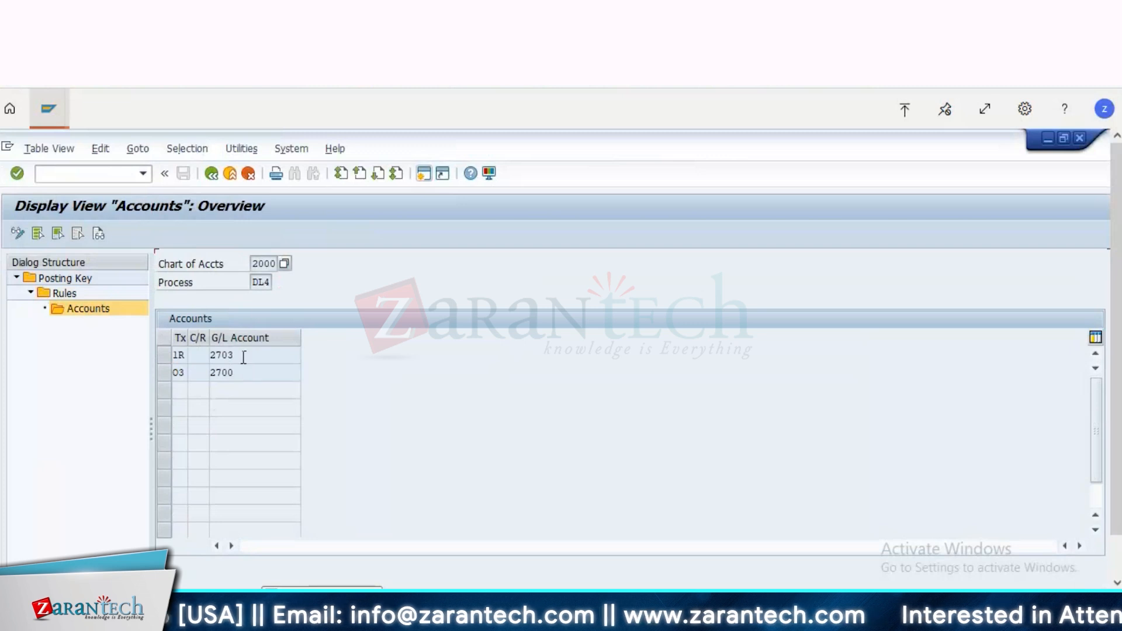
click(243, 357)
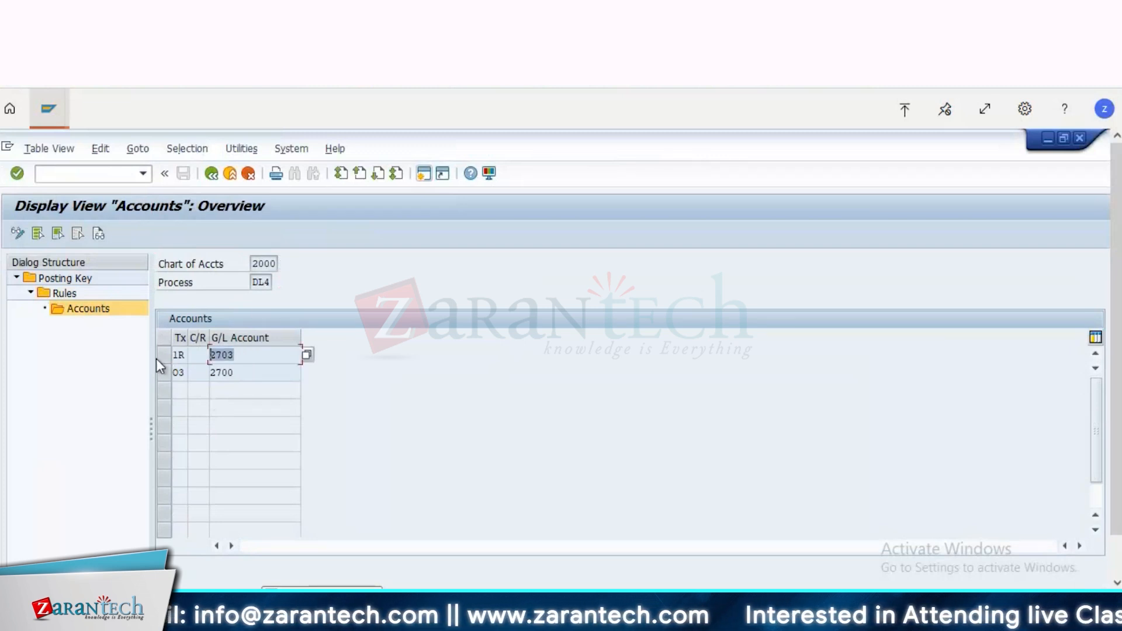
Step: Return from the tax accounts to the IMG structure, collapse Posting and expand Basic Settings under Tax on Sales/Purchases
click(210, 174)
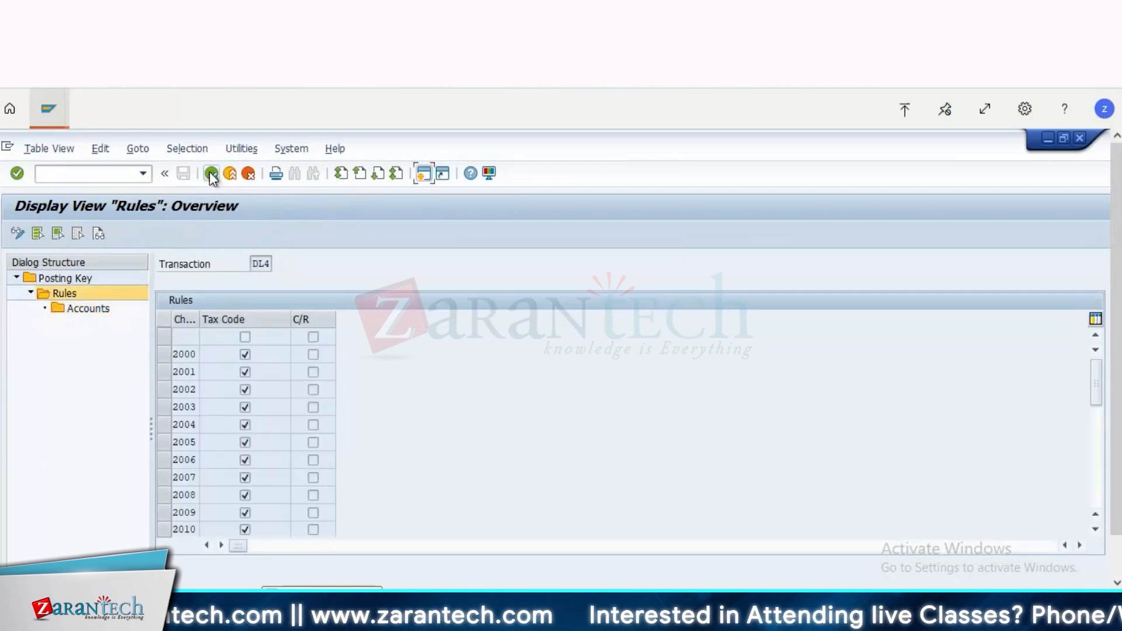
click(210, 174)
click(210, 175)
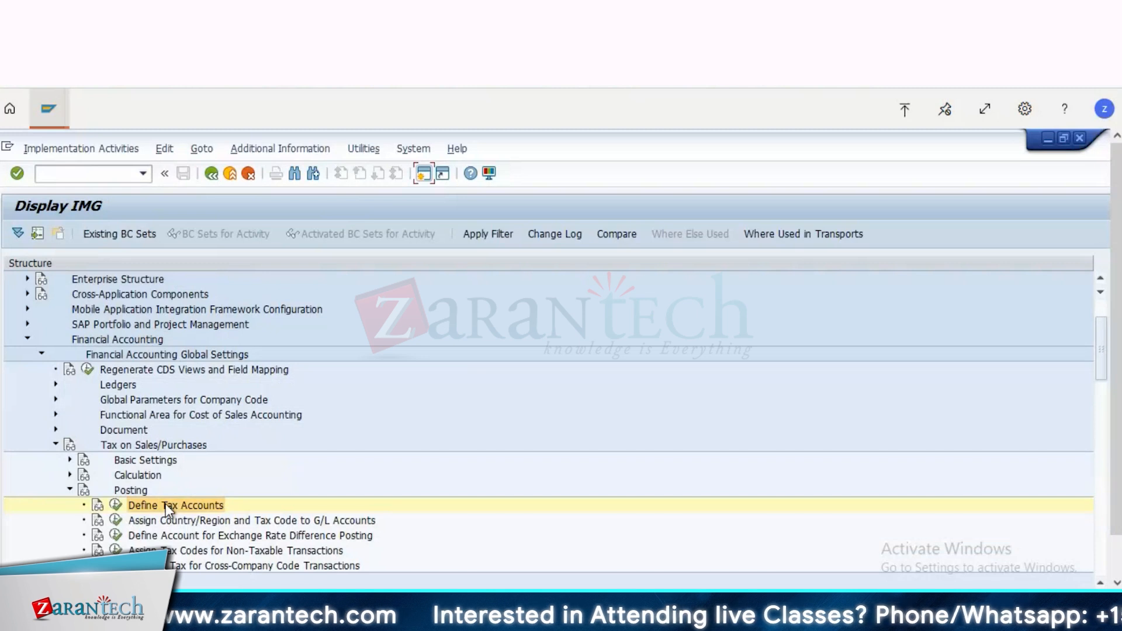
click(70, 491)
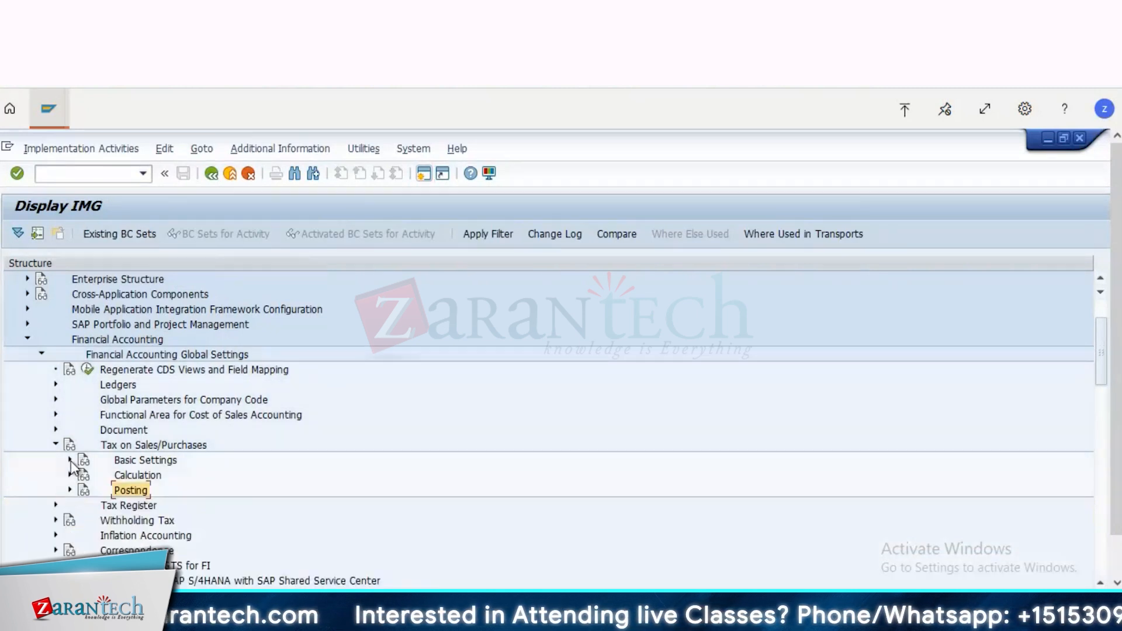
click(70, 460)
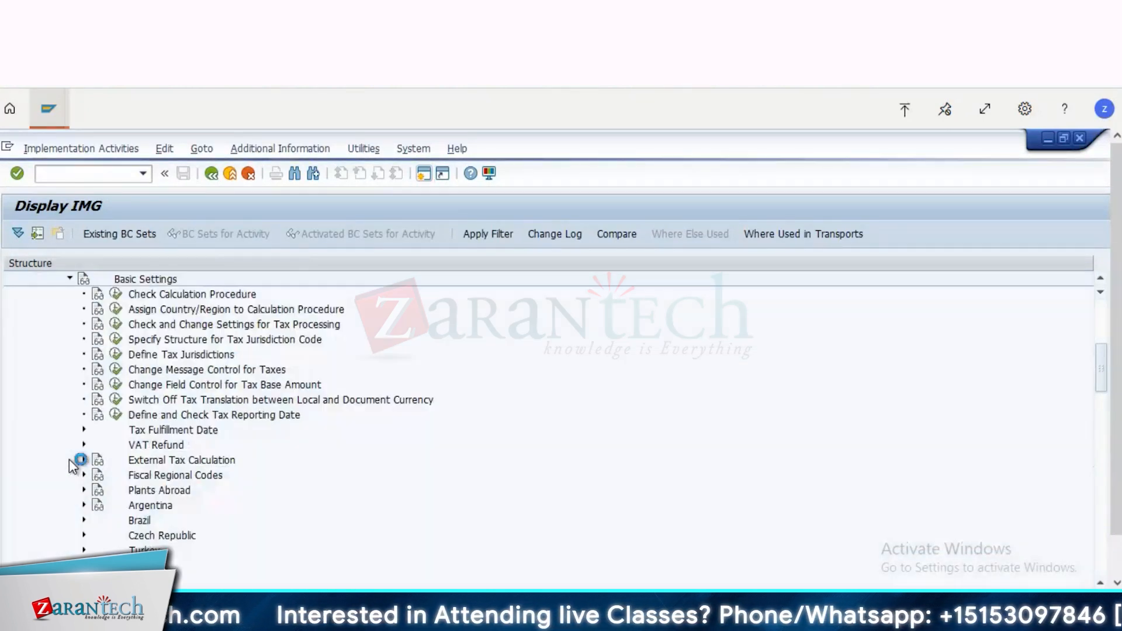
click(69, 278)
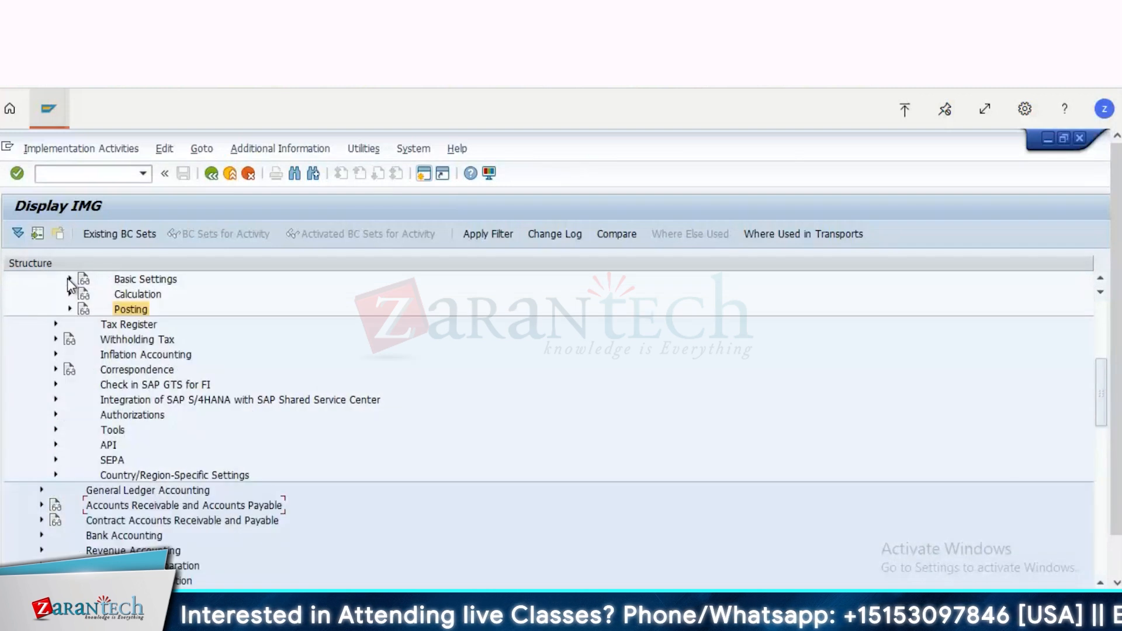
click(129, 281)
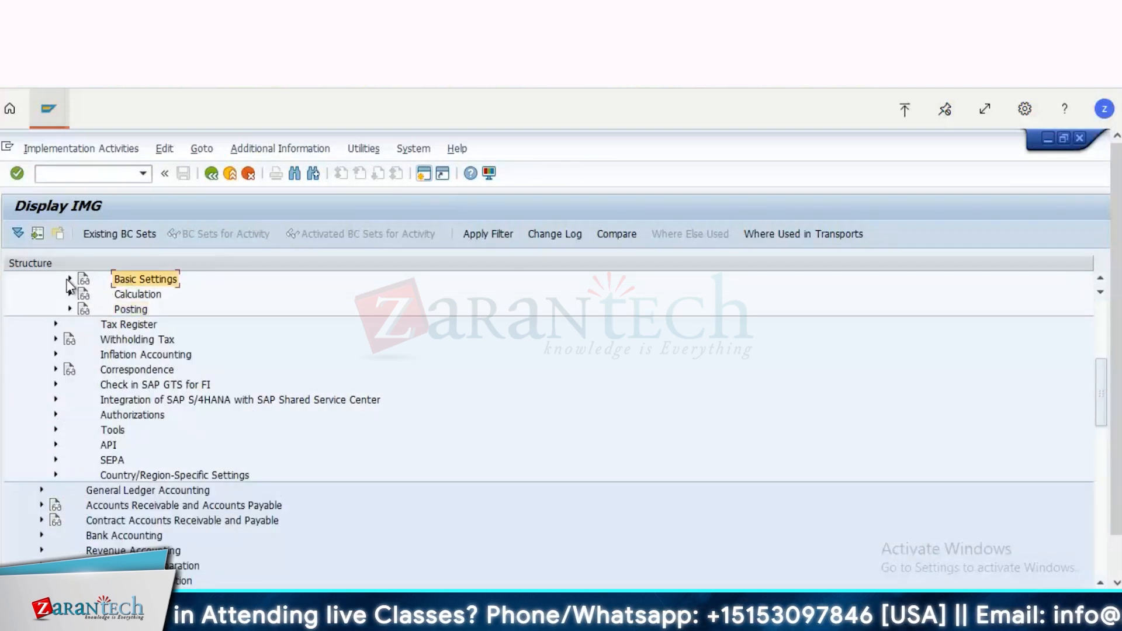
click(69, 280)
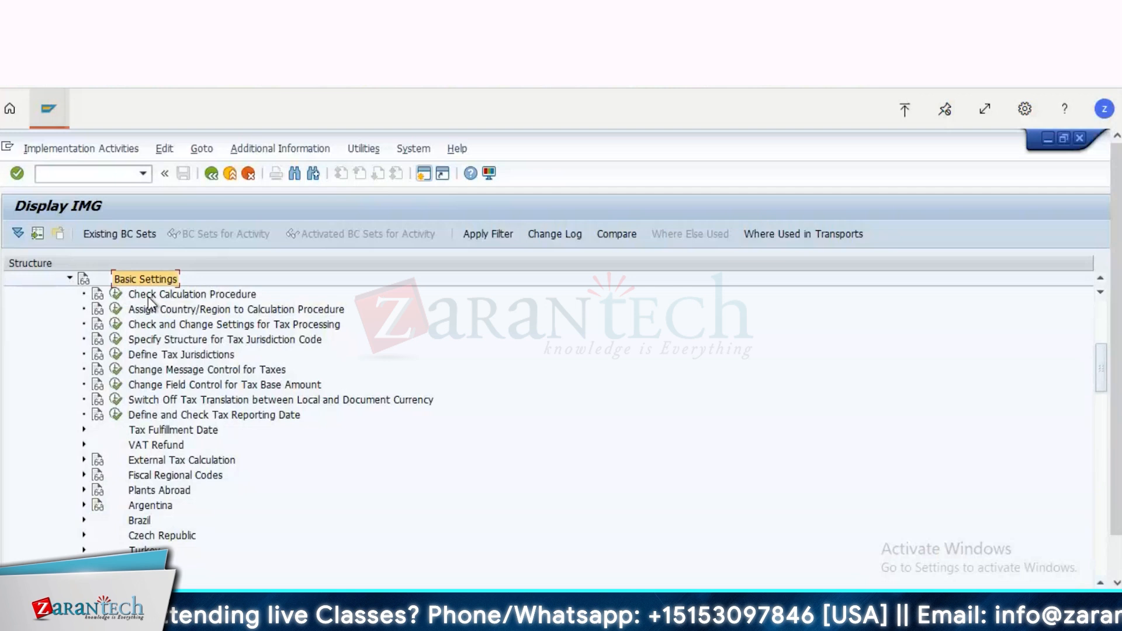
Step: View the condition types under Check Calculation Procedure and close the activity
click(117, 296)
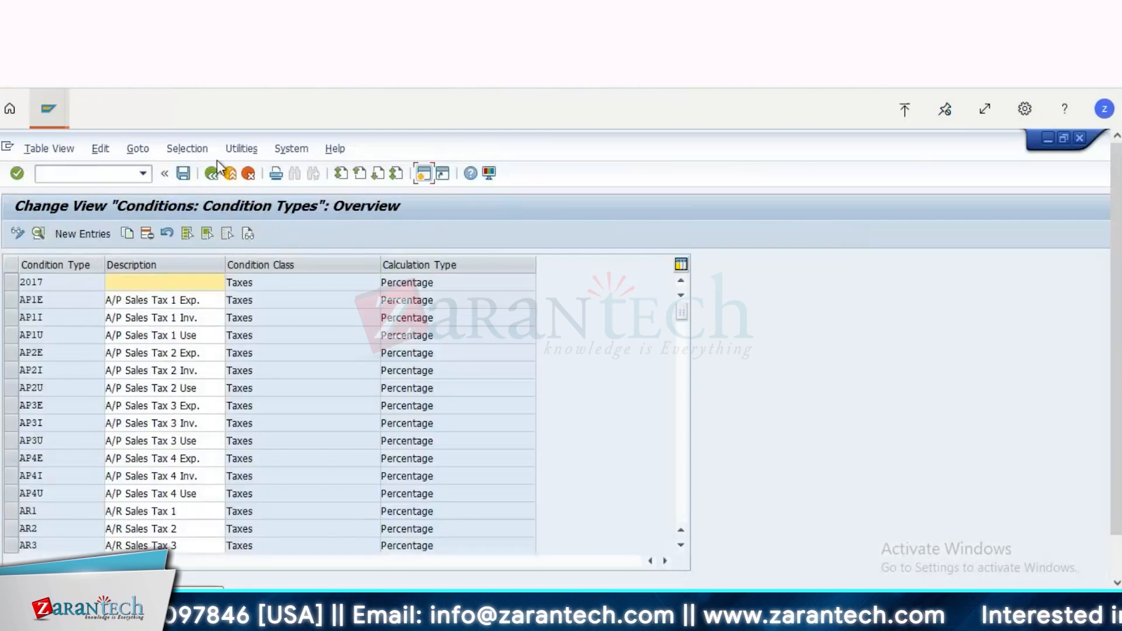
click(210, 173)
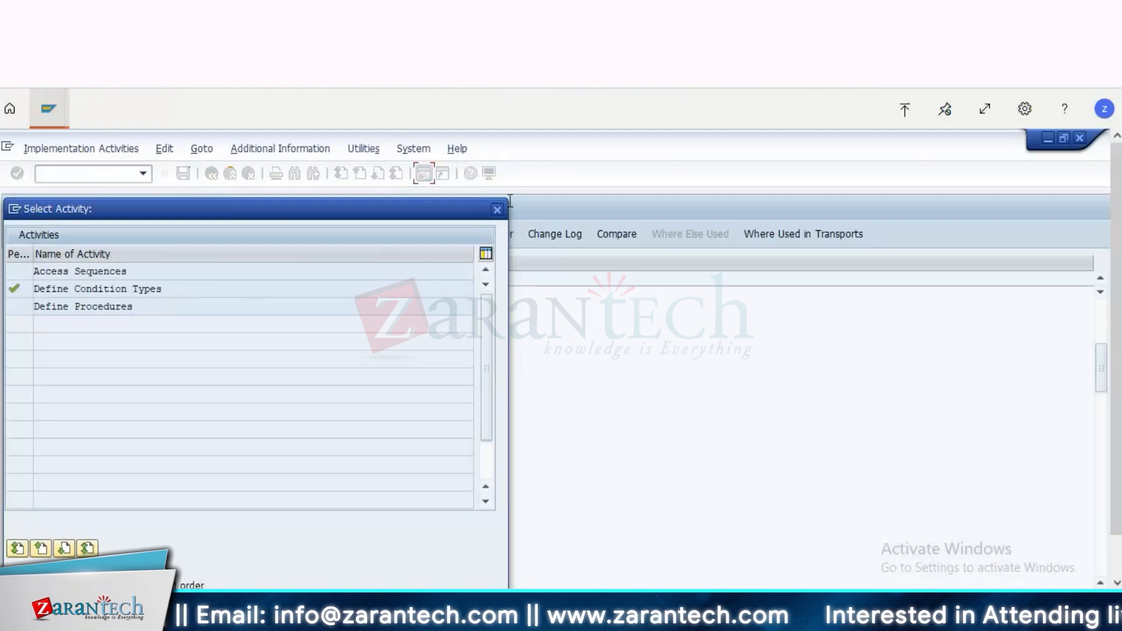
click(496, 211)
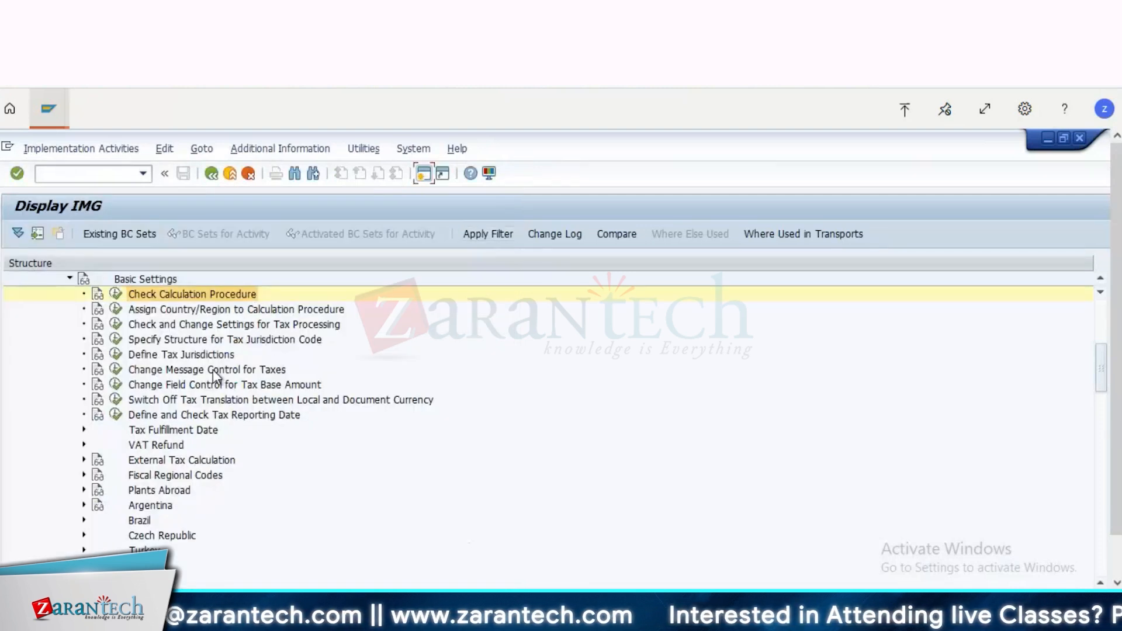
Step: Open Assign Country/Region to Calculation Procedure, look up the procedure assigned to country IN, and return to the IMG
click(139, 326)
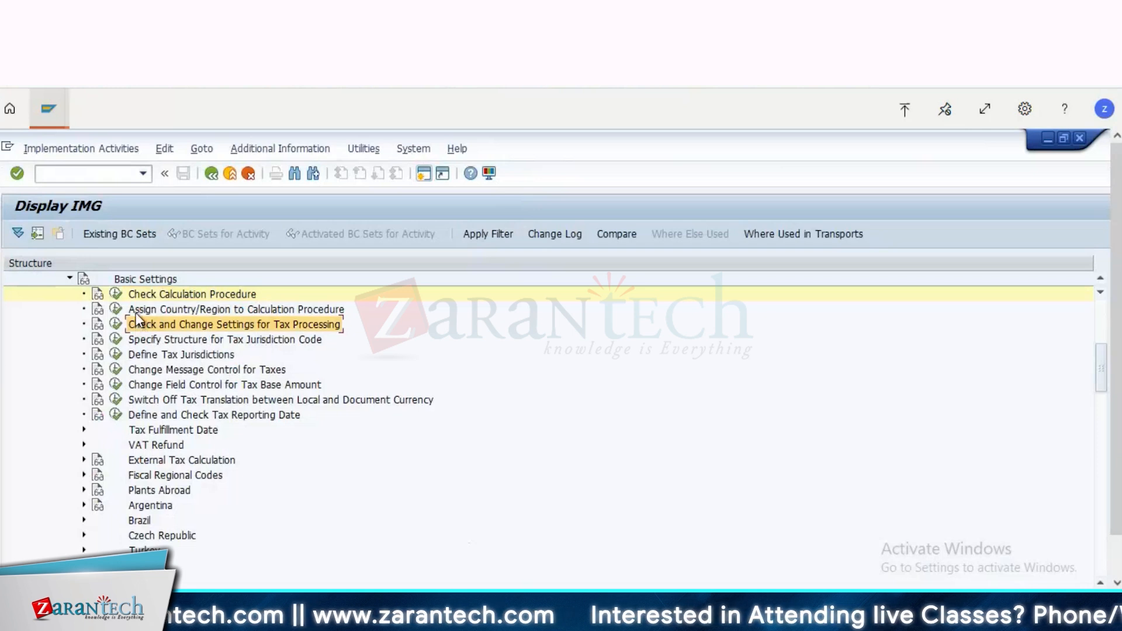
click(135, 312)
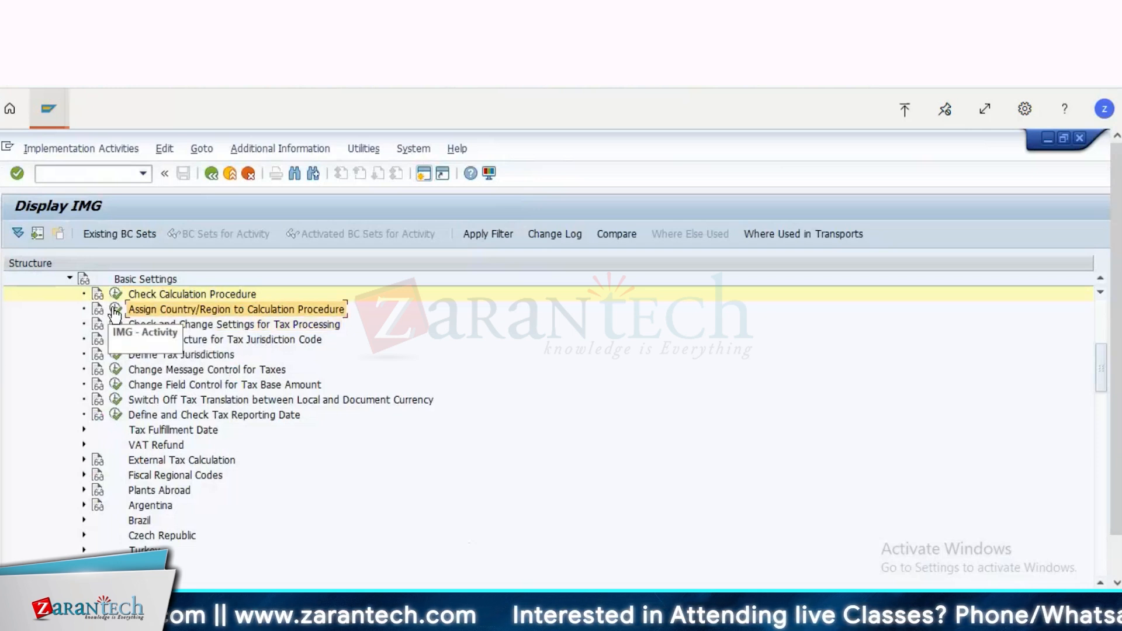
click(115, 311)
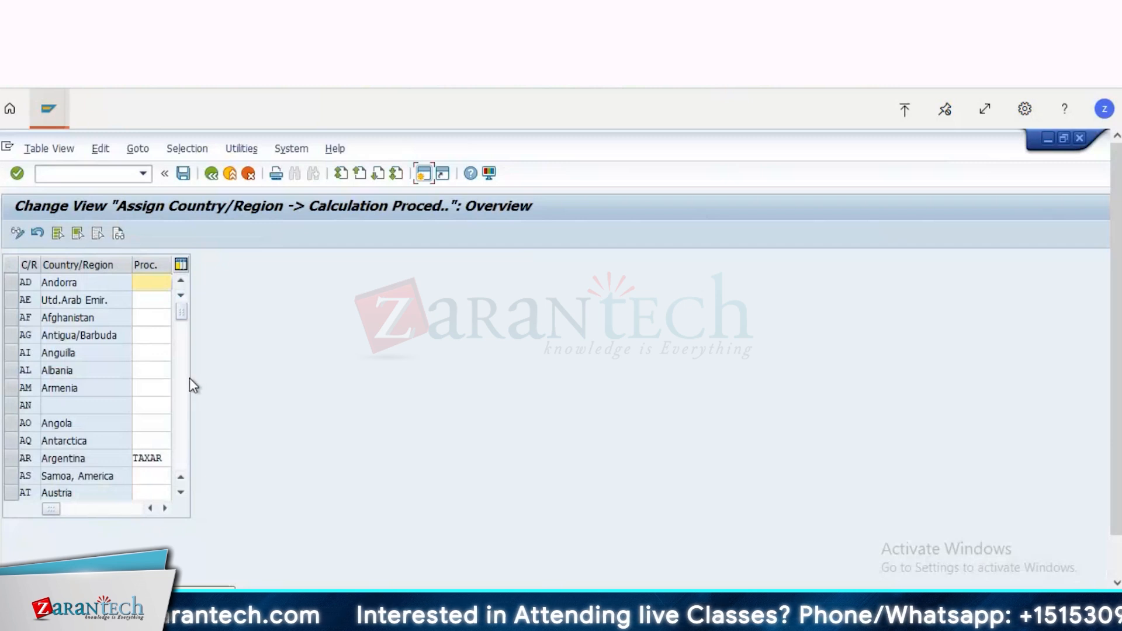
click(184, 394)
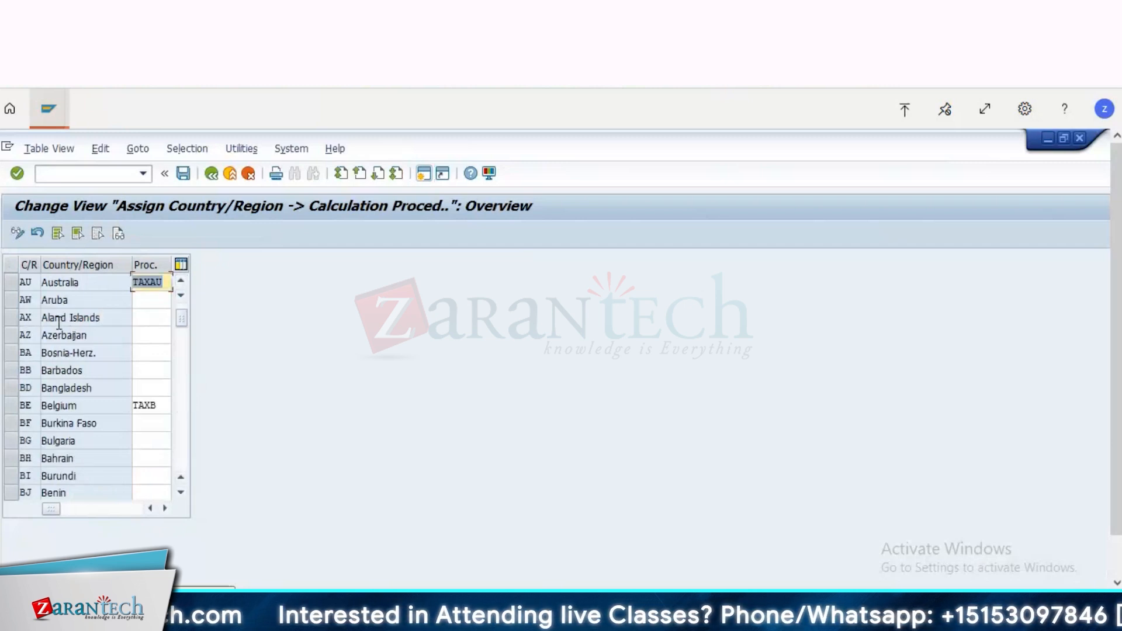
click(181, 431)
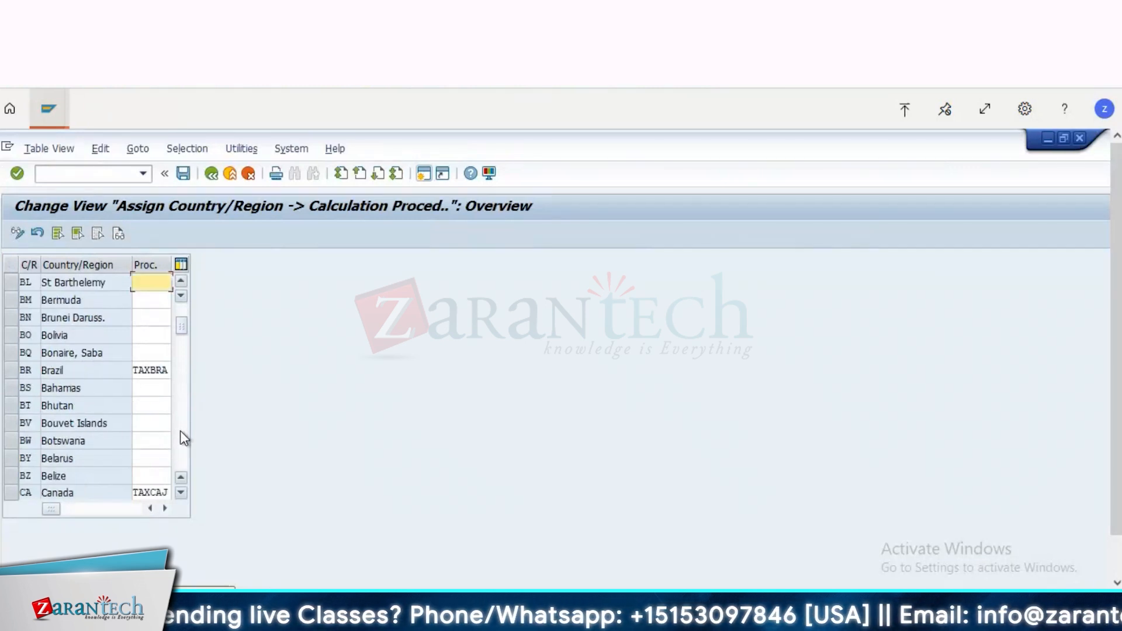
click(181, 431)
click(180, 431)
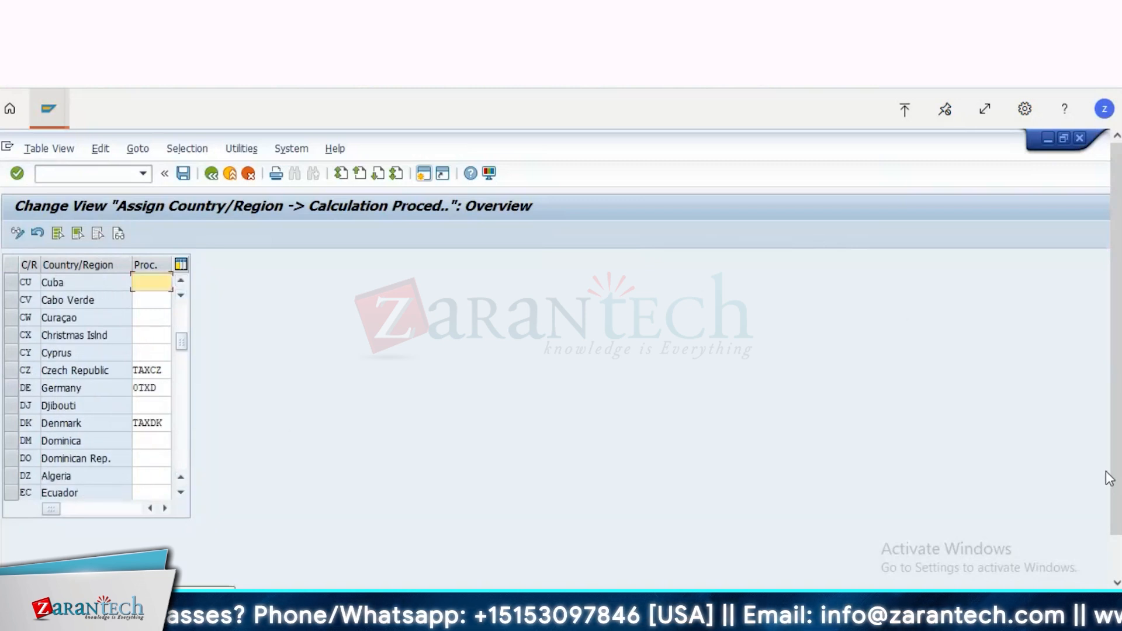
click(1119, 550)
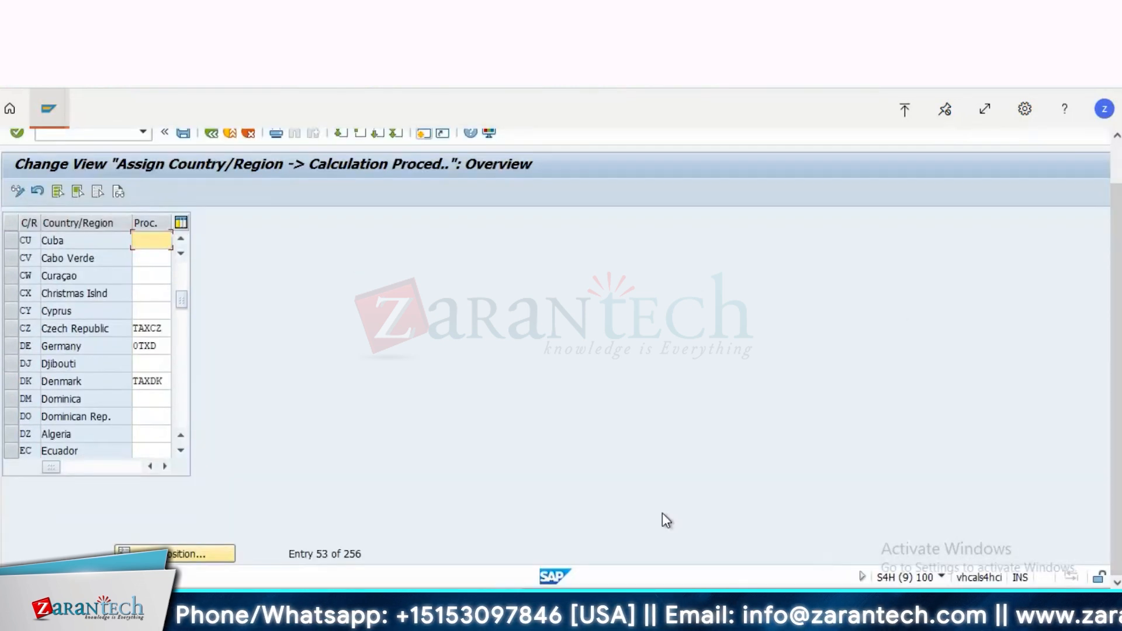
click(180, 556)
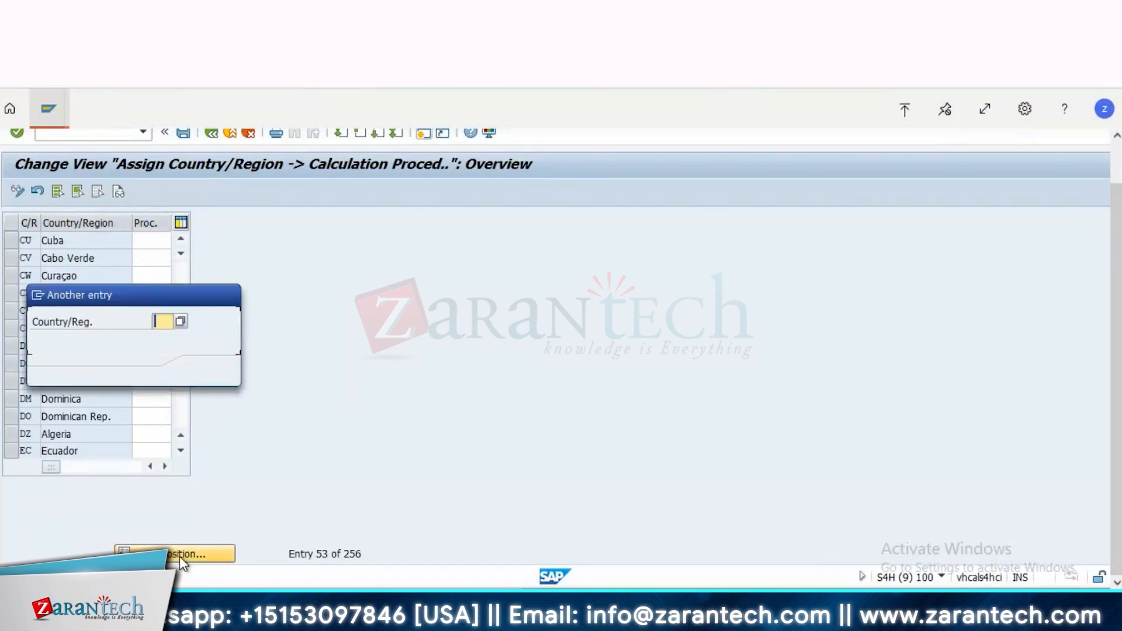
text(in)
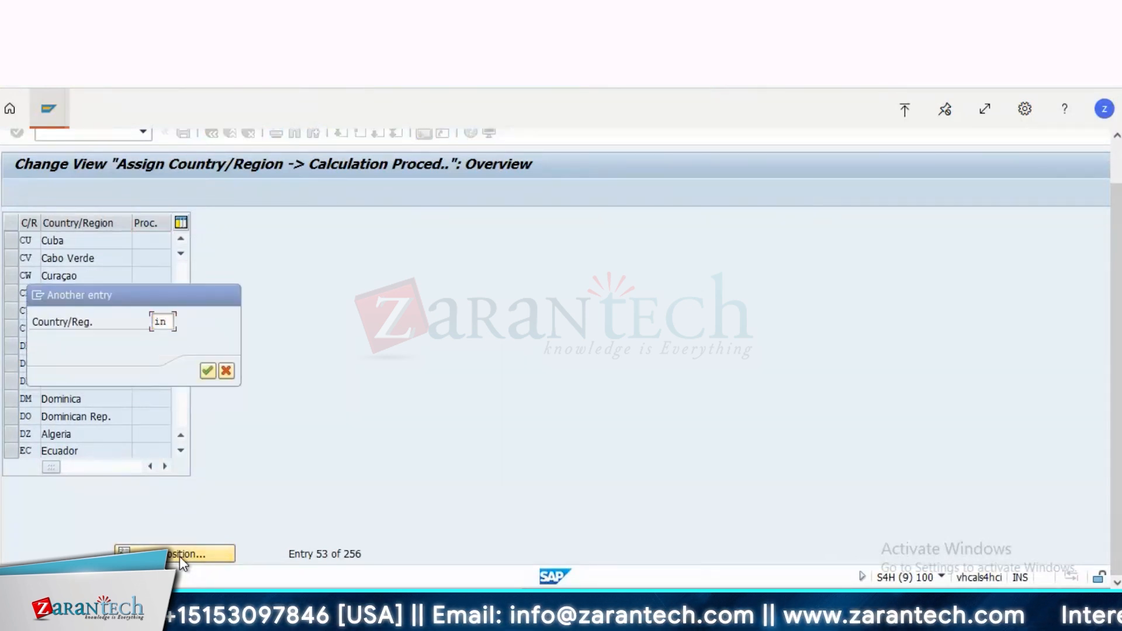
key(Return)
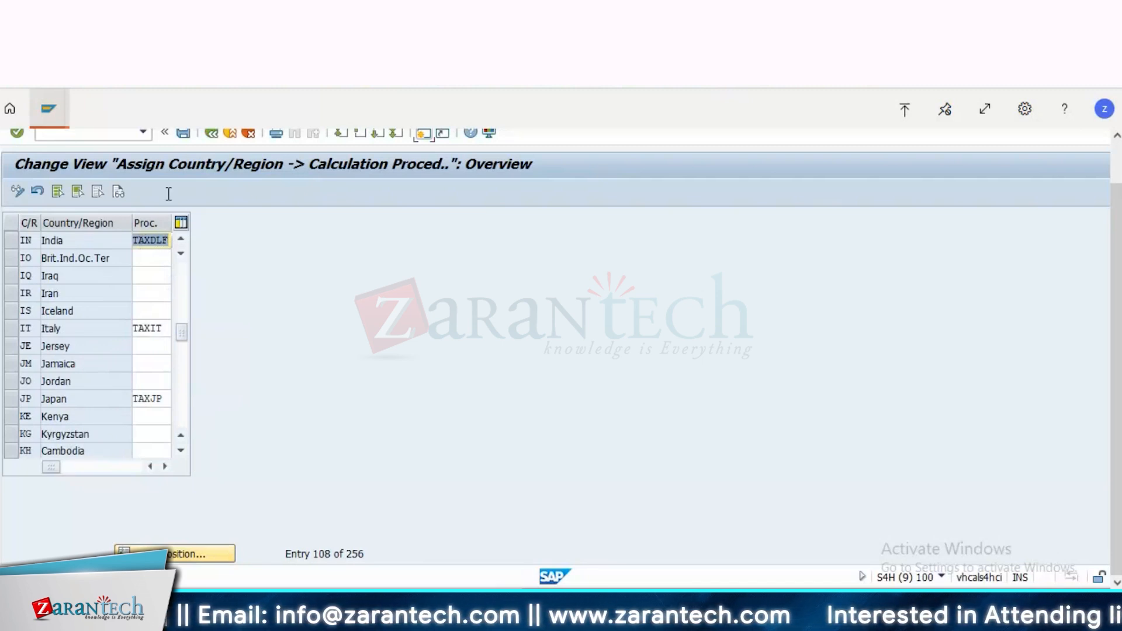
click(212, 135)
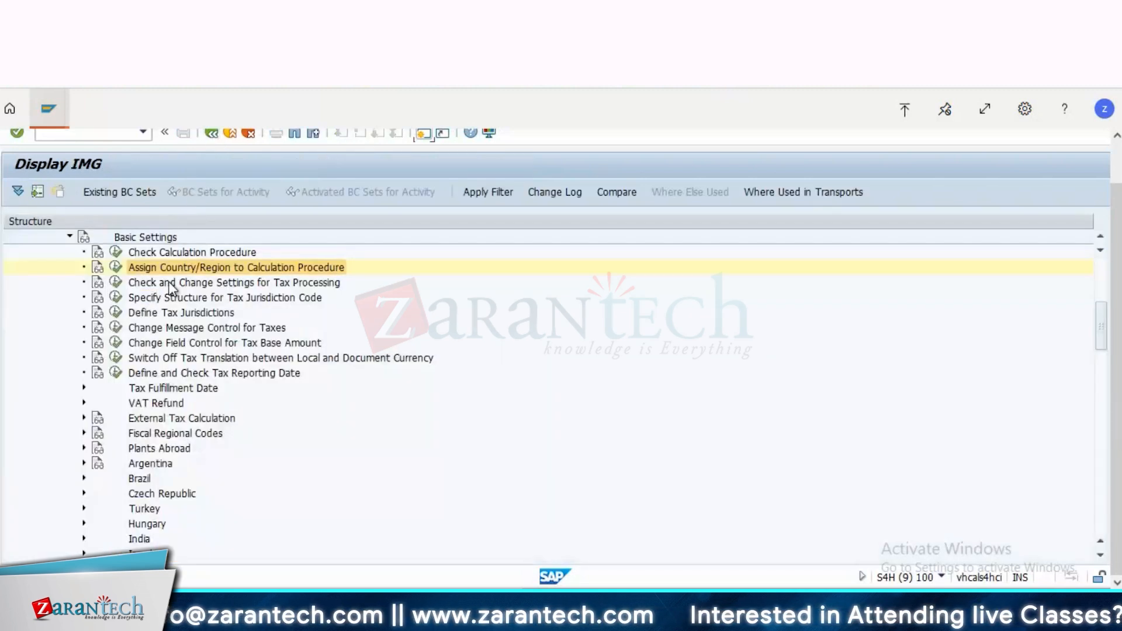
Step: Open Define Procedures under Check Calculation Procedure and position the list on procedure TAXDLF
click(170, 284)
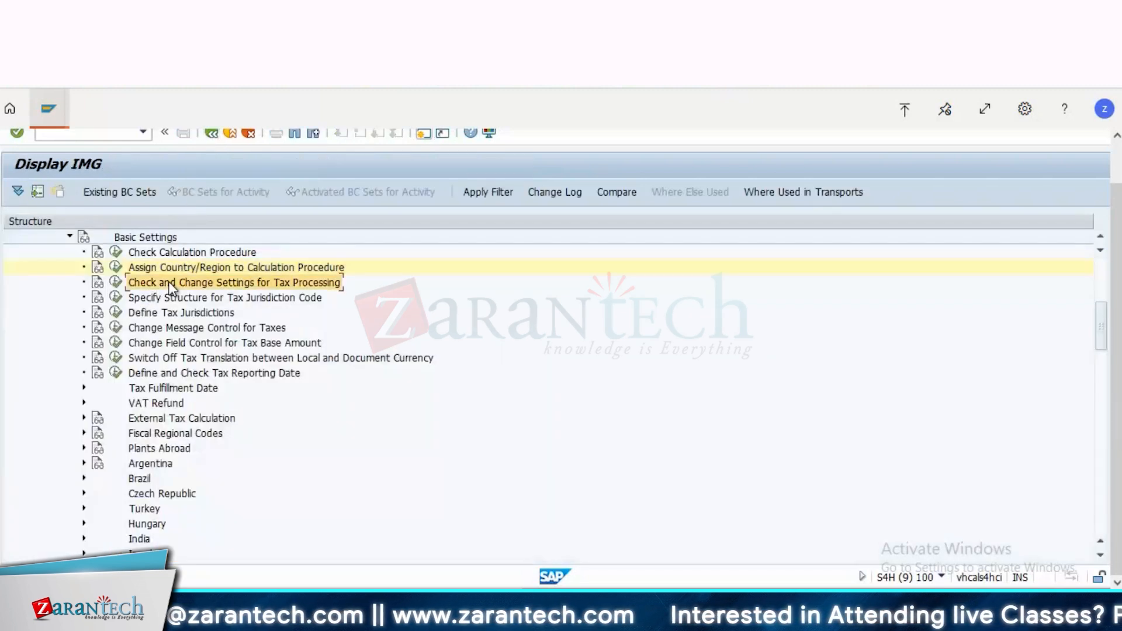
click(114, 252)
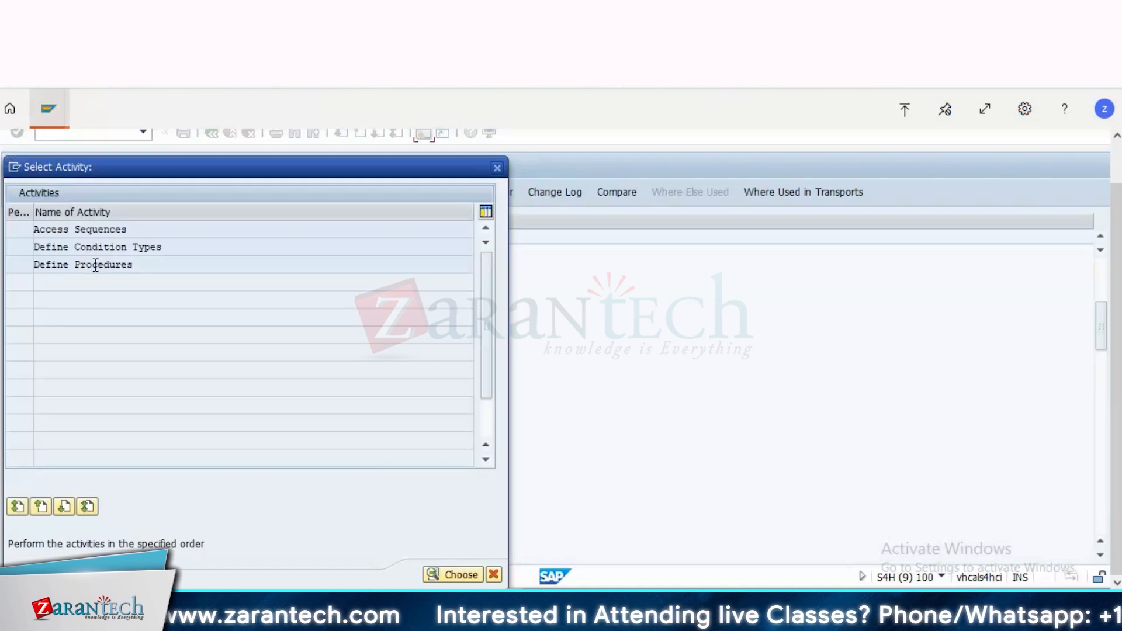
click(97, 266)
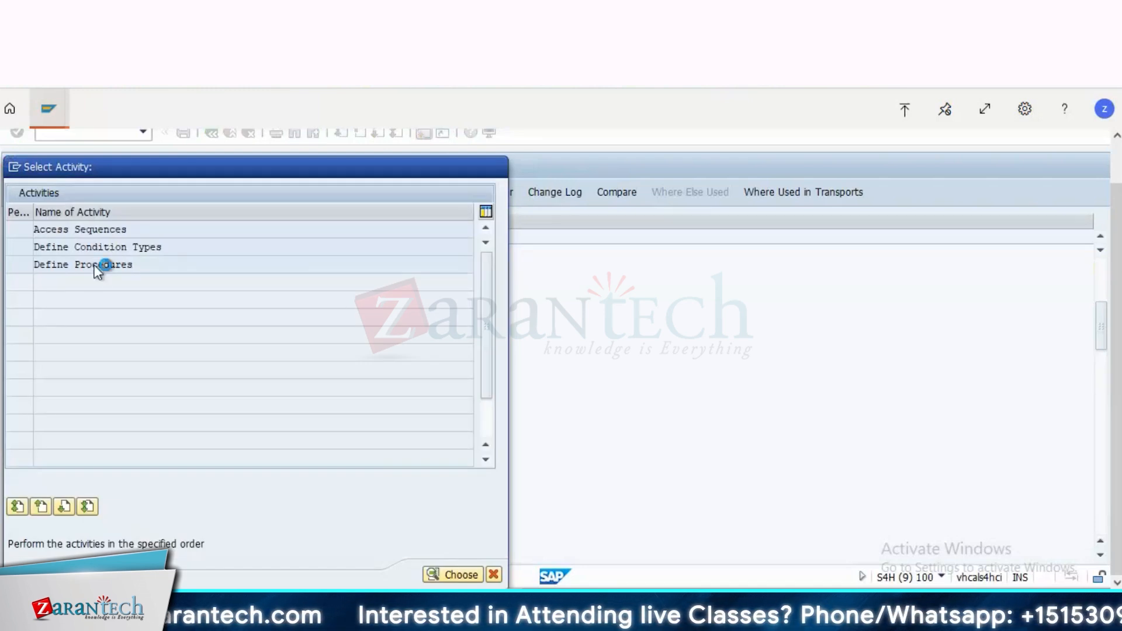
double_click(96, 266)
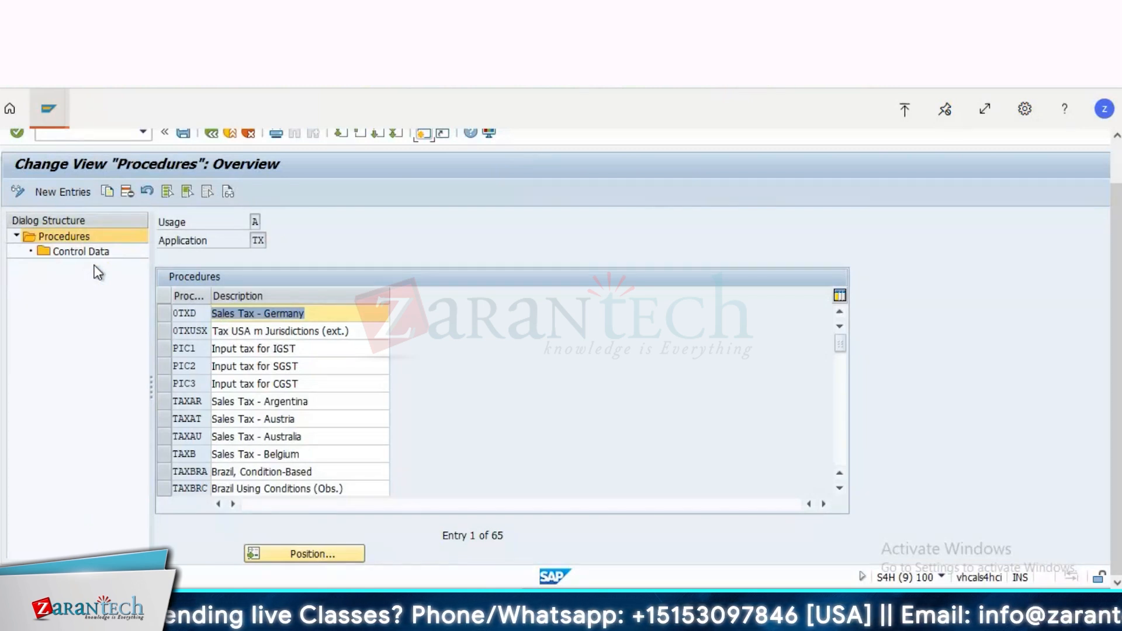
click(290, 552)
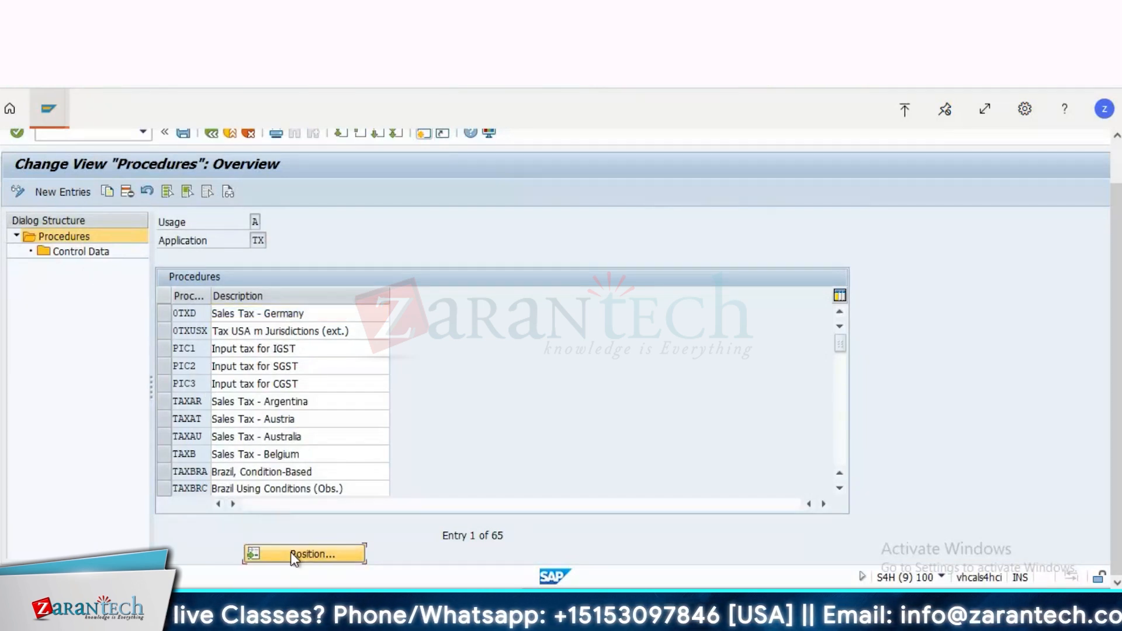
text(taxdlf)
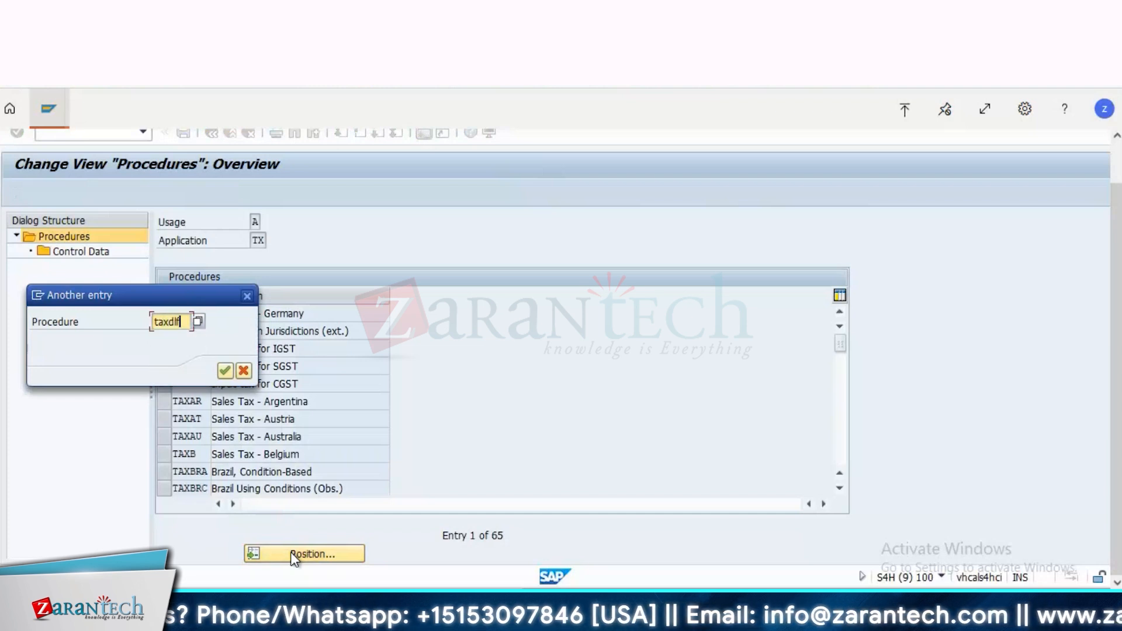
key(Return)
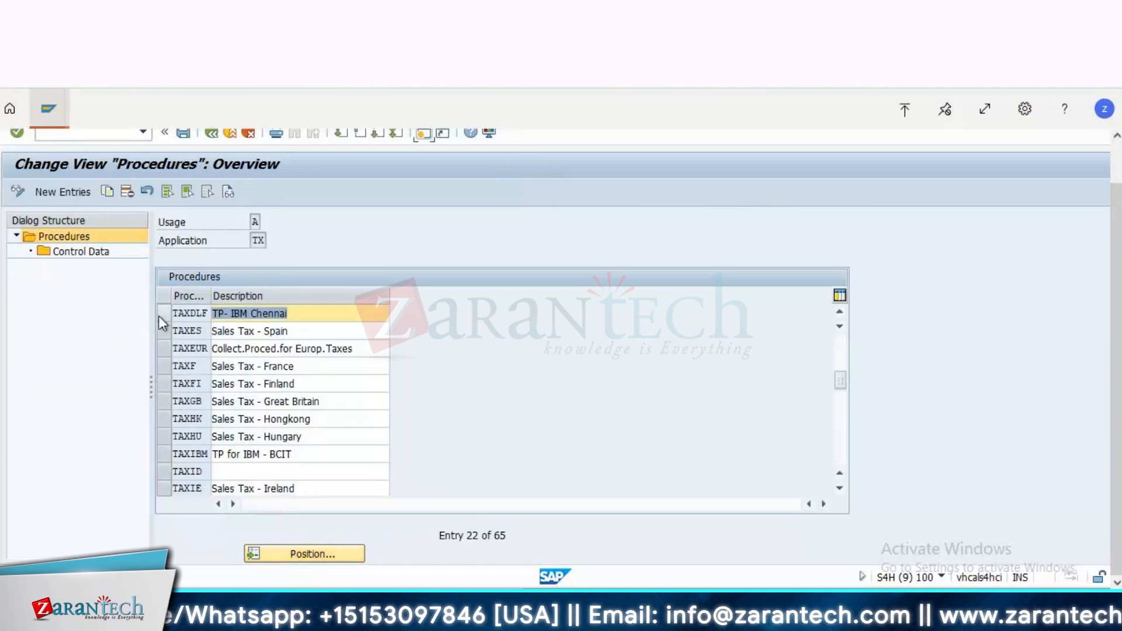
Step: Open the control data of procedure TAXDLF and examine the Input IGST - IBMC row's condition type, from-step reference and account key
click(159, 316)
click(91, 251)
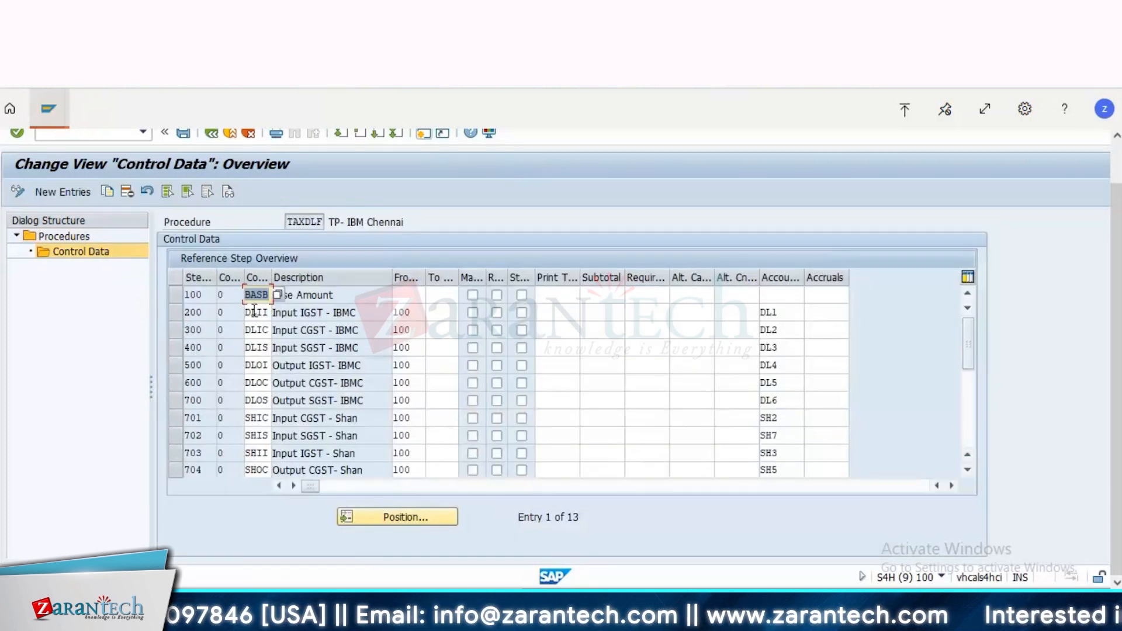
click(254, 312)
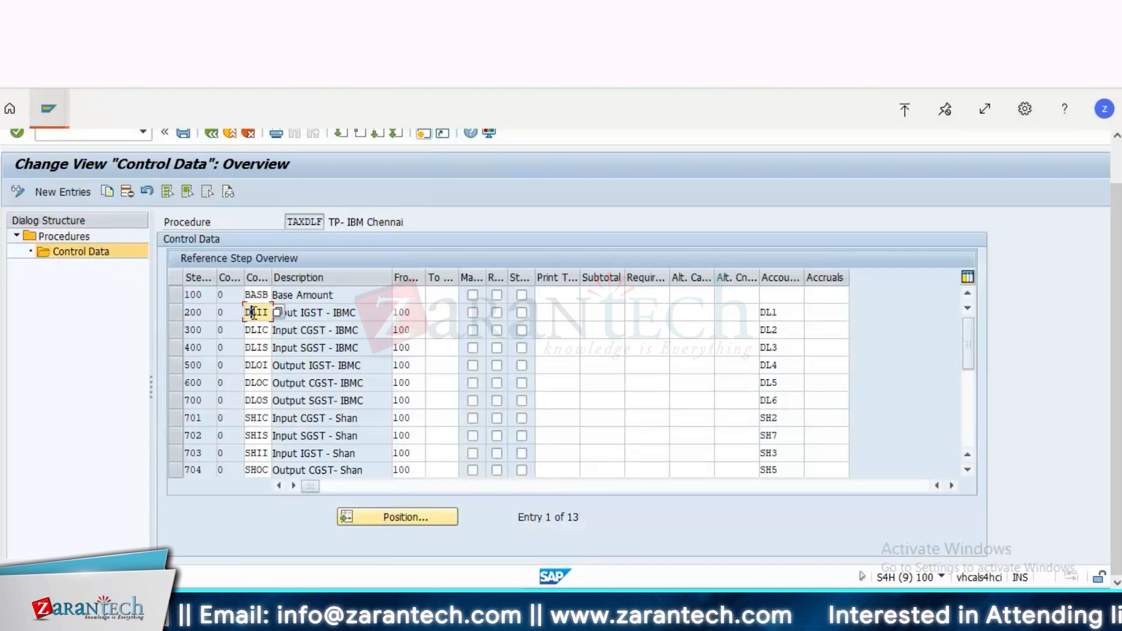
click(178, 317)
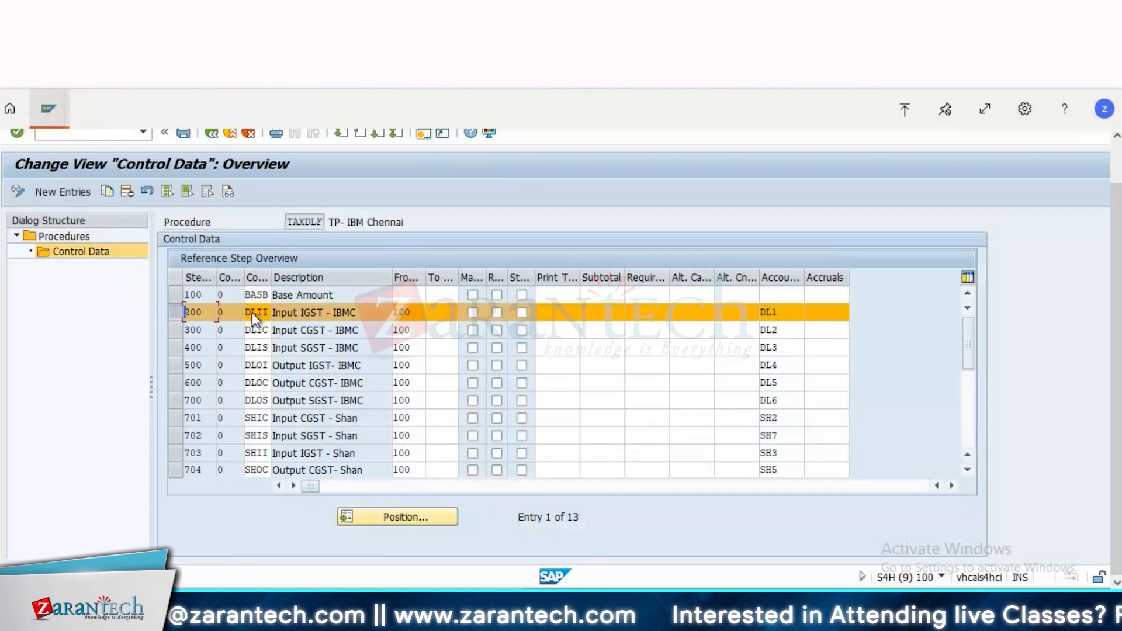
click(417, 310)
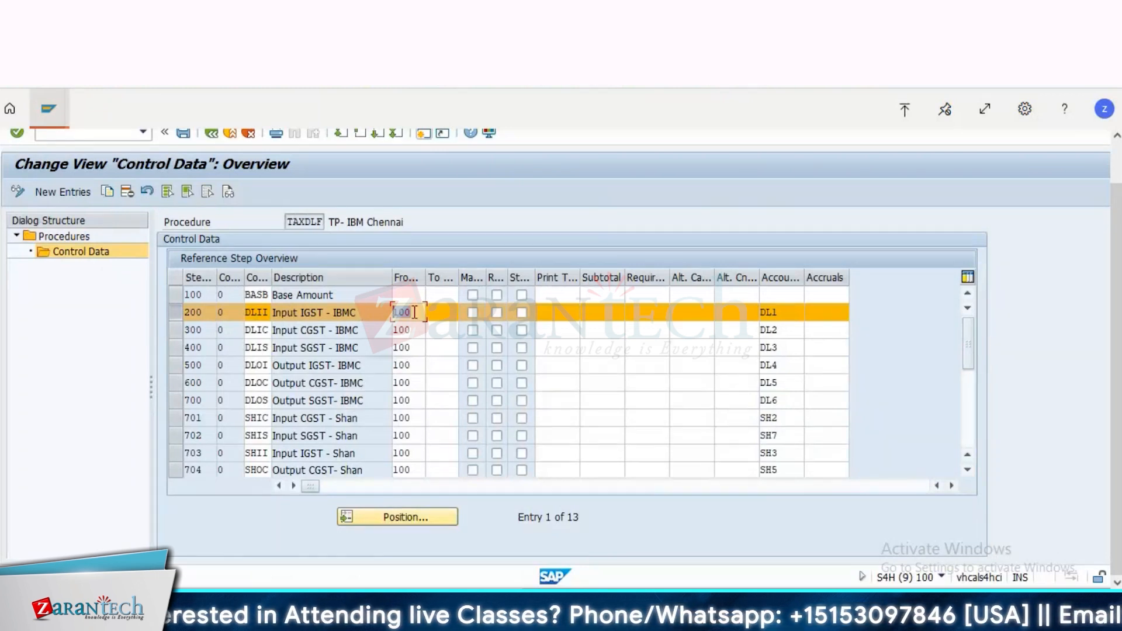
click(259, 314)
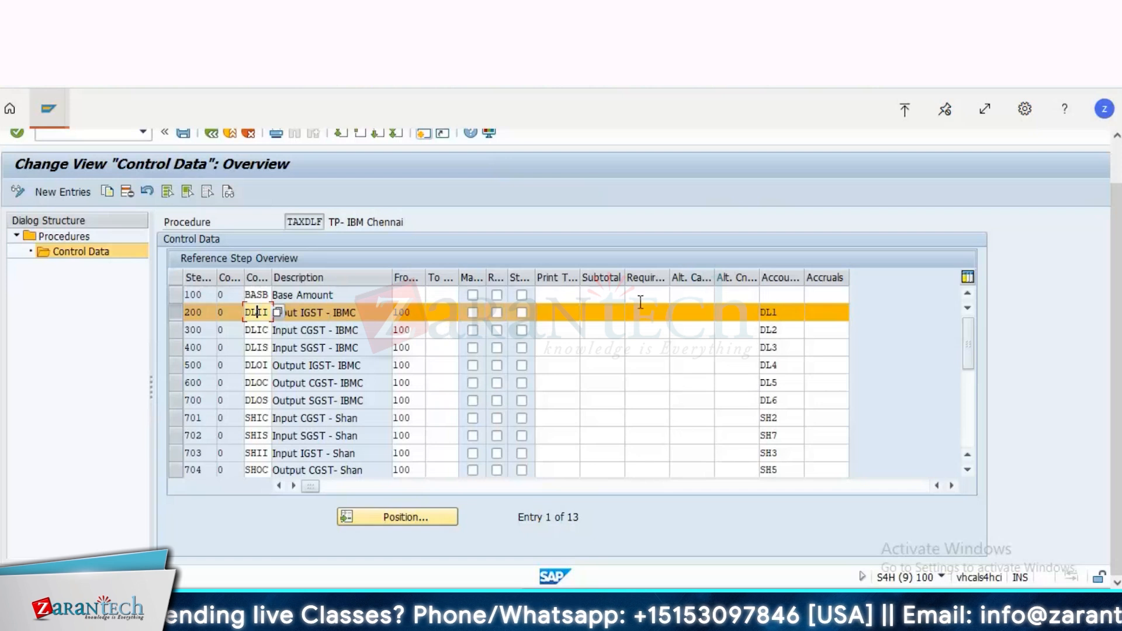
drag(781, 315, 690, 324)
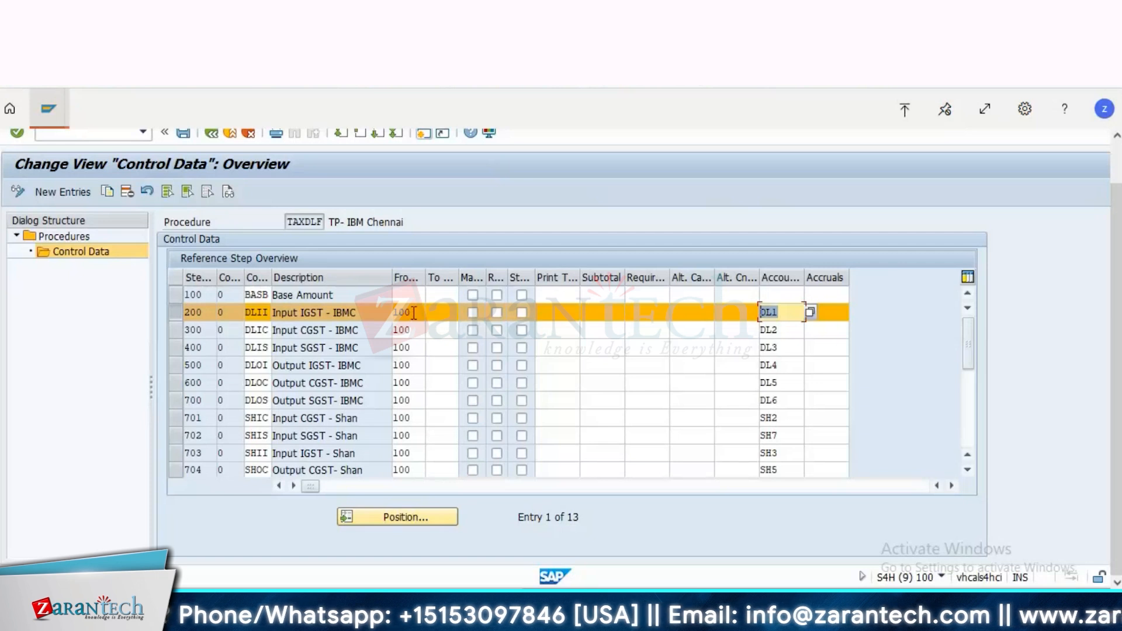
Step: Compare the from-step reference of the Input IGST - IBMC row with the step number of the Base Amount row
drag(414, 313, 365, 313)
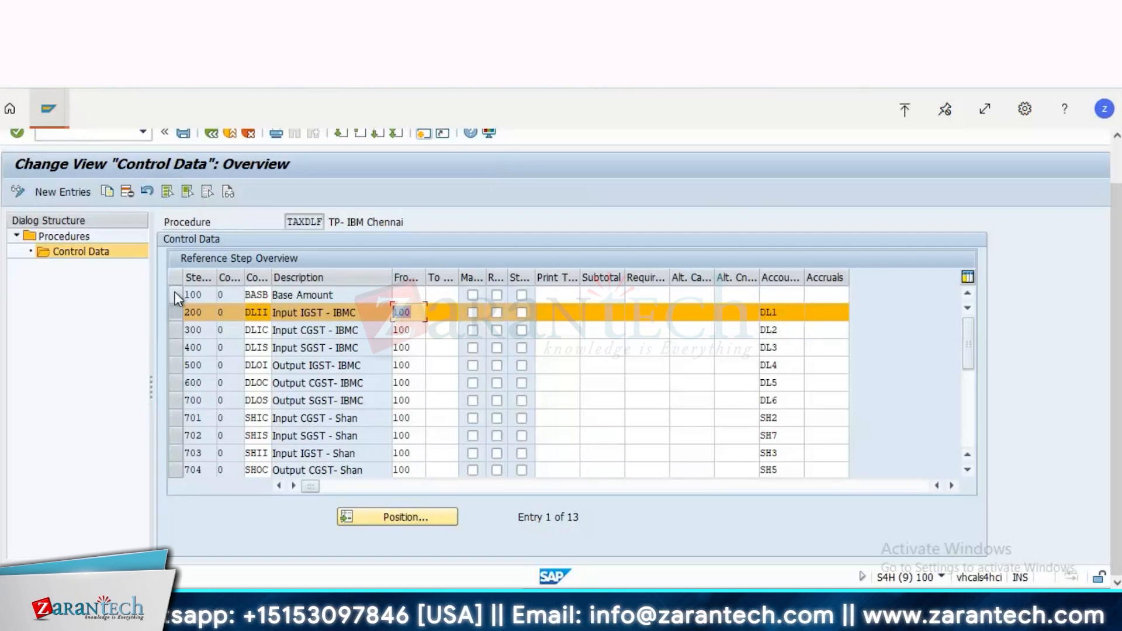
click(336, 295)
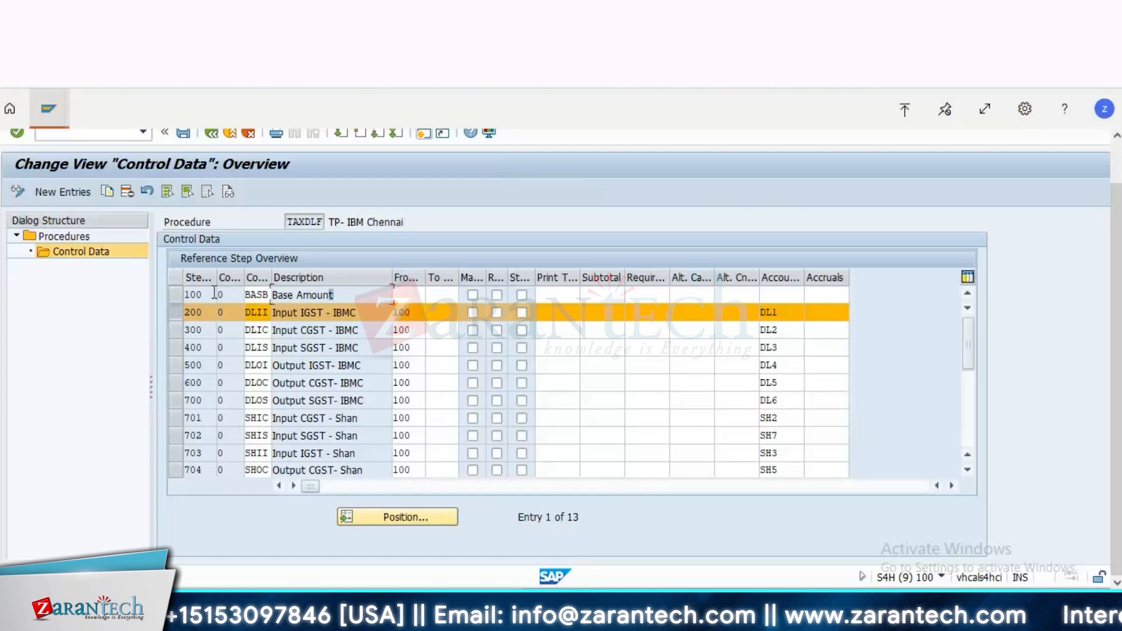
click(215, 293)
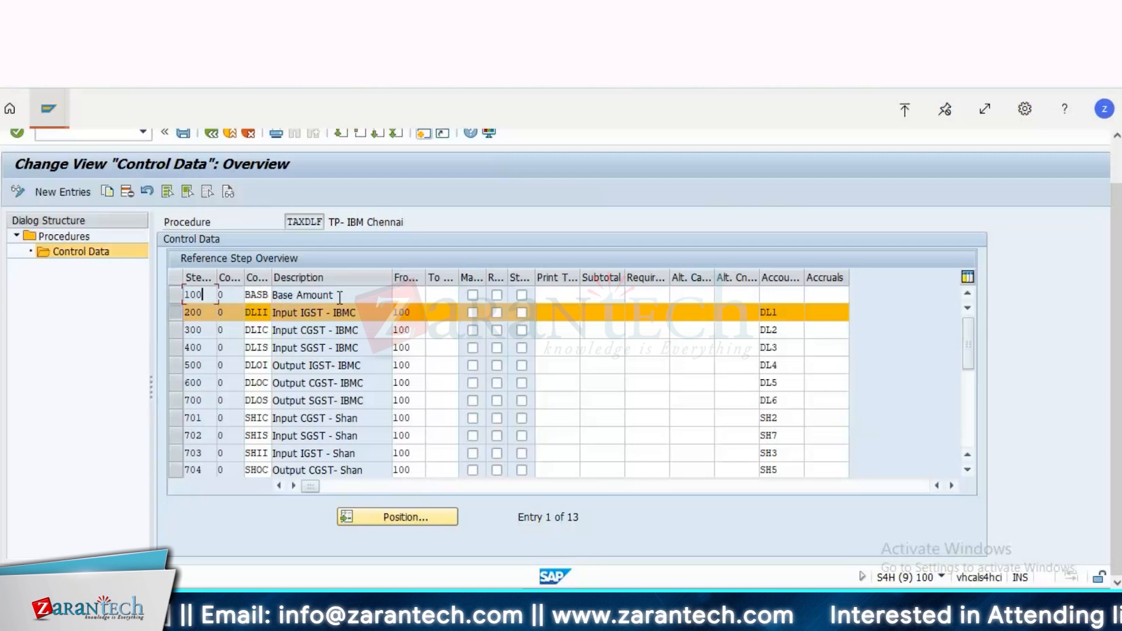
double_click(403, 313)
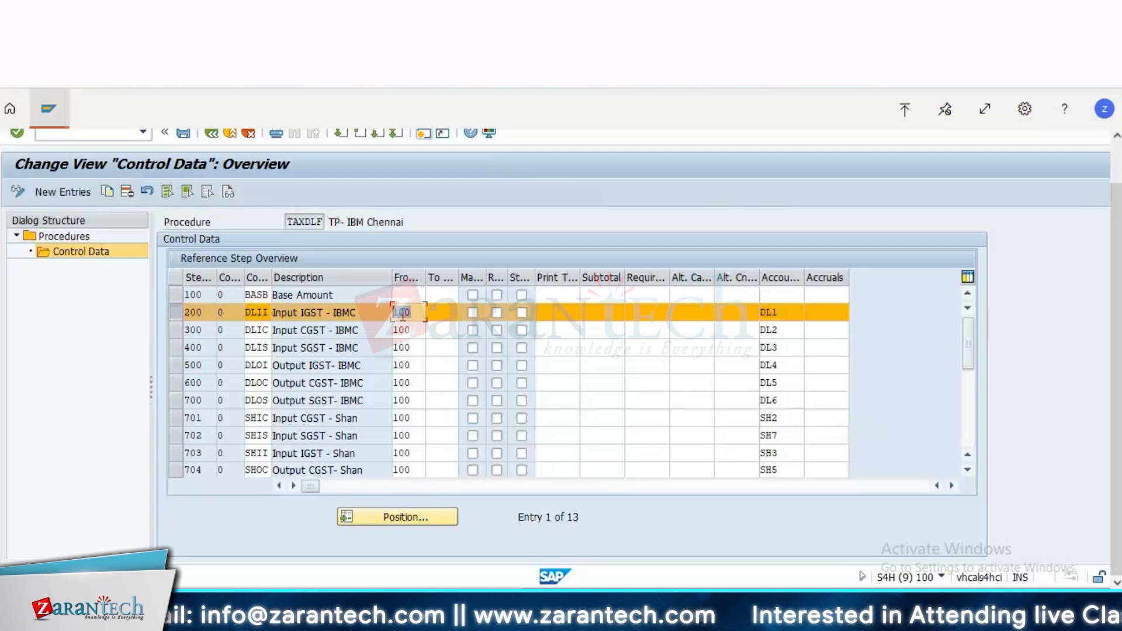
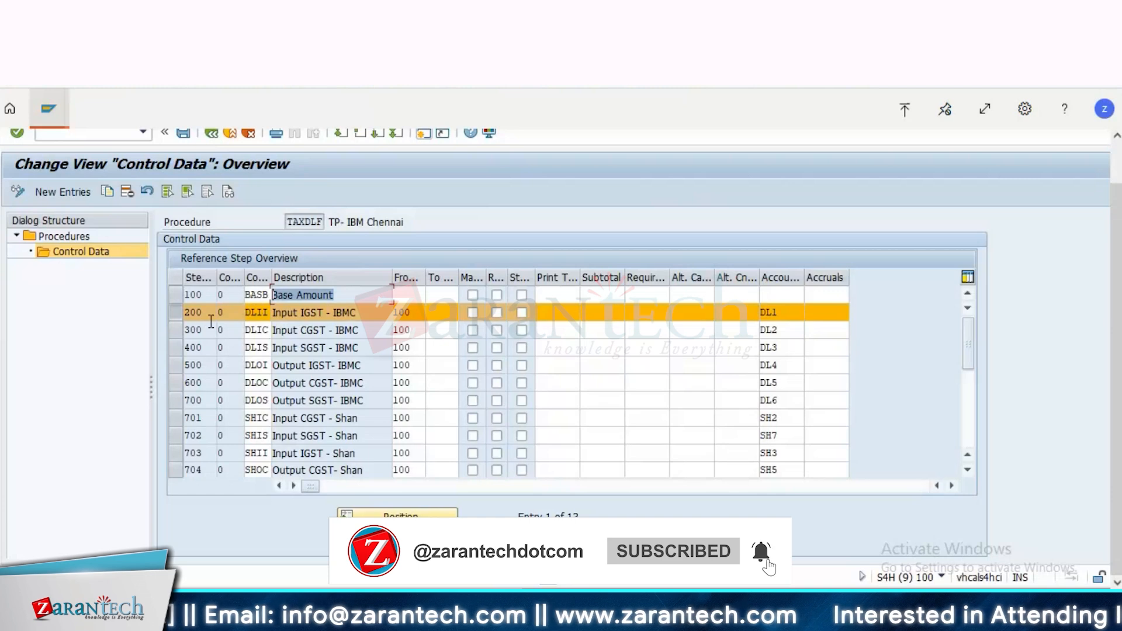
Step: Return from the TAXDLF procedure's control data to the IMG and review the activities under Calculation
key(Down)
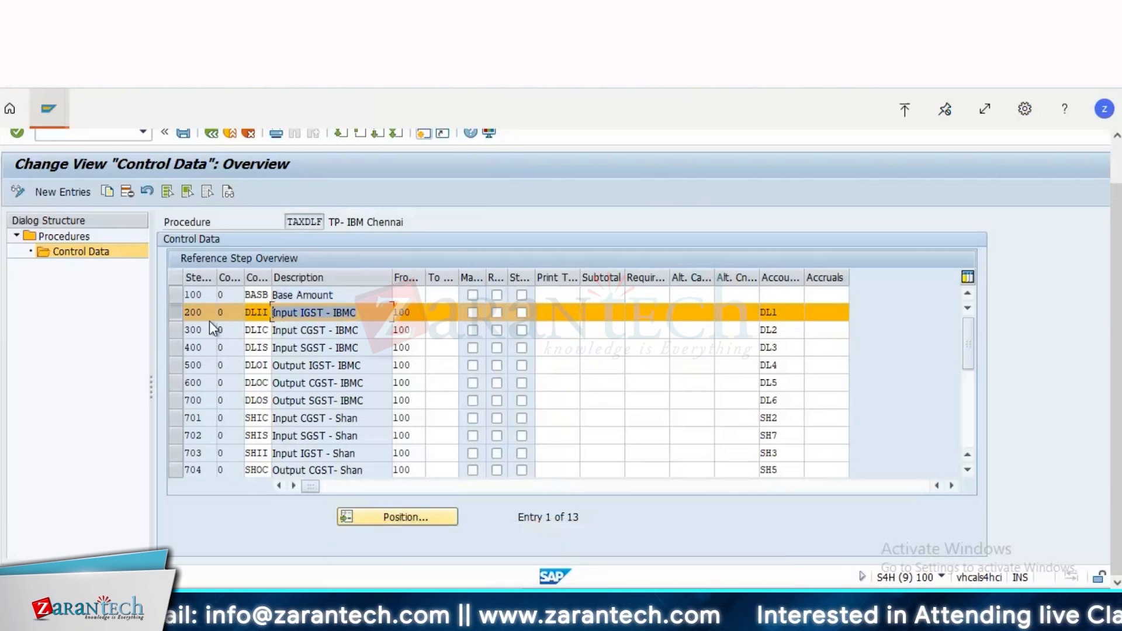
key(F3)
click(70, 279)
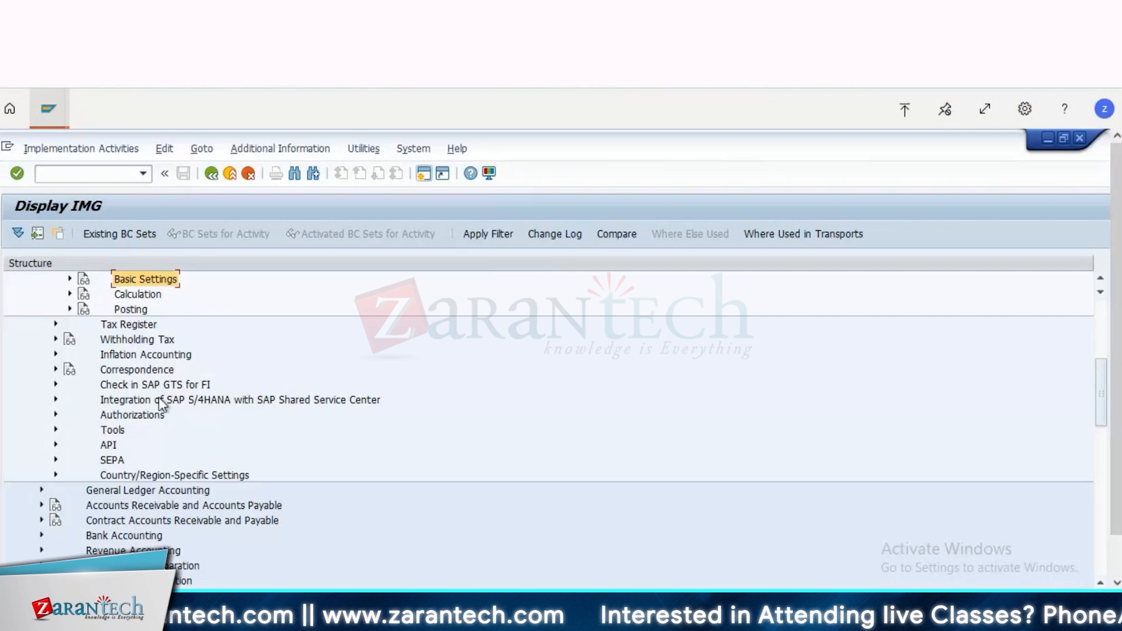
click(140, 297)
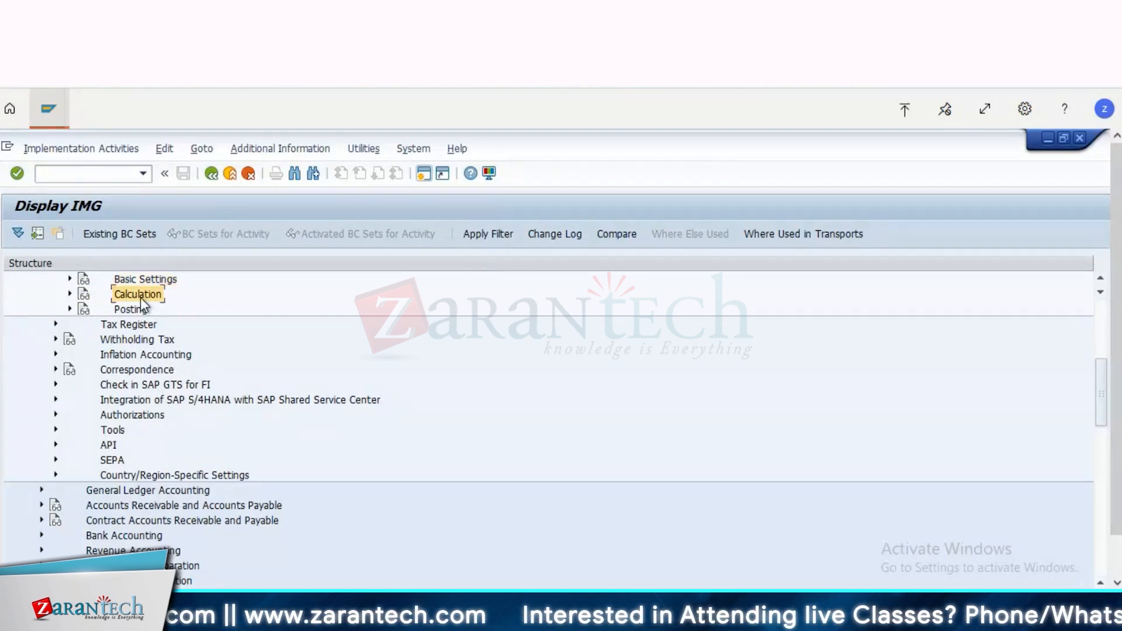
double_click(141, 297)
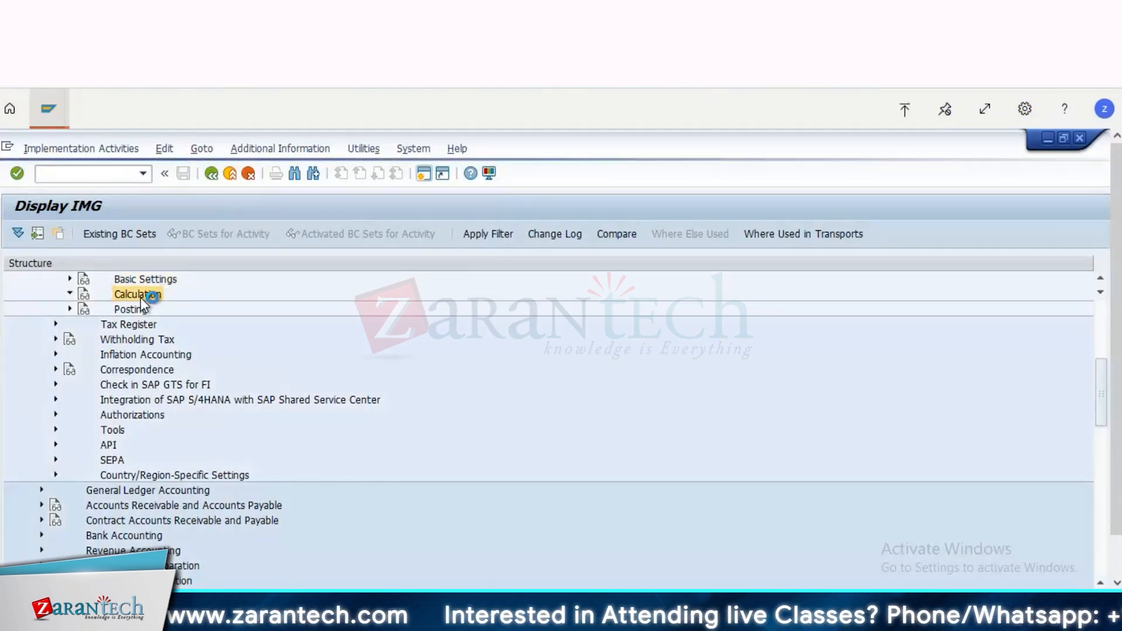
key(Down)
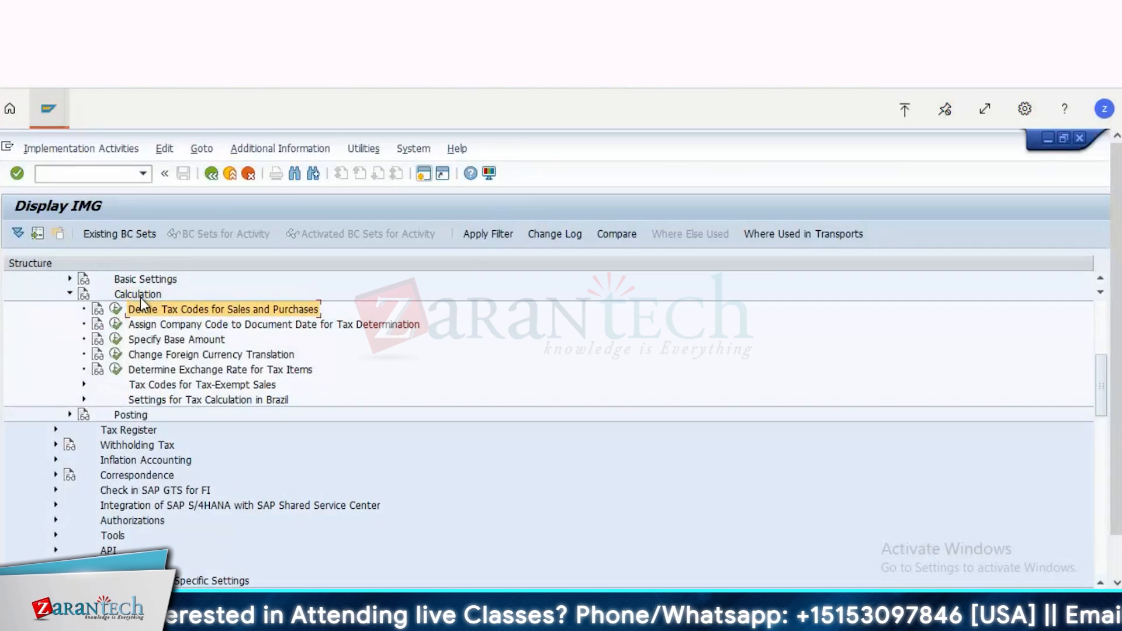
click(140, 297)
double_click(140, 297)
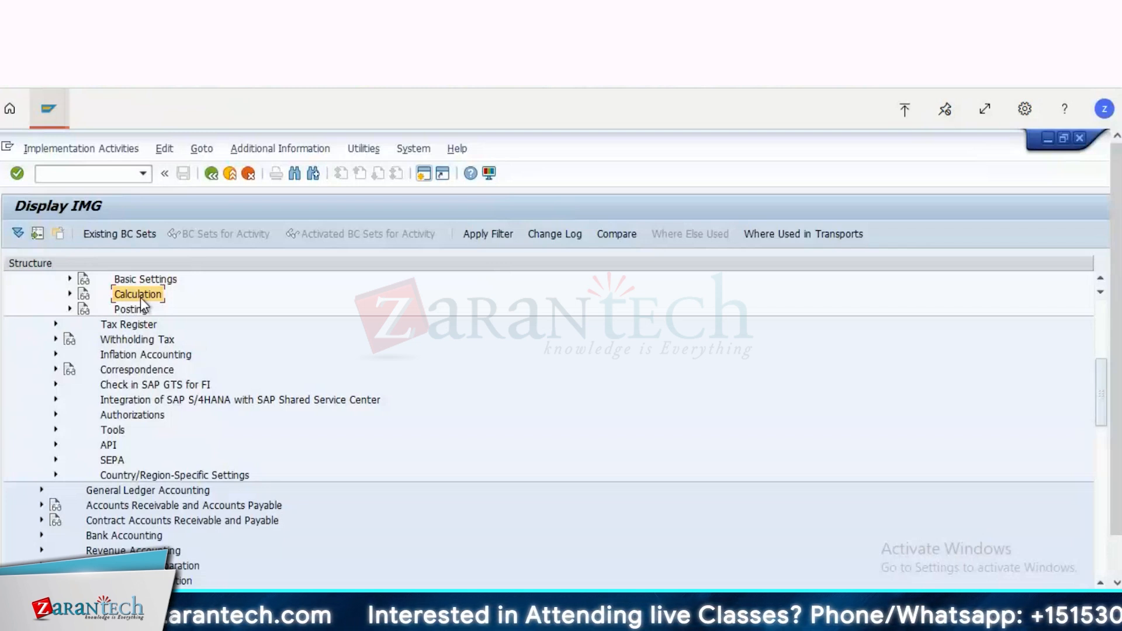
Step: Expand Basic Settings under Tax on Sales/Purchases in Financial Accounting Global Settings
key(Up)
key(Up)
key(Up)
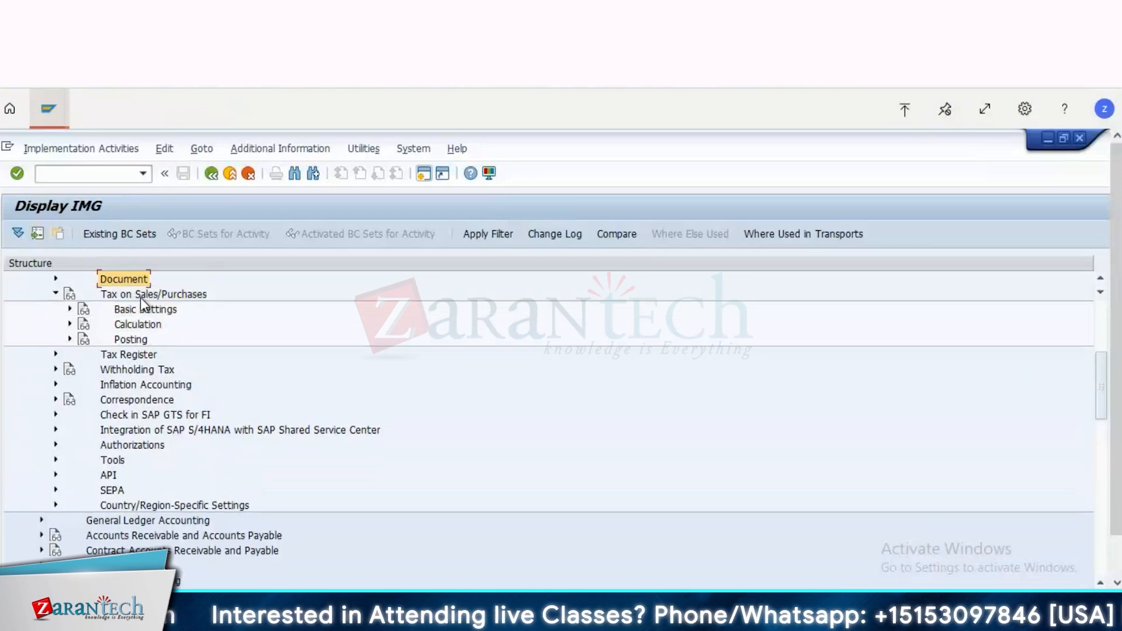
key(Up)
key(Up)
key(Up)
key(Up)
key(Up)
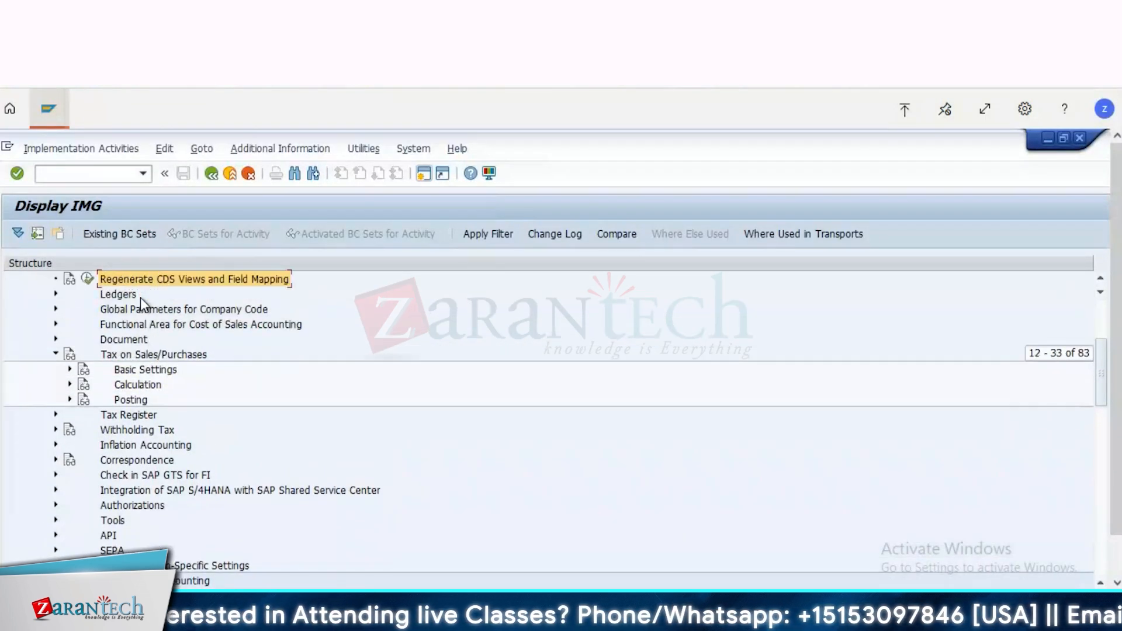
key(Up)
key(Up)
key(Up)
key(Down)
key(Down)
key(Down)
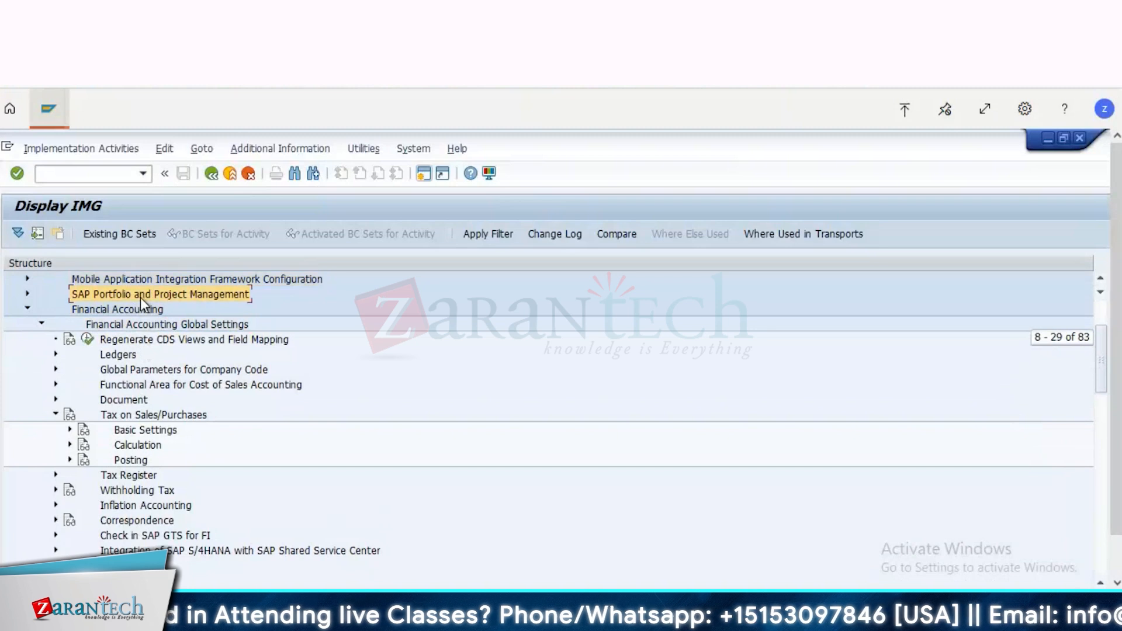
key(Down)
key(Down)
key(Down)
key(Down)
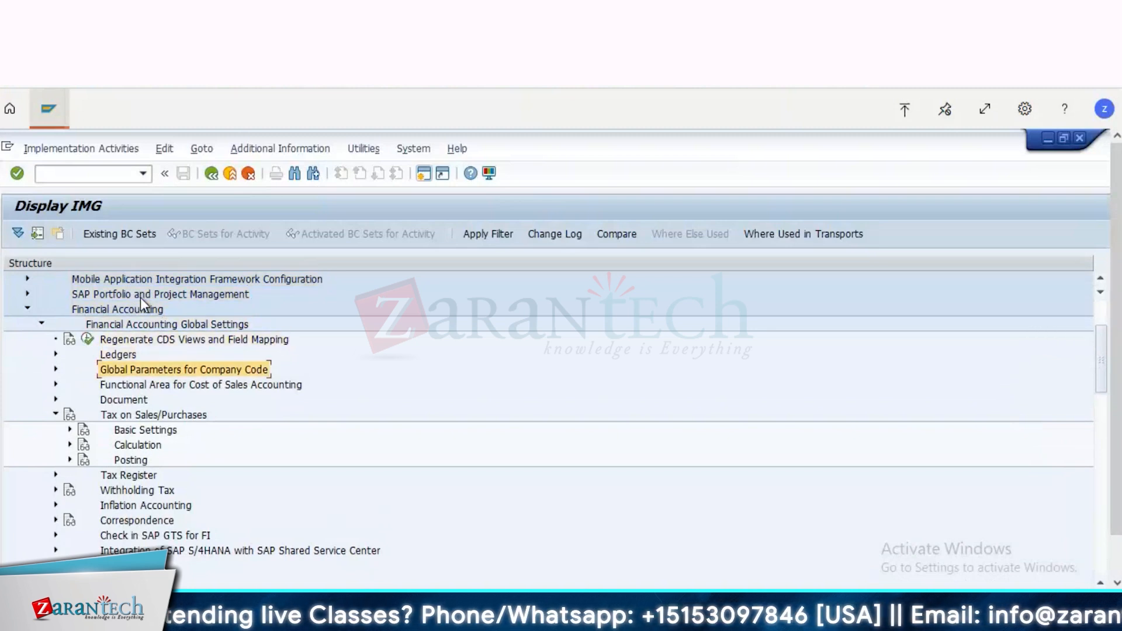
key(Down)
key(Down)
key(Down)
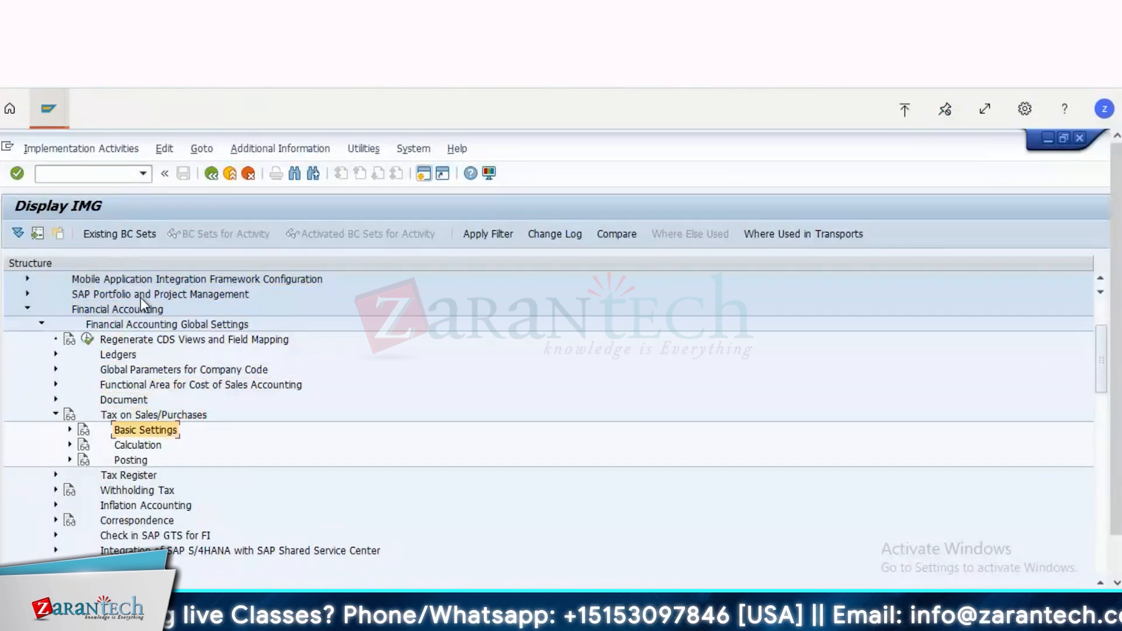
key(Up)
key(Down)
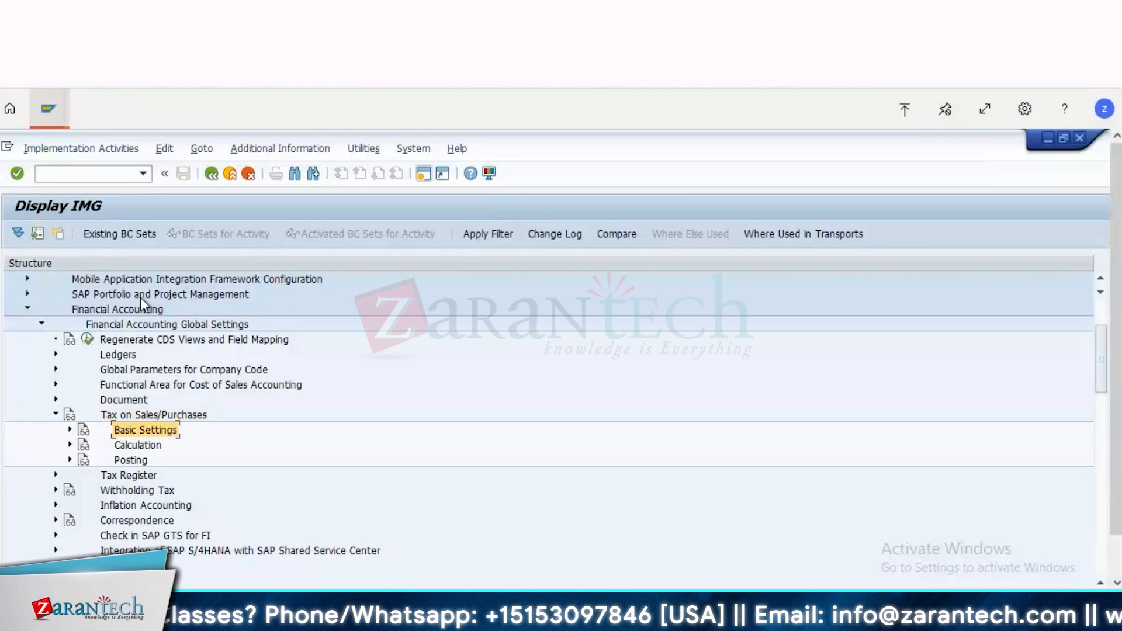
key(Right)
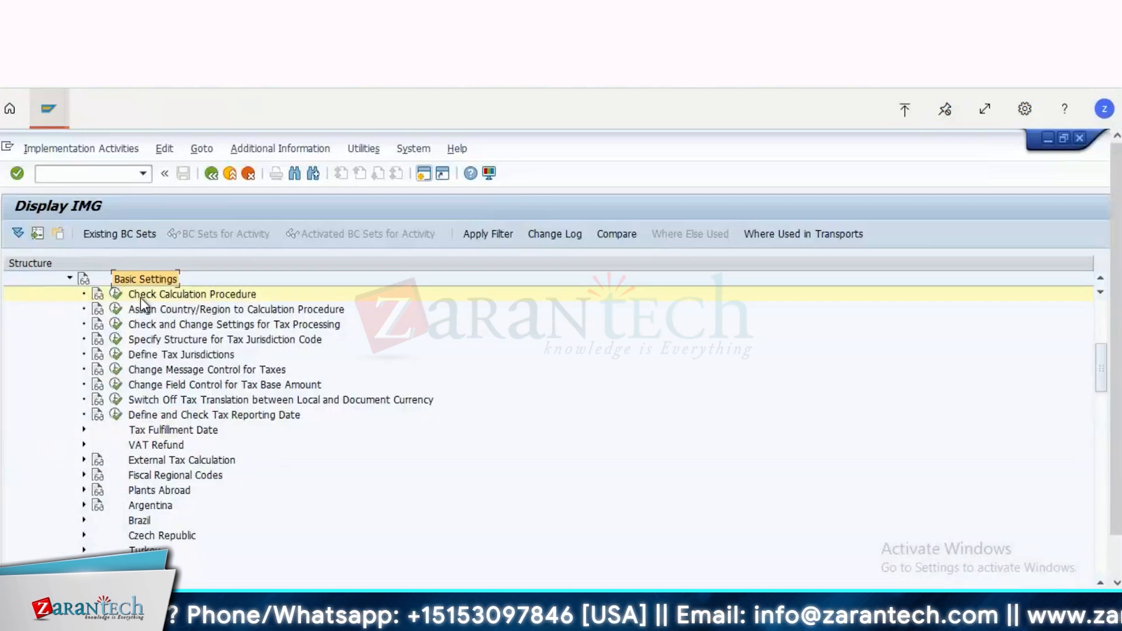
Step: Review the Check Calculation Procedure and Assign Country/Region to Calculation Procedure activities, and collapse Basic Settings
key(Down)
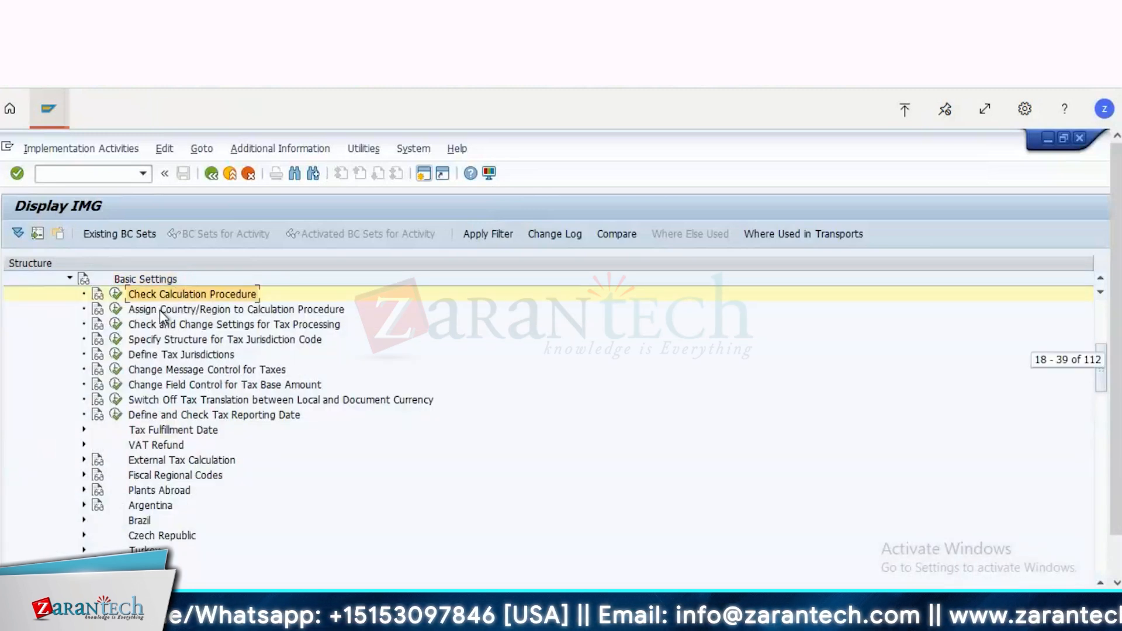
key(Down)
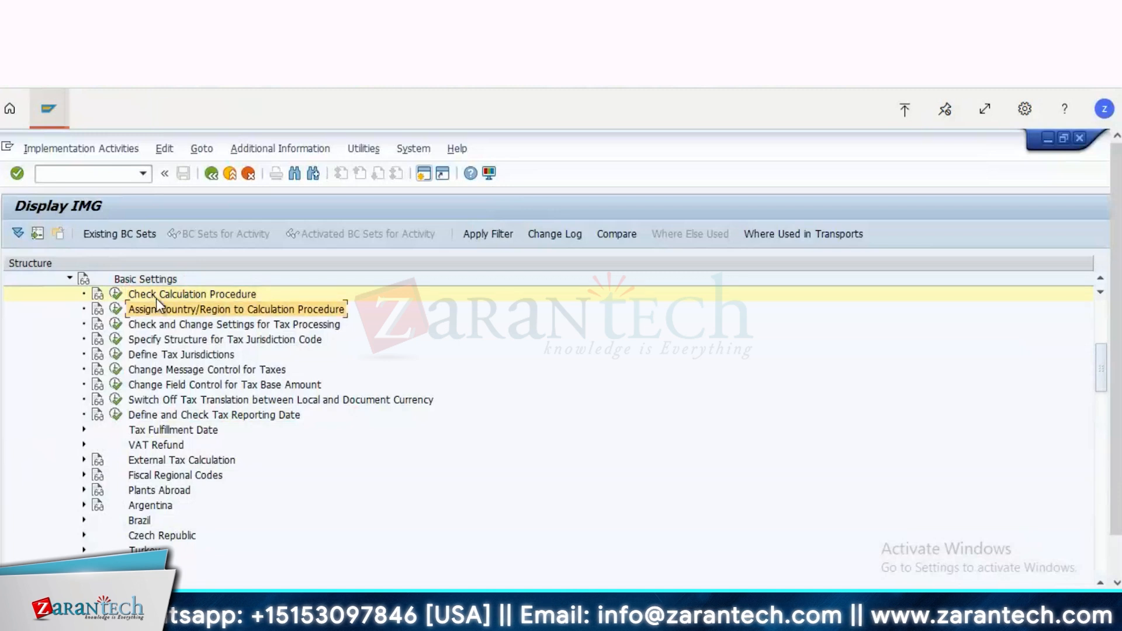
key(Up)
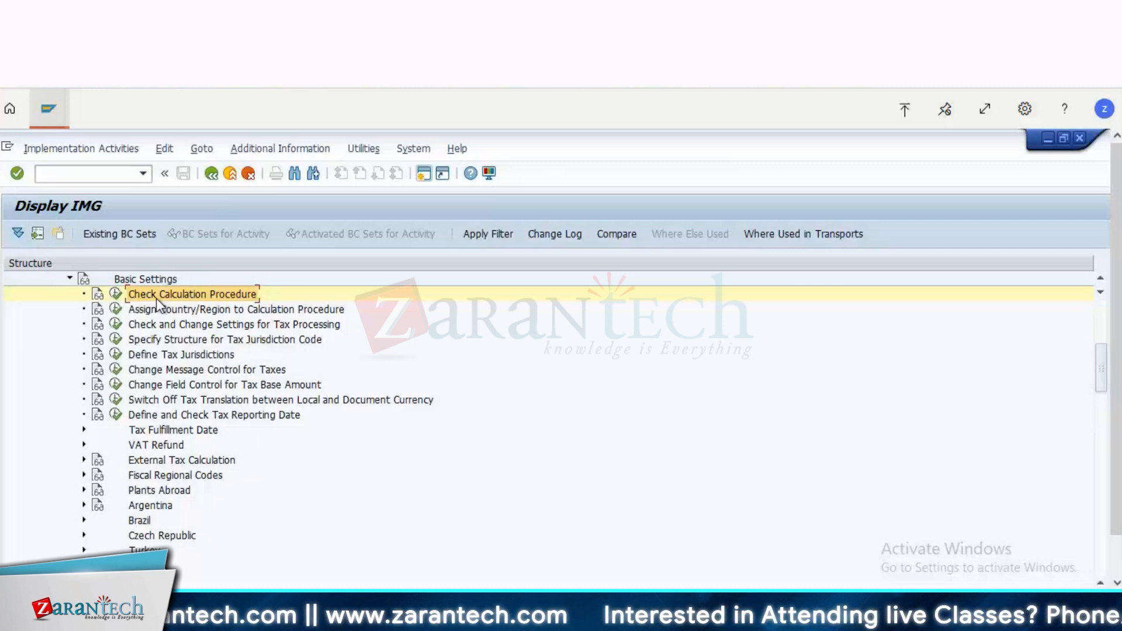
double_click(125, 278)
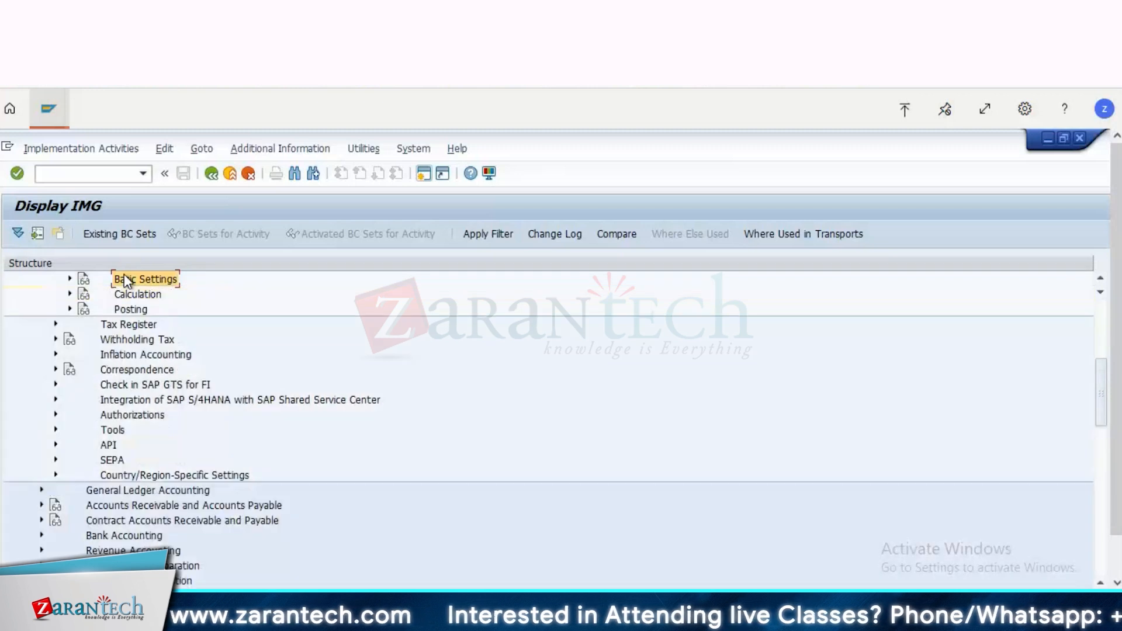
Step: Expand Calculation to locate Define Tax Codes for Sales and Purchases, and collapse the node again
key(Down)
key(Right)
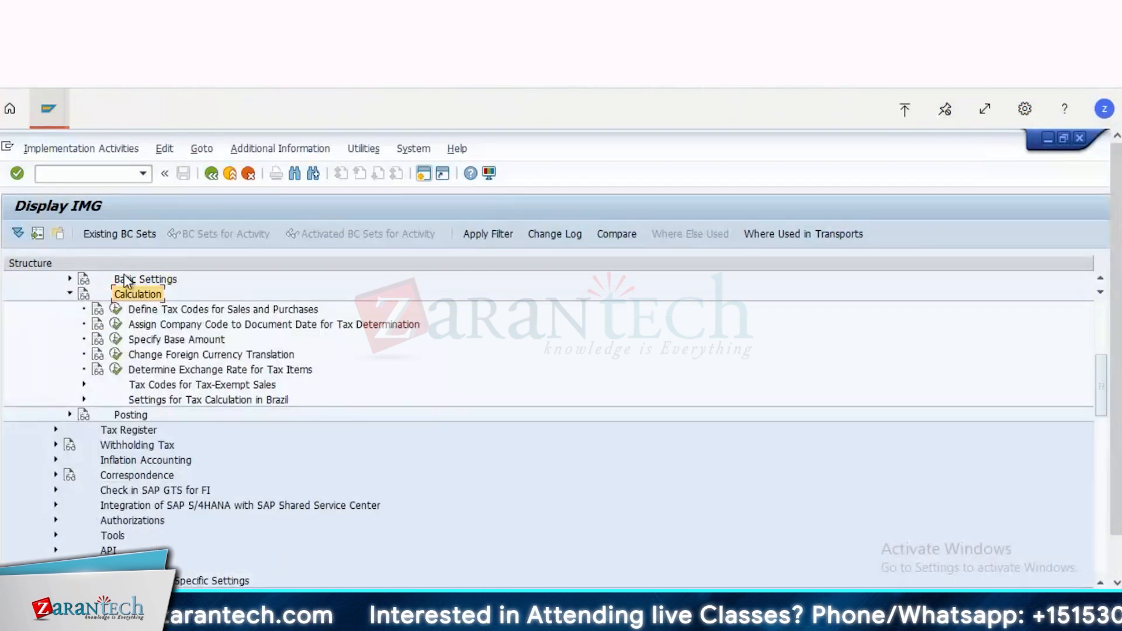
key(Down)
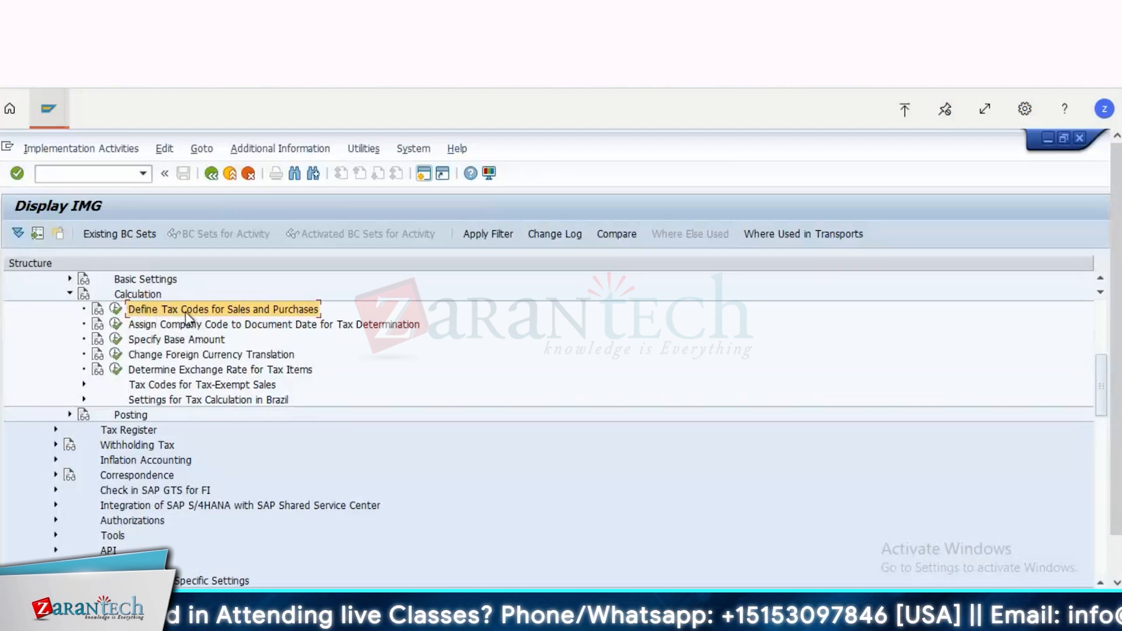
click(141, 295)
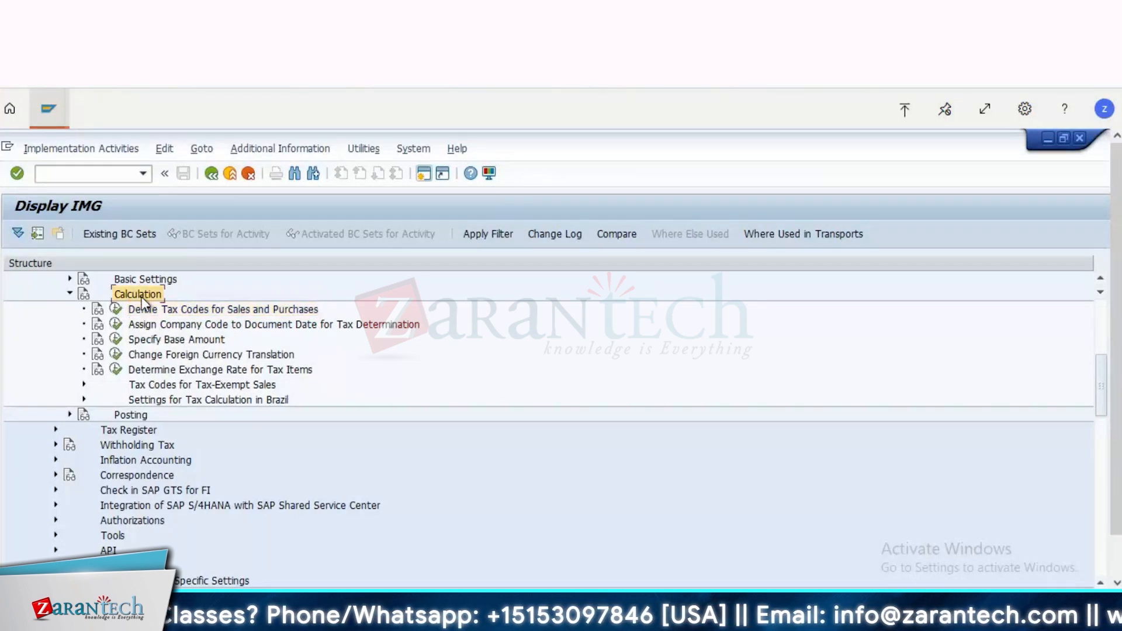
double_click(141, 297)
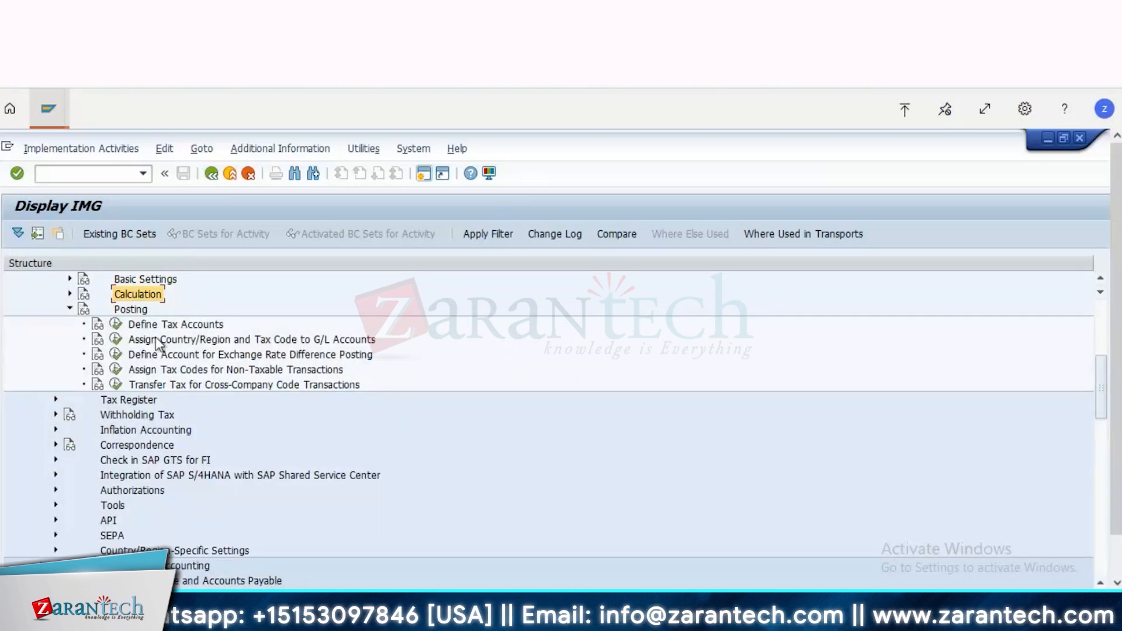
Step: Open Define Tax Accounts under Posting, accepting display-only access to the locked data
click(169, 326)
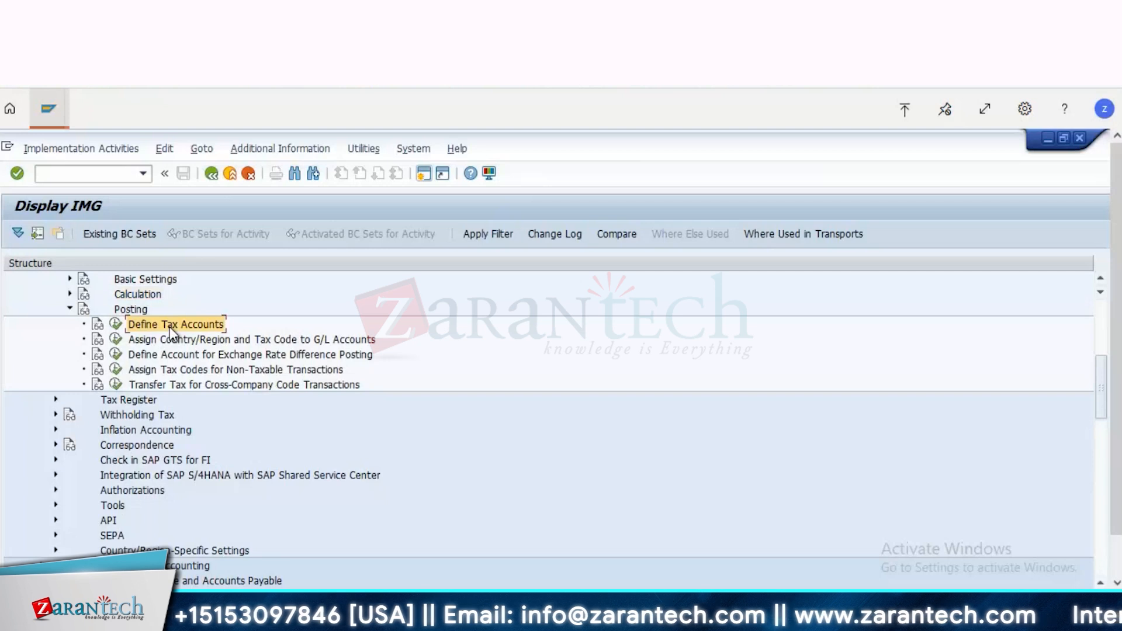
click(117, 324)
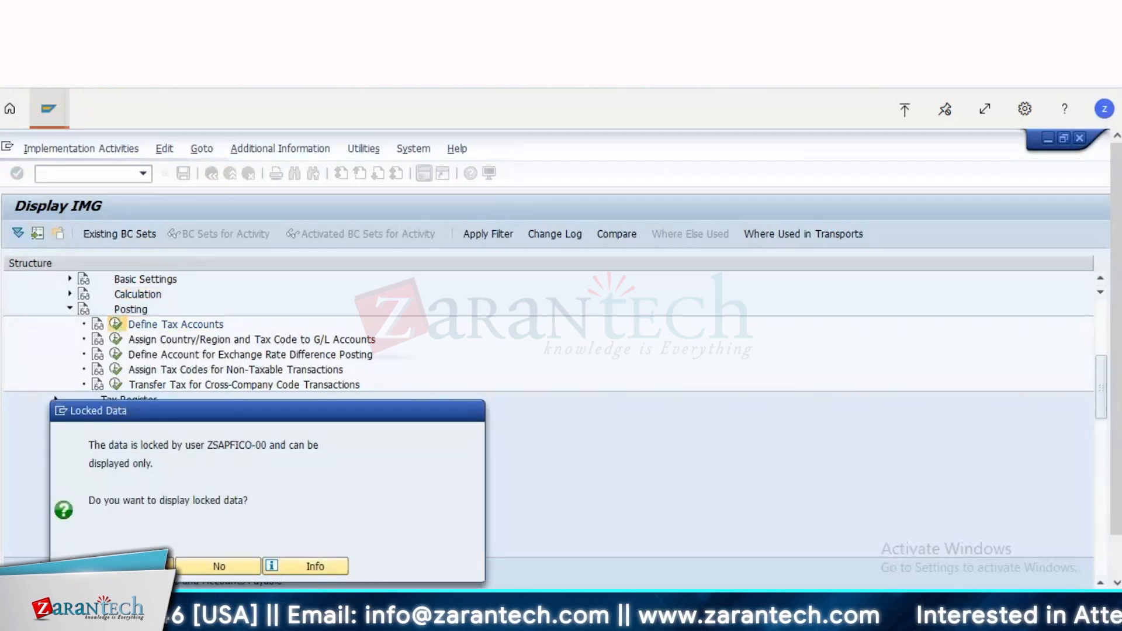
key(Return)
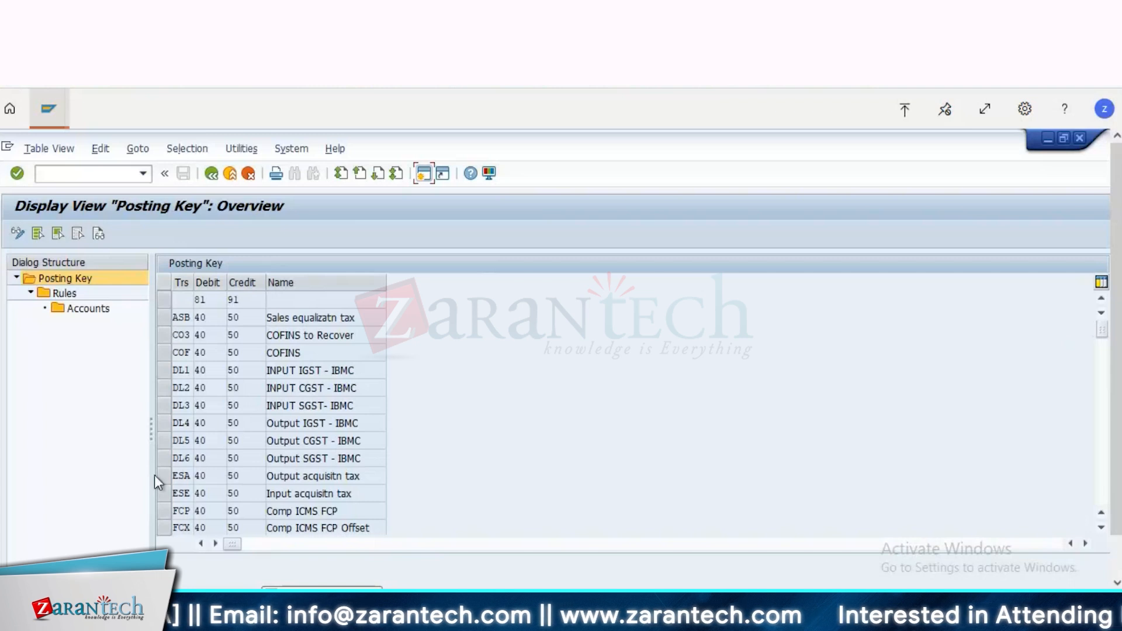
Step: Display the rules for posting key entry DL1, INPUT IGST - IBMC
click(164, 370)
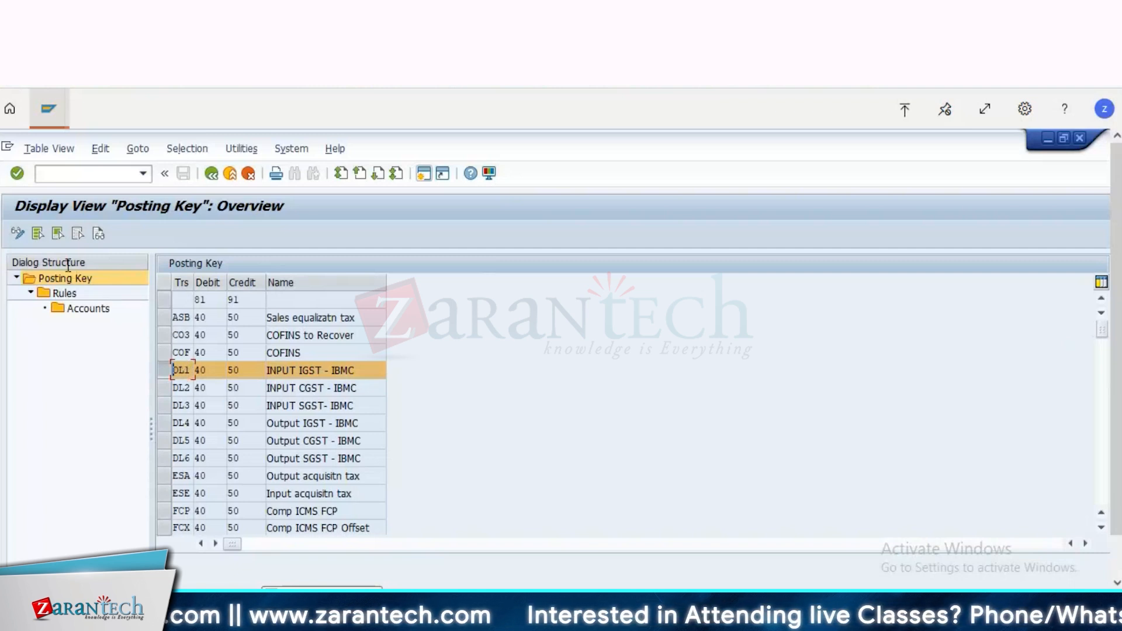
click(61, 293)
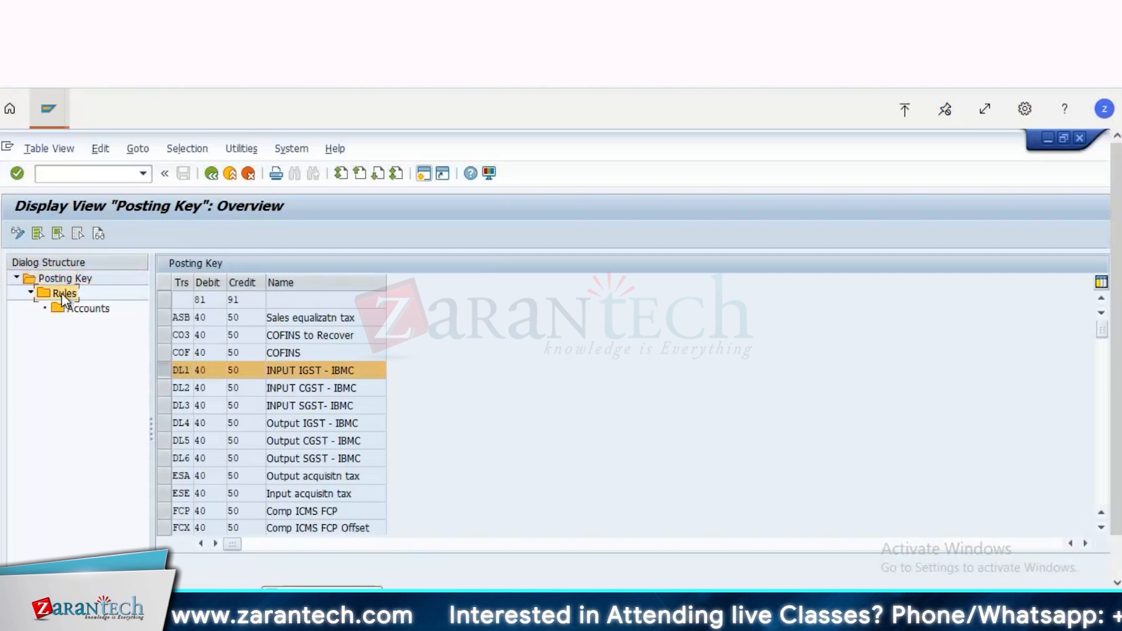
double_click(62, 293)
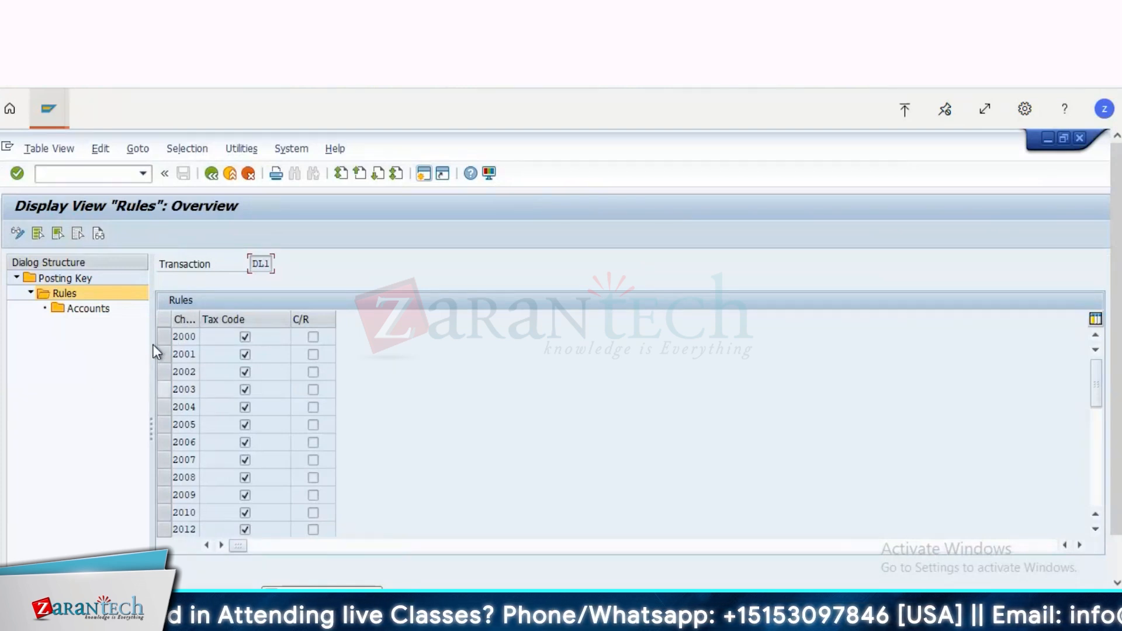
Step: Display the G/L accounts assigned to DL1 for chart of accounts 2000, and go back to the rules overview
click(166, 335)
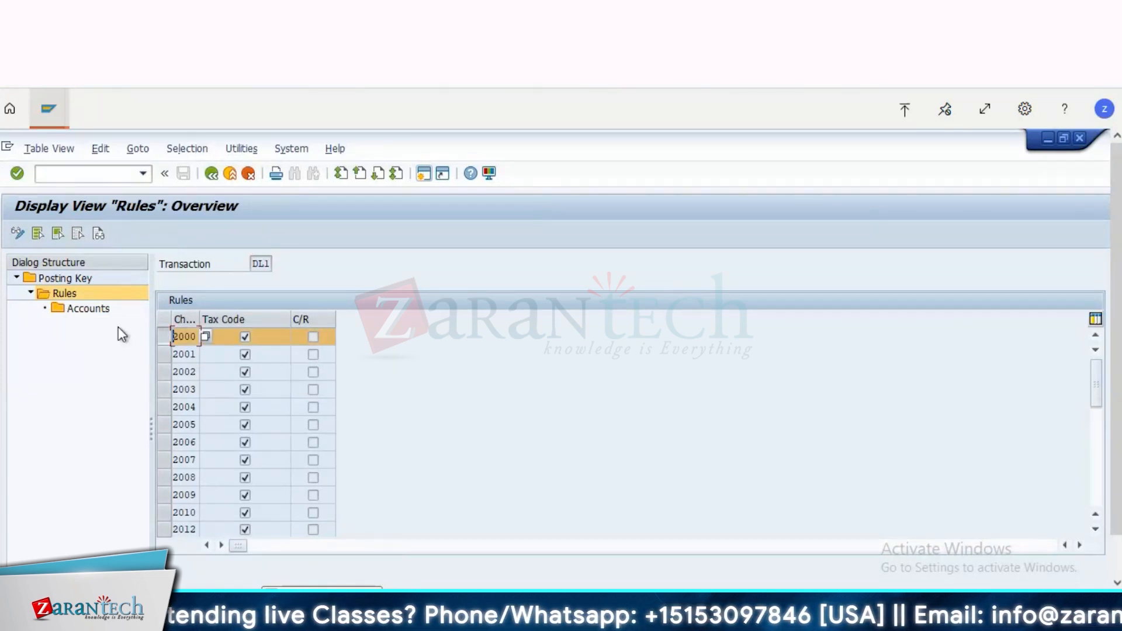
click(96, 314)
double_click(97, 316)
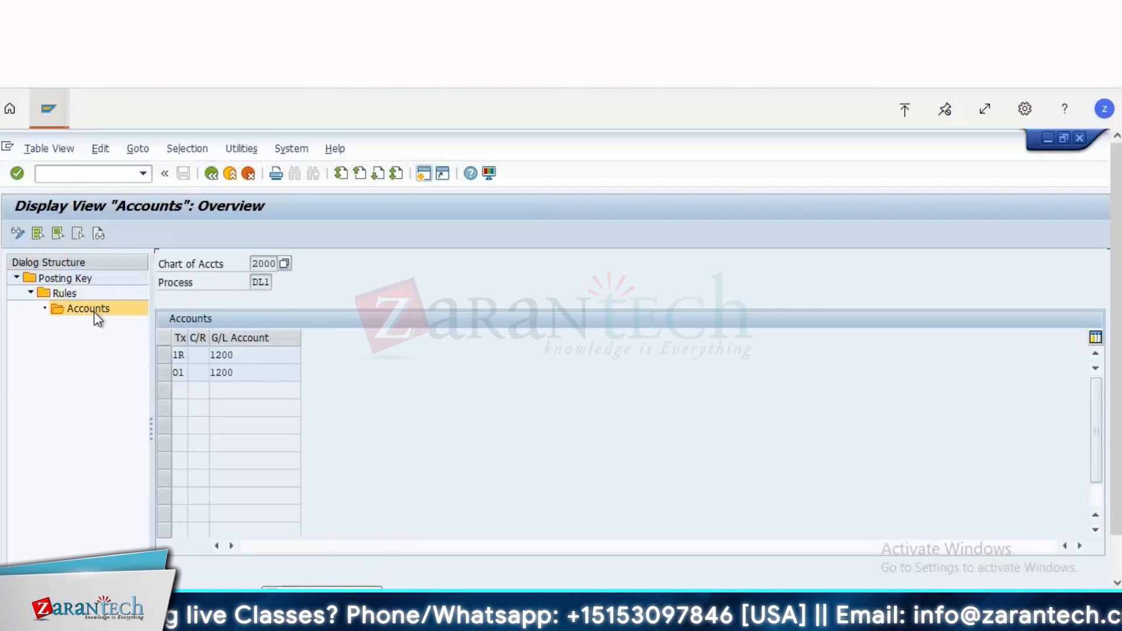
click(211, 174)
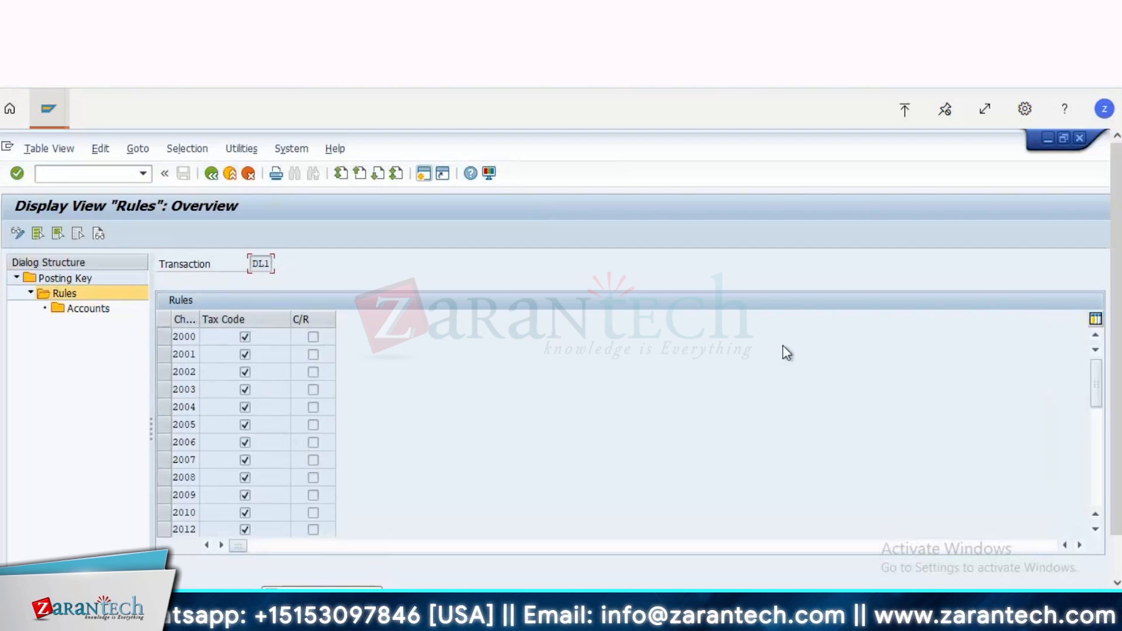
click(1098, 471)
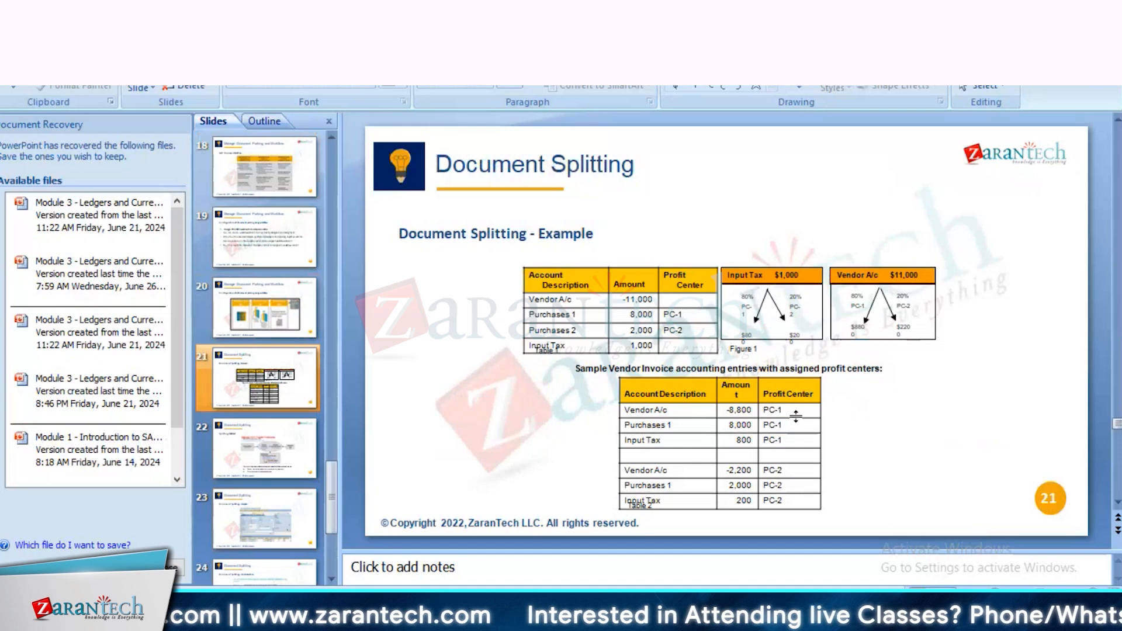
Step: Switch back to SAP, bring up the last-listed Display Document: Data Entry View session, and show its General Ledger View
key(alt+Tab)
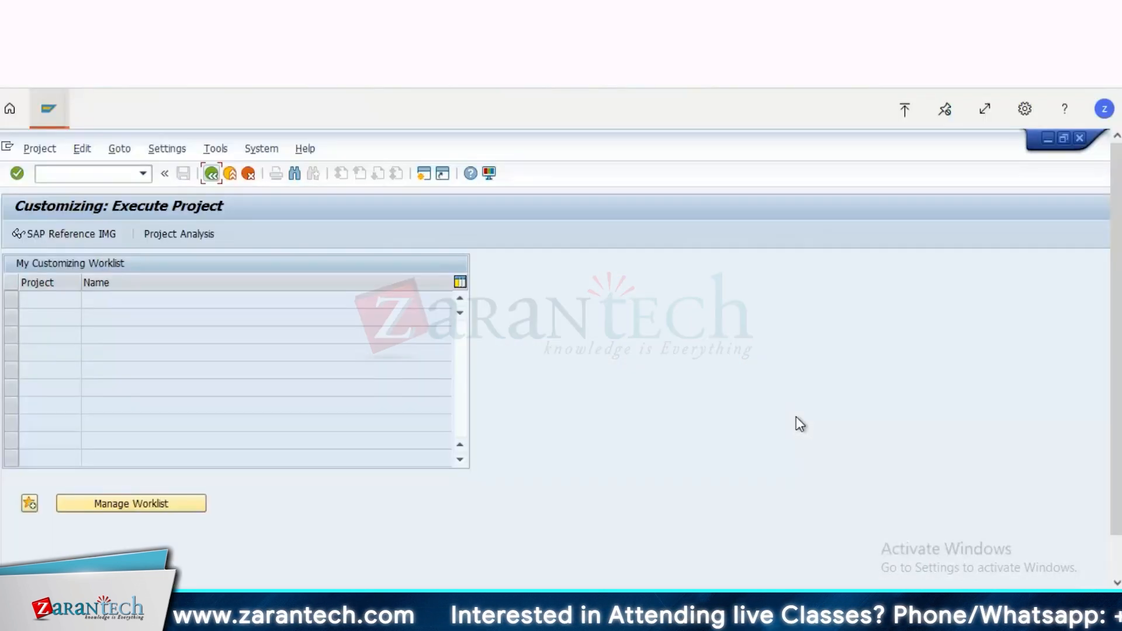
click(51, 109)
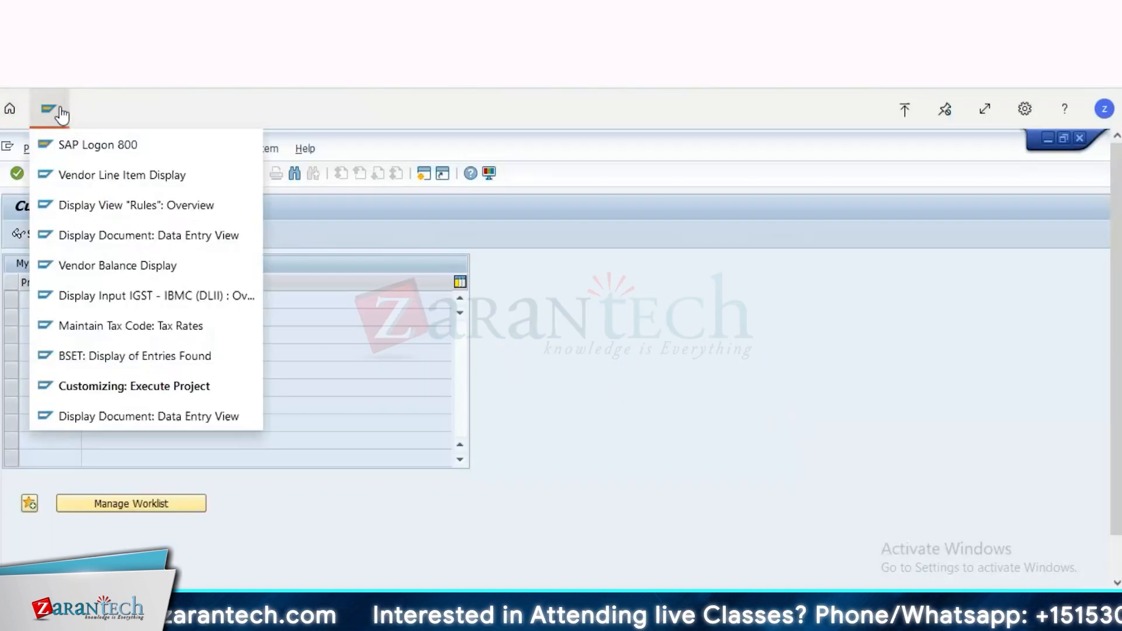
click(156, 419)
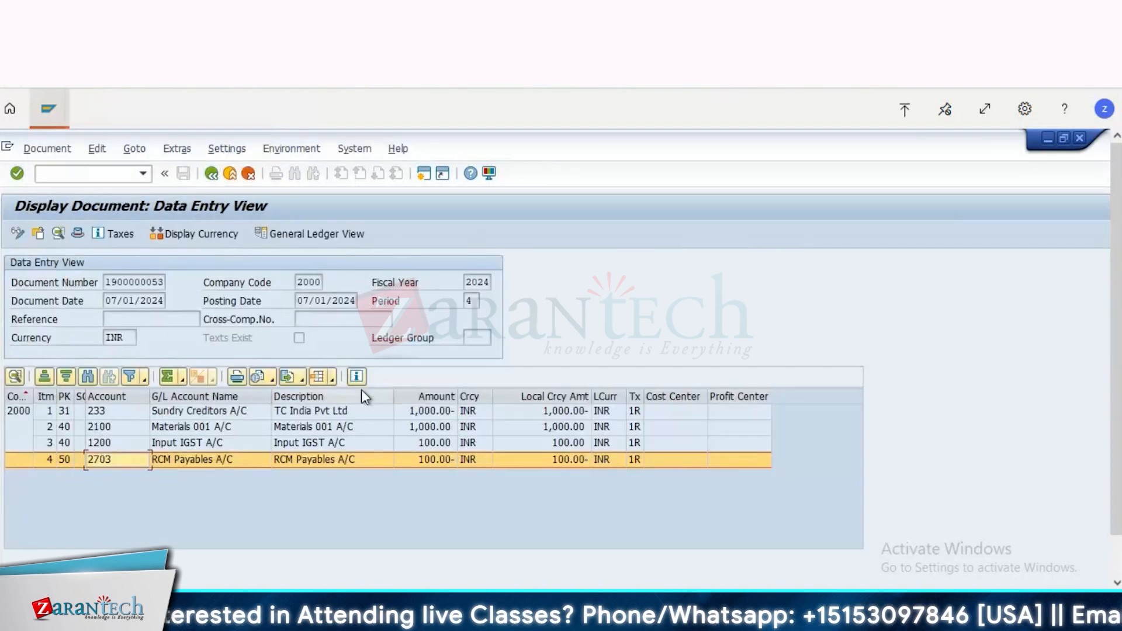
click(306, 230)
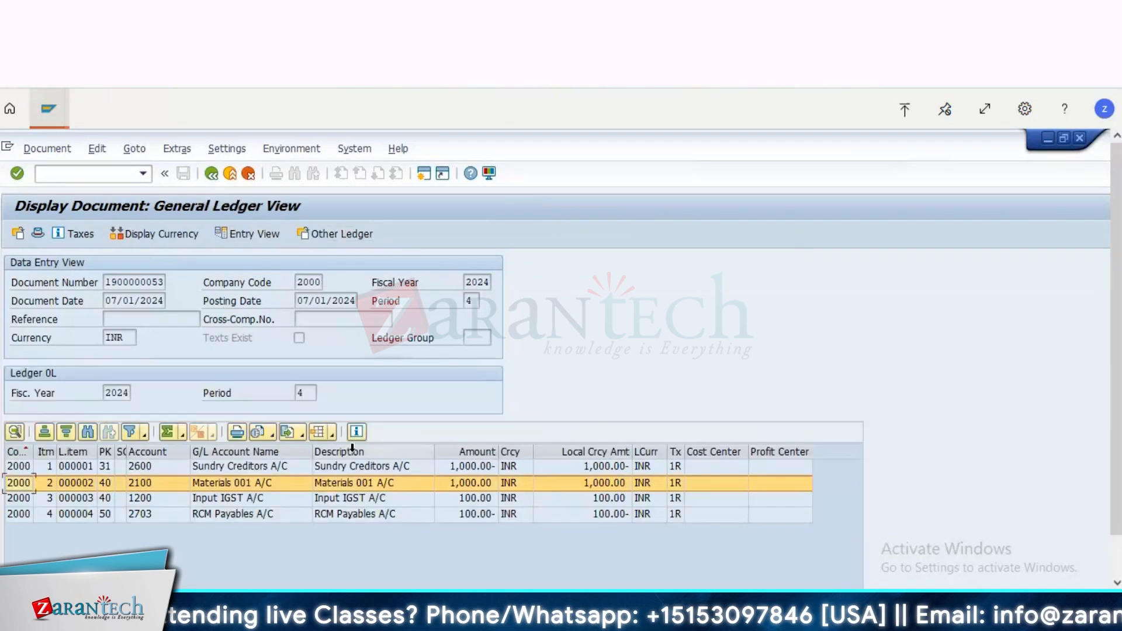
Step: Examine the Input IGST, RCM Payables and Materials 001 line items in the document's General Ledger View, including their profit center assignment
click(383, 497)
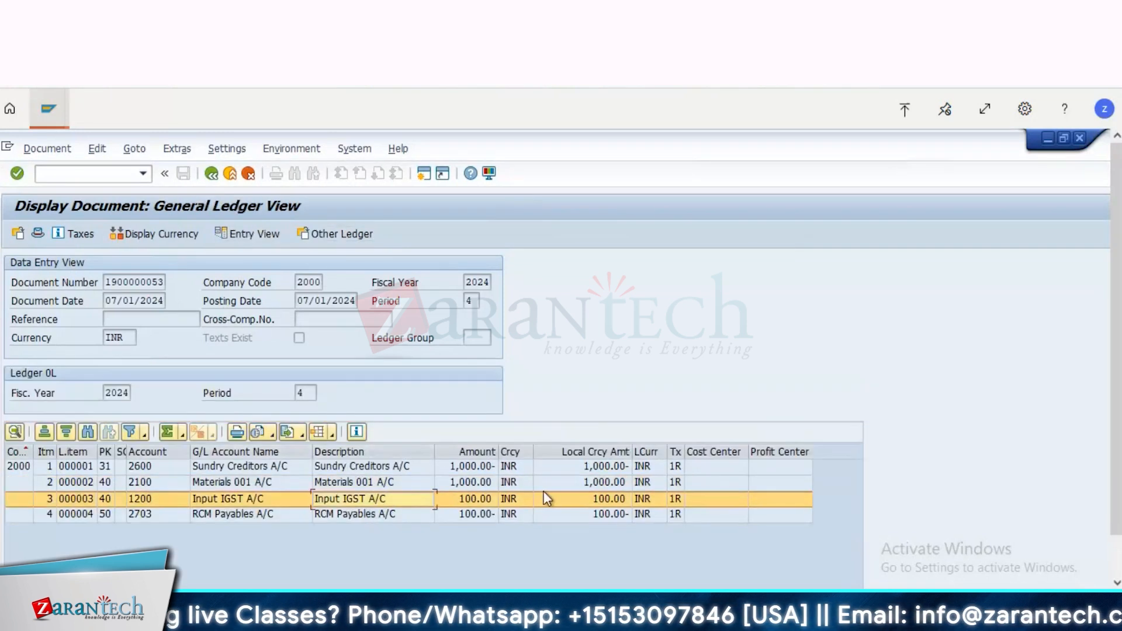
click(777, 516)
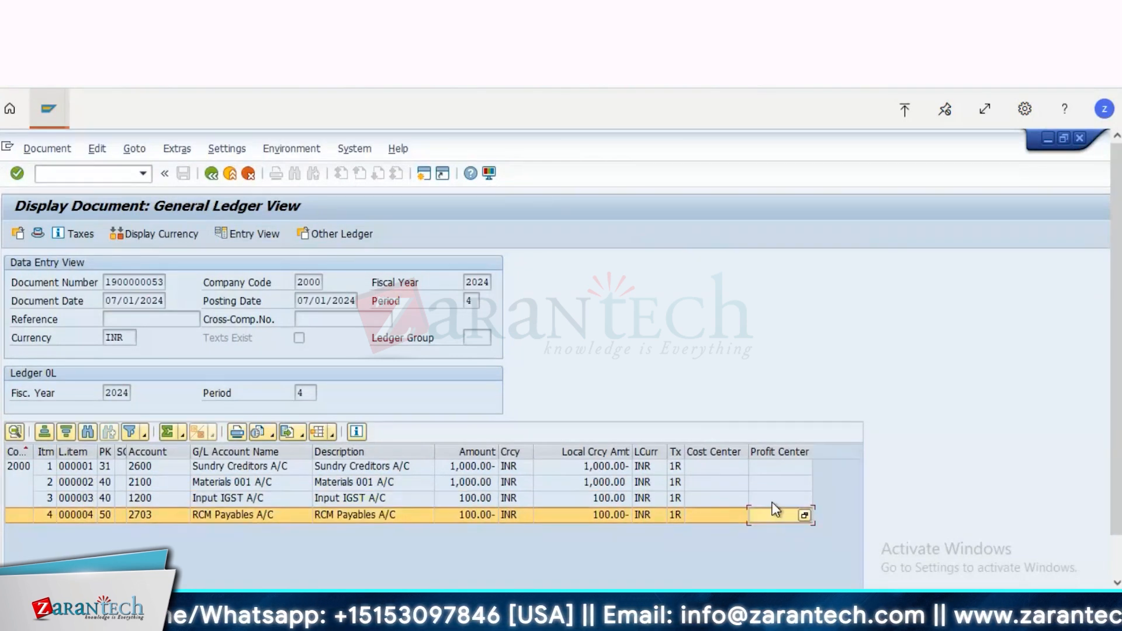
click(775, 499)
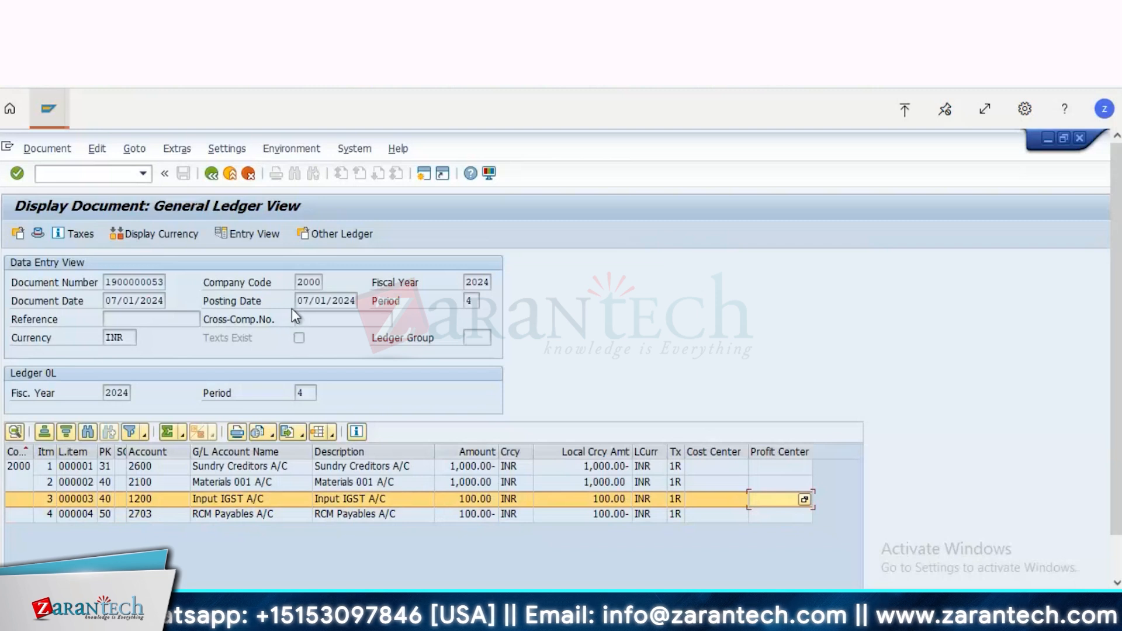
double_click(309, 283)
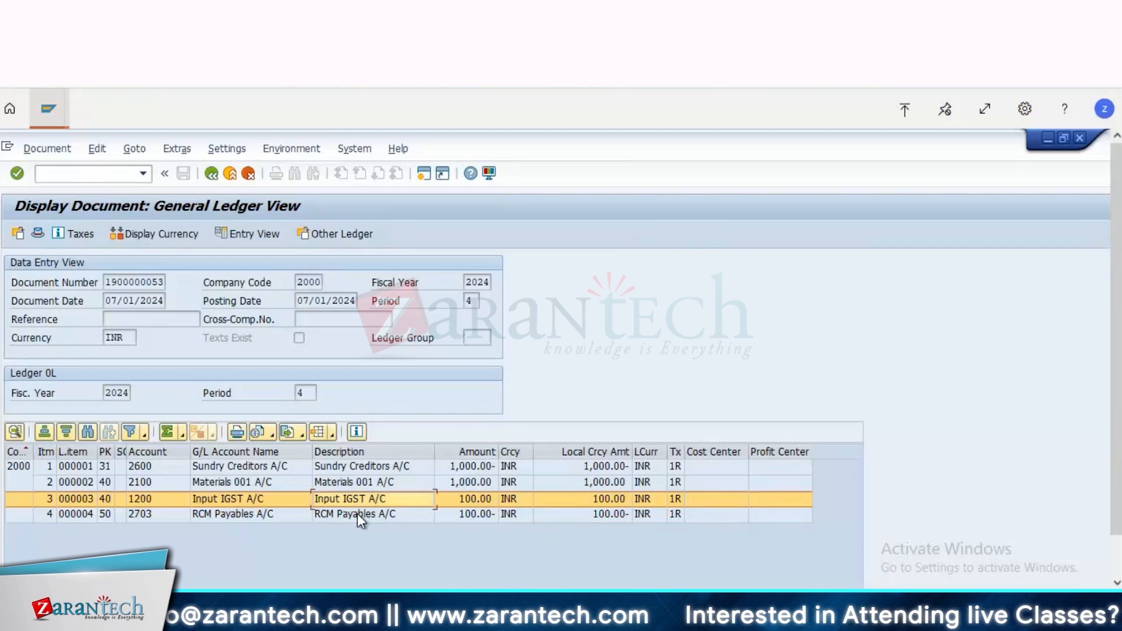
click(357, 514)
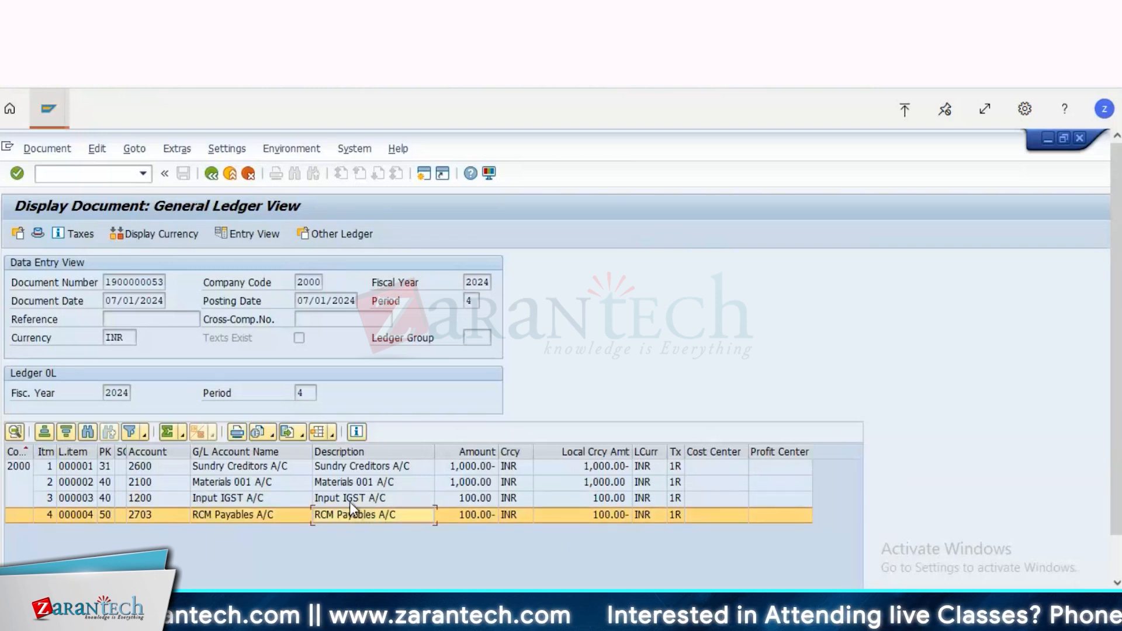
click(350, 501)
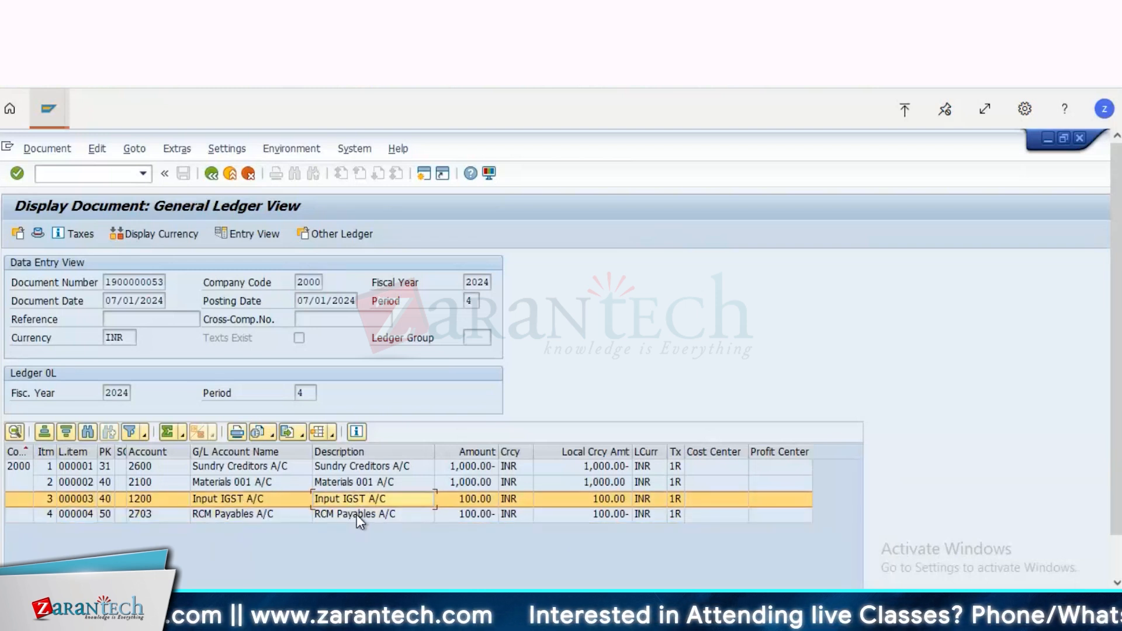
click(357, 514)
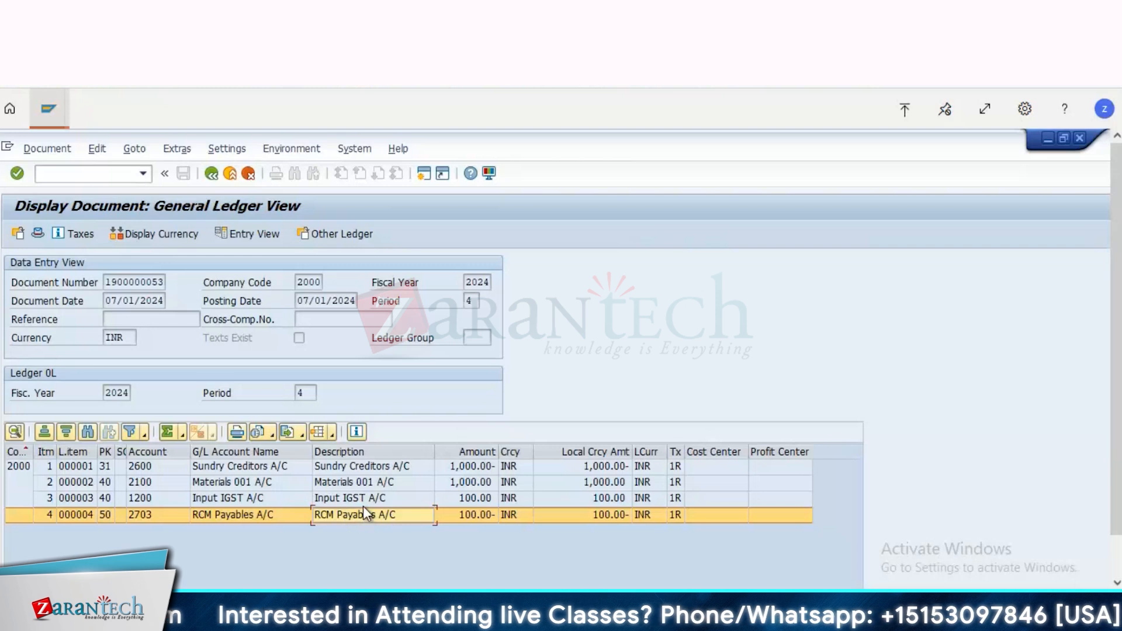
click(372, 483)
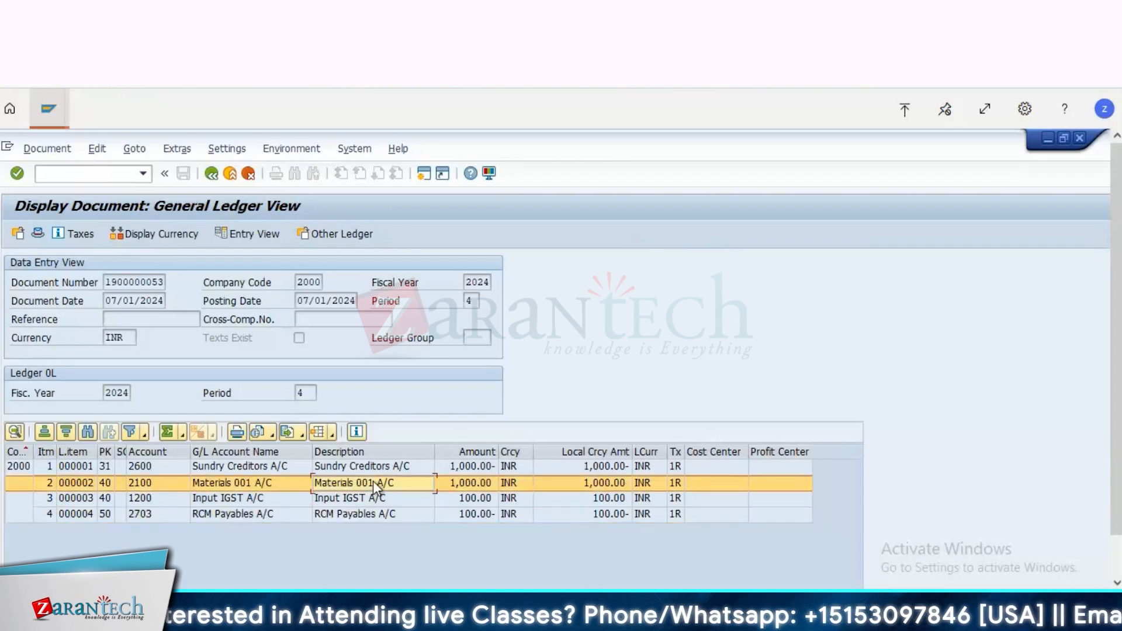